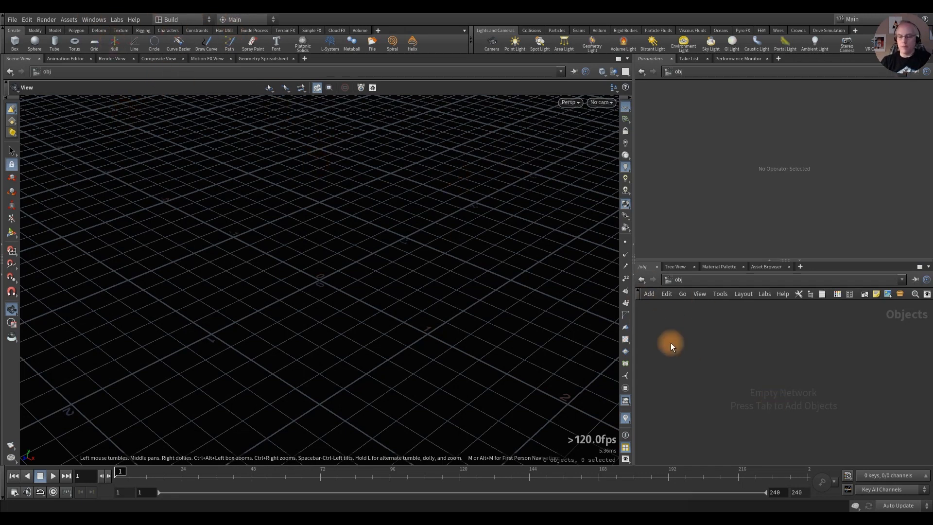
Step: Add a Geometry object to the object network and name it ground
key("Tab")
type("o")
key("Return")
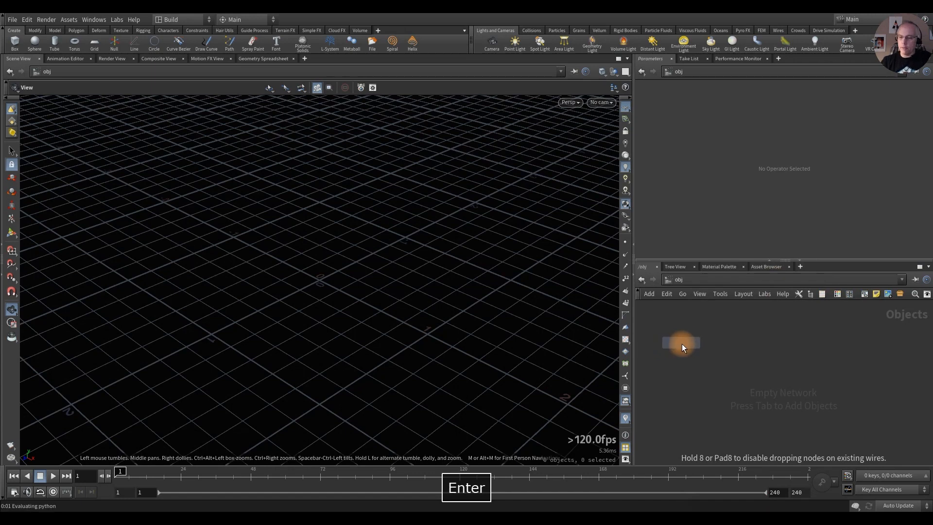
left_click(683, 337)
double_click(717, 337)
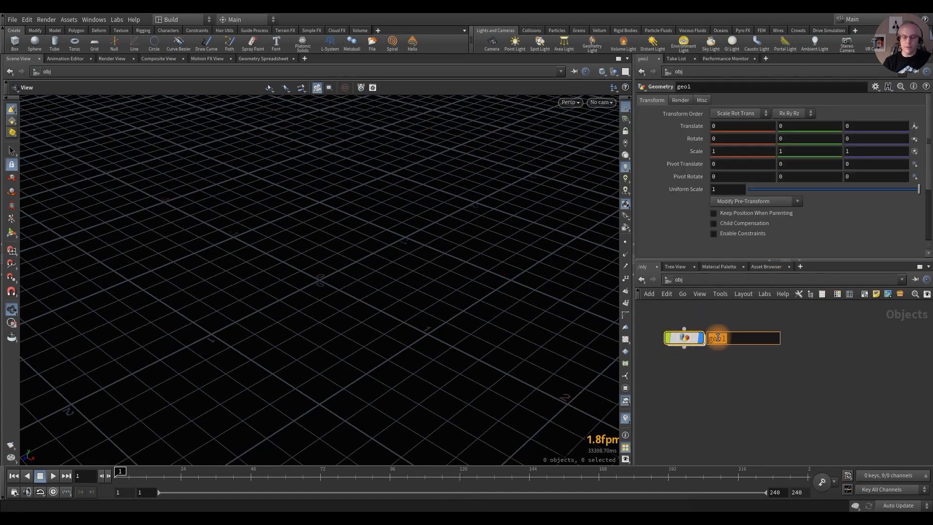
type("ground")
key("Return")
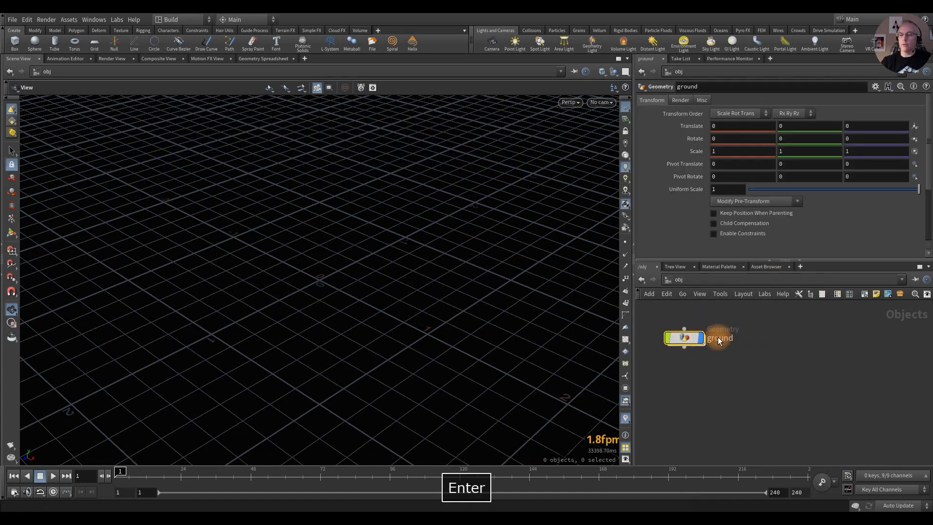
Step: Duplicate the ground object below it and name the copy skull
left_click_drag(692, 340, 689, 373, "alt")
double_click(725, 372)
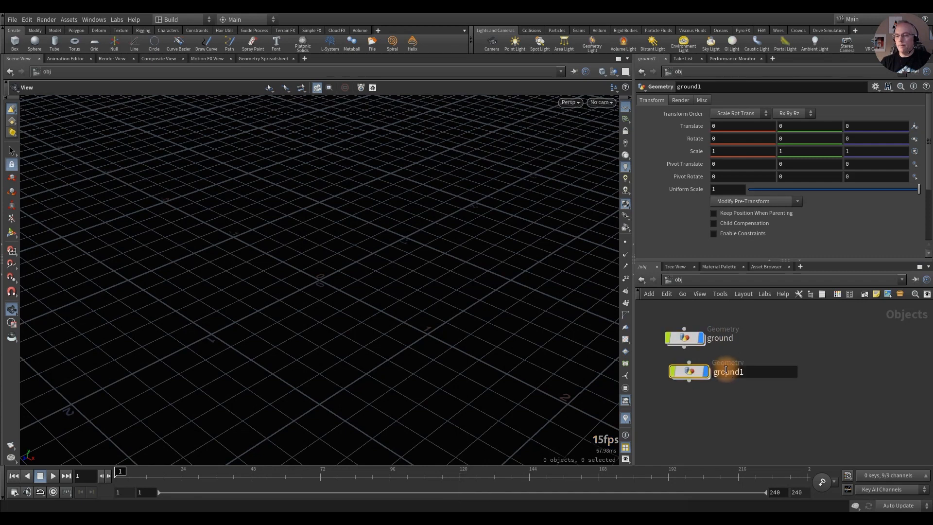
type("skull")
key("Return")
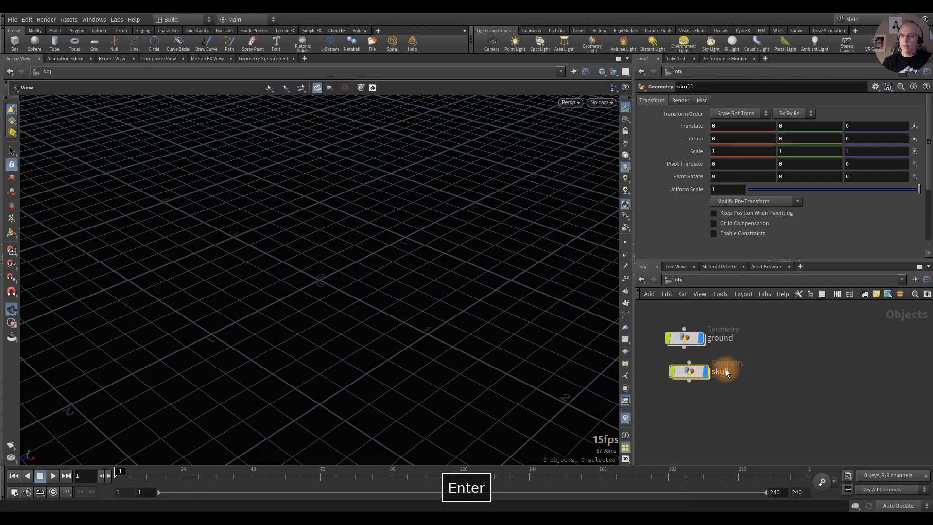
Step: Duplicate the skull object below it and name the copy trees
left_click_drag(689, 371, 692, 407, "alt")
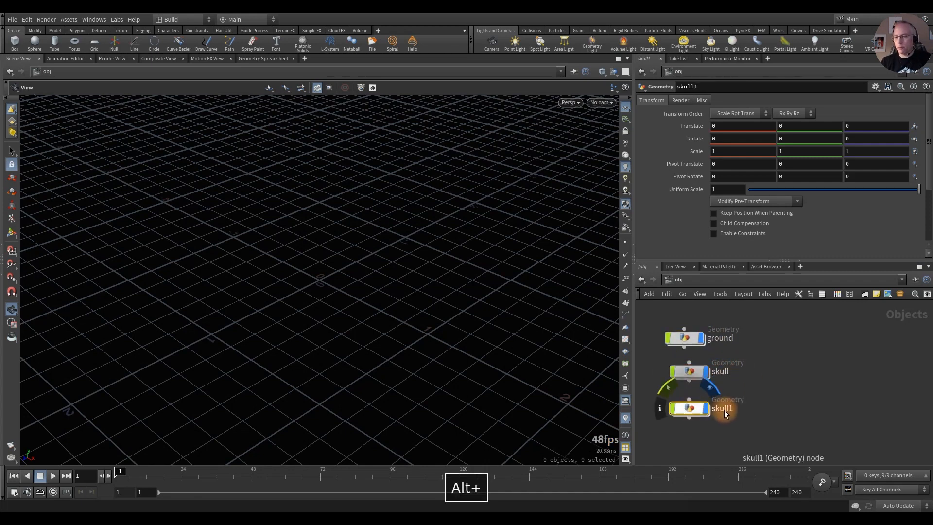
double_click(724, 408)
type("trees")
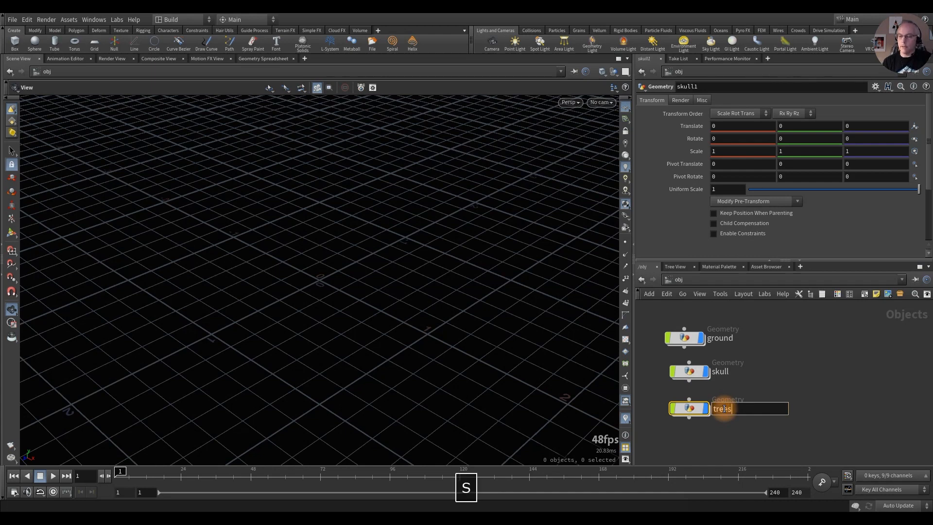
key("Return")
Step: Duplicate the trees object below it and name the copy rocks
left_click_drag(702, 420, 692, 440, "alt")
double_click(723, 441)
type("r")
key("BackSpace")
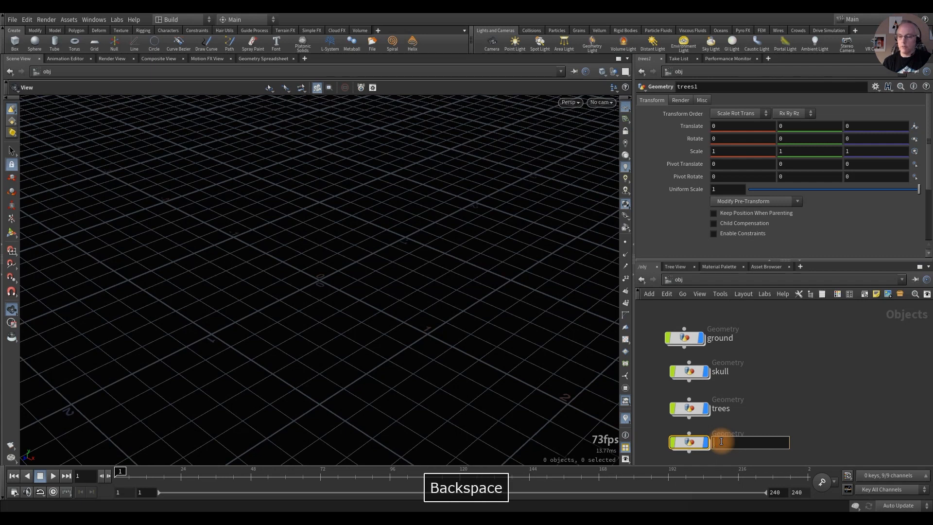
type("rocks")
key("Return")
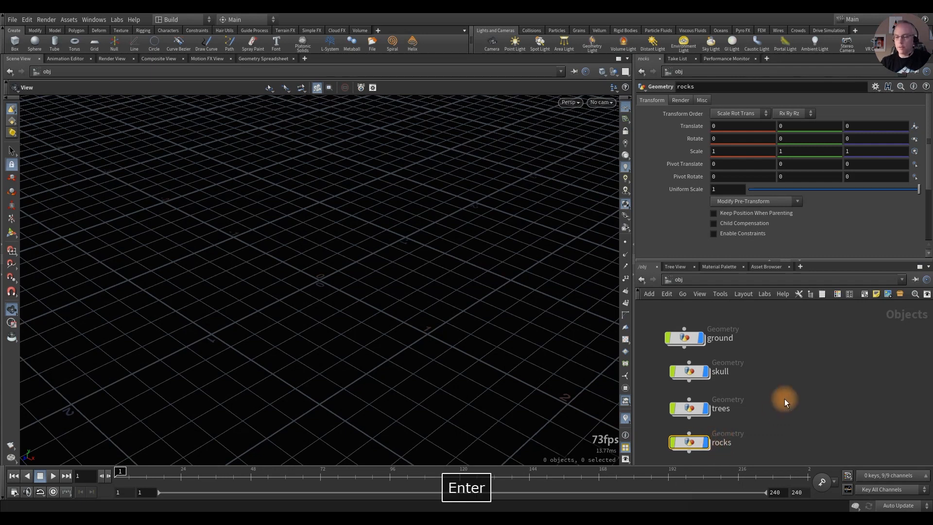
Step: Add a new Geometry object beside ground and name it stone_wall
key("Tab")
type("geo")
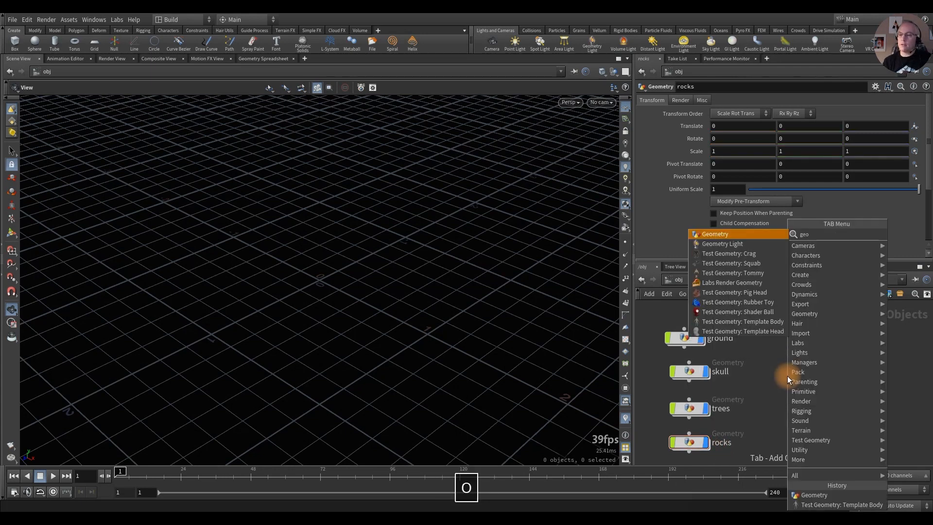
key("Return")
left_click(780, 338)
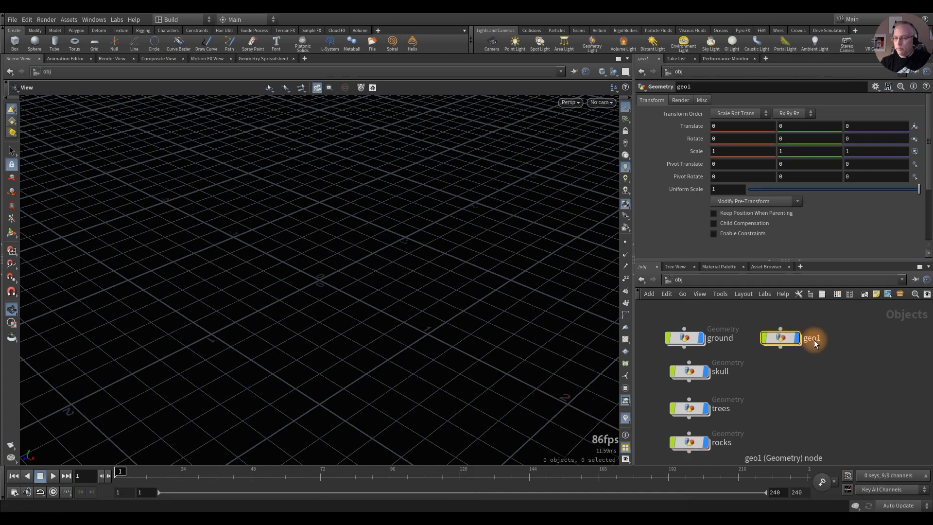
double_click(814, 340)
type("stone_wall")
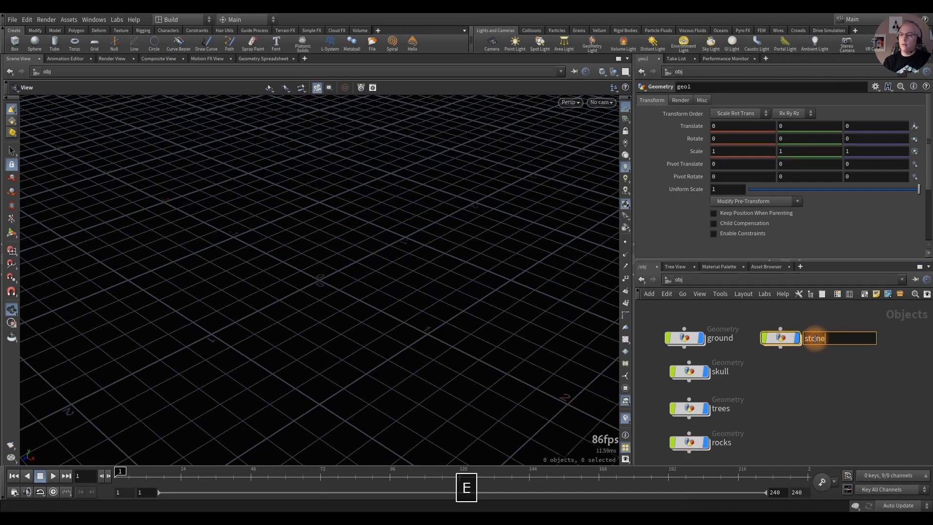
key("Return")
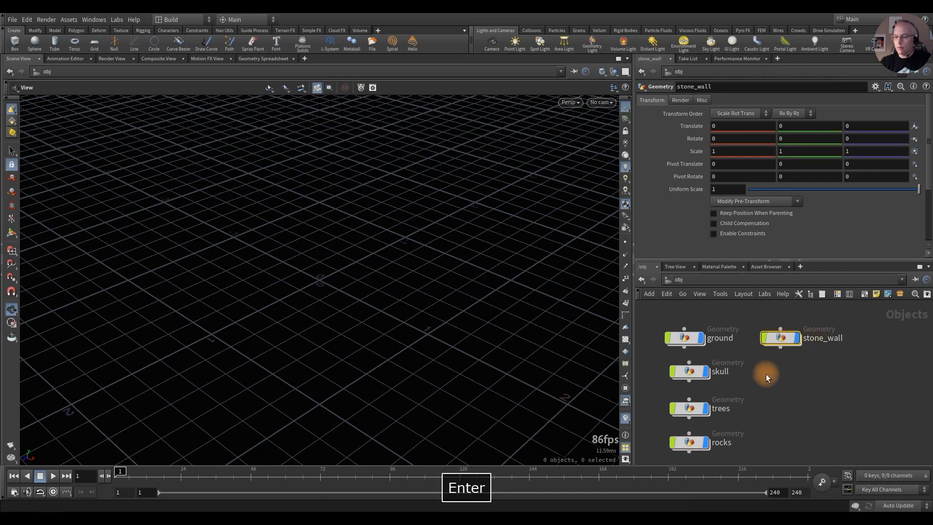
Step: Add a Test Geometry: Template Body object below stone_wall and frame the figure in the viewport
key("Tab")
type("temp")
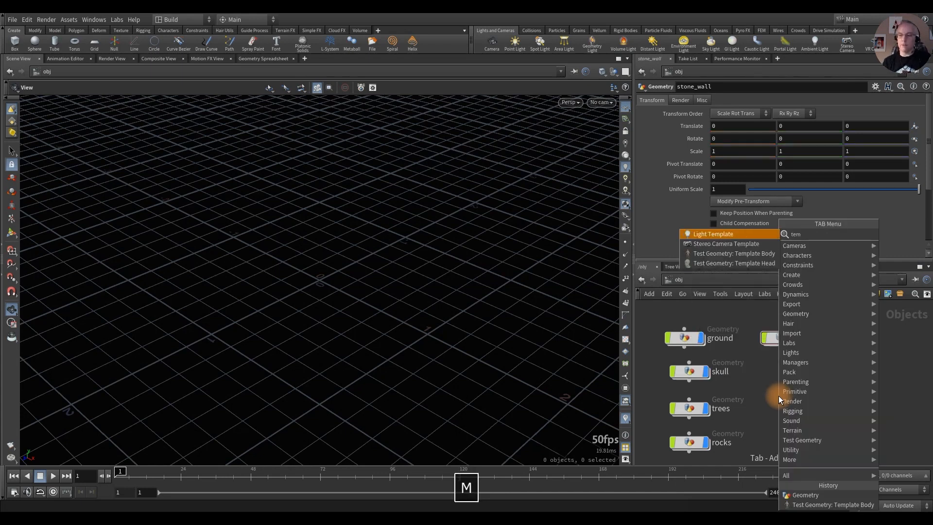
key("Down")
key("Down")
key("Return")
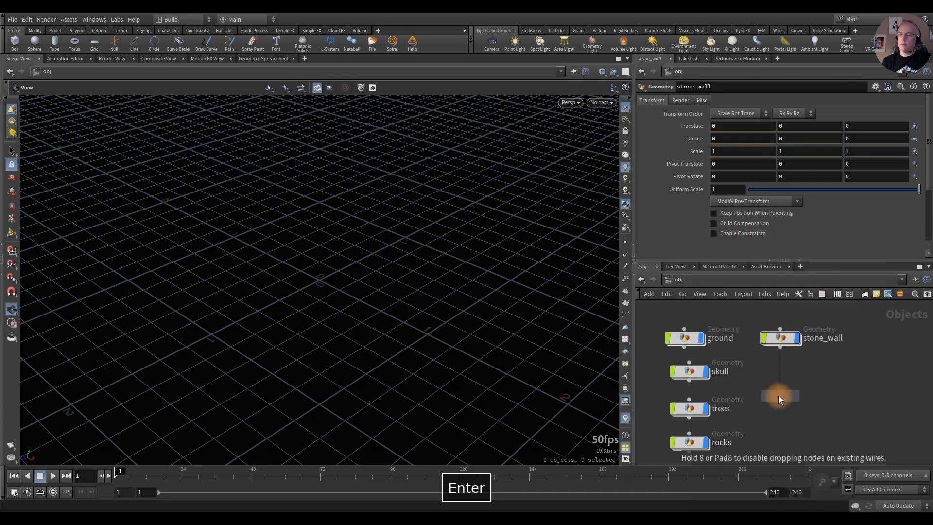
left_click(783, 376)
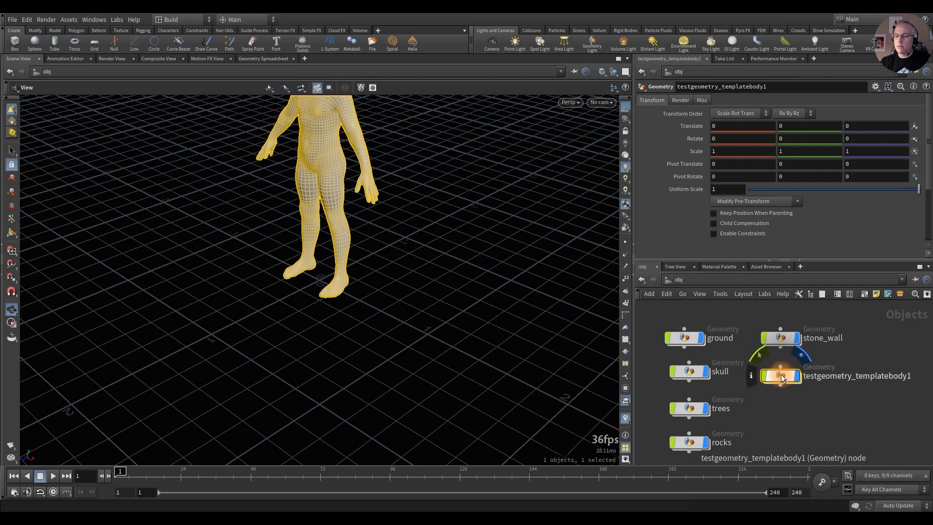
key("f")
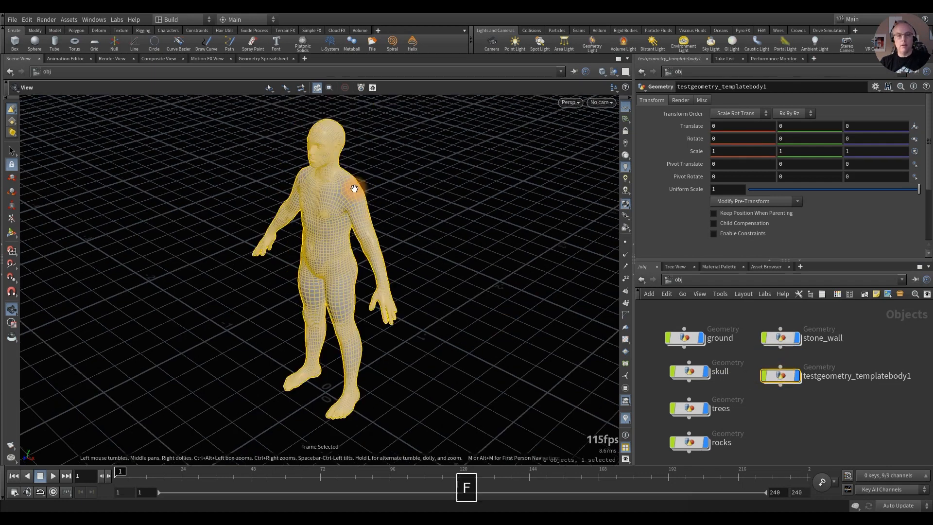
left_click(807, 428)
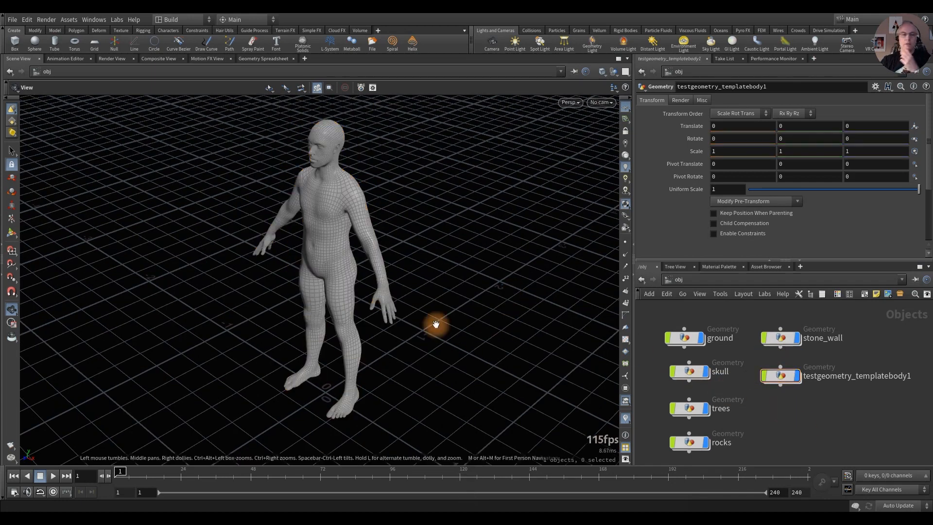
left_click_drag(338, 246, 322, 211)
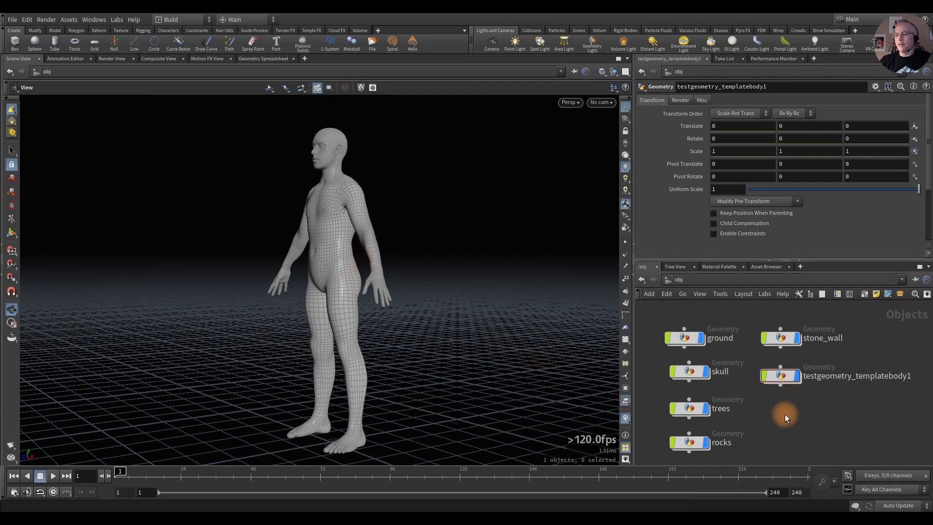
Step: Go inside the skull object and add a File node to its empty network
middle_click_drag(785, 414, 773, 412)
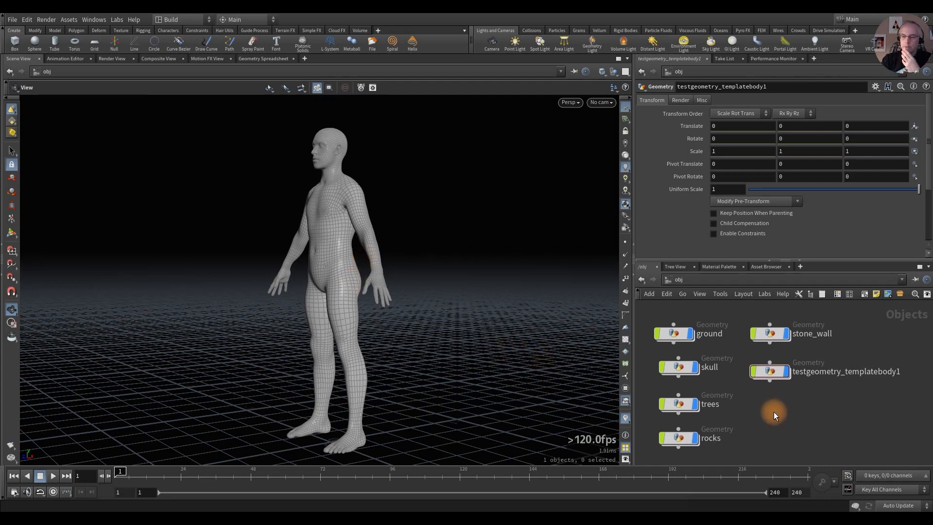
left_click(681, 368)
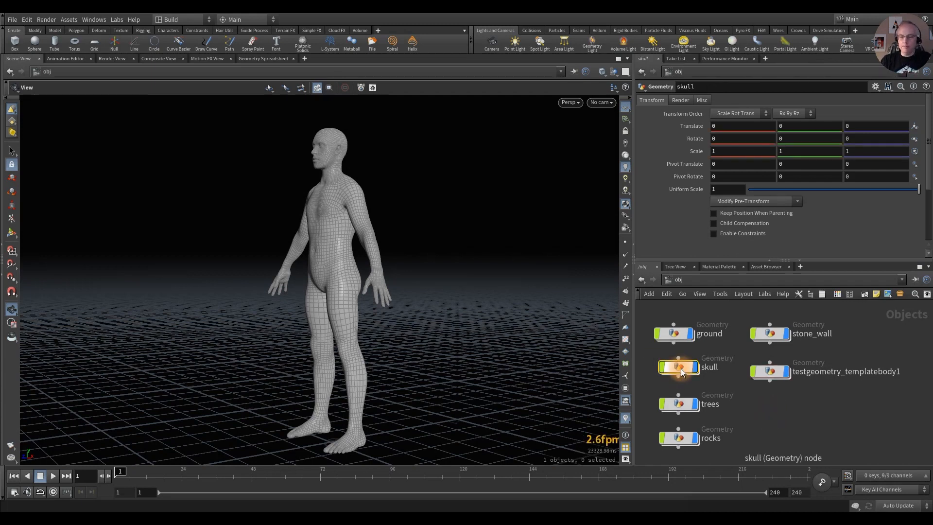
key("i")
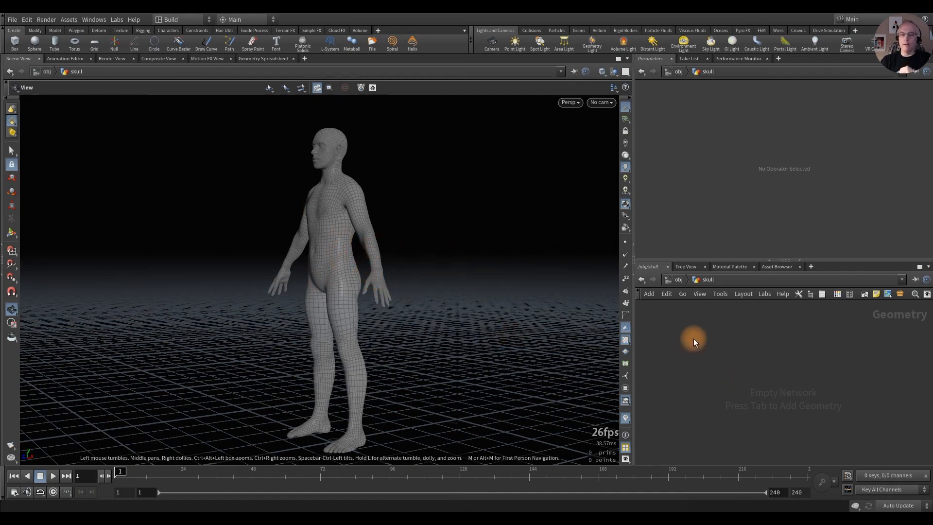
key("Tab")
type("c")
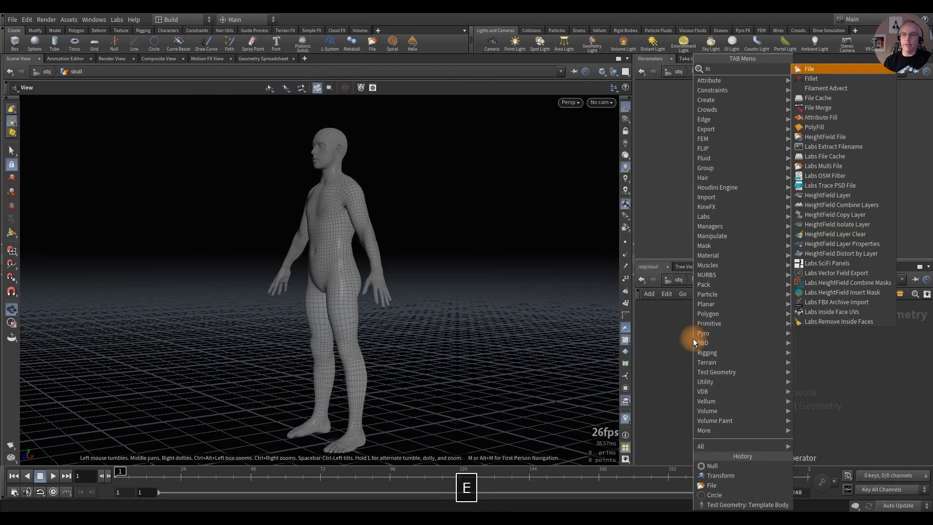
key("Return")
left_click(693, 338)
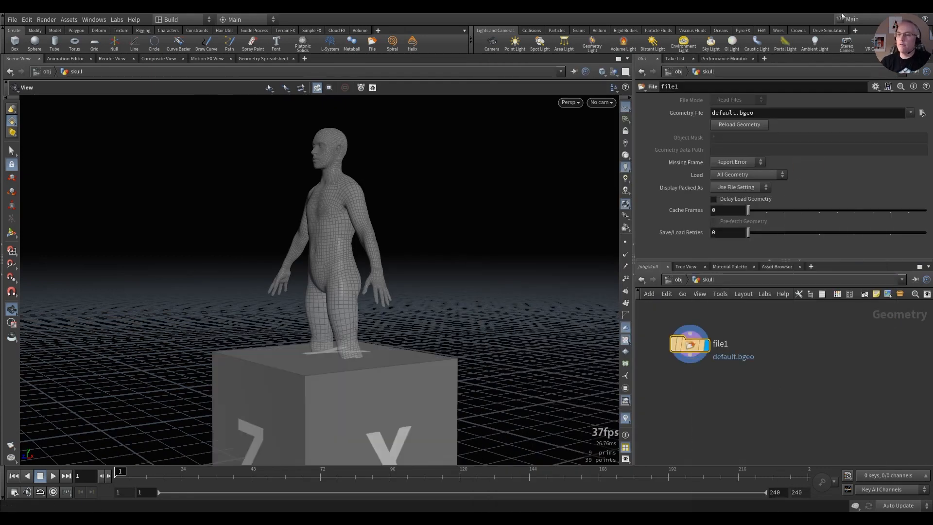
Step: Load Human Skull.OBJ from the Skull_Cave/geo folder as the File node's geometry
left_click(921, 114)
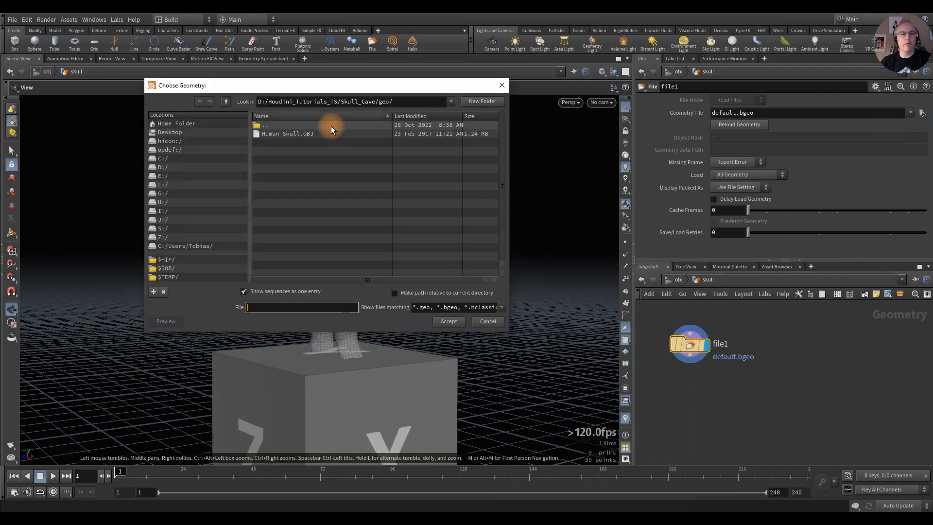
left_click(297, 134)
left_click(449, 322)
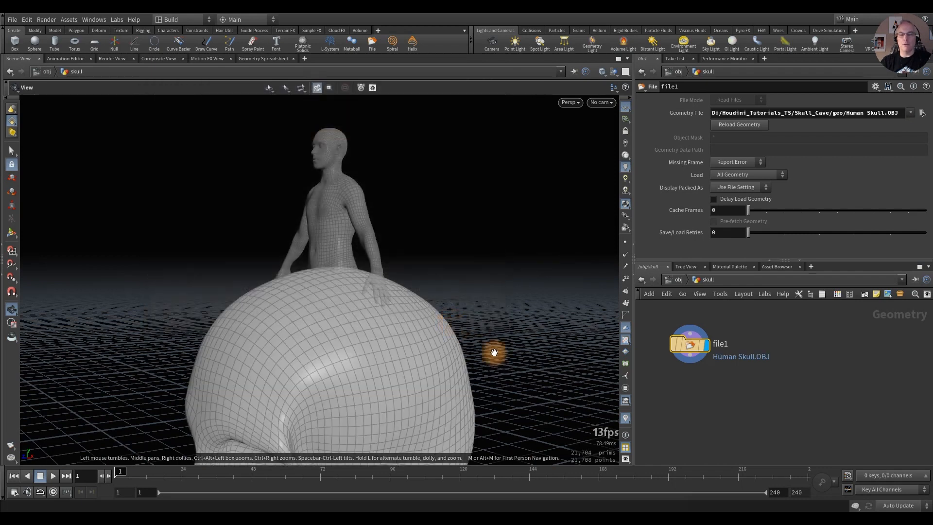
Step: In the Right view, select all primitives of the lower jaw, including its teeth, and delete them with a Blast node
key("space")
key("4")
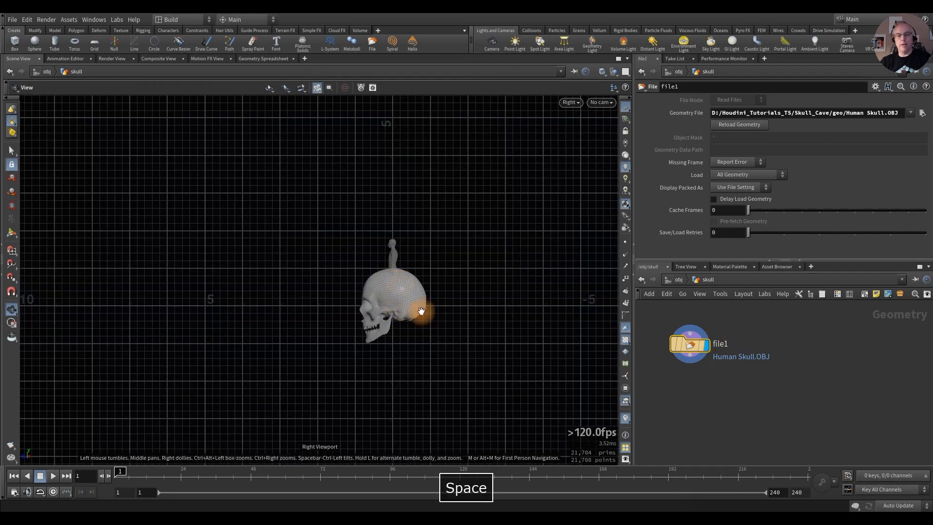
key("f")
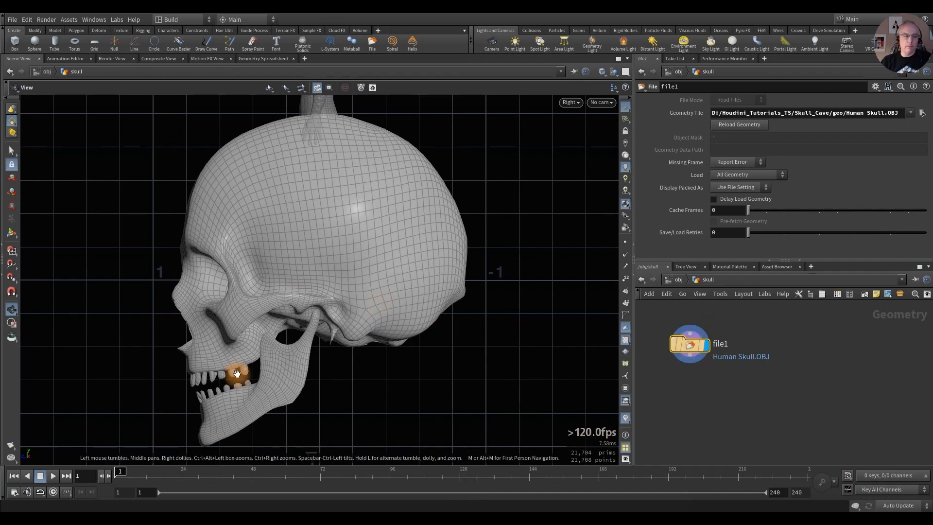
key("s")
left_click_drag(162, 443, 366, 386)
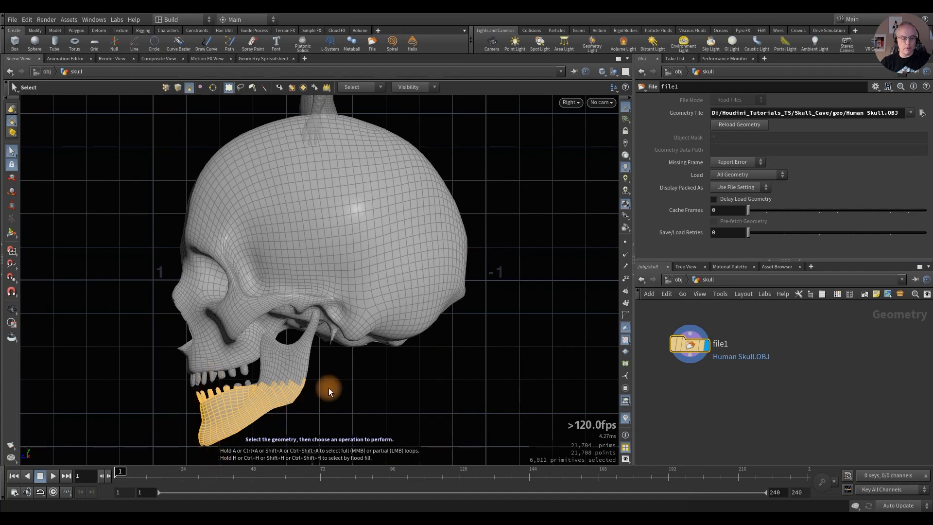
key("shift+g")
key("shift+g")
key("shift+g")
key("shift+g")
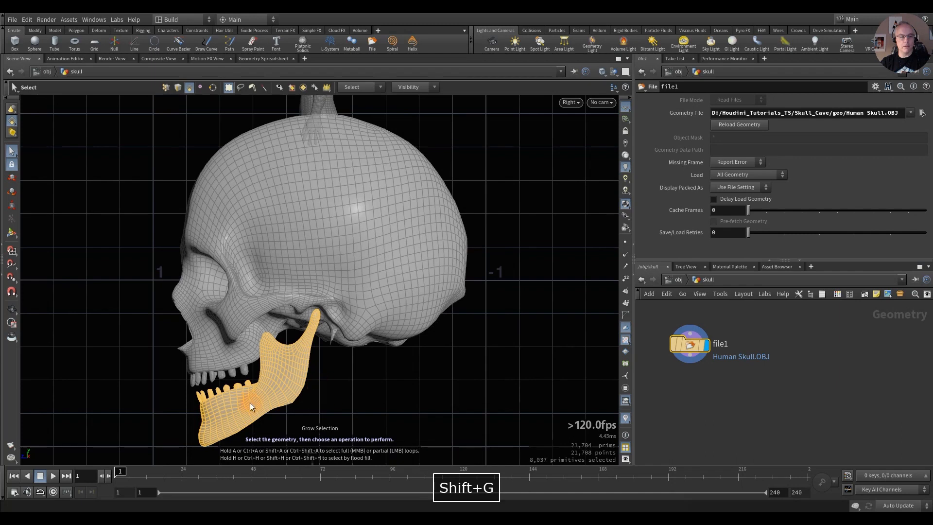
key("Tab")
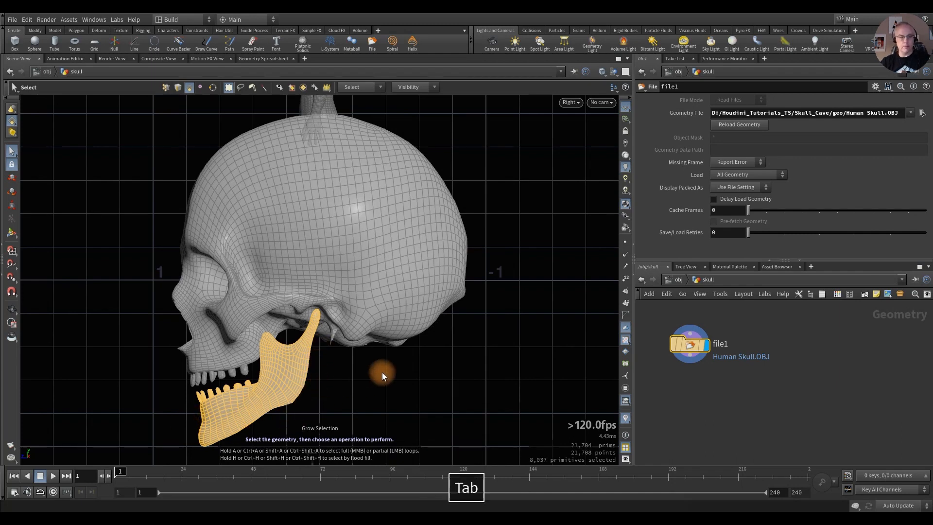
type("blast")
key("Return")
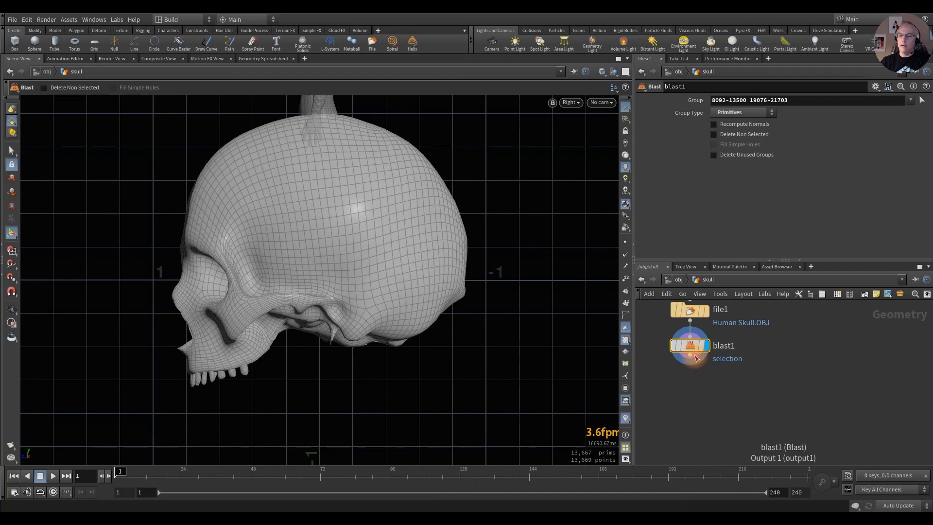
Step: Connect a Transform node to the Blast node's output and set its display flag
left_click_drag(696, 358, 689, 404)
key("Tab")
type("trans")
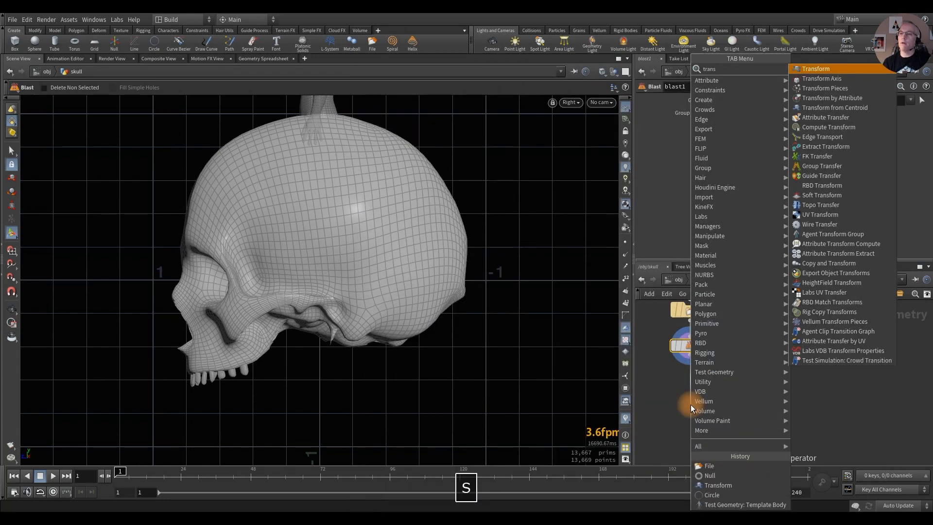
key("Return")
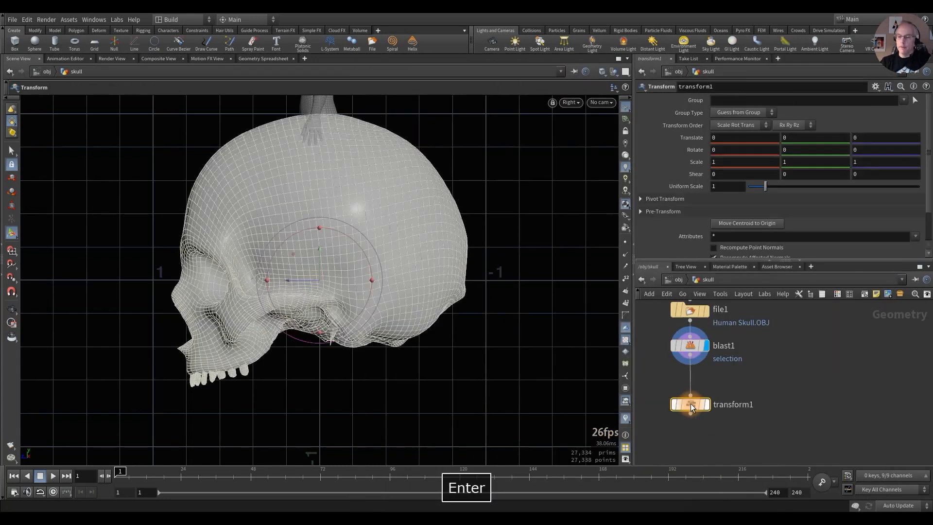
left_click(712, 387)
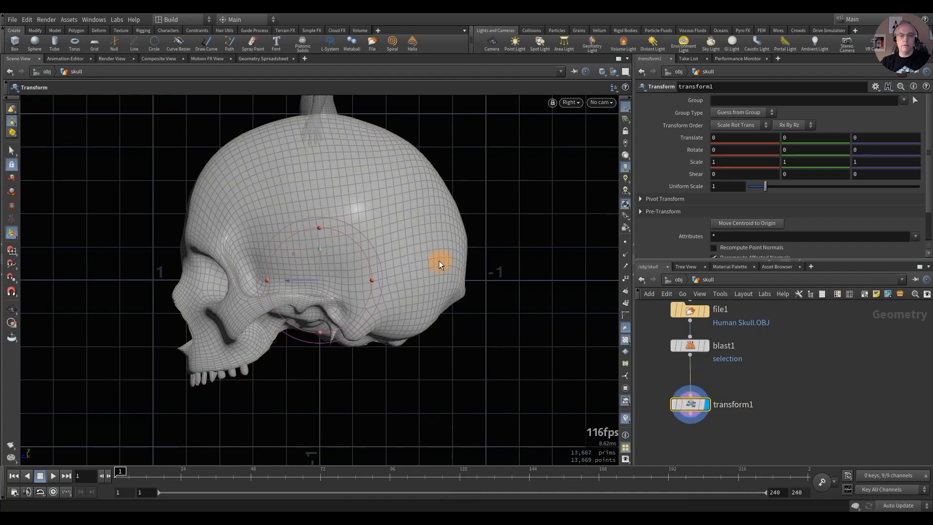
Step: In the skull's Transform node, set the X rotation to -45, the Y translation to 0.1 and the uniform scale to 2.39
left_click_drag(374, 216, 248, 302, "alt")
middle_click_drag(350, 298, 325, 297, "alt")
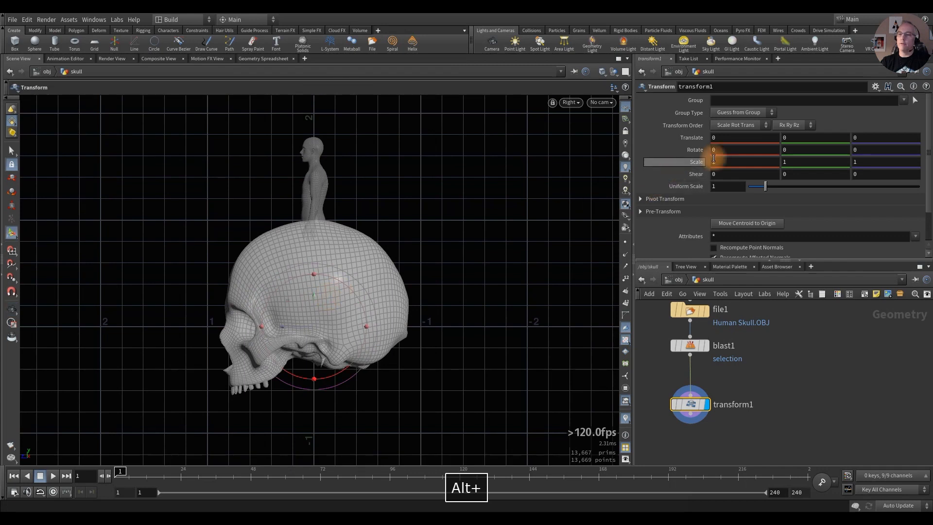
left_click(741, 151)
type("-45")
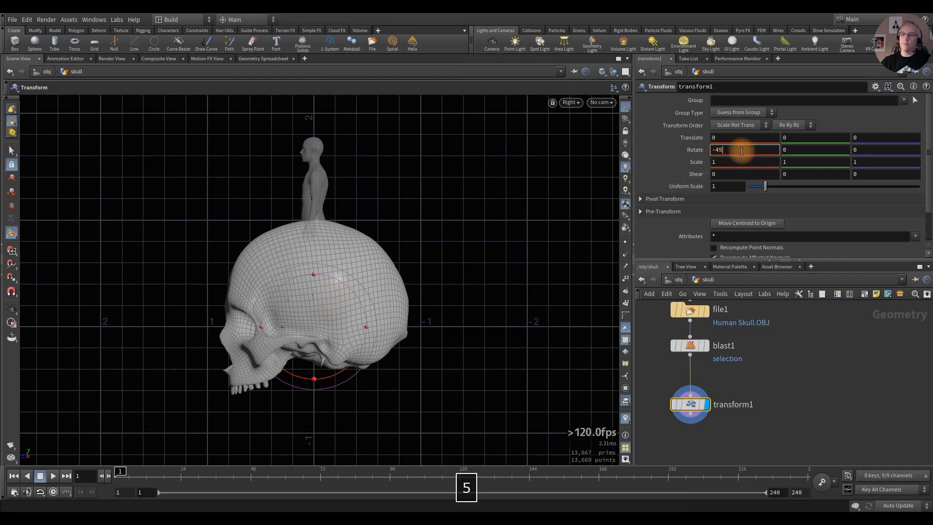
key("Return")
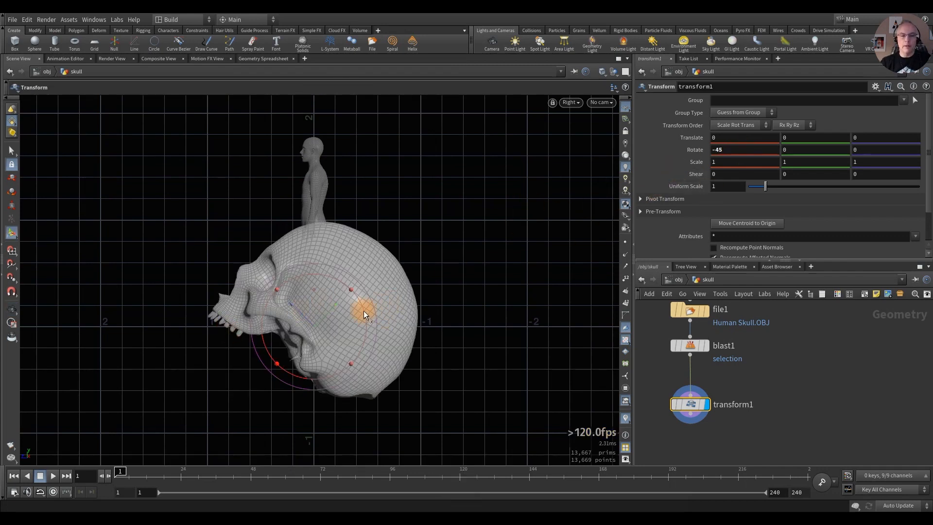
middle_click_drag(804, 139, 819, 151)
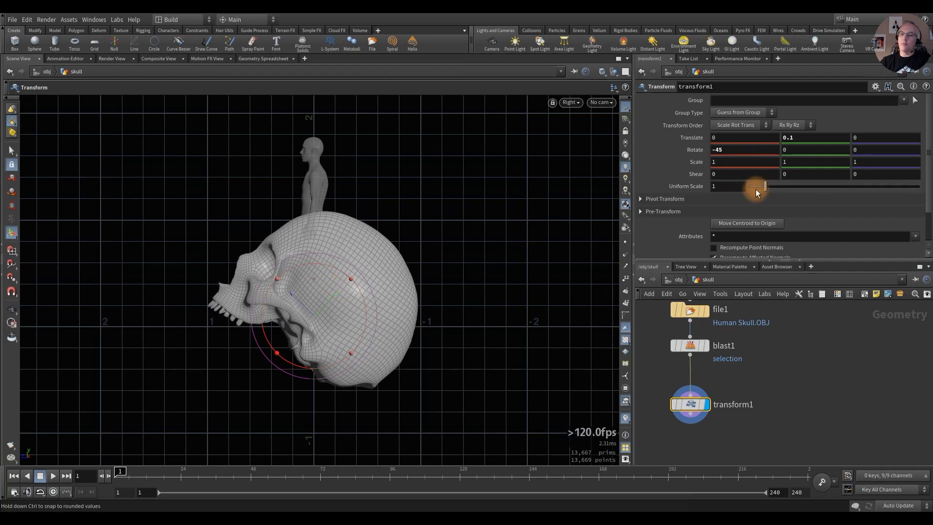
left_click_drag(766, 185, 790, 185)
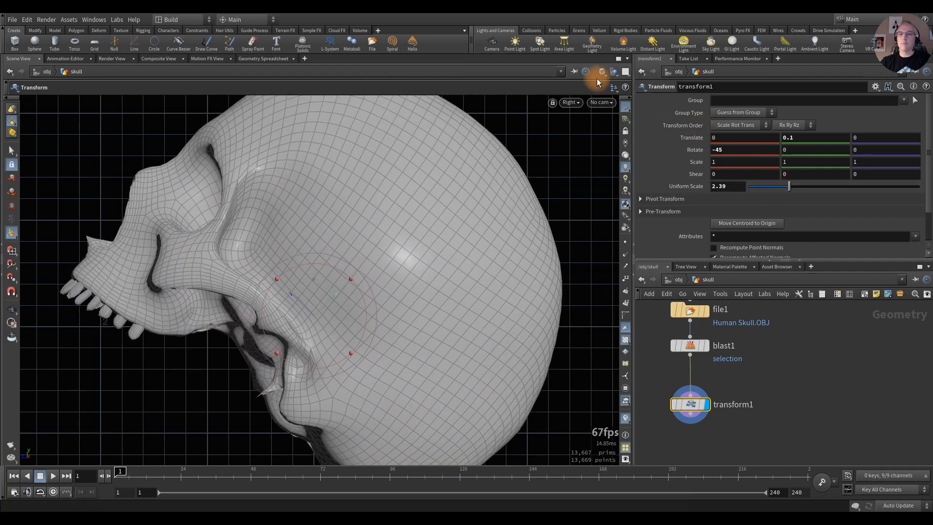
Step: Switch the viewport shading to wireframe to see the human figure inside the skull
left_click(602, 73)
left_click(618, 102)
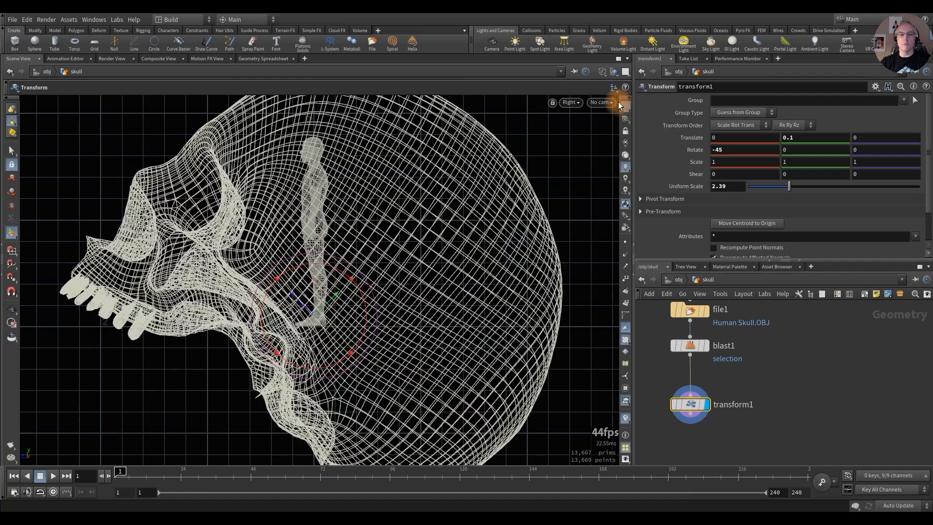
left_click(447, 177)
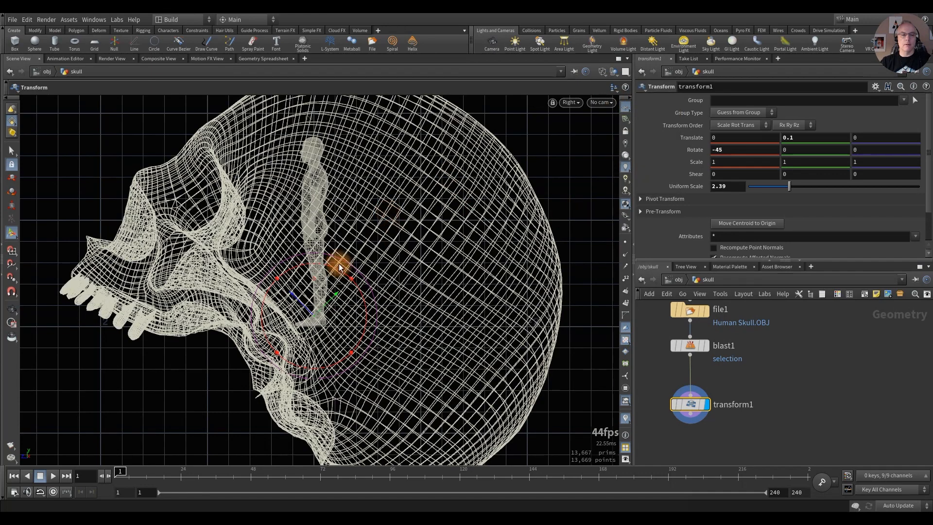
right_click_drag(334, 265, 417, 230, "alt")
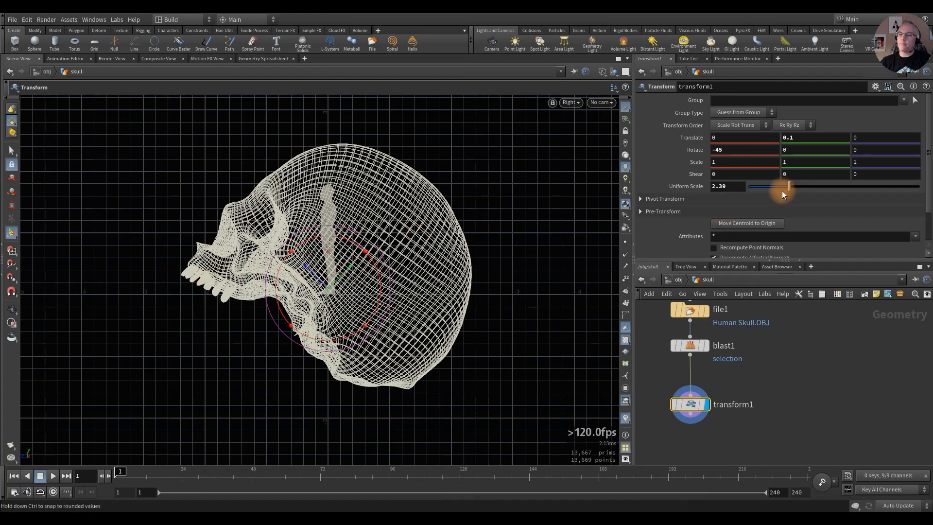
Step: Set the skull's uniform scale to 10 and frame the enlarged skull around the human figure
double_click(733, 187)
type("10")
key("Return")
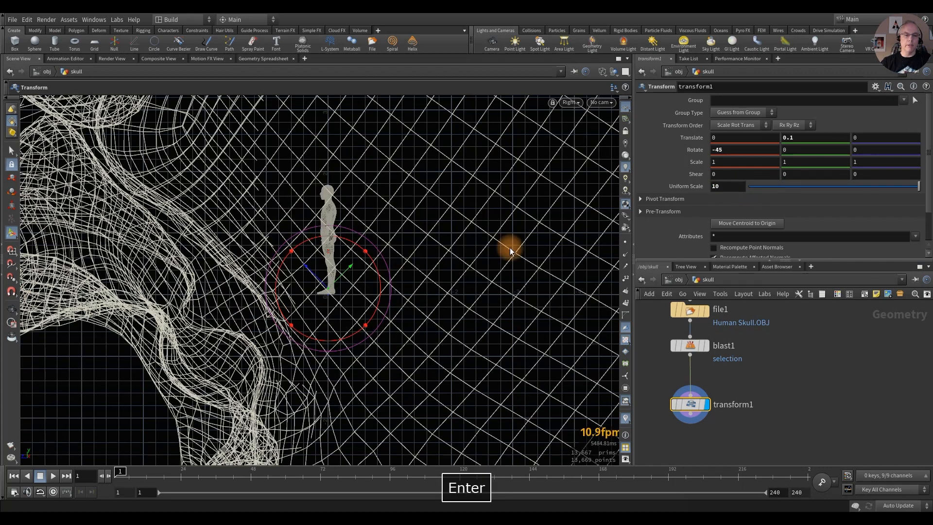
key("h")
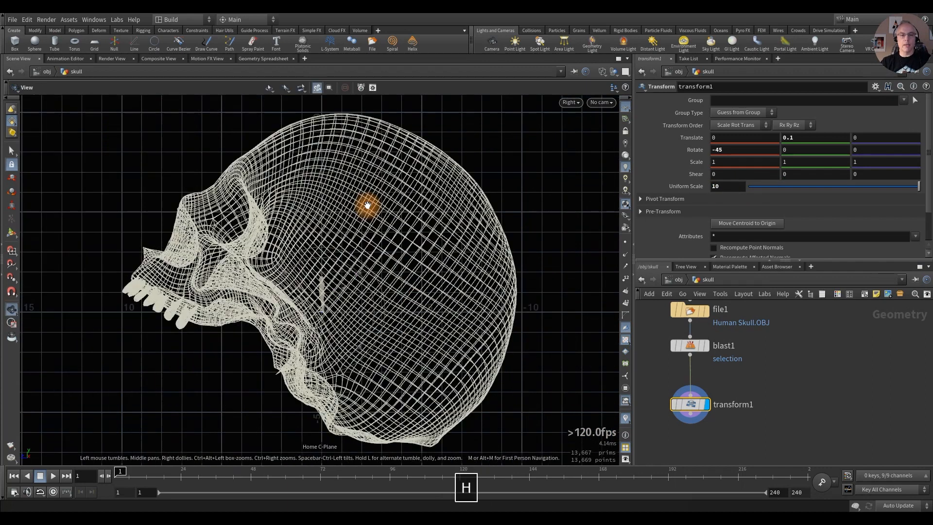
key("space")
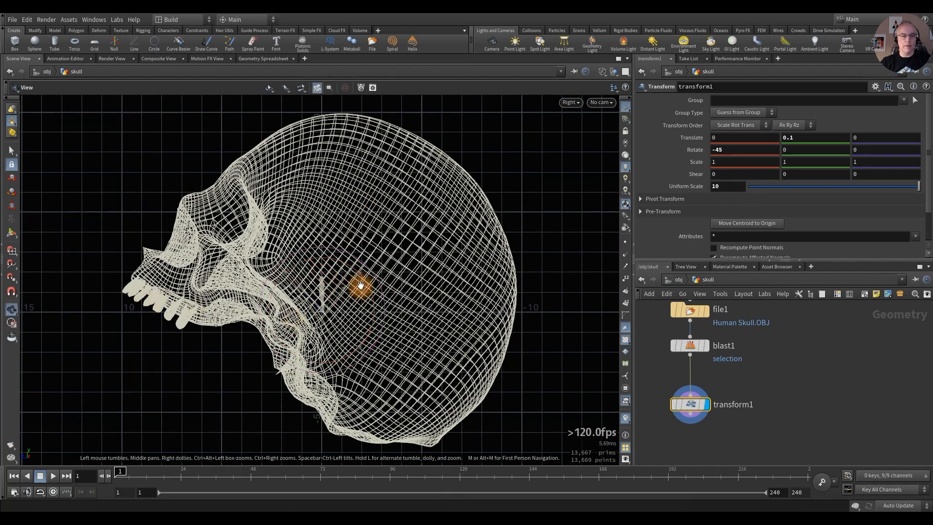
right_click_drag(312, 301, 285, 292, "alt")
right_click_drag(300, 253, 391, 217, "alt")
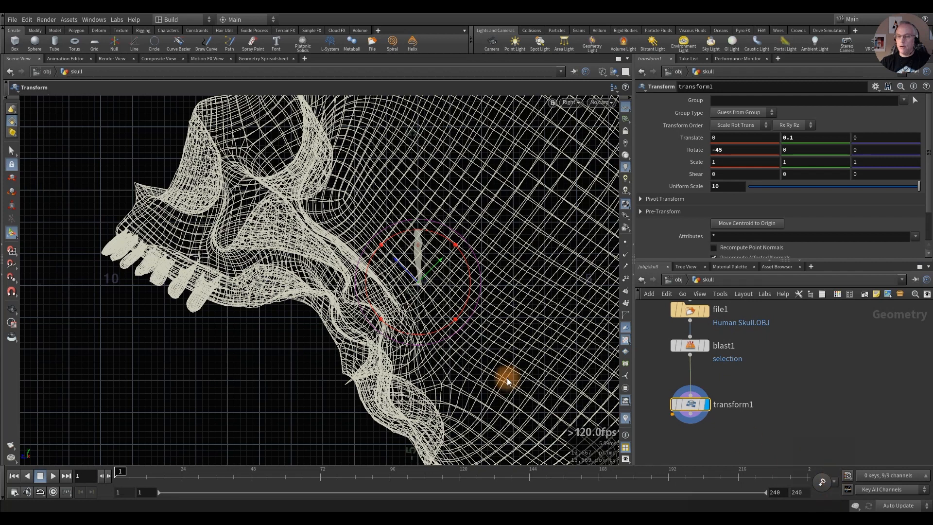
Step: Raise the skull relative to the human figure by setting its Y translation to 1.03
left_click_drag(63, 294, 238, 311)
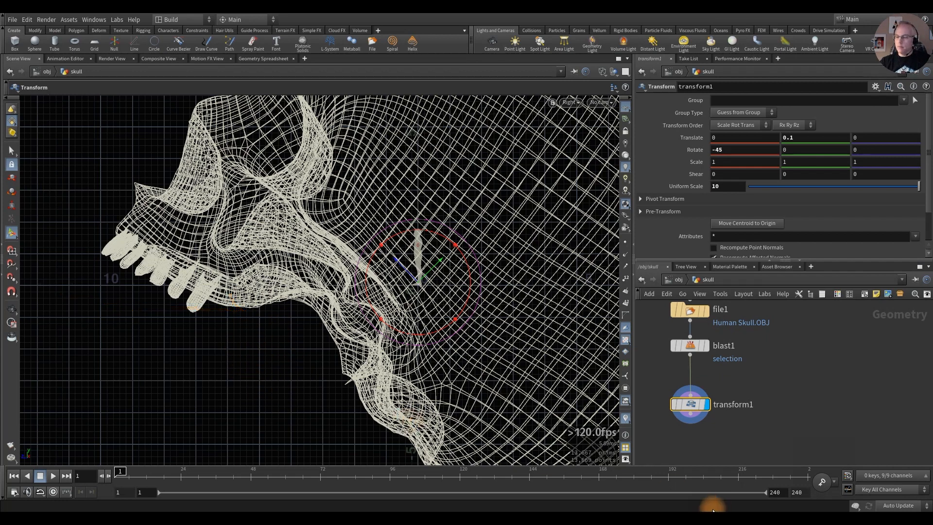
mouse_move(344, 302)
left_mouse_down("alt")
mouse_move(292, 294)
mouse_move(351, 309)
left_mouse_up("alt")
middle_click_drag(350, 310, 375, 256, "alt")
right_click_drag(376, 257, 425, 294, "alt")
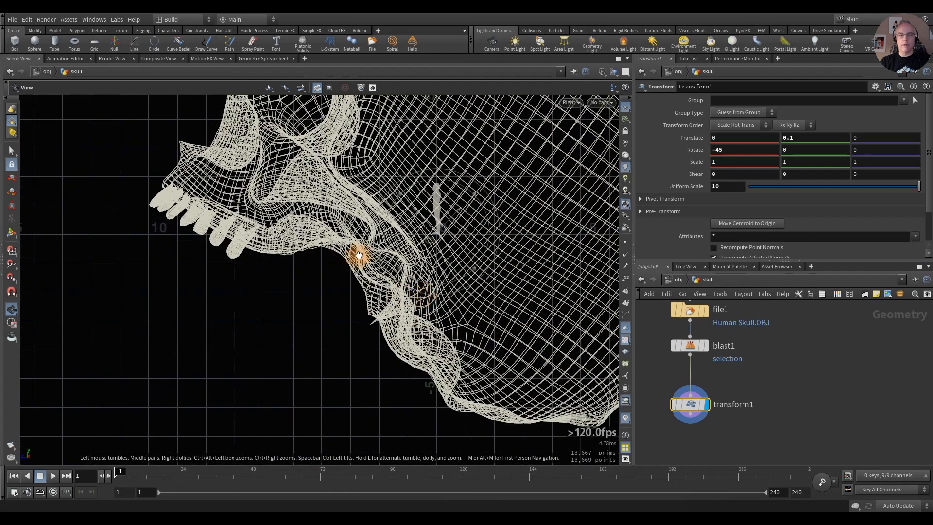
middle_click_drag(354, 254, 283, 304, "alt")
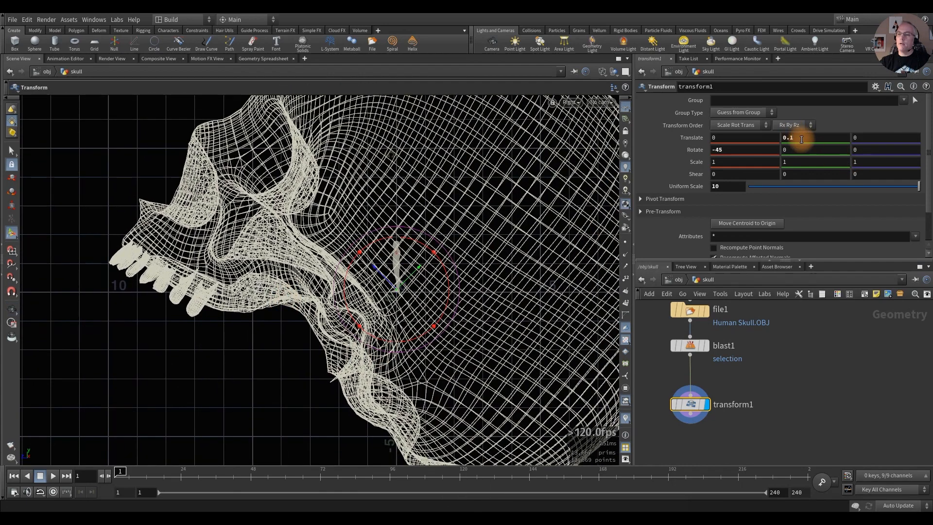
middle_click_drag(801, 138, 882, 154)
middle_click_drag(800, 157, 748, 158)
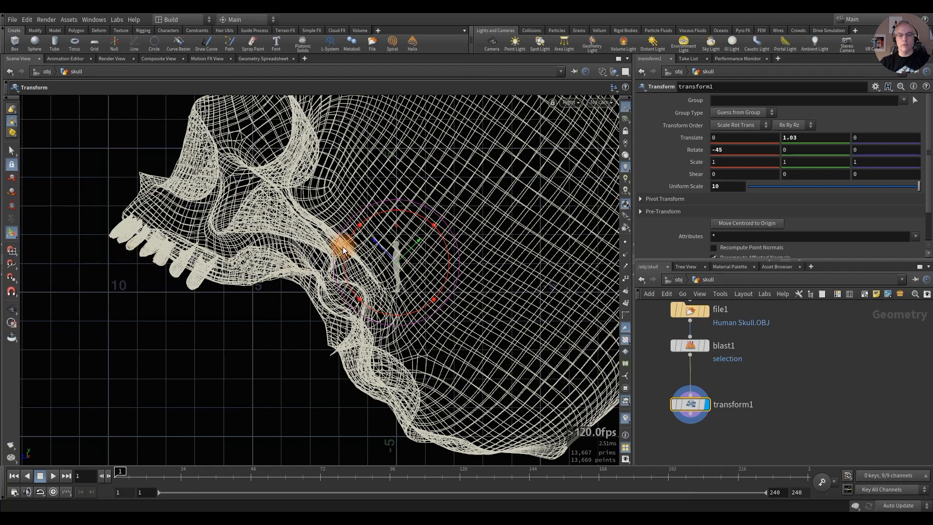
Step: Set the skull's uniform scale to 11 and its X rotation to -46
left_click(727, 187)
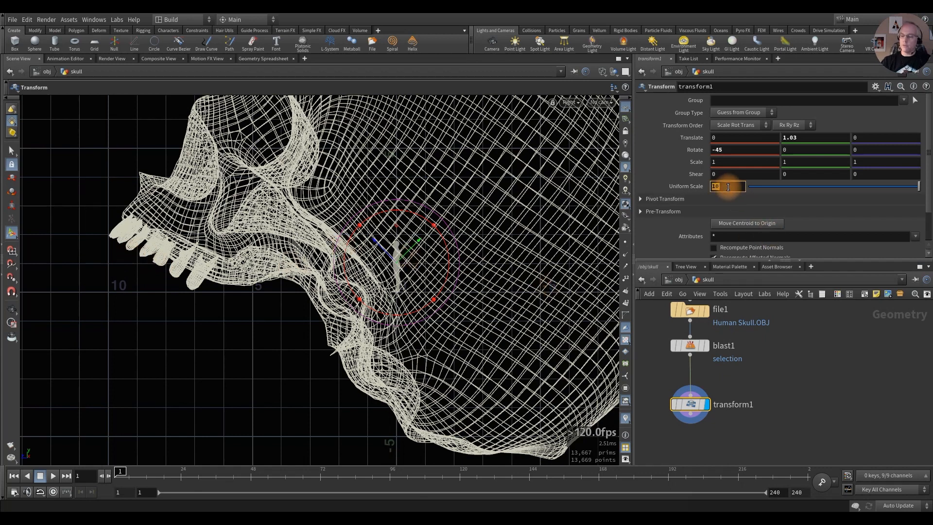
type("11")
key("Return")
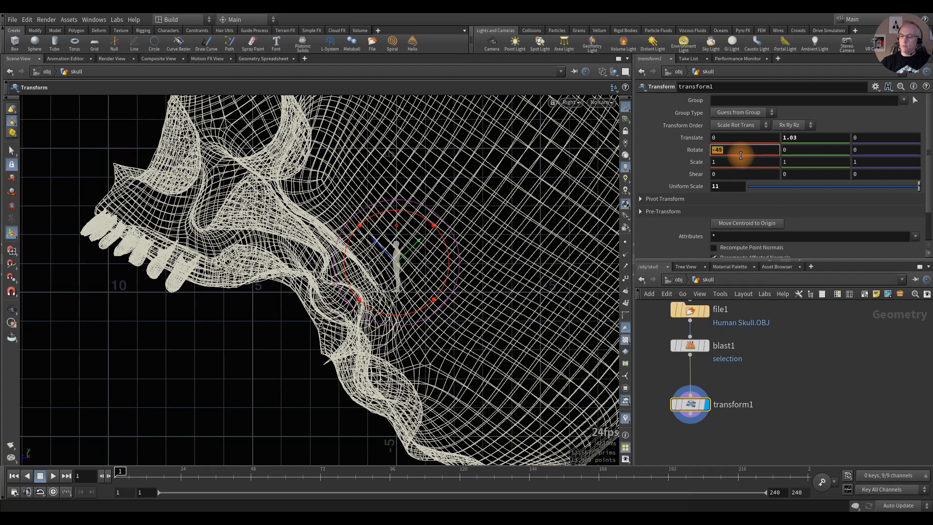
type("-4")
key("Return")
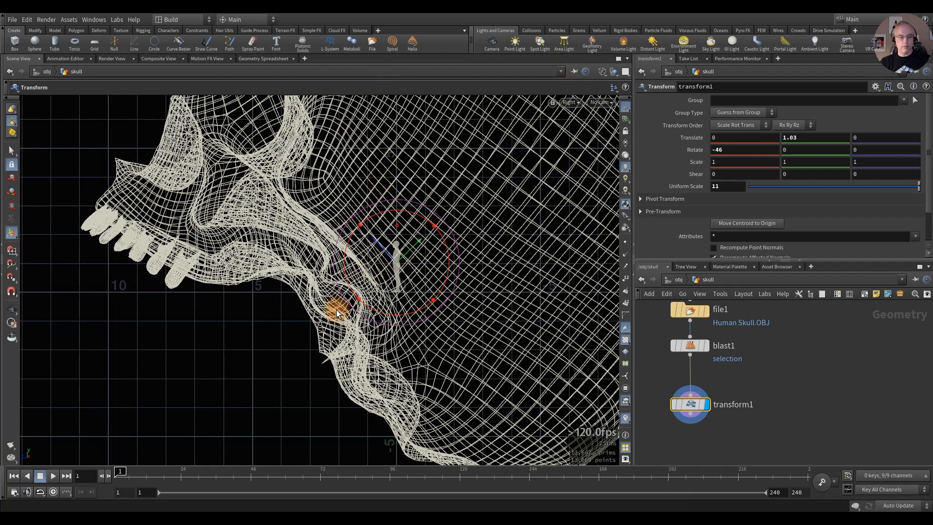
Step: Show the whole skull in the perspective view and switch the shading back to shaded with wireframe lines
key("space+1")
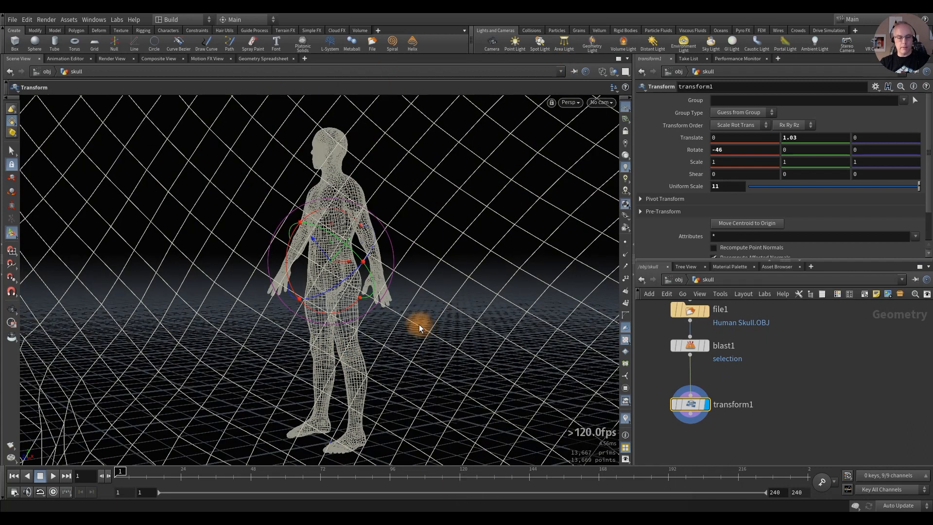
key("space")
key("space+h")
key("space")
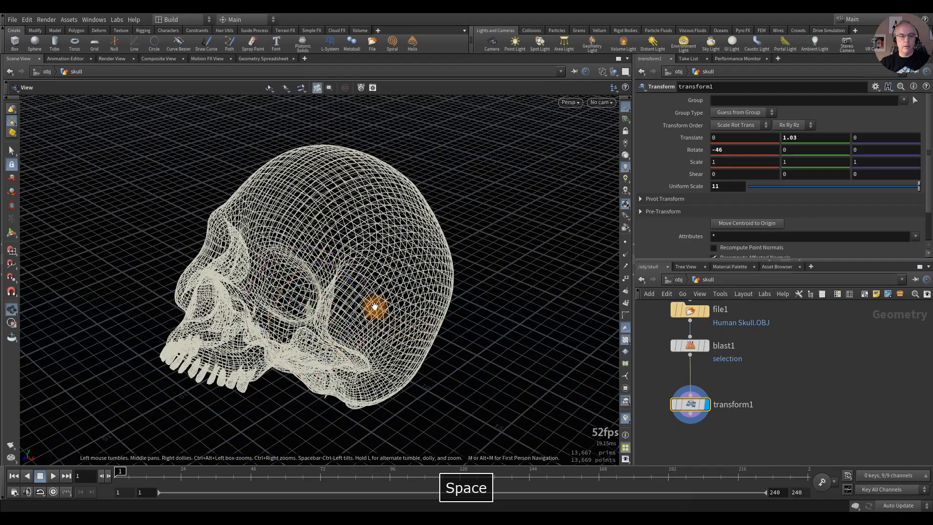
mouse_move(371, 305)
left_mouse_down("alt")
mouse_move(323, 264)
mouse_move(324, 251)
mouse_move(356, 307)
left_mouse_up("alt")
middle_click_drag(363, 330, 400, 248, "alt")
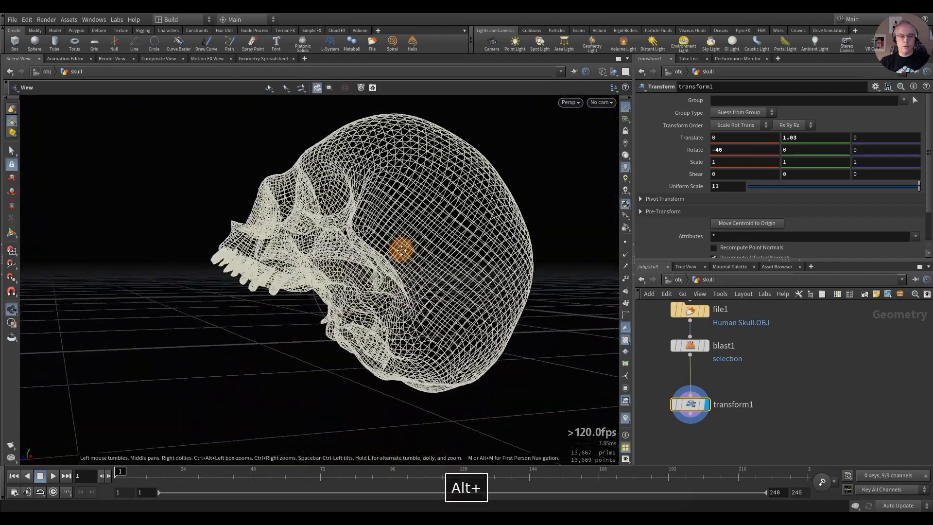
left_click_drag(400, 248, 372, 287, "alt")
right_click_drag(358, 289, 440, 281, "alt")
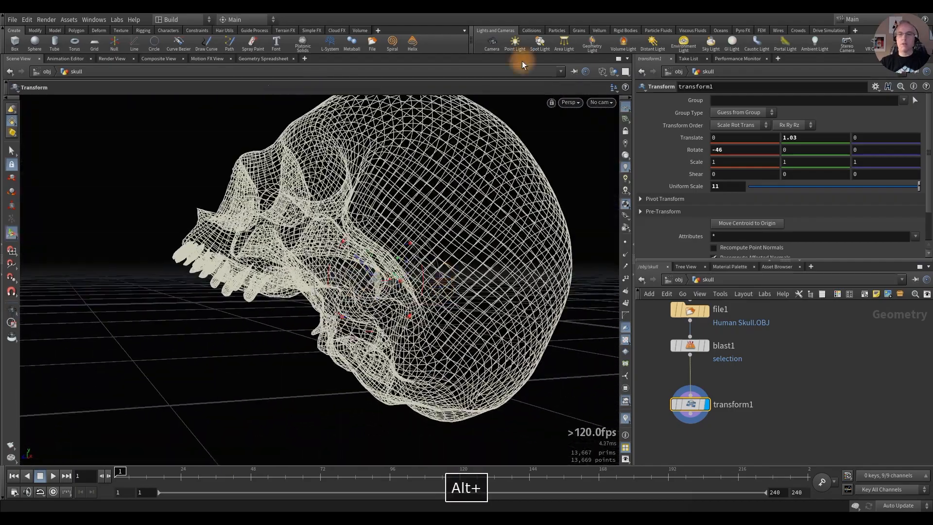
left_click(599, 72)
left_click(613, 187)
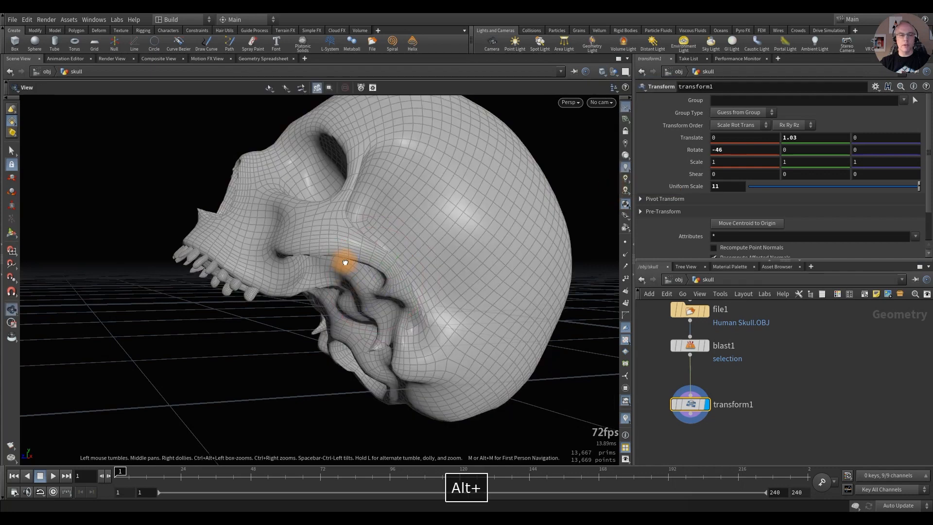
left_click_drag(343, 264, 336, 287, "alt")
Step: Connect a UV Unwrap node to the Transform node's output and set its display flag
left_click_drag(685, 410, 701, 429)
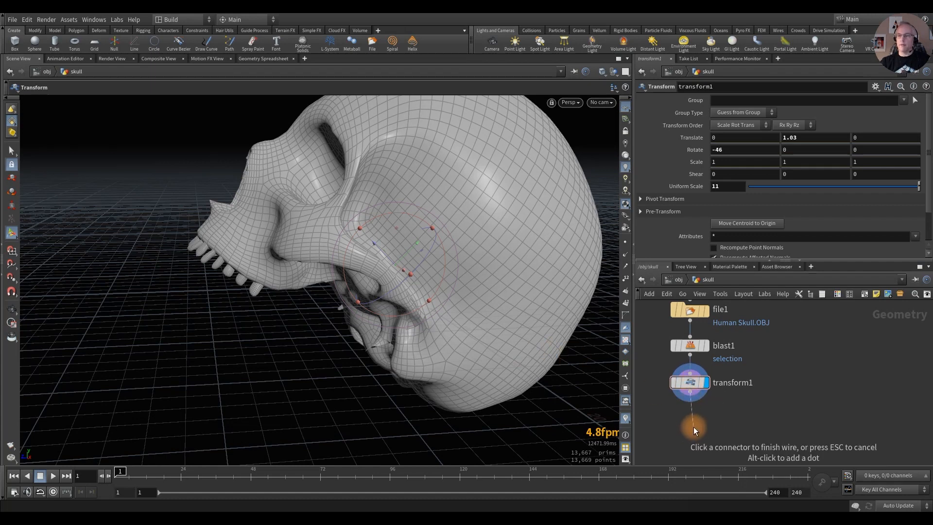
key("Tab")
type("uv")
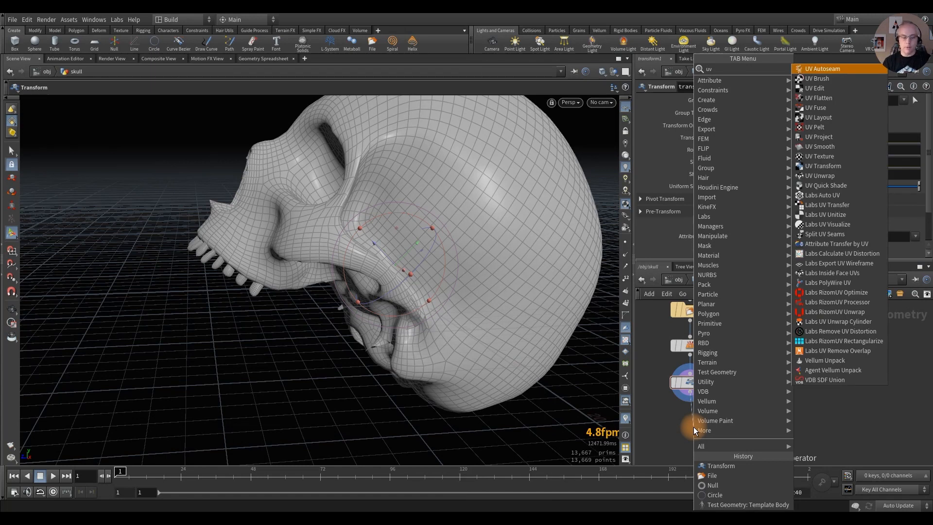
type(" un")
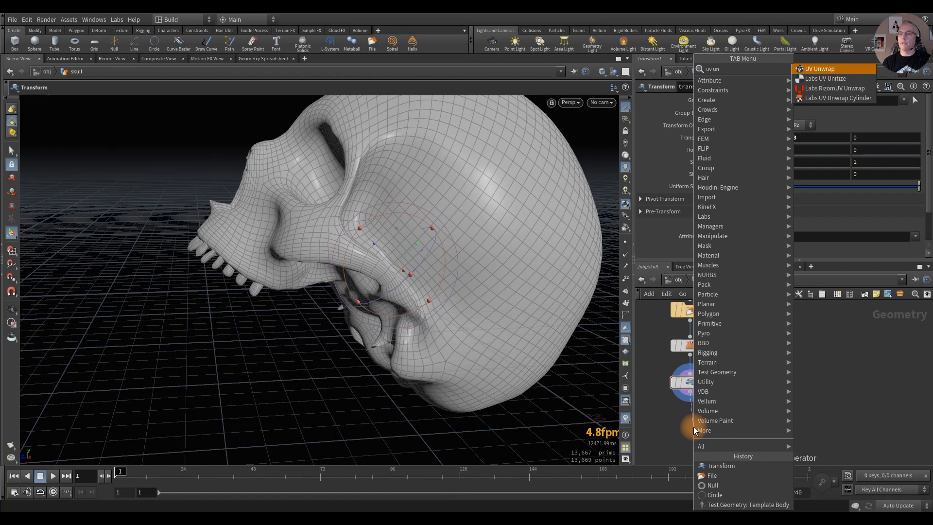
key("Return")
mouse_move(692, 423)
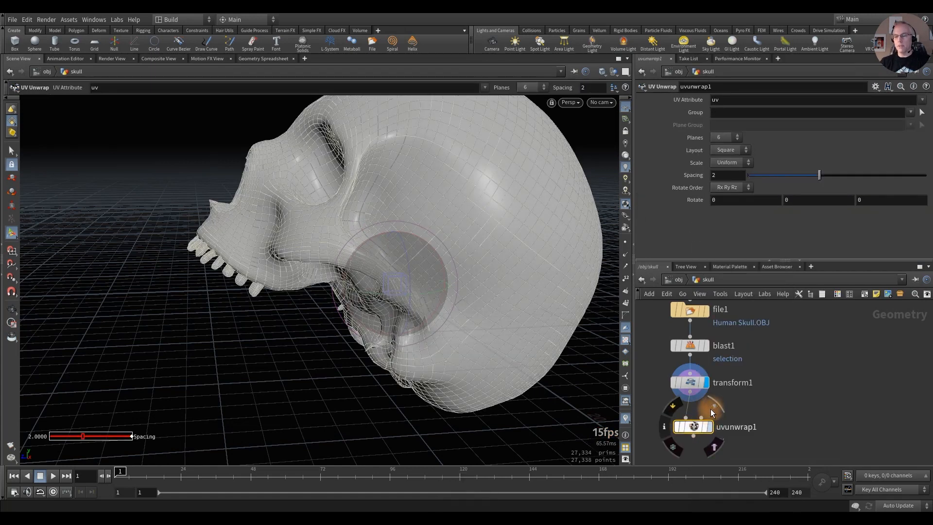
left_click(711, 408)
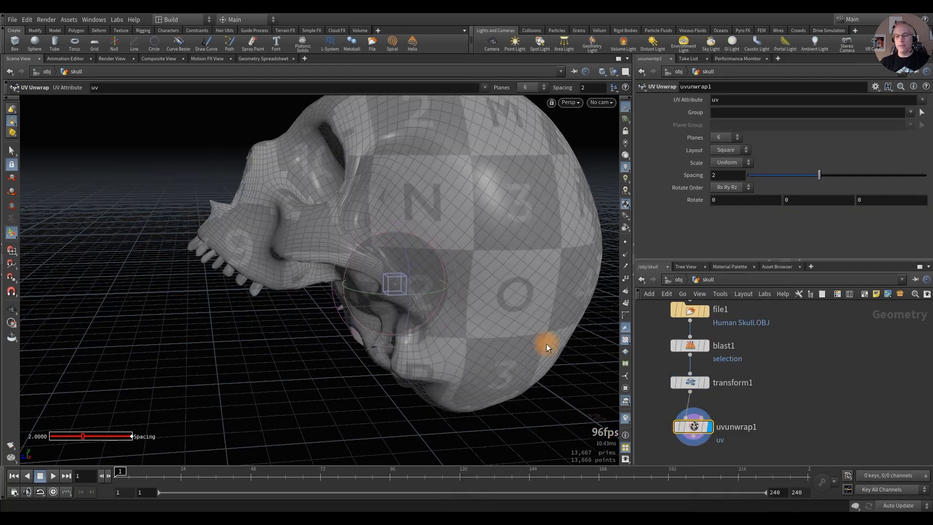
Step: Connect a UV Transform node to the UV Unwrap node's output and set its display flag
middle_click_drag(771, 403, 731, 371)
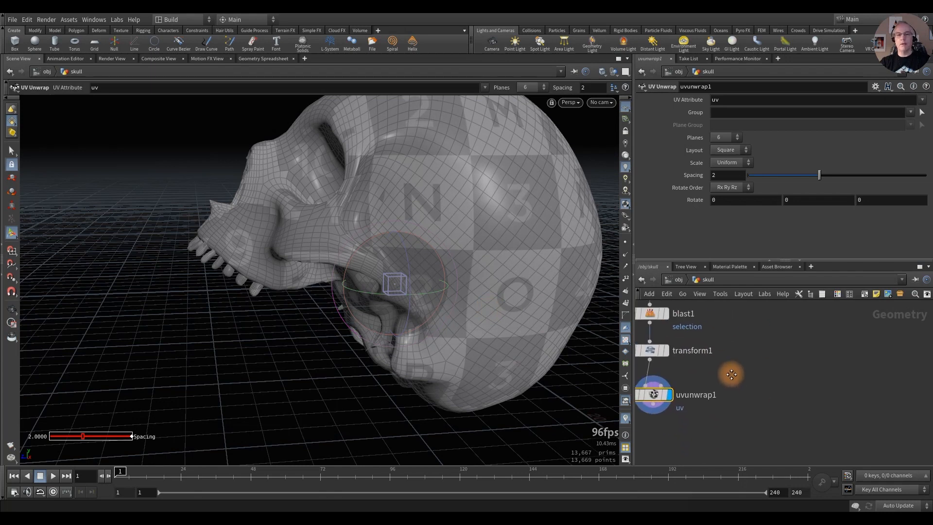
key("space+g")
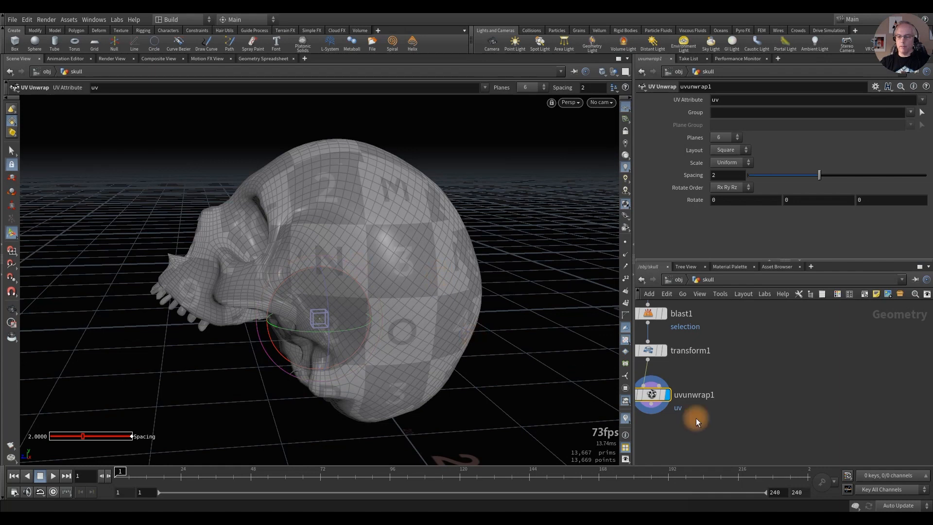
middle_click_drag(730, 419, 782, 397)
left_click(703, 381)
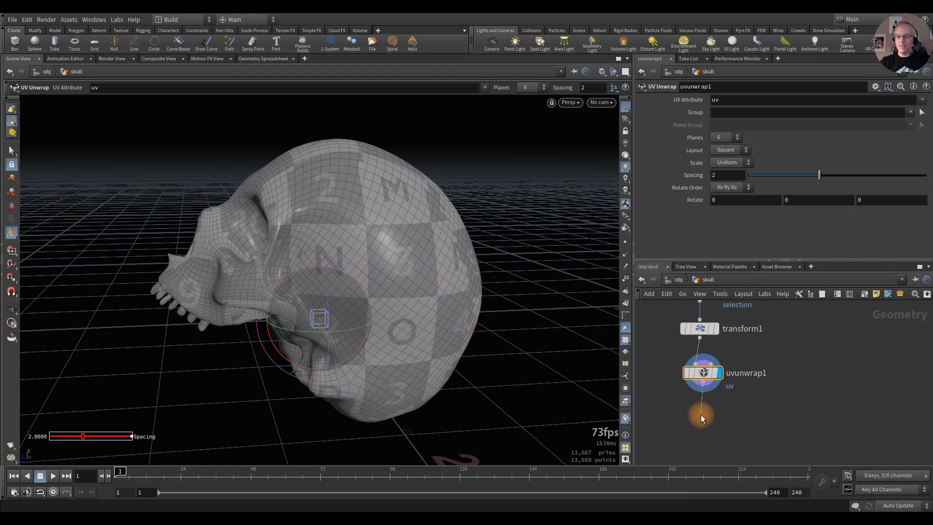
key("Tab")
type("uv tra")
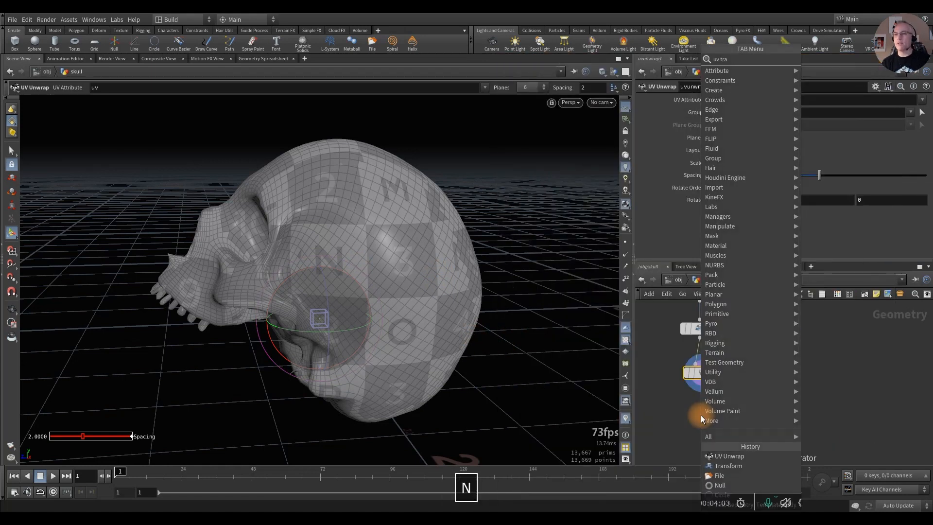
type("ns")
key("Return")
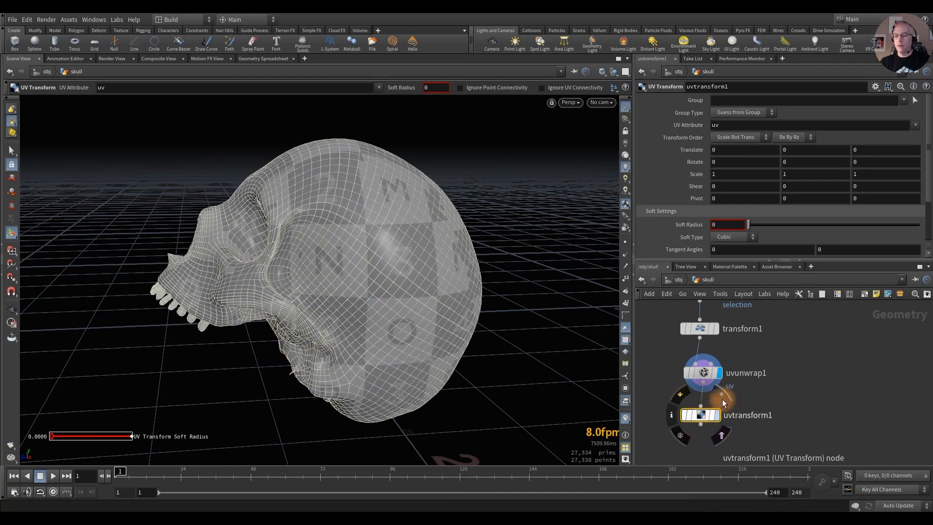
left_click(717, 415)
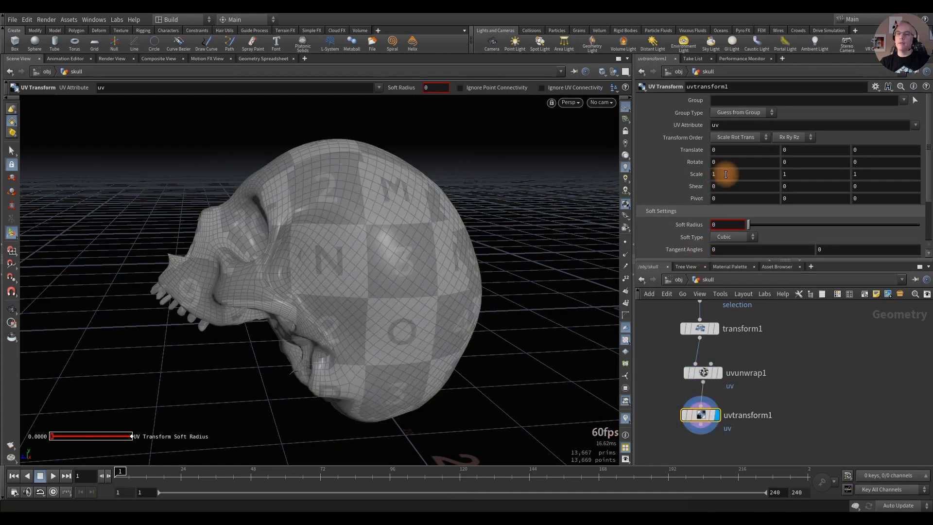
Step: Set the UV Transform's X and Y scale to 3
type("3")
key("Tab")
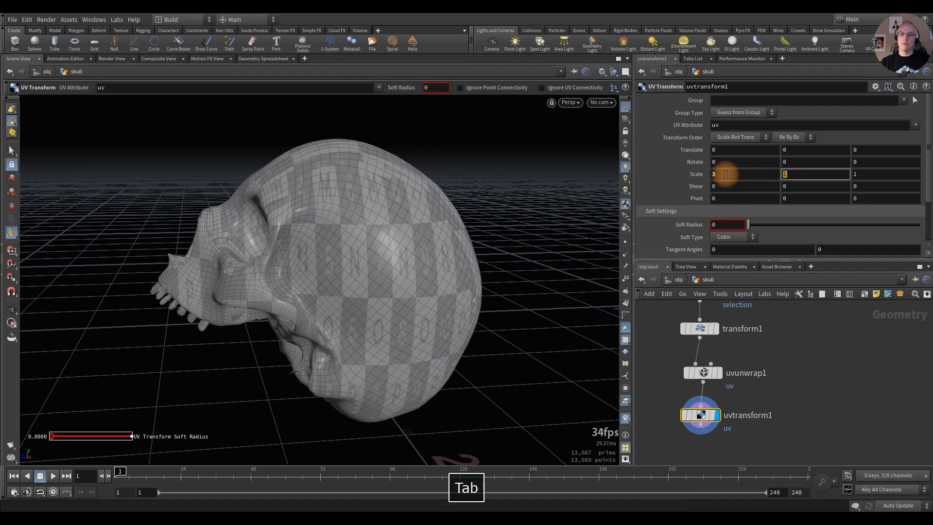
type("3")
key("Return")
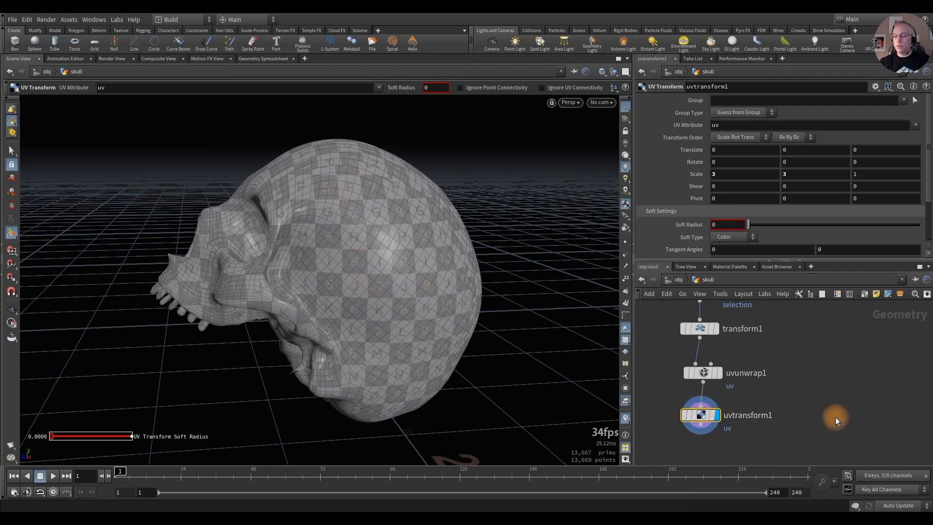
Step: Connect a Null node to the UV Transform node's output, set its display flag and rename it OUT_skull
middle_click_drag(832, 416, 828, 366)
left_click(703, 371)
key("Tab")
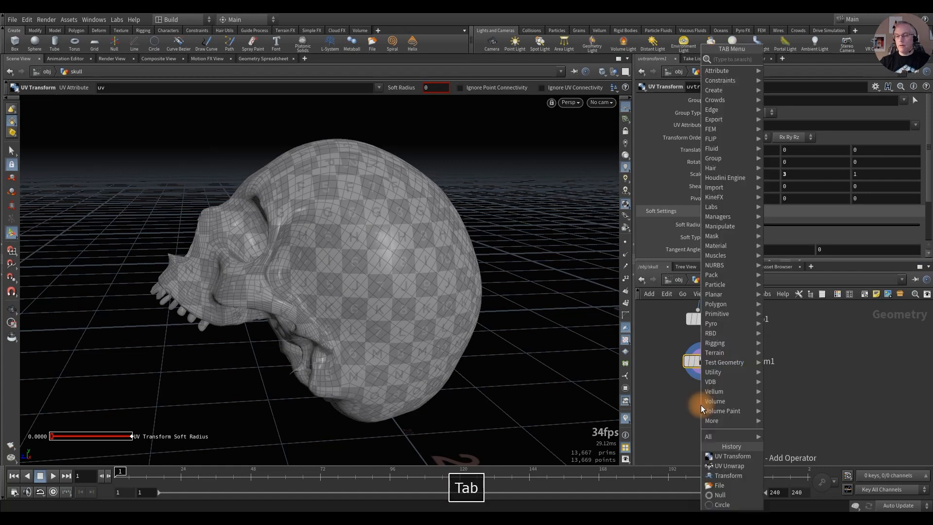
type("null")
key("Return")
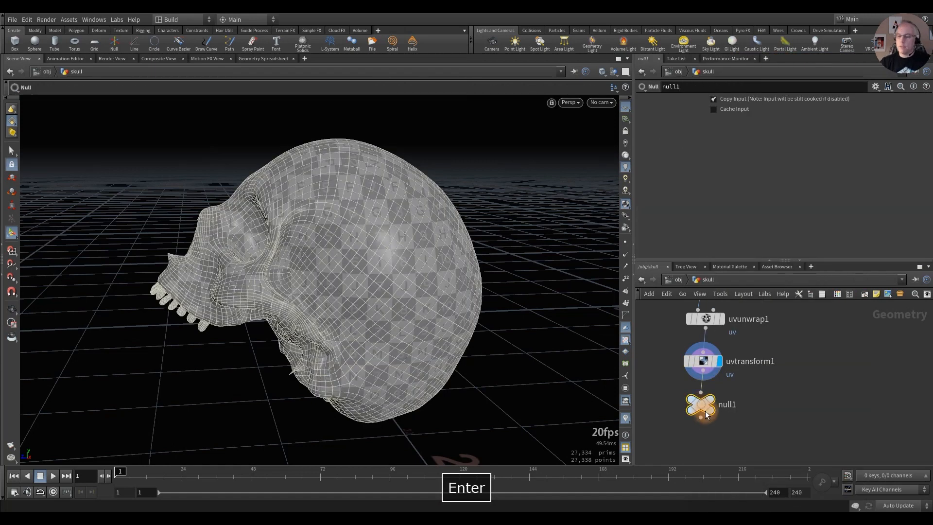
double_click(728, 404)
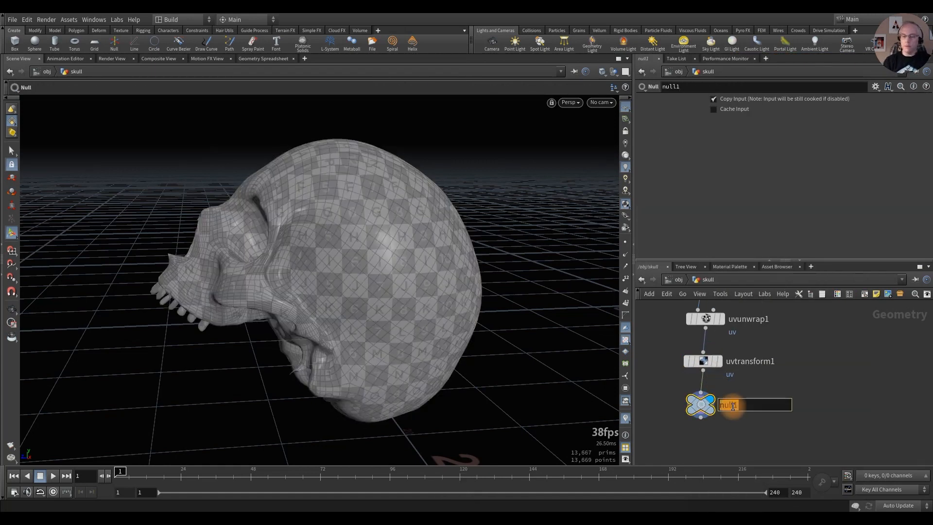
type("OUT_sk")
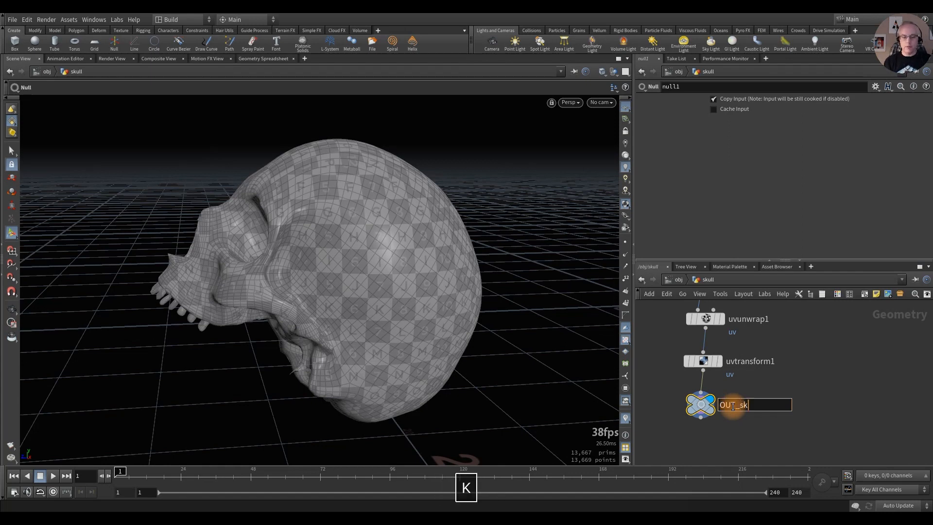
key("Return")
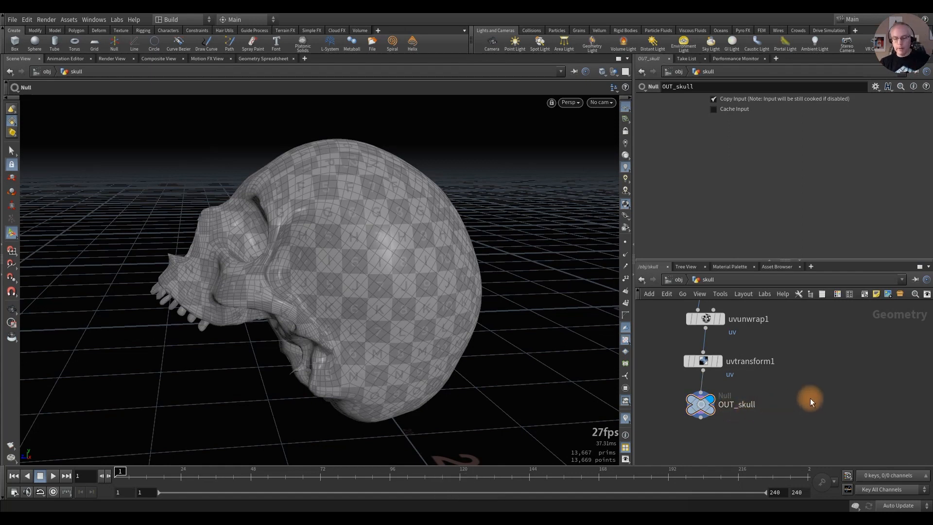
Step: Lay out the skull network's nodes neatly and return to the object level
key("l")
key("h")
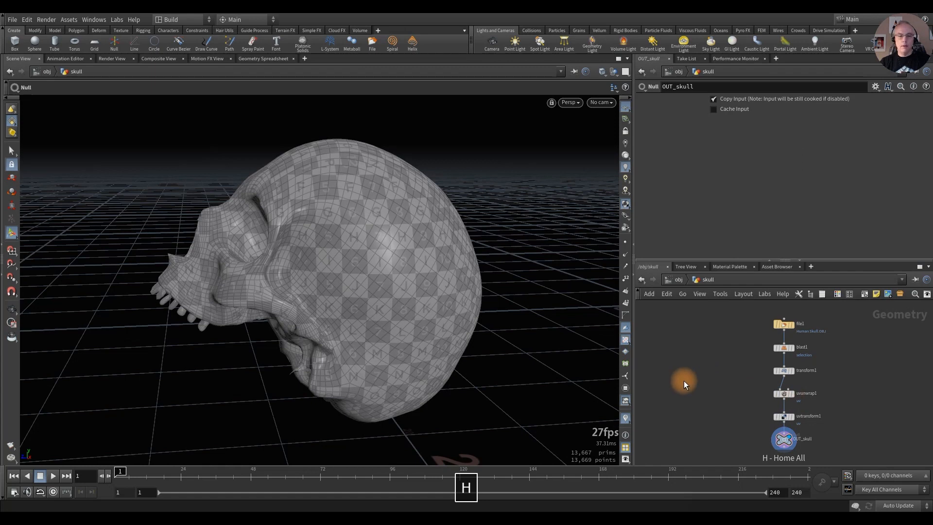
key("u")
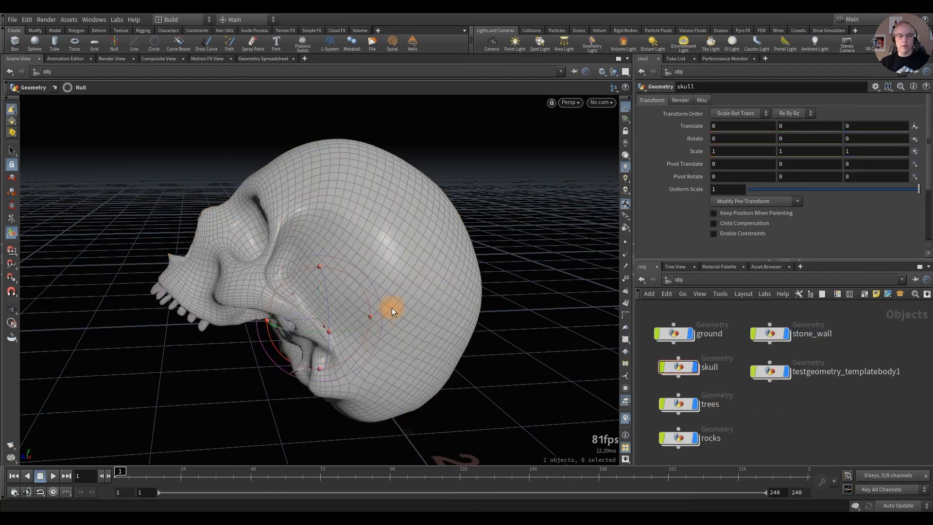
key("Escape")
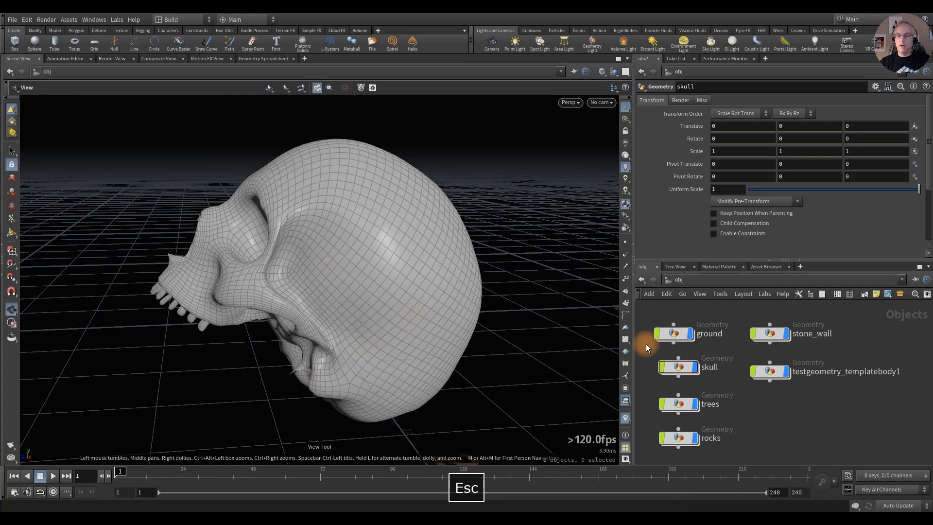
left_click(770, 371)
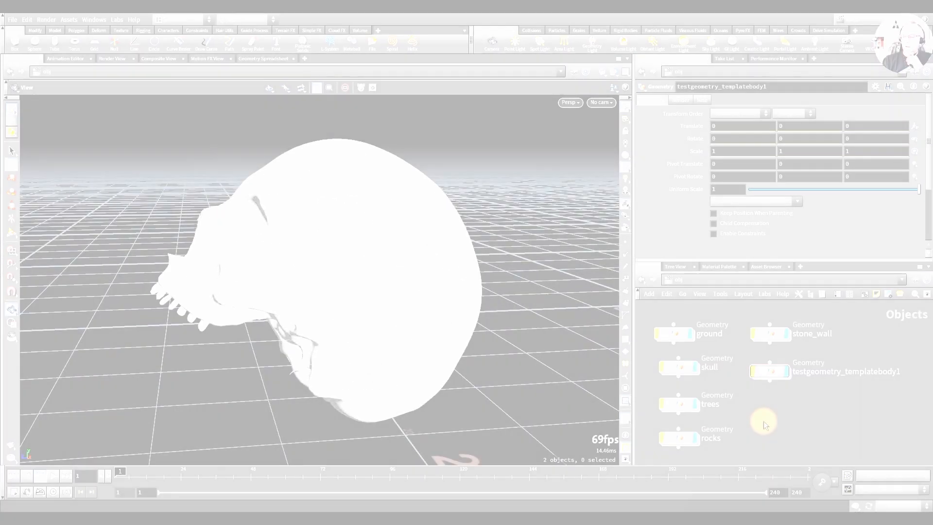
left_click(755, 408)
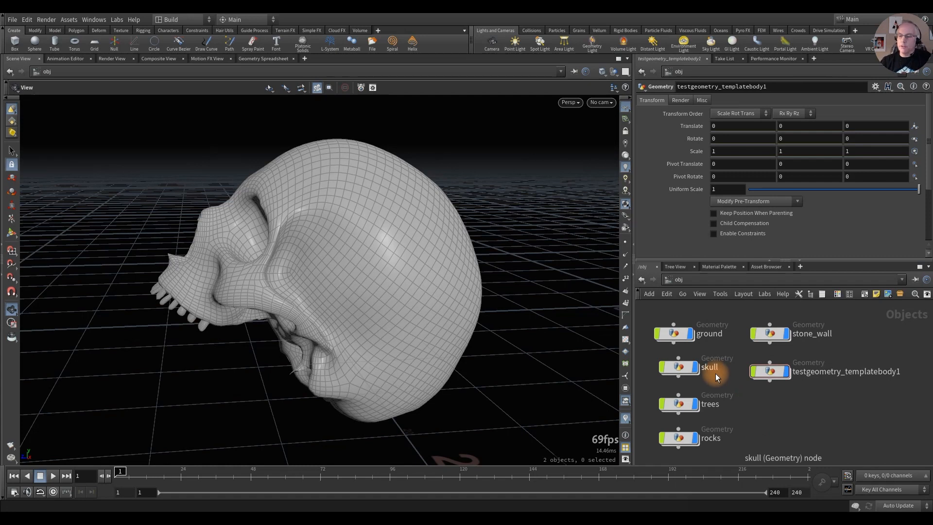
Step: Enter the ground object and place a Circle node in its empty network
left_click(674, 332)
left_click(674, 333)
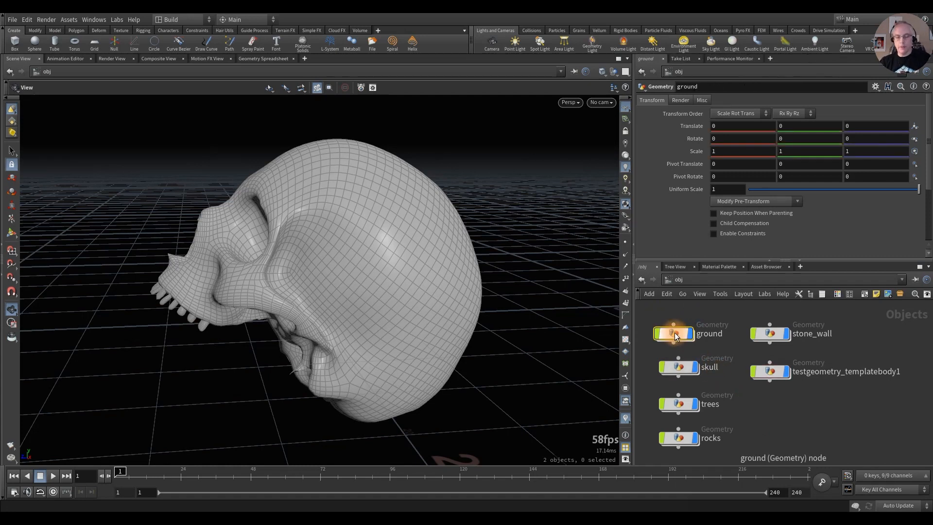
double_click(675, 332)
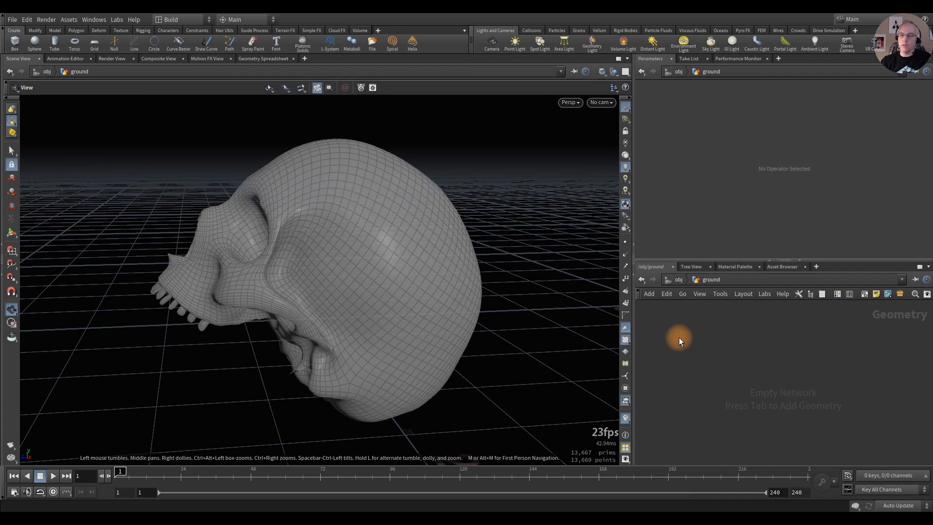
key("Tab")
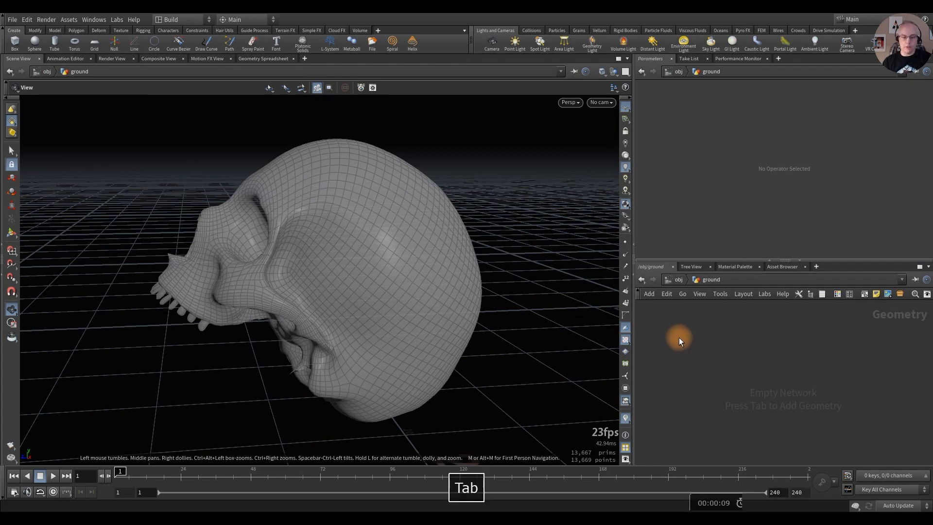
type("circ")
key("Return")
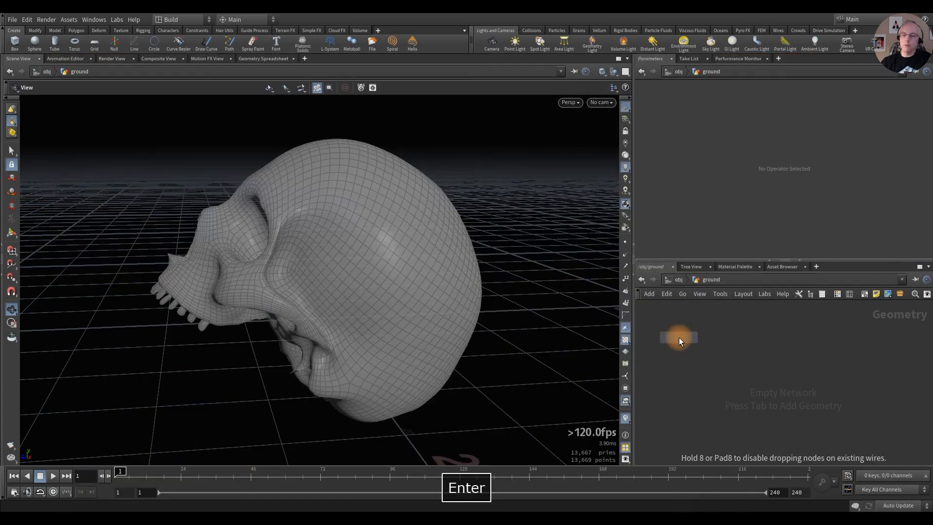
left_click(676, 343)
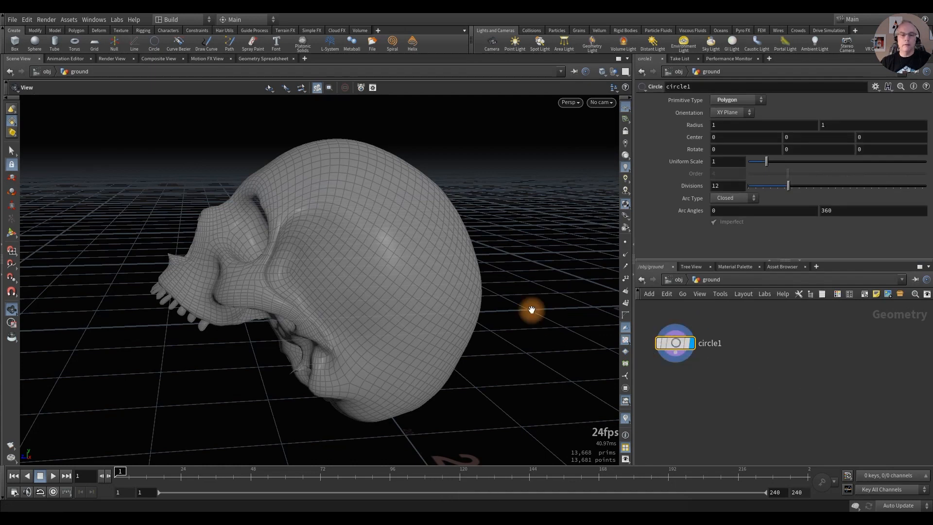
Step: Hide the other objects in the viewport and frame the circle
left_click(611, 72)
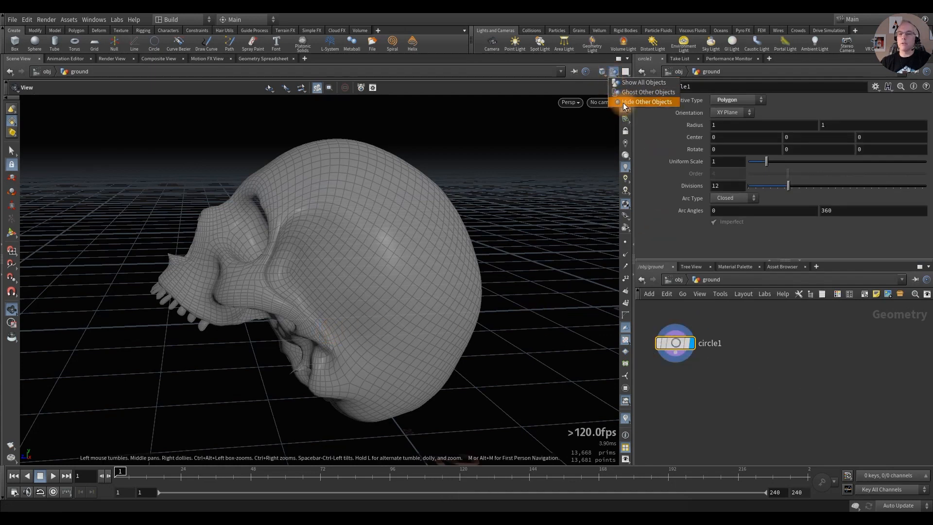
left_click(646, 102)
key("f")
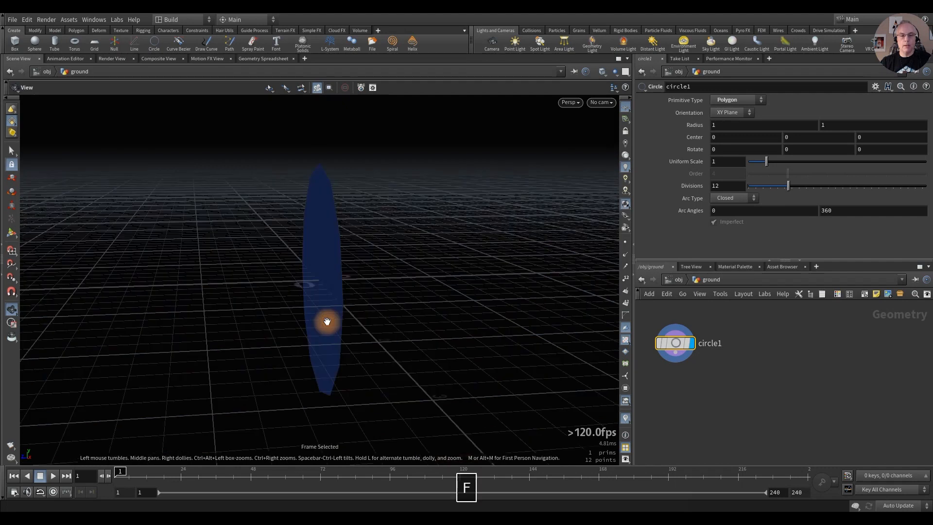
left_click_drag(325, 286, 389, 293, "alt")
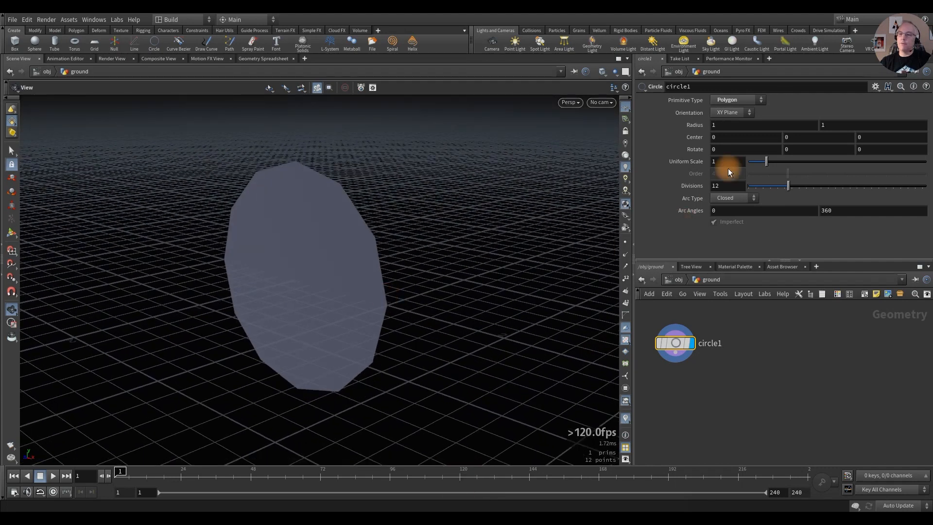
Step: Set the circle's orientation to ZX Plane and its X rotation to 180 so it faces upward
left_click(738, 115)
left_click(731, 142)
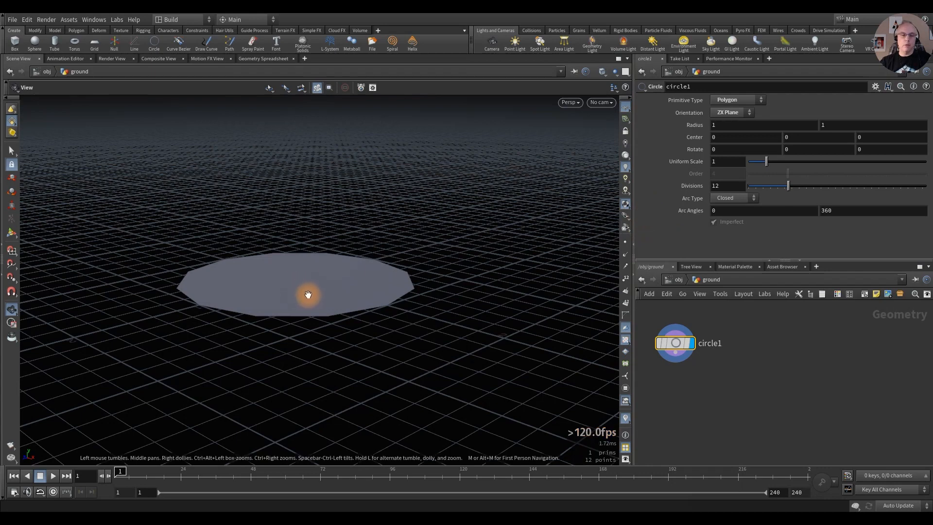
left_click_drag(301, 300, 536, 249)
left_click(722, 150)
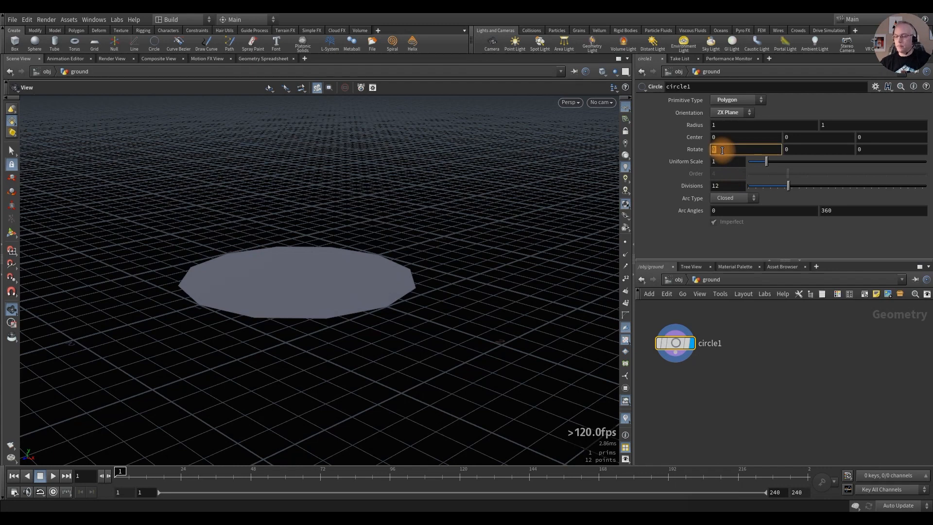
type("180")
key("Return")
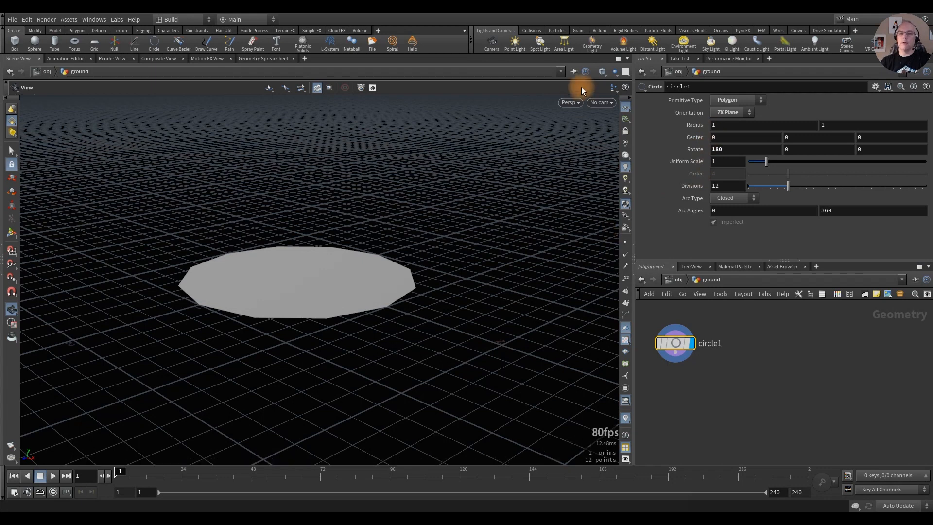
Step: Ghost the other objects in the viewport and show the whole skull together with the circle
left_click(614, 71)
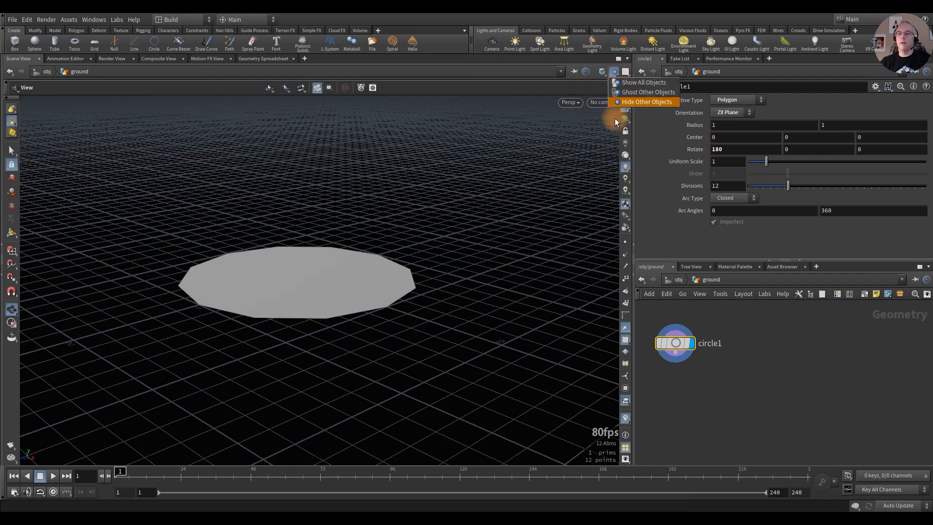
left_click(628, 92)
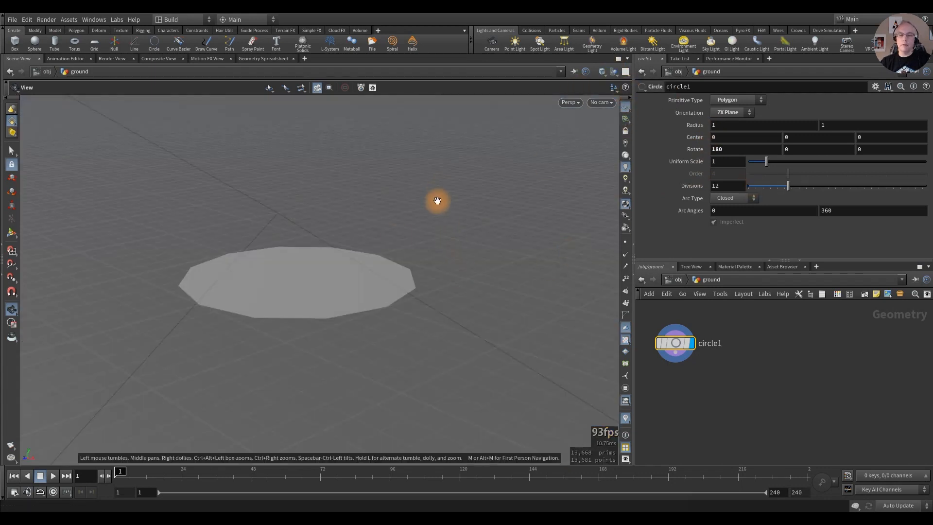
key("h")
key("space")
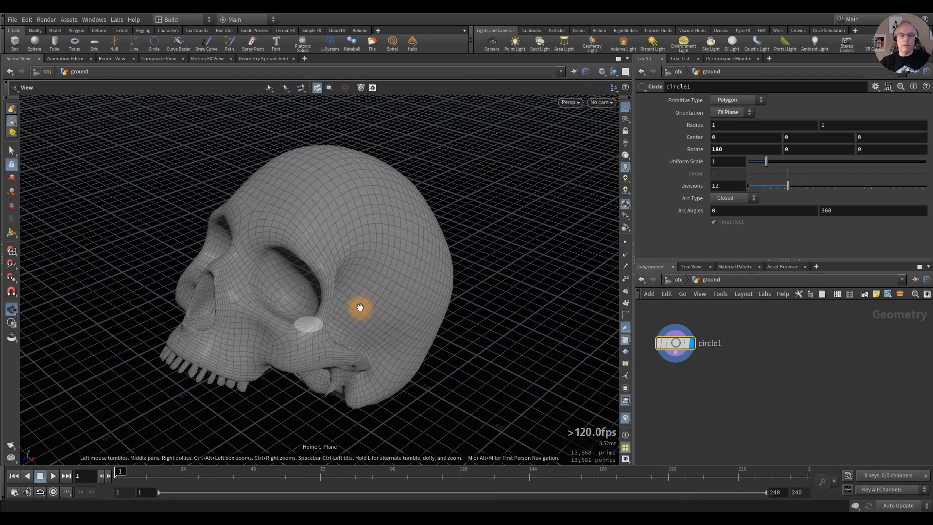
right_click_drag(360, 307, 225, 302, "alt")
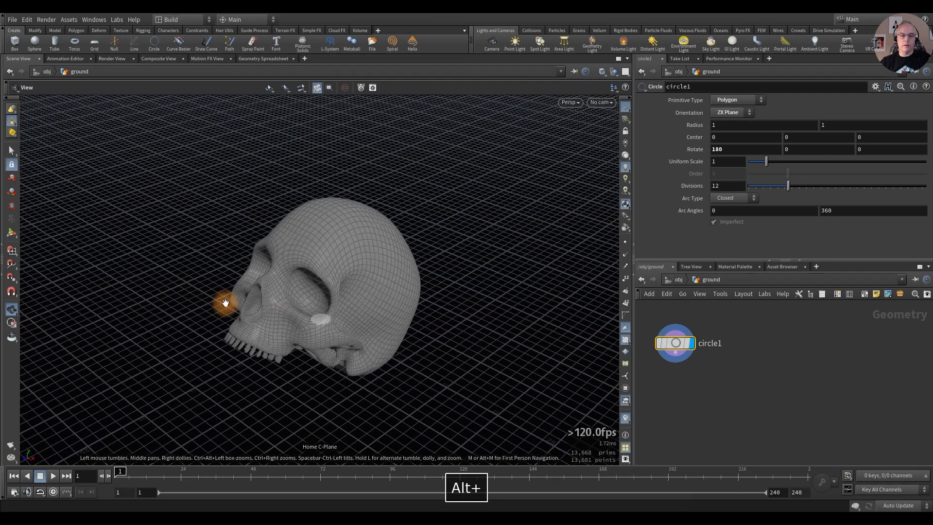
Step: Set both radius values of the ground circle to 100
left_click(736, 126)
type("100")
key("Tab")
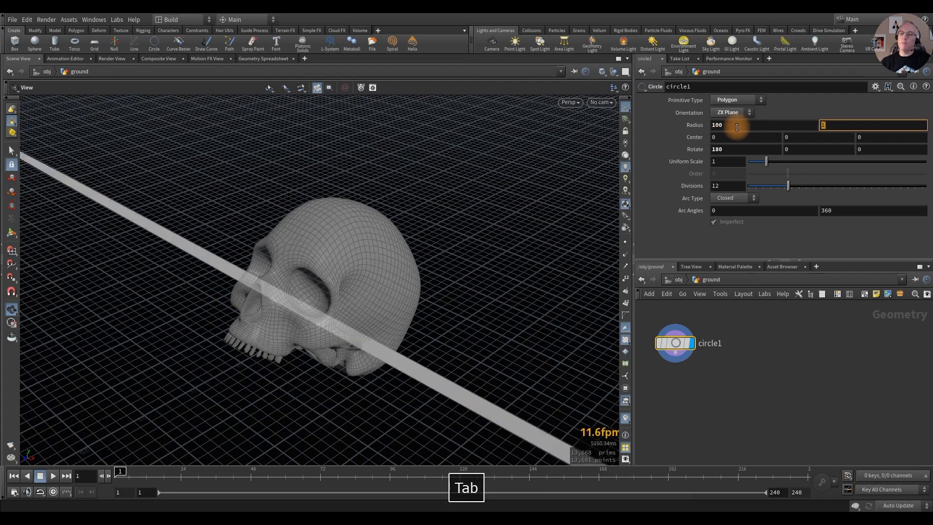
type("100")
key("Return")
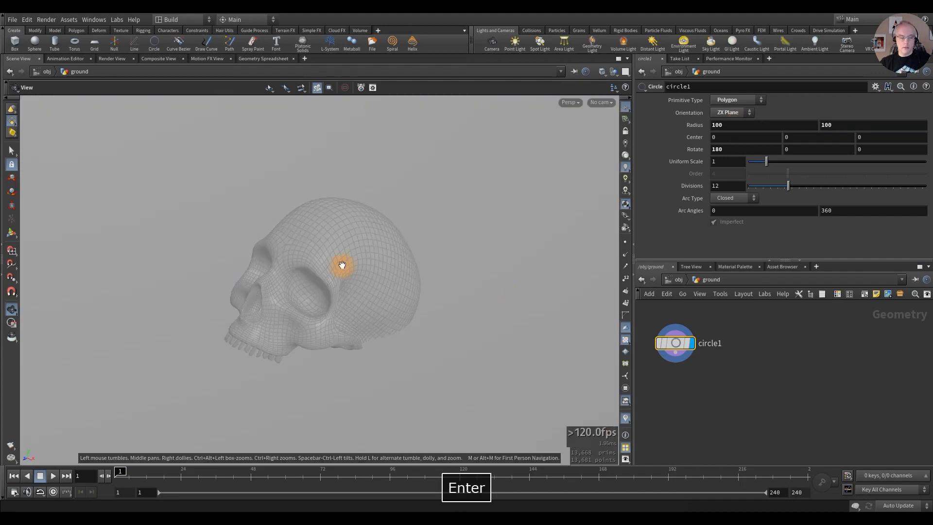
Step: Set the ground circle's divisions to 64
key("space+h")
mouse_move(319, 277)
left_mouse_down("alt")
mouse_move(369, 262)
mouse_move(352, 256)
mouse_move(317, 267)
left_mouse_up("alt")
right_click_drag(316, 267, 346, 284, "alt")
left_click_drag(347, 285, 404, 282, "alt")
left_click(729, 186)
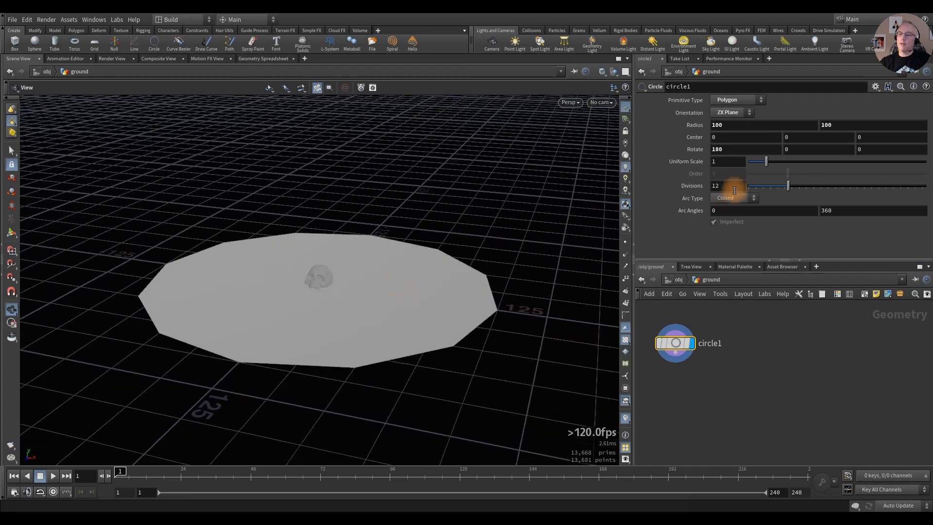
type("64")
key("Return")
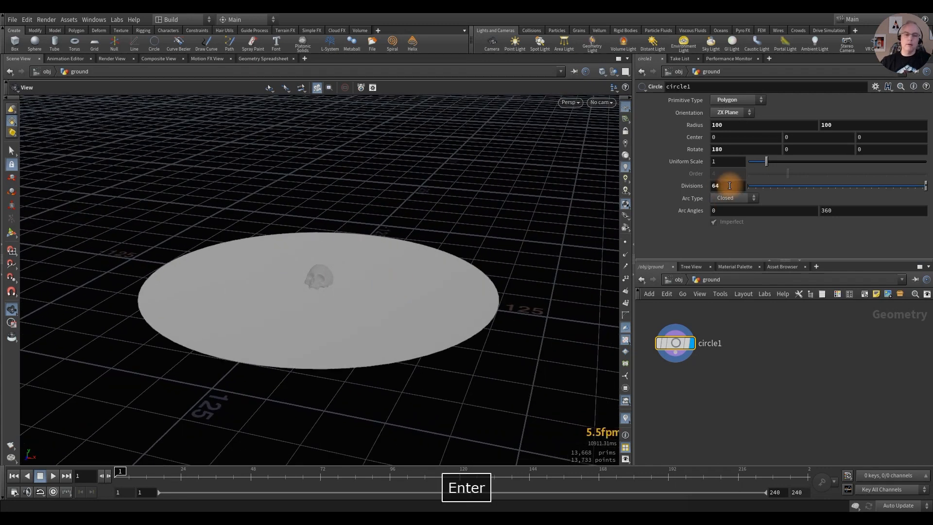
mouse_move(313, 277)
left_mouse_down("alt")
mouse_move(291, 277)
mouse_move(307, 275)
mouse_move(317, 289)
left_mouse_up("alt")
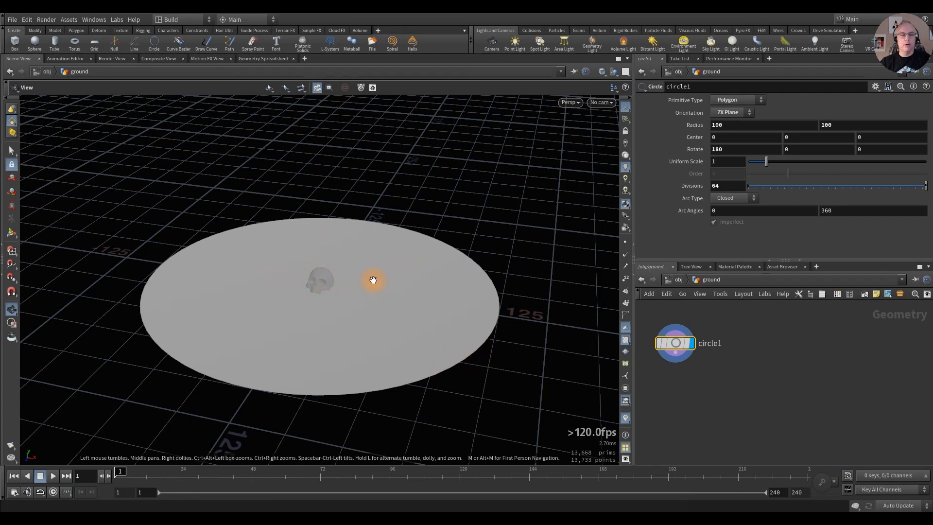
right_click_drag(325, 281, 369, 298, "alt")
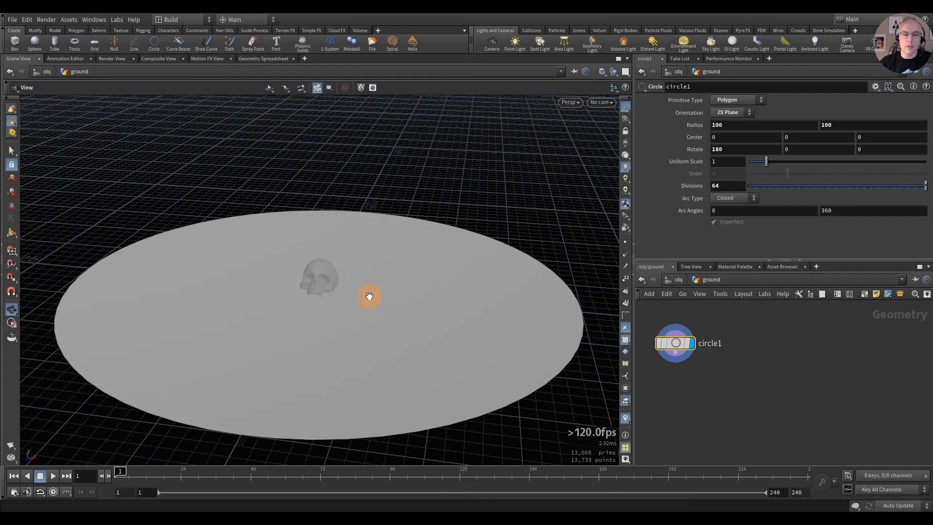
left_click_drag(675, 341, 683, 338)
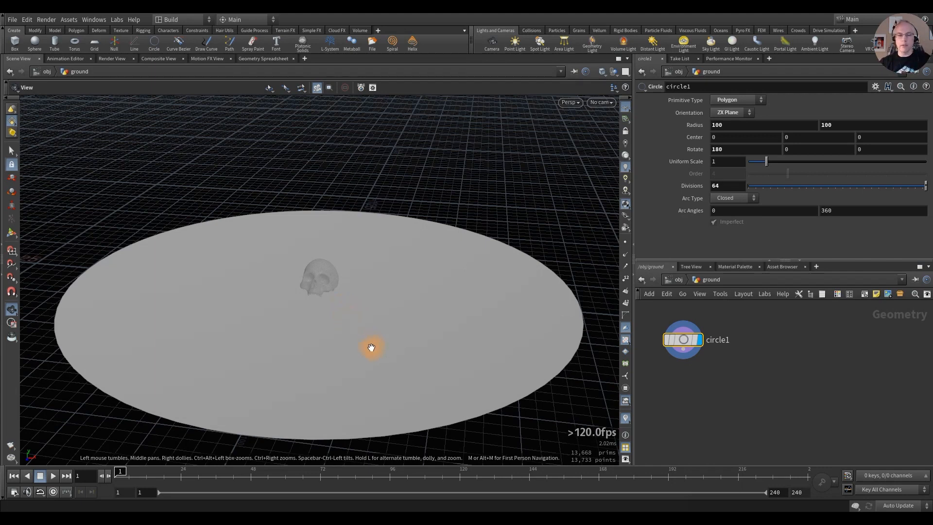
left_click(684, 354)
key("Tab")
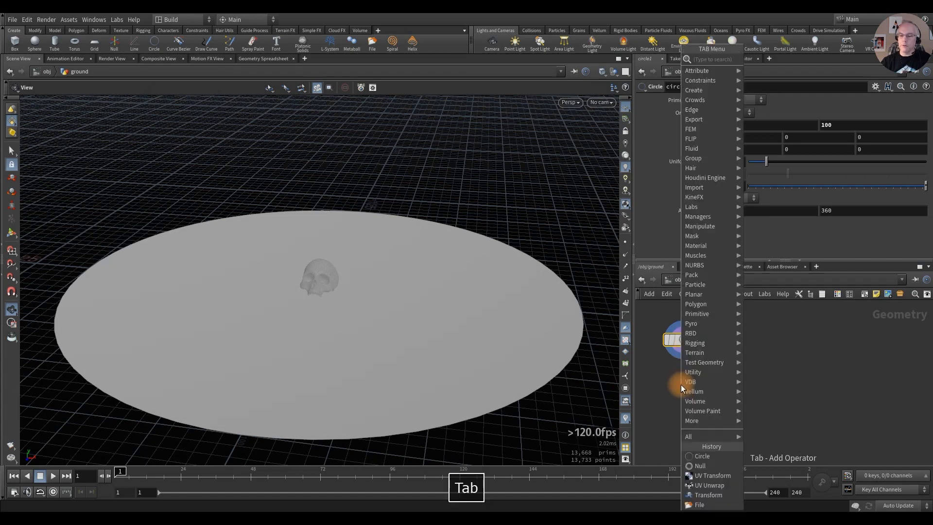
type("de")
key("Return")
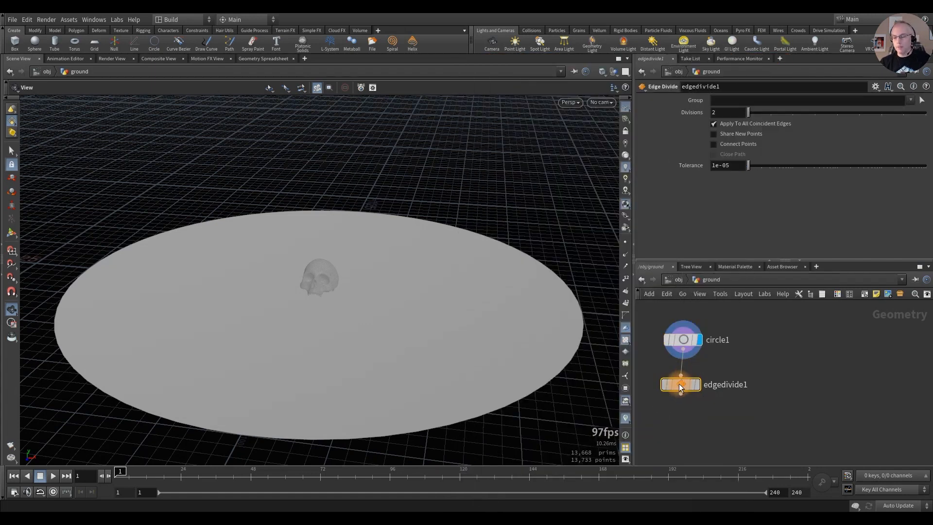
key("Delete")
Step: Add a Divide node, wire the ground circle into it and display its result
key("Tab")
type("divi")
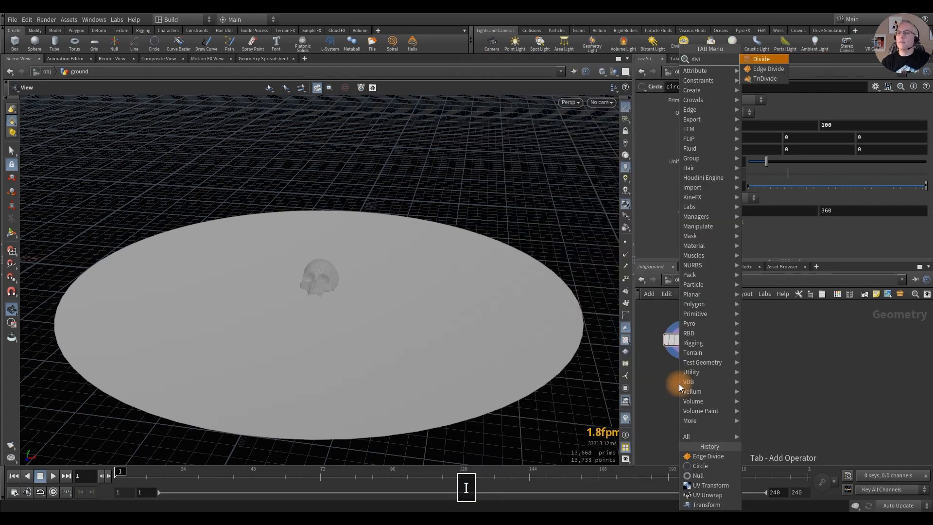
key("Return")
left_click(679, 384)
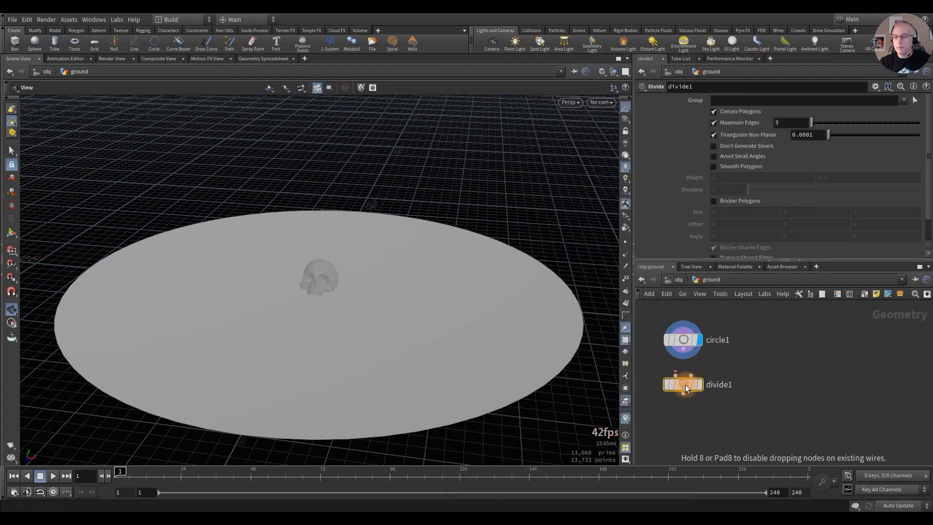
left_click(668, 379)
left_click(703, 368)
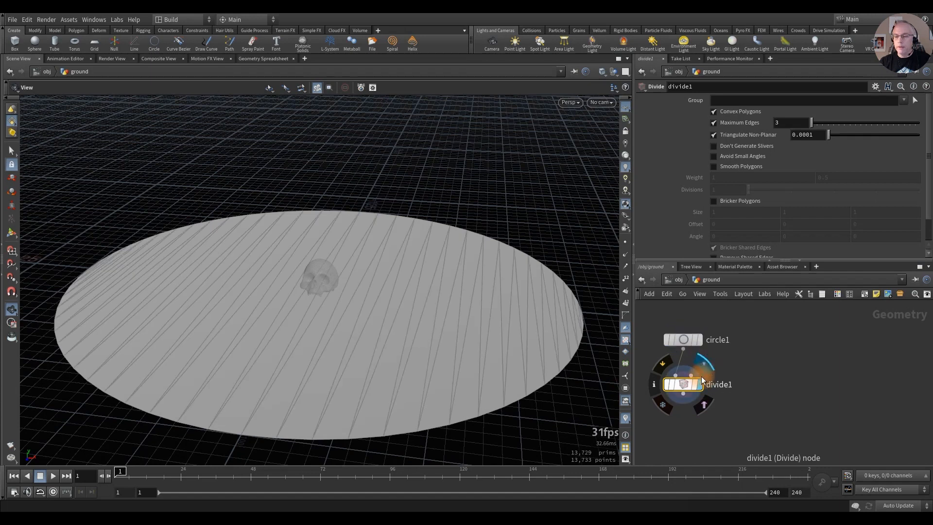
Step: On the Divide node, disable Convex Polygons and enable Bricker Polygons, Avoid Small Angles and Don't Generate Slivers
left_click(713, 112)
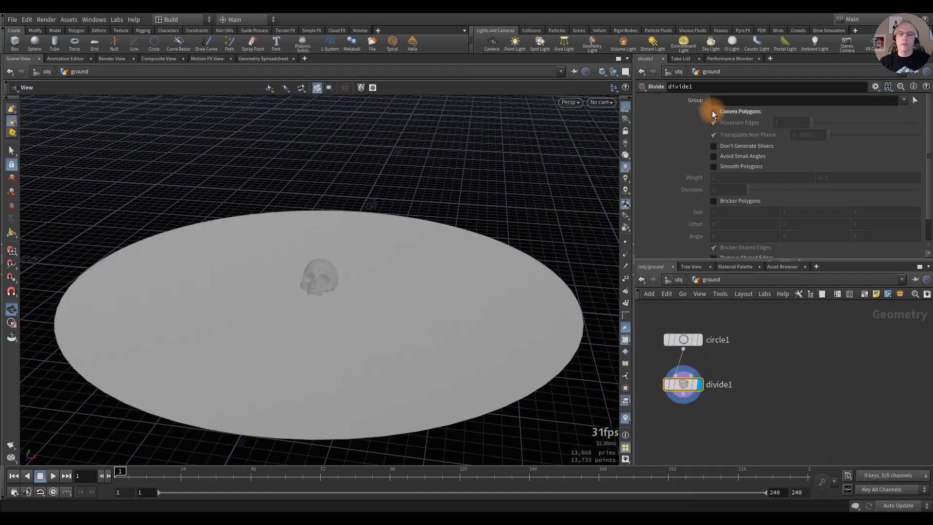
left_click(713, 201)
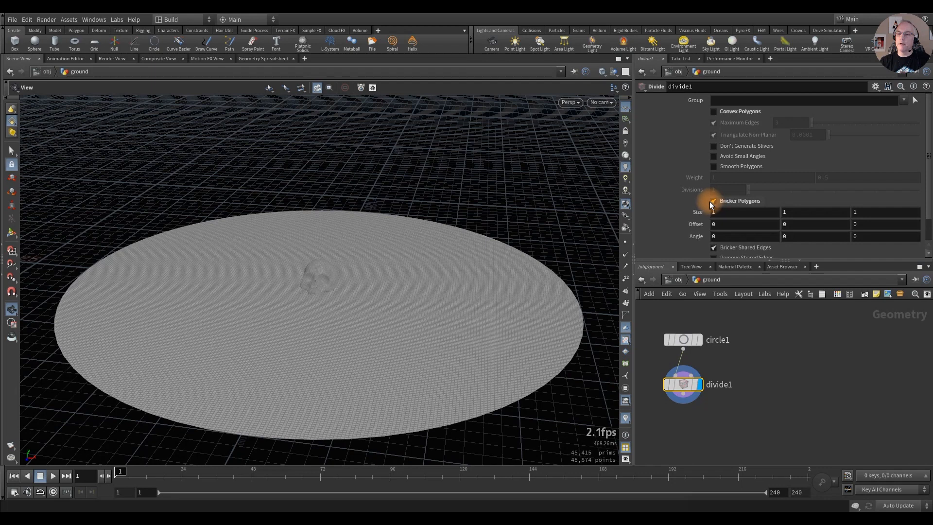
left_click(714, 156)
left_click(714, 146)
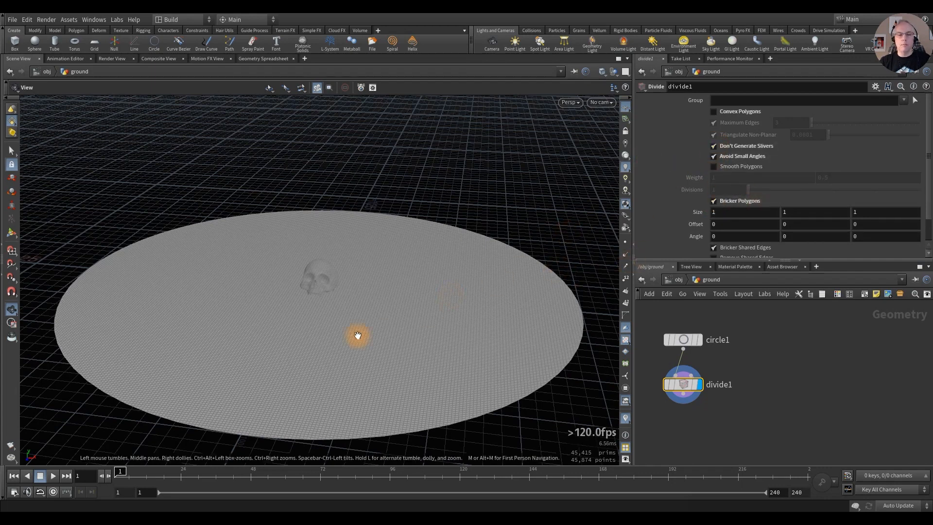
Step: Try an Attribute Noise node after the Divide node, with its attribute name set to P
mouse_move(315, 319)
right_mouse_down()
mouse_move(479, 327)
mouse_move(322, 319)
mouse_move(338, 365)
mouse_move(396, 321)
mouse_move(714, 324)
mouse_move(706, 327)
mouse_move(856, 337)
mouse_move(156, 314)
mouse_move(319, 316)
right_mouse_up()
left_click_drag(318, 317, 302, 277)
middle_click_drag(357, 325, 340, 287)
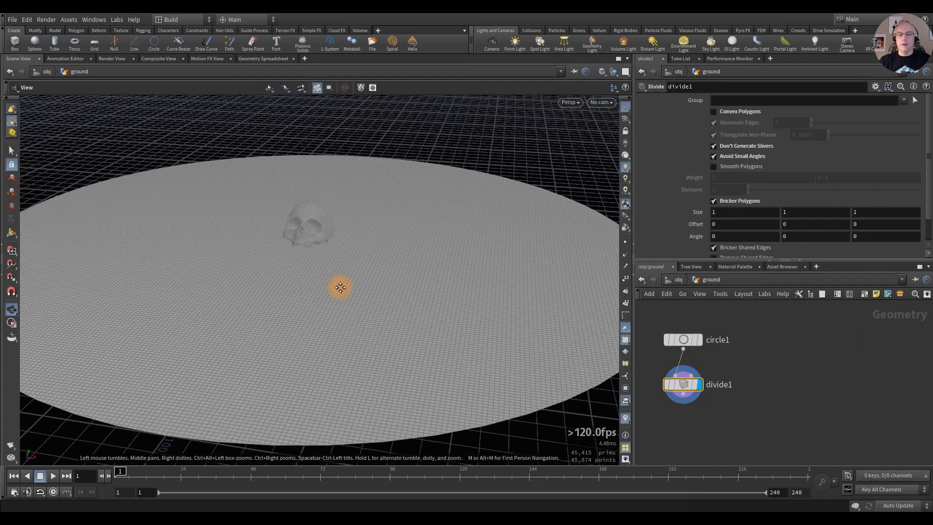
left_click_drag(339, 283, 333, 271)
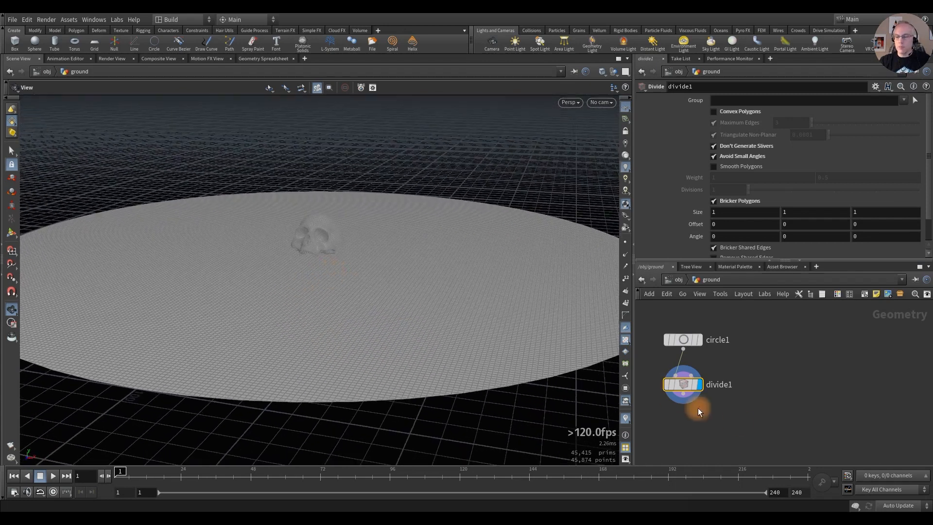
mouse_move(735, 418)
middle_mouse_down()
mouse_move(735, 400)
mouse_move(730, 408)
middle_mouse_up()
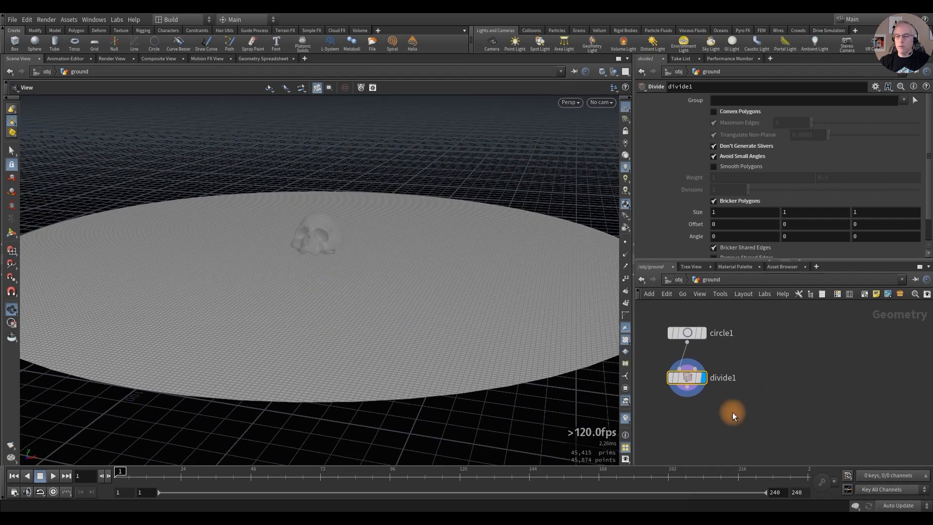
left_click(688, 392)
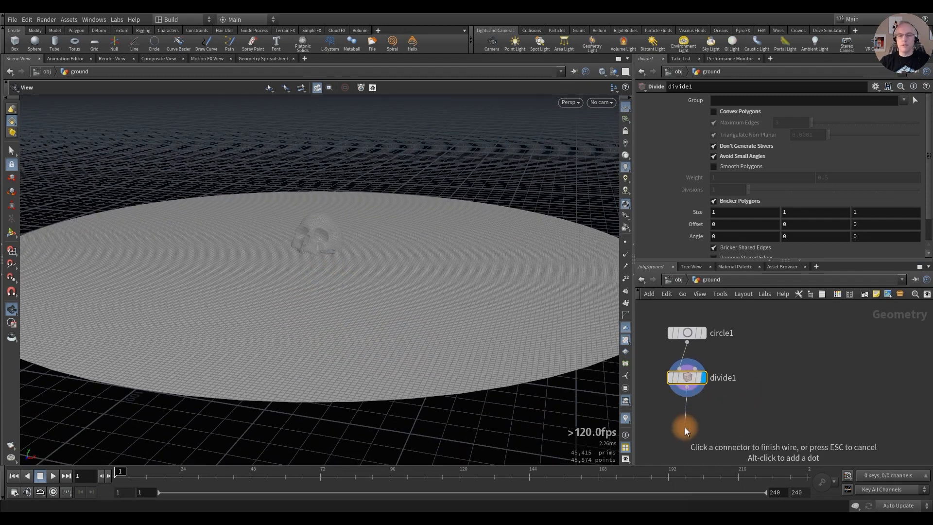
key("Tab")
type("noise")
key("Return")
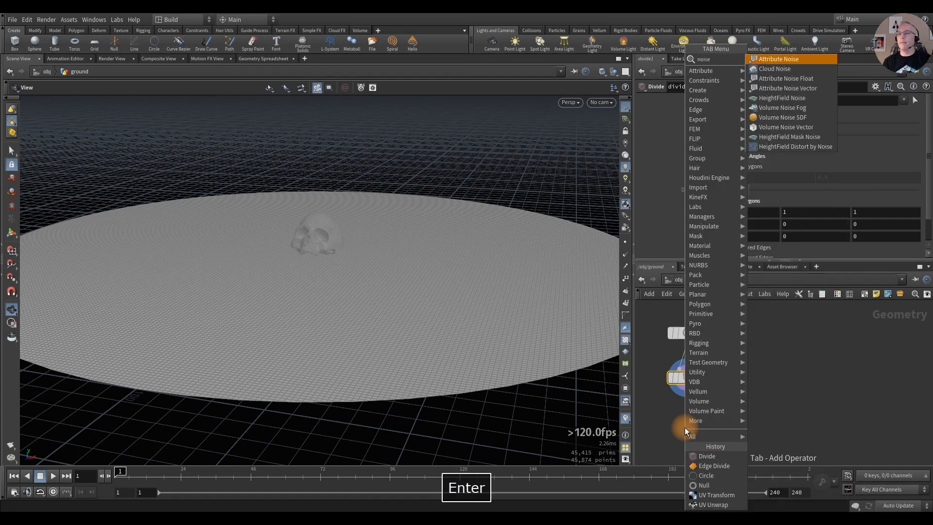
left_click(685, 427)
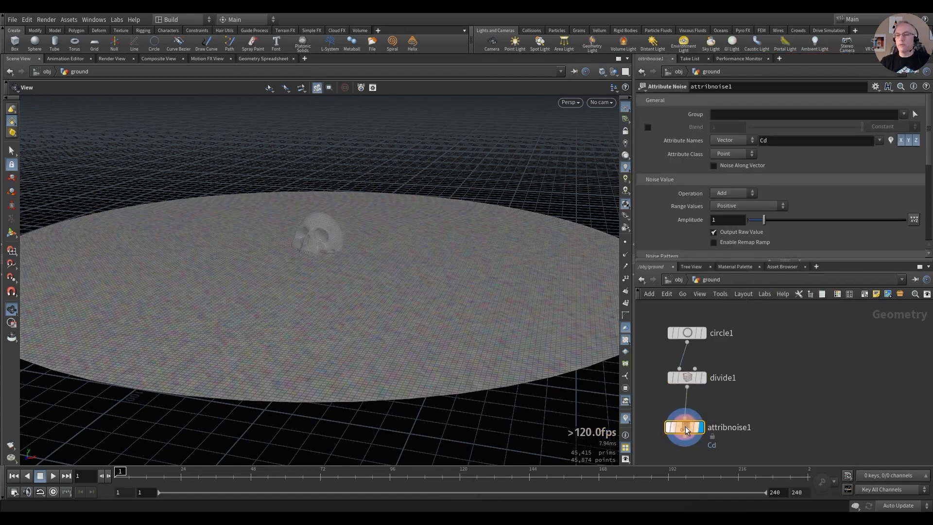
type("P")
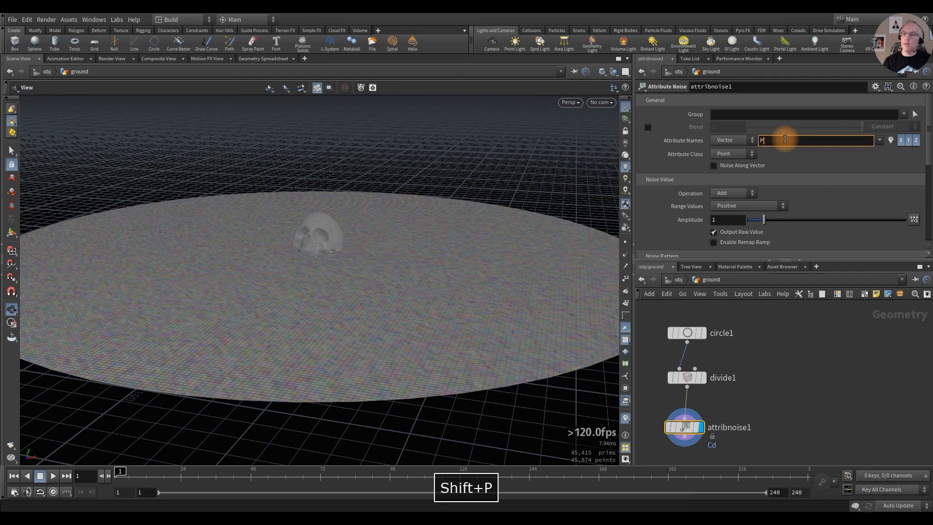
key("Return")
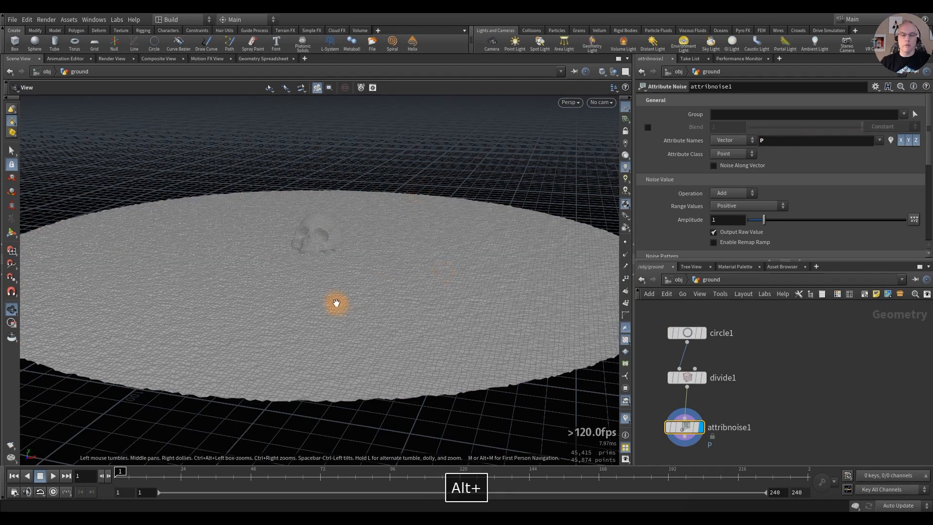
Step: Inspect the noise displacement on the ground up close and delete the Attribute Noise node
right_click_drag(335, 304, 576, 319, "alt")
left_click_drag(389, 310, 333, 296, "alt")
right_click_drag(334, 296, 262, 294, "alt")
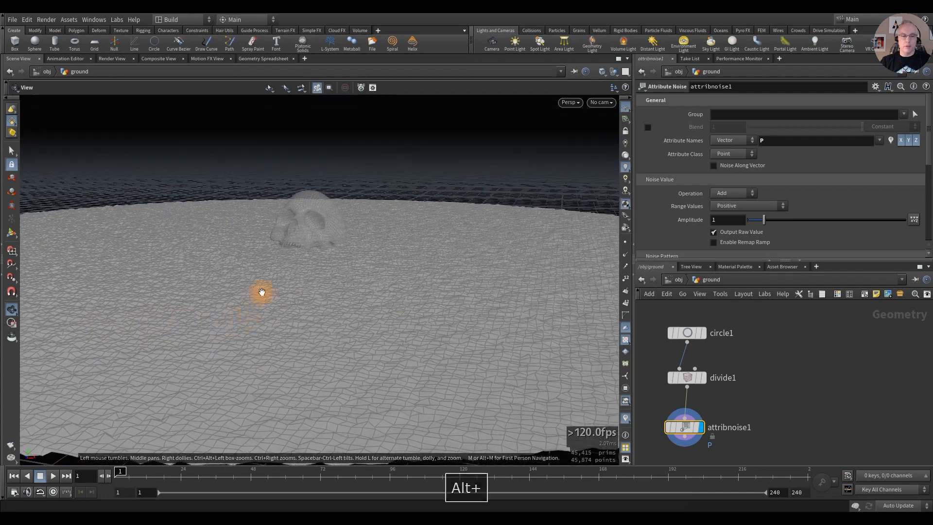
left_click_drag(262, 293, 285, 304, "alt")
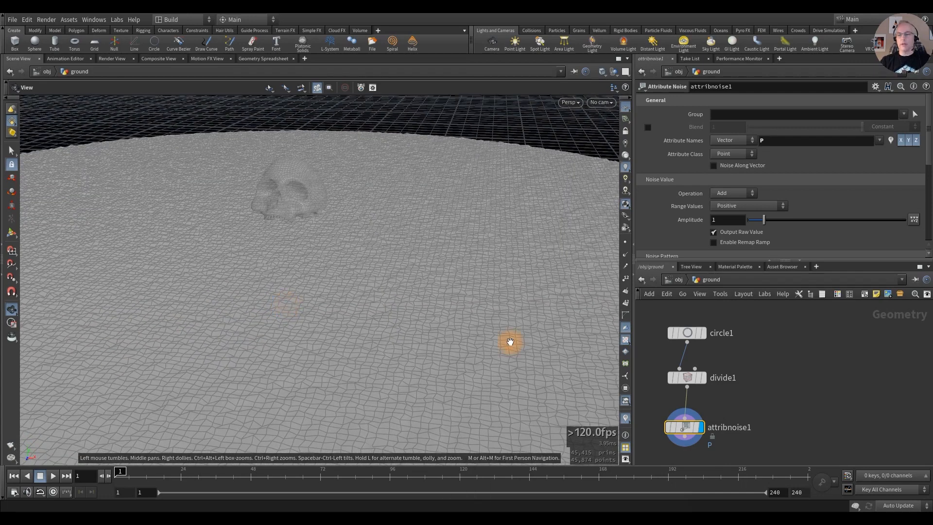
key("Delete")
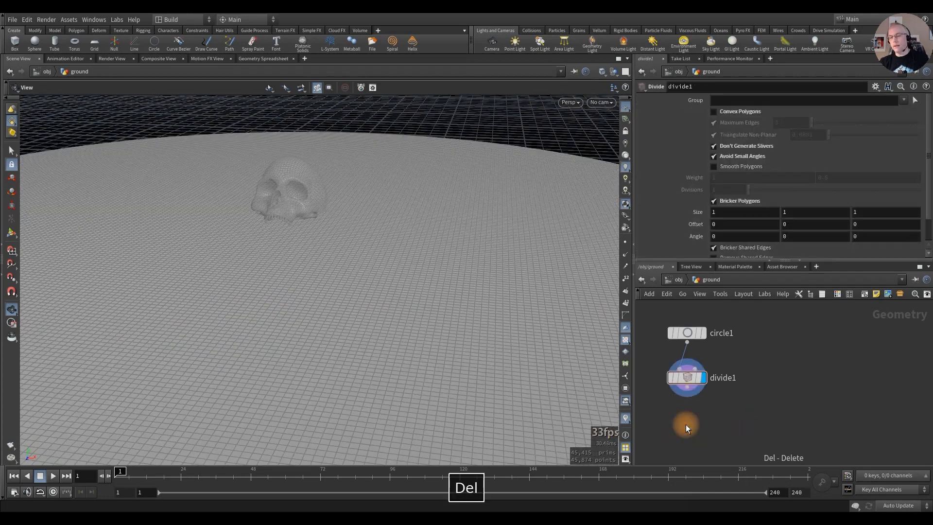
Step: Check the skull against the ground grid up close and add an Object Merge node beside the Divide node
middle_click_drag(707, 427, 712, 432)
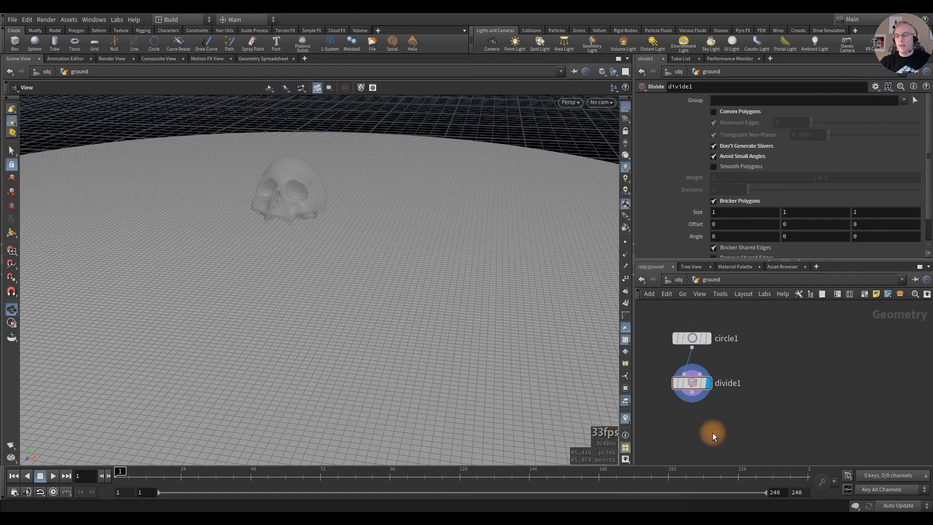
middle_click_drag(803, 423, 832, 423)
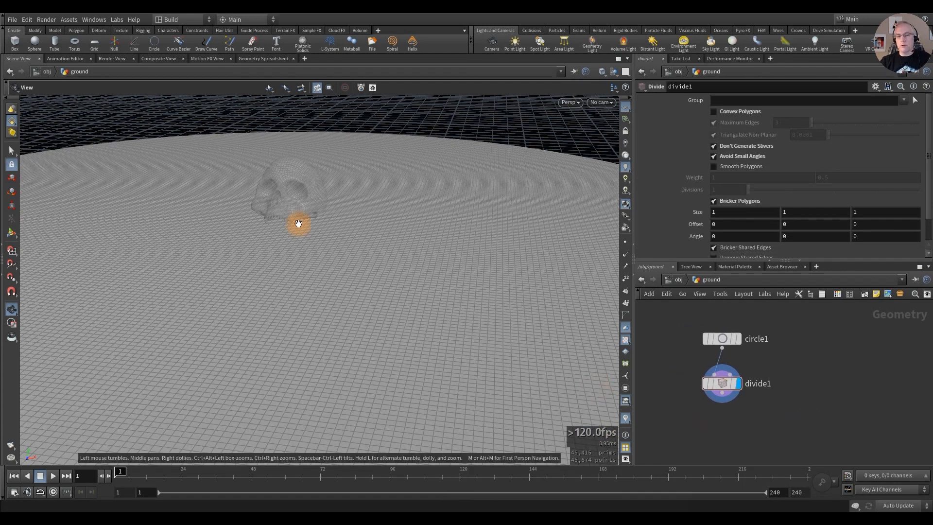
right_click_drag(277, 200, 800, 284, "alt")
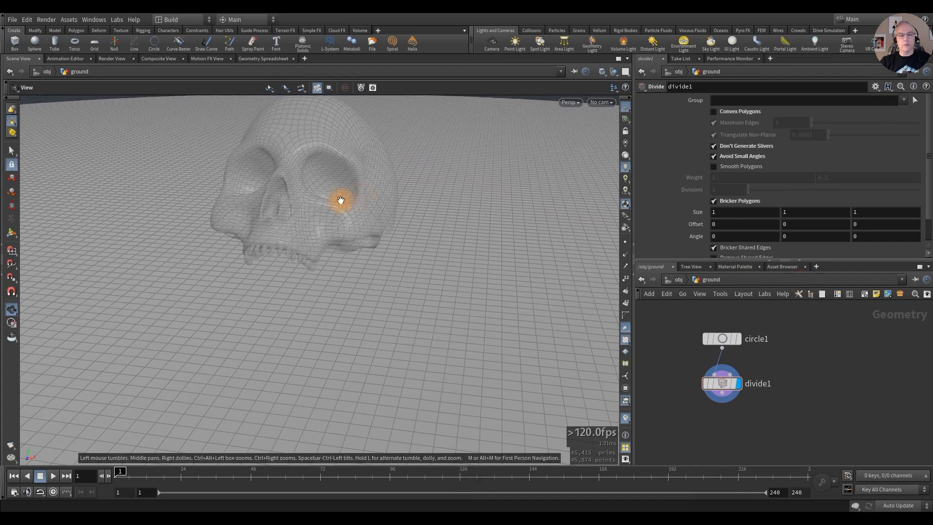
middle_click_drag(341, 200, 340, 270, "alt")
left_click_drag(340, 270, 319, 259, "alt")
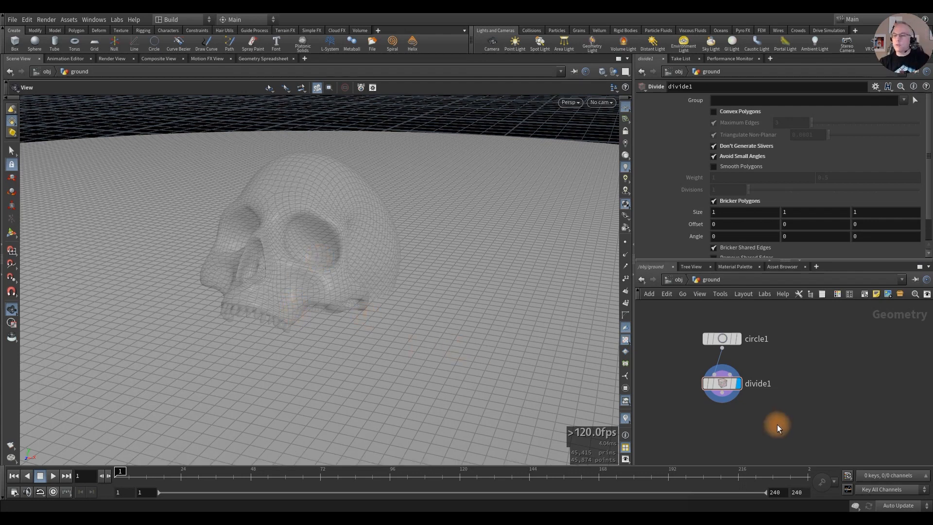
middle_click_drag(793, 424, 749, 410)
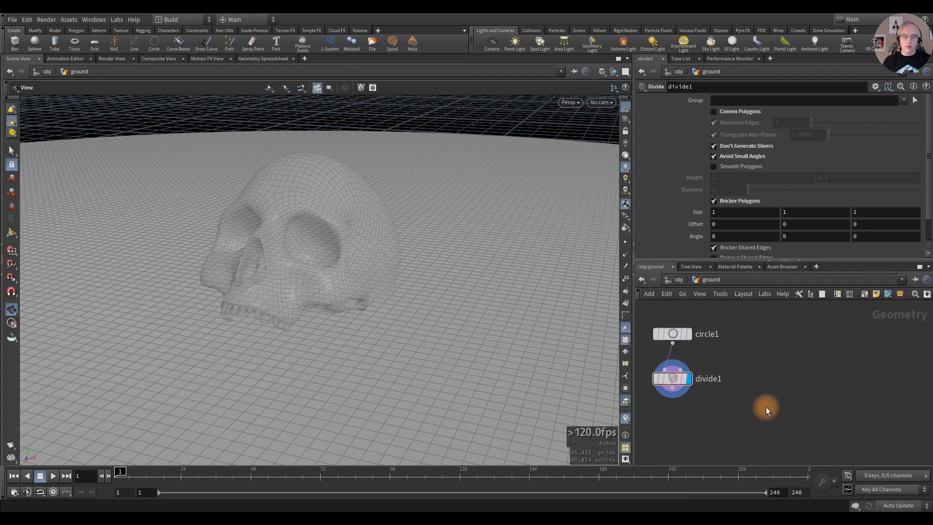
key("Tab")
type("objec")
key("Return")
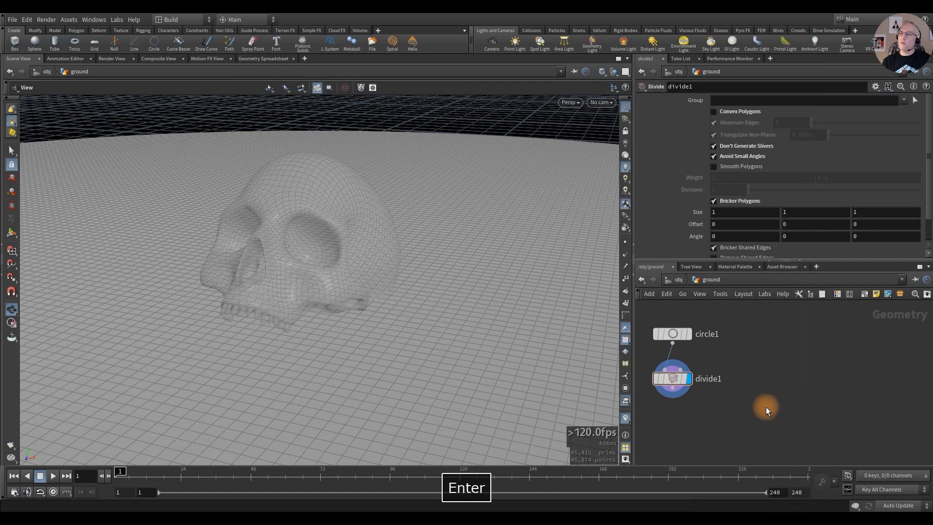
left_click(811, 368)
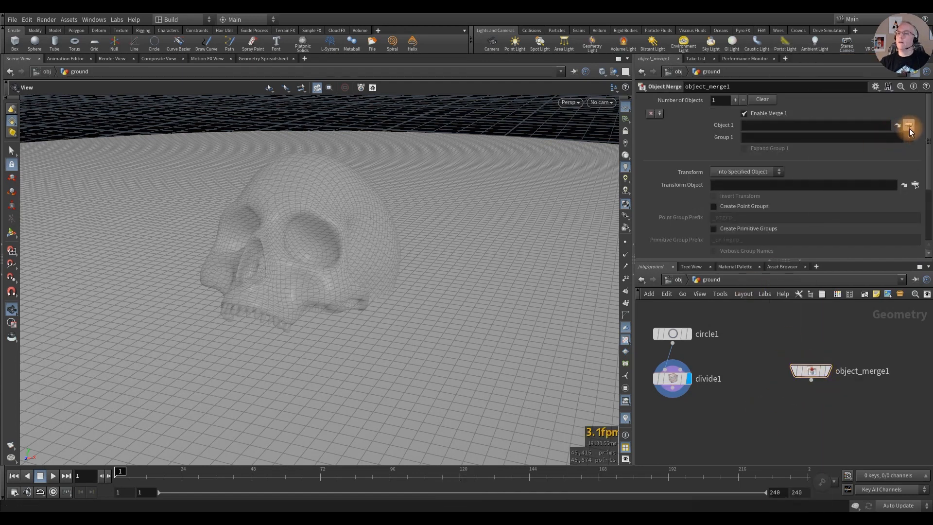
Step: Set the Object Merge node's Object 1 to /obj/skull and hide the other objects in the viewport
left_click(909, 125)
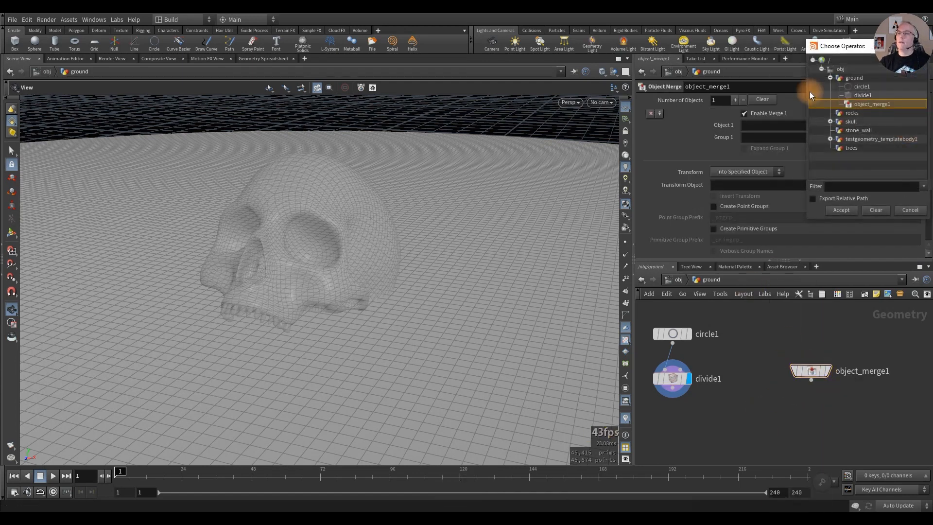
left_click(852, 121)
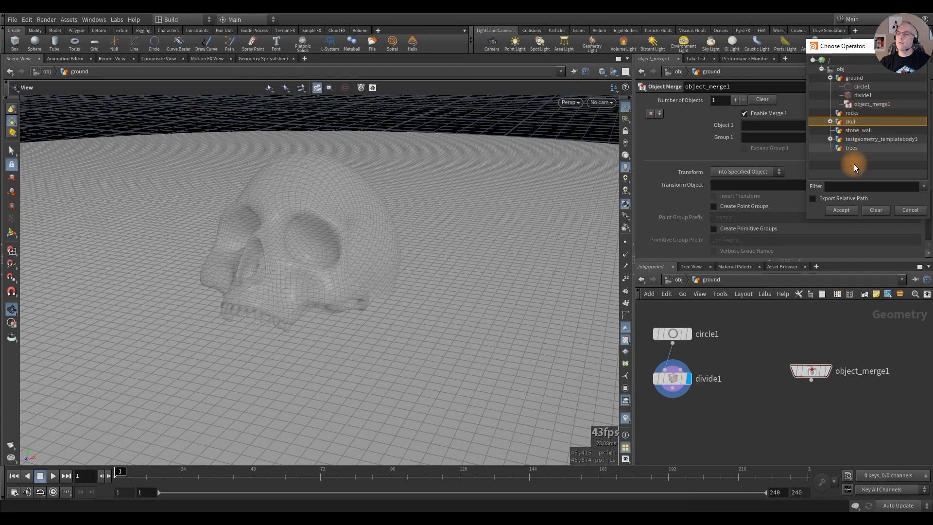
left_click(843, 210)
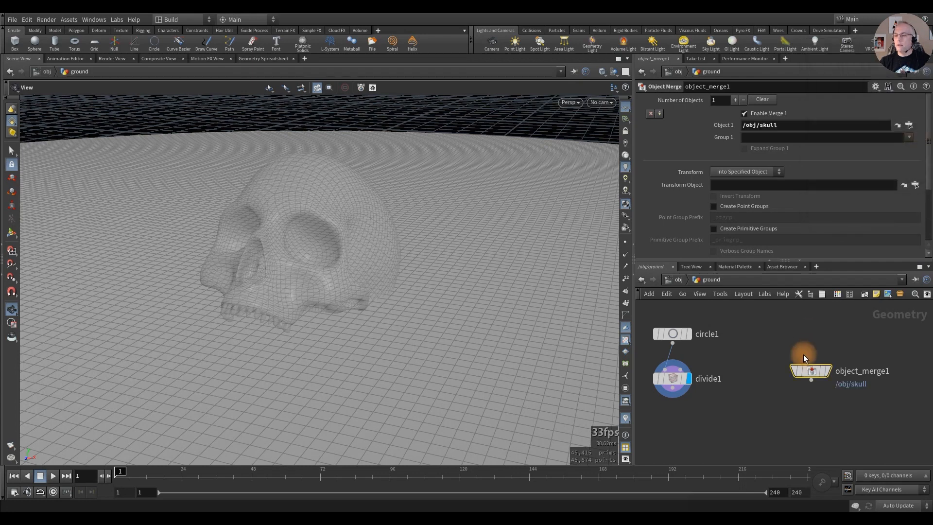
left_click(612, 72)
left_click(633, 102)
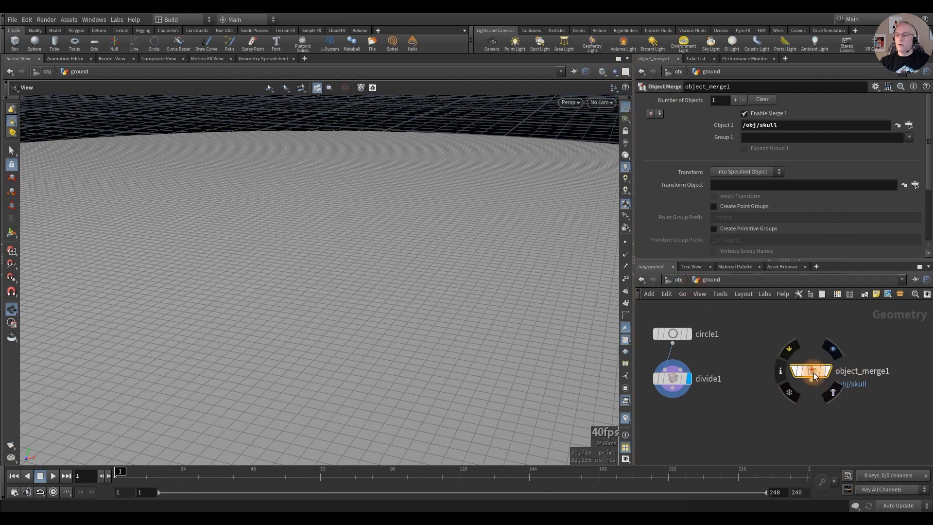
Step: Add an Attribute Transfer node below the Divide and Object Merge nodes
left_click_drag(811, 373, 812, 381)
middle_click_drag(765, 421, 792, 389)
key("Tab")
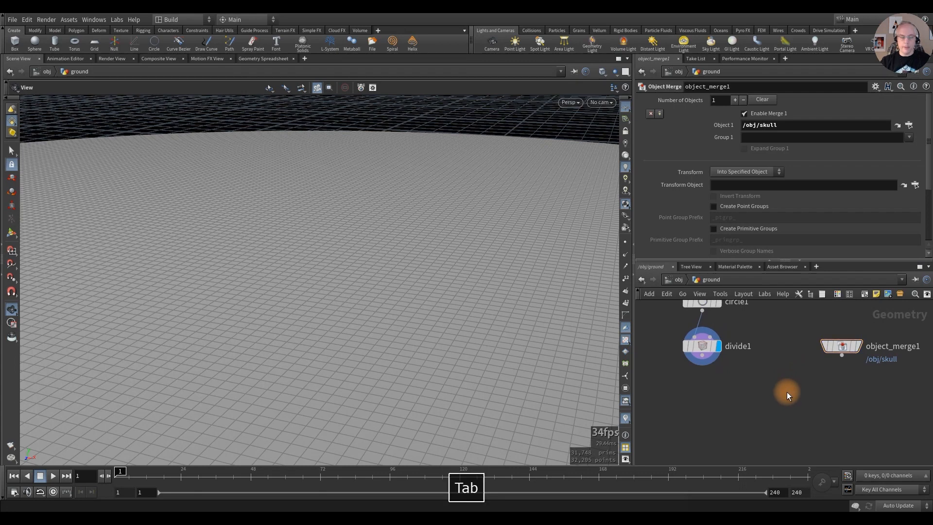
type("transfer")
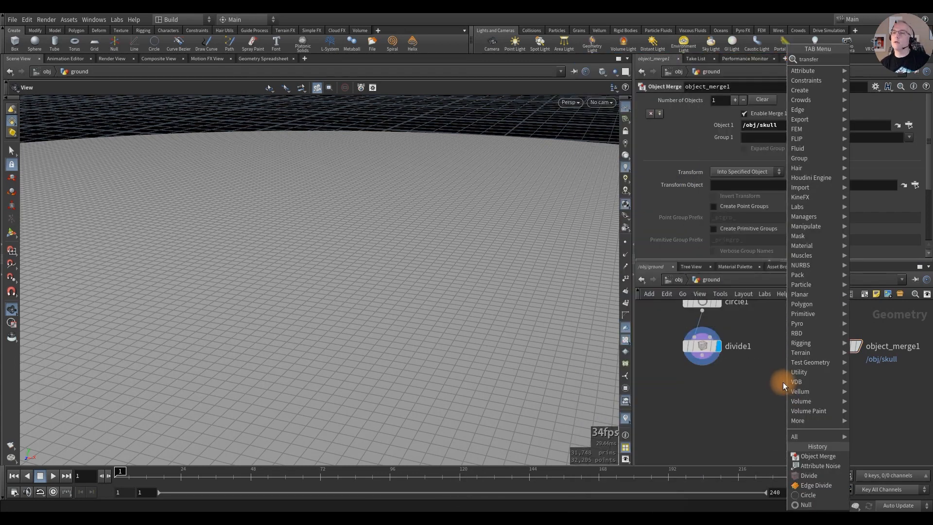
key("BackSpace")
key("BackSpace")
key("BackSpace")
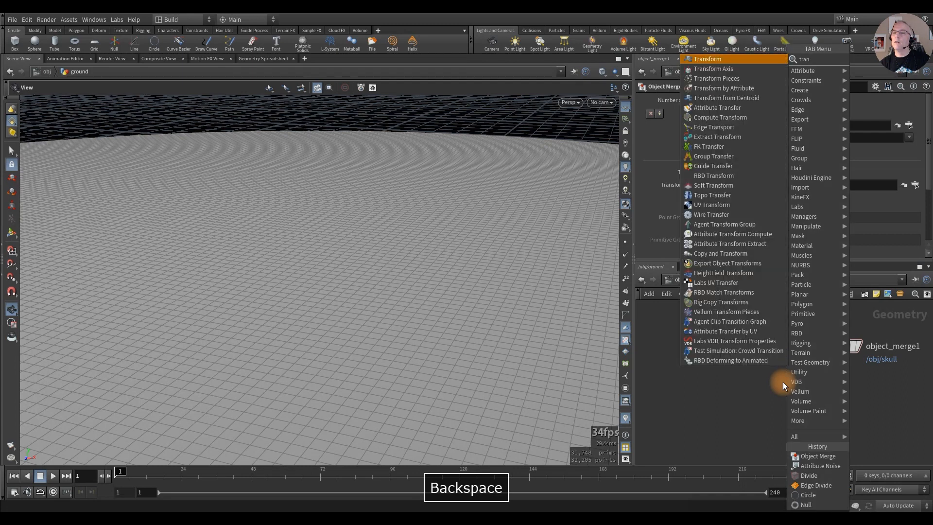
type("s")
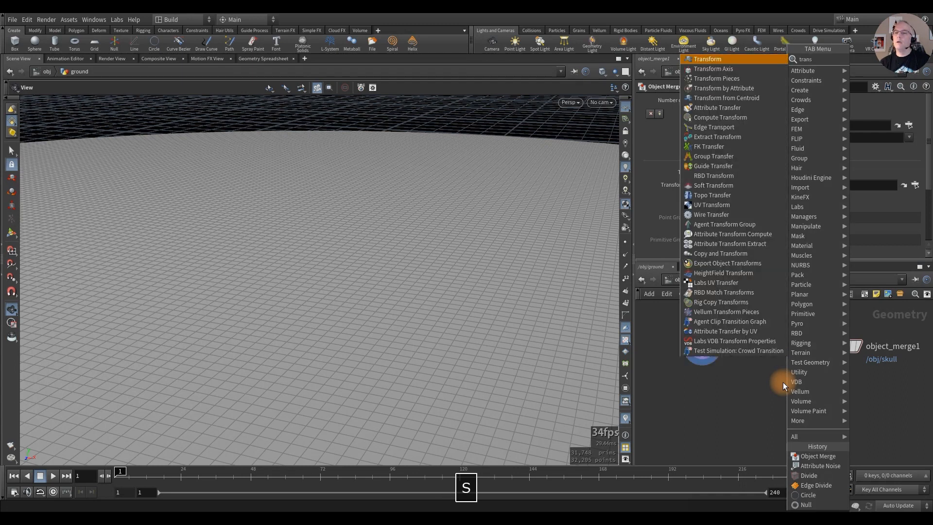
left_click(713, 106)
left_click(747, 421)
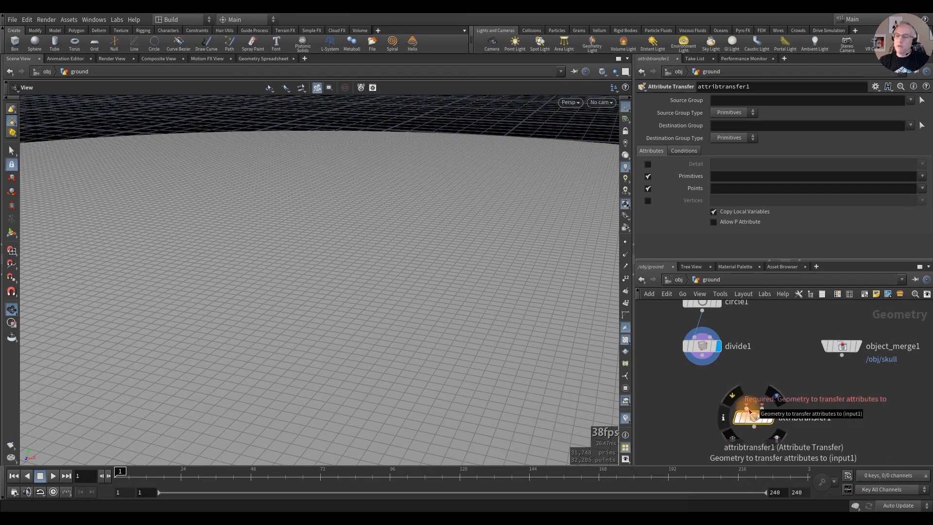
Step: Wire the Divide node into the Attribute Transfer's first input and the skull's Object Merge into its second, and display the Attribute Transfer
left_click_drag(702, 358, 746, 407)
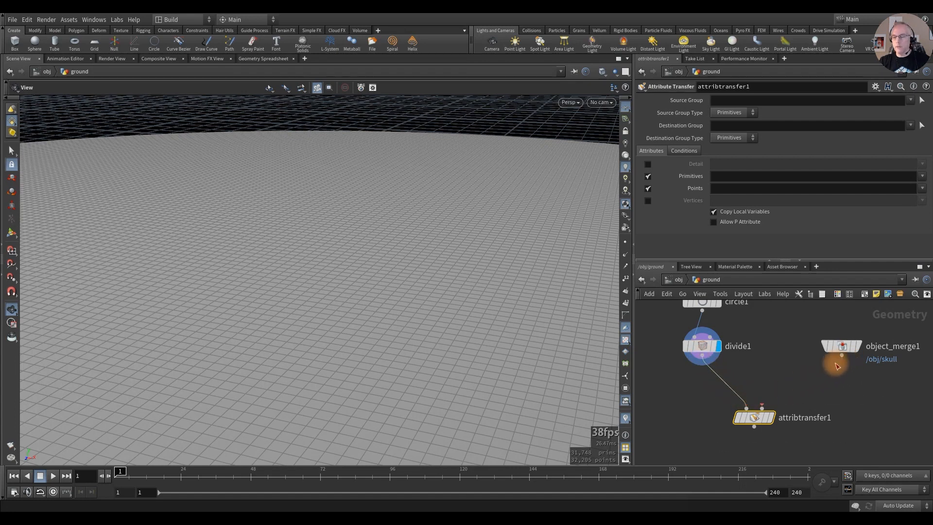
left_click_drag(843, 360, 763, 409)
left_click(866, 325)
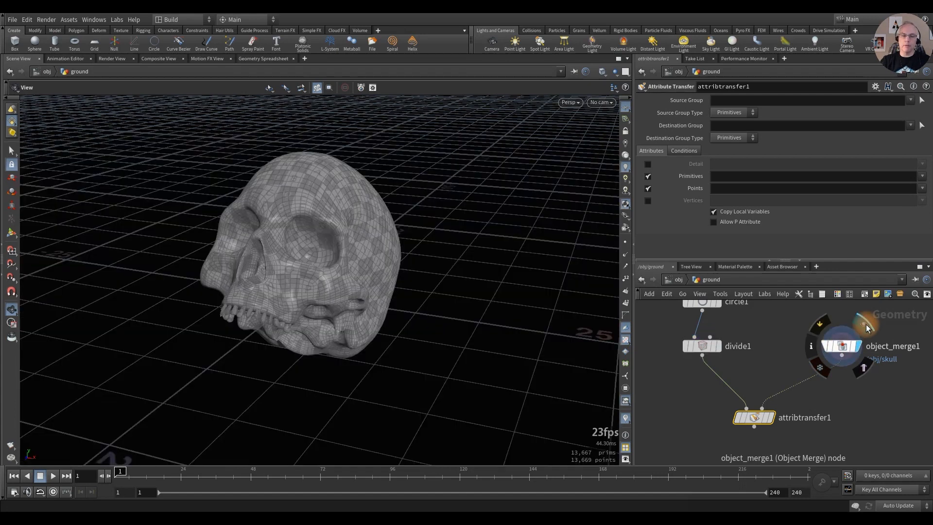
left_click(777, 394)
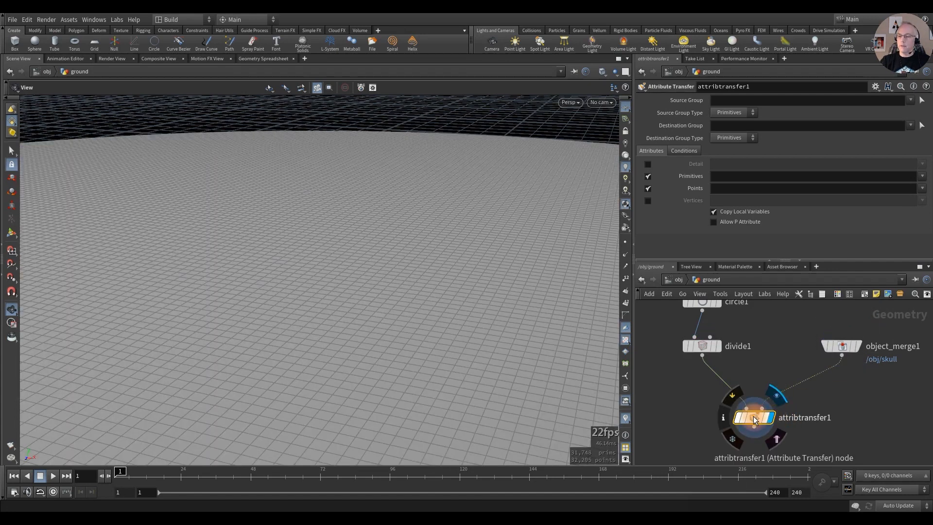
Step: Allow the P attribute on the Attribute Transfer node and show the skull's Object Merge as a template
left_click(712, 222)
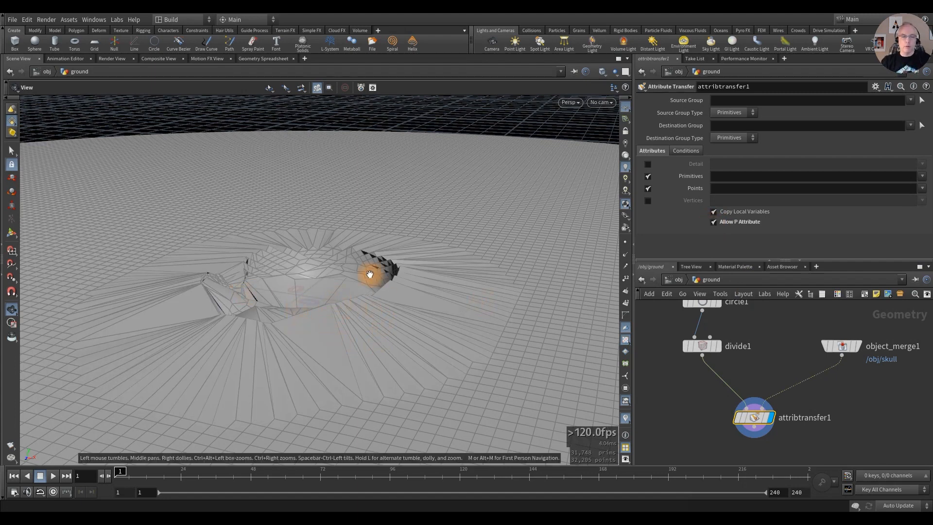
mouse_move(845, 346)
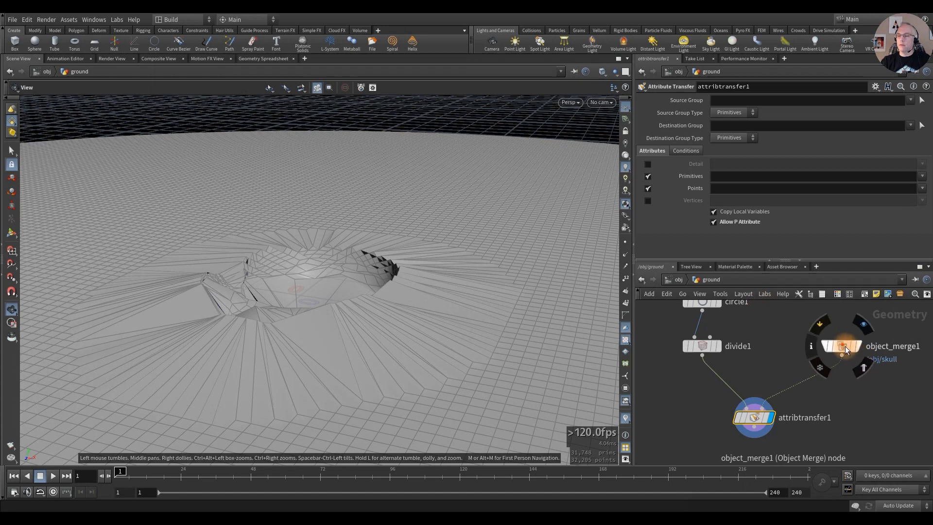
left_click(865, 372)
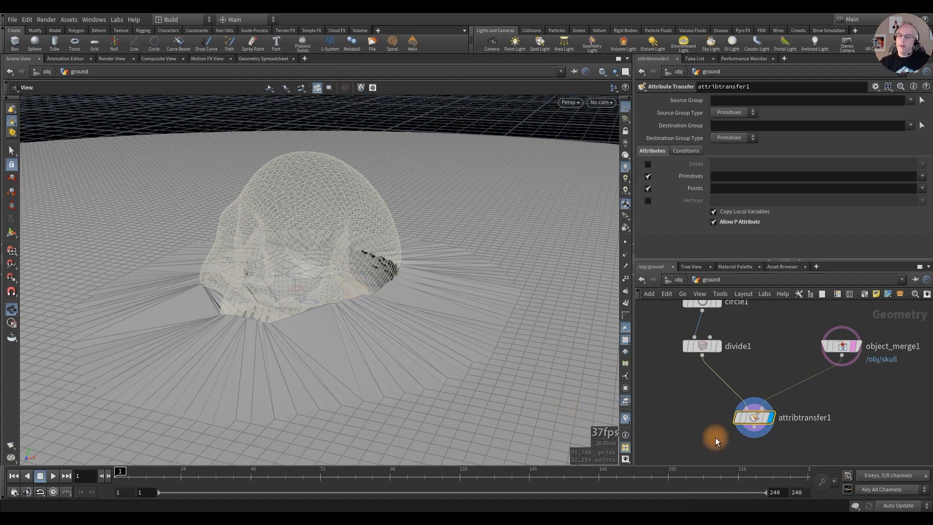
Step: Set the Attribute Transfer's Blend Width to 10 and its Distance Threshold to 0.03
left_click(686, 151)
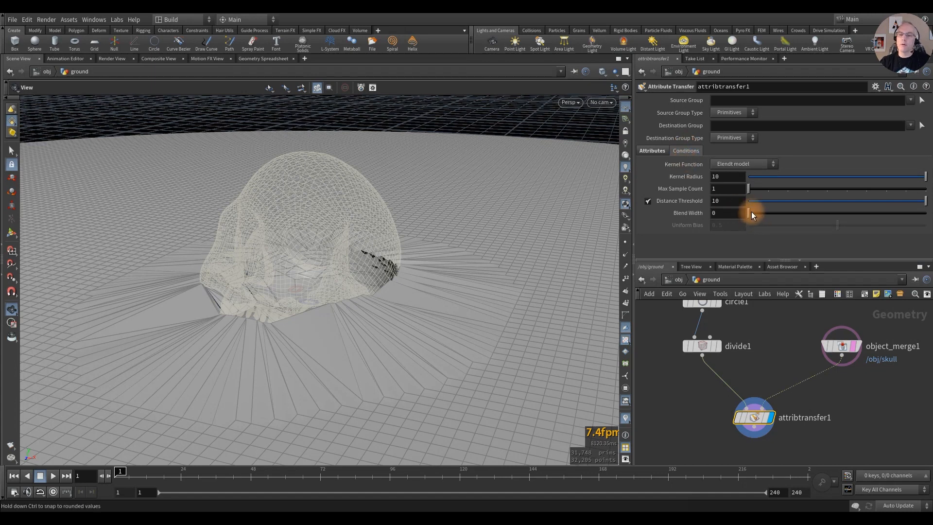
left_click_drag(751, 213, 925, 216)
left_click_drag(835, 203, 767, 197)
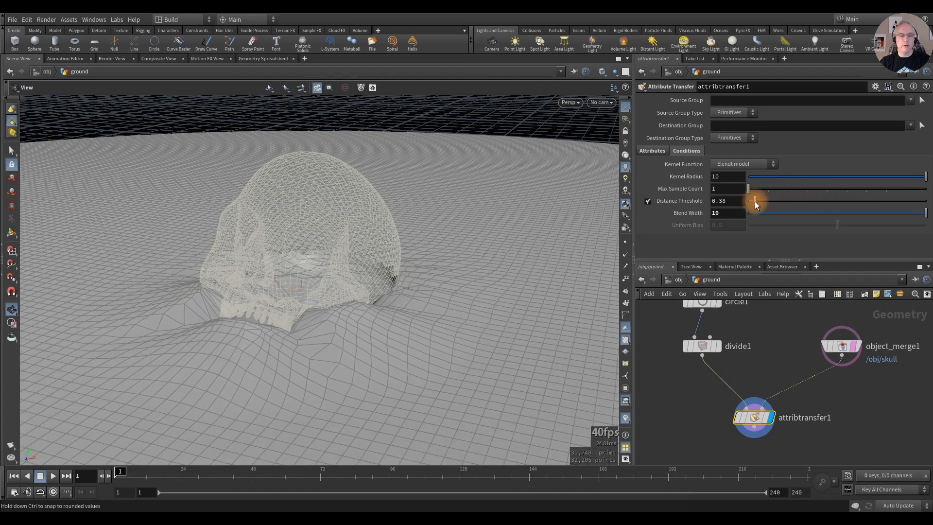
left_click_drag(755, 203, 749, 201)
Step: Examine from several sides how the ground deforms around the skull's teeth, cheekbones and back
left_click_drag(287, 283, 438, 316, "alt")
right_click_drag(438, 316, 436, 318, "alt")
middle_click_drag(375, 311, 392, 270, "alt")
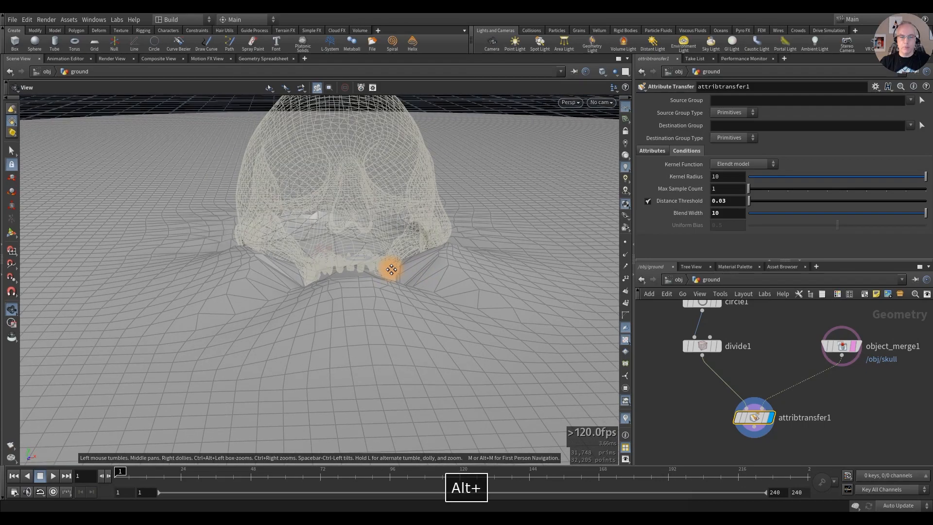
left_click_drag(385, 273, 276, 272, "alt")
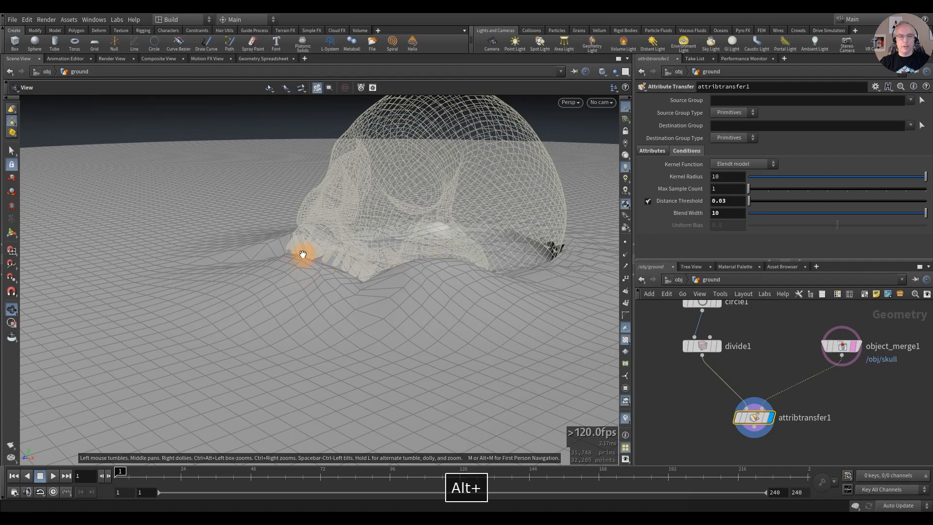
left_click_drag(301, 254, 398, 251, "alt")
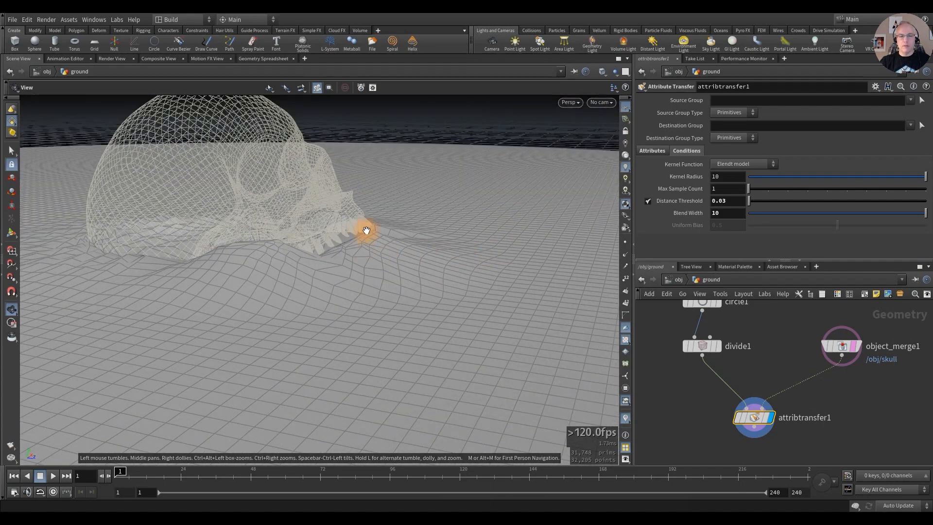
left_click_drag(350, 218, 241, 236, "alt")
left_click_drag(281, 181, 323, 343, "alt")
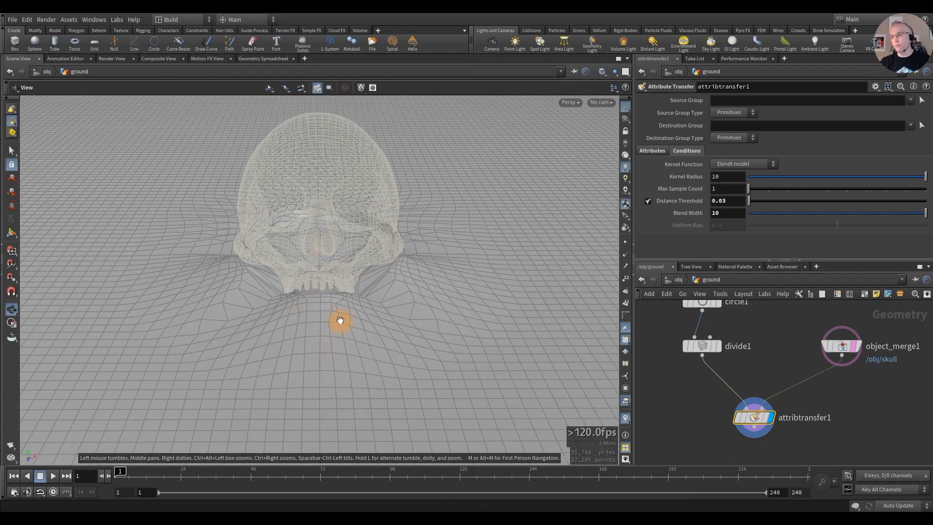
left_click(756, 418)
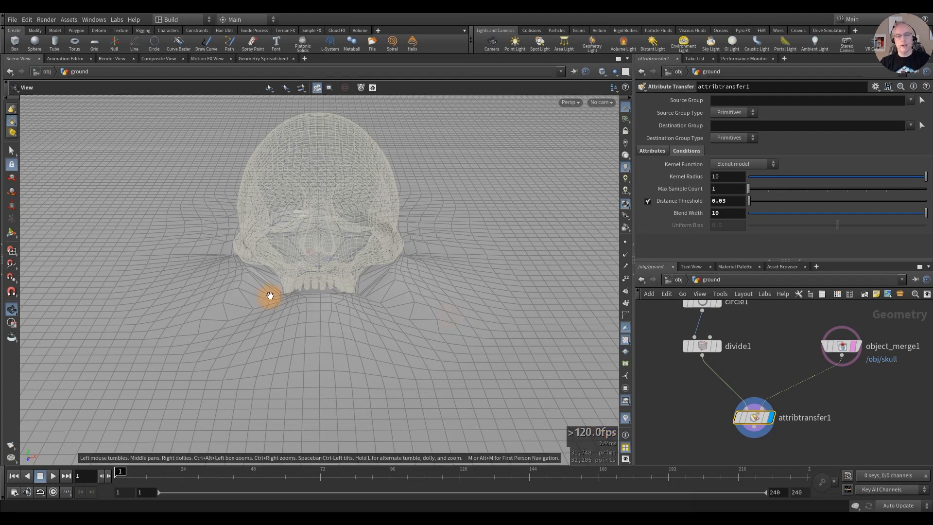
mouse_move(267, 296)
left_mouse_down("alt")
mouse_move(304, 308)
mouse_move(251, 294)
left_mouse_up("alt")
left_click_drag(433, 322, 313, 307, "alt")
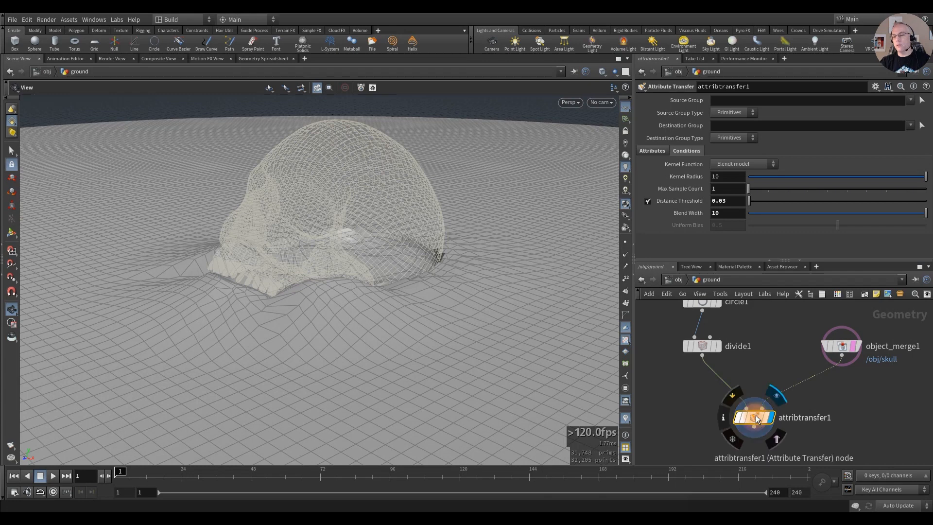
Step: Insert a Group Paint node between the Divide and Attribute Transfer nodes, making room for it in the network
left_click_drag(757, 418, 802, 432)
left_click(712, 418)
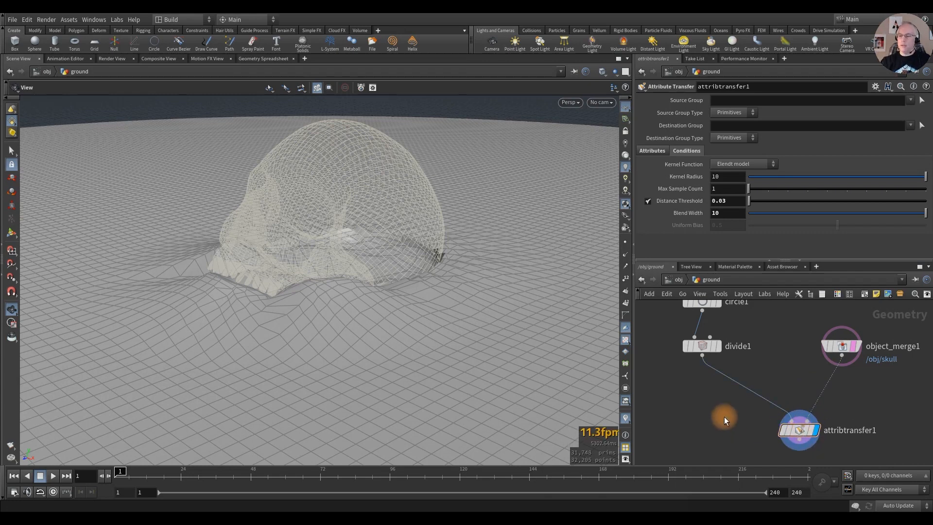
key("Tab")
type("paint")
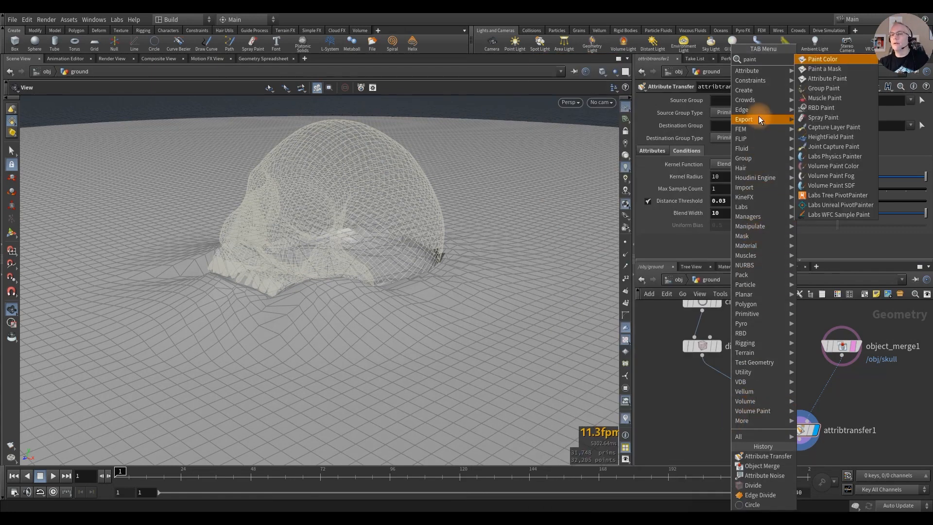
left_click(822, 89)
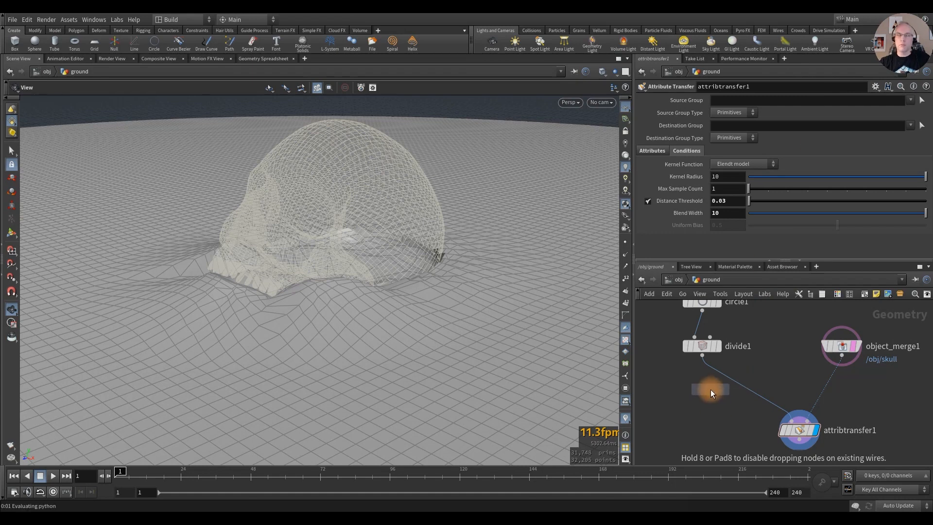
left_click(710, 386)
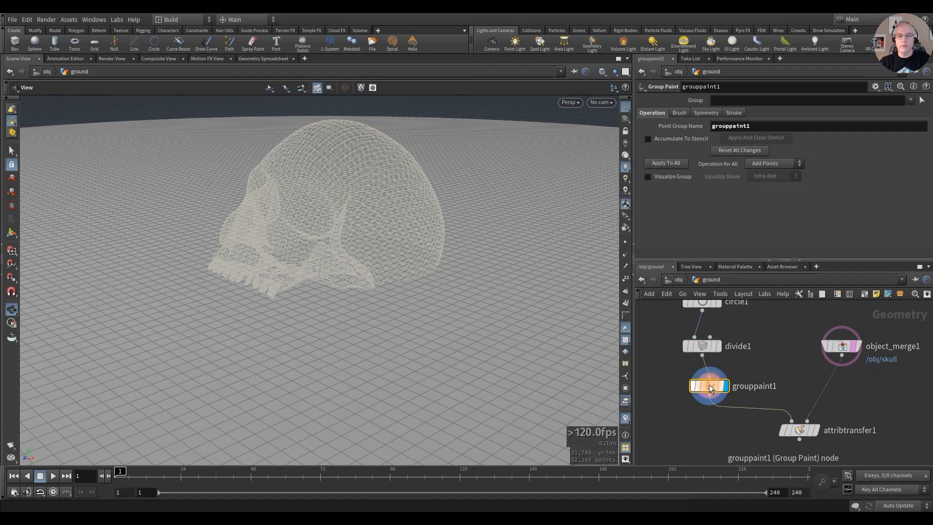
Step: Paint a point group on the ground around the skull's sides and back with a brush radius of about 1.98, leaving the mouth area unpainted
key("Return")
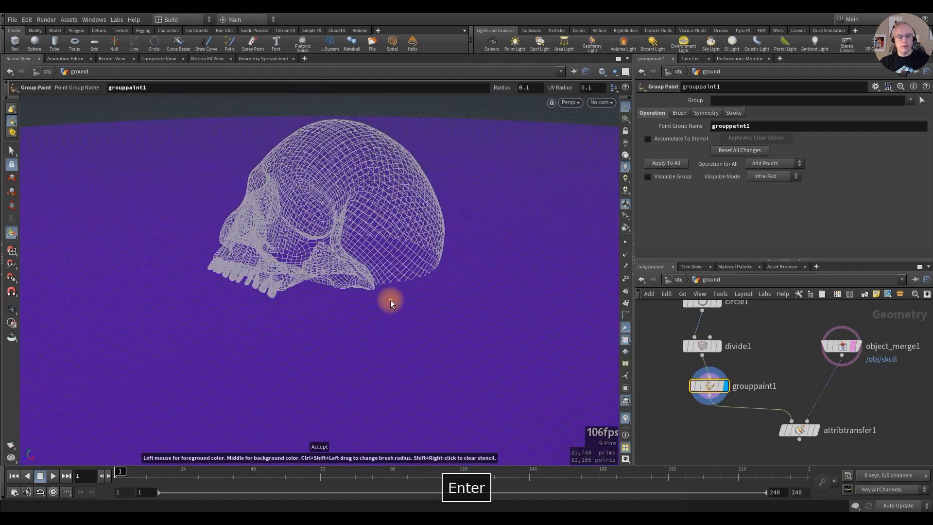
key("space+2")
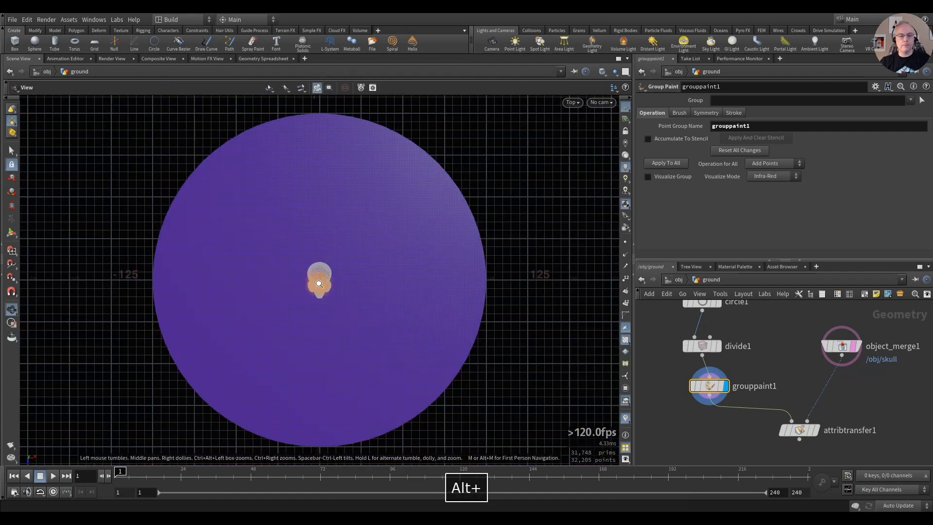
mouse_move(318, 284)
right_mouse_down("alt")
mouse_move(591, 308)
mouse_move(604, 325)
right_mouse_up("alt")
right_click_drag(319, 302, 558, 312, "alt")
middle_click_drag(335, 295, 349, 299, "alt")
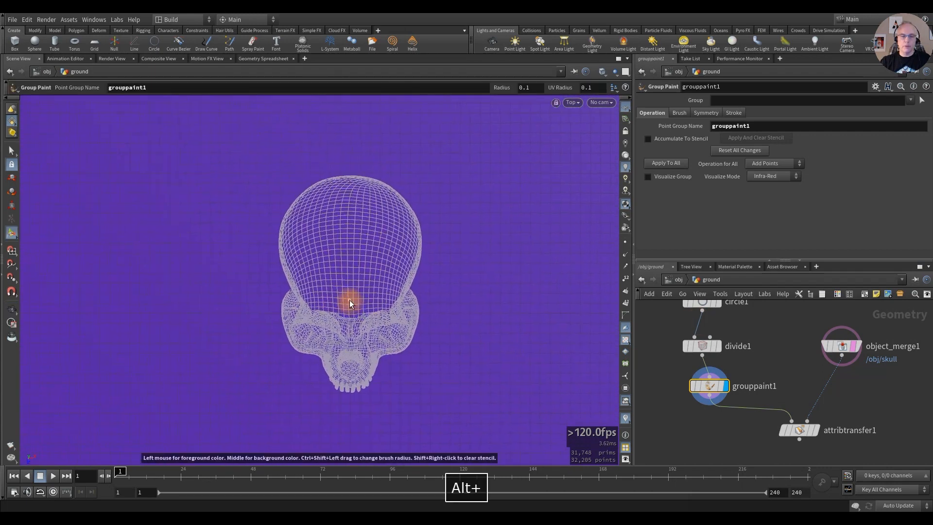
scroll(348, 299, "up", 5)
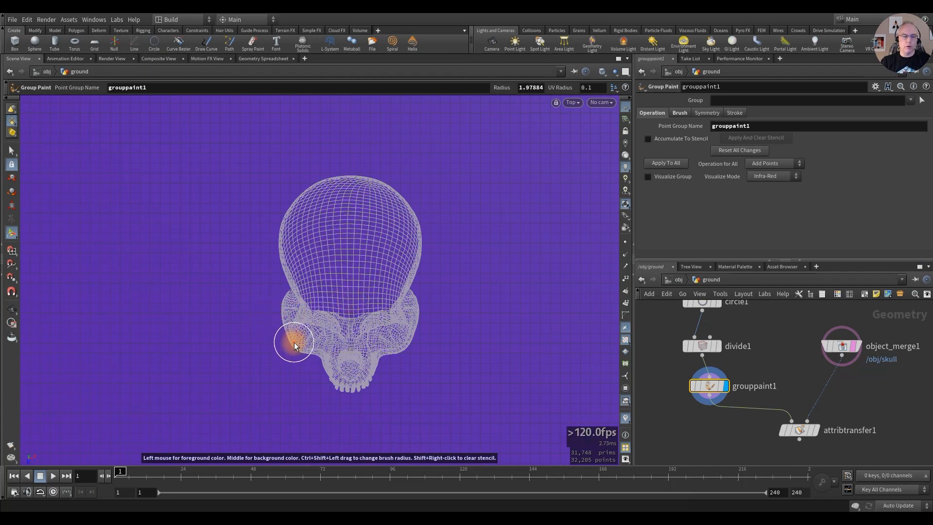
mouse_move(307, 348)
left_mouse_down()
mouse_move(296, 344)
mouse_move(290, 316)
left_mouse_up()
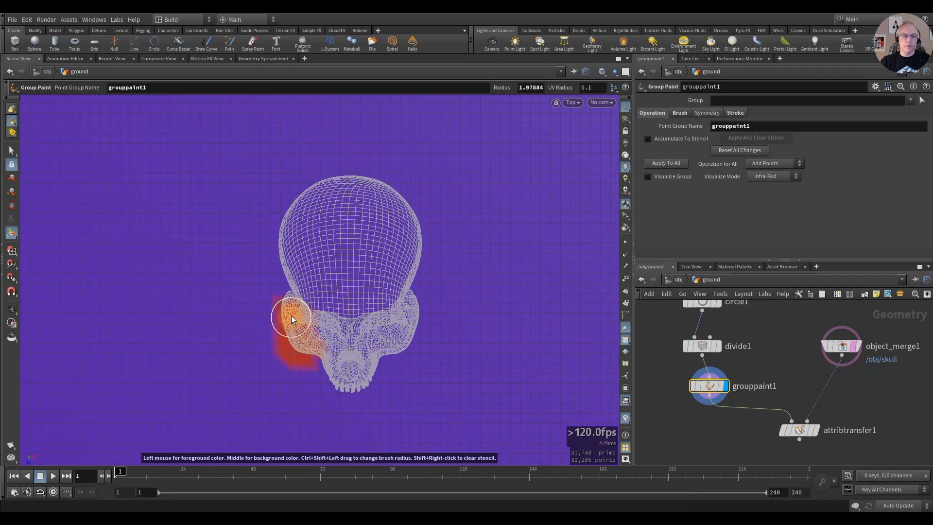
left_click_drag(281, 261, 283, 207)
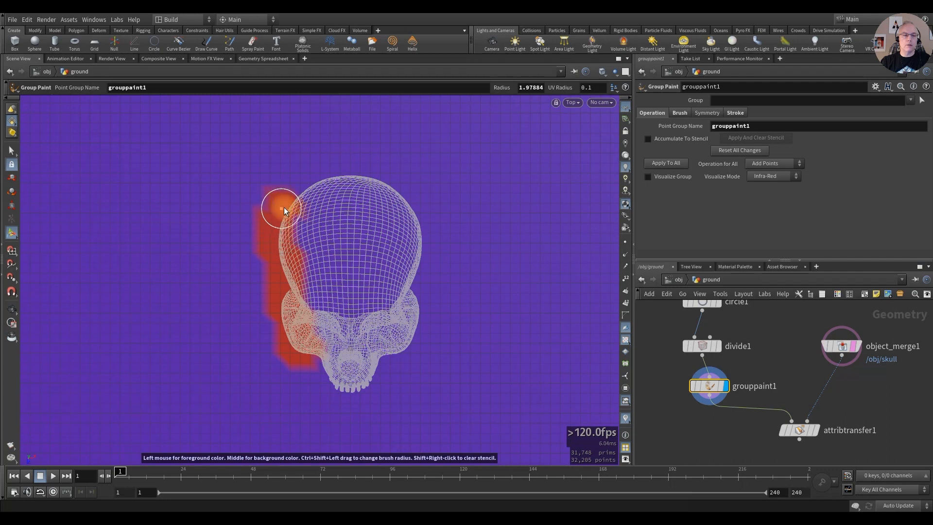
left_click_drag(387, 181, 422, 230)
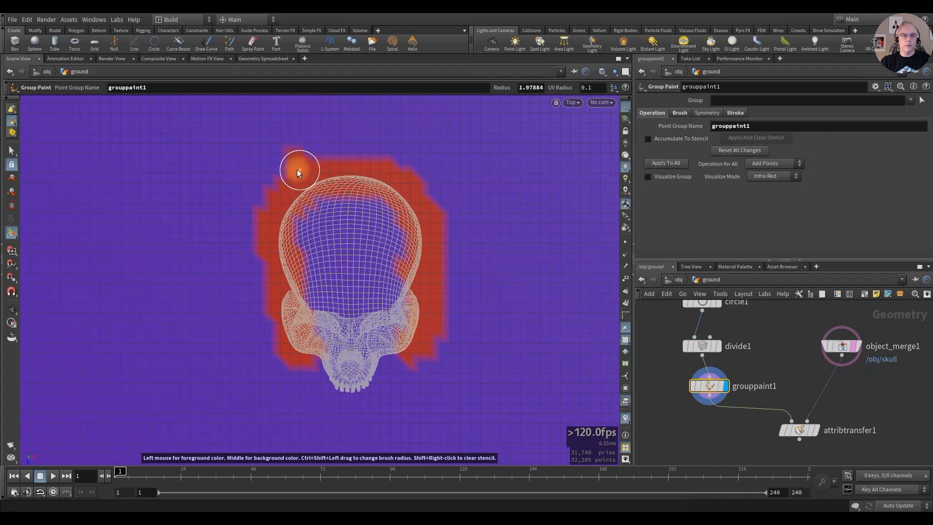
mouse_move(259, 217)
left_mouse_down()
mouse_move(261, 337)
mouse_move(255, 322)
left_mouse_up()
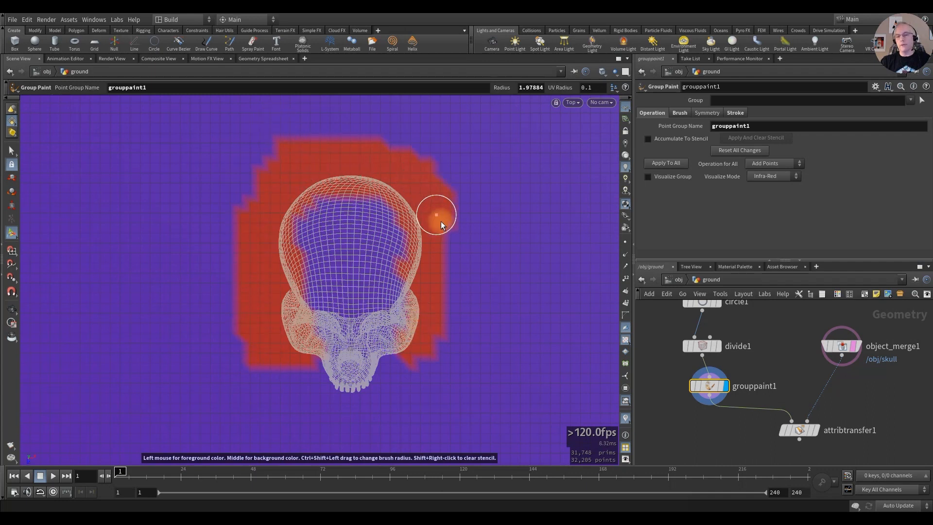
mouse_move(447, 339)
left_mouse_down()
mouse_move(436, 360)
mouse_move(445, 342)
left_mouse_up()
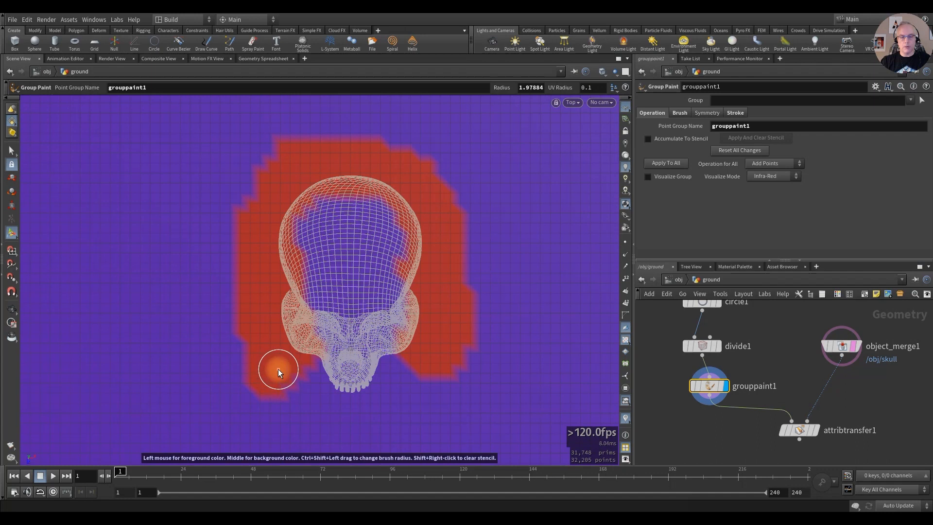
left_click_drag(277, 369, 424, 369)
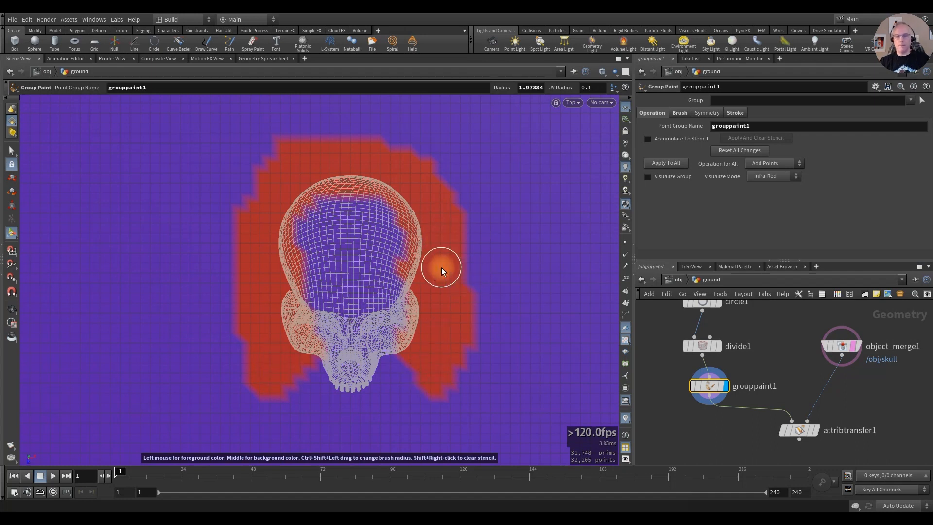
Step: Return to the perspective view and rename the Group Paint node grp_impression
key("space+1")
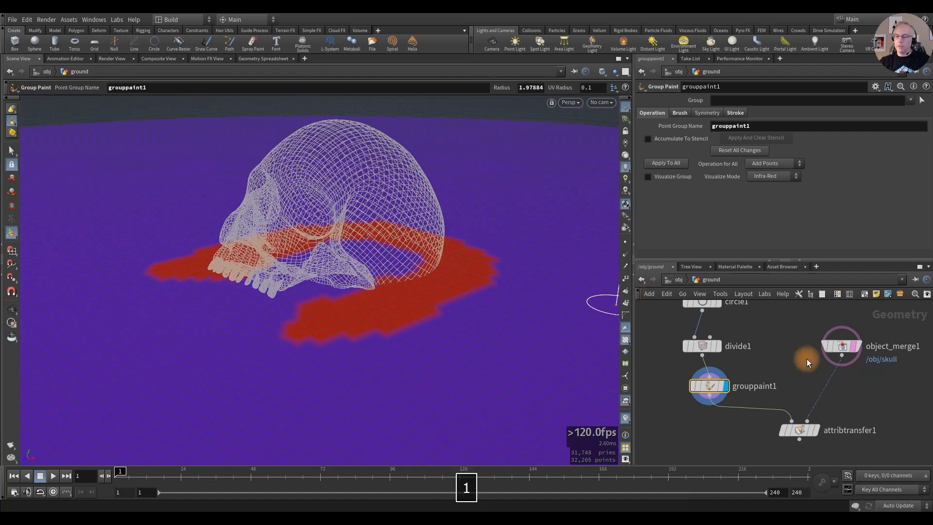
double_click(760, 387)
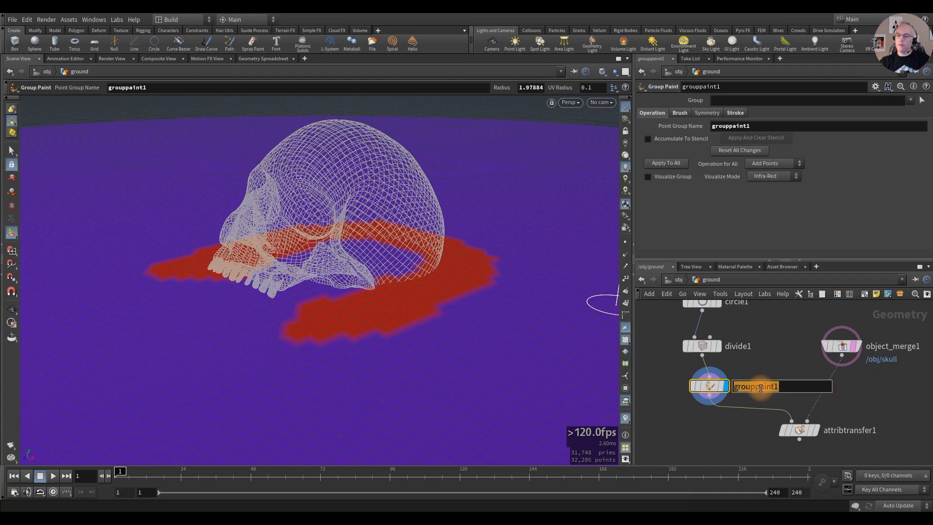
type("grp")
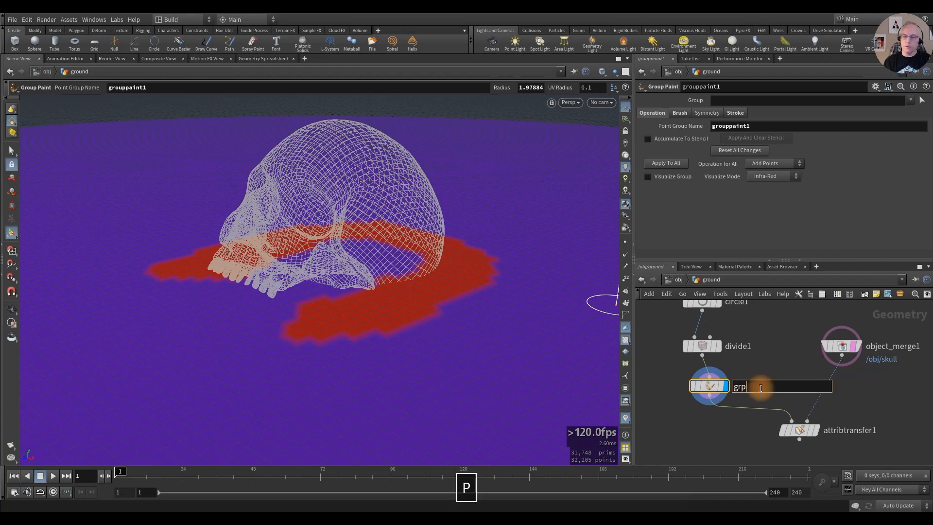
type("_")
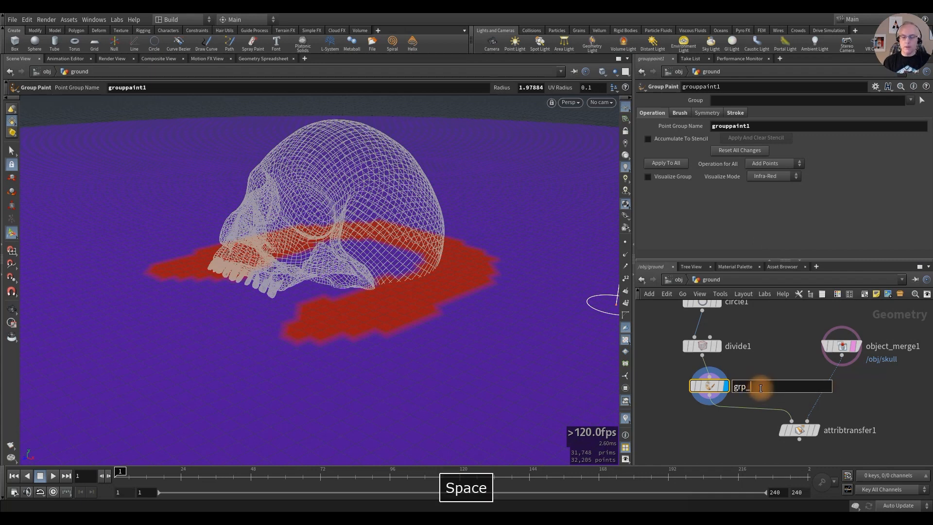
type("impression")
key("Return")
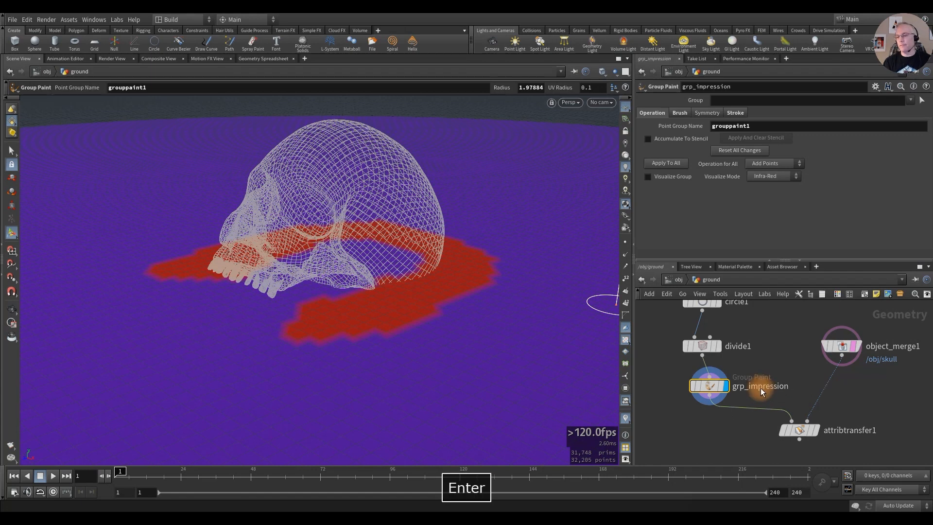
Step: Set the grp_impression node's Point Group Name to $OS and align the node beneath the Divide node
double_click(754, 125)
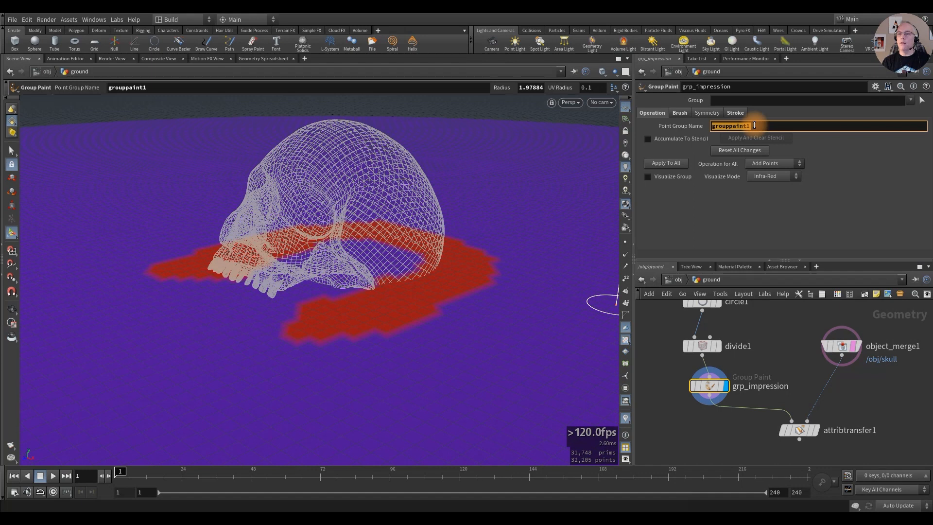
type("$OS")
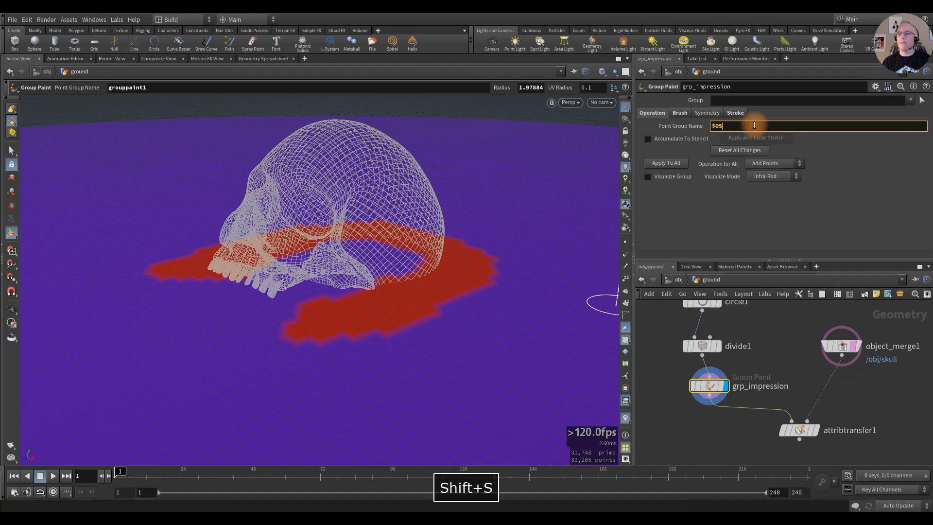
key("Return")
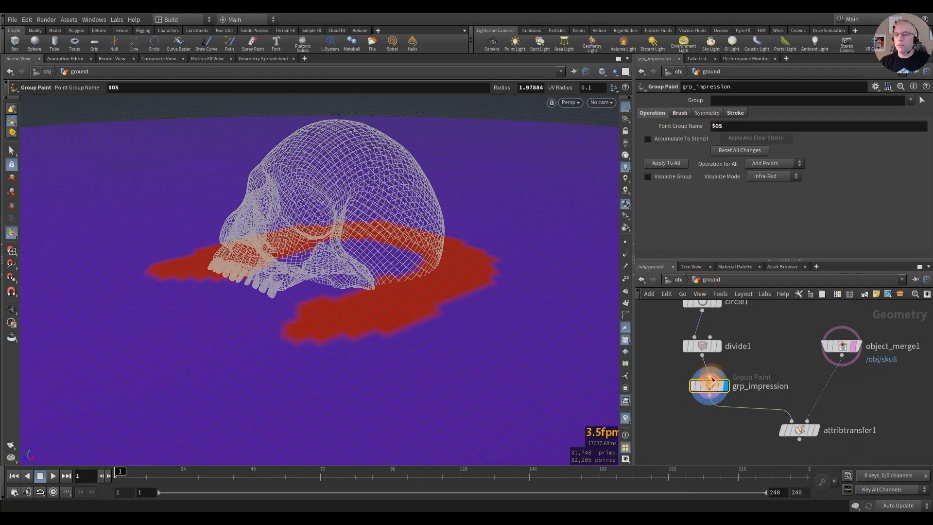
mouse_move(713, 387)
left_click_drag(714, 388, 705, 384)
Step: Display the Attribute Transfer and limit it to the grp_impression destination group, with Destination Group Type set to Points
mouse_move(812, 430)
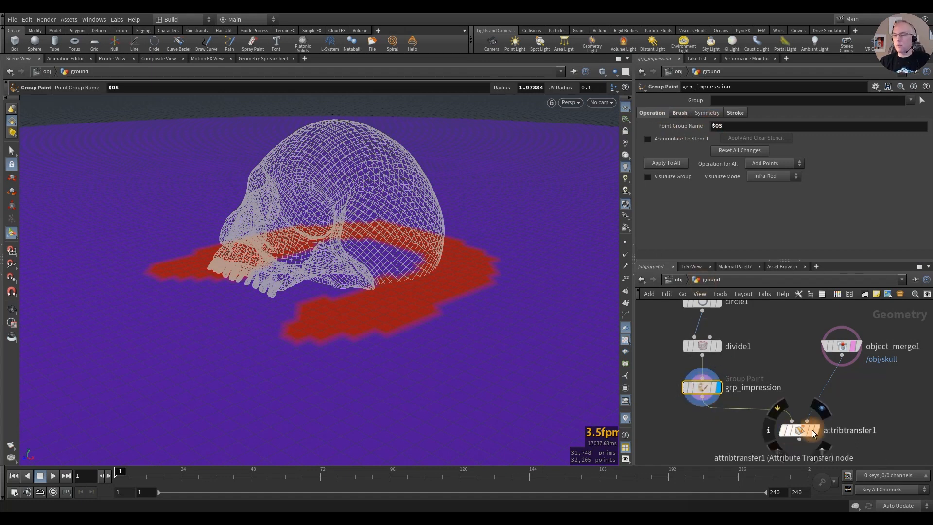
left_click(824, 412)
left_click(802, 428)
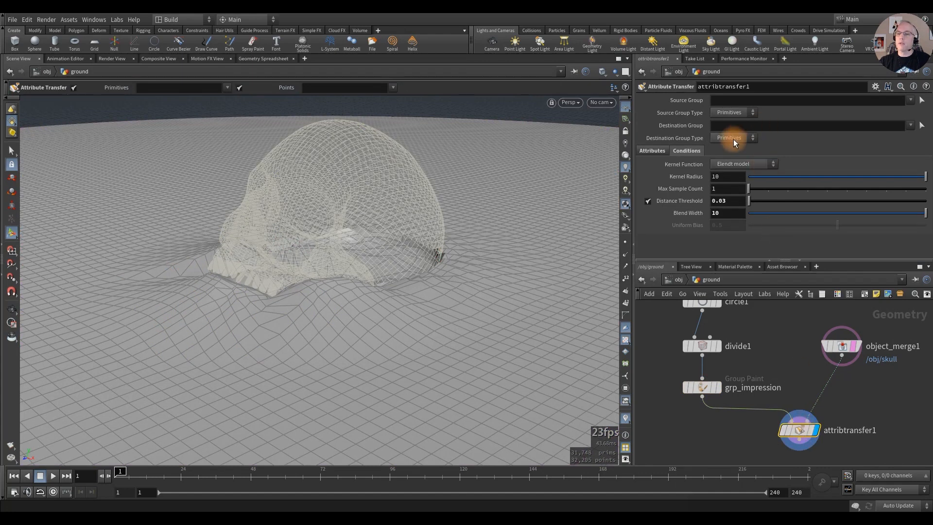
left_click(729, 156)
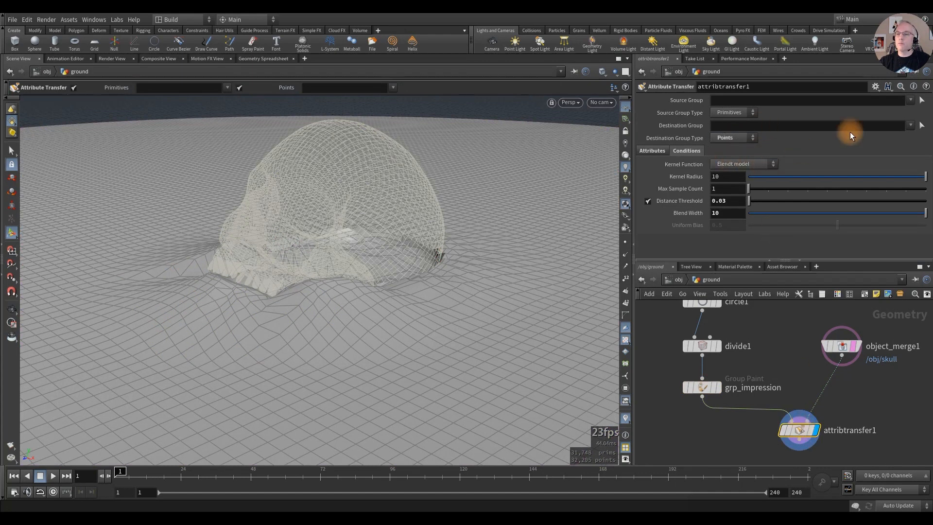
left_click(910, 126)
left_click(899, 135)
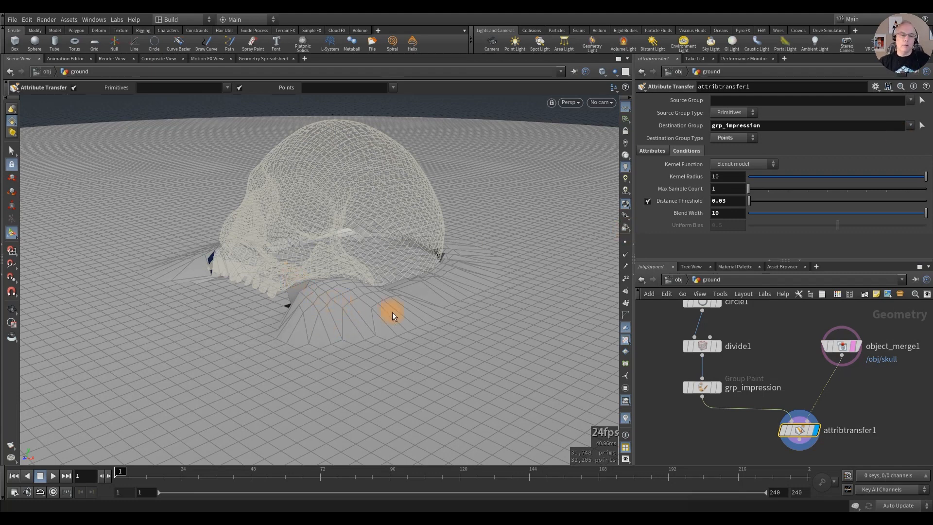
Step: Examine from the front and sides how the ground deforms around the skull within the painted group
left_click_drag(329, 293, 419, 266, "alt")
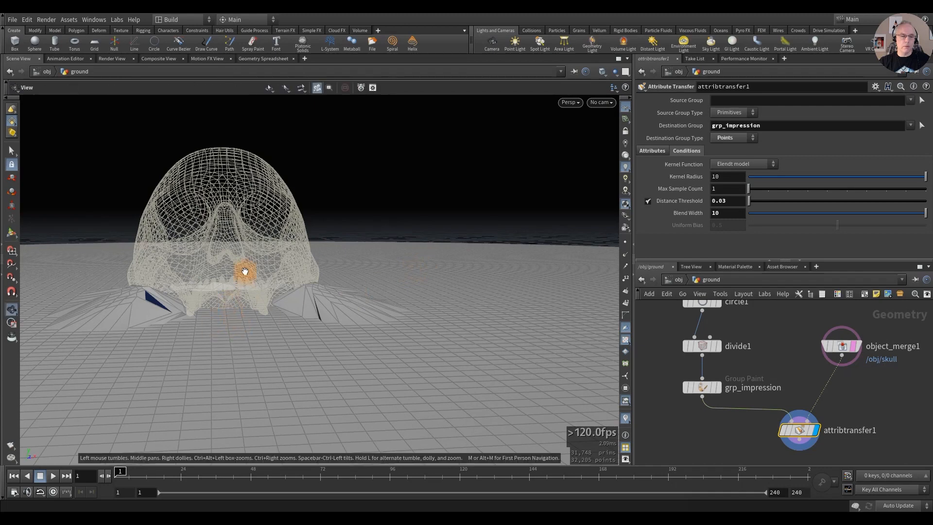
left_click_drag(246, 266, 377, 337, "alt")
key("Return")
left_click_drag(475, 351, 279, 304, "alt")
left_click_drag(464, 329, 385, 316, "alt")
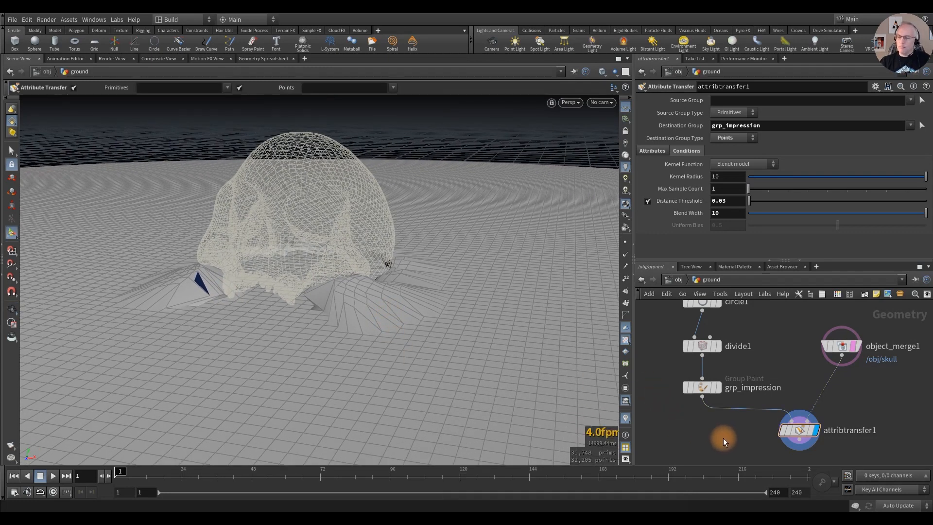
Step: Add a Group Paint node after the Attribute Transfer and display it
middle_click_drag(723, 438, 711, 419)
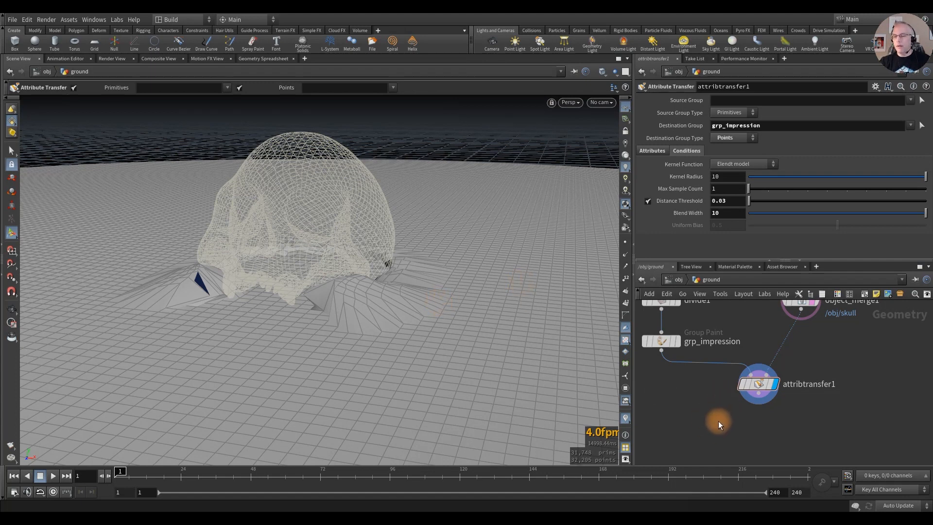
left_click(760, 397)
key("Tab")
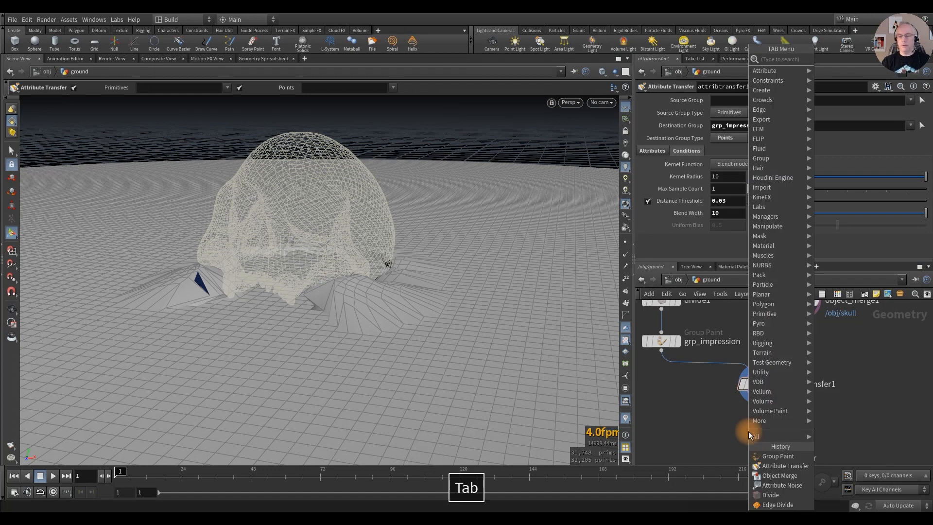
type("paint")
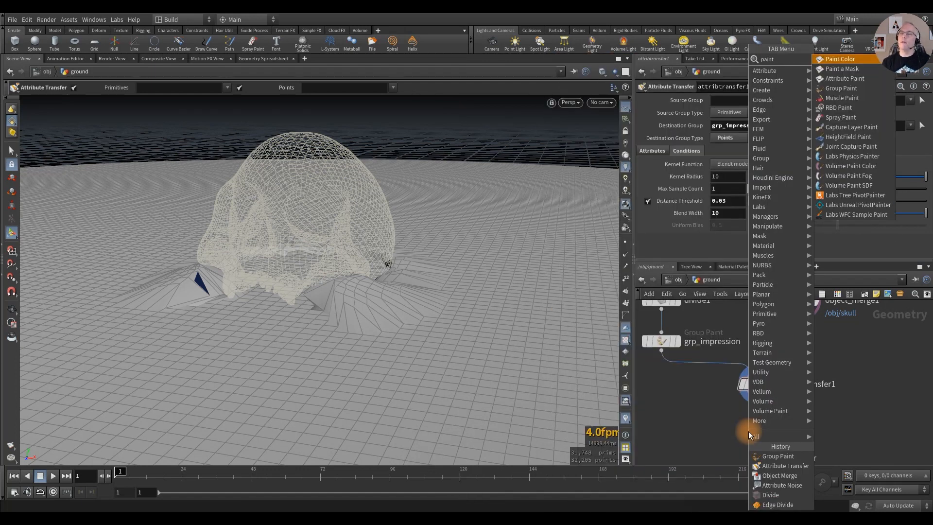
key("Down")
key("Down")
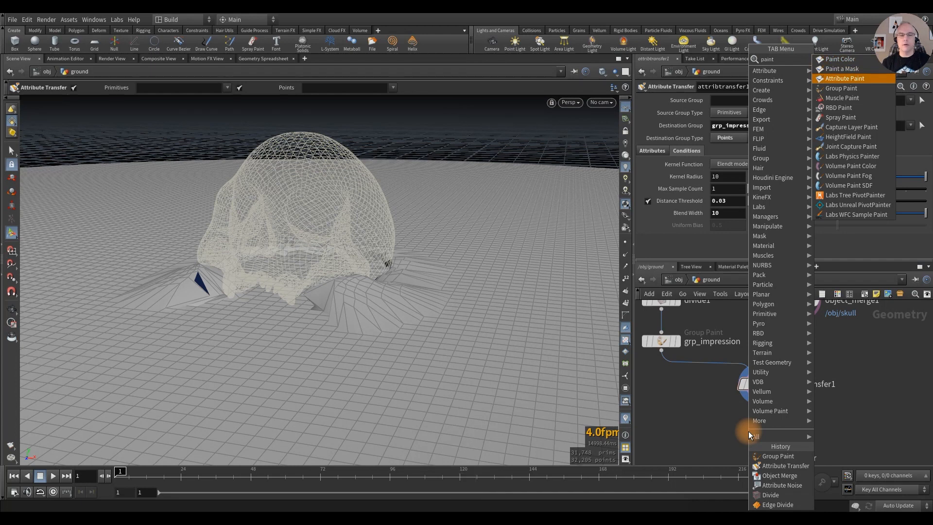
key("Down")
key("Return")
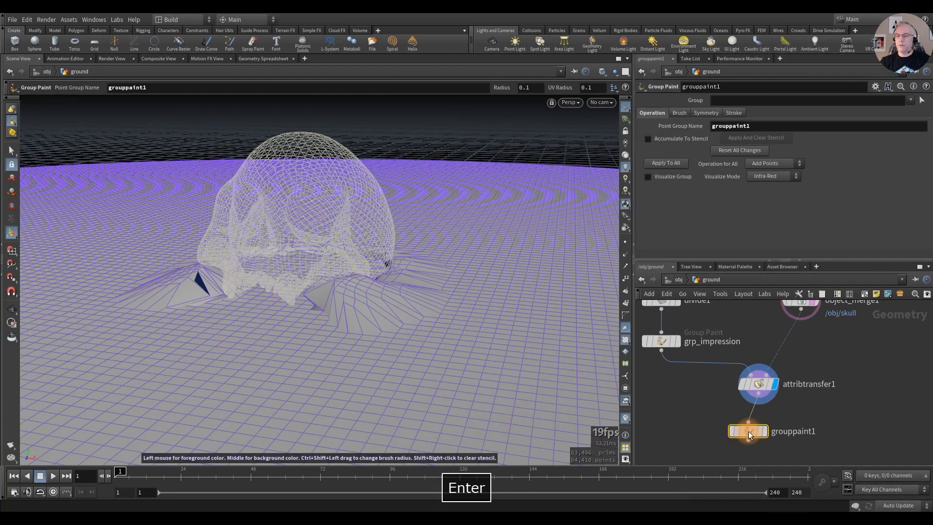
left_click(765, 440)
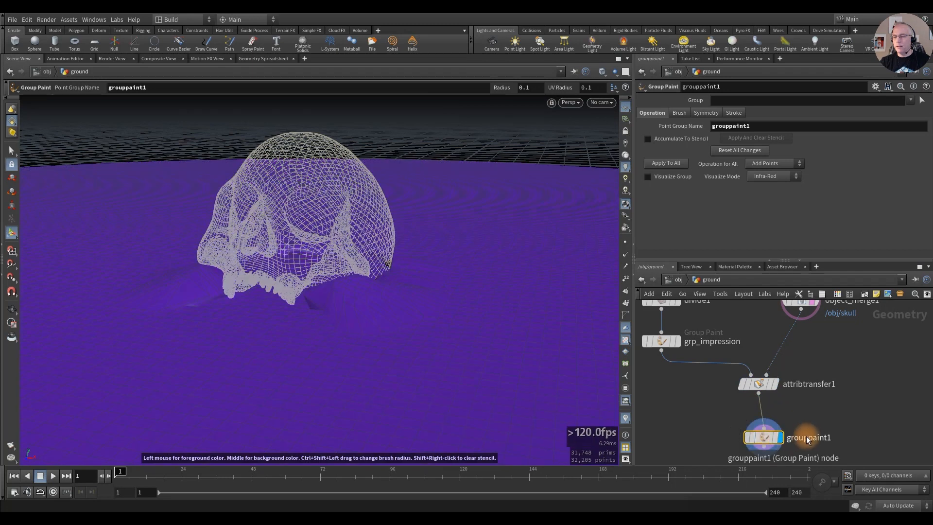
Step: Rename the new Group Paint node grp_hill and set its Point Group Name to $OS
double_click(808, 439)
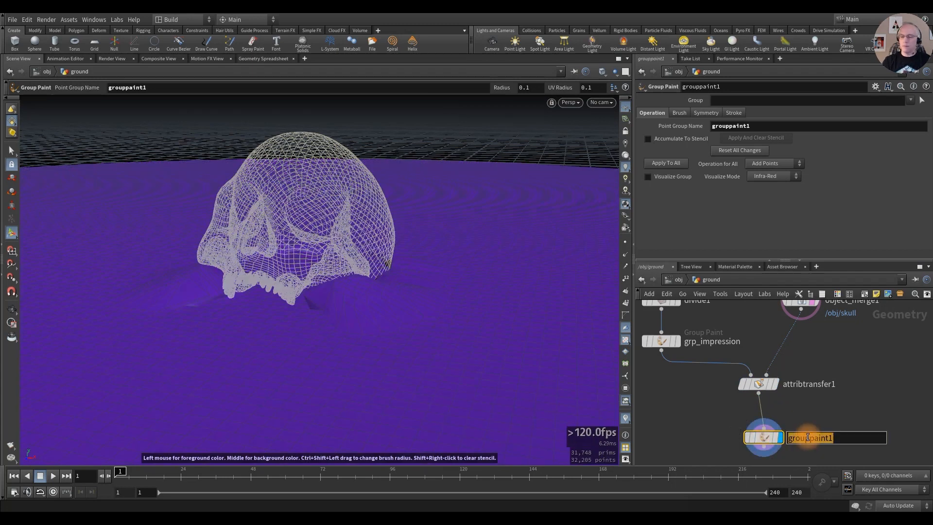
type("grp_hill")
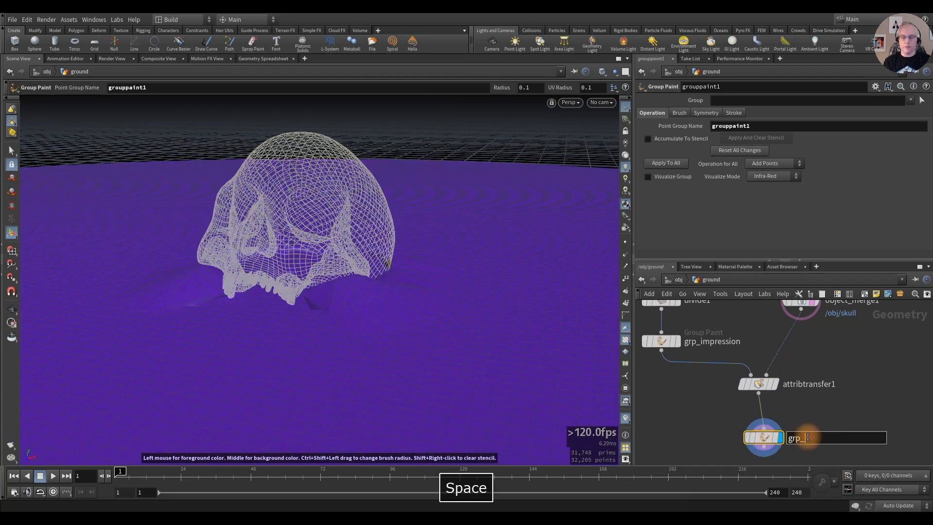
key("Return")
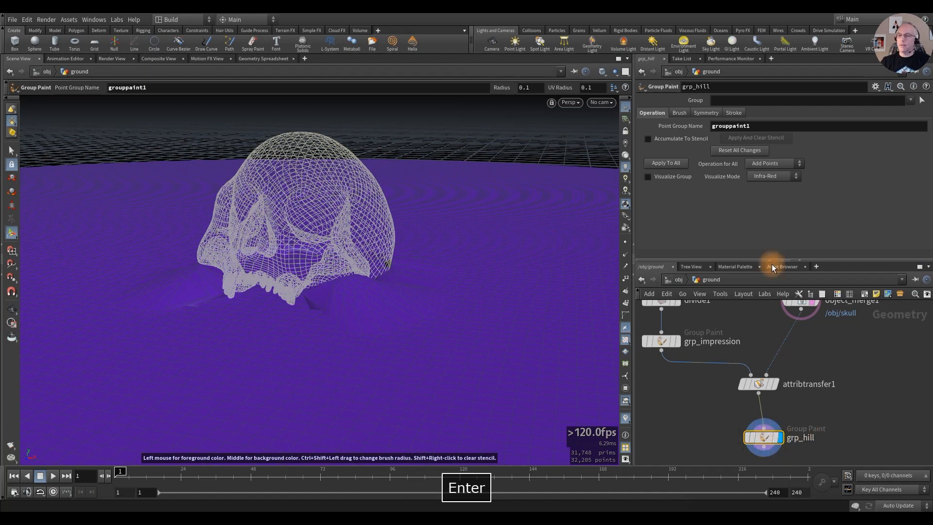
double_click(775, 127)
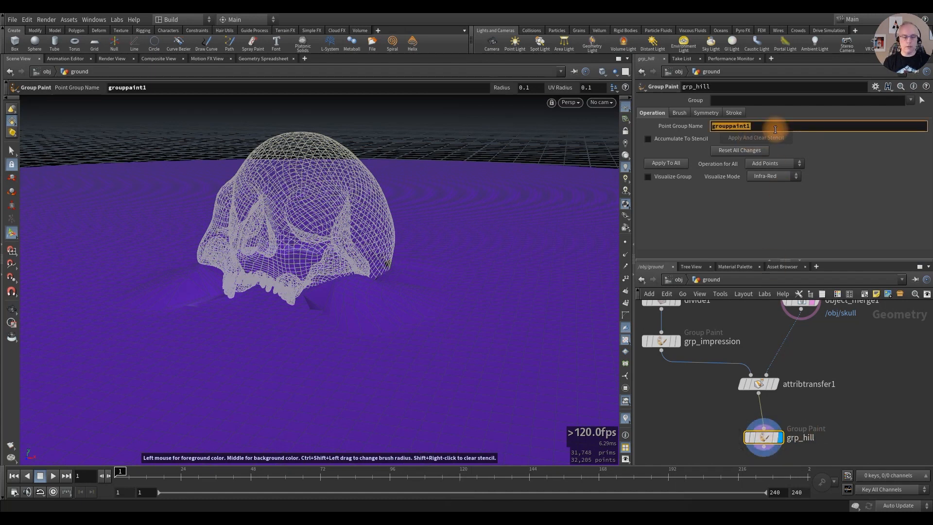
type("$OS")
key("Return")
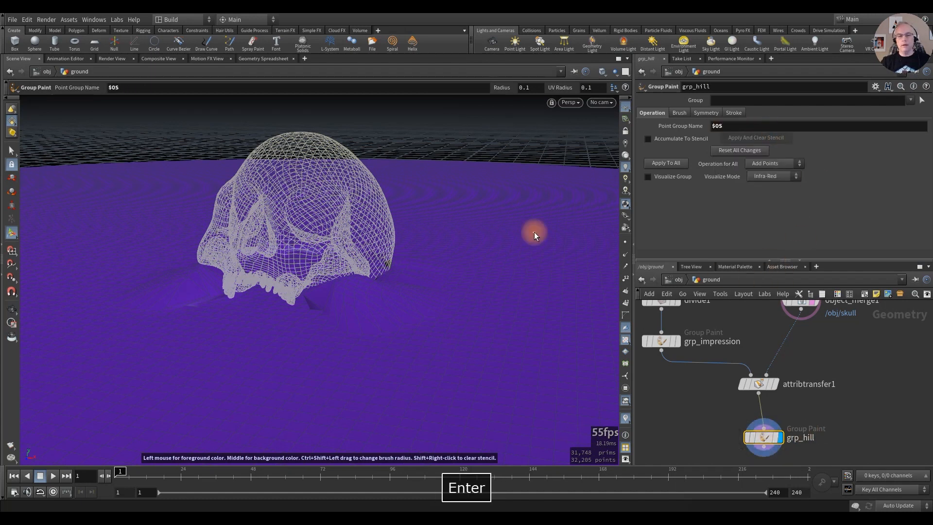
Step: From the top view, paint a wide horseshoe of points around the skull's sides and back with a brush radius of about 7.21
key("space")
key("space+2")
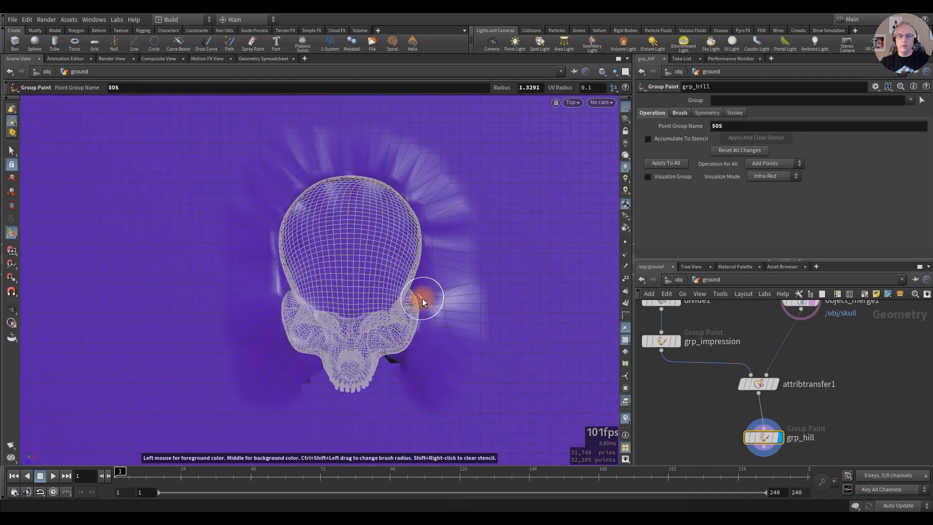
scroll(422, 299, "up", 10)
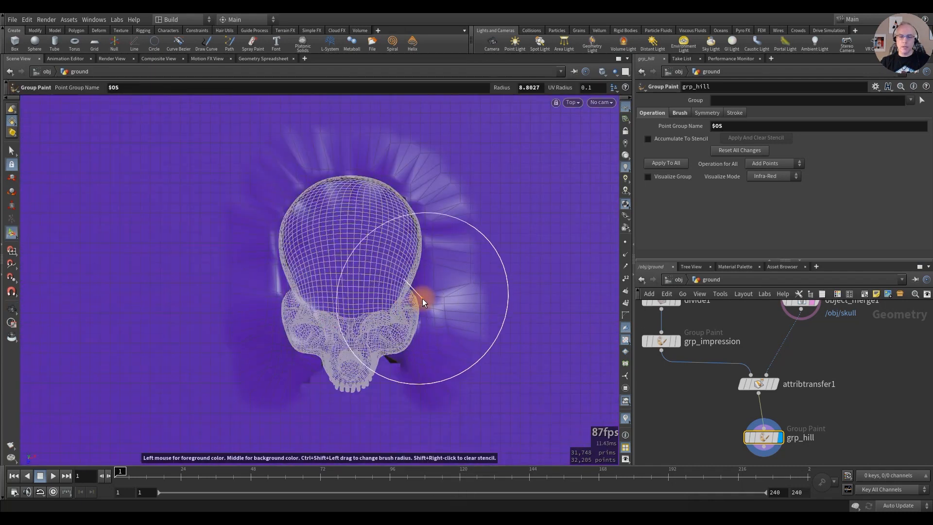
scroll(422, 298, "up", 3)
scroll(422, 298, "down", 2)
right_click_drag(367, 310, 287, 319, "alt")
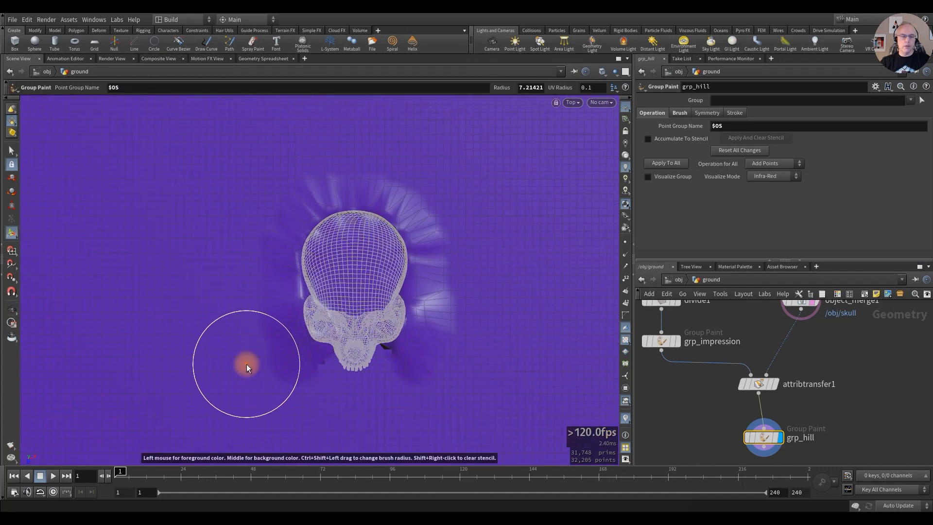
mouse_move(247, 363)
left_mouse_down()
mouse_move(229, 321)
mouse_move(238, 273)
mouse_move(277, 198)
mouse_move(358, 159)
mouse_move(412, 161)
mouse_move(480, 266)
mouse_move(475, 348)
mouse_move(480, 255)
mouse_move(314, 138)
mouse_move(272, 162)
mouse_move(225, 272)
mouse_move(249, 266)
mouse_move(249, 329)
mouse_move(251, 237)
mouse_move(313, 174)
mouse_move(412, 183)
mouse_move(485, 349)
left_mouse_up()
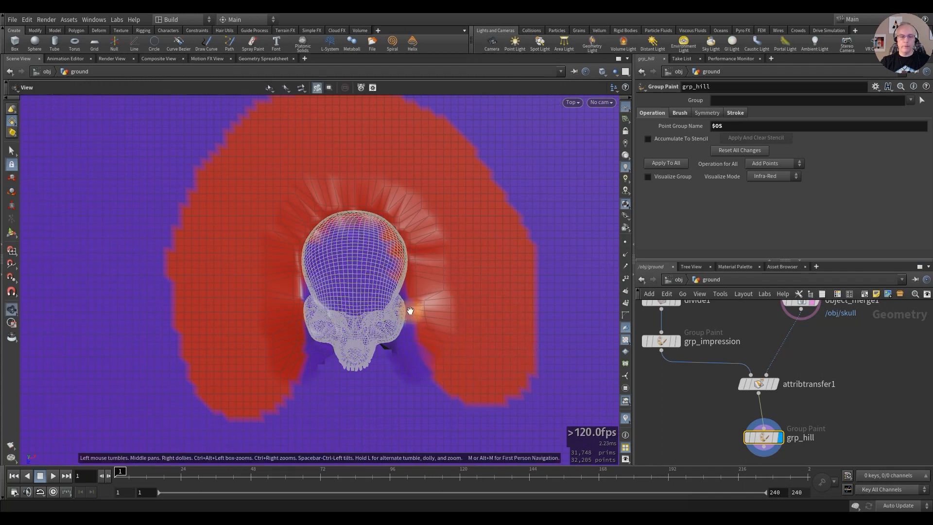
Step: Extend both ends of the painted horseshoe forward past the mouth with a brush radius of about 5.91, and return to the perspective view
right_click_drag(409, 311, 290, 312, "alt")
middle_click_drag(381, 325, 324, 230, "alt")
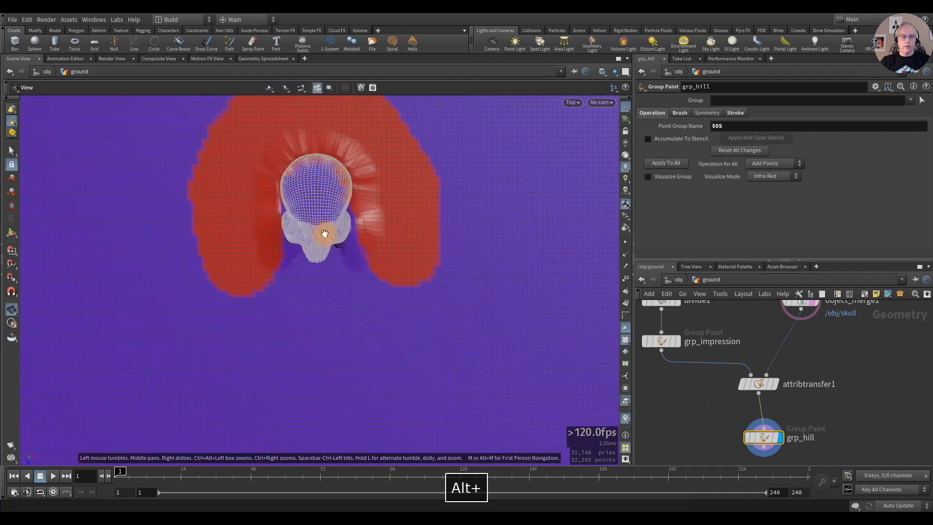
scroll(254, 301, "down", 2)
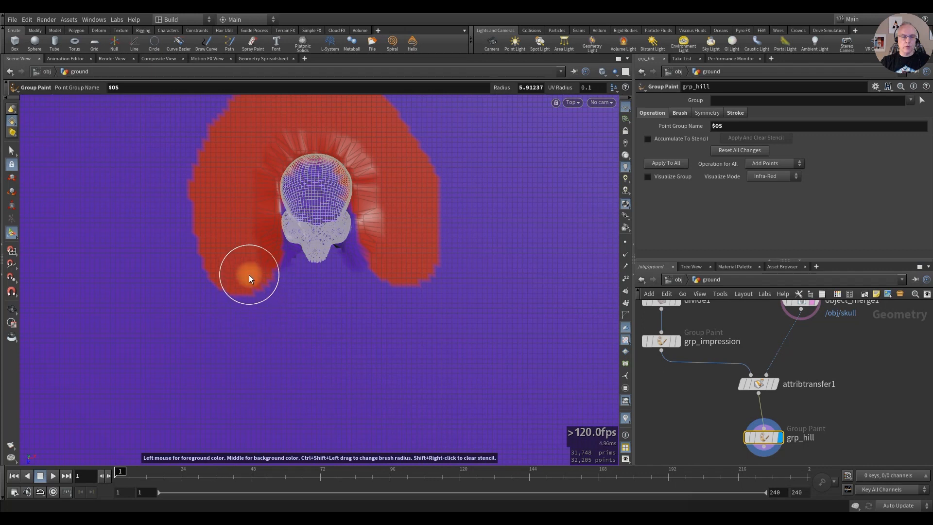
mouse_move(249, 275)
left_mouse_down()
mouse_move(240, 272)
mouse_move(260, 318)
mouse_move(340, 315)
left_mouse_up()
mouse_move(398, 281)
left_mouse_down()
mouse_move(395, 291)
mouse_move(423, 304)
left_mouse_up()
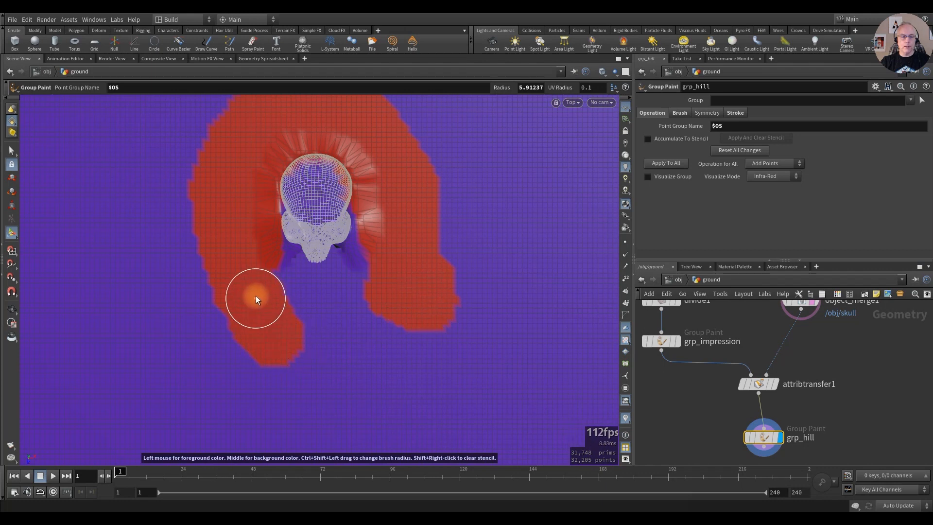
right_click_drag(322, 281, 394, 287, "alt")
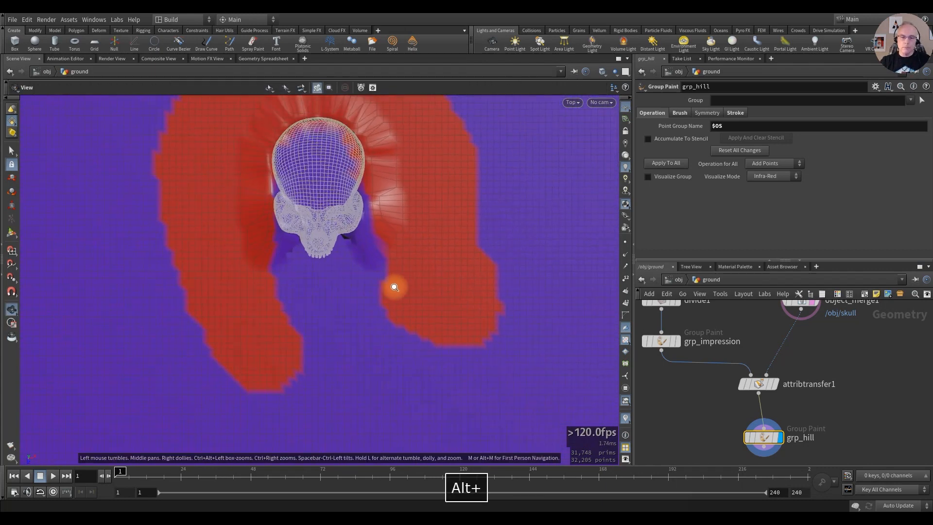
key("space")
key("space+1")
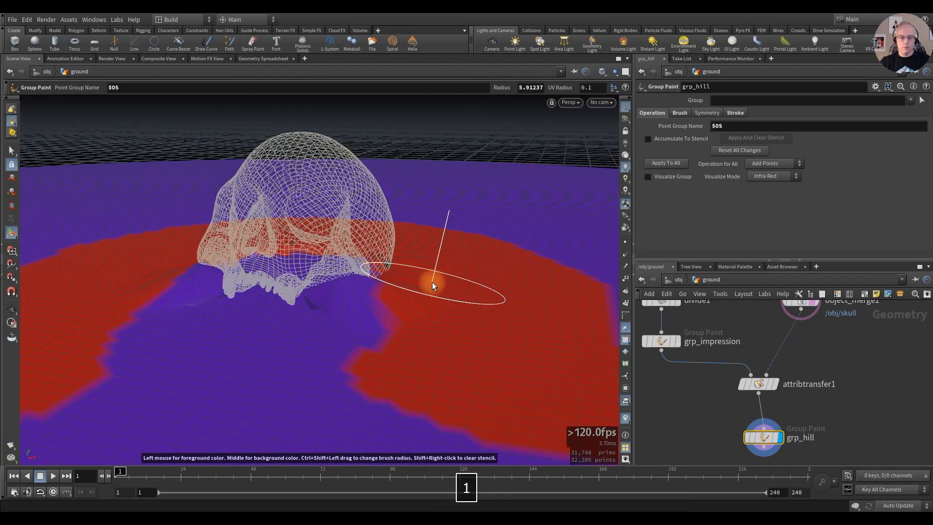
key("Escape")
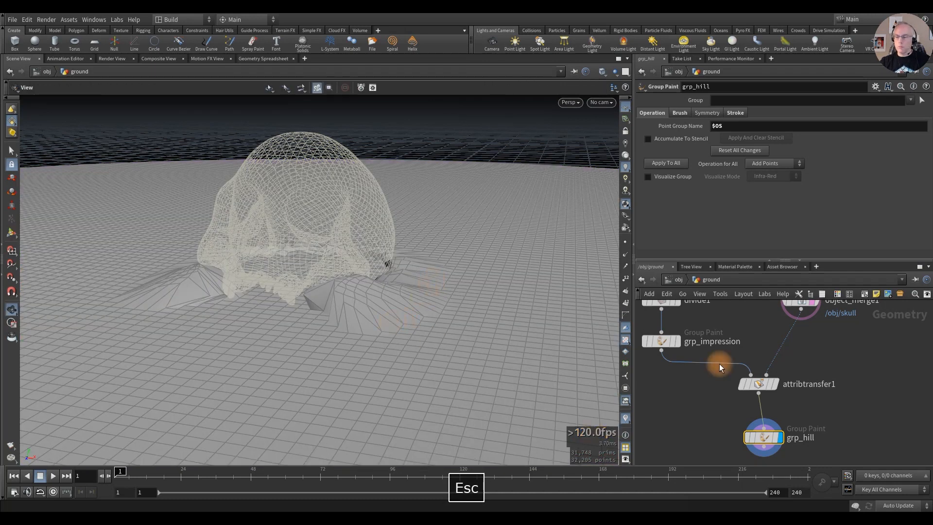
Step: Add an Attribute Noise node after grp_hill in the ground network and display it
middle_click_drag(731, 428, 719, 355)
left_click(757, 372)
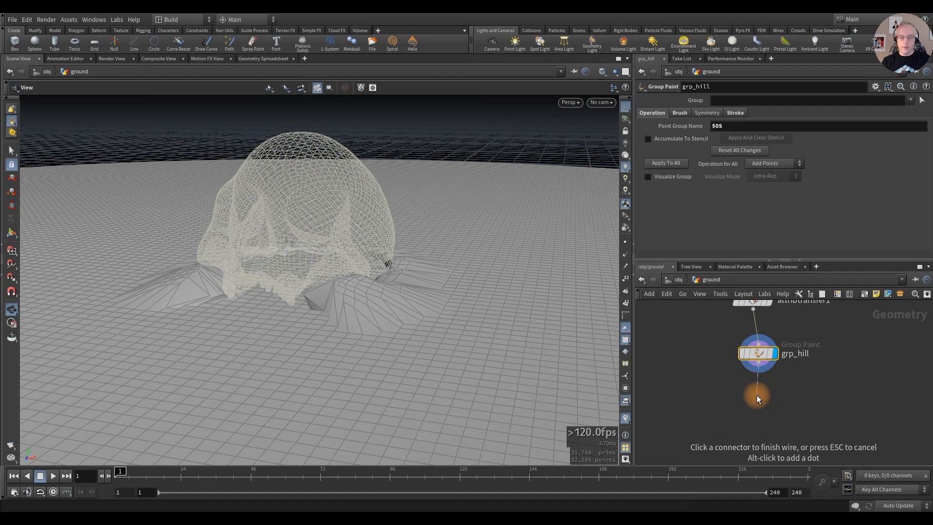
key("Tab")
type("noise")
key("Return")
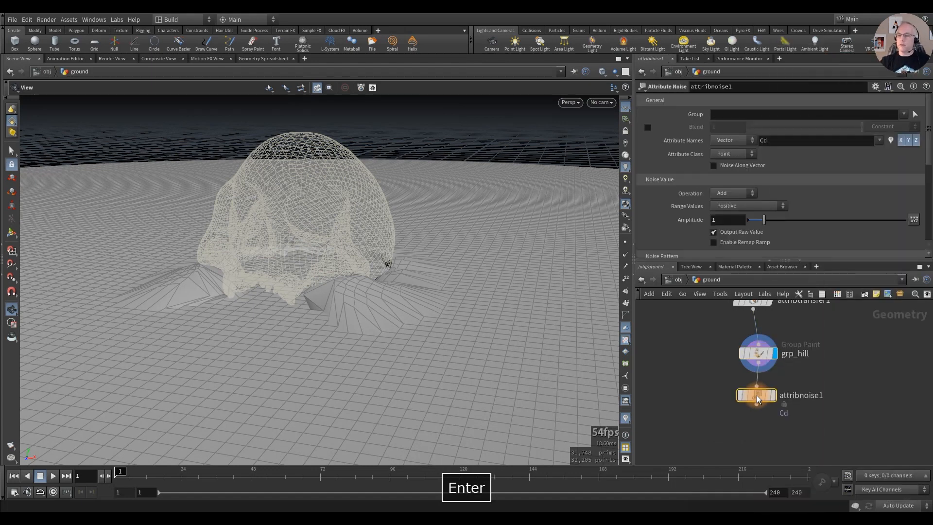
left_click(780, 377)
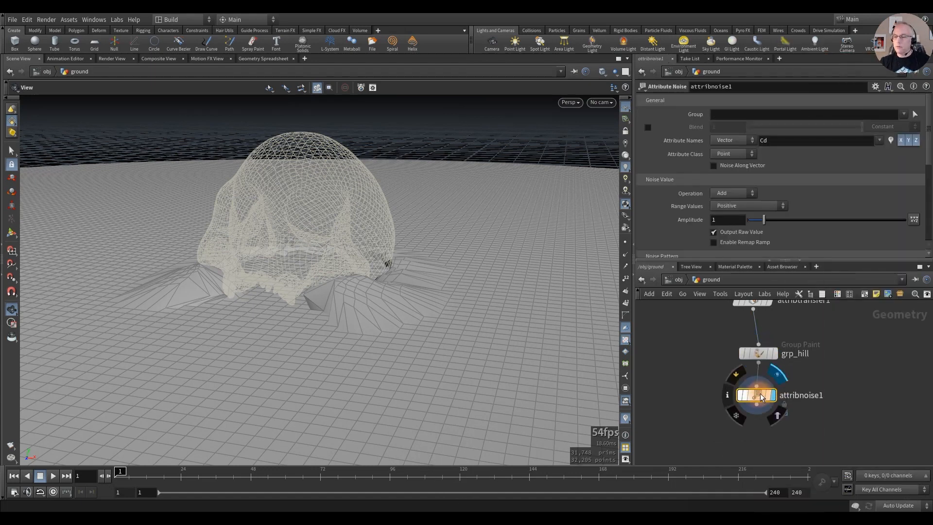
Step: Make the Attribute Noise affect the P attribute and limit it to the grp_hill group
left_click(779, 142)
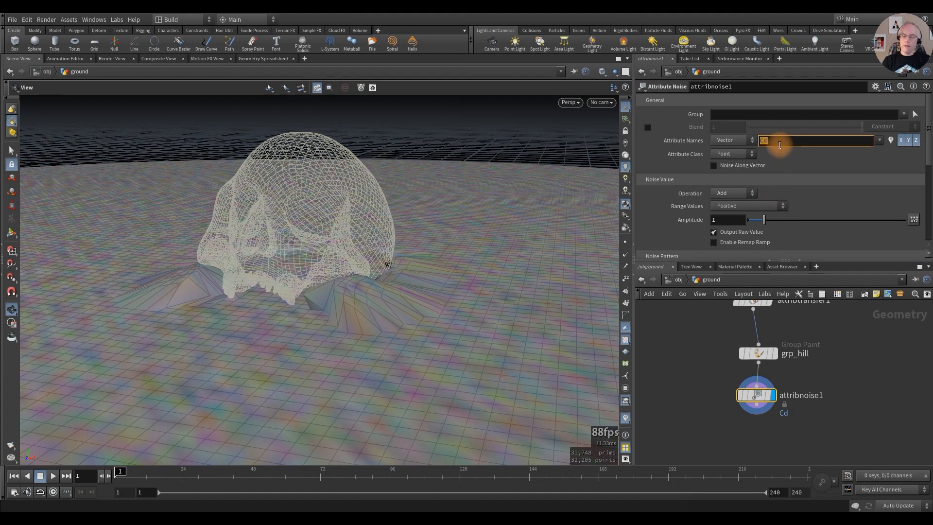
type("P")
key("Return")
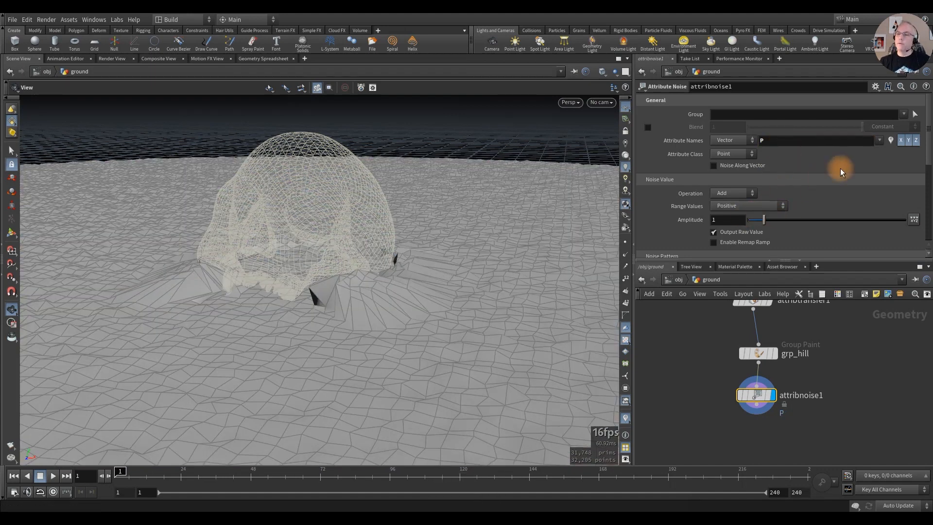
left_click(904, 115)
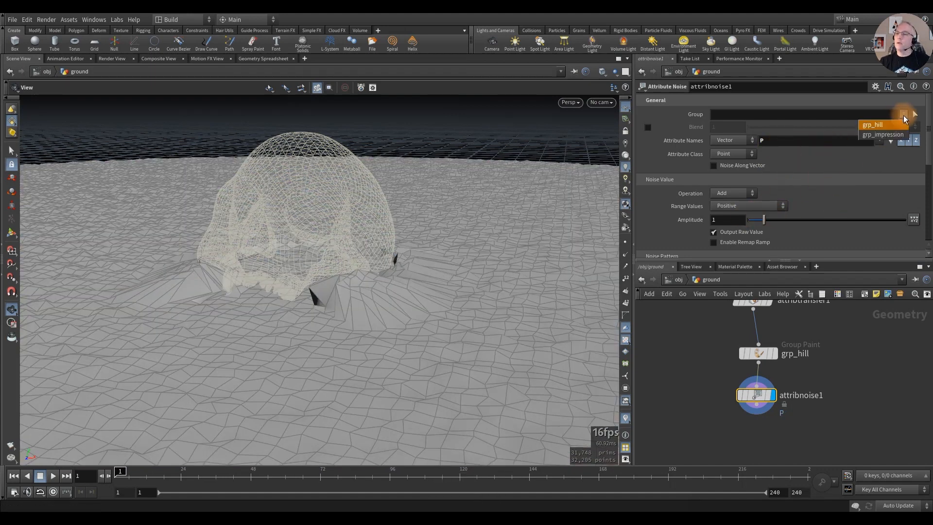
left_click(877, 124)
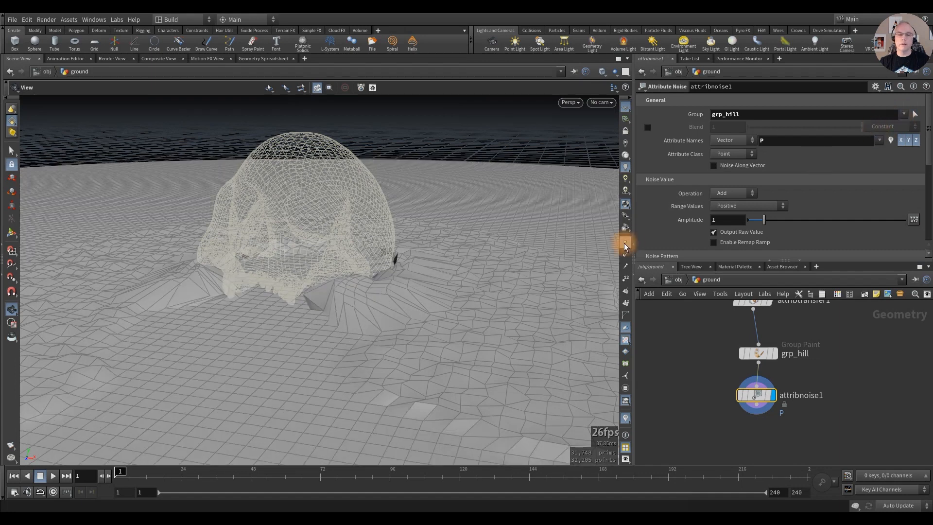
left_click_drag(469, 314, 327, 325, "alt")
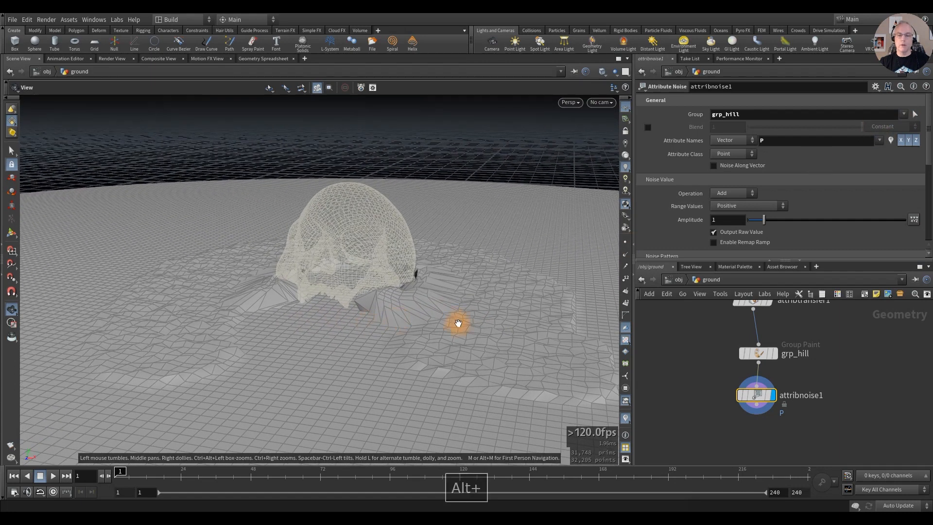
Step: Restrict the hill noise to the Y component and raise its Amplitude to 3.81
left_click(900, 141)
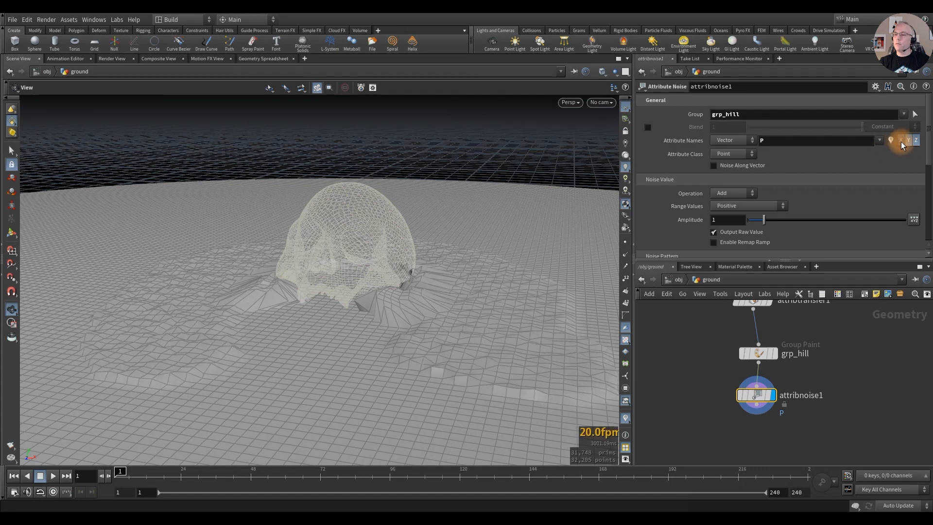
left_click(914, 141)
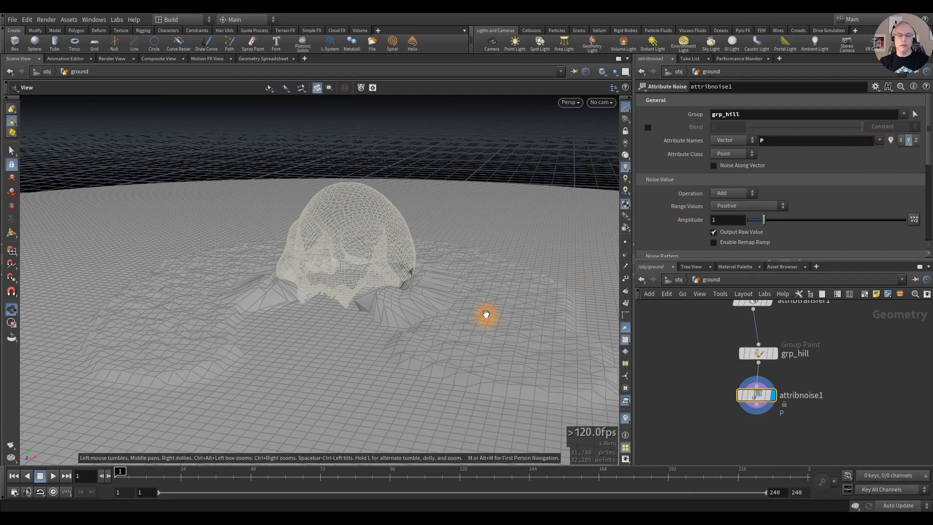
left_click_drag(483, 315, 546, 292, "alt")
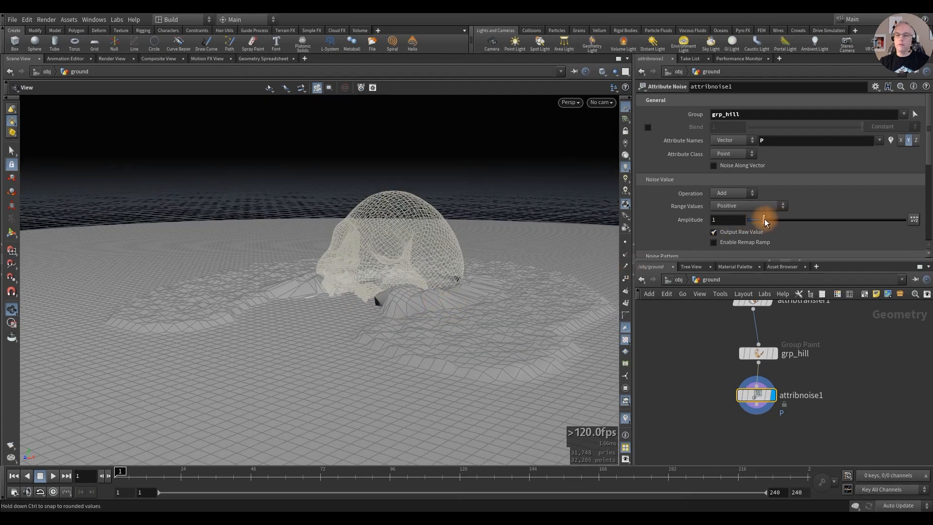
left_click_drag(764, 221, 809, 218)
Step: Try an Element Size of 5 for the hill noise and settle on 25 for broad, smooth shapes
scroll(691, 229, "down", 3)
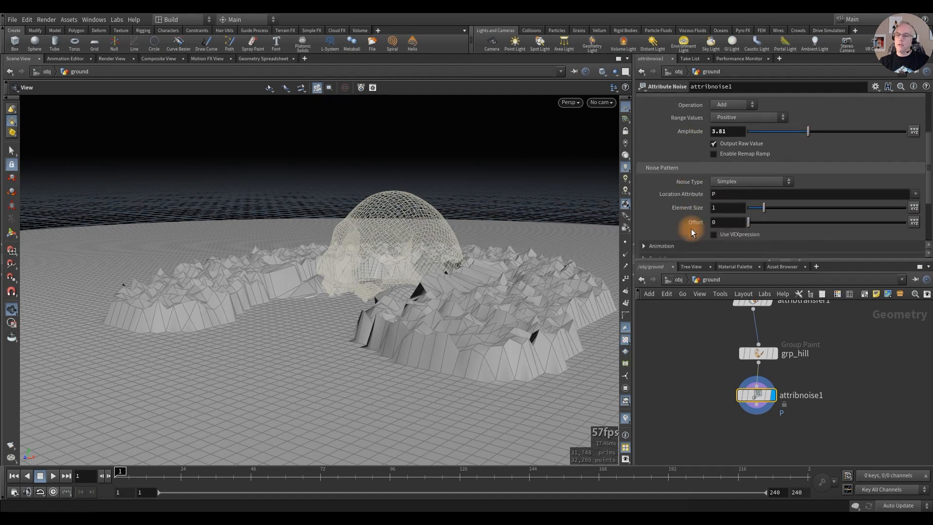
left_click(731, 211)
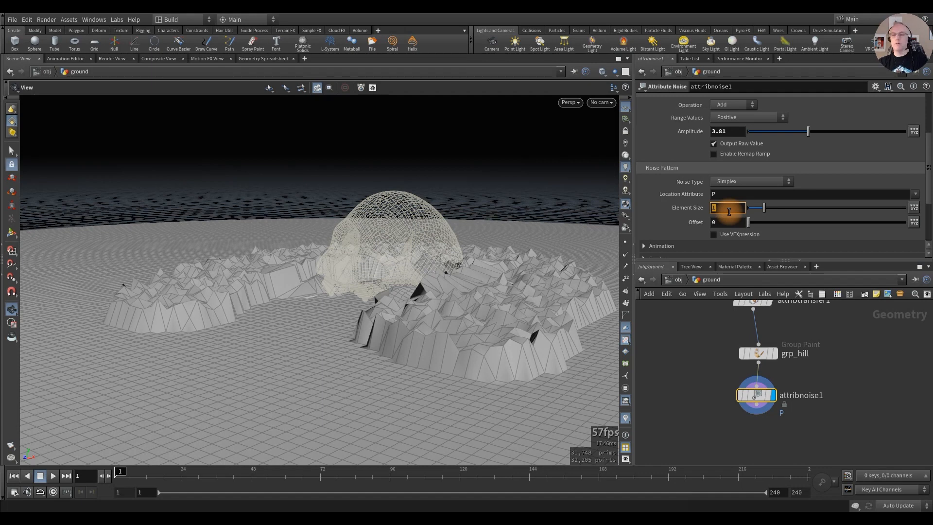
type("5")
key("Return")
left_click(729, 212)
type("25")
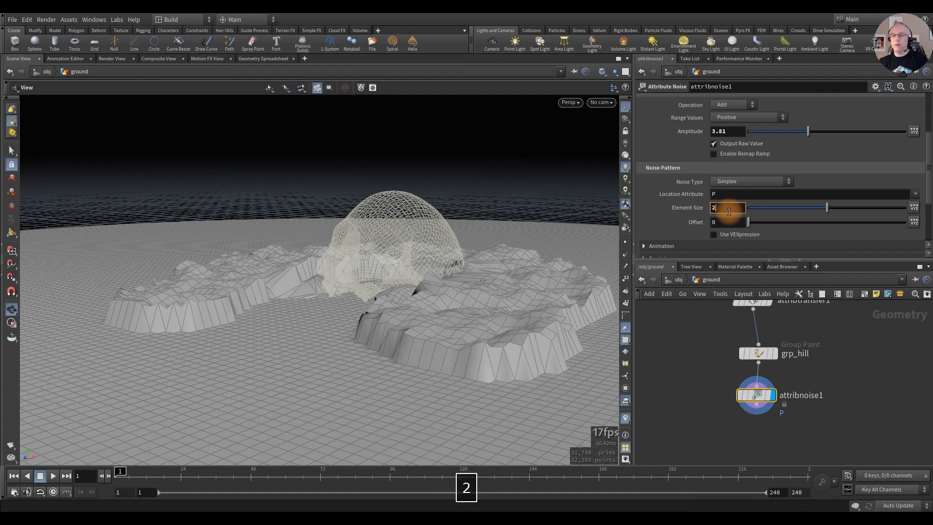
key("Return")
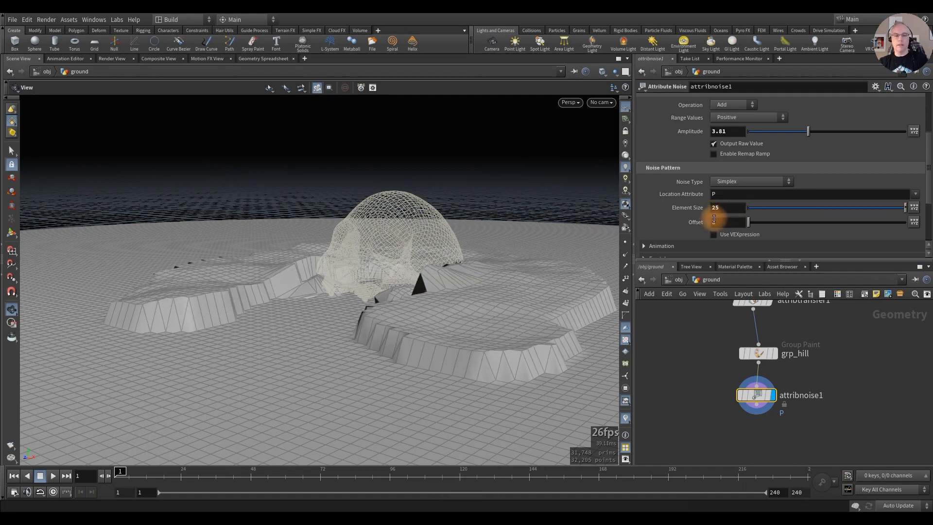
left_click_drag(457, 304, 493, 302, "alt")
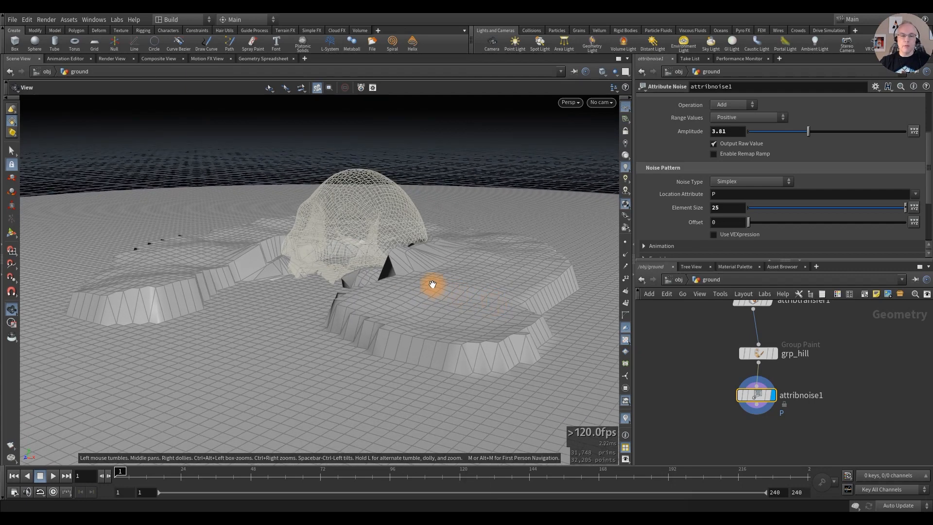
left_click_drag(432, 284, 535, 316, "alt")
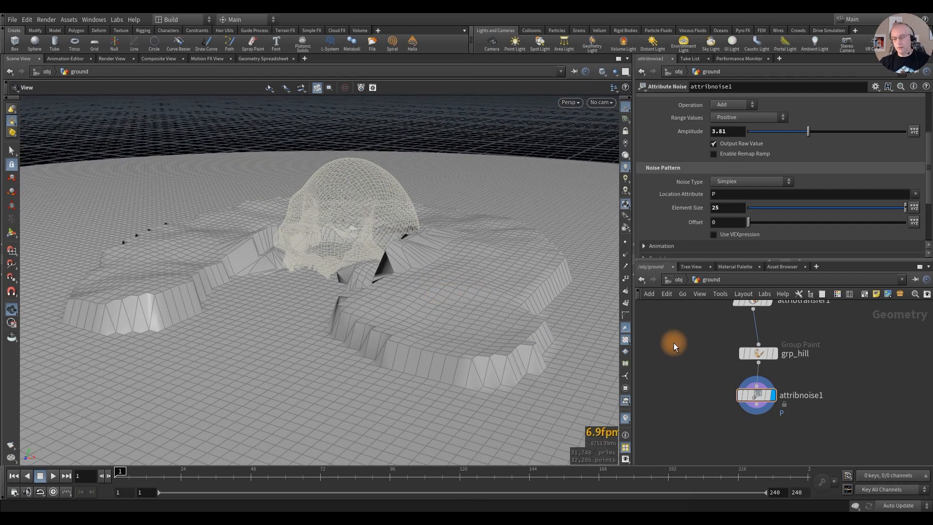
Step: Lay out the network nodes and rename the Attribute Noise node raise_hill
key("l")
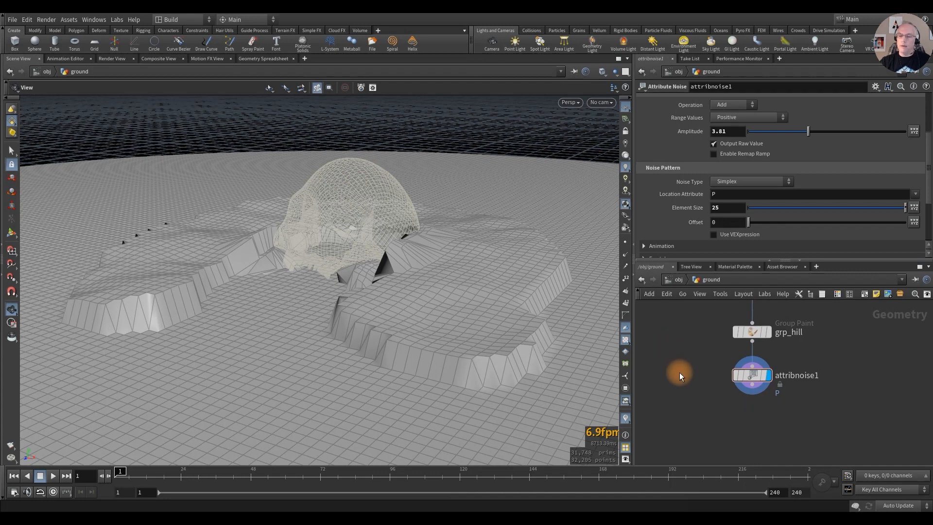
middle_click_drag(687, 391, 679, 382)
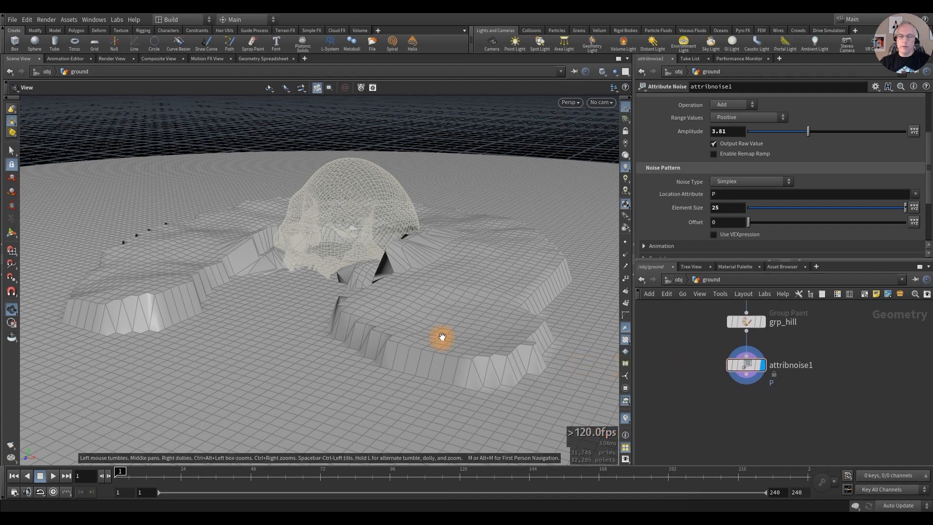
key("h")
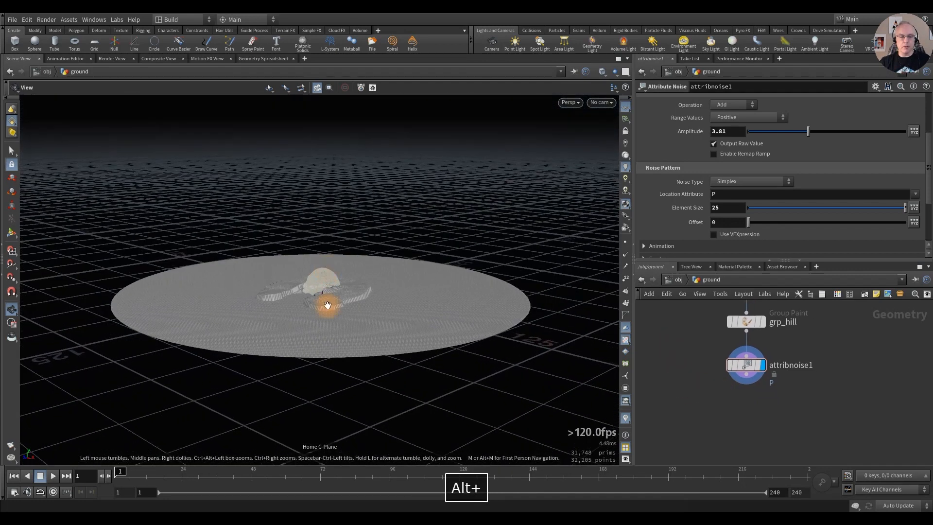
right_click_drag(328, 305, 527, 311, "alt")
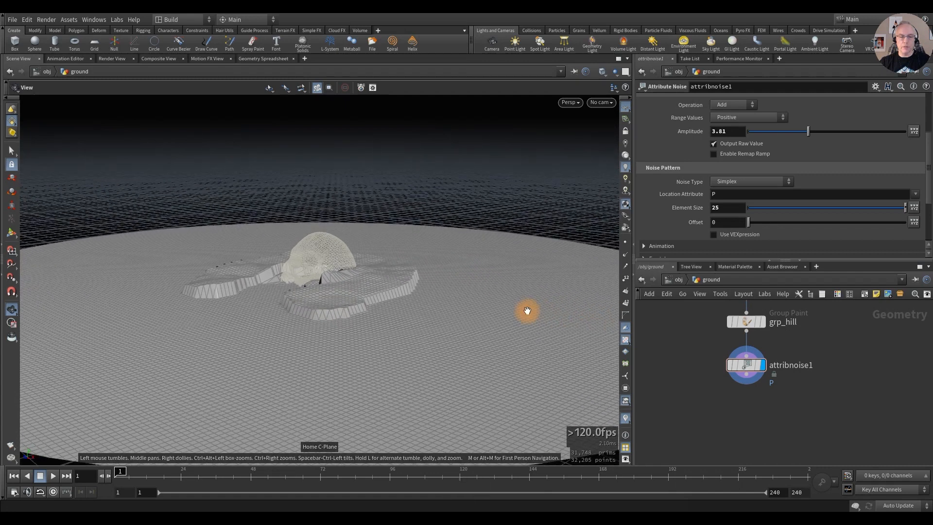
double_click(797, 366)
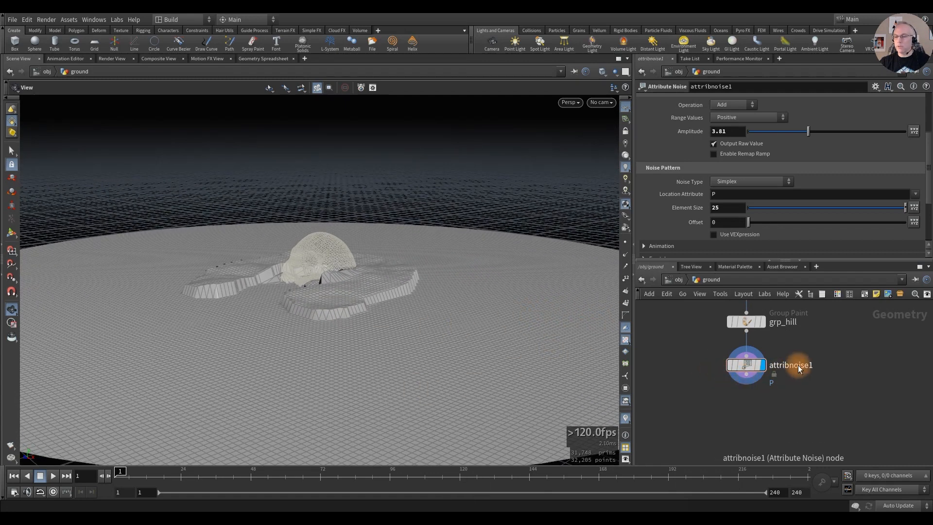
type("rais")
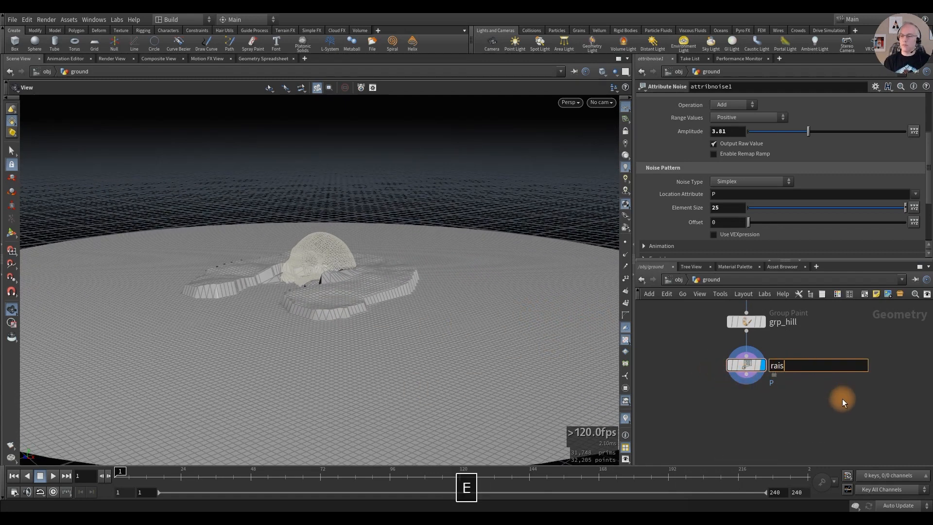
type("e_hill")
key("Return")
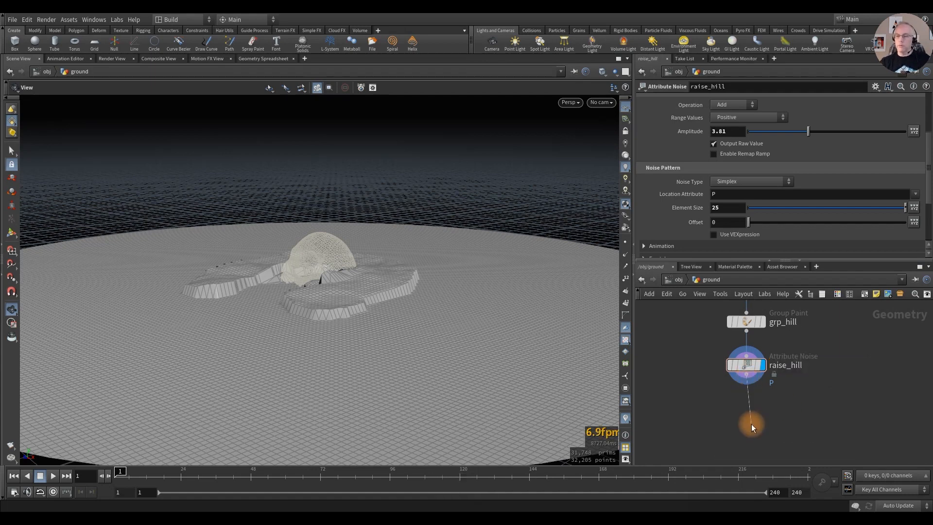
Step: Add a second Attribute Noise node below raise_hill, align it in the chain and display it
key("Tab")
type("noise")
key("Return")
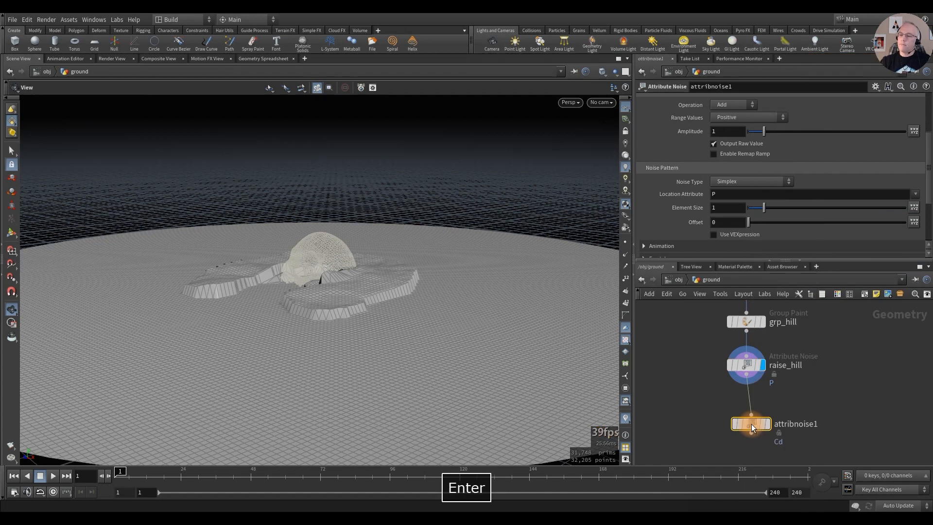
left_click_drag(751, 424, 753, 418)
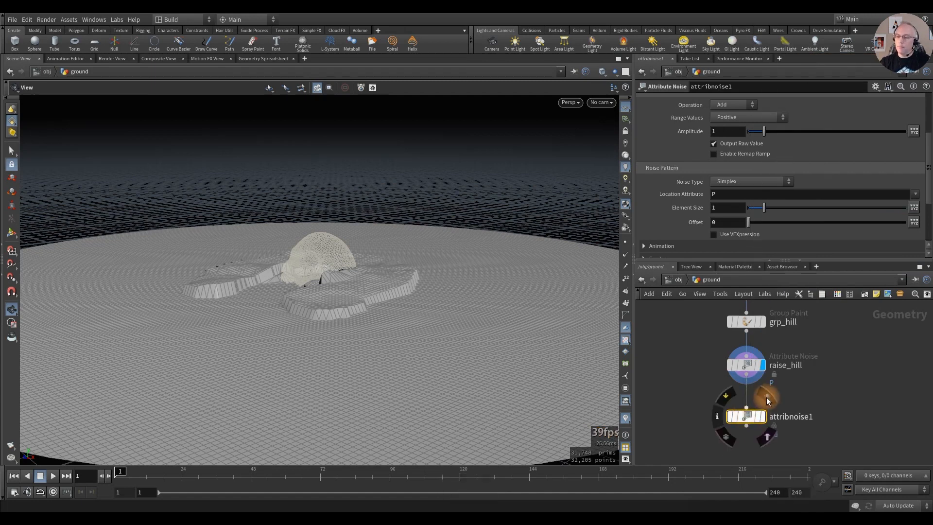
left_click(763, 416)
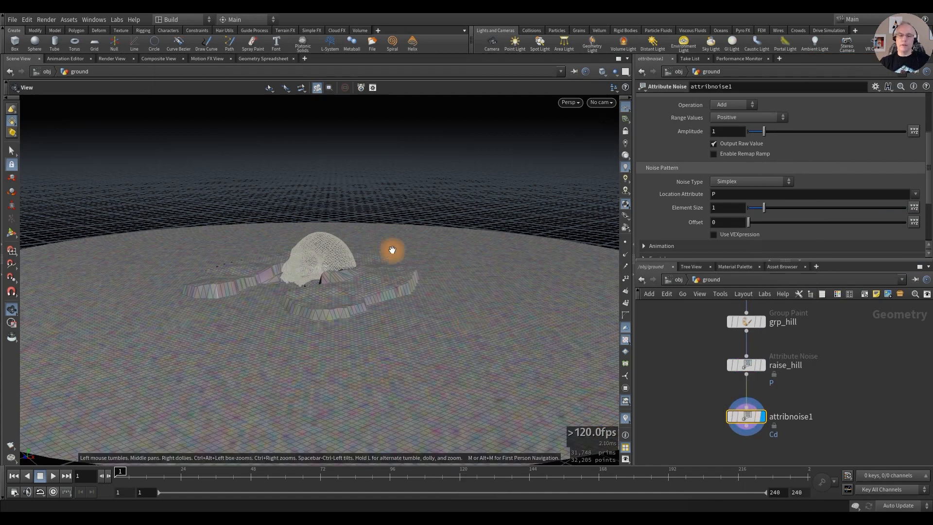
Step: Set the second noise node's Group to !grp_hill !grp_impression and its attribute name to P
scroll(805, 138, "up", 3)
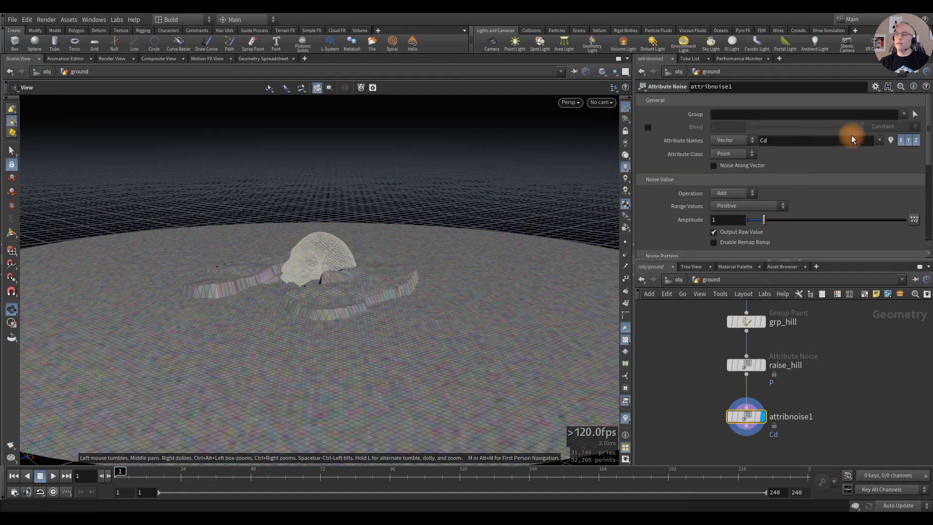
left_click(902, 115)
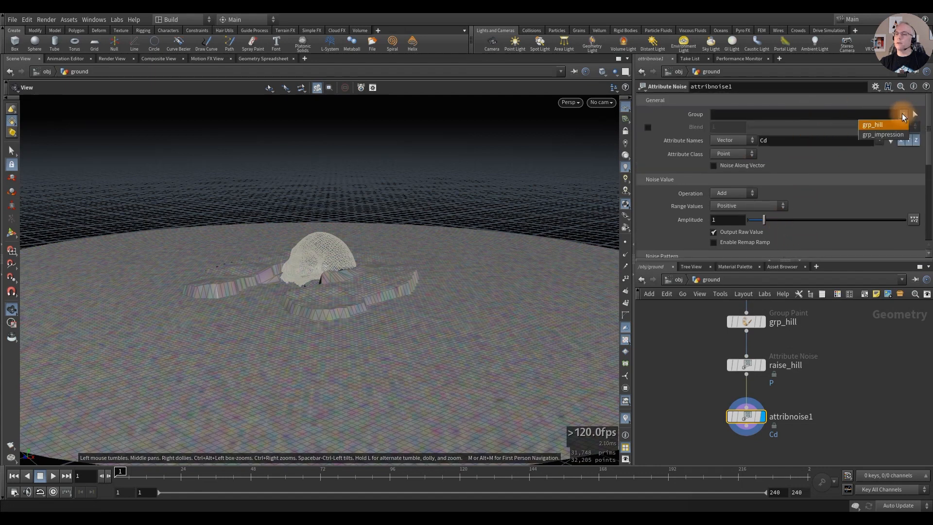
left_click(874, 125)
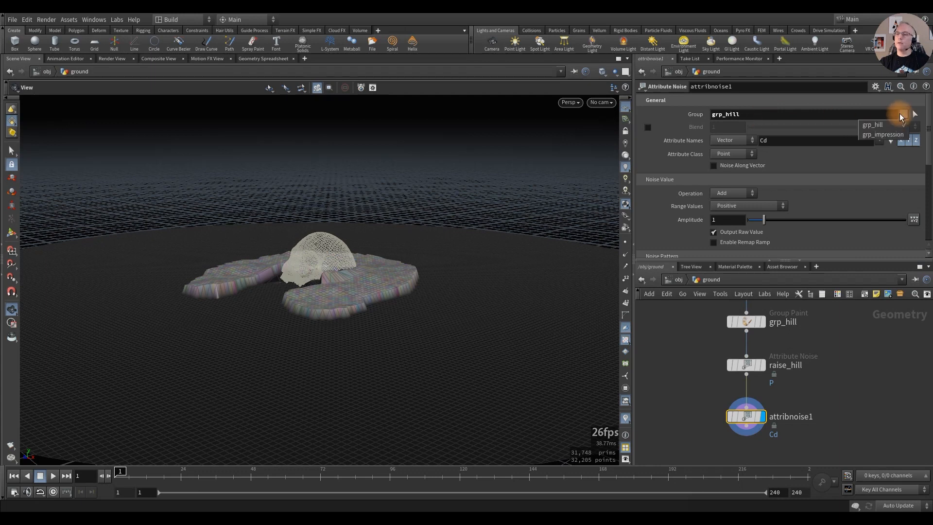
left_click(884, 134)
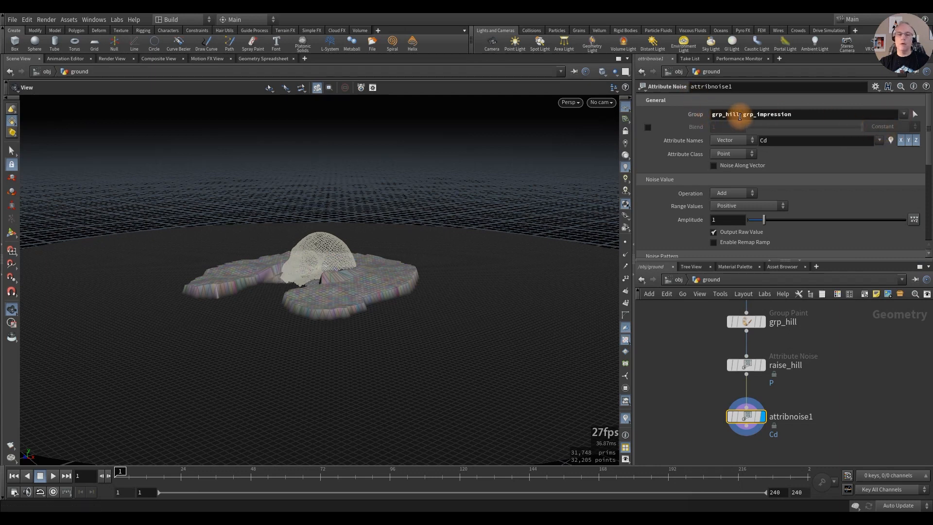
left_click(712, 115)
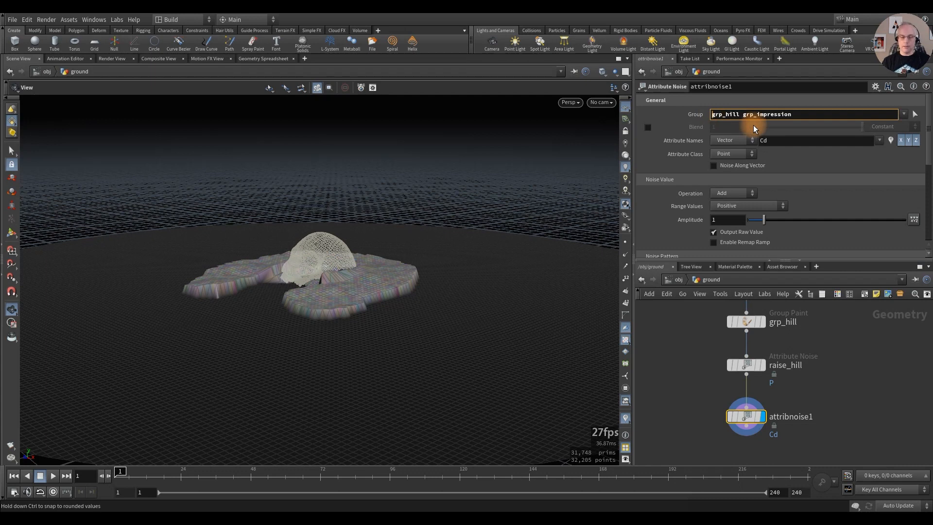
type("!")
key("Right")
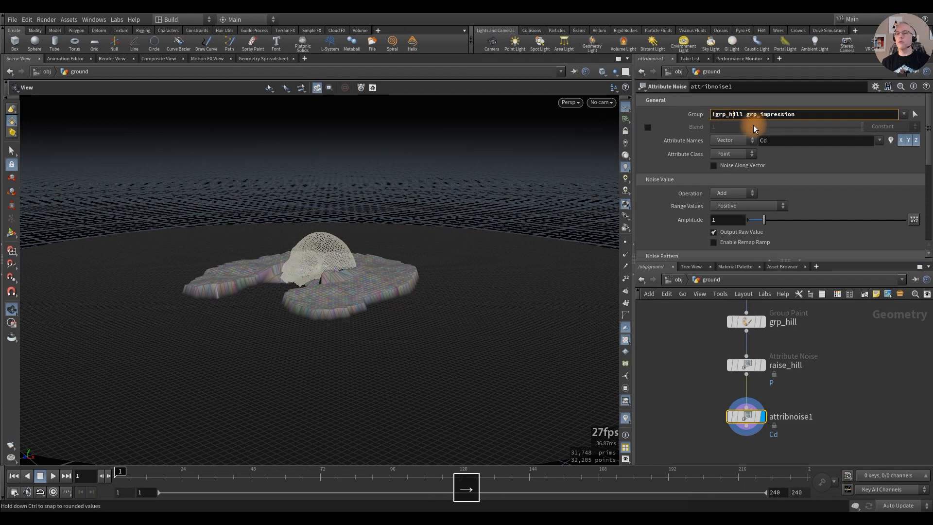
type("!")
key("Return")
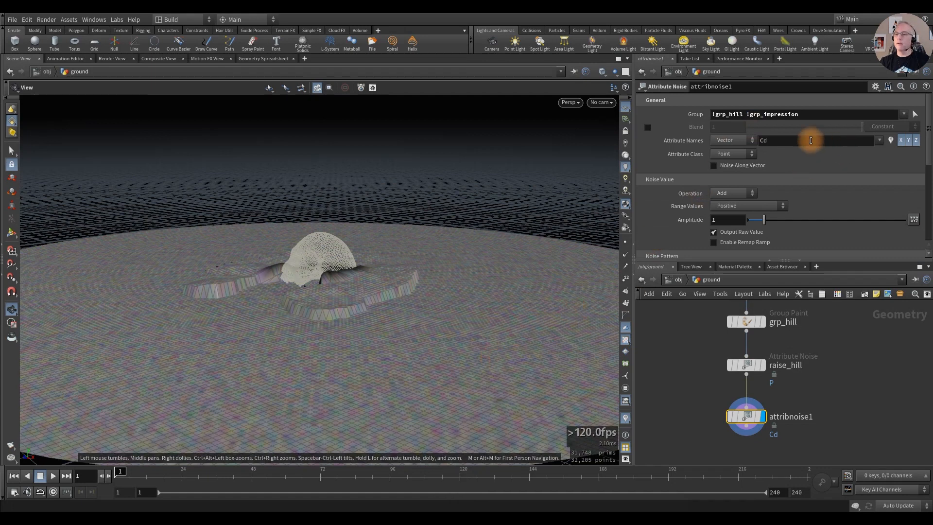
type("P")
key("Return")
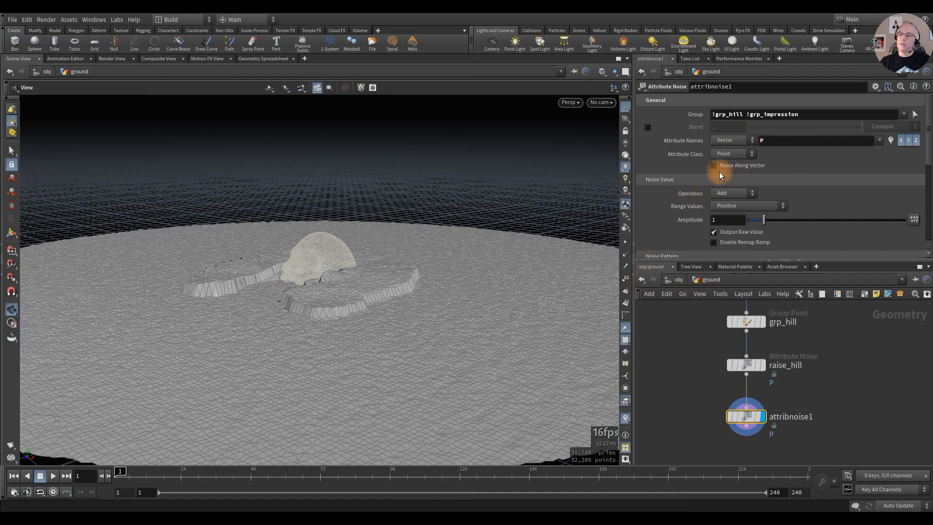
Step: Set the second noise node's Noise Type to Sparse Convolution and its Fractal Type to Terrain
scroll(684, 203, "down", 2)
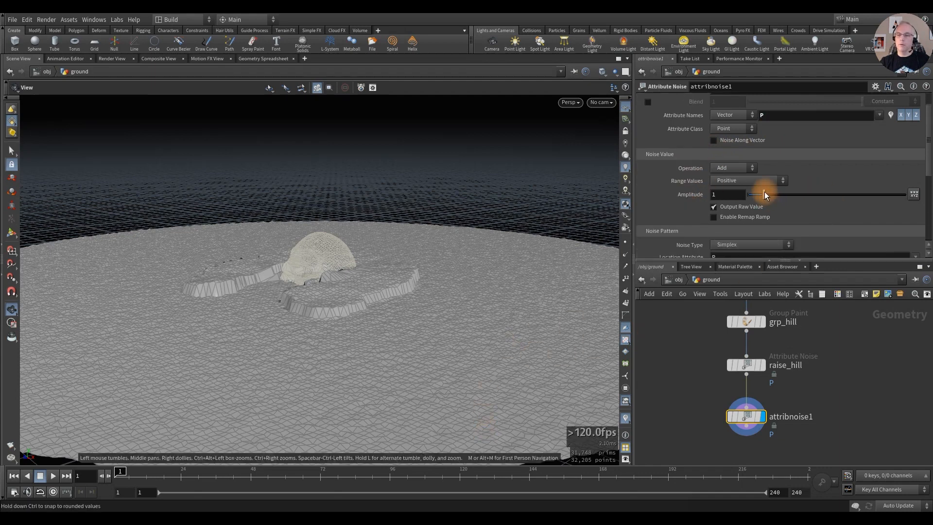
scroll(676, 193, "down", 6)
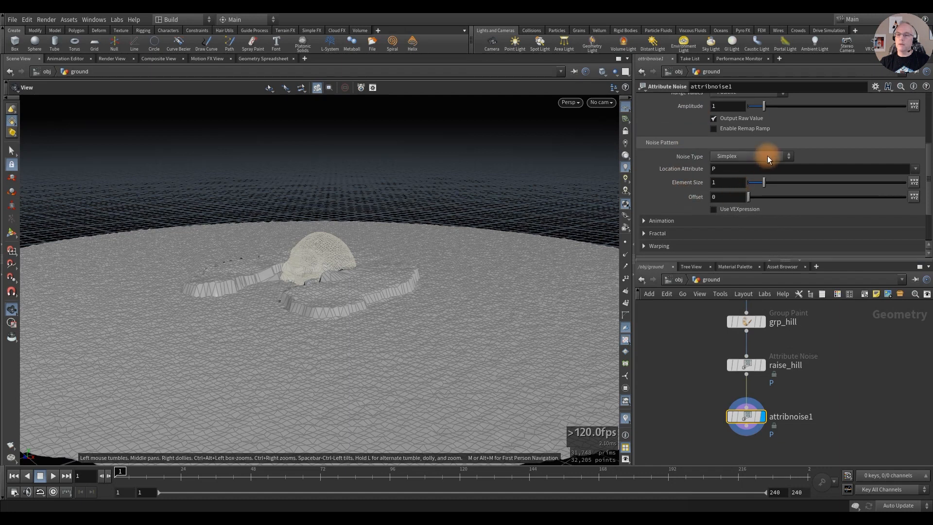
left_click(765, 156)
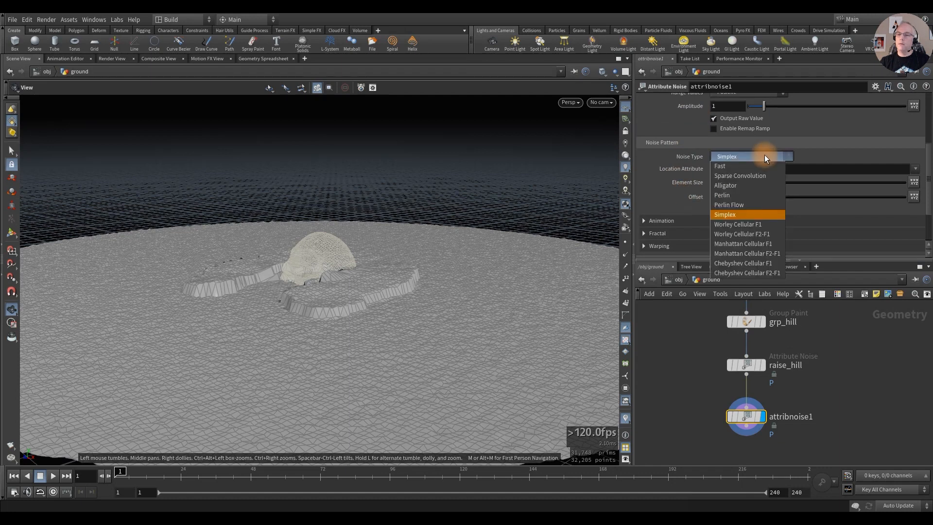
left_click(749, 176)
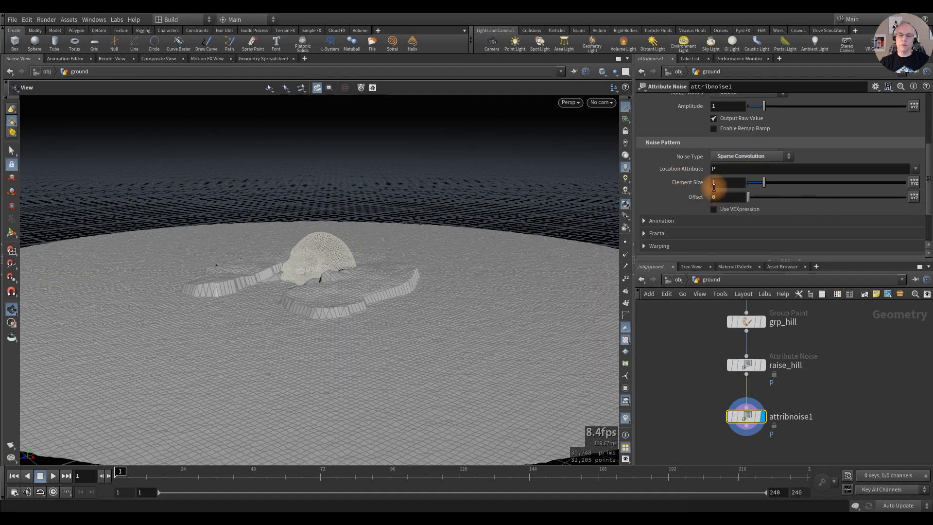
scroll(694, 195, "down", 1)
scroll(695, 197, "down", 2)
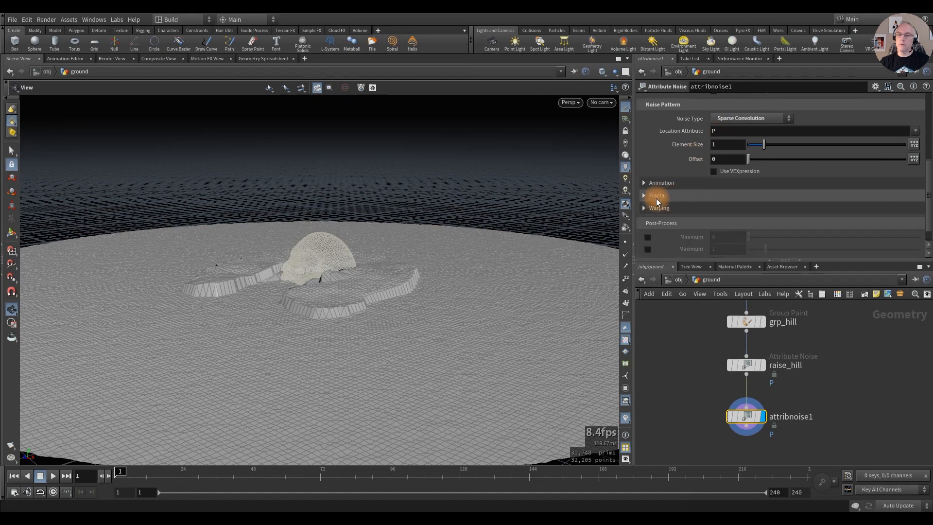
left_click(644, 196)
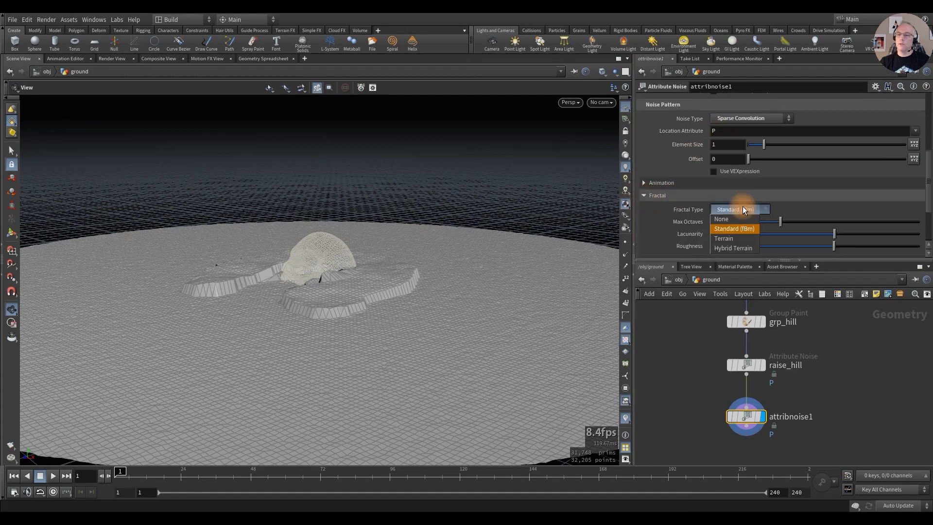
left_click(729, 238)
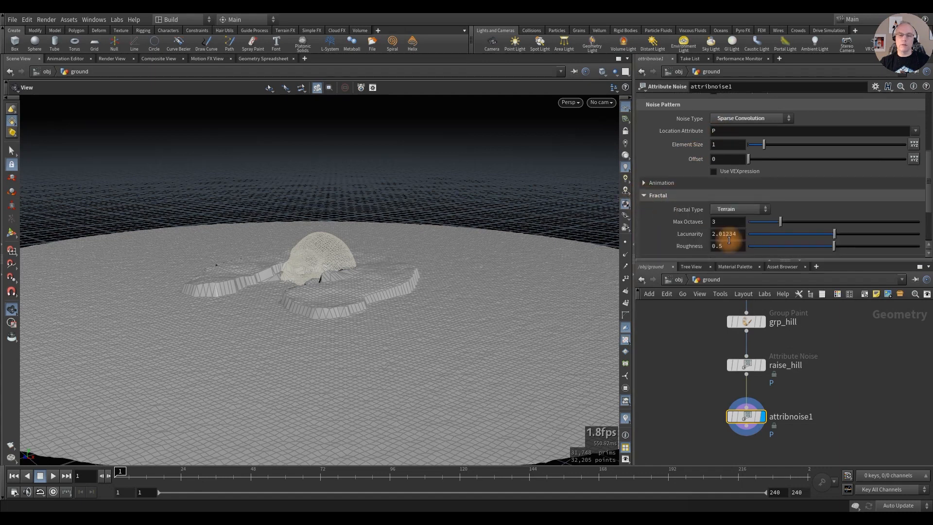
left_click(644, 196)
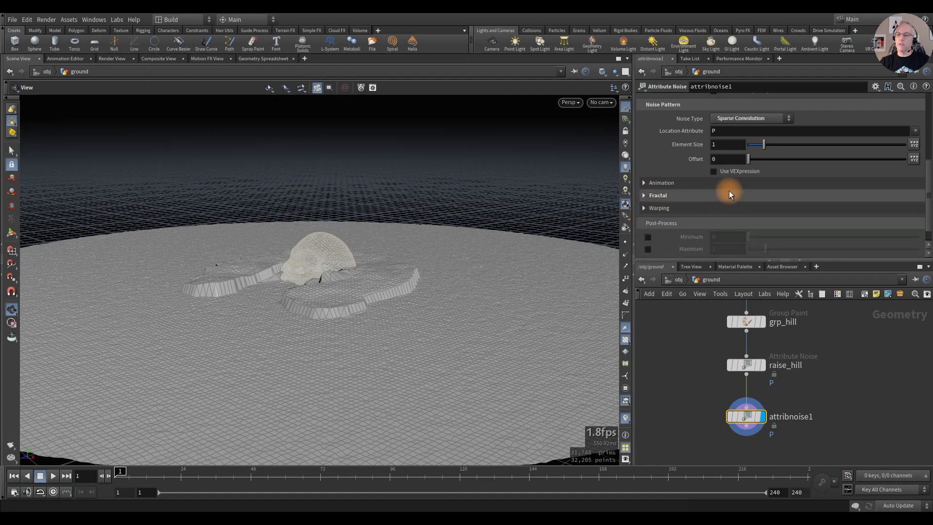
Step: Set the second noise node's Element Size to 5.7 and its Amplitude to 1.33
left_click_drag(765, 145, 839, 144)
scroll(683, 165, "up", 4)
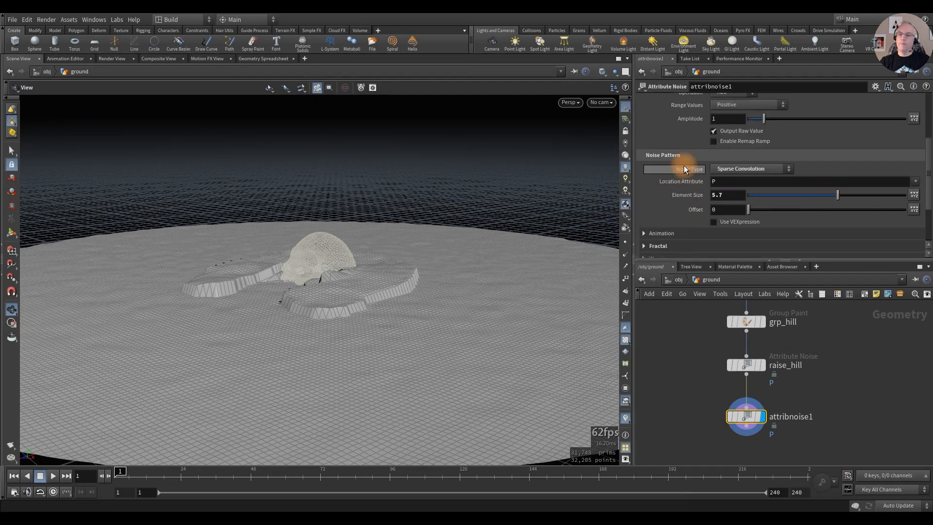
mouse_move(766, 156)
left_mouse_down()
mouse_move(777, 156)
mouse_move(769, 155)
left_mouse_up()
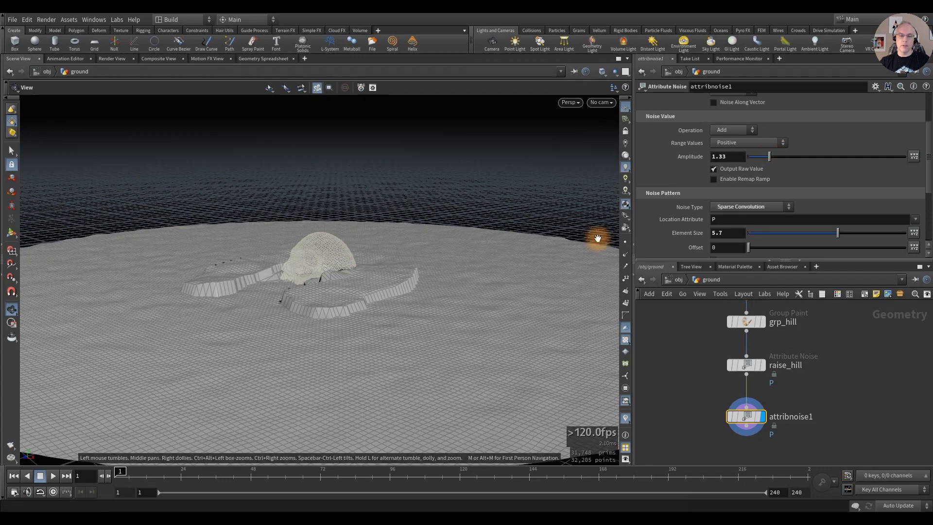
left_click_drag(358, 304, 384, 296, "alt")
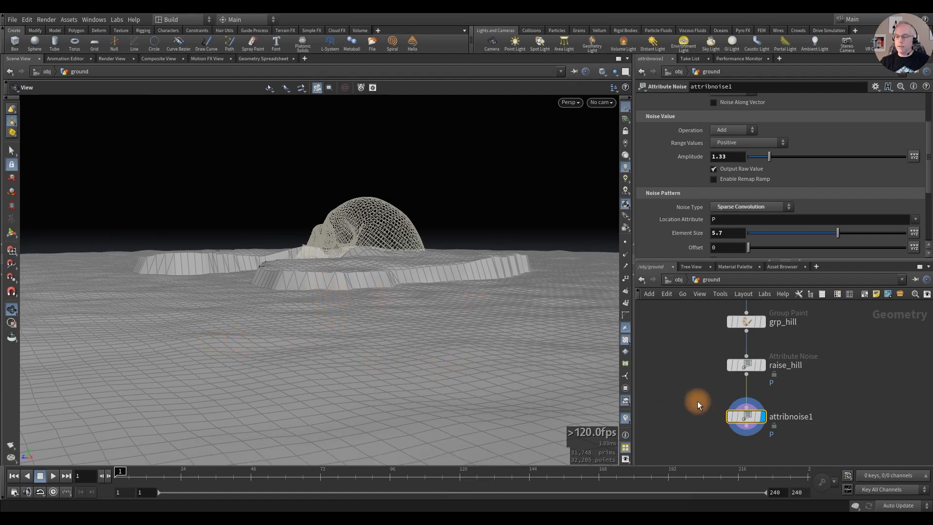
Step: Lay out the network nodes, then add a Smooth node below attribnoise1 and display it
key("l")
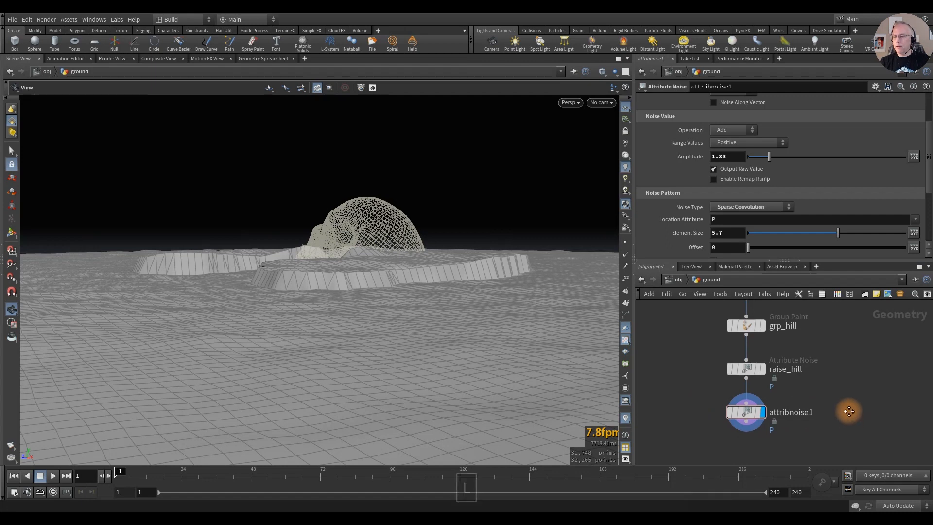
left_click(726, 374)
key("Tab")
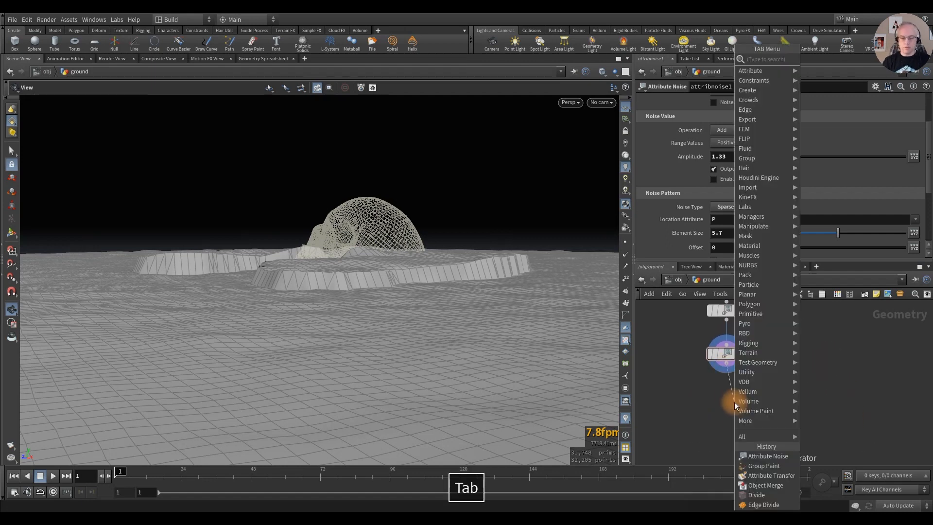
type("smooth")
key("Return")
left_click(733, 401)
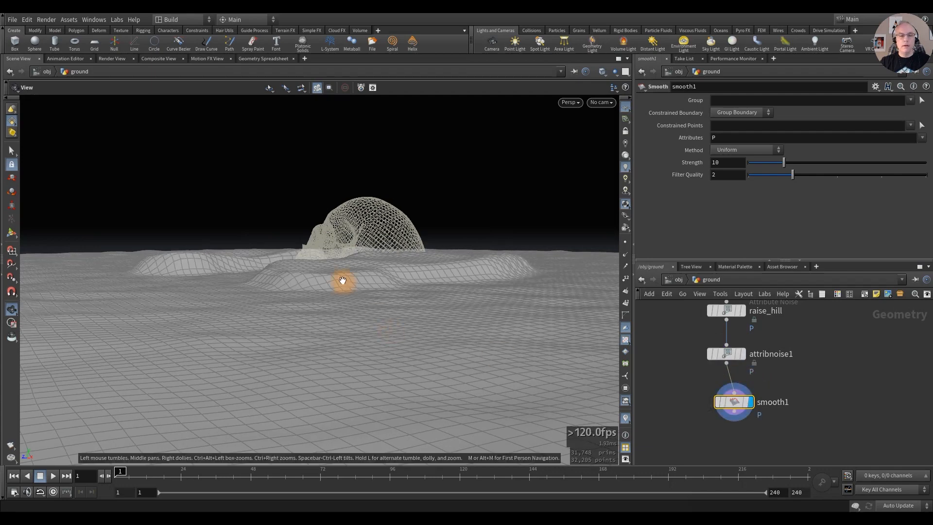
left_click_drag(342, 279, 450, 318, "alt")
Step: Add a UV Unwrap node below smooth1 and display it to show the UV pattern on the whole ground
middle_click_drag(680, 401, 684, 365)
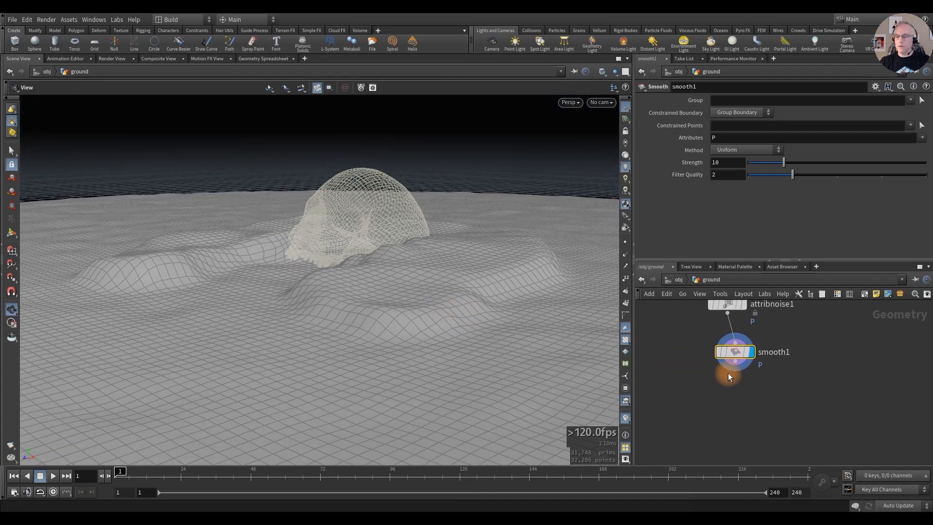
key("Tab")
type("uvun")
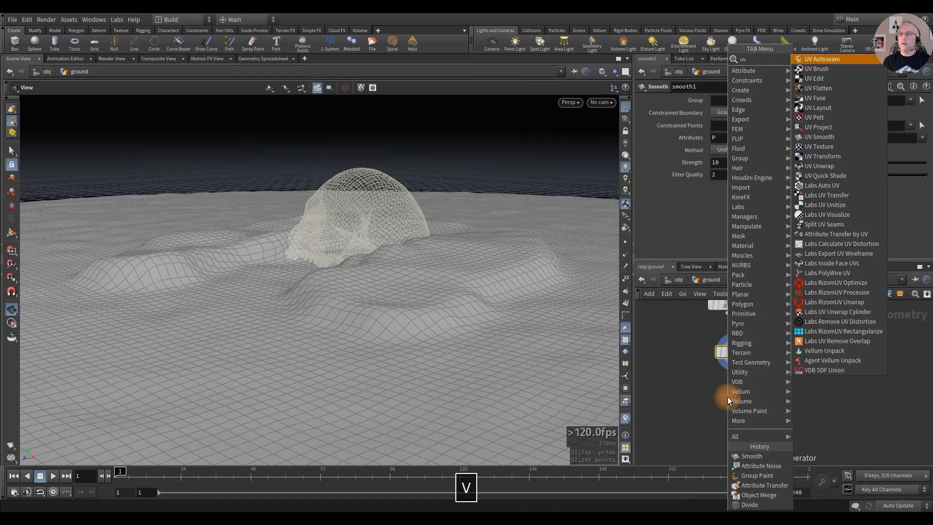
key("Return")
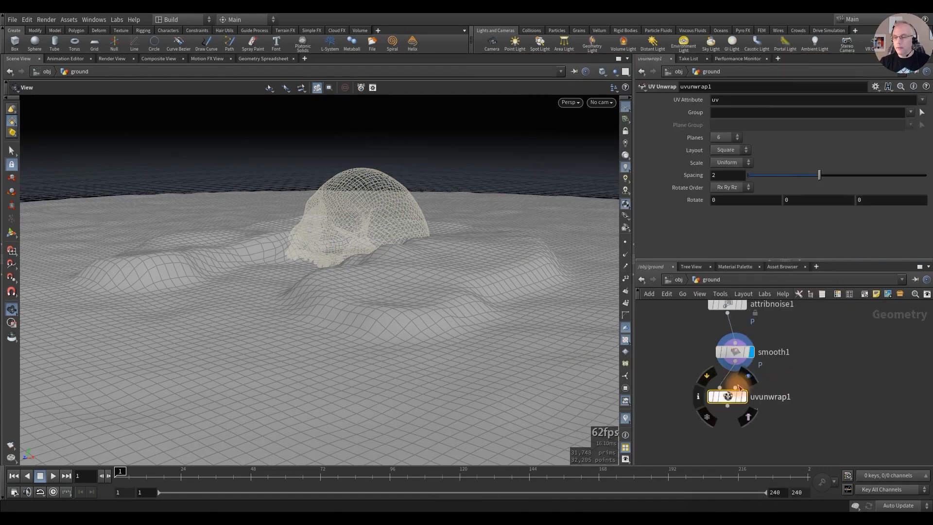
left_click(744, 396)
right_click_drag(427, 308, 219, 319, "alt")
right_click_drag(428, 334, 323, 336, "alt")
middle_click_drag(439, 339, 346, 338, "alt")
left_click_drag(346, 338, 362, 348, "alt")
middle_click_drag(672, 435, 684, 390)
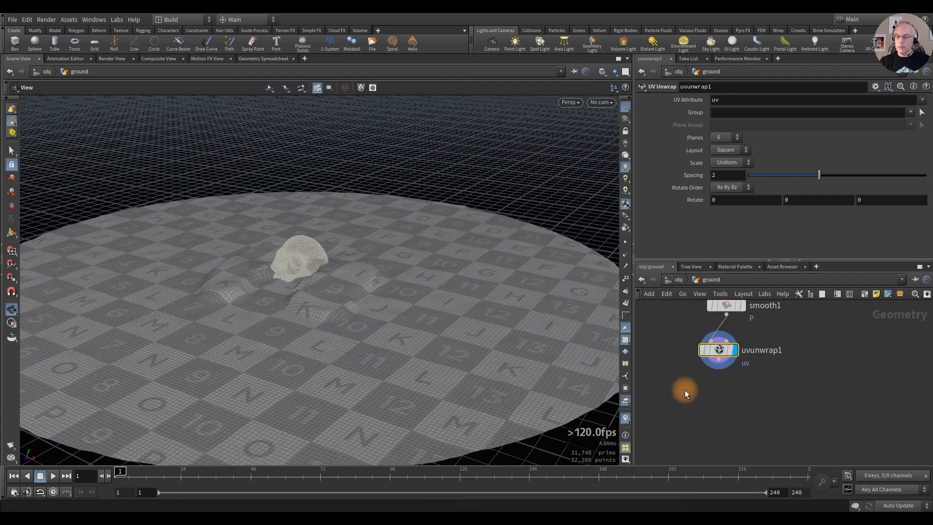
Step: Add a UV Transform node below uvunwrap1 and display it
left_click(720, 361)
key("Tab")
type("uv t")
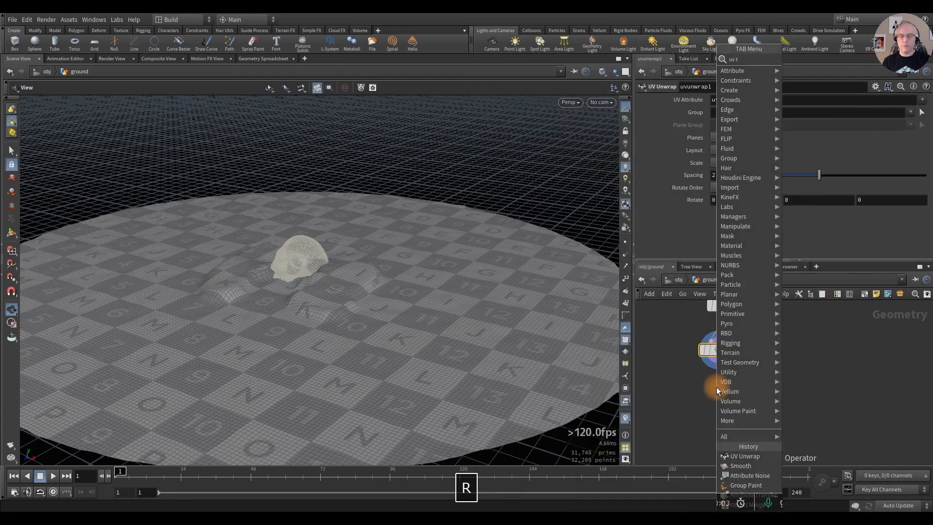
type("ra")
key("Return")
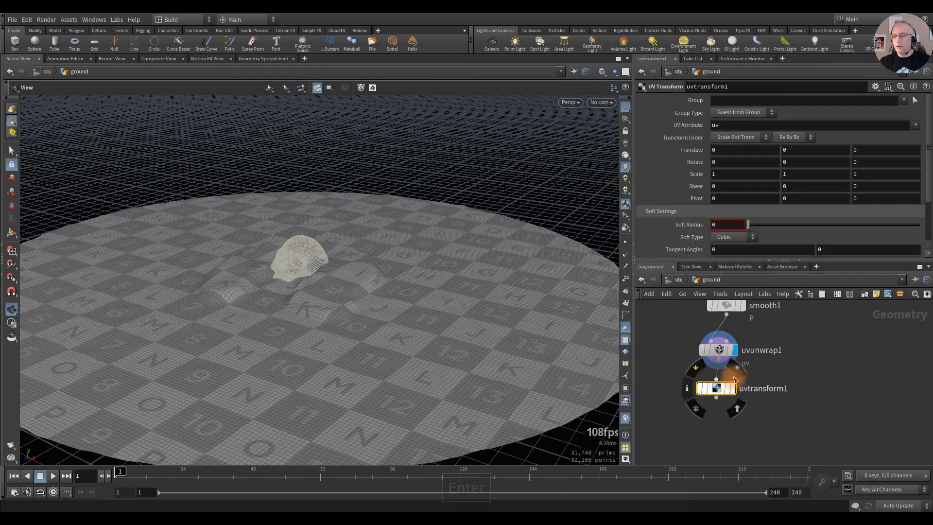
left_click(732, 388)
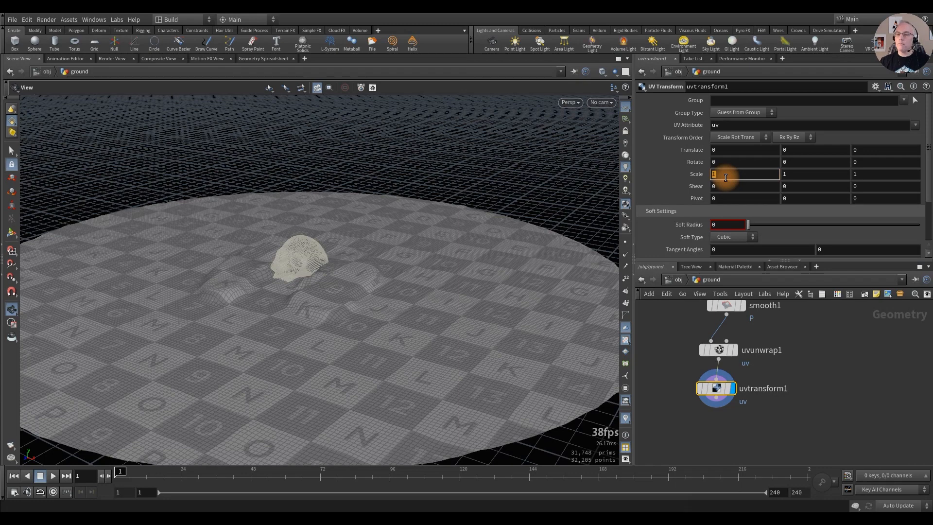
Step: Set the first two Scale values of the UV Transform node to 5 and 5
type("5")
key("Tab")
type("5")
key("Tab")
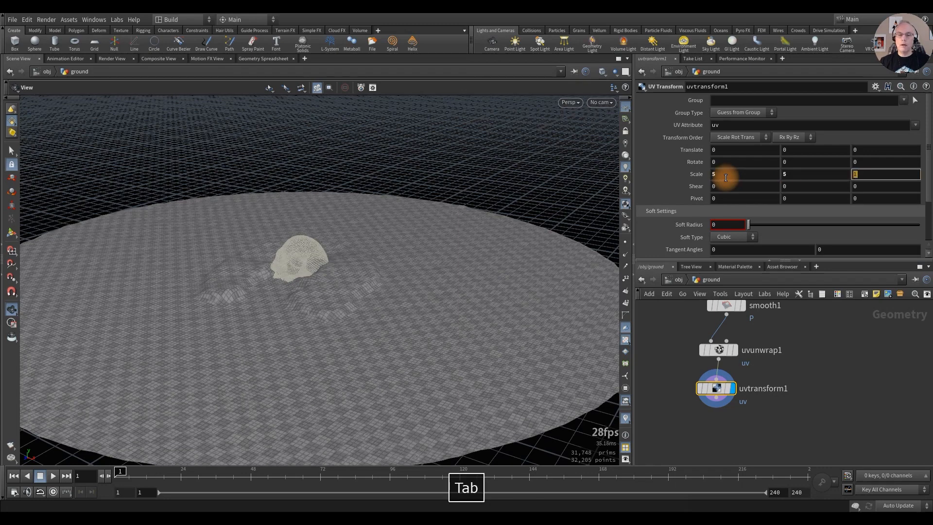
mouse_move(340, 348)
left_mouse_down("alt")
mouse_move(438, 358)
mouse_move(387, 358)
mouse_move(358, 348)
mouse_move(346, 329)
mouse_move(348, 338)
left_mouse_up("alt")
Step: End the chain with a displayed Null node named OUT_ground and lay out the network
key("Tab")
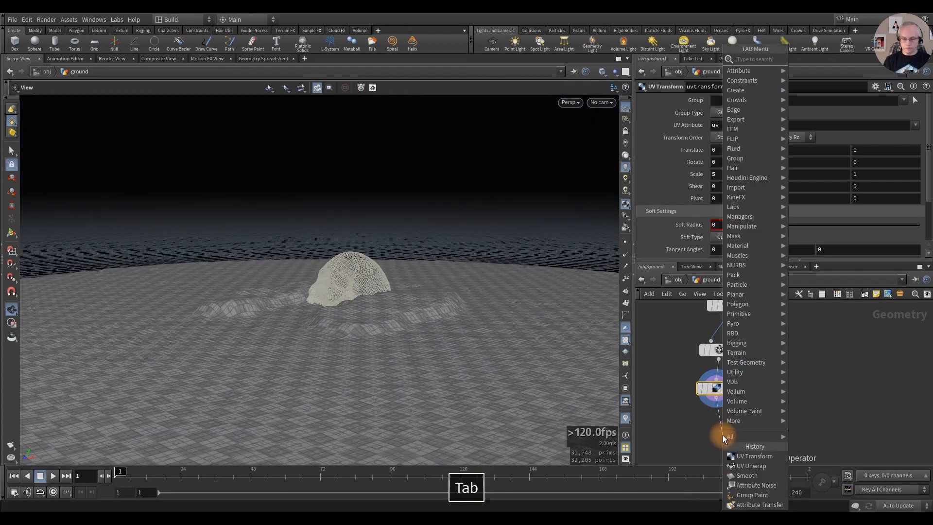
type("null")
key("Return")
key("Return")
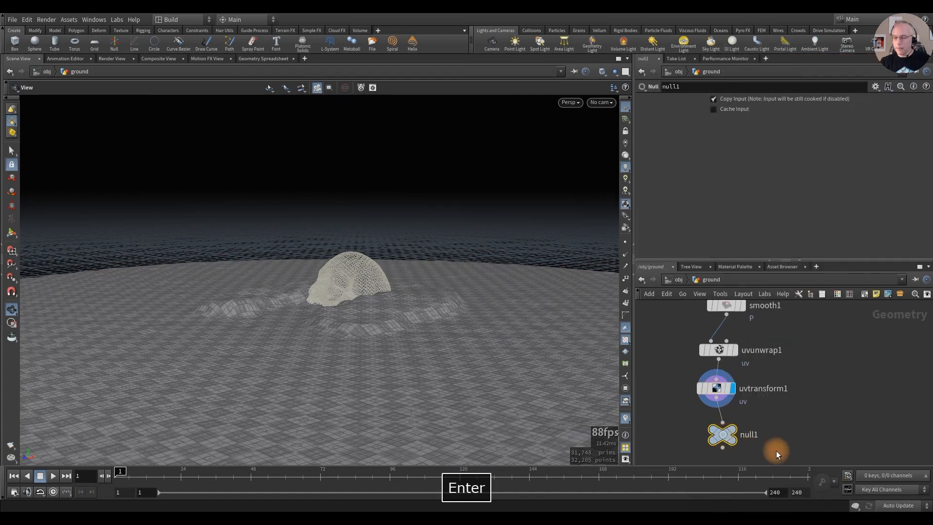
left_click(743, 436)
type("OUT")
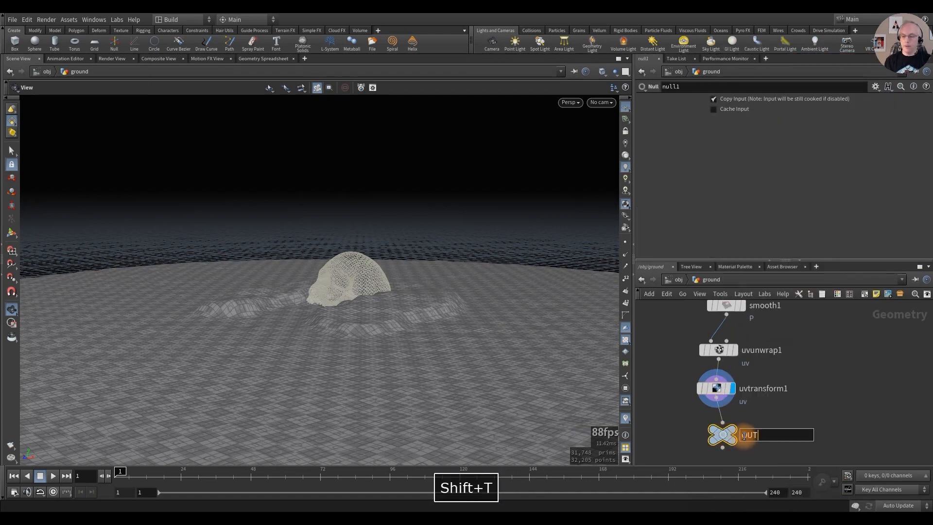
type("_ground")
key("Return")
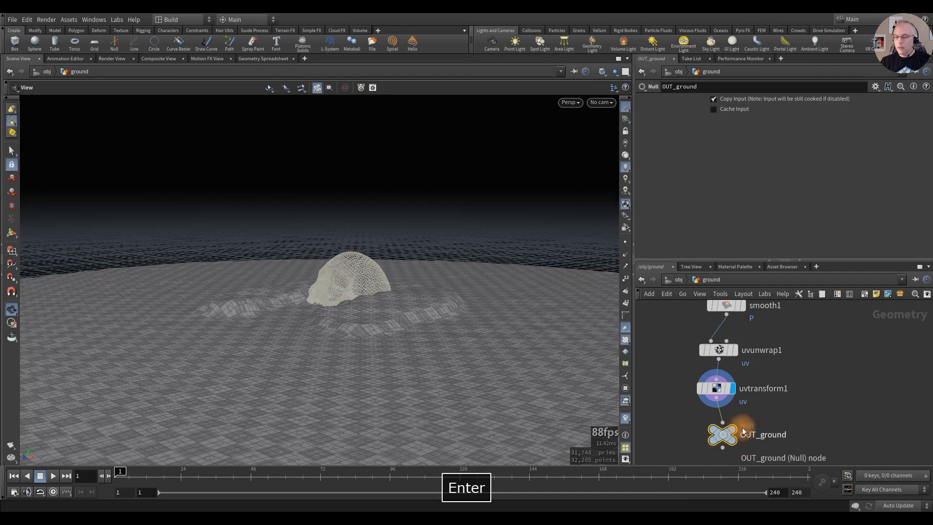
mouse_move(724, 438)
key("h")
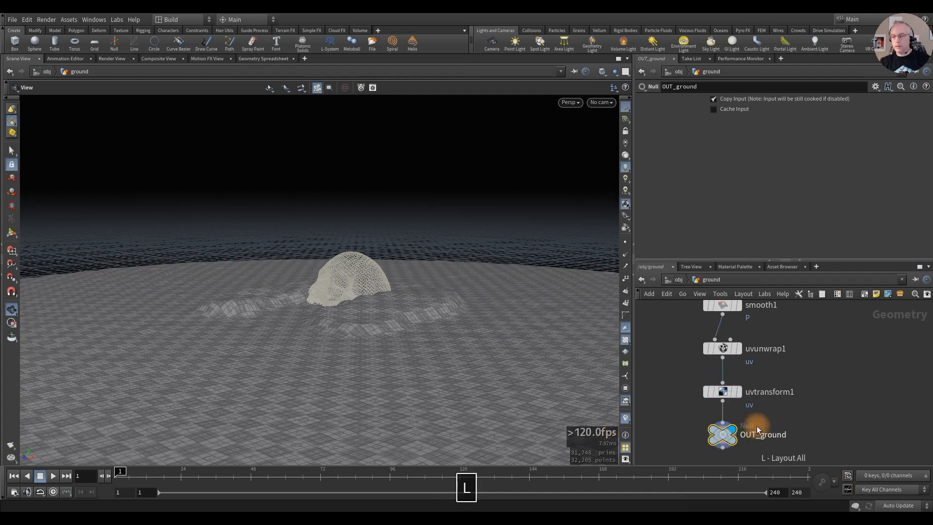
middle_click_drag(762, 396, 732, 391)
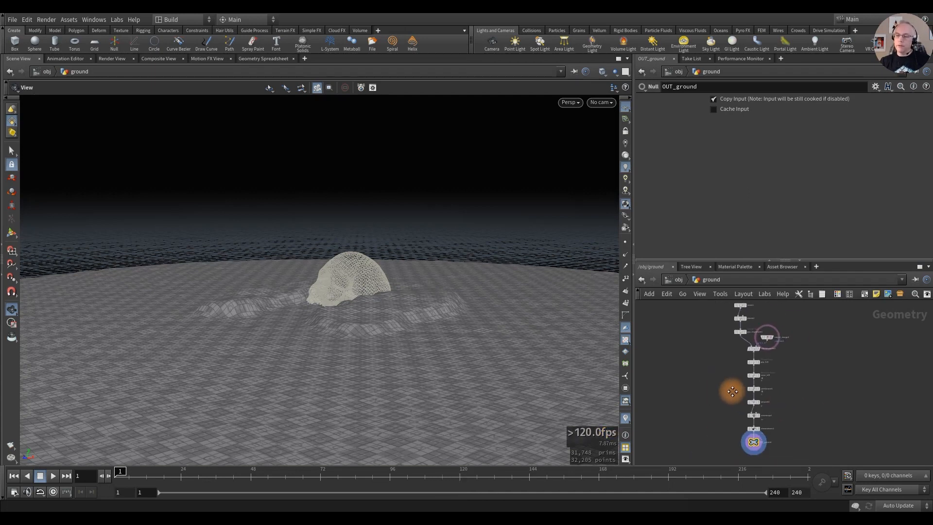
scroll(706, 369, "up", 1)
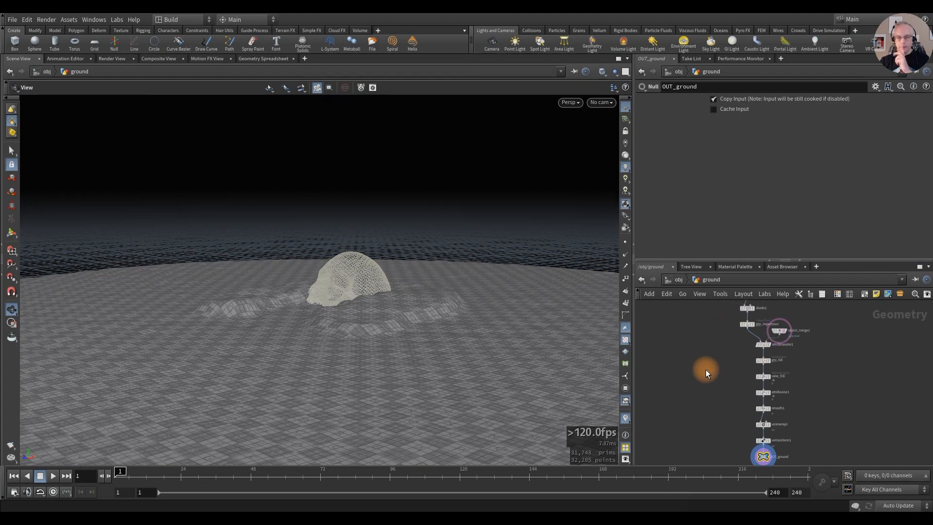
Step: Return to the object level, hide testgeometry_templatebody1 and deselect the ground to view it around the skull
key("u")
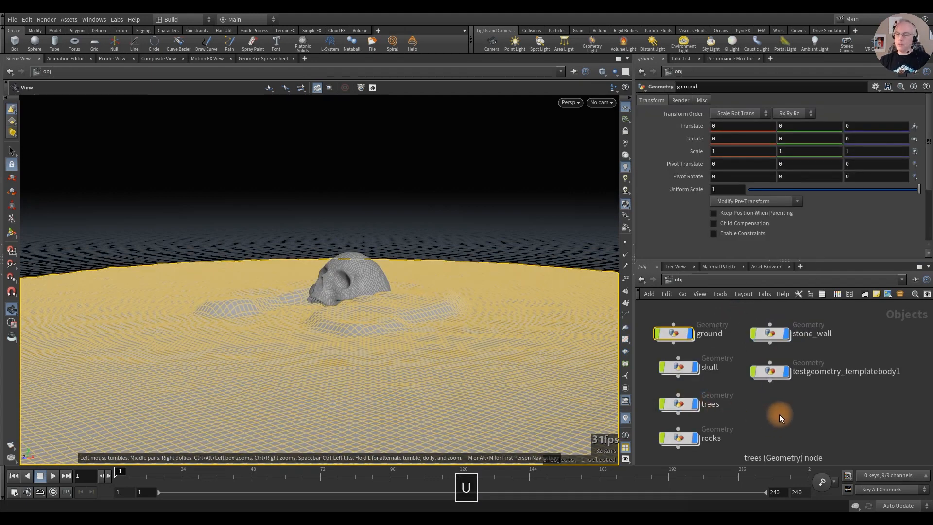
left_click(785, 371)
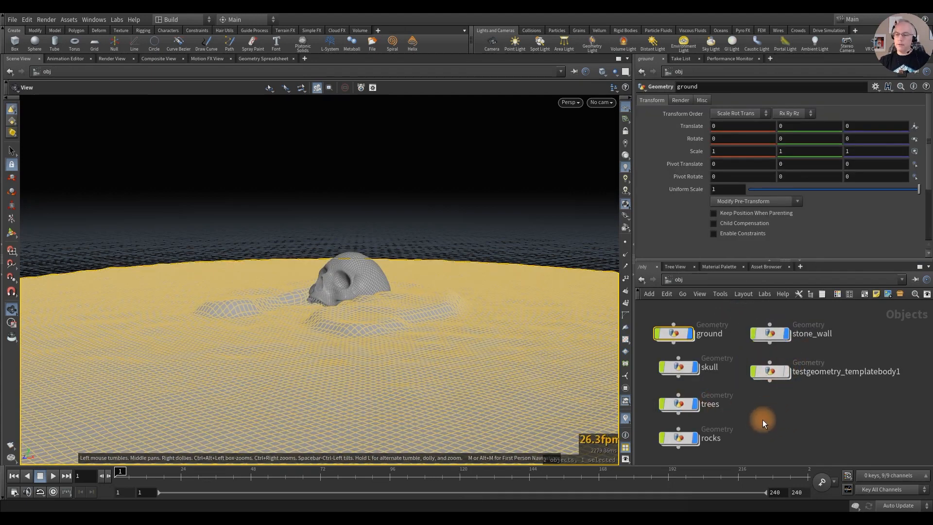
left_click(762, 419)
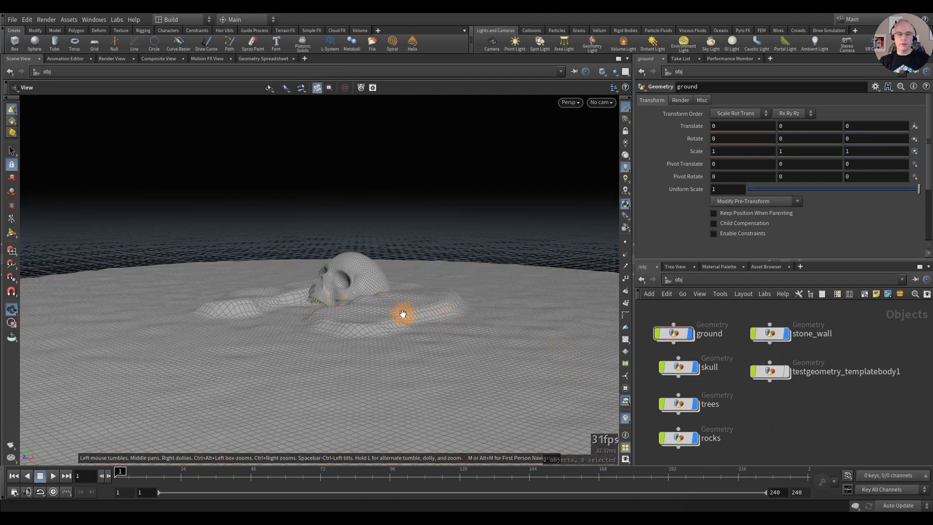
mouse_move(368, 317)
left_mouse_down("alt")
mouse_move(340, 317)
mouse_move(474, 308)
mouse_move(371, 306)
mouse_move(476, 319)
mouse_move(322, 288)
mouse_move(401, 310)
mouse_move(368, 306)
left_mouse_up("alt")
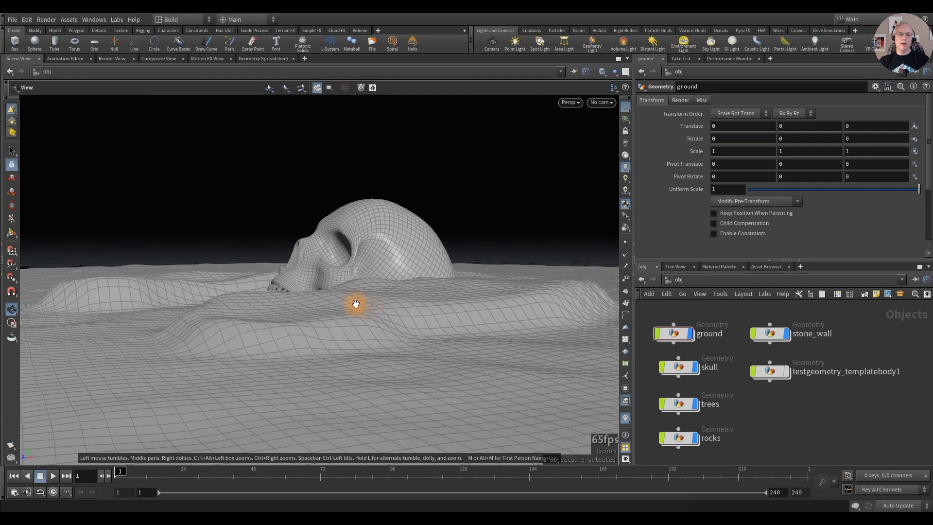
left_click_drag(332, 273, 483, 312, "alt")
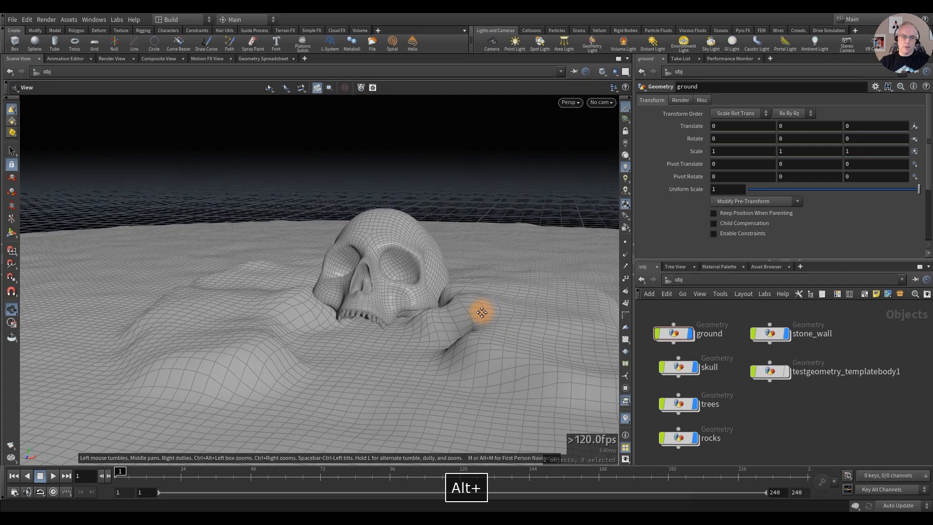
mouse_move(406, 290)
left_mouse_down("alt")
mouse_move(450, 293)
mouse_move(409, 294)
left_mouse_up("alt")
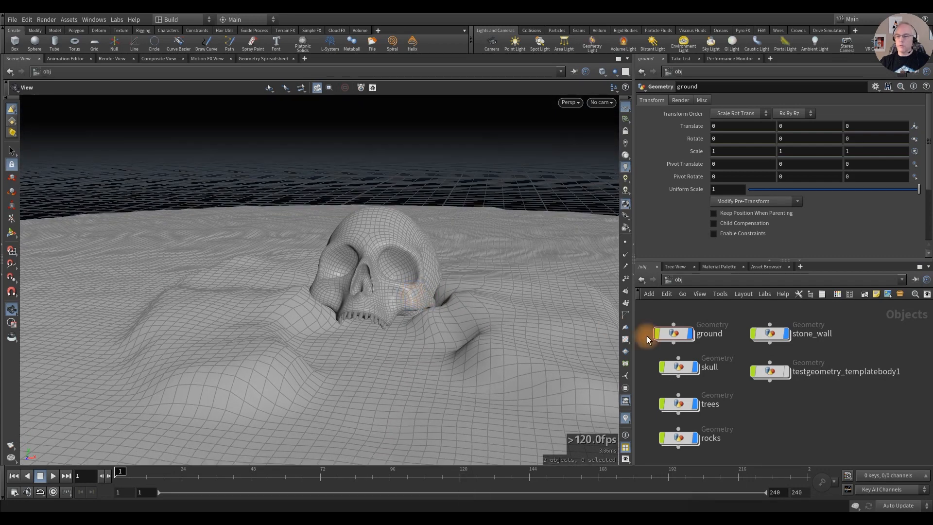
Step: Go inside the skull object's network and show the other objects ghosted in the viewport
left_click(678, 368)
key("i")
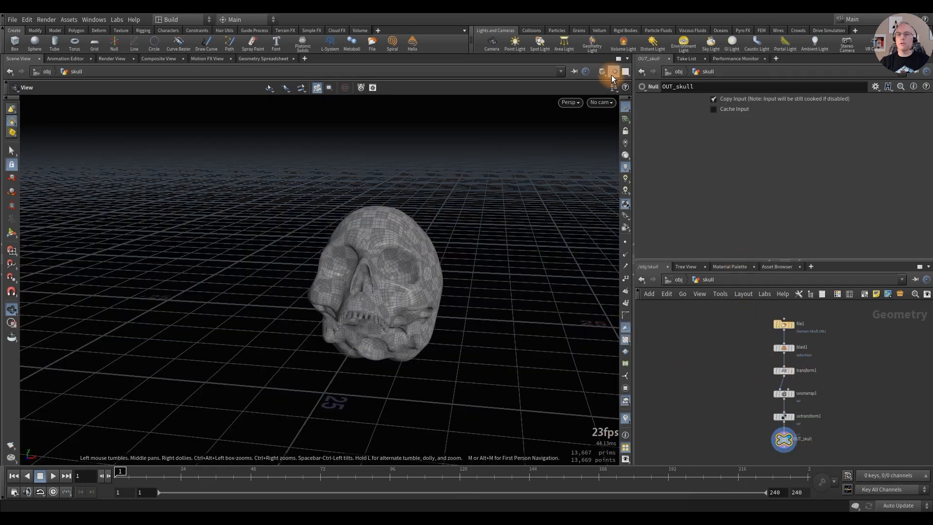
left_click(613, 88)
left_click(620, 93)
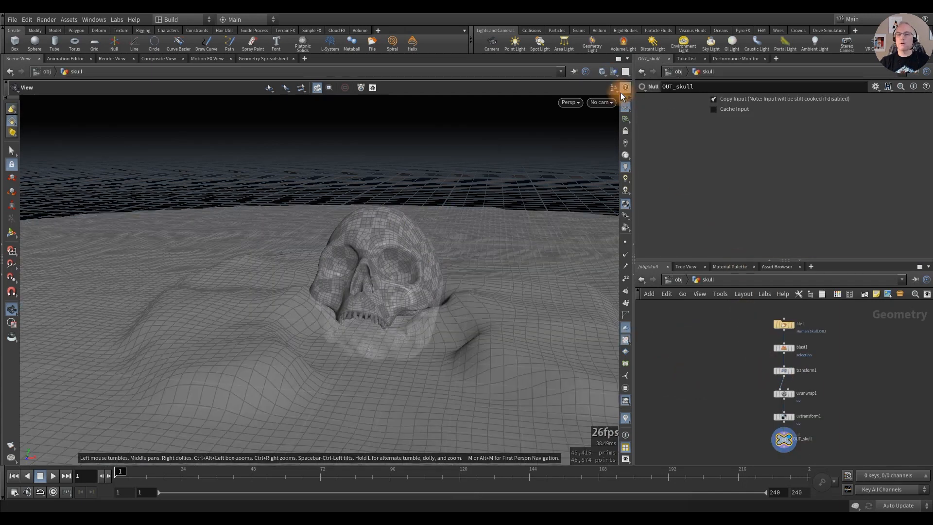
Step: Set the Y rotation of the skull's transform1 node to 20 and check the skull's new orientation against the ground
left_click(787, 375)
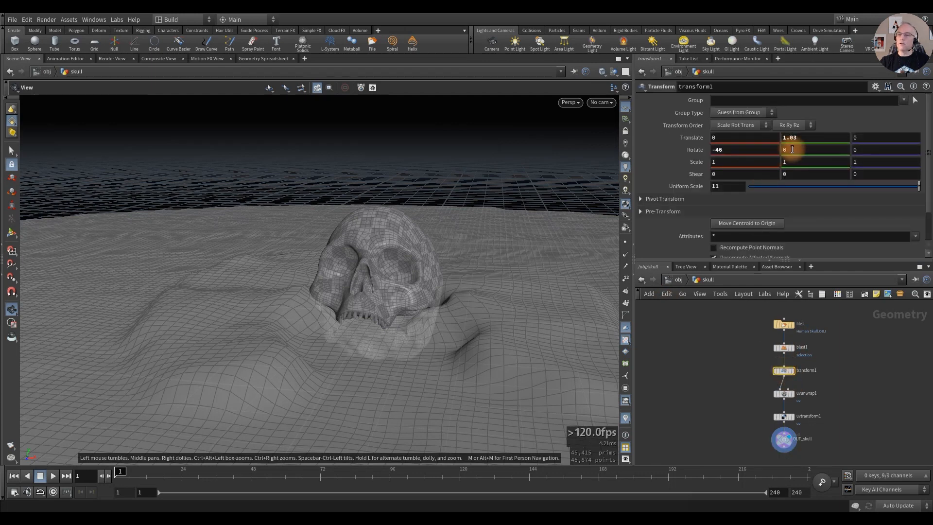
middle_click_drag(792, 151, 877, 138)
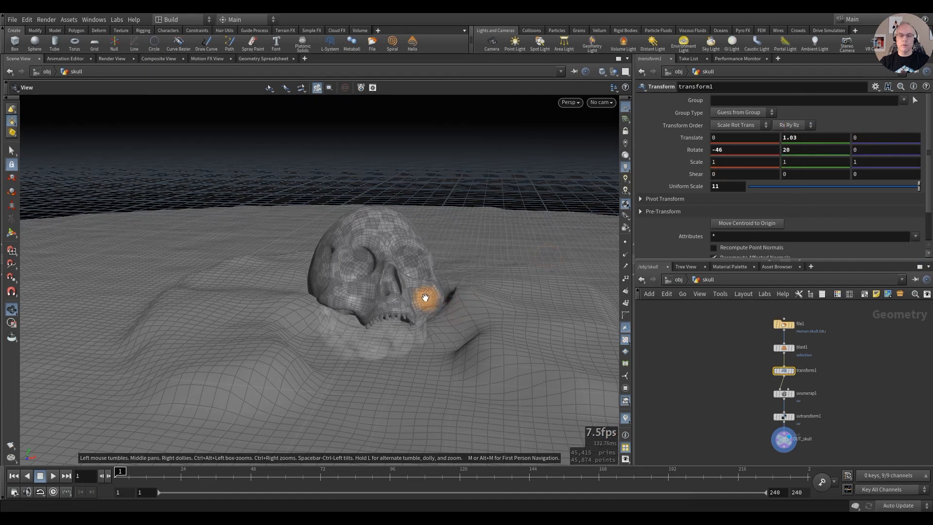
left_click_drag(425, 297, 330, 296, "alt")
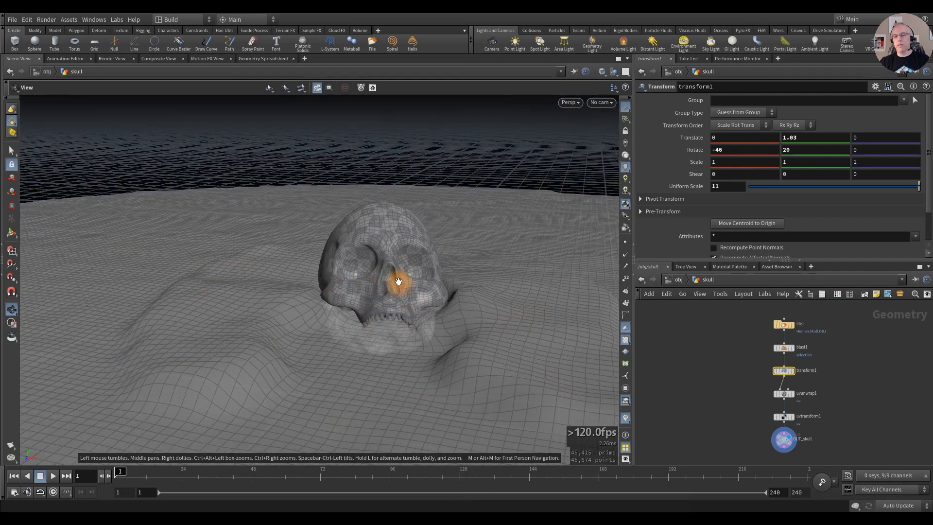
left_click_drag(398, 280, 377, 283, "alt")
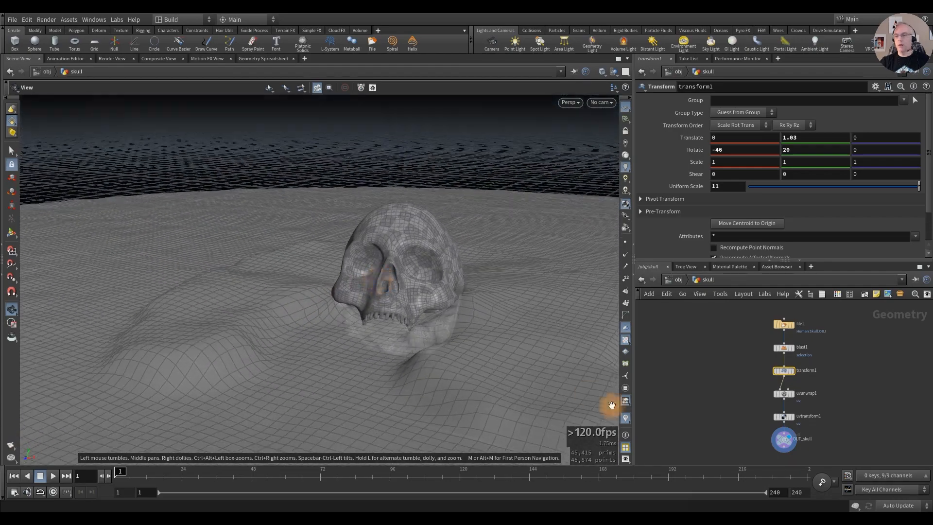
Step: Return to the object level and examine how the turned skull sits in the ground from several sides
key("u")
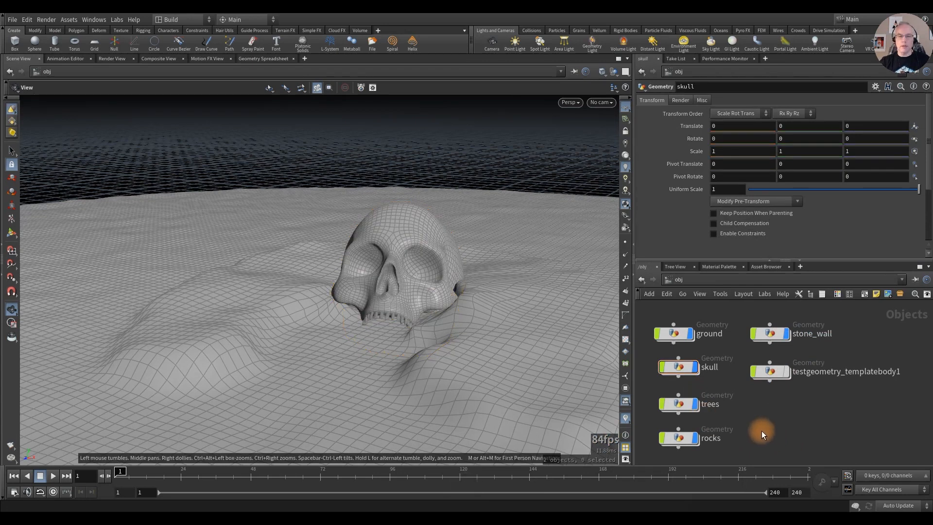
left_click_drag(439, 291, 418, 297, "alt")
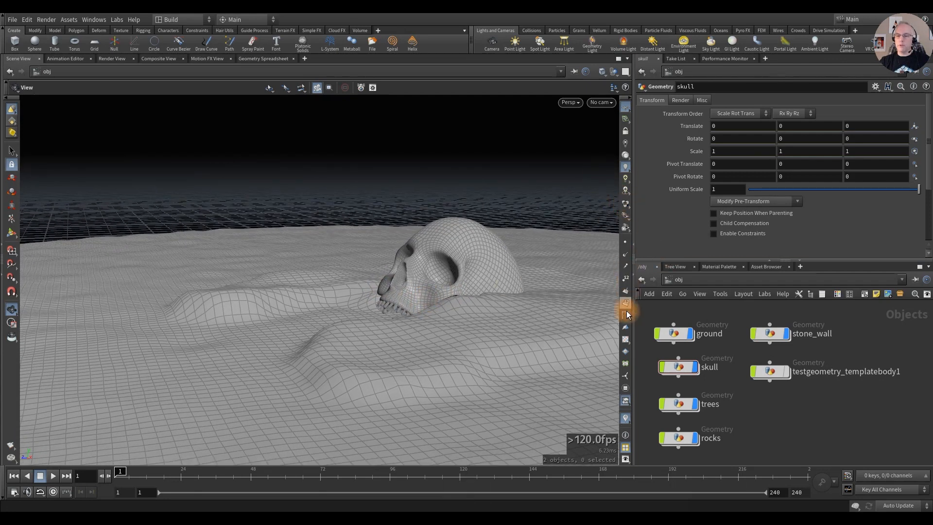
left_click(624, 339)
left_click(625, 339)
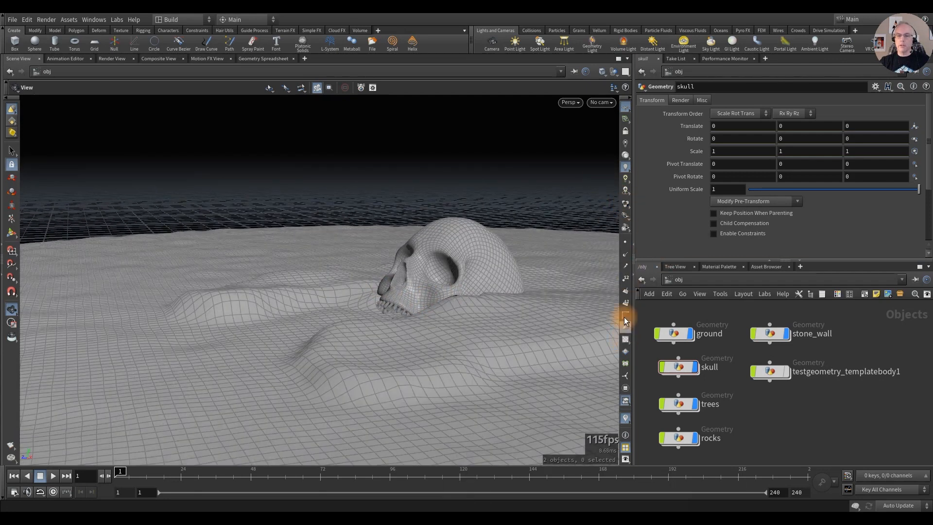
left_click(625, 203)
left_click_drag(444, 291, 393, 285, "alt")
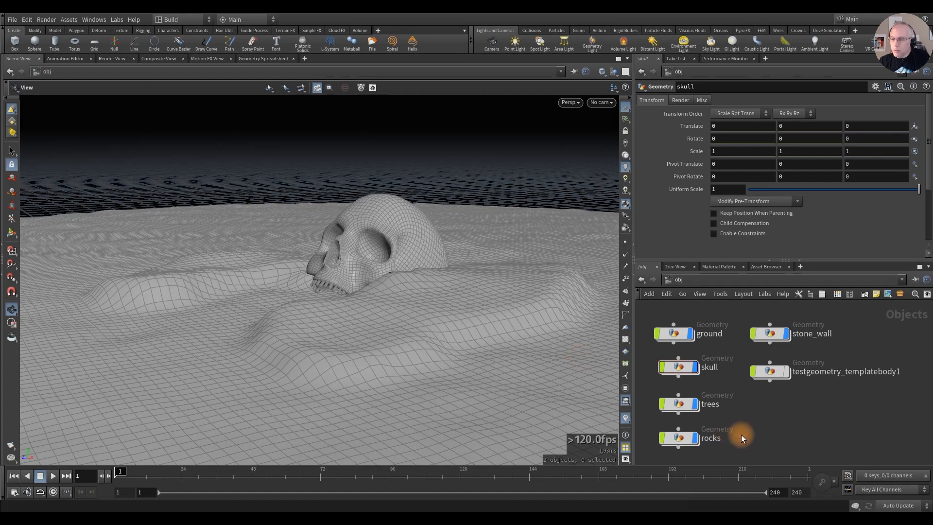
Step: Go inside the trees object and add an Object Merge node to its empty network
mouse_move(682, 423)
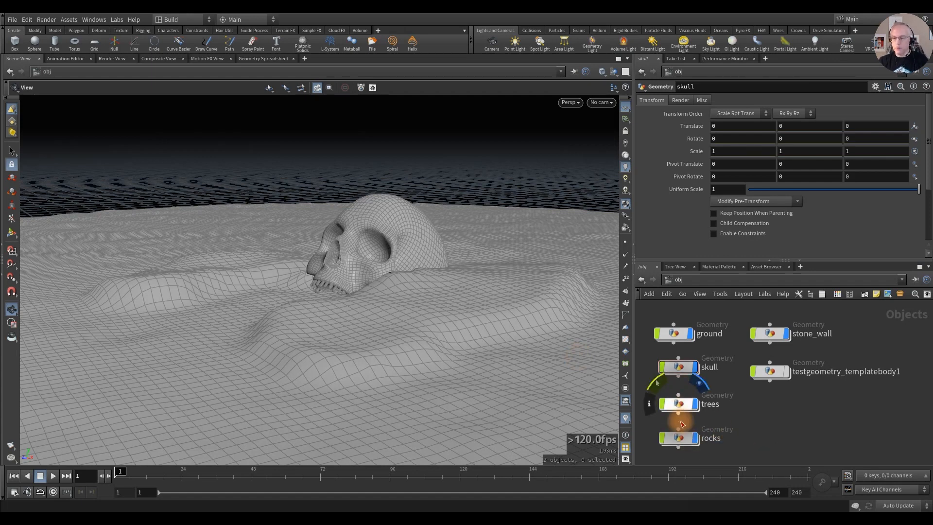
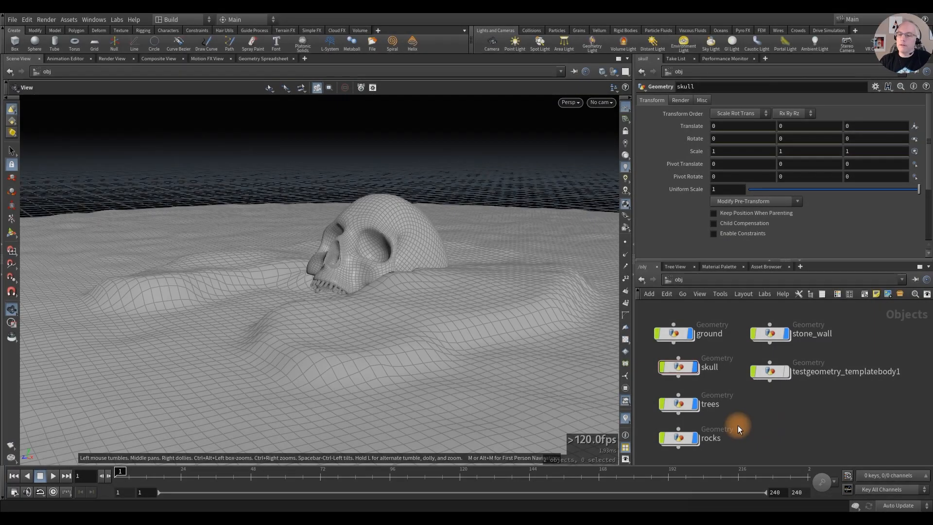
left_click(683, 404)
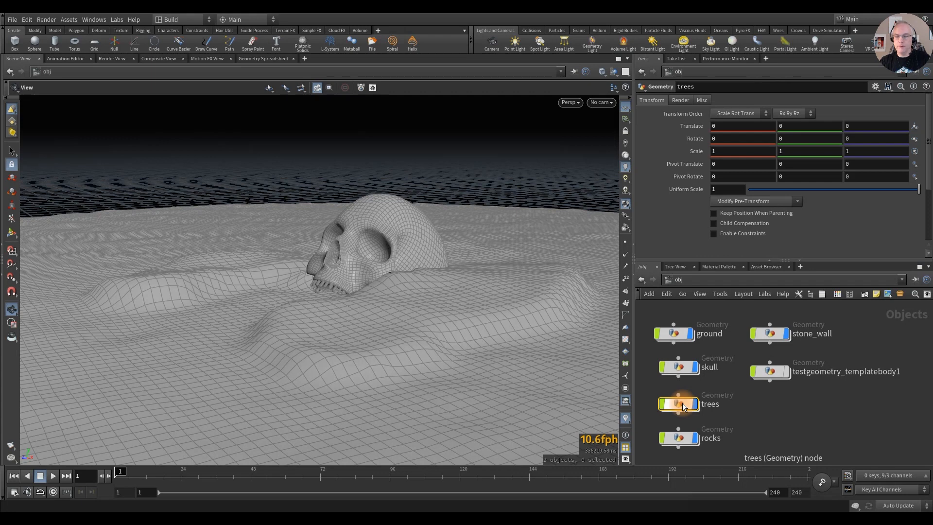
key("i")
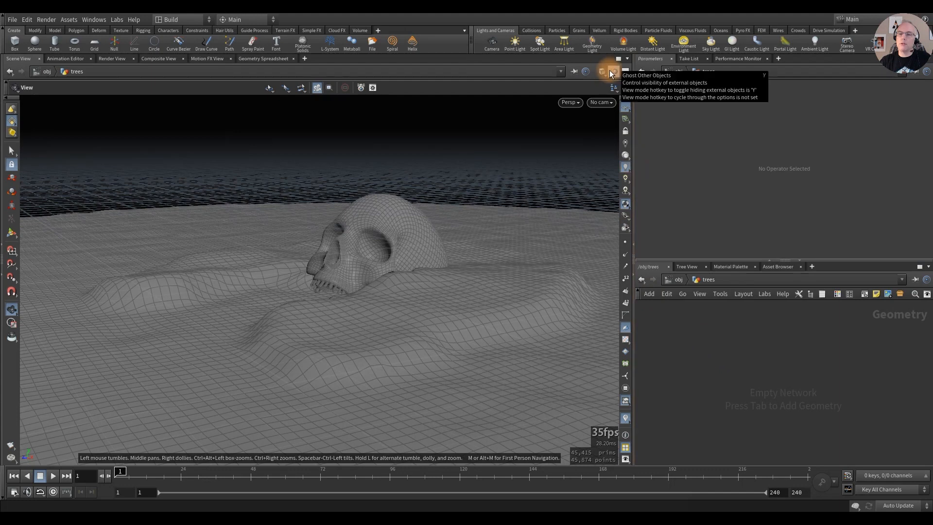
key("Tab")
type("obj")
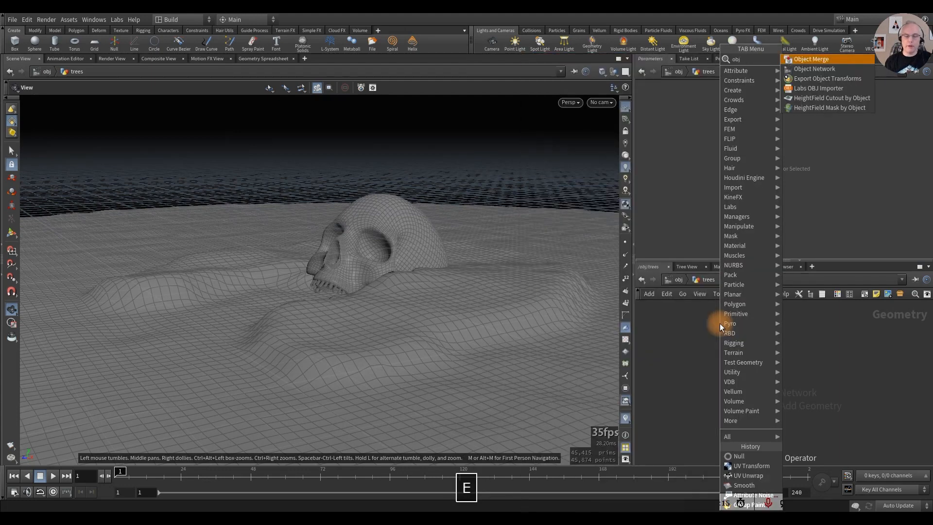
type("ect")
key("Return")
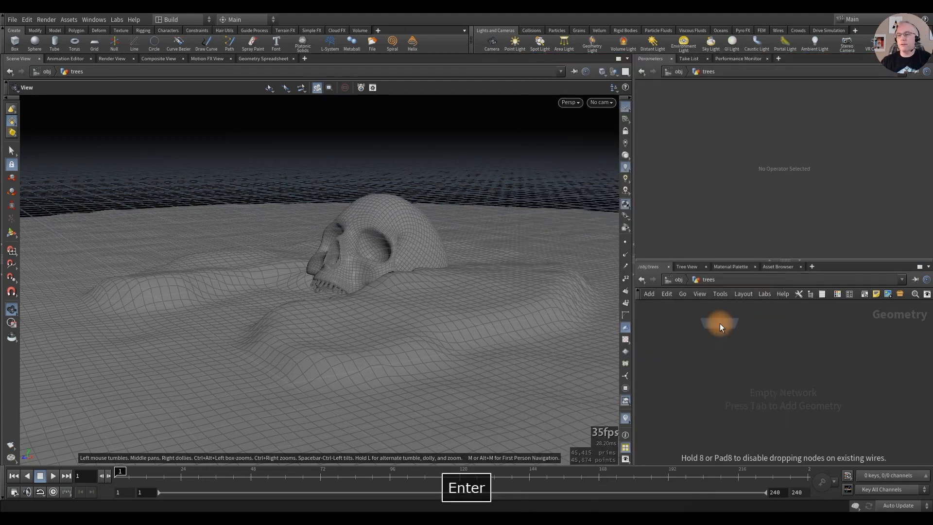
left_click(785, 351)
Step: Set Object 1 of the Object Merge to /obj/ground and hide the other objects in the viewport
left_click(908, 125)
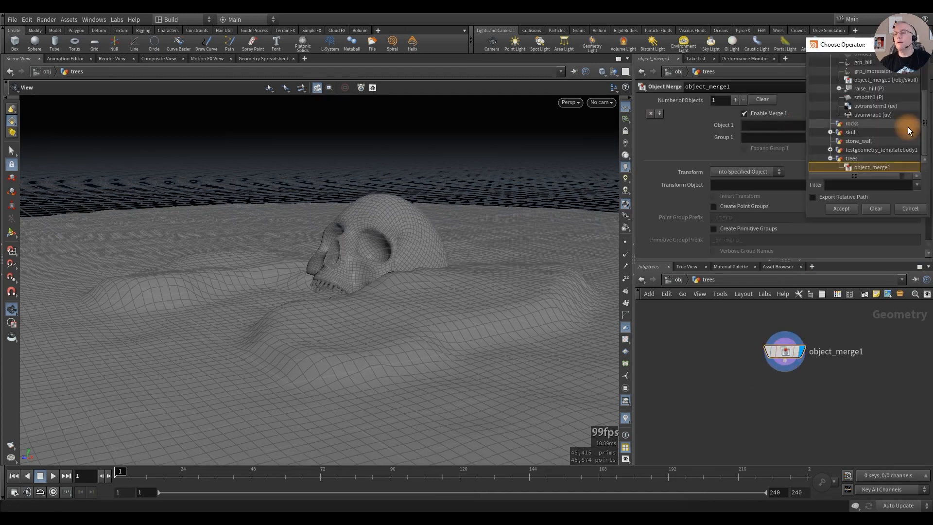
scroll(862, 139, "up", 3)
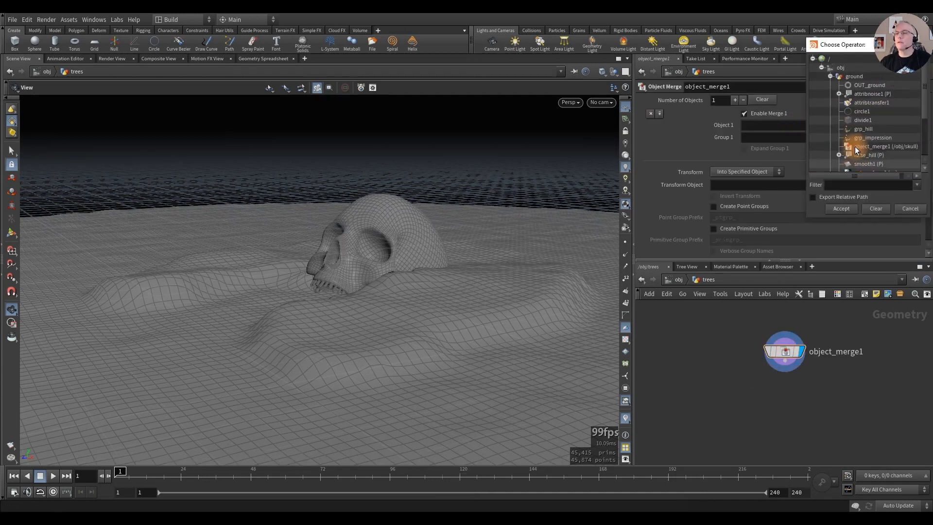
left_click(858, 77)
left_click(839, 207)
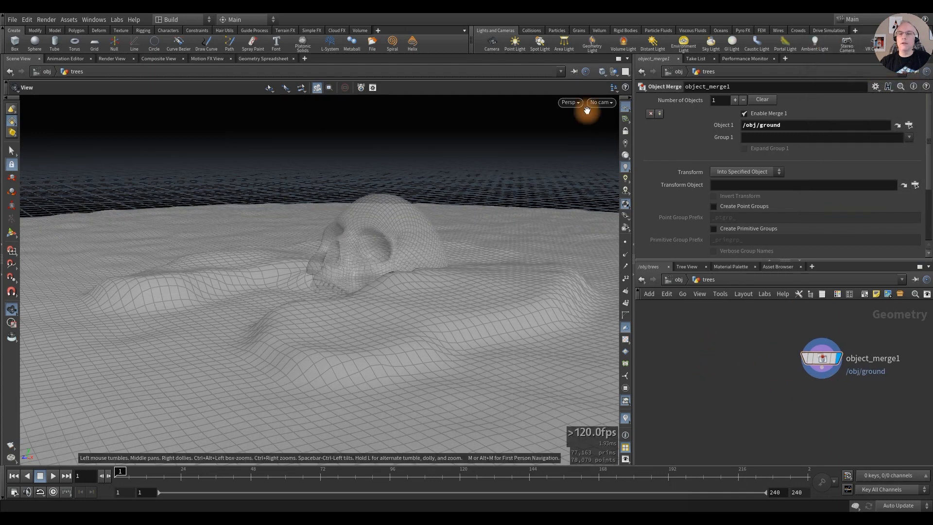
left_click(612, 72)
left_click(630, 101)
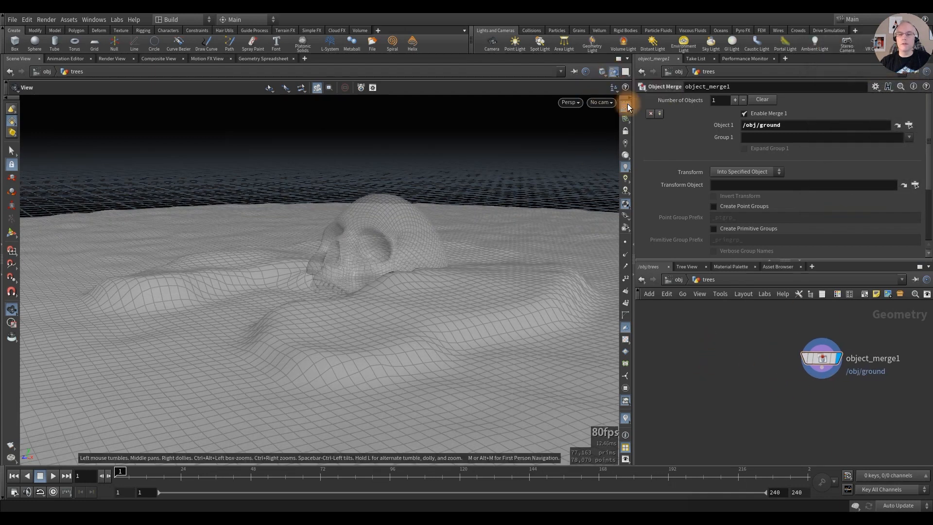
Step: Add a Labs Quick Basic Tree node beside the ground's Object Merge and display it
middle_click_drag(739, 347, 743, 369)
scroll(757, 361, "down", 1)
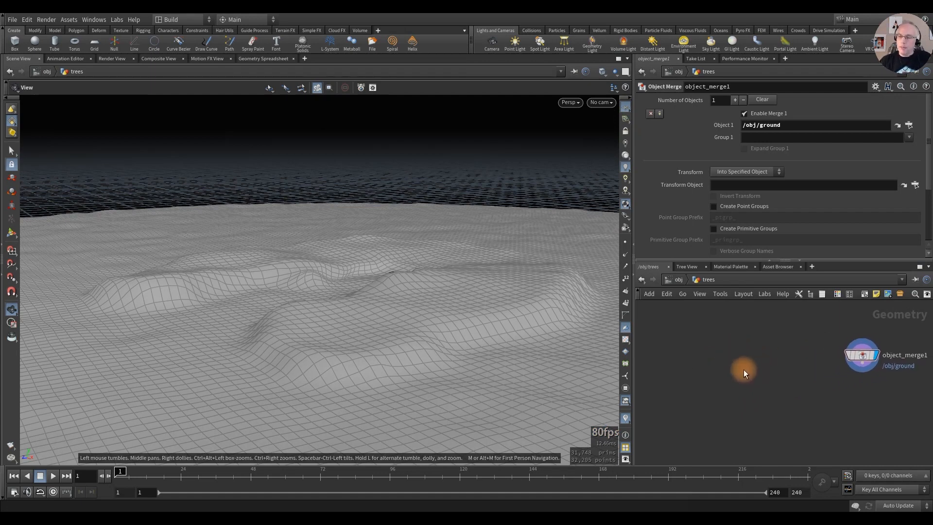
key("Tab")
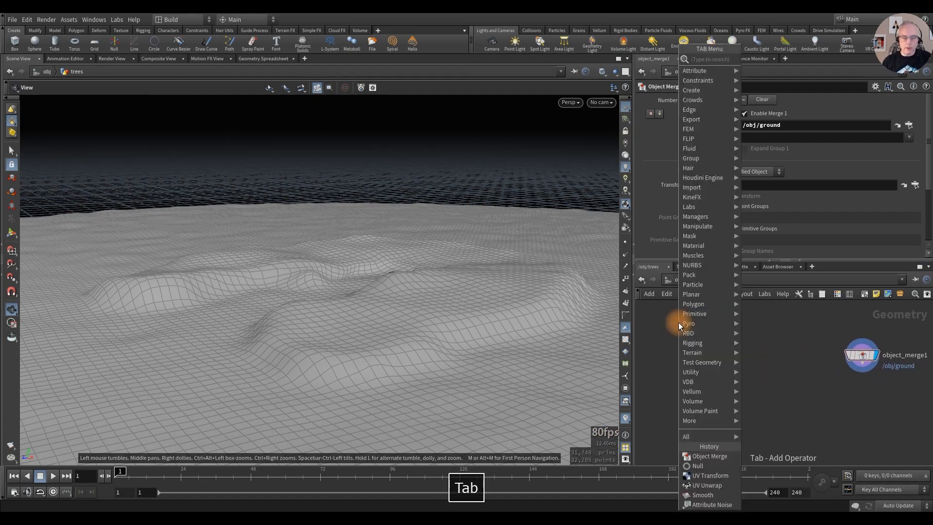
type("labs")
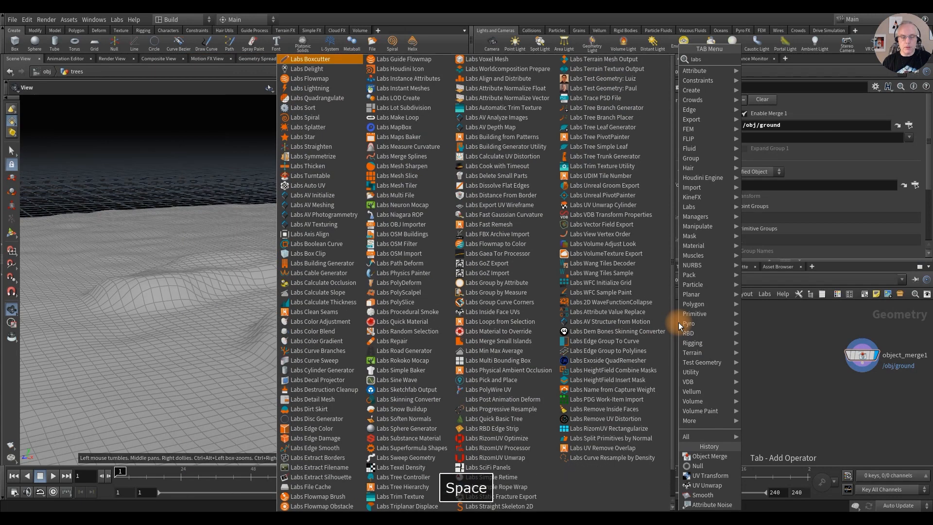
type(" quic")
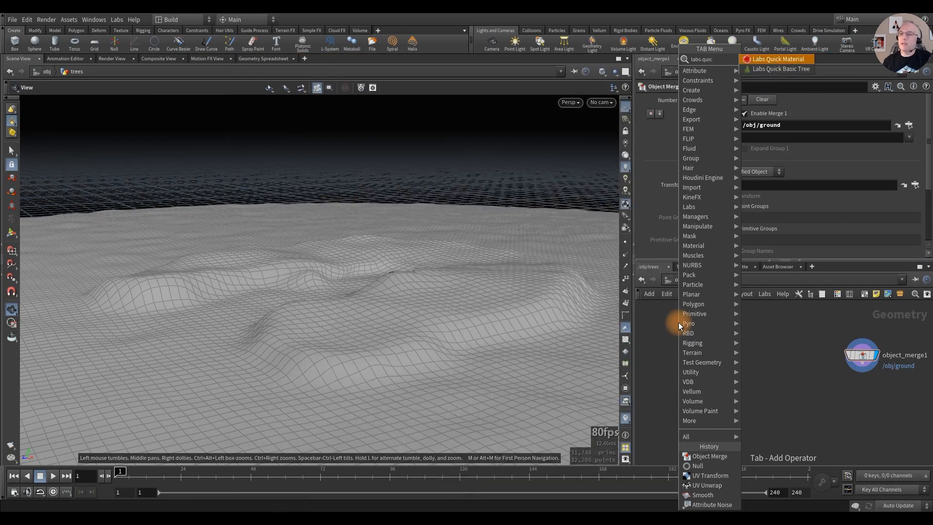
type("k")
key("Return")
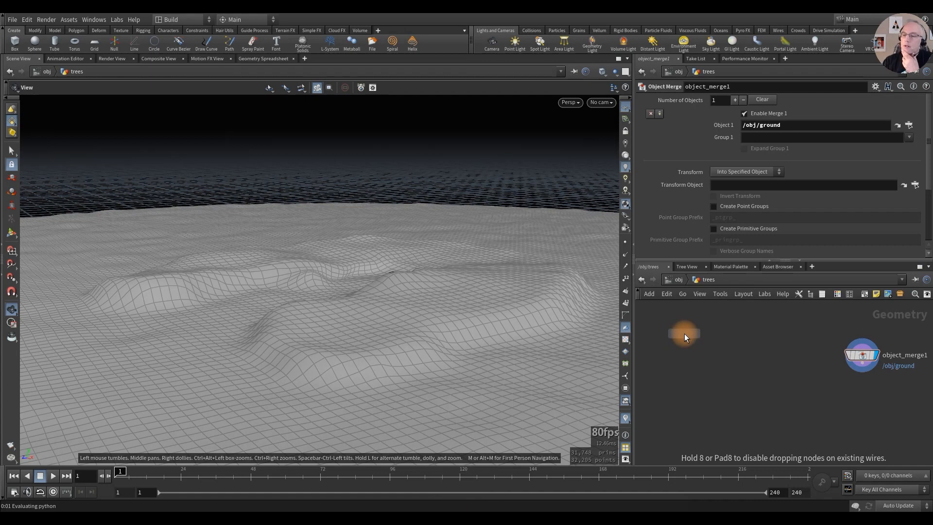
left_click(684, 333)
left_click_drag(751, 348, 677, 340)
mouse_move(683, 339)
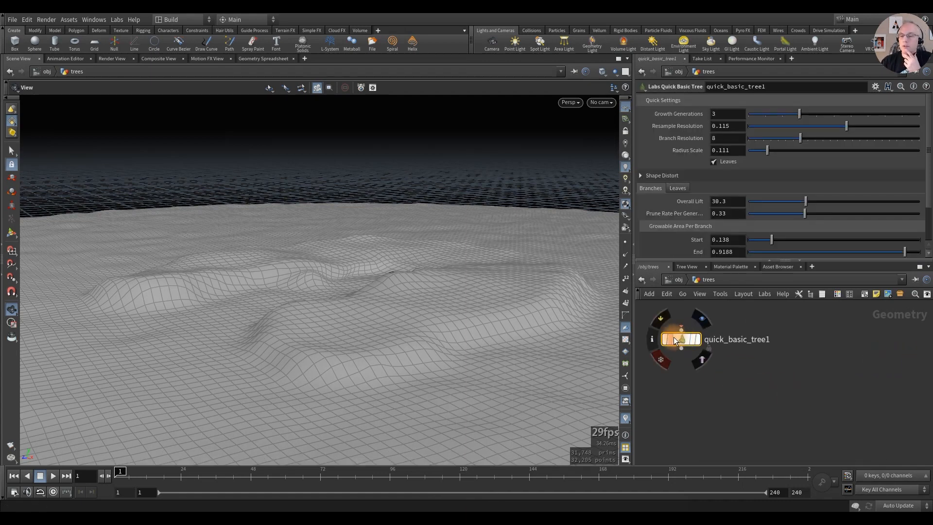
left_click(701, 320)
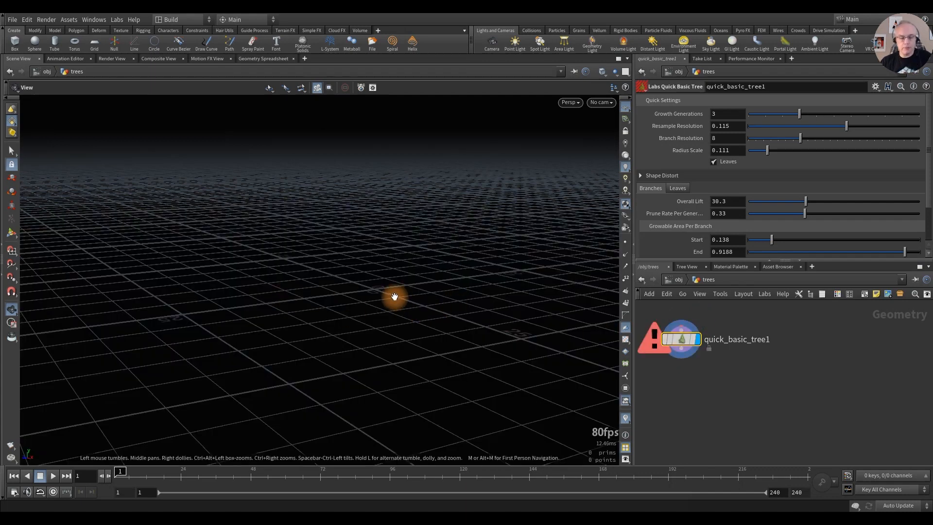
key("f")
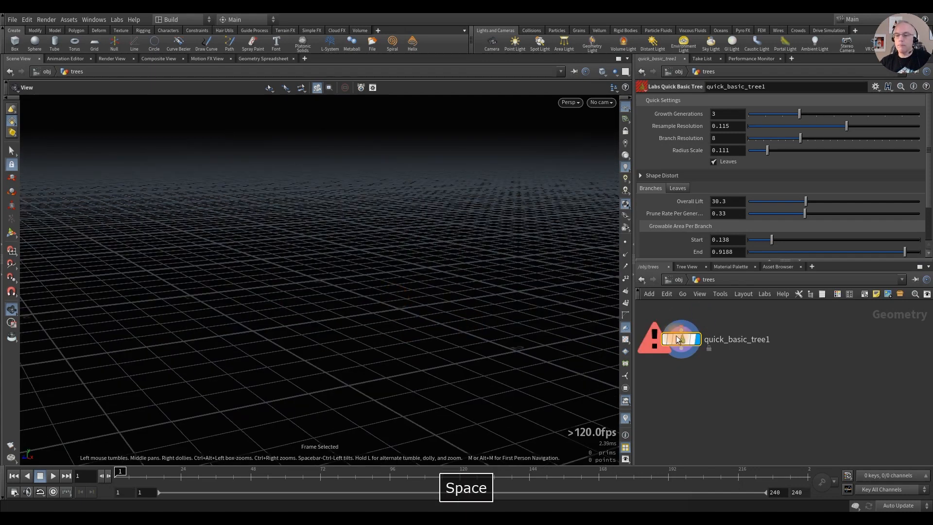
Step: Add a Line node above the Quick Basic Tree, wire it into the Guide Curve input and frame the tree
left_click_drag(722, 357, 753, 420)
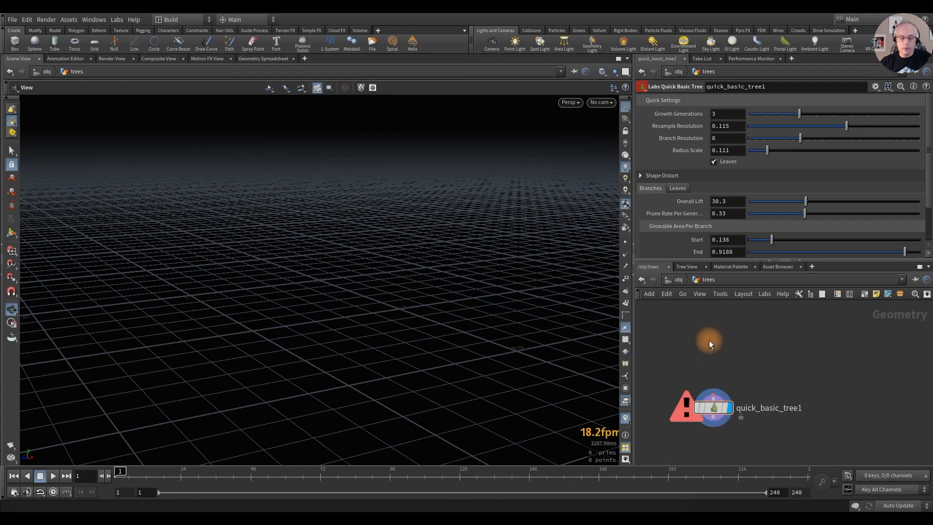
key("Tab")
type("n")
key("Return")
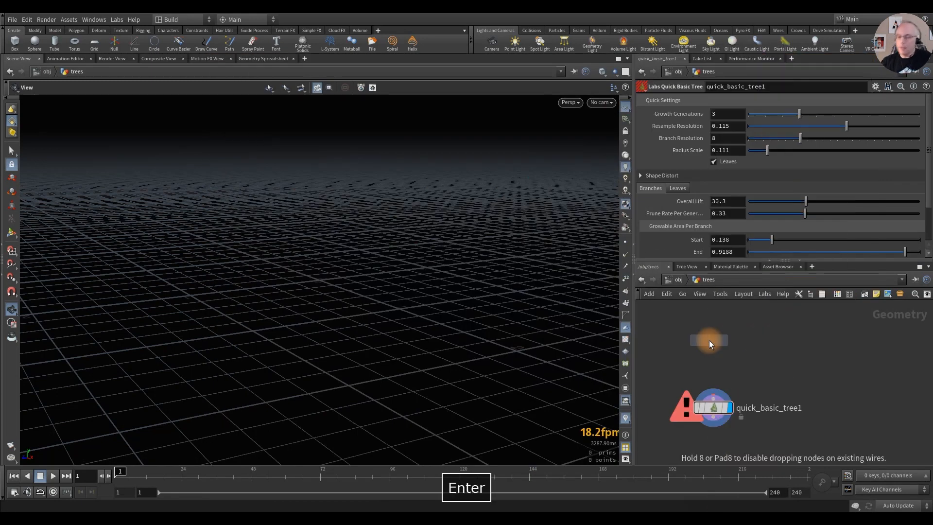
left_click(709, 340)
left_click(712, 398)
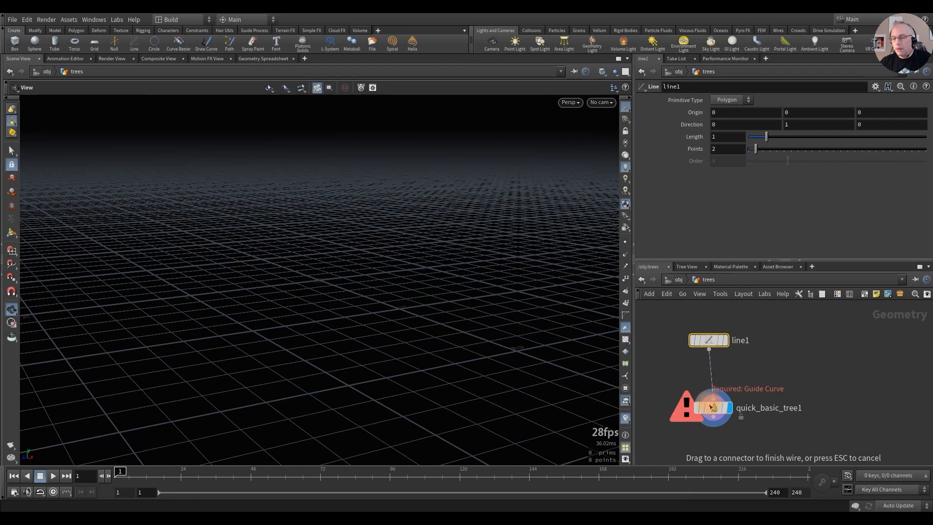
left_click(709, 349)
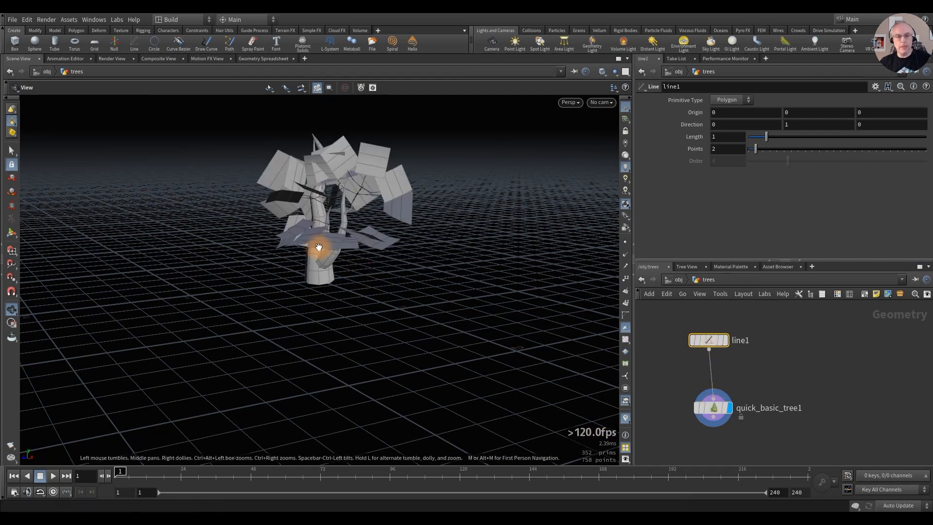
key("f")
mouse_move(285, 287)
left_mouse_down("alt")
mouse_move(298, 273)
mouse_move(288, 272)
left_mouse_up("alt")
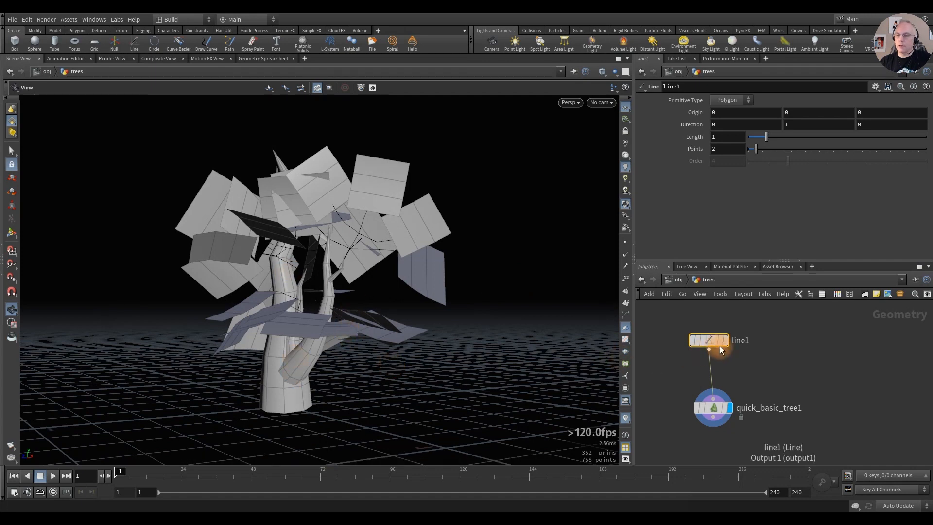
Step: Align line1 above the tree node and set the line's length to 10
mouse_move(721, 350)
left_mouse_down()
mouse_move(706, 336)
mouse_move(715, 349)
left_mouse_up()
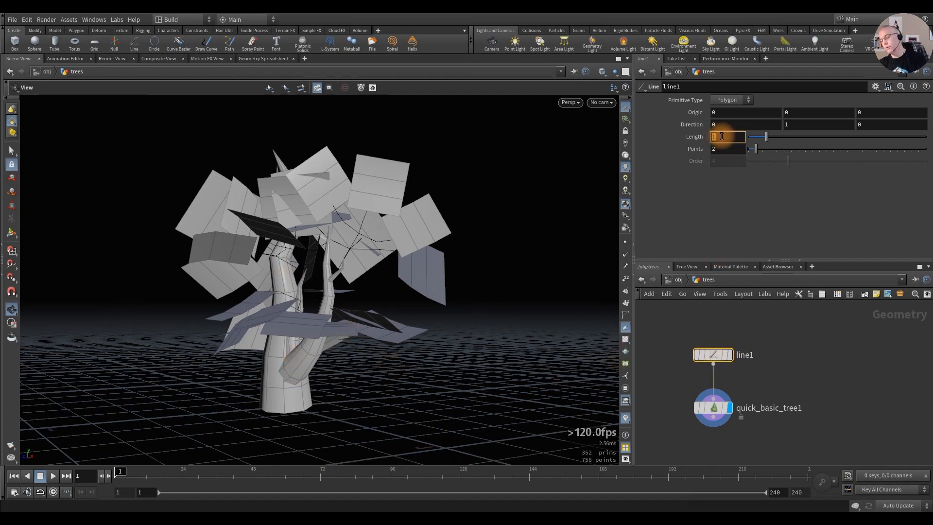
type("10")
key("Return")
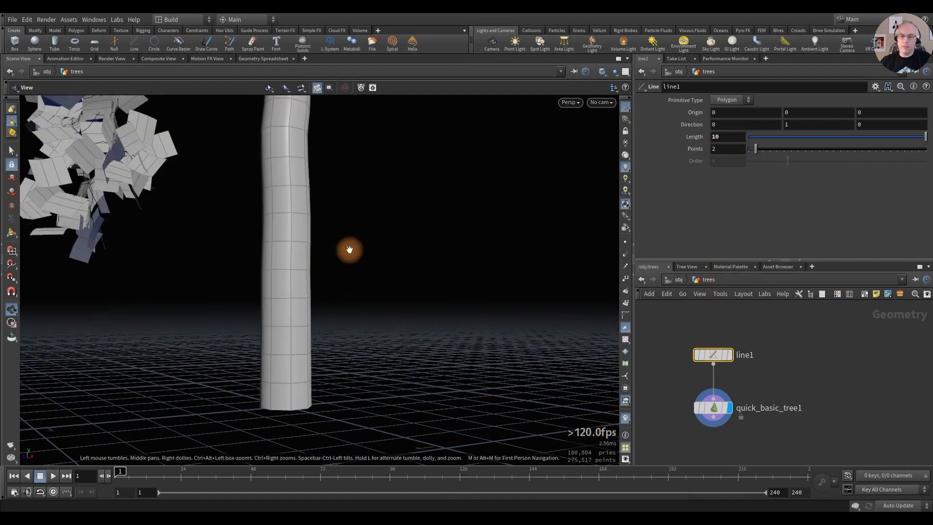
Step: Frame the whole tree and set the length of line1 to 12
key("f")
left_click_drag(322, 316, 344, 321, "alt")
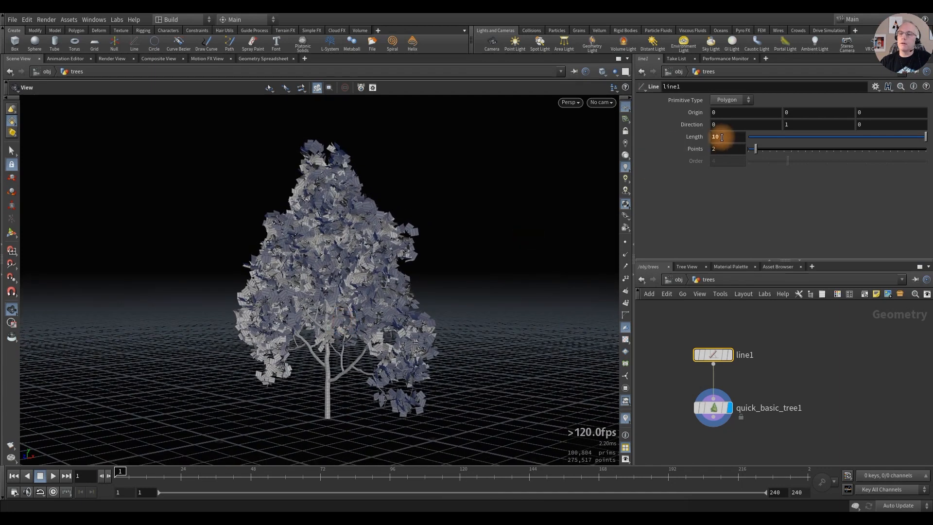
type("12")
key("Return")
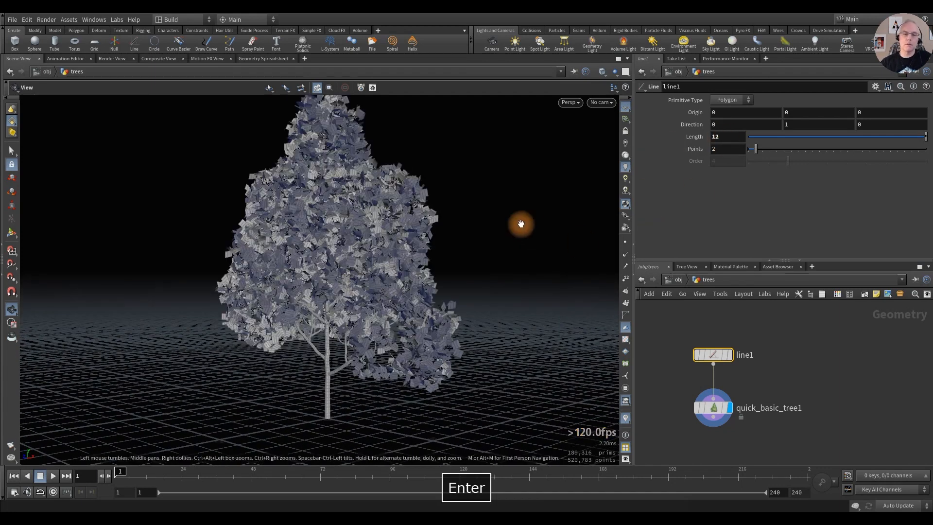
Step: Turn off the leaves on quick_basic_tree1 and set its Radius Scale to 0.3
left_click(712, 408)
left_click(713, 162)
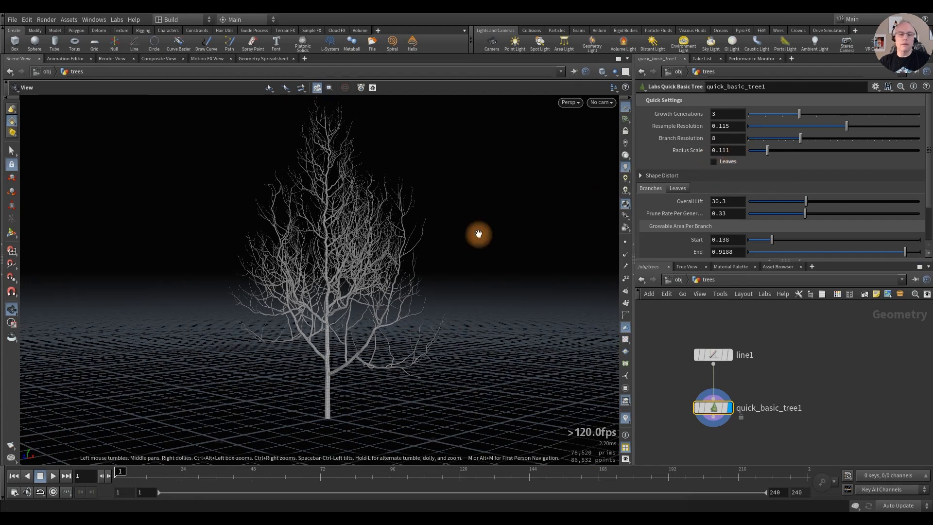
left_click(739, 151)
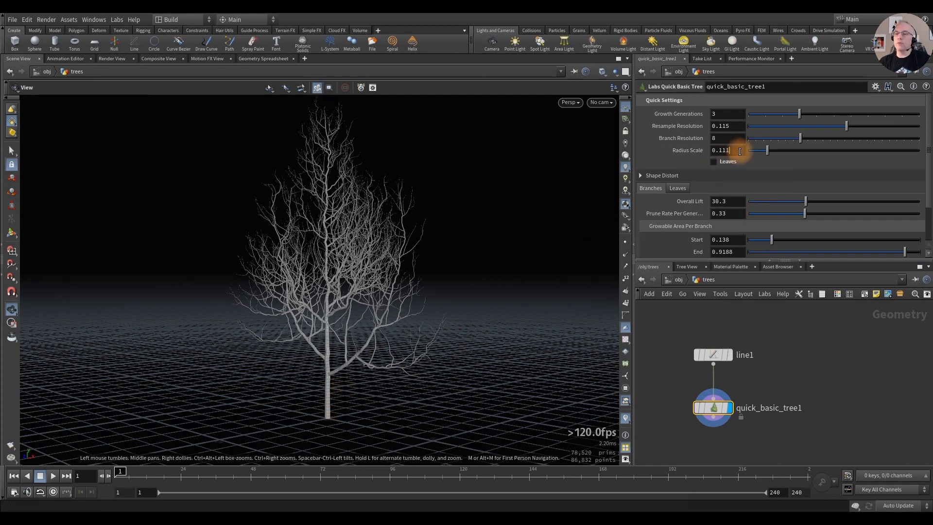
type(".3")
key("Return")
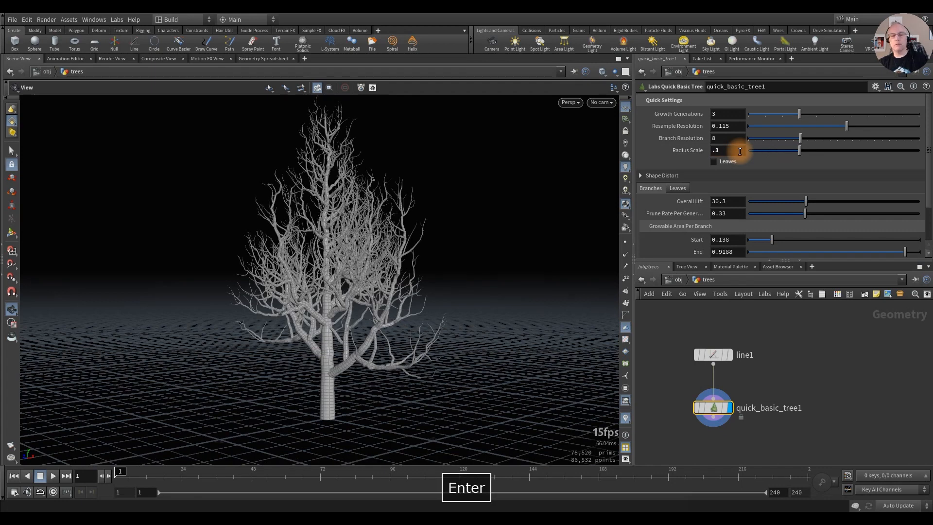
right_click_drag(330, 346, 373, 350, "alt")
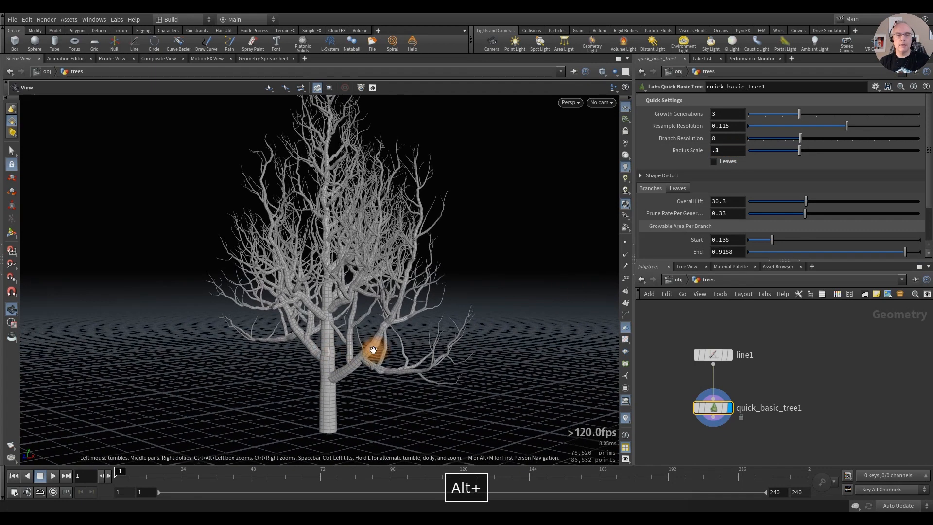
middle_click_drag(352, 362, 316, 330, "alt")
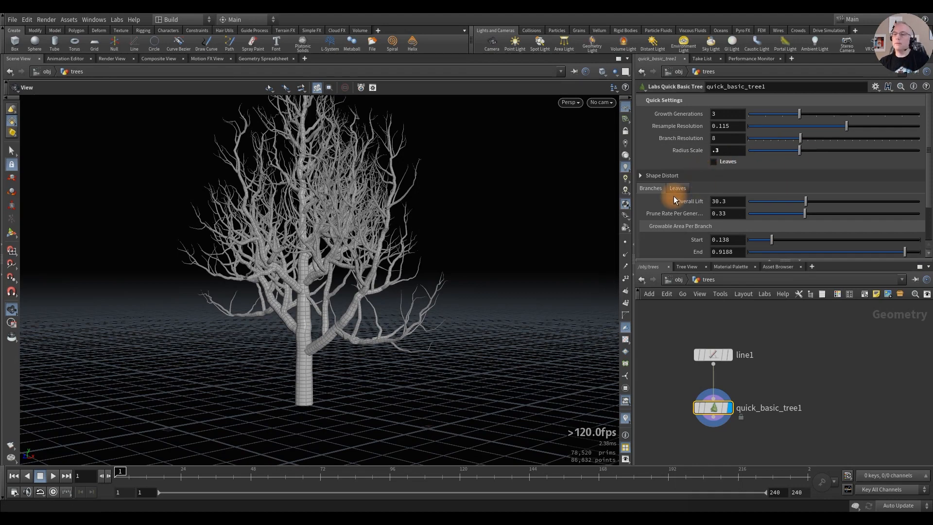
left_click_drag(302, 252, 320, 258, "alt")
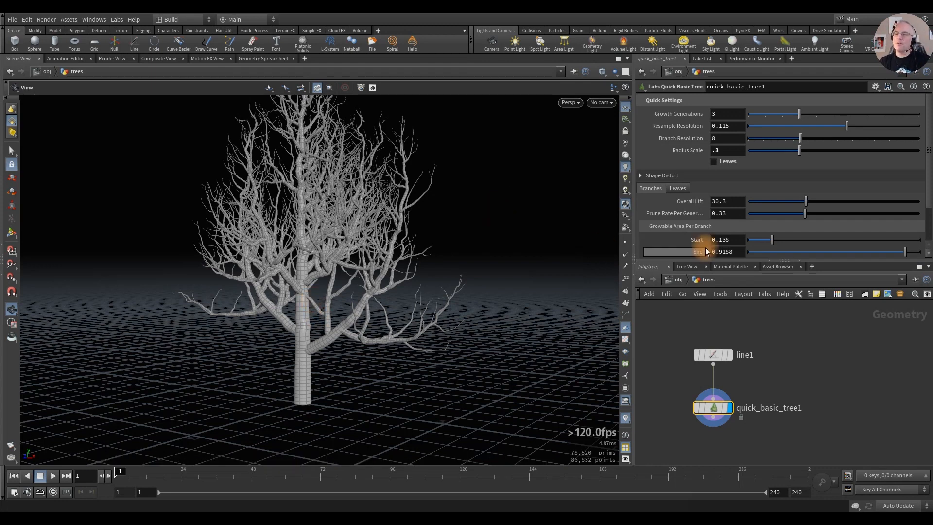
Step: Try 0.5 as the Start of the tree's Growable Area Per Branch, settle on 0.45, and frame the tree
scroll(715, 186, "down", 2)
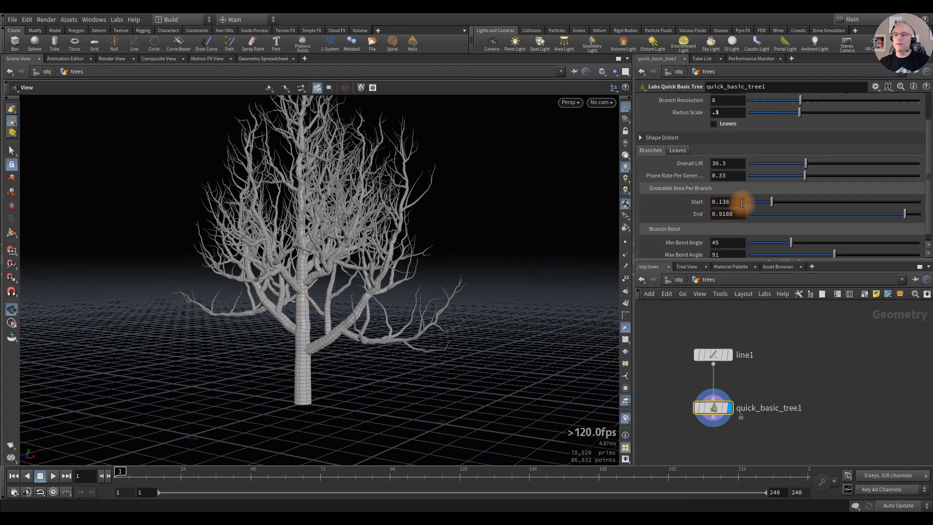
type(".5")
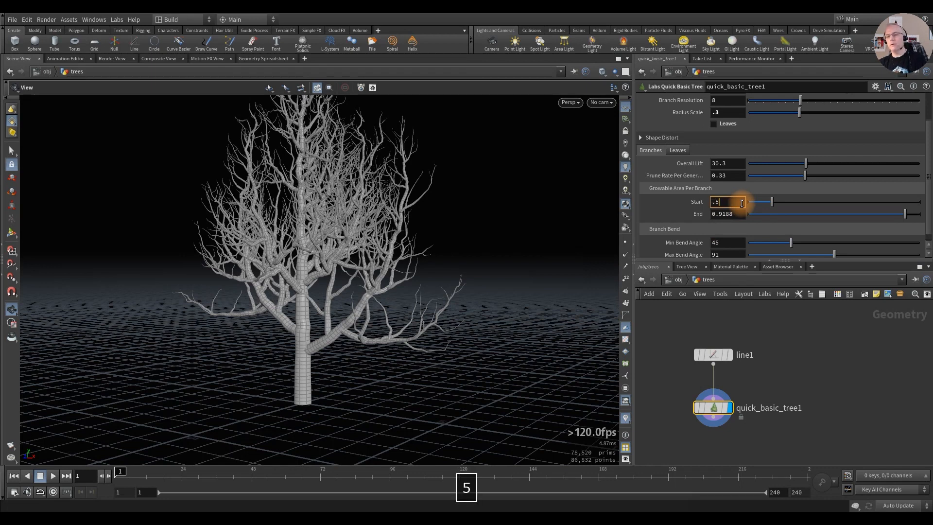
key("Return")
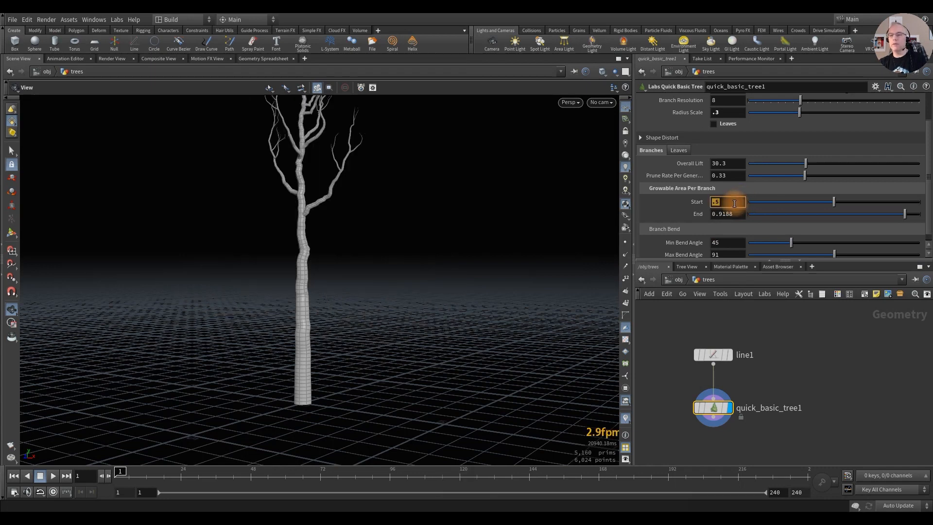
type(".45")
key("Return")
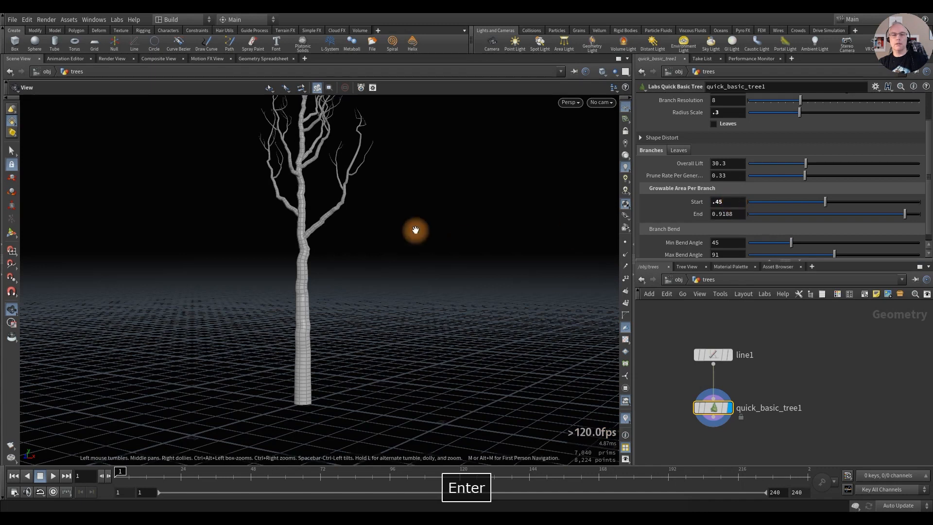
key("f")
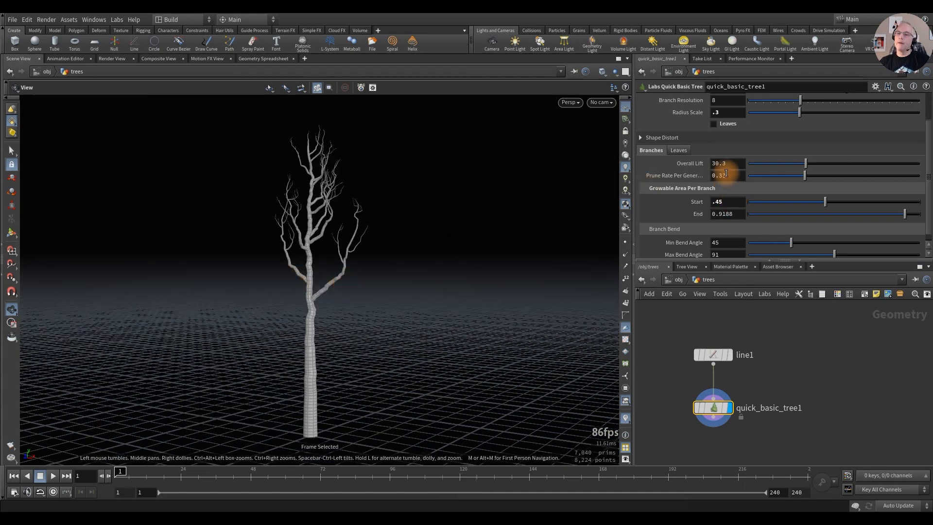
Step: Try 4 Growth Generations on the tree and set the value back to 3
scroll(726, 147, "up", 2)
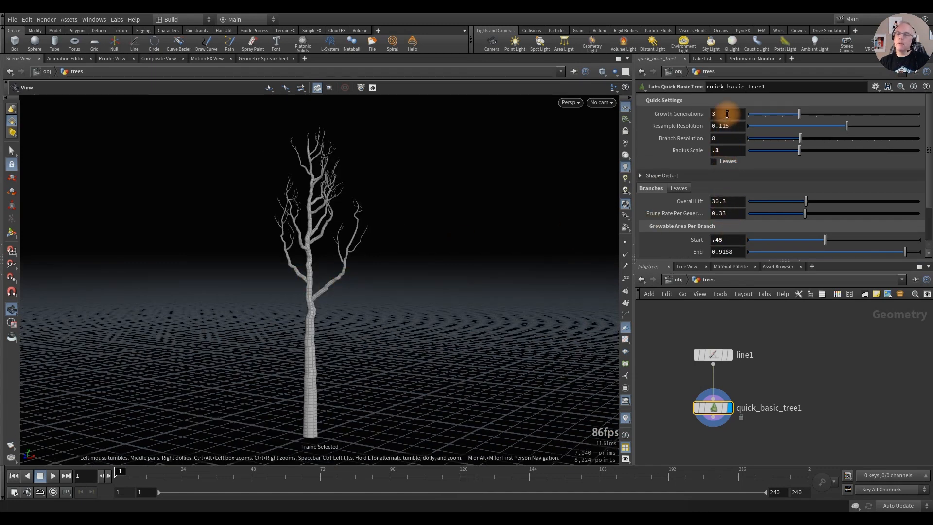
type("4")
key("Return")
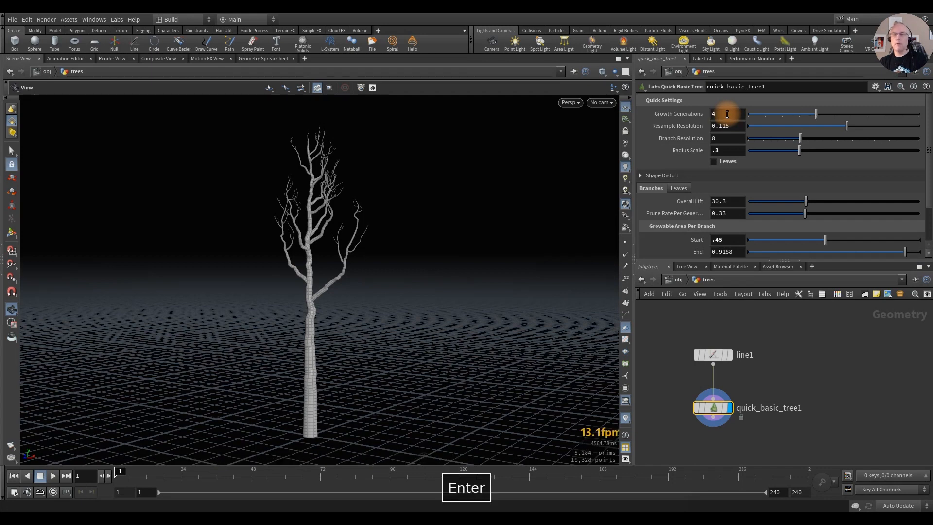
double_click(727, 114)
type("3")
key("Return")
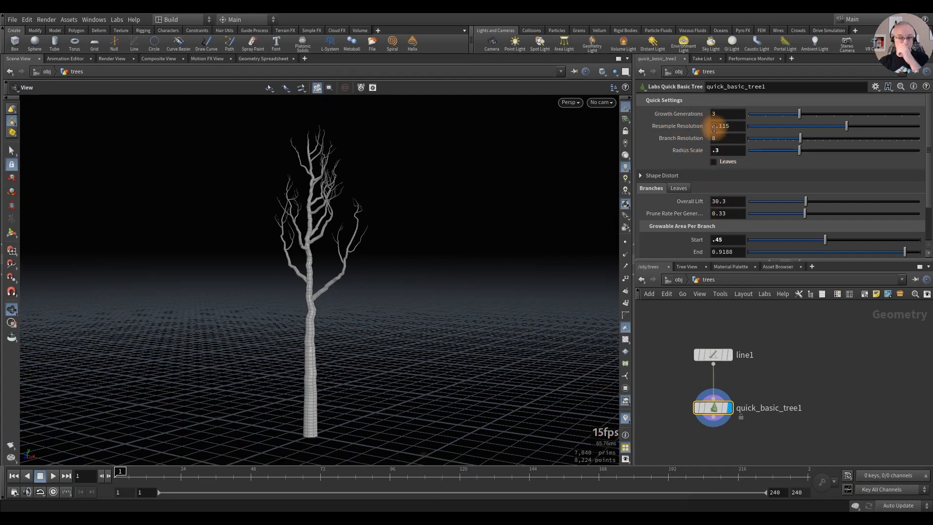
Step: Try an Overall Lift of 25 for the tree's branches and lower it further to 20
scroll(682, 170, "down", 3)
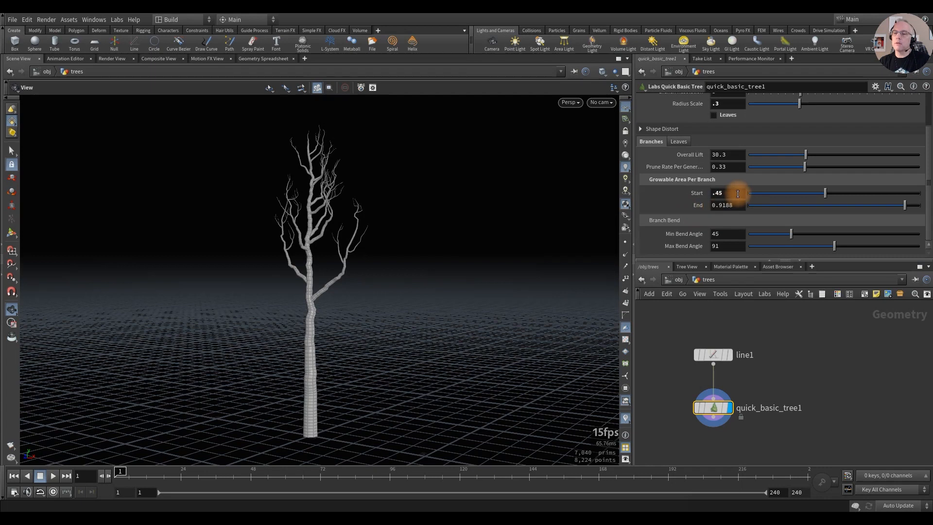
left_click(727, 154)
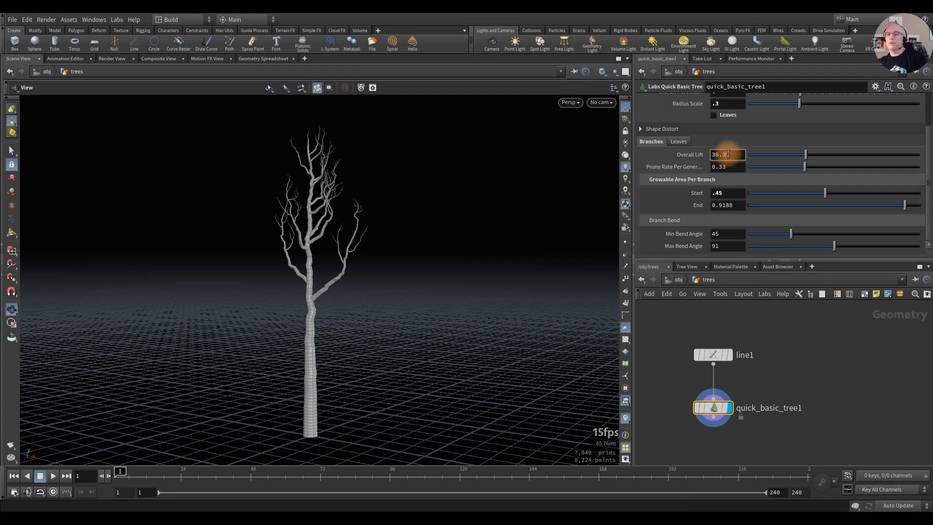
type("25")
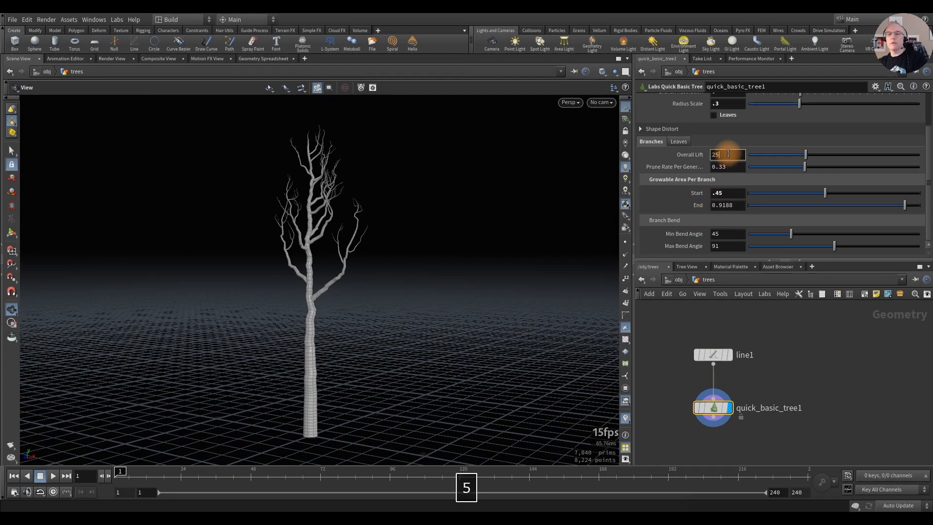
key("Return")
left_click(728, 154)
type("20")
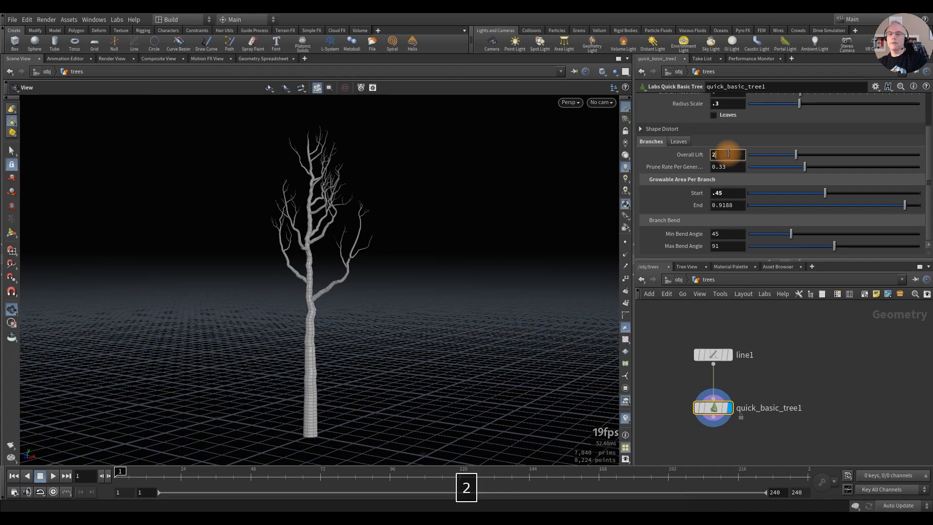
Step: Set the first tree's Overall Lift to 20 and its Radius Scale to .25
key("Return")
mouse_move(316, 277)
left_mouse_down("alt")
mouse_move(358, 285)
mouse_move(327, 284)
left_mouse_up("alt")
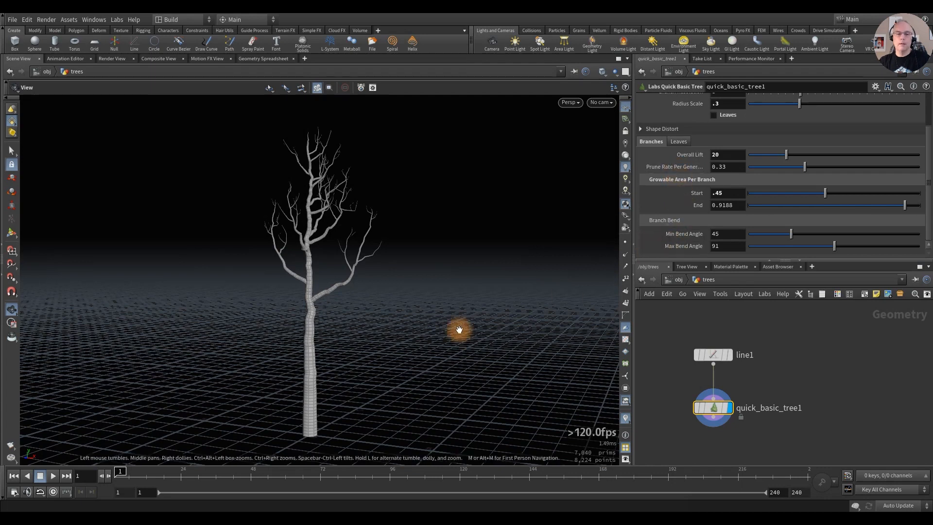
scroll(727, 126, "up", 2)
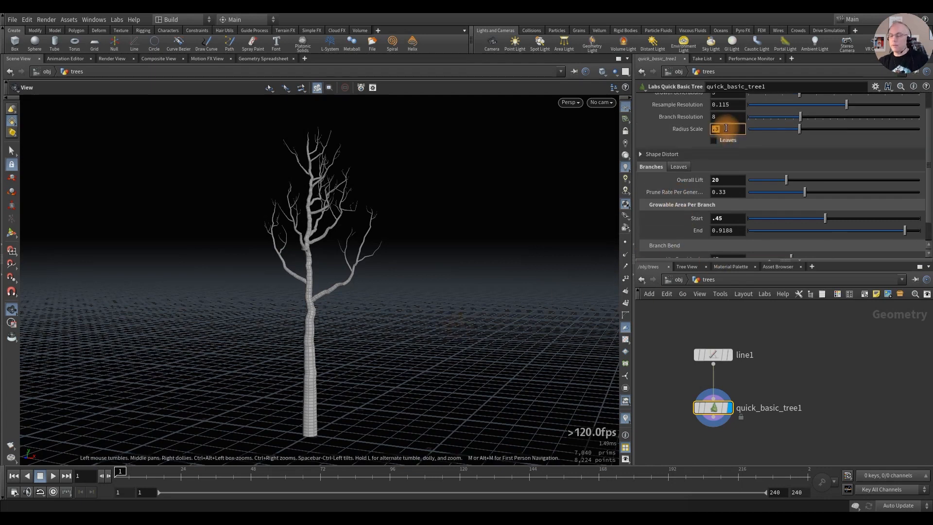
type(".25")
key("Return")
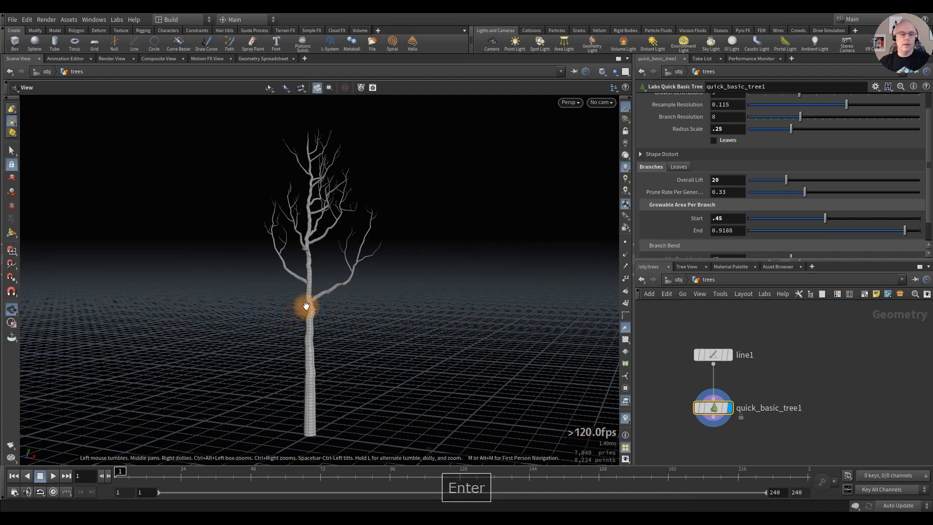
left_click_drag(306, 305, 423, 328, "alt")
Step: Duplicate the line1 and quick_basic_tree1 node pair and place the copy beside the original
middle_click_drag(799, 374, 762, 362)
left_click_drag(729, 317, 810, 392)
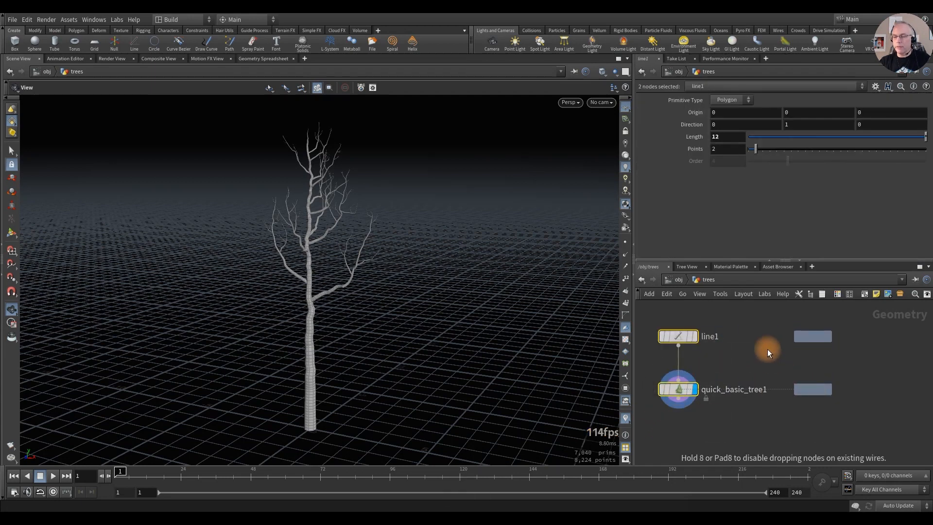
left_click_drag(768, 349, 768, 349, "alt")
middle_click_drag(768, 350, 743, 348)
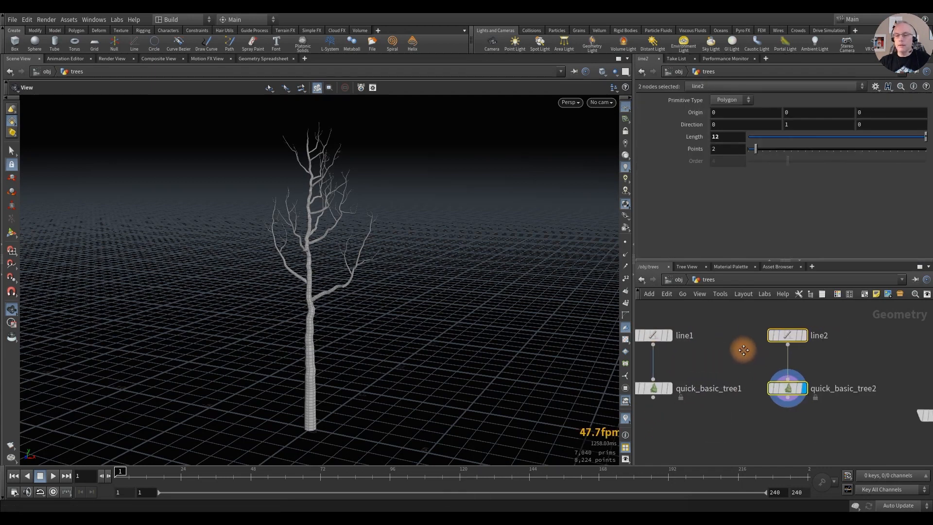
Step: Set the length of the copied line, line2, to 8
left_click(786, 337)
left_click(728, 136)
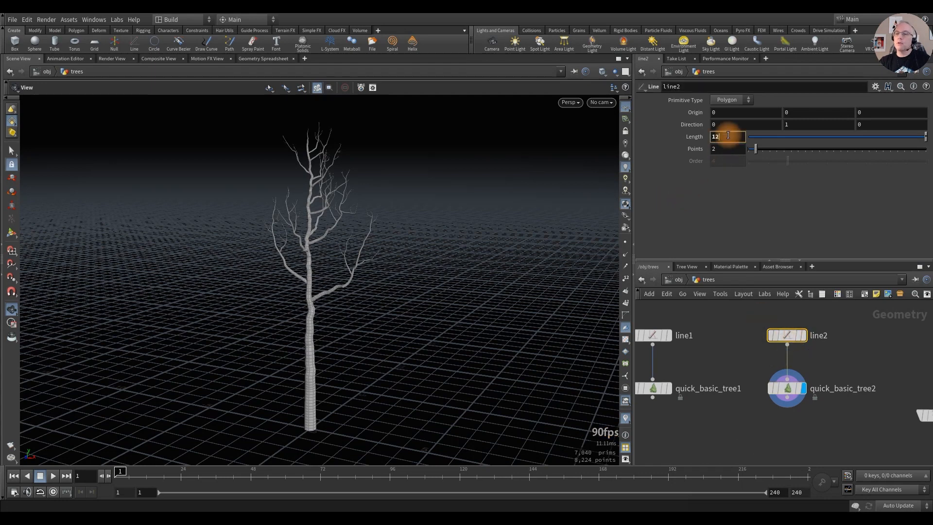
type("8")
key("Return")
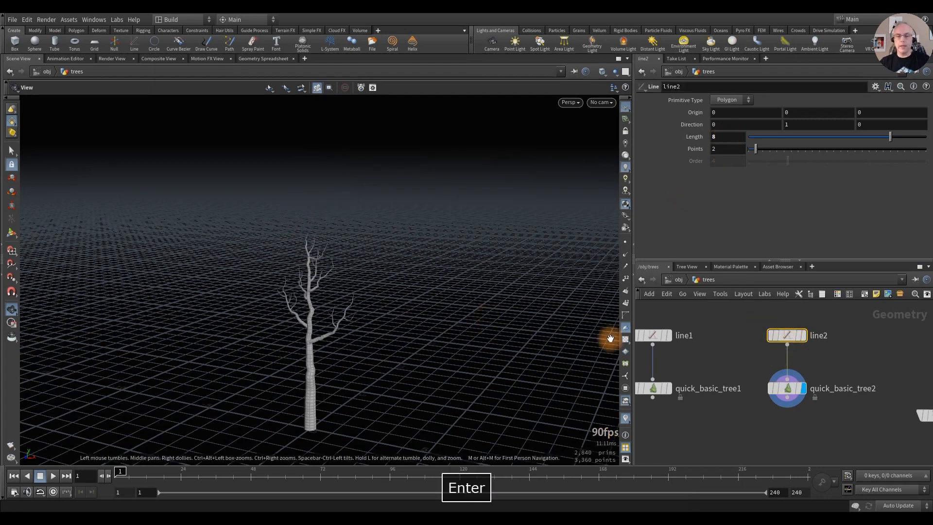
Step: Set the Radius Scale of quick_basic_tree2 to .15 and frame the smaller tree
left_click(788, 387)
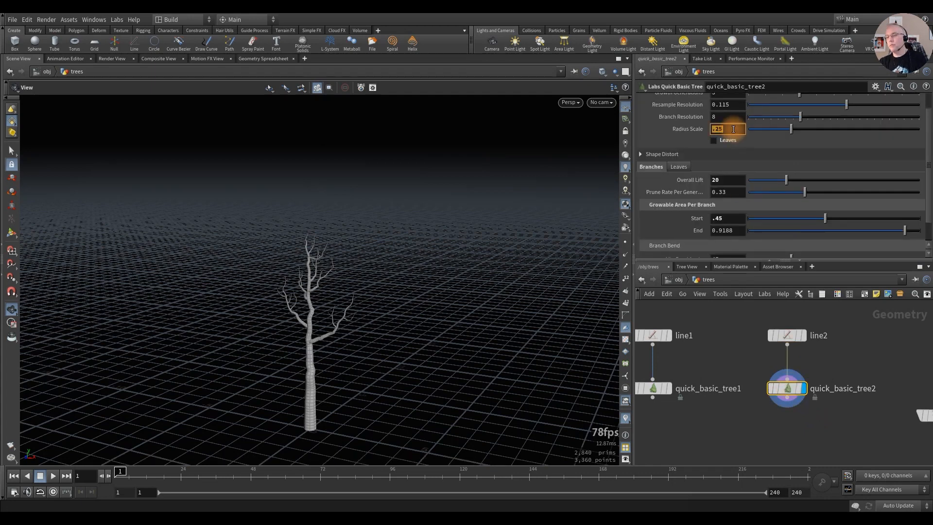
type(".15")
key("Return")
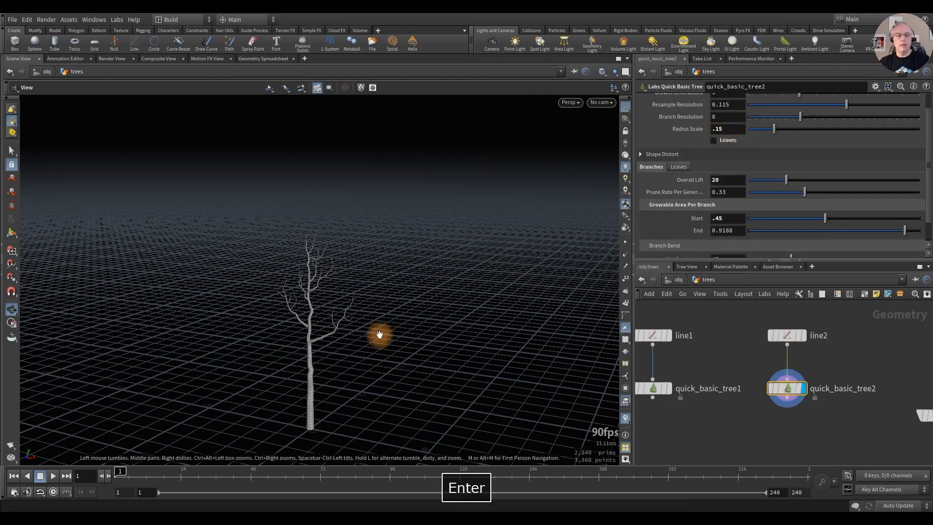
left_click_drag(302, 354, 362, 358, "alt")
key("f")
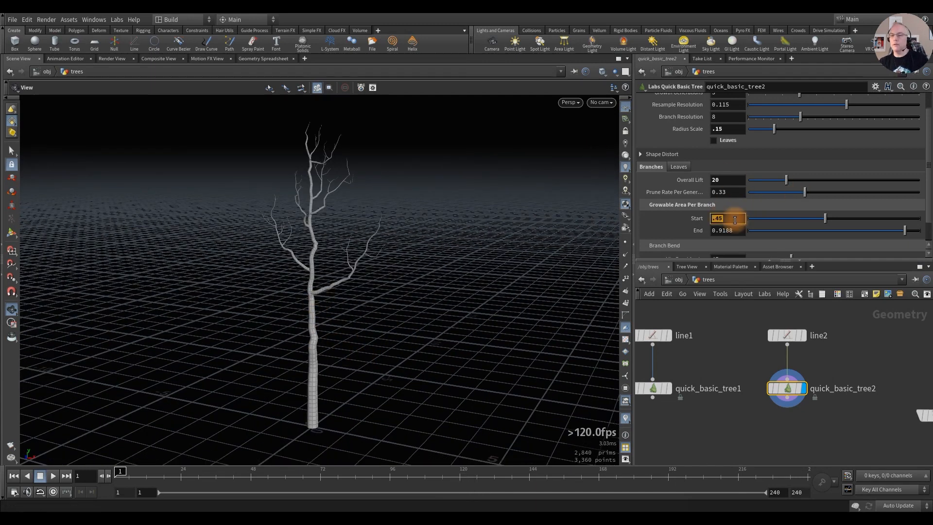
Step: Try a growable area Start of .4 on quick_basic_tree2, and settle on .35
type(".")
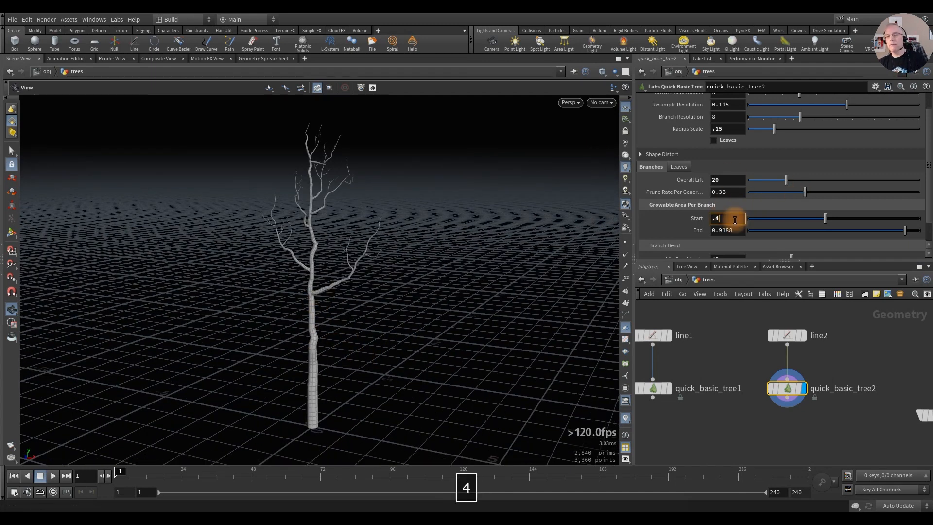
type("4")
key("Return")
left_click(734, 220)
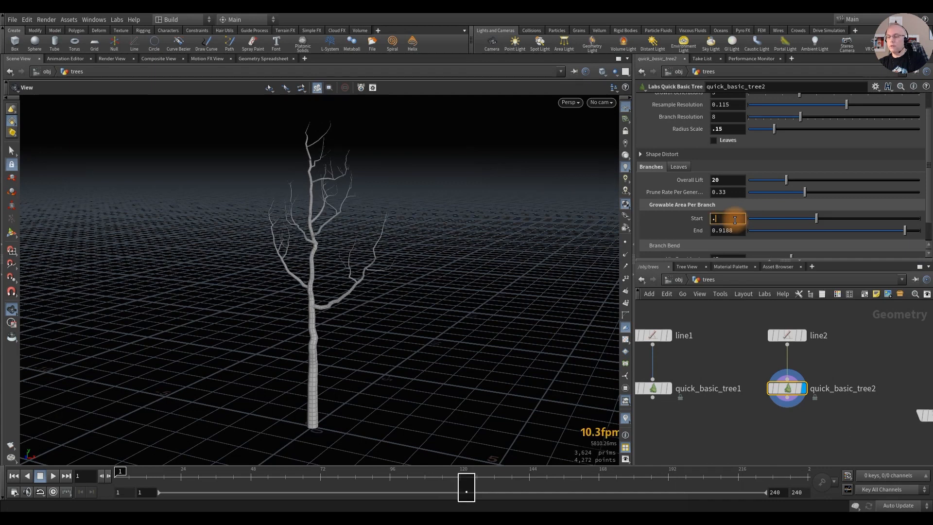
key("Return")
Step: Return the Growth Generations of quick_basic_tree2 to 3
scroll(680, 150, "up", 2)
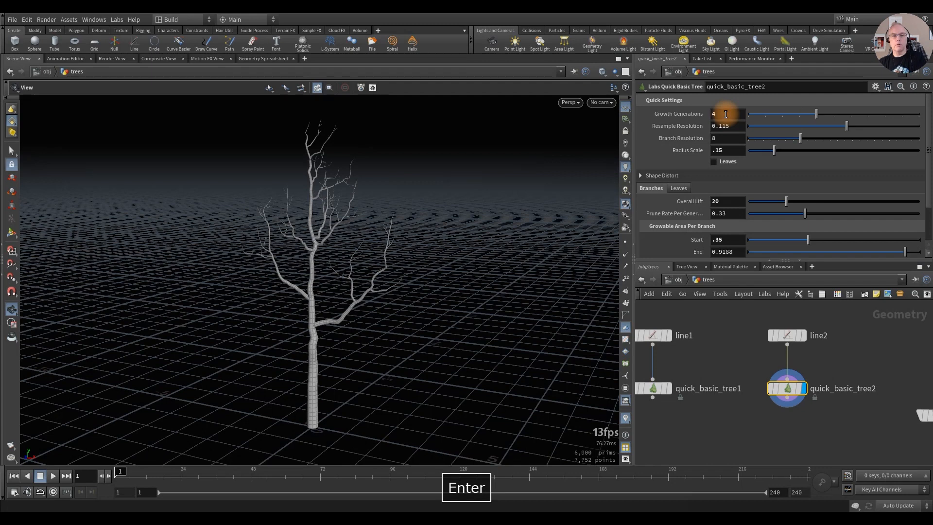
type("3")
key("Return")
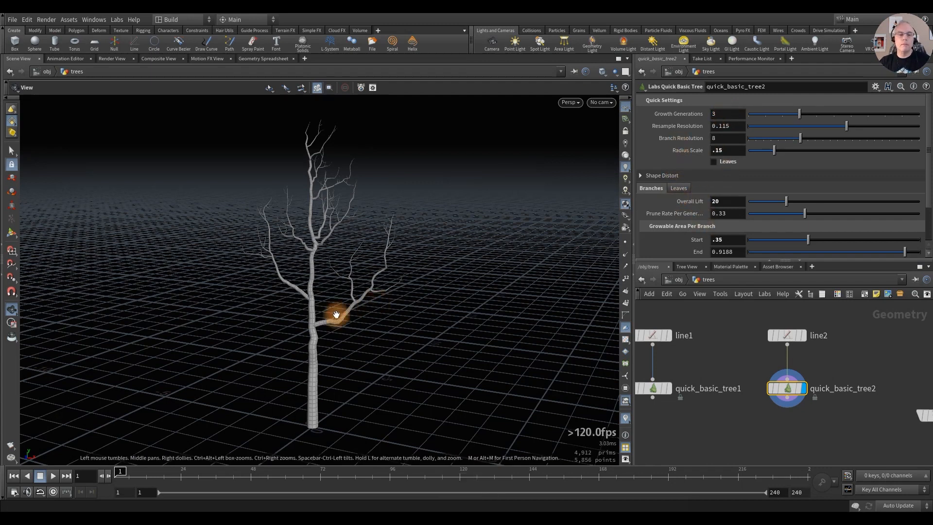
scroll(684, 189, "down", 2)
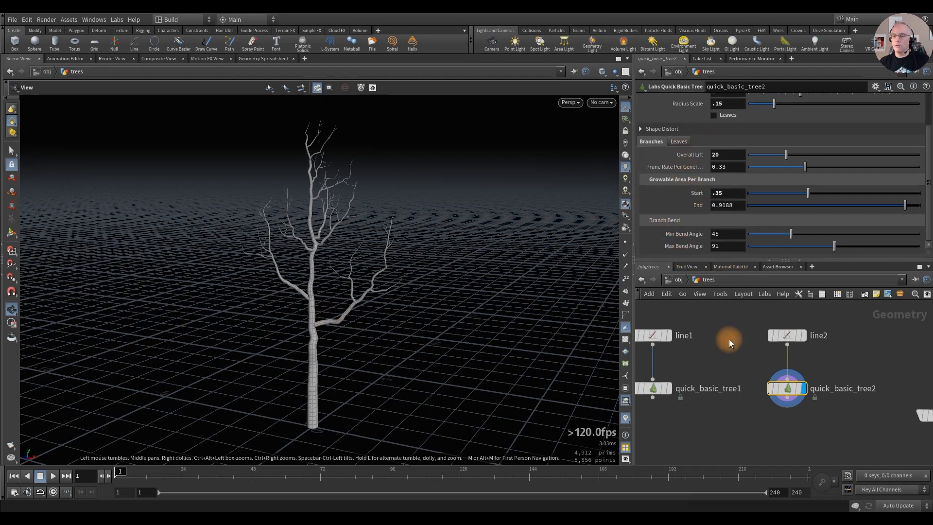
Step: Duplicate the line2 and quick_basic_tree2 node pair and place the copy beside it as a third tree
middle_click_drag(841, 370, 791, 365)
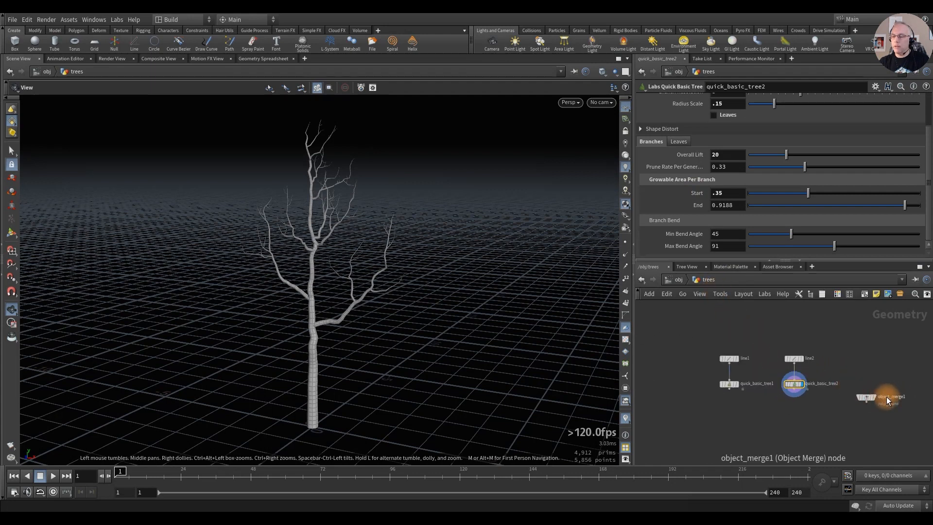
scroll(826, 379, "down", 4)
scroll(794, 367, "up", 3)
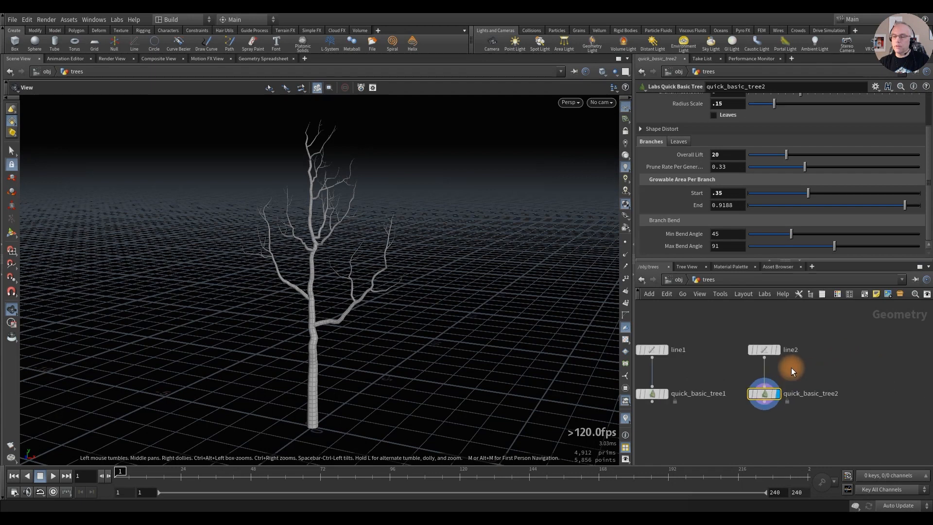
left_click_drag(805, 328, 869, 393)
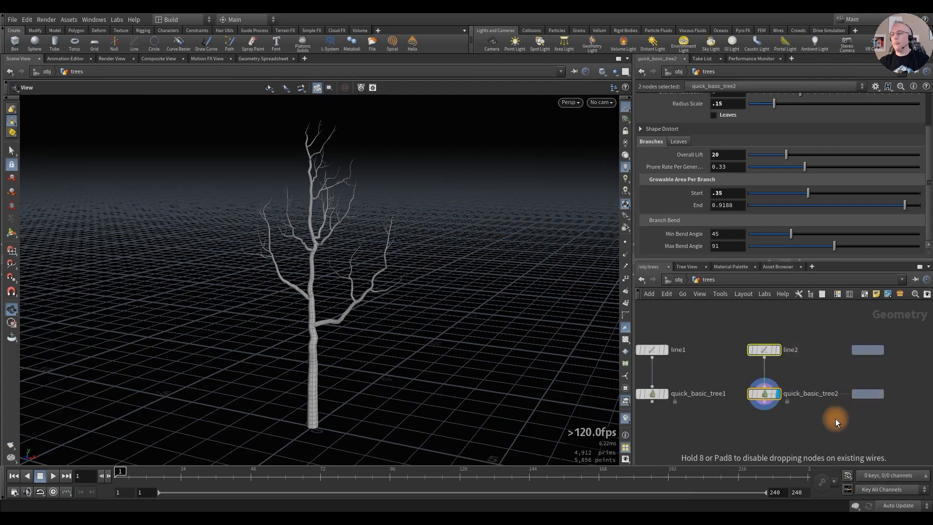
middle_click_drag(835, 418, 744, 408)
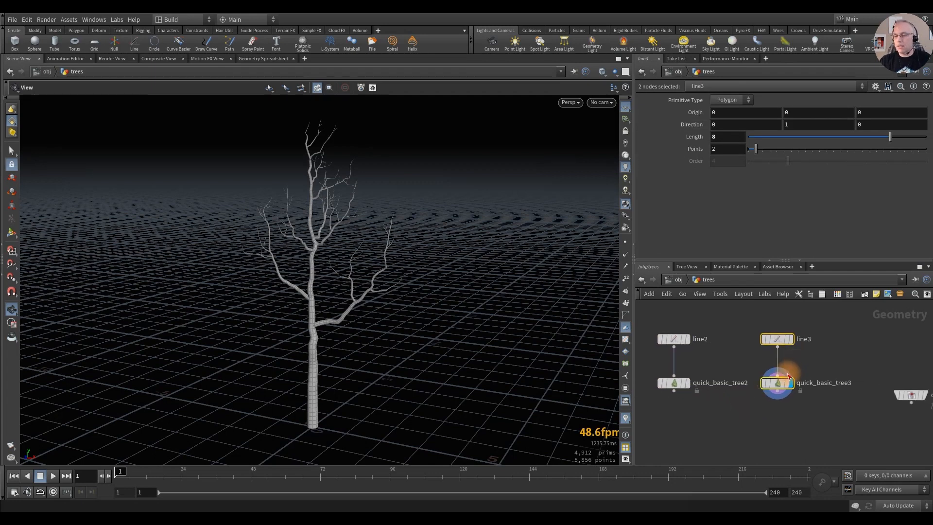
Step: Set the length of the third line, line3, to 4
left_click(776, 339)
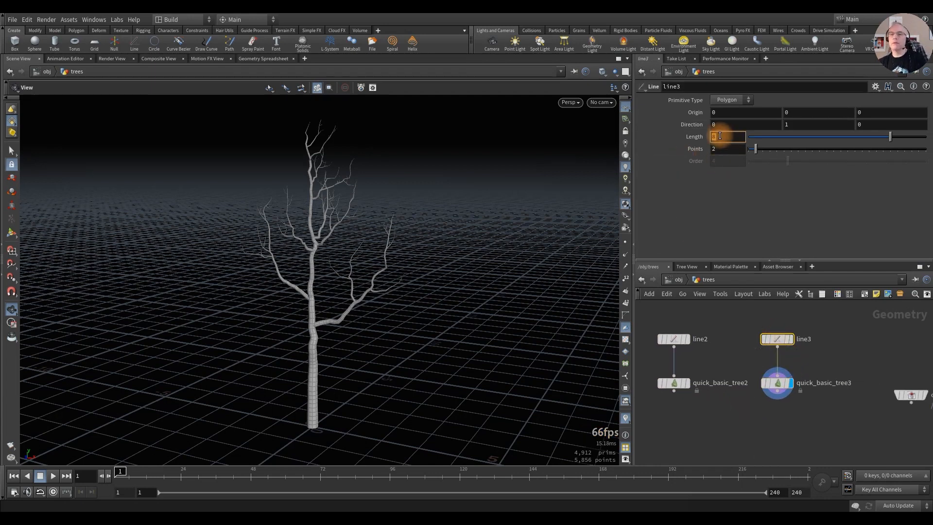
type("4")
key("Return")
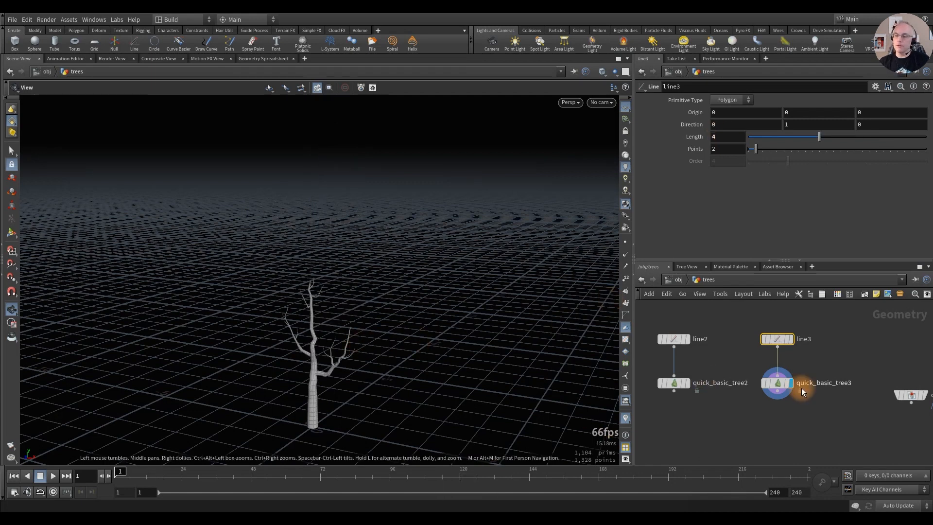
Step: Set the Radius Scale of quick_basic_tree3 to .075 and view the short tree up close
left_click(780, 383)
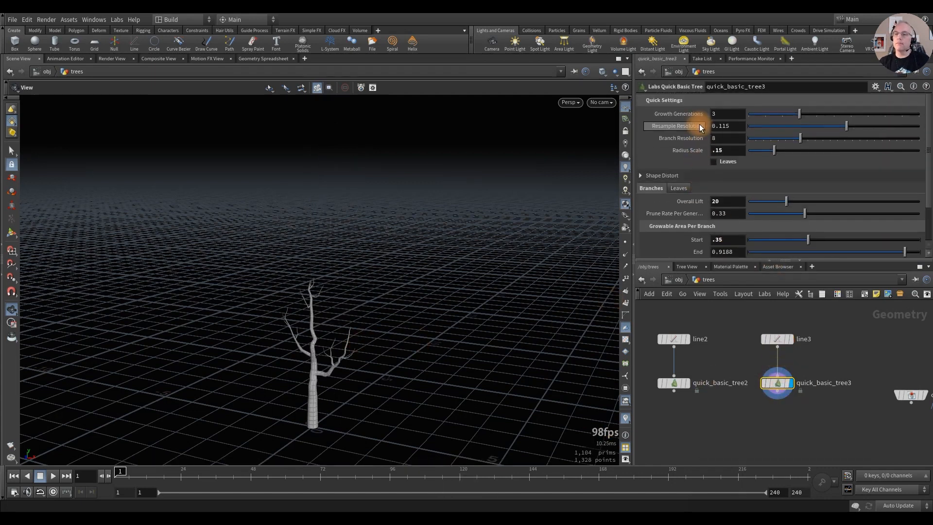
left_click(727, 149)
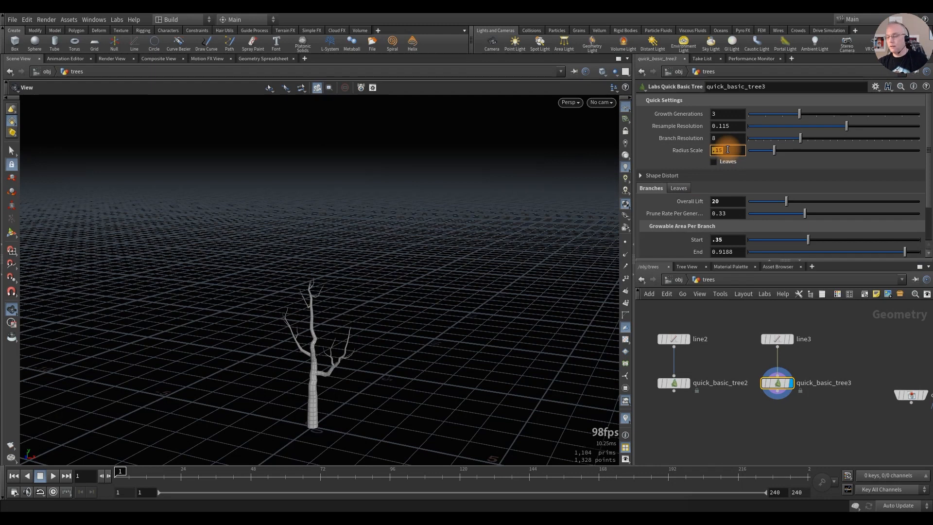
type(".")
key("Return")
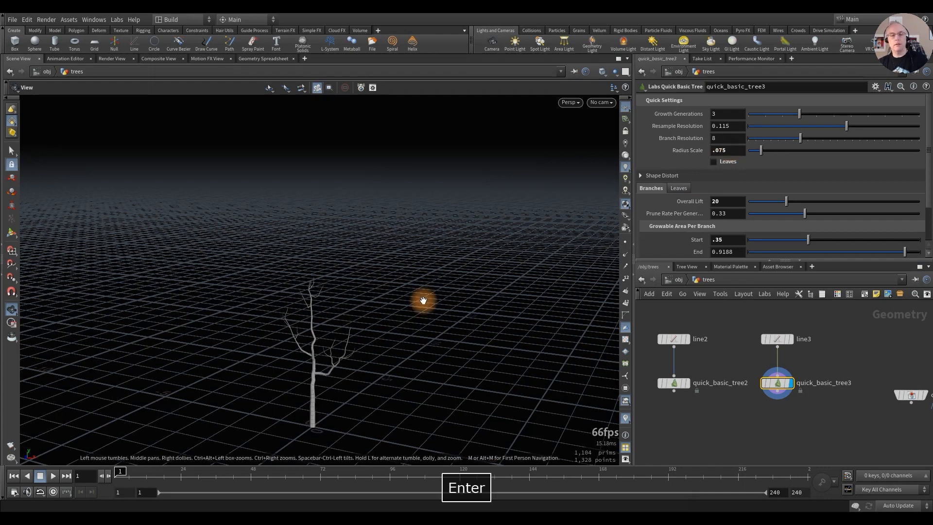
right_click_drag(330, 385, 473, 397, "alt")
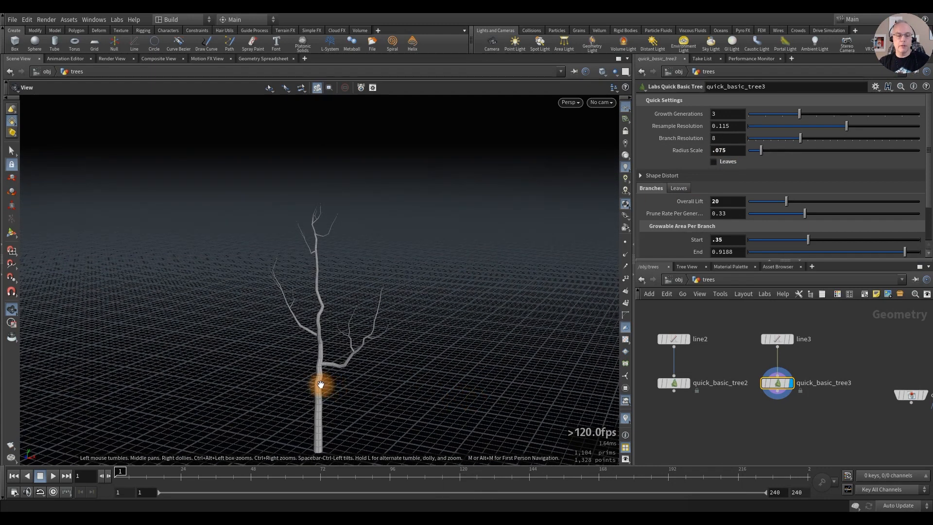
right_click_drag(318, 380, 324, 297, "alt")
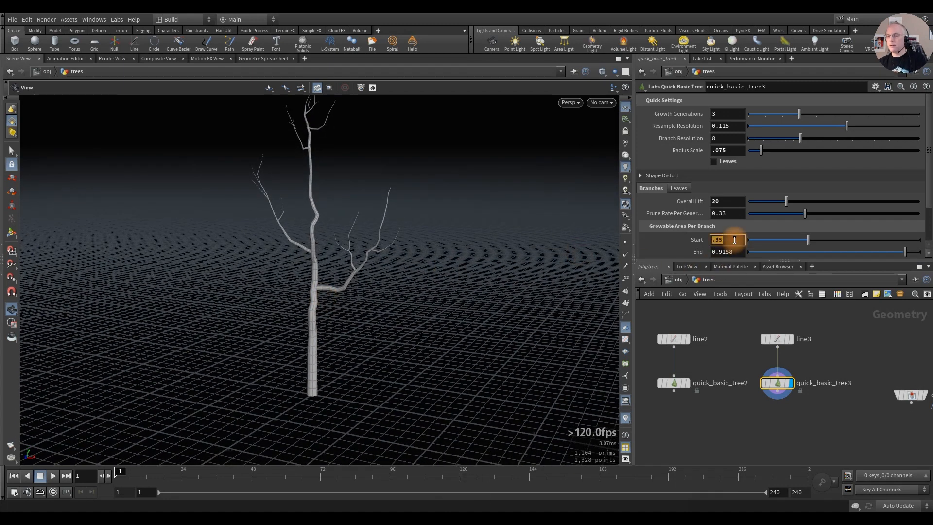
Step: Try a growable area Start of .2 on quick_basic_tree3, and settle on .25
type(".2")
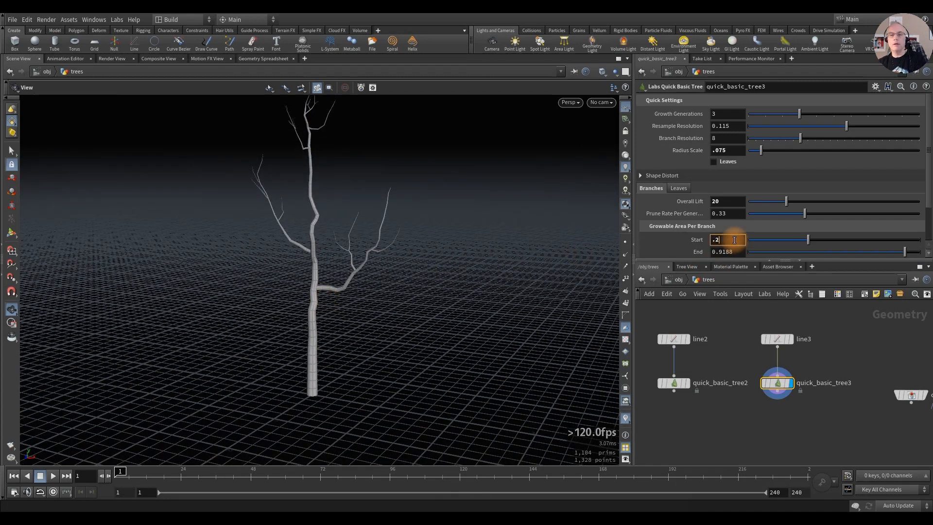
key("Return")
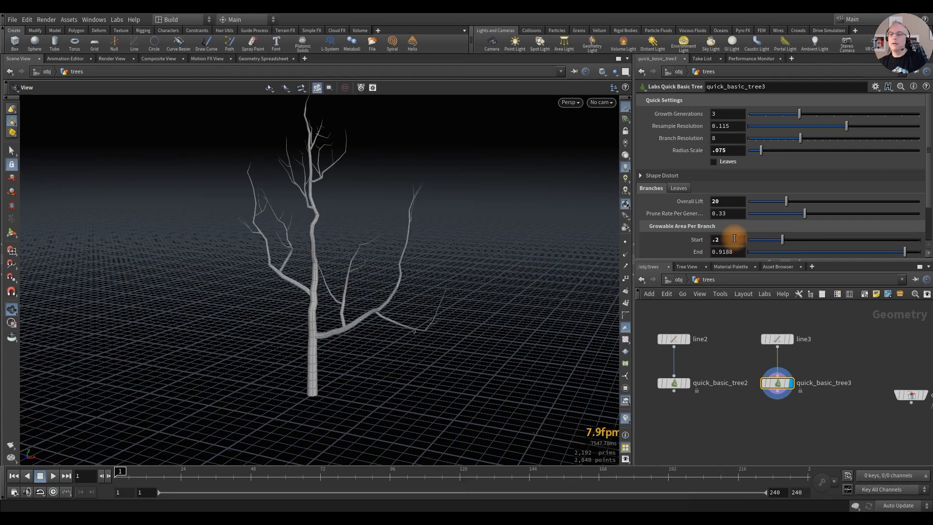
scroll(674, 249, "down", 2)
left_click(730, 217)
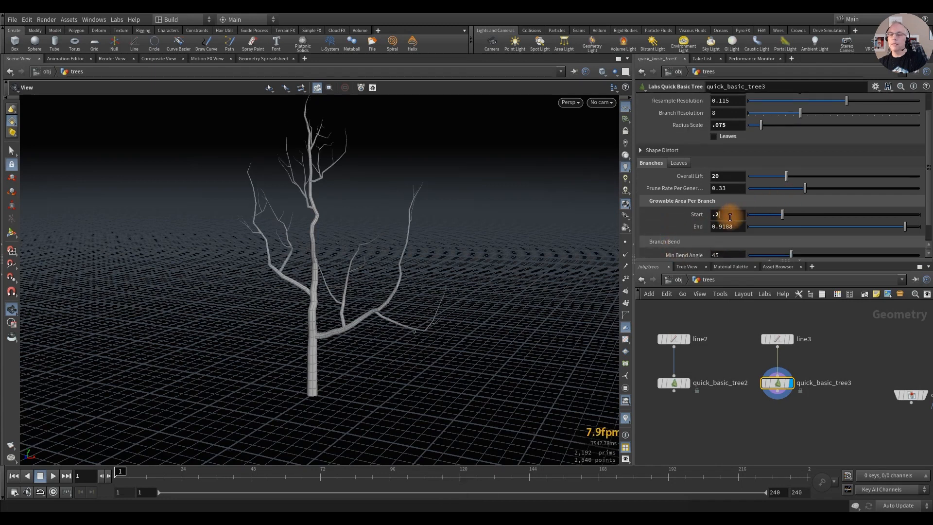
type("5")
key("Return")
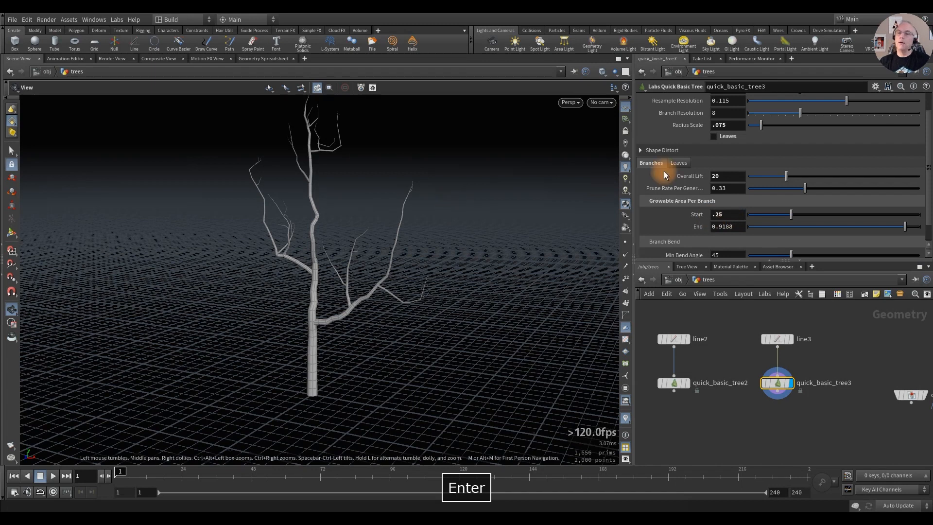
scroll(691, 187, "up", 2)
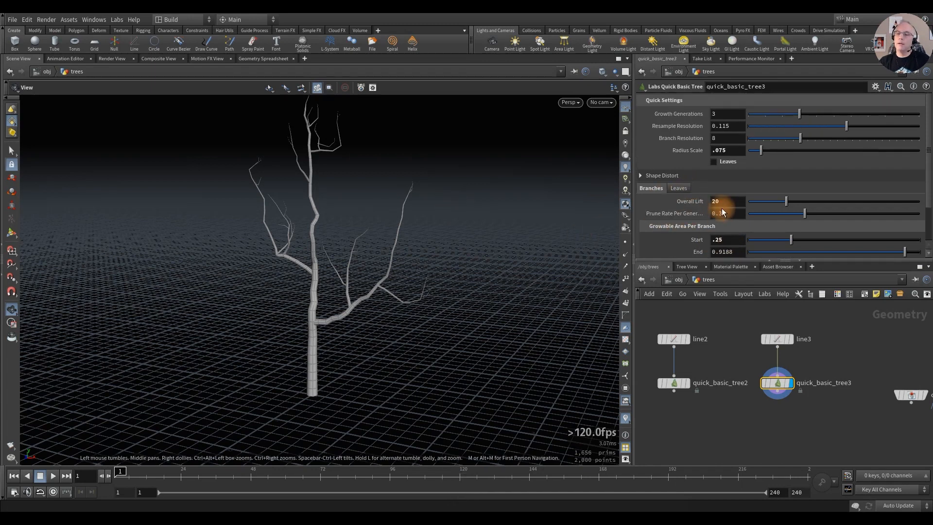
scroll(680, 200, "down", 4)
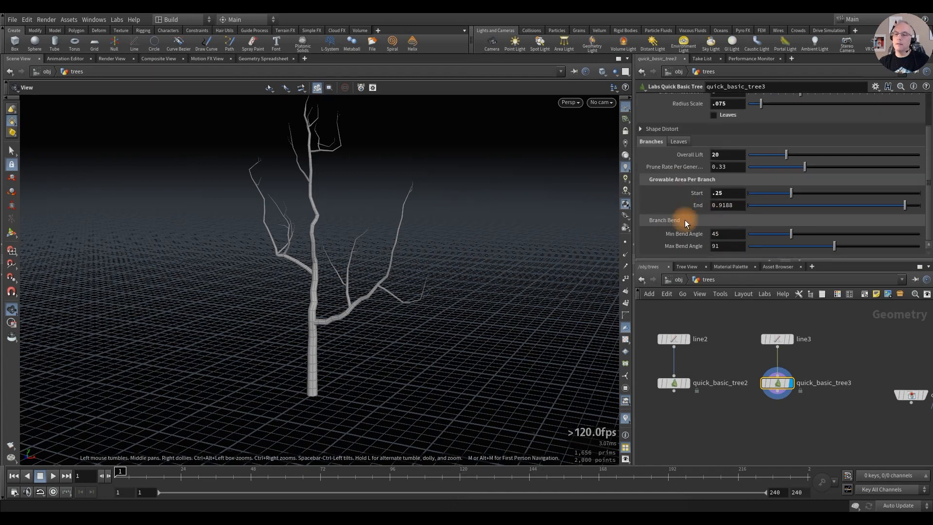
scroll(684, 219, "up", 4)
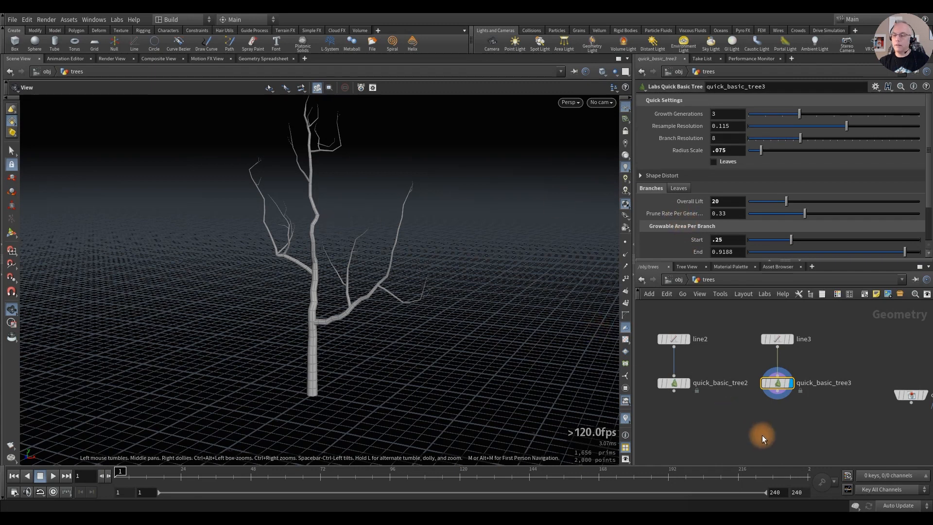
Step: Combine quick_basic_tree1, quick_basic_tree2 and quick_basic_tree3 in a Merge node, display it, and place it under the middle tree
middle_click_drag(716, 415, 750, 416)
scroll(786, 425, "down", 3)
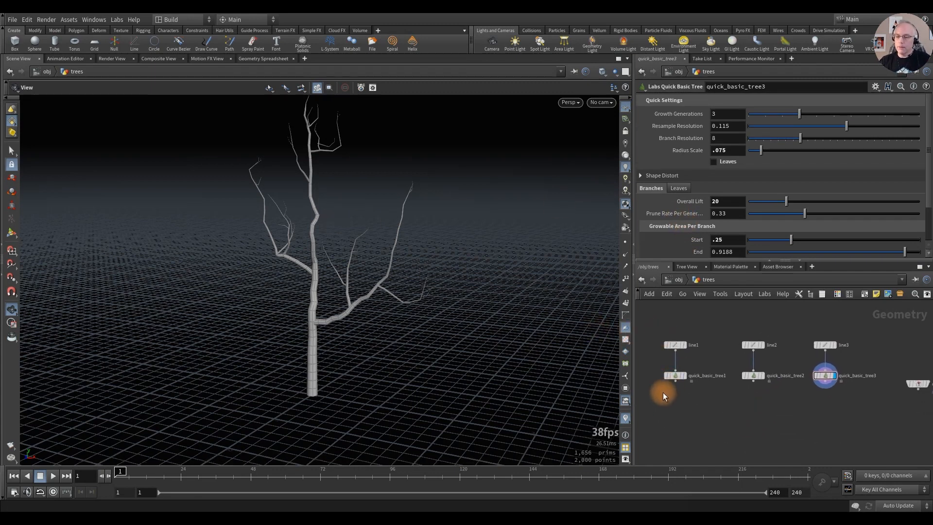
left_click_drag(648, 363, 855, 394)
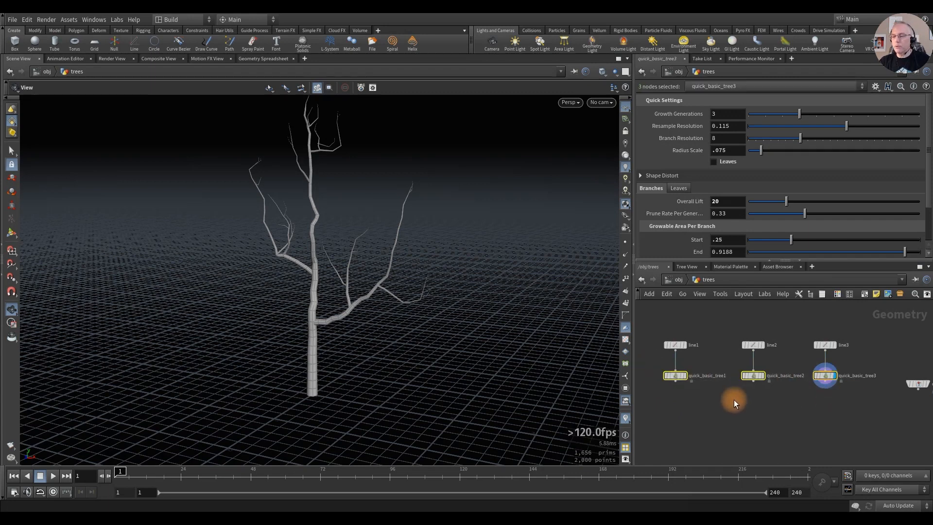
left_click_drag(676, 381, 723, 415)
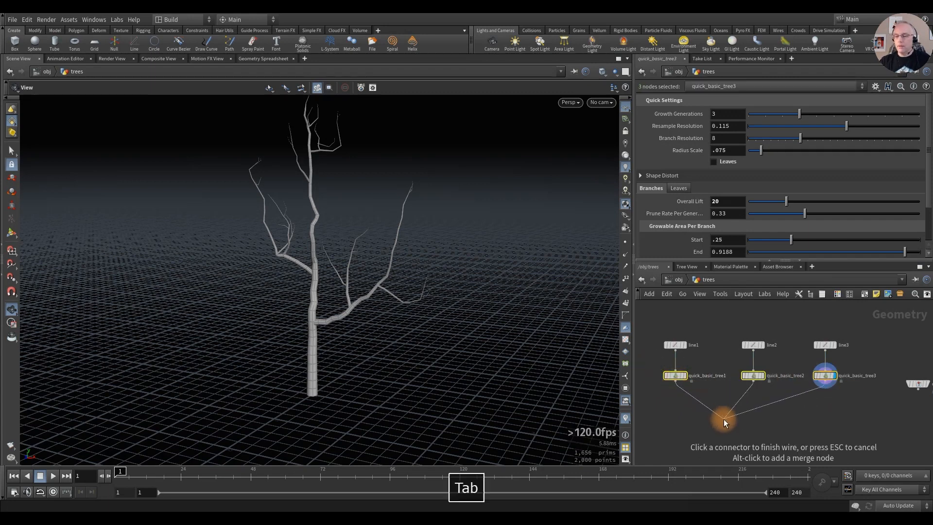
key("Tab")
type("mer")
key("Return")
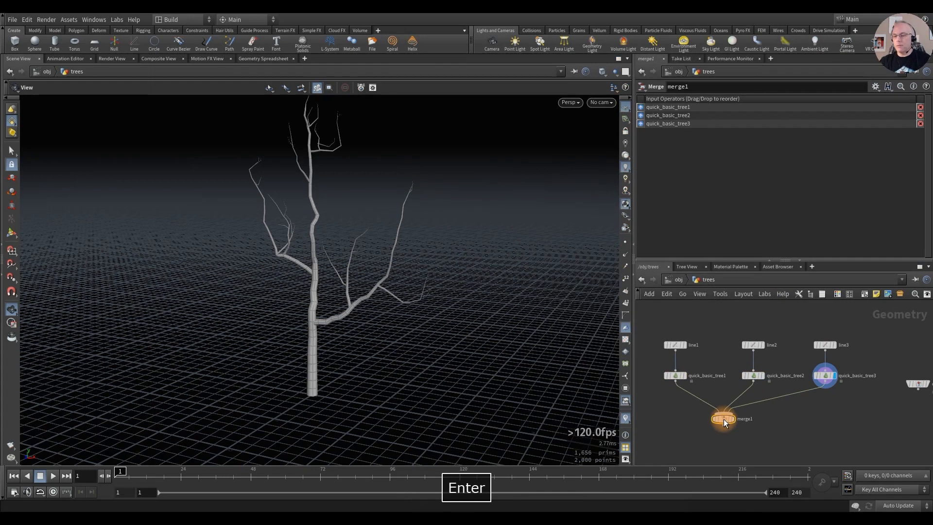
left_click(736, 406)
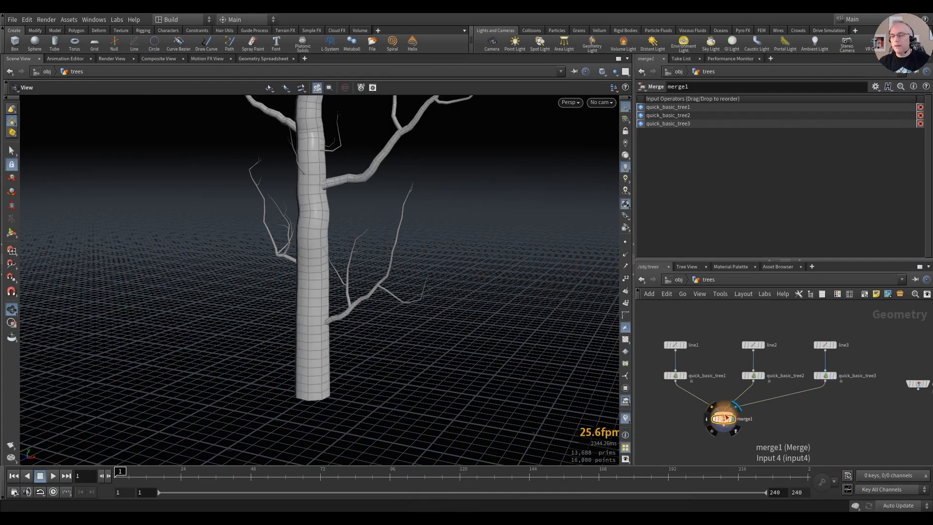
left_click_drag(722, 419, 751, 417)
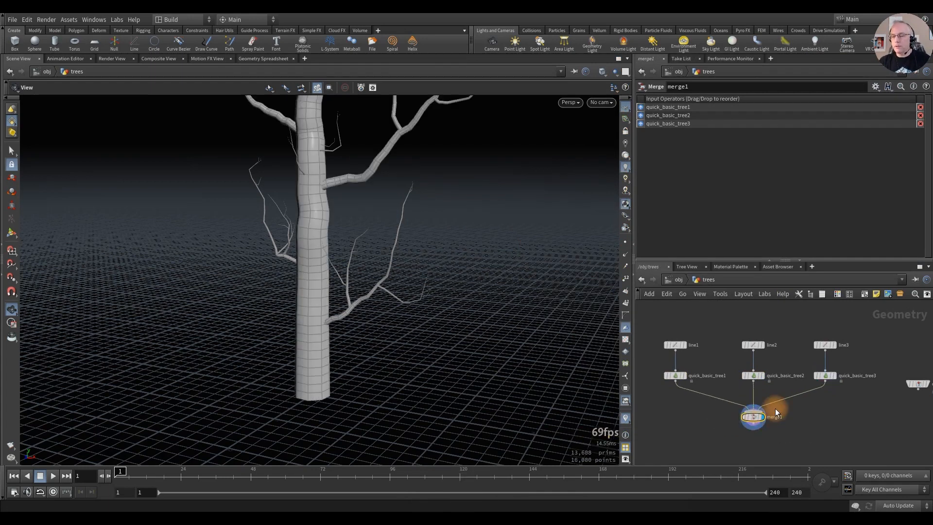
Step: Frame the merged trees and the whole node network, and widen the network pane
scroll(775, 412, "up", 5)
scroll(777, 412, "down", 2)
middle_click_drag(806, 405, 835, 381)
scroll(823, 391, "down", 1)
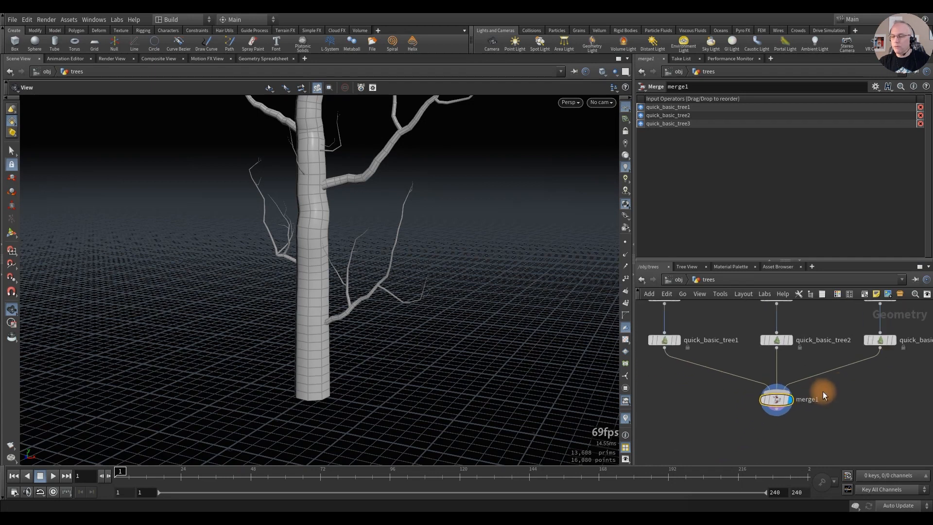
scroll(821, 390, "up", 1)
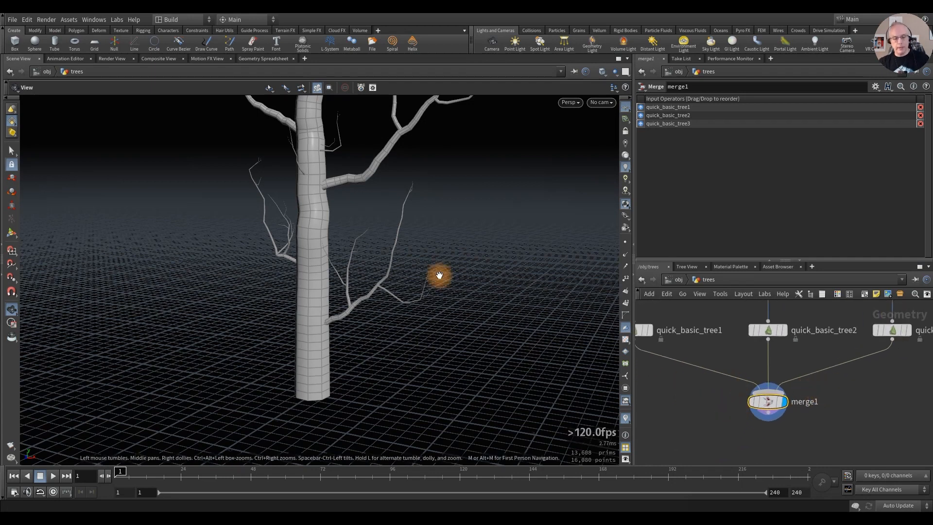
key("f")
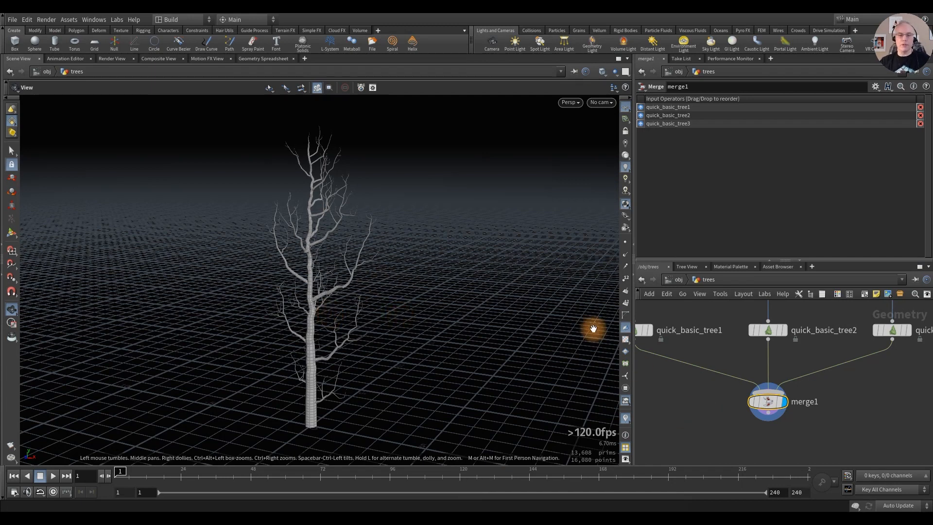
key("h")
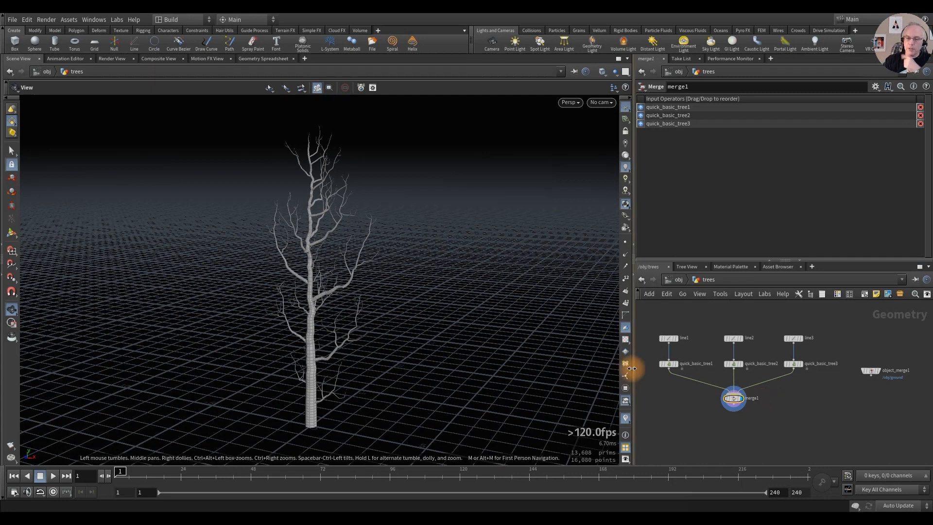
middle_click_drag(806, 408, 768, 376)
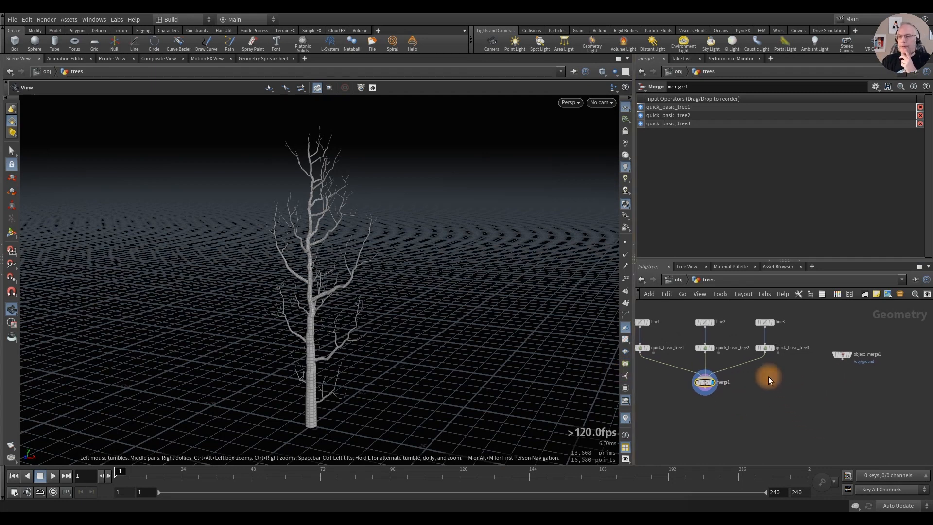
left_click_drag(633, 216, 578, 209)
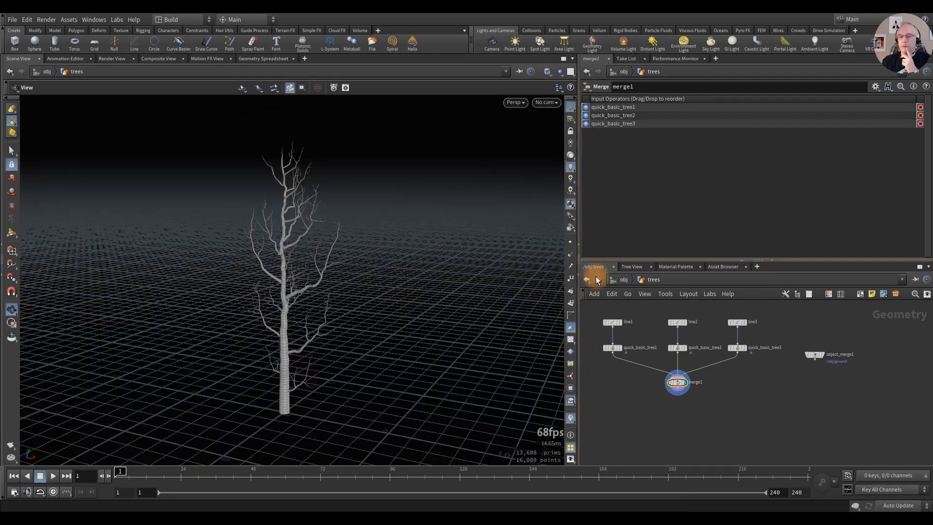
scroll(763, 396, "up", 2)
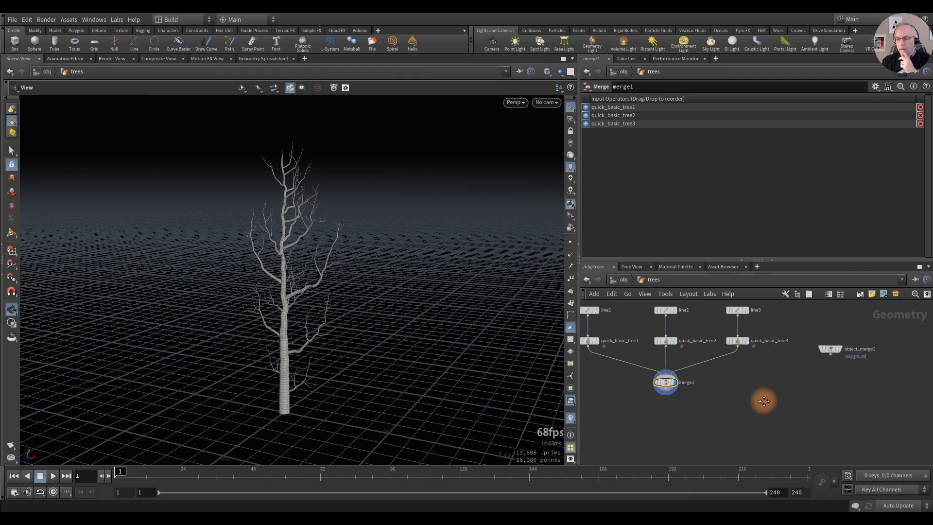
Step: Show object_merge1 as a template and feed it into a new Scatter and Align node set as the displayed node
left_click(816, 341)
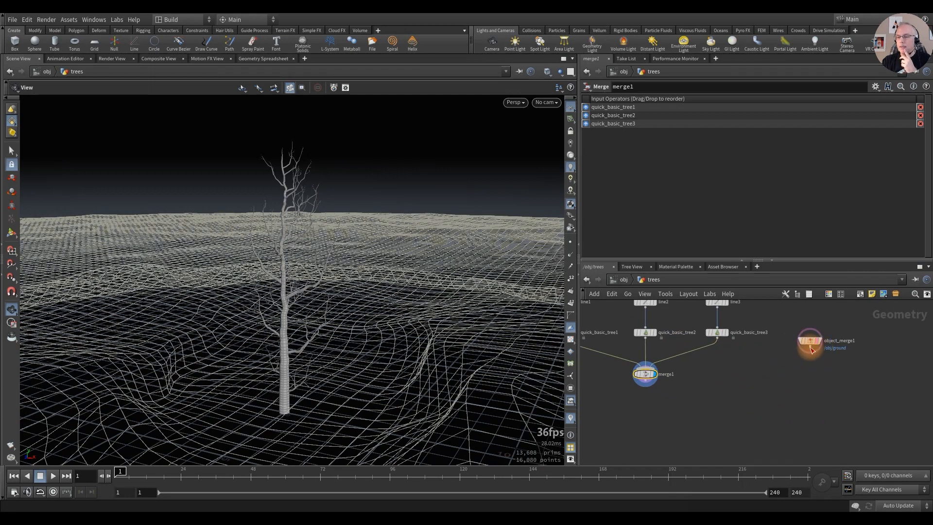
left_click_drag(809, 346, 809, 391)
key("Tab")
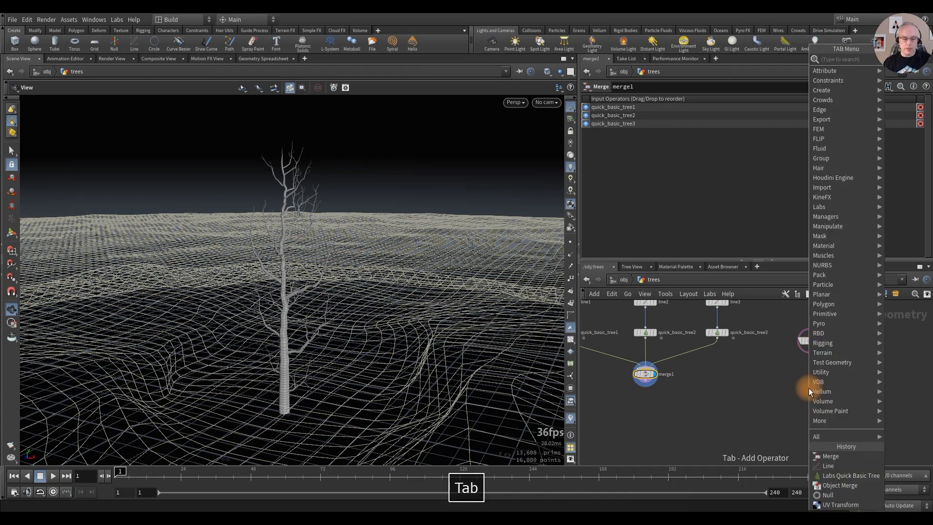
type("scatt")
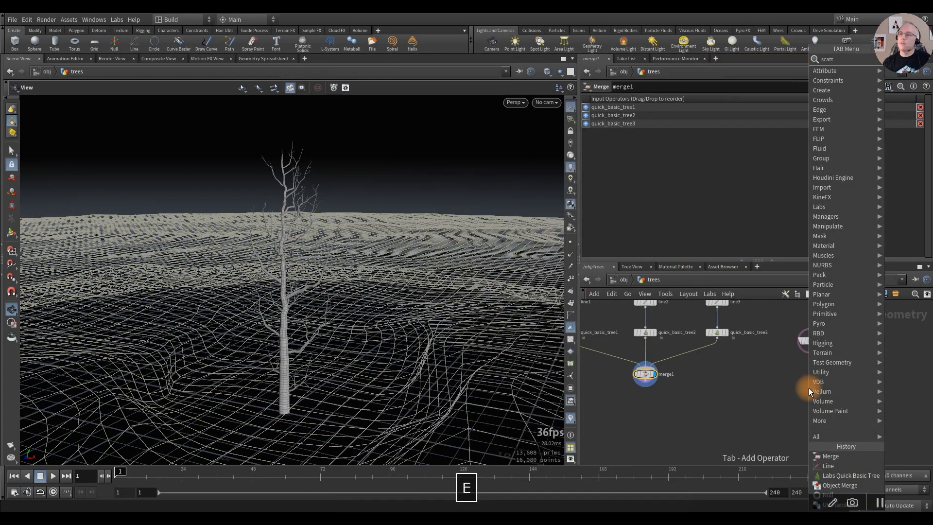
type("er")
key("Down")
key("Return")
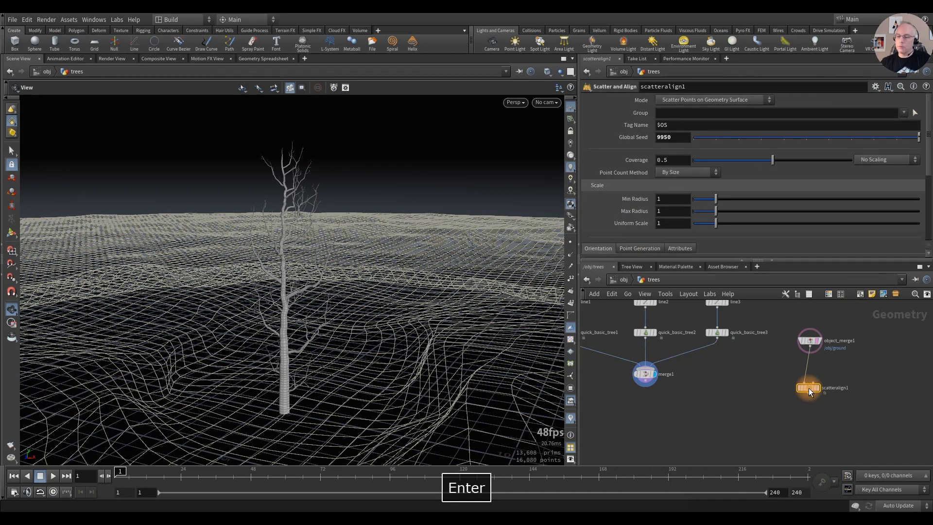
scroll(811, 391, "up", 2)
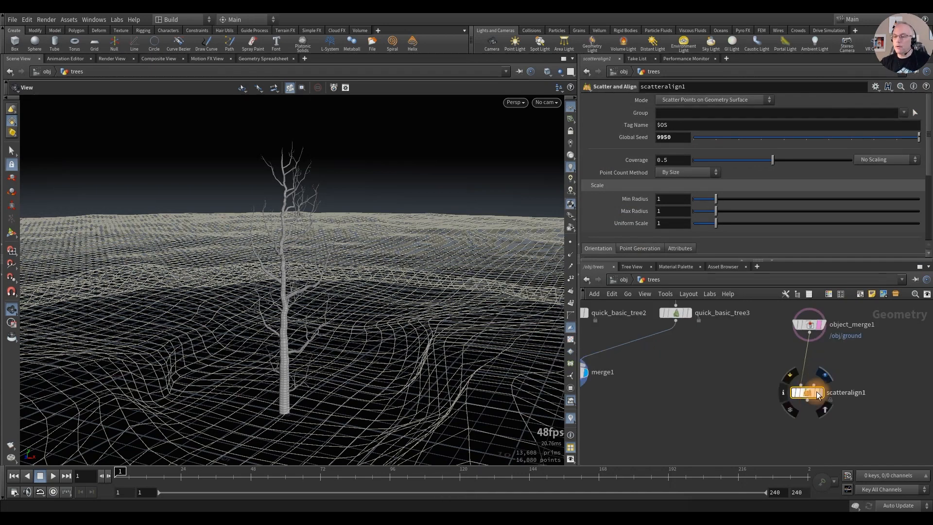
left_click(820, 392)
Step: Examine how the points are scattered over the ground, from the full disc down to the raised central area
key("space+h")
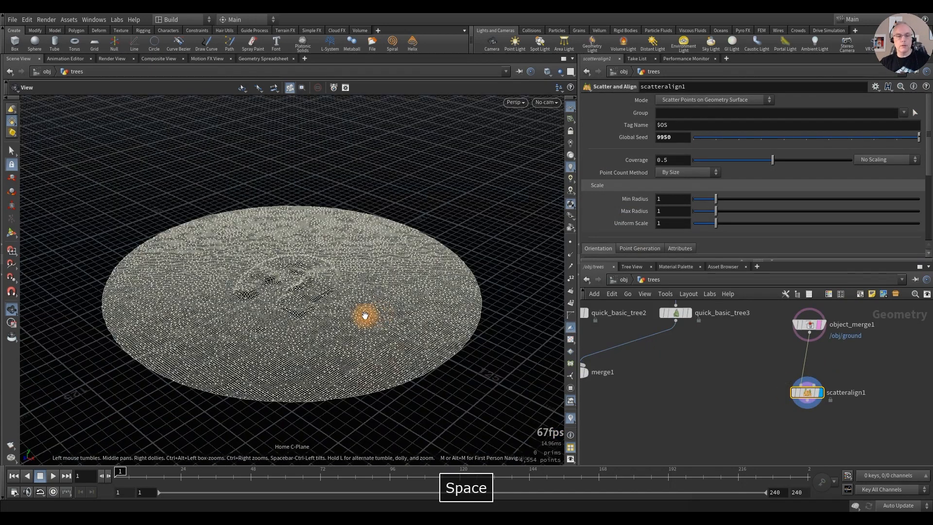
mouse_move(296, 291)
left_mouse_down("alt")
mouse_move(339, 299)
mouse_move(313, 294)
left_mouse_up("alt")
right_click_drag(287, 295, 287, 267, "alt")
mouse_move(287, 267)
left_mouse_down("alt")
mouse_move(331, 278)
mouse_move(293, 275)
left_mouse_up("alt")
right_click_drag(294, 275, 393, 285, "alt")
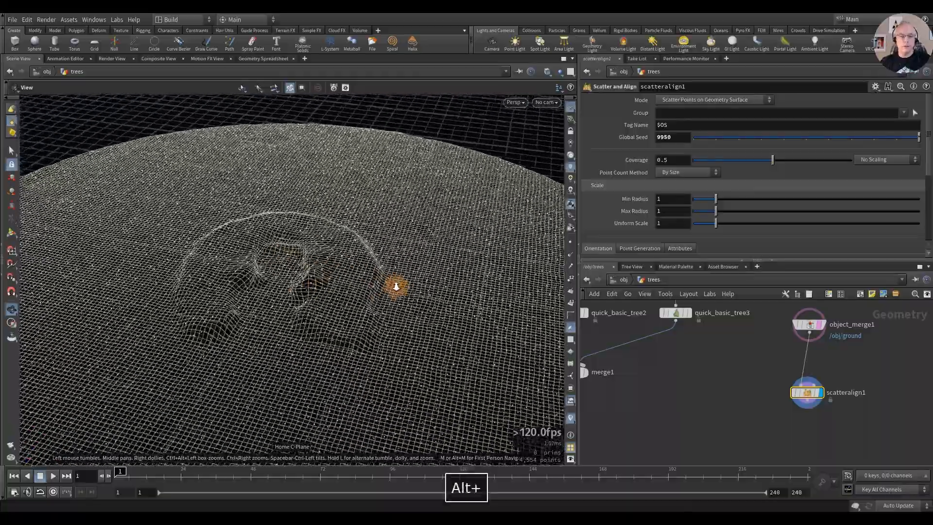
left_click_drag(394, 285, 318, 291, "alt")
middle_click_drag(311, 292, 348, 260, "alt")
right_click_drag(347, 267, 254, 289, "alt")
left_click_drag(317, 256, 301, 271, "alt")
right_click_drag(285, 250, 361, 267, "alt")
left_click_drag(308, 252, 300, 272, "alt")
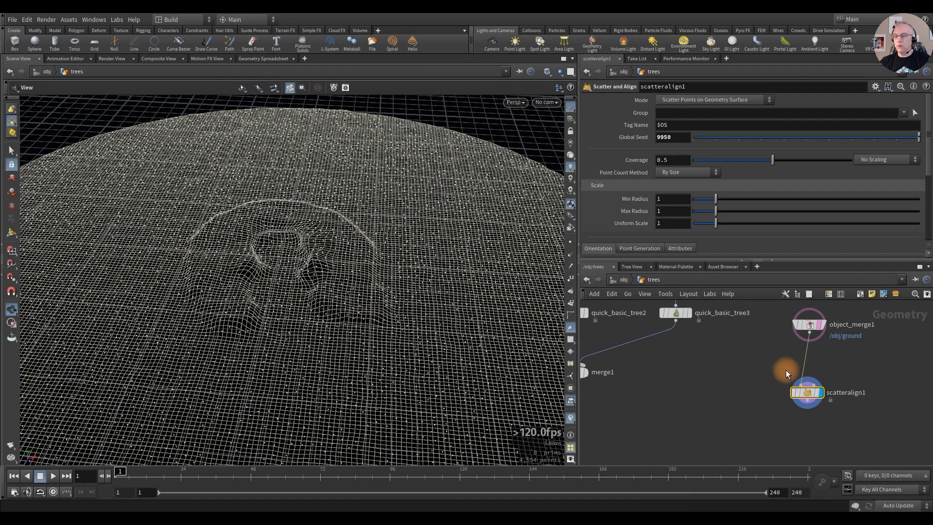
Step: Align scatteralign1 under object_merge1 and add an Attribute Paint node beside it
left_click_drag(807, 392, 817, 398)
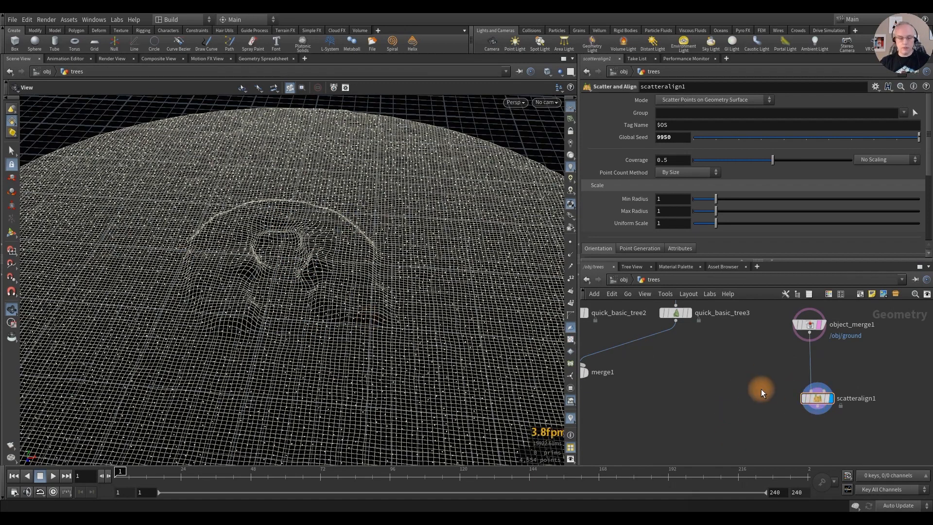
key("Tab")
type("paint")
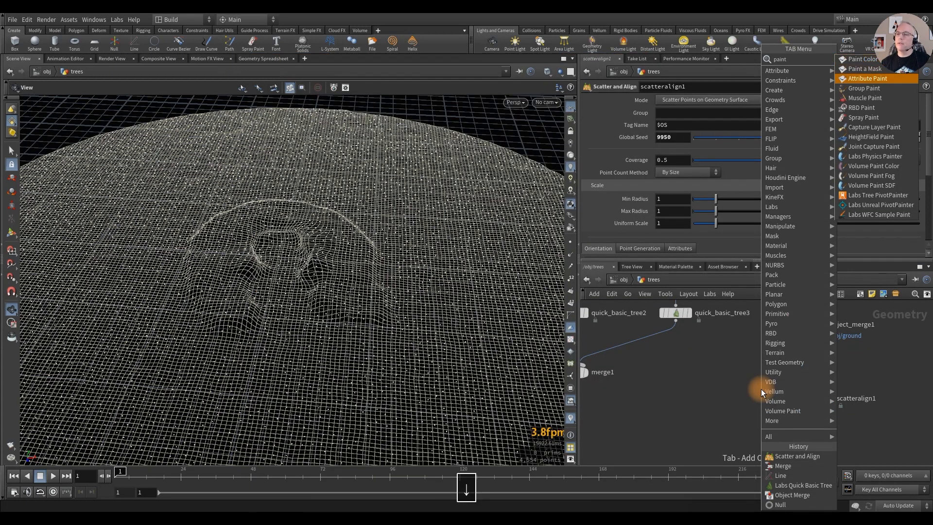
key("Return")
left_click(761, 372)
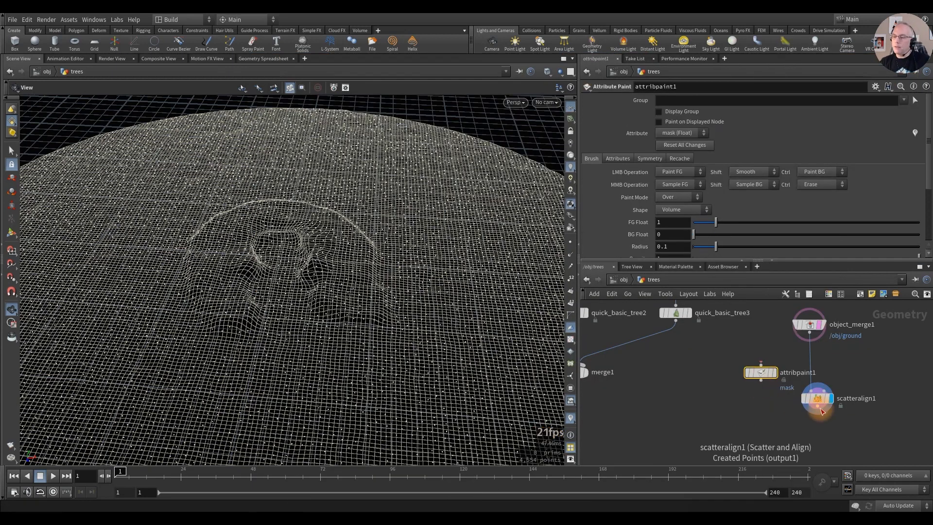
Step: Set scatteralign1's Point Count Method to By Density and enable its Density Attribute with the name density
left_click(817, 398)
left_click(677, 173)
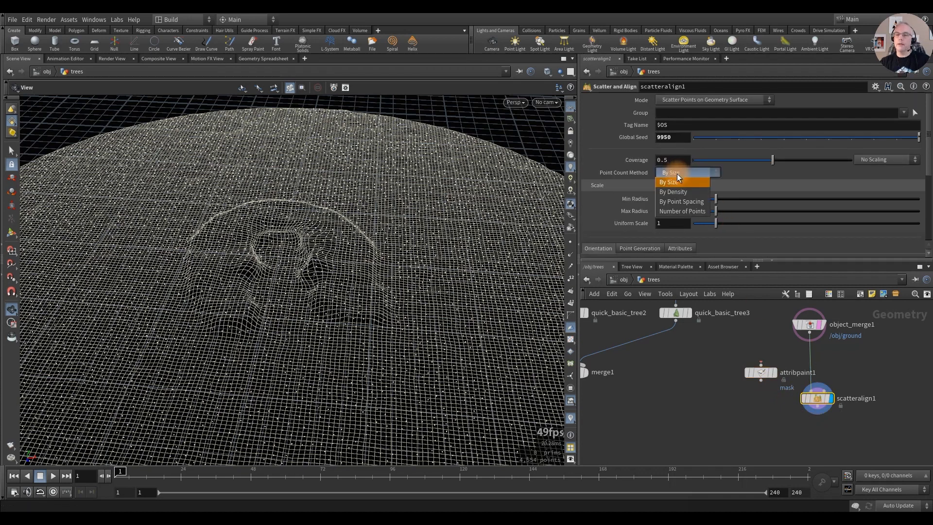
left_click(676, 193)
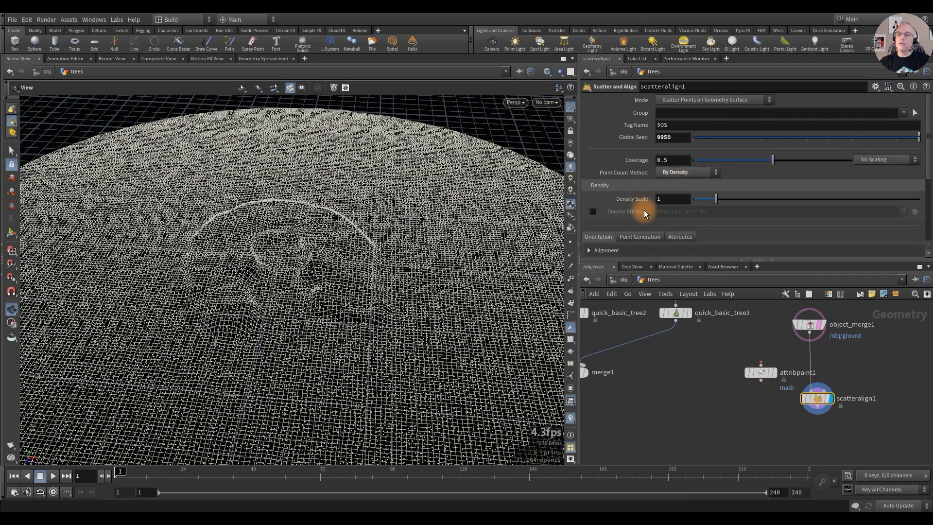
left_click(592, 211)
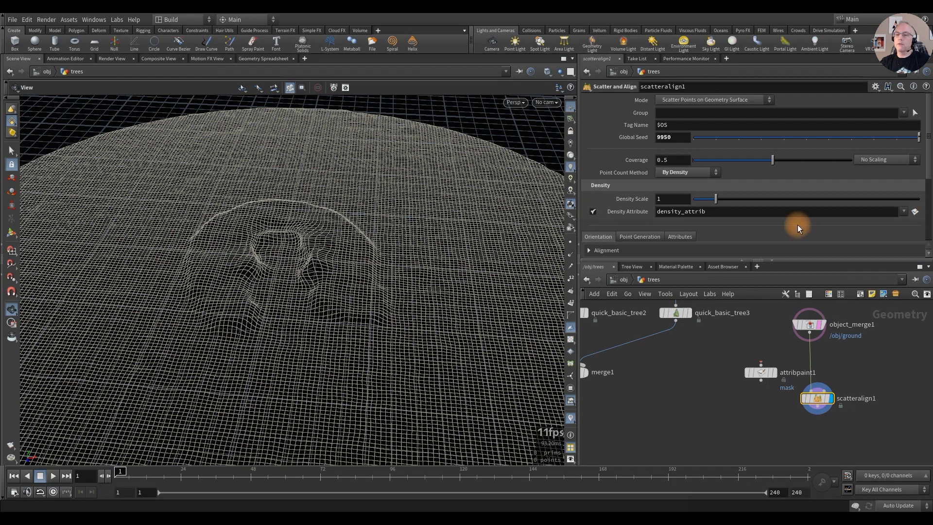
left_click(720, 212)
type("dens")
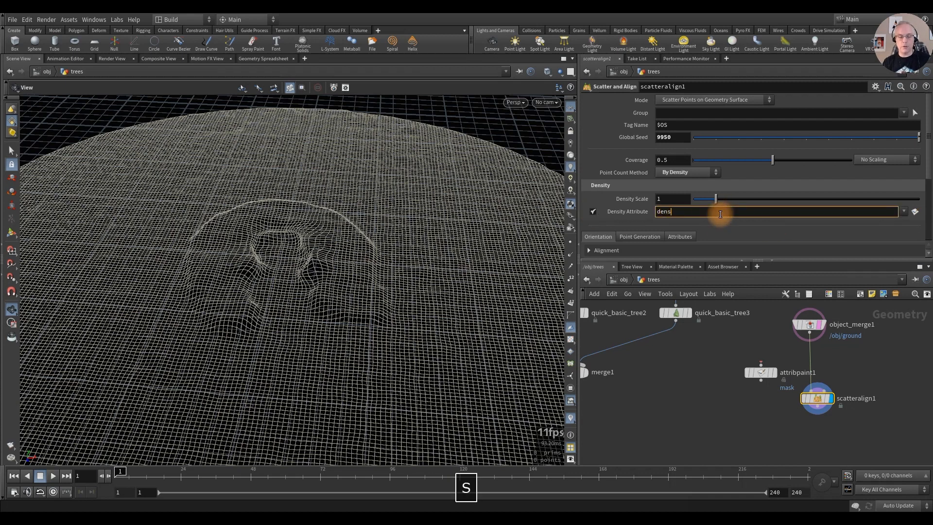
type("ity")
key("Return")
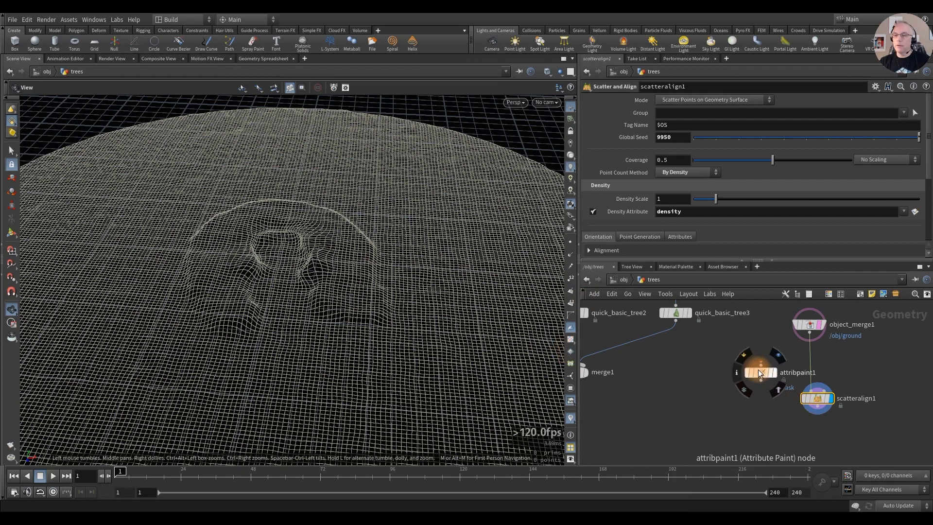
Step: Insert attribpaint1 between object_merge1 and scatteralign1, display it, and frame the ground in the Top view
left_click_drag(759, 373, 811, 371)
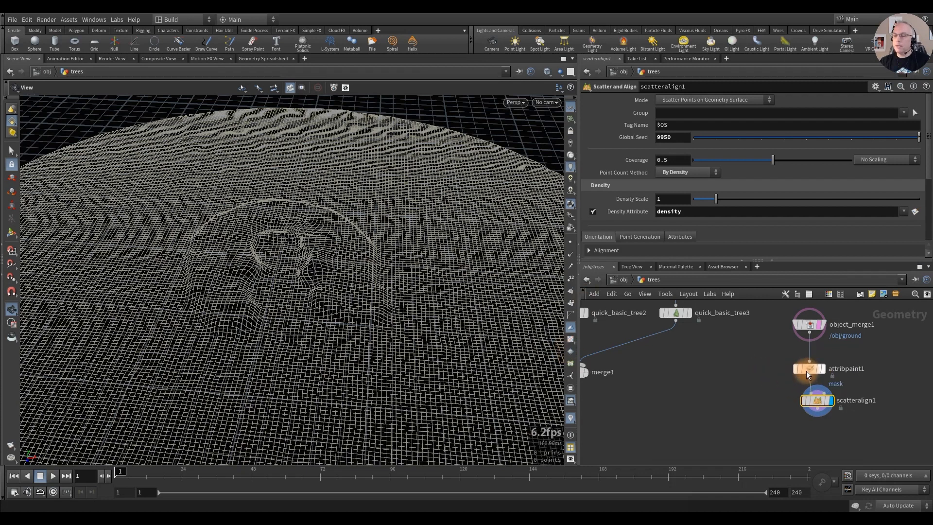
left_click(825, 362)
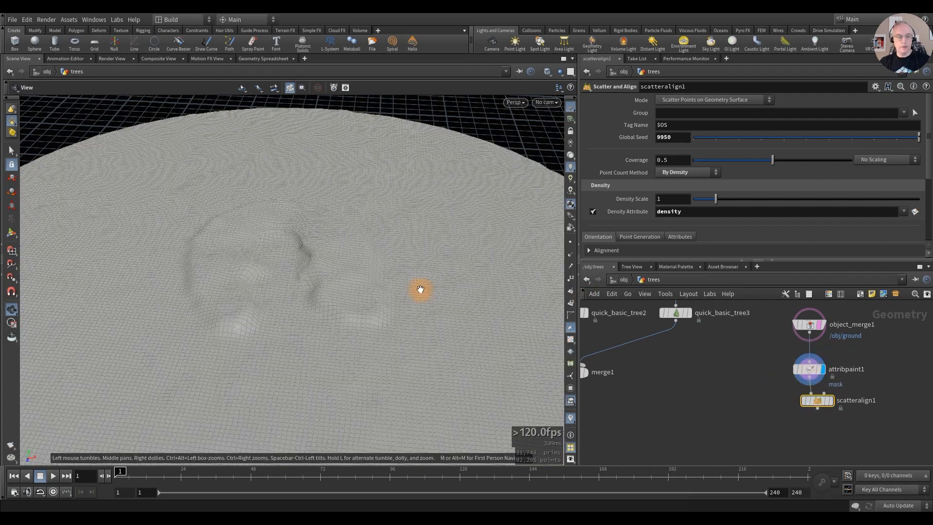
key("2")
key("space")
key("space+h")
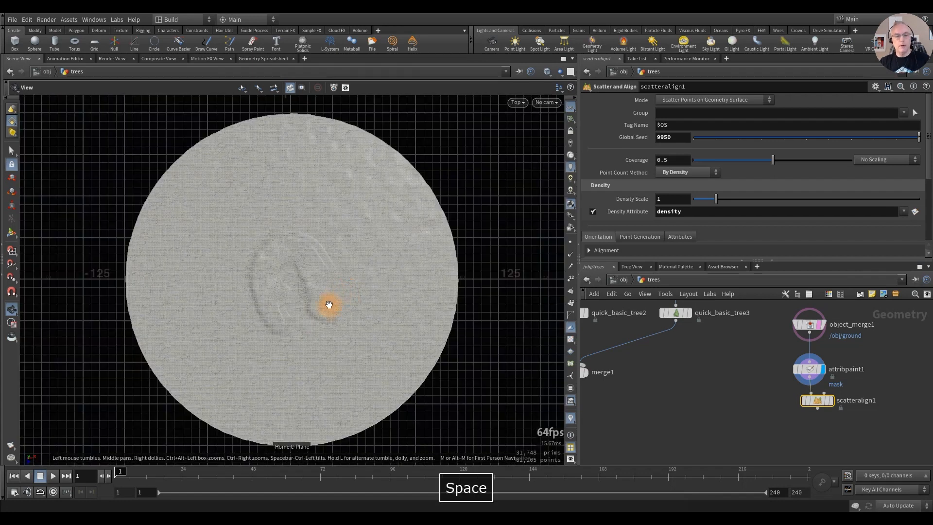
Step: Set the viewport shading to Smooth Shaded, look closer at the ground, and select attribpaint1
left_click(547, 74)
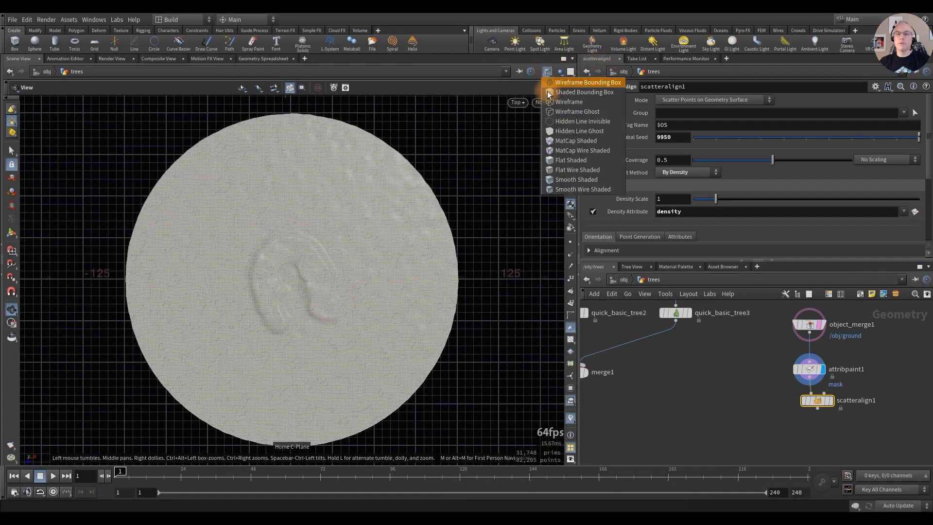
left_click(562, 182)
right_click_drag(300, 292, 406, 275, "alt")
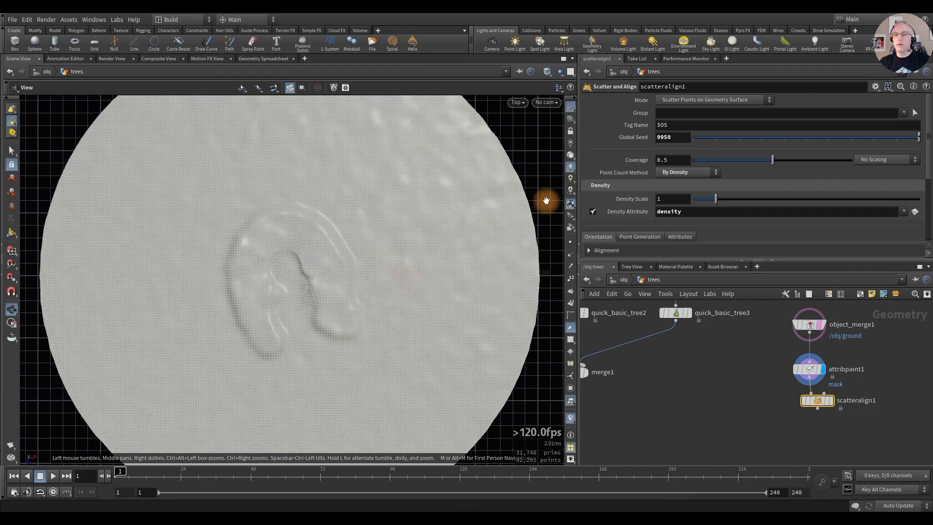
left_click(811, 374)
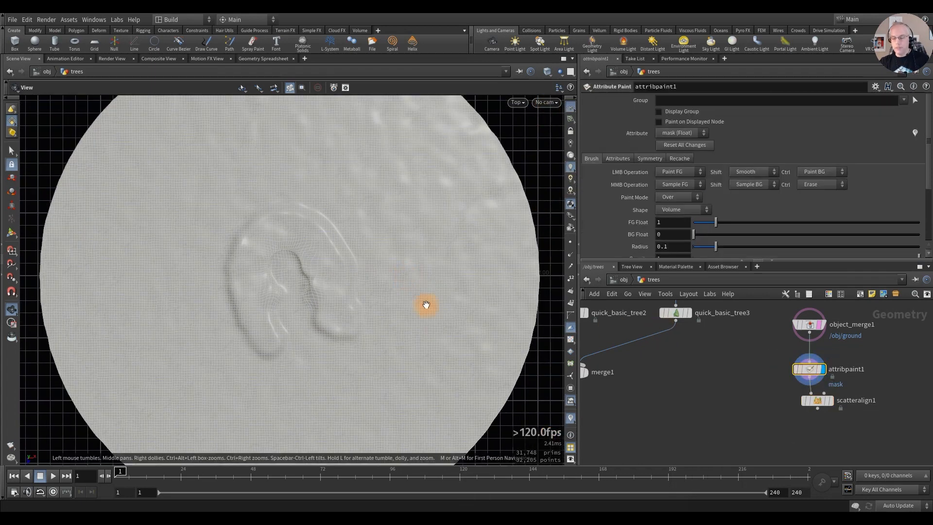
Step: Start painting on the ground with attribpaint1 and enlarge the brush radius to about 13.11
key("Return")
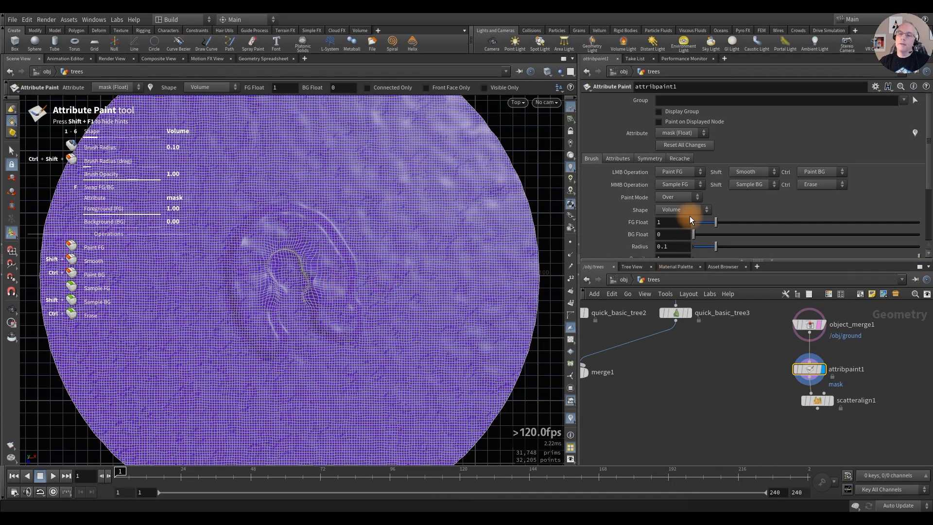
scroll(277, 281, "up", 5)
scroll(280, 283, "up", 15)
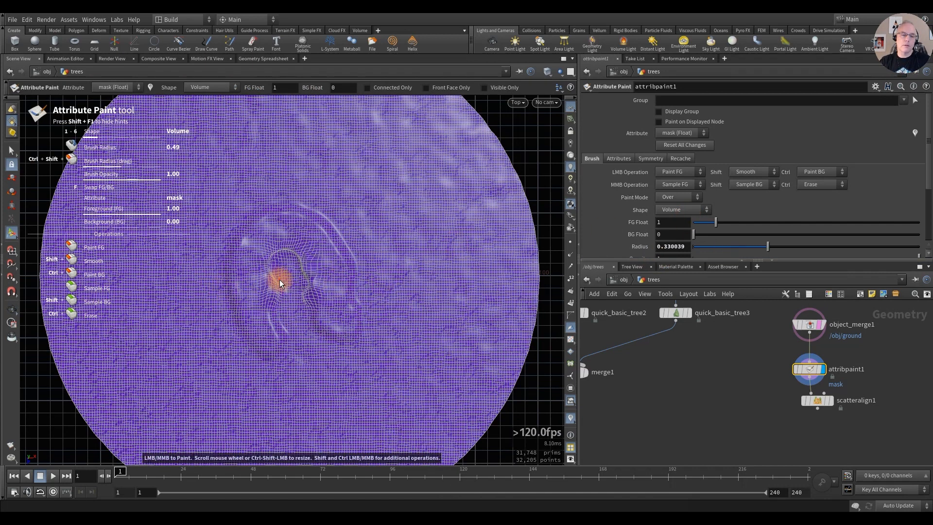
scroll(279, 279, "up", 5)
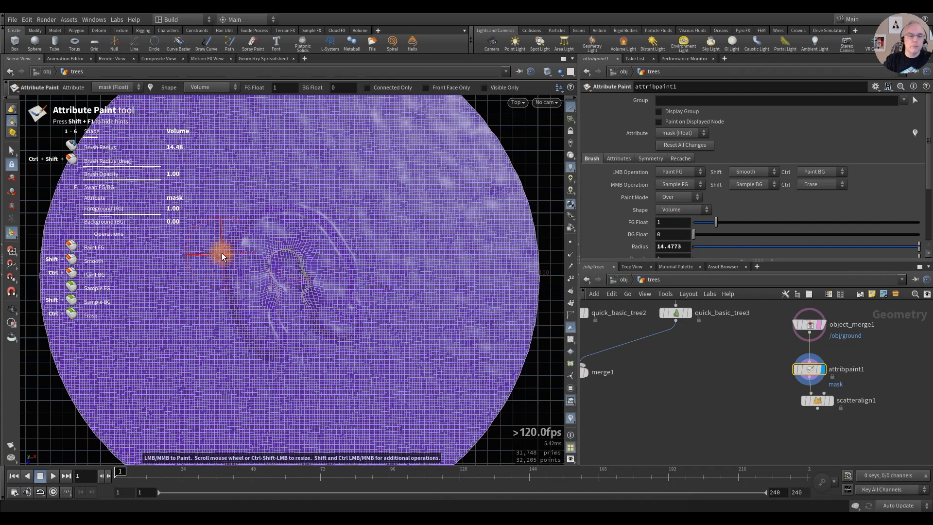
scroll(222, 253, "down", 2)
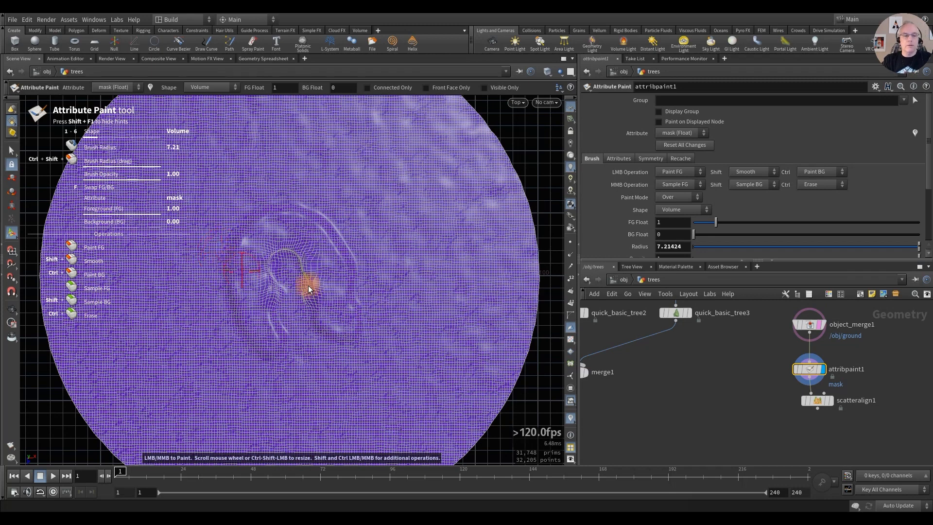
right_click_drag(308, 284, 245, 302, "alt")
scroll(243, 246, "up", 7)
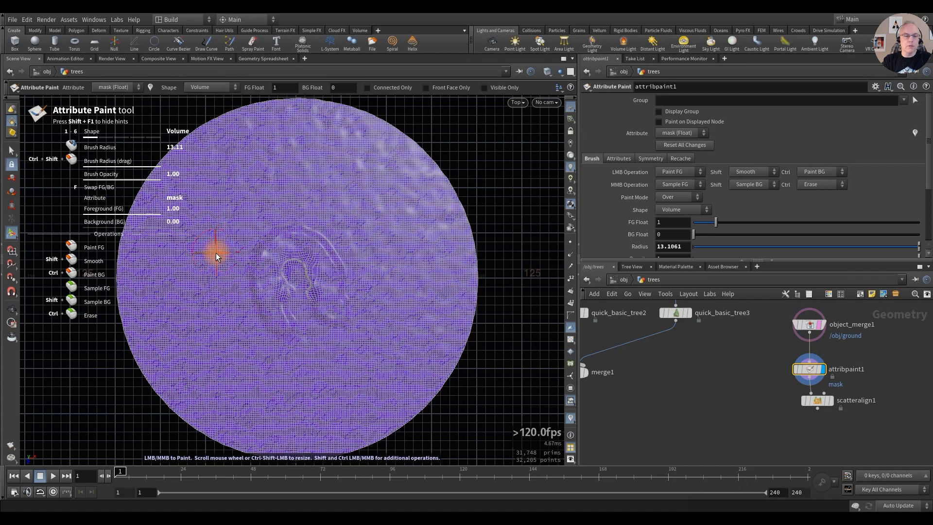
Step: Paint a wide C-shaped mask band around the central hill at foreground value 1, widening the brush to radius about 26.30
left_click_drag(216, 253, 239, 201)
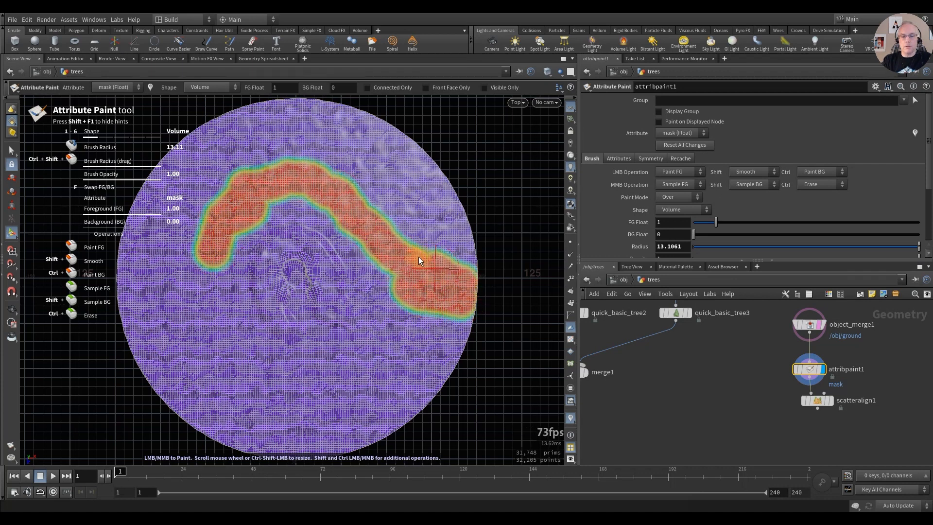
mouse_move(356, 197)
left_mouse_down()
mouse_move(385, 207)
mouse_move(246, 152)
mouse_move(287, 156)
mouse_move(222, 192)
mouse_move(199, 251)
mouse_move(218, 177)
left_mouse_up()
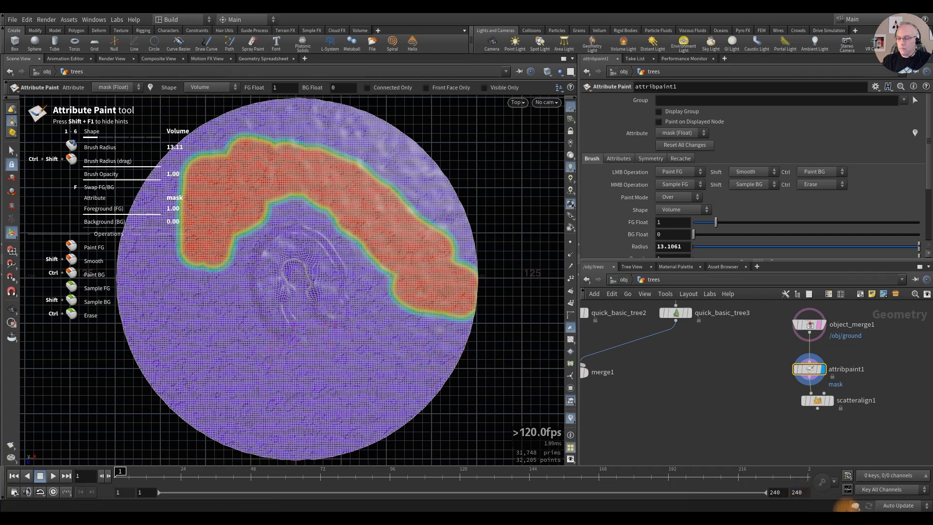
left_click_drag(505, 375, 403, 358)
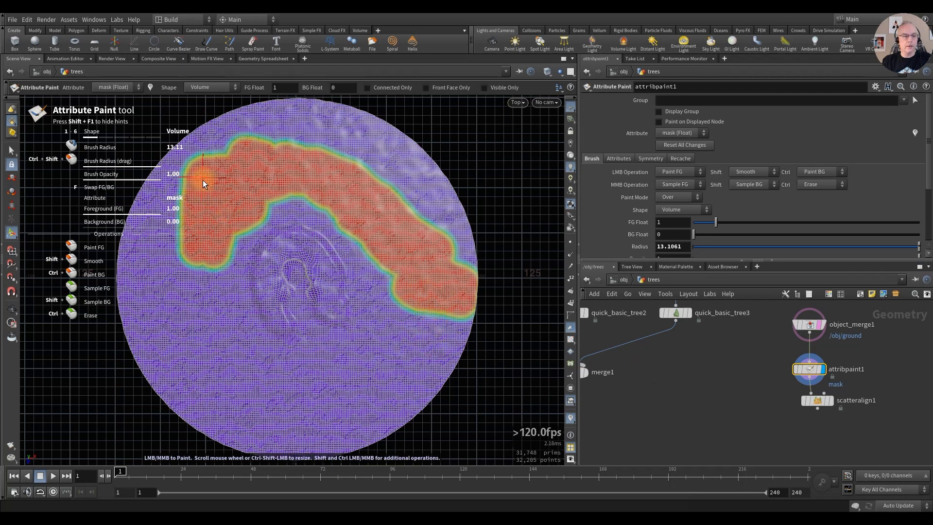
left_click_drag(202, 180, 180, 211)
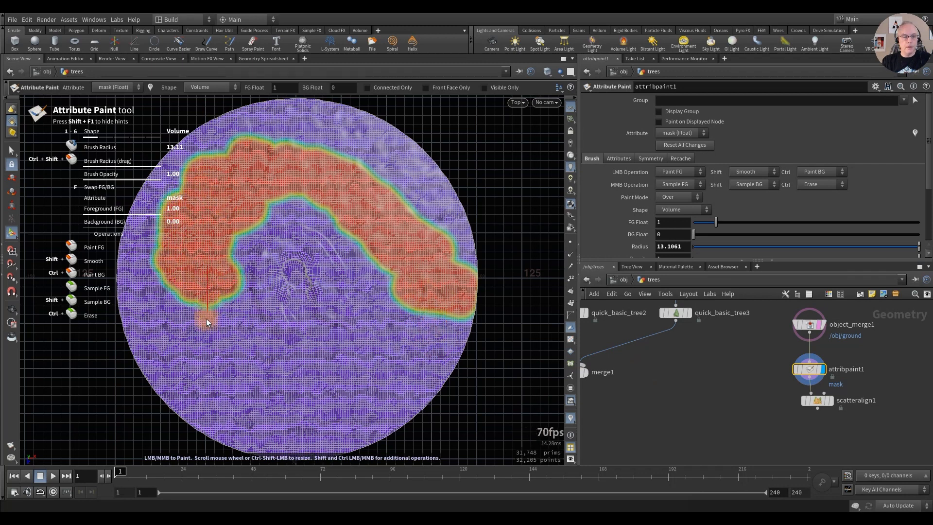
scroll(232, 366, "up", 5)
mouse_move(232, 366)
left_mouse_down()
mouse_move(188, 307)
mouse_move(284, 398)
mouse_move(319, 407)
mouse_move(218, 332)
mouse_move(189, 262)
mouse_move(263, 173)
mouse_move(336, 165)
mouse_move(393, 214)
mouse_move(439, 294)
mouse_move(419, 241)
mouse_move(296, 173)
mouse_move(236, 172)
mouse_move(234, 204)
mouse_move(197, 221)
mouse_move(204, 373)
mouse_move(303, 430)
left_mouse_up()
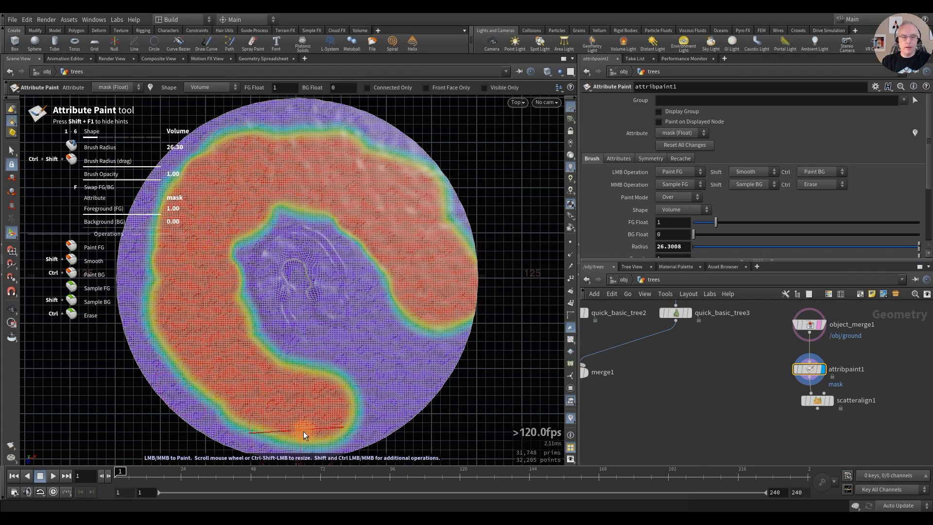
Step: Smooth the inner and outer edges of the painted mask band with a brush radius of about 19.51
scroll(284, 400, "down", 10)
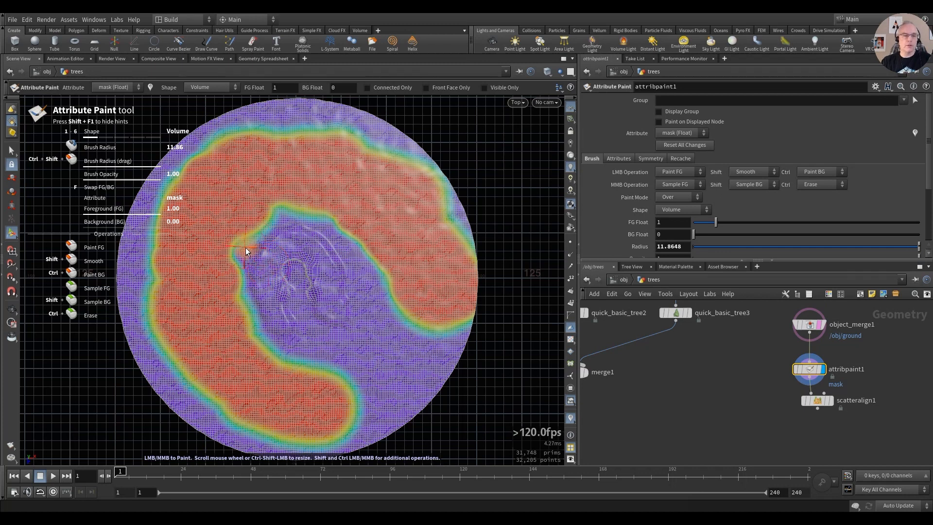
scroll(310, 209, "up", 5)
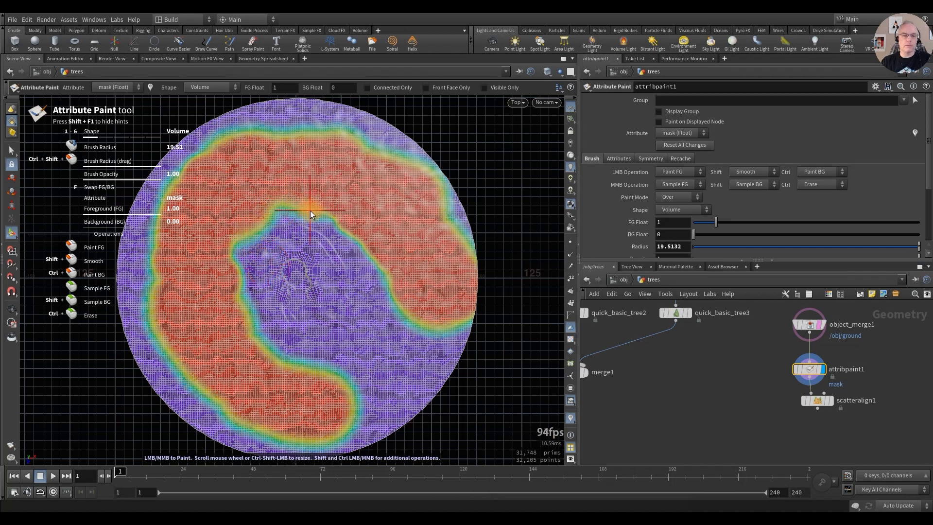
mouse_move(303, 211)
left_mouse_down("shift")
mouse_move(354, 234)
mouse_move(378, 278)
mouse_move(429, 327)
mouse_move(451, 299)
mouse_move(351, 235)
mouse_move(268, 228)
left_mouse_up("shift")
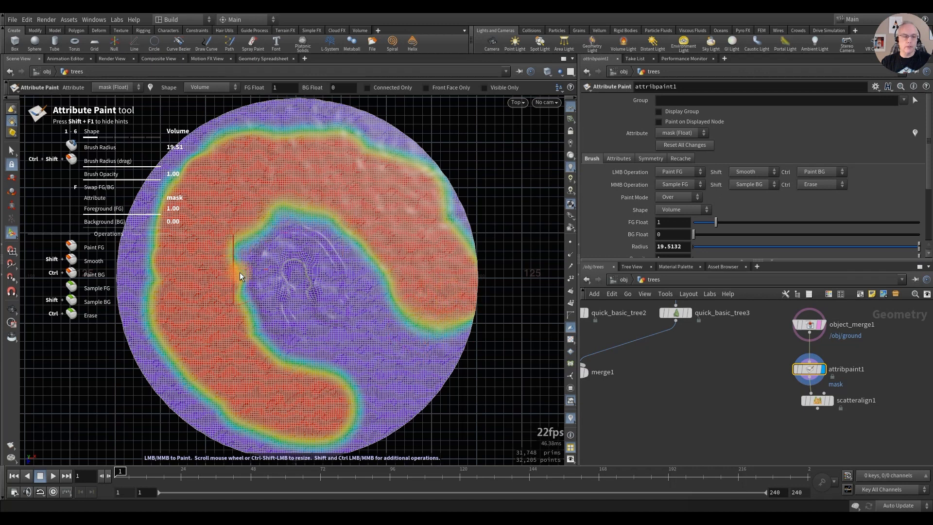
mouse_move(315, 366)
left_mouse_down("shift")
mouse_move(343, 397)
mouse_move(304, 363)
mouse_move(344, 432)
mouse_move(252, 429)
mouse_move(193, 359)
left_mouse_up("shift")
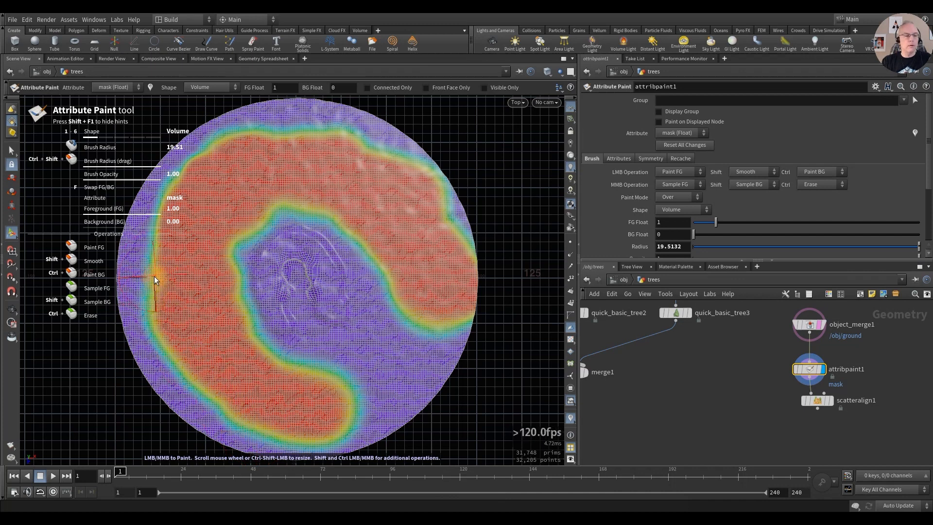
mouse_move(153, 276)
left_mouse_down("shift")
mouse_move(154, 223)
mouse_move(209, 144)
mouse_move(324, 135)
mouse_move(417, 173)
mouse_move(439, 230)
mouse_move(436, 256)
left_mouse_up("shift")
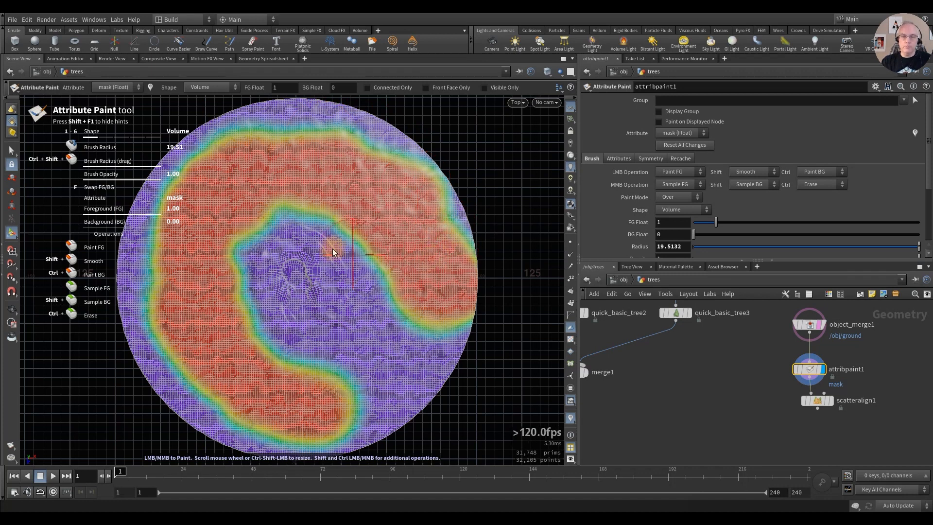
Step: Set the foreground value to 0.86 and paint several lower-density patches inside the band with a brush radius of about 17.67
scroll(263, 215, "down", 4)
scroll(215, 265, "down", 1)
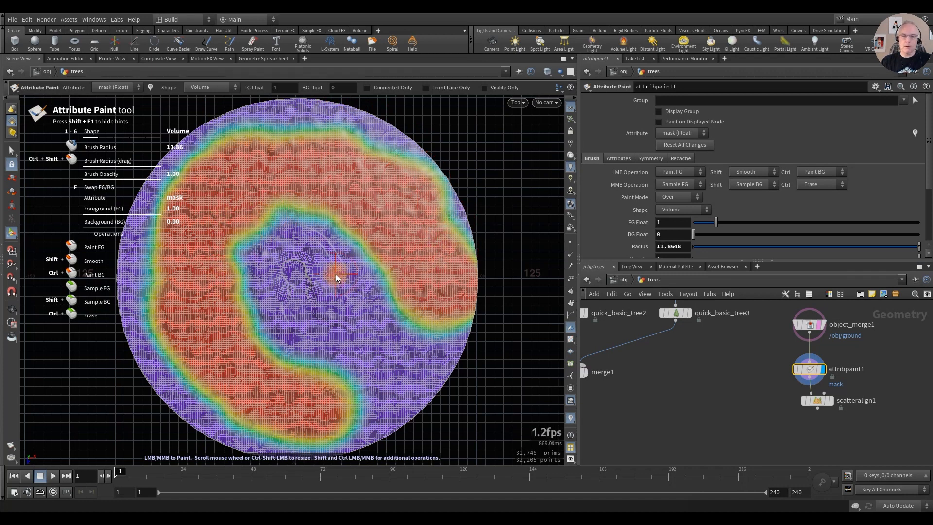
left_click_drag(713, 223, 712, 223)
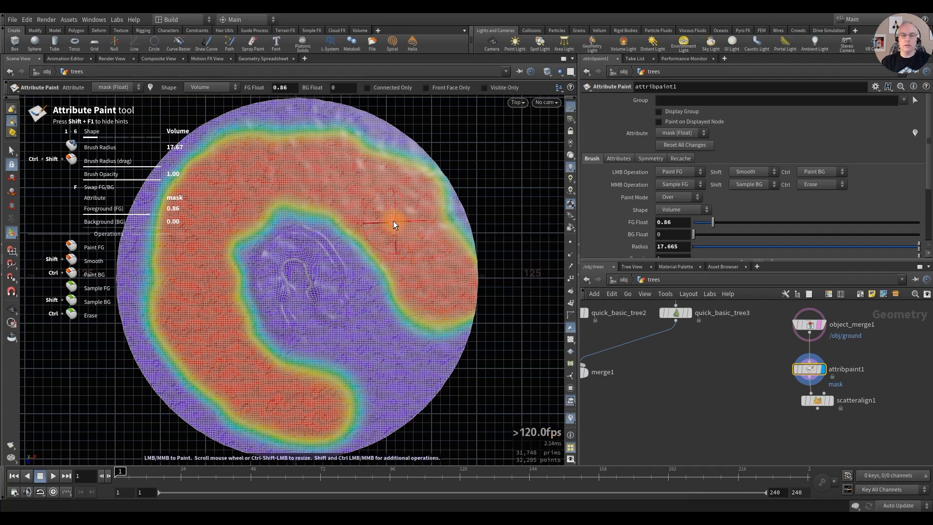
left_click(408, 236)
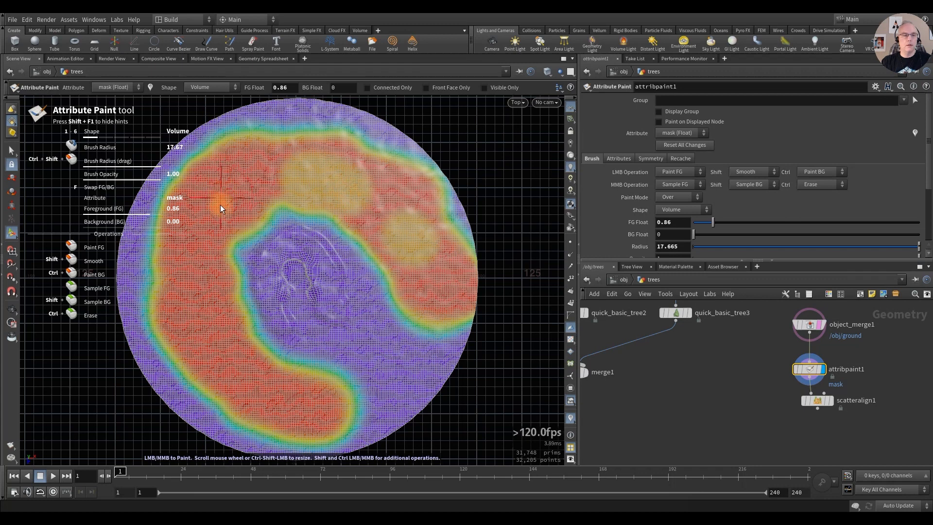
left_click_drag(203, 316, 206, 335)
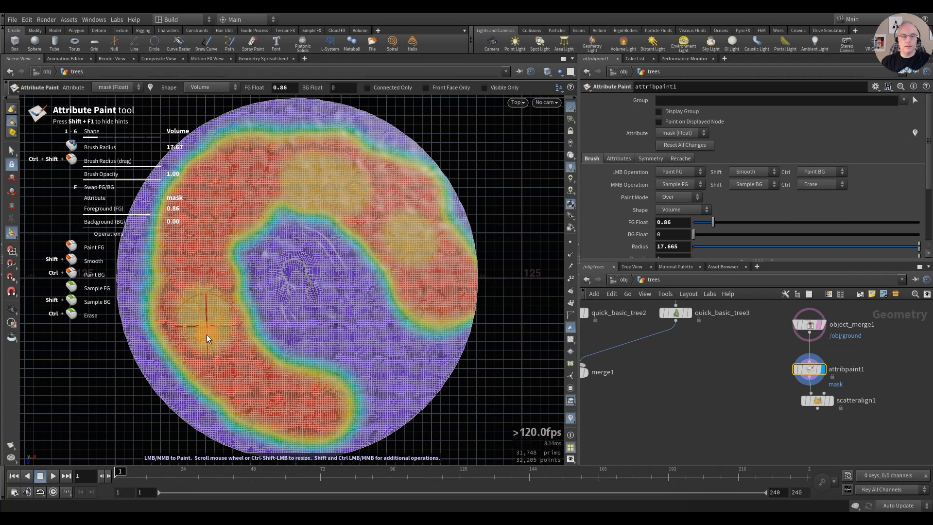
left_click_drag(271, 399, 305, 407)
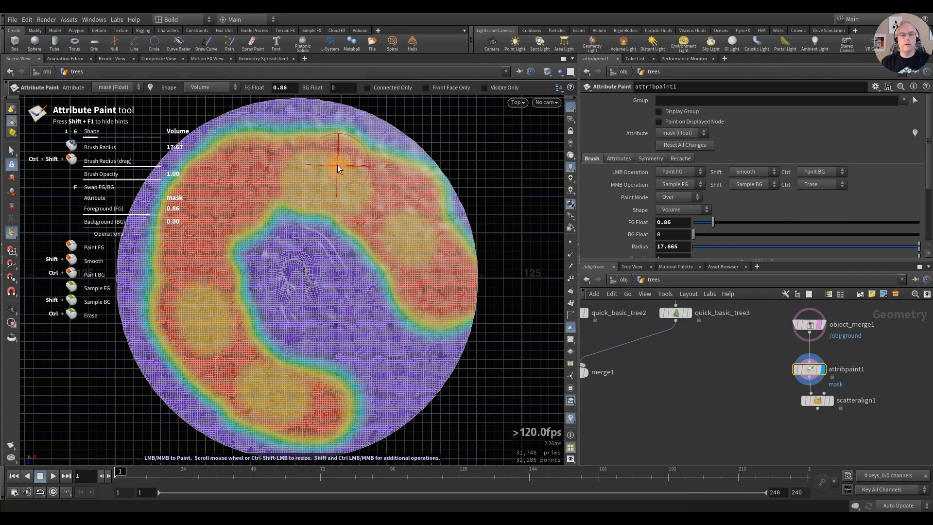
Step: Smooth the transitions around the 0.86 patches within the painted band
left_click_drag(337, 165, 296, 155, "shift")
left_click_drag(357, 179, 425, 222, "shift")
left_click_drag(221, 299, 209, 294, "shift")
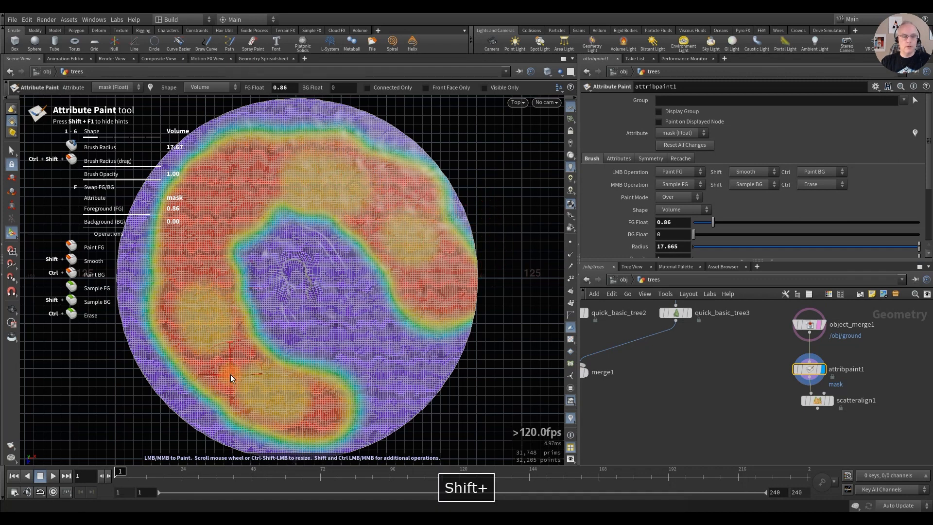
mouse_move(230, 384)
left_mouse_down("shift")
mouse_move(273, 416)
mouse_move(310, 415)
left_mouse_up("shift")
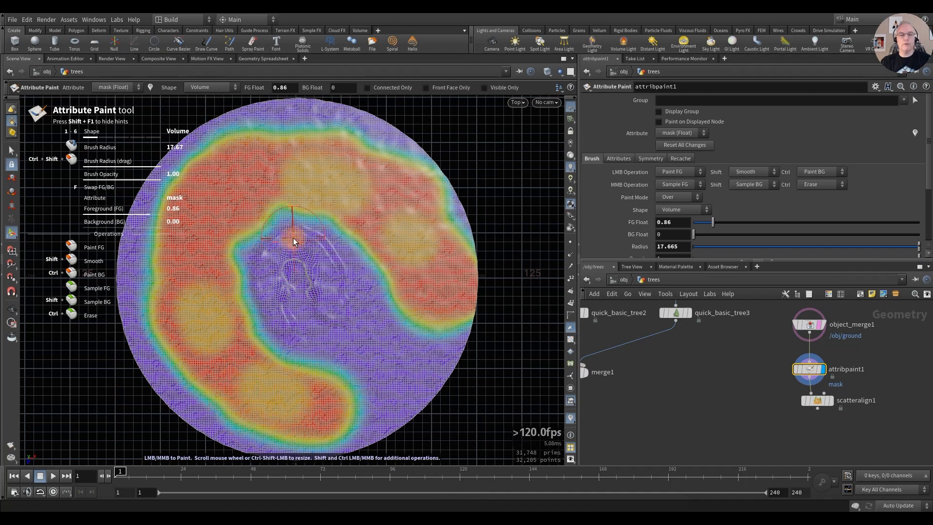
left_click_drag(290, 198, 319, 208, "shift")
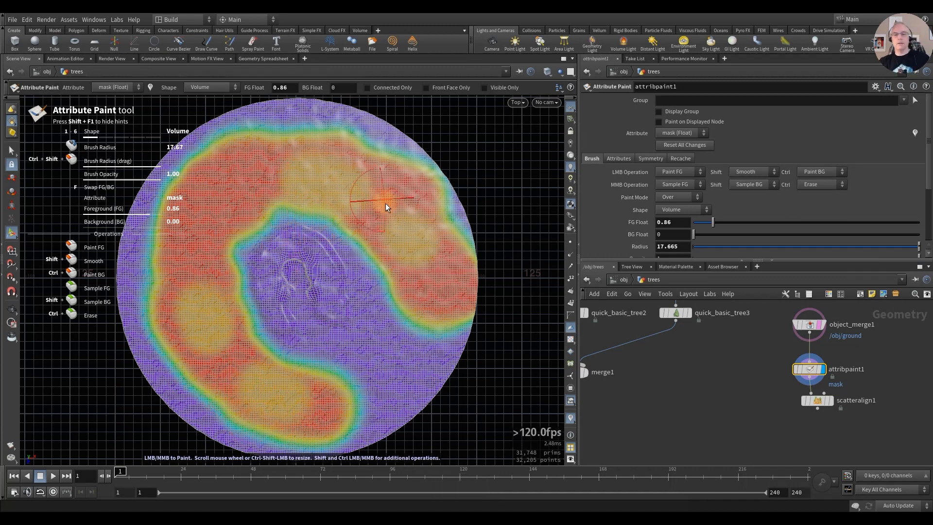
Step: Rename attribpaint1's painted attribute to density
left_click(617, 160)
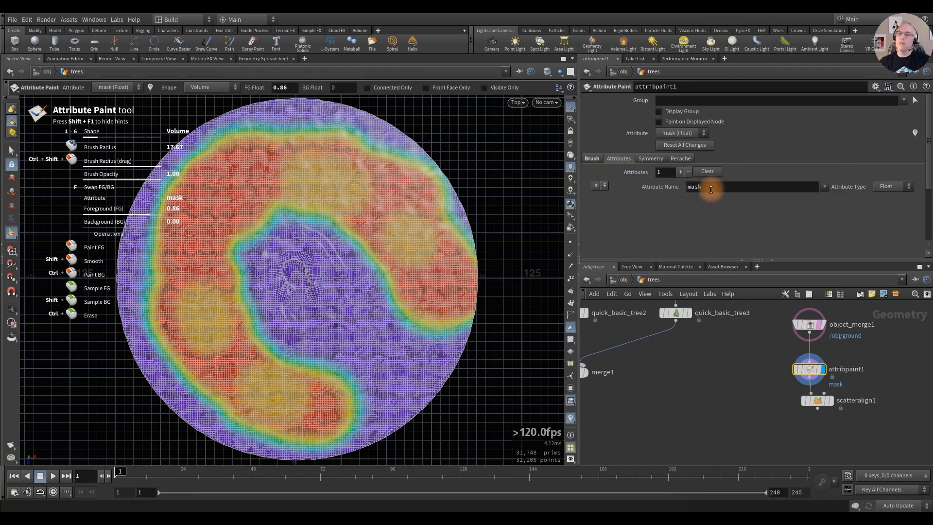
double_click(711, 188)
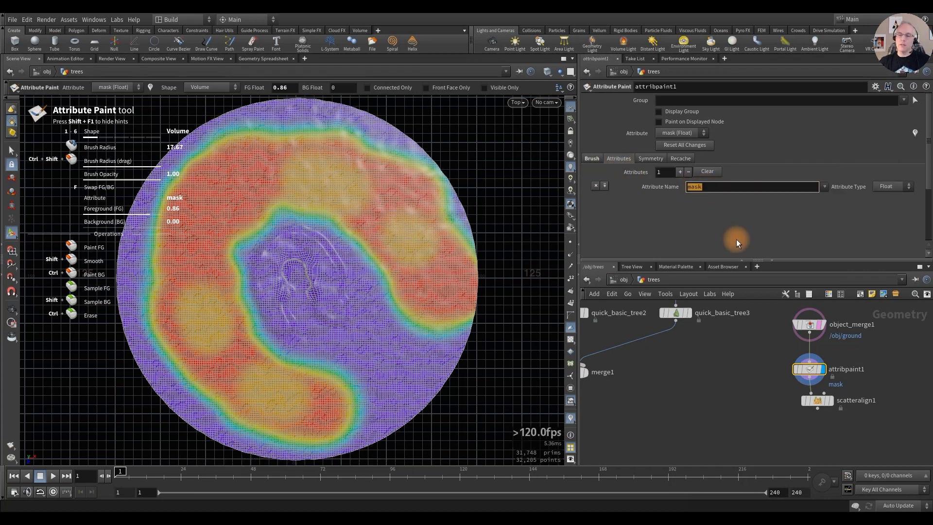
type("de")
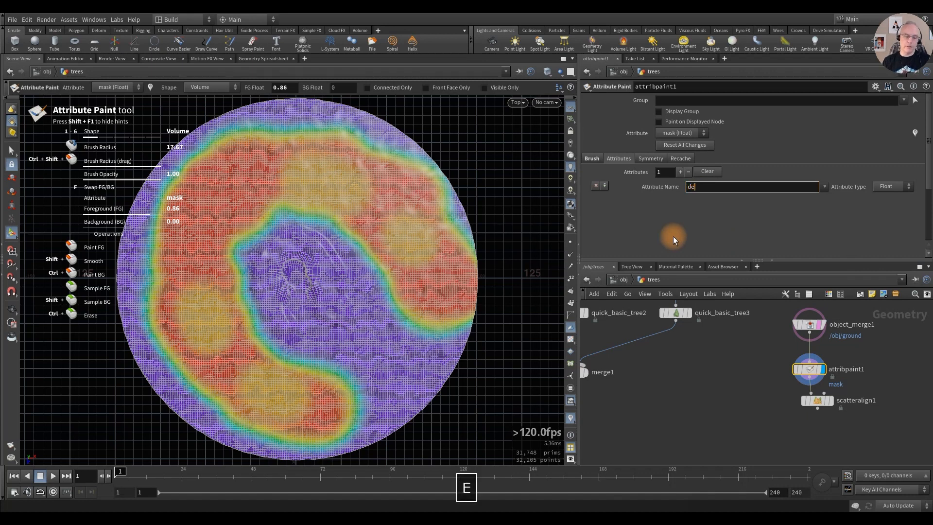
type("nsity")
key("Return")
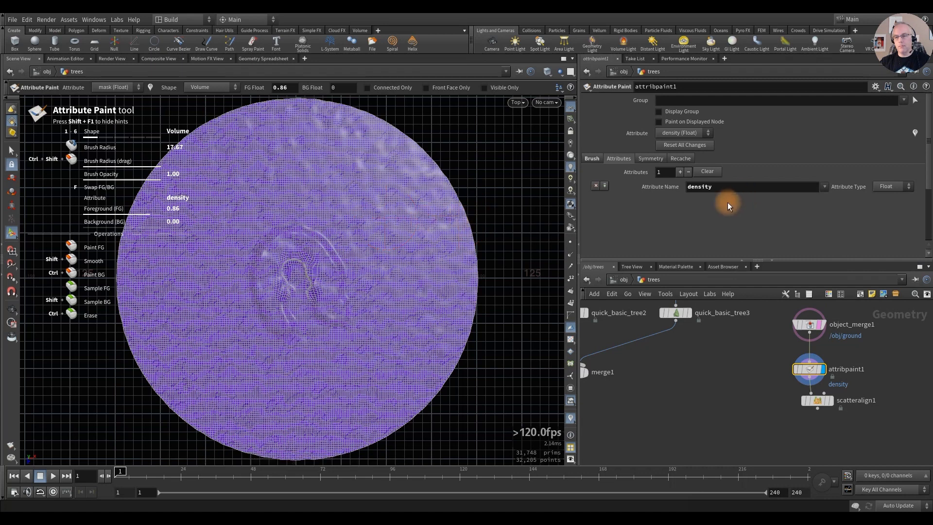
Step: Change attribpaint1's attribute name back to mask
left_click(826, 187)
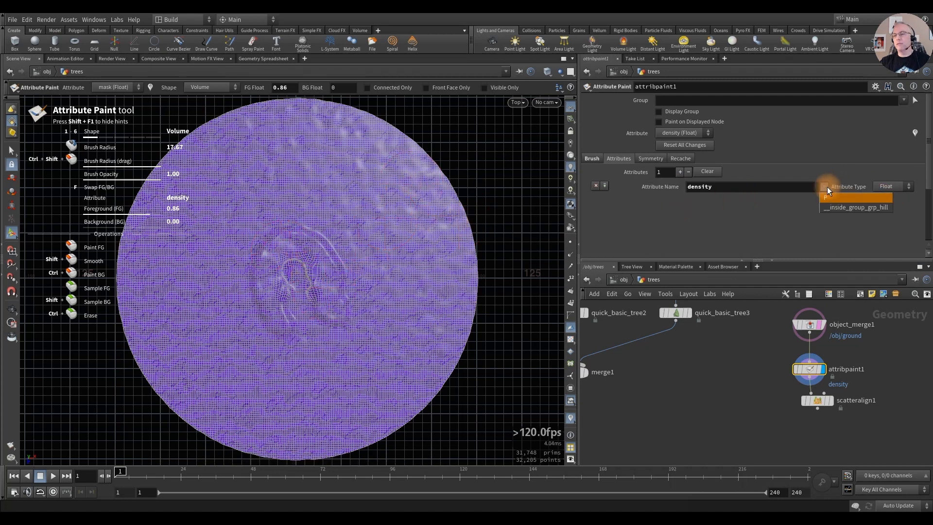
left_click(735, 186)
type("mas")
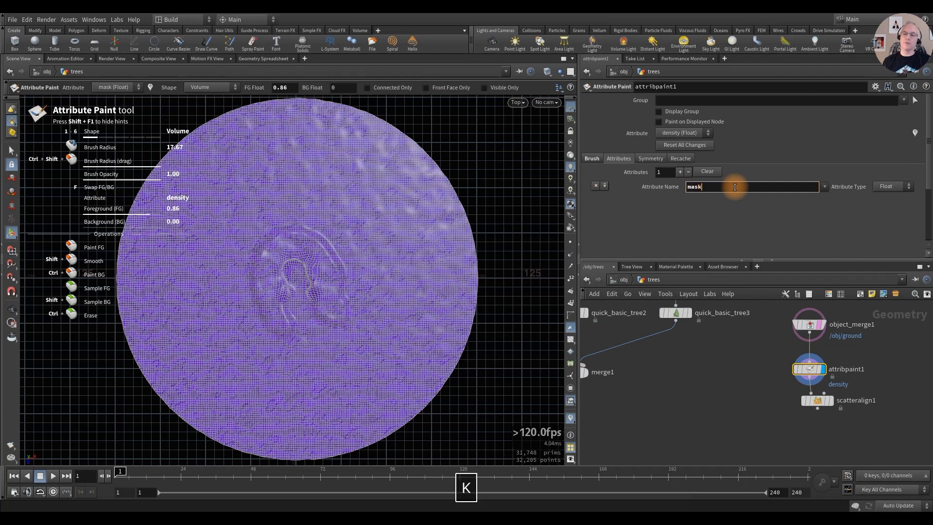
type("k")
key("Return")
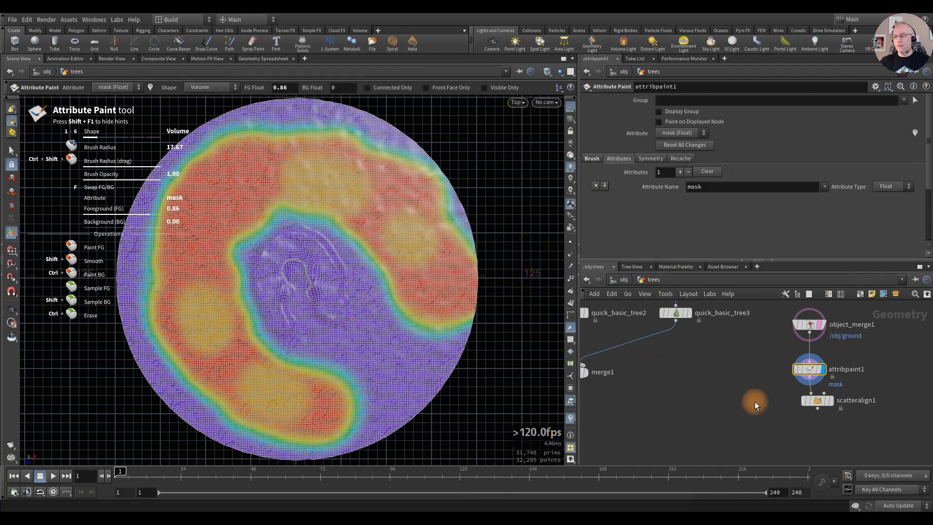
Step: Display scatteralign1 and set its Density Attribute to mask
mouse_move(814, 401)
left_click(836, 384)
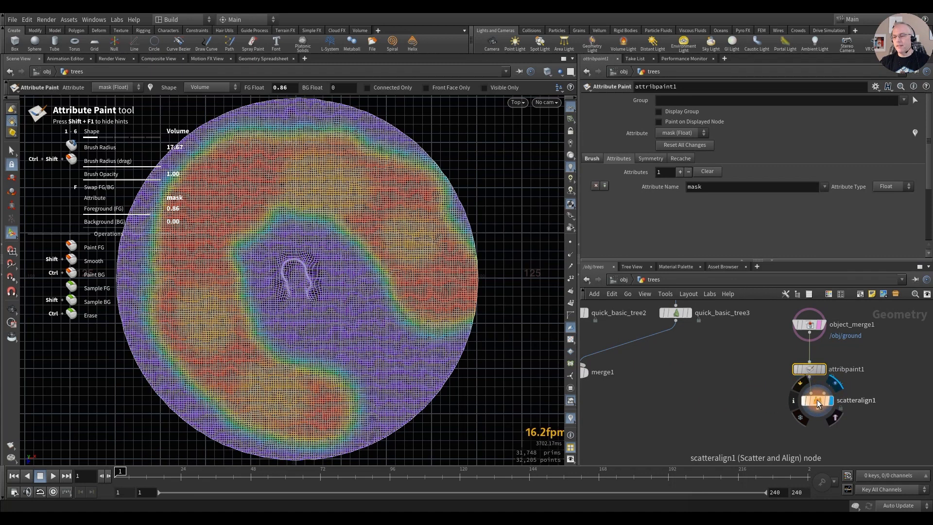
left_click(818, 402)
left_click(691, 212)
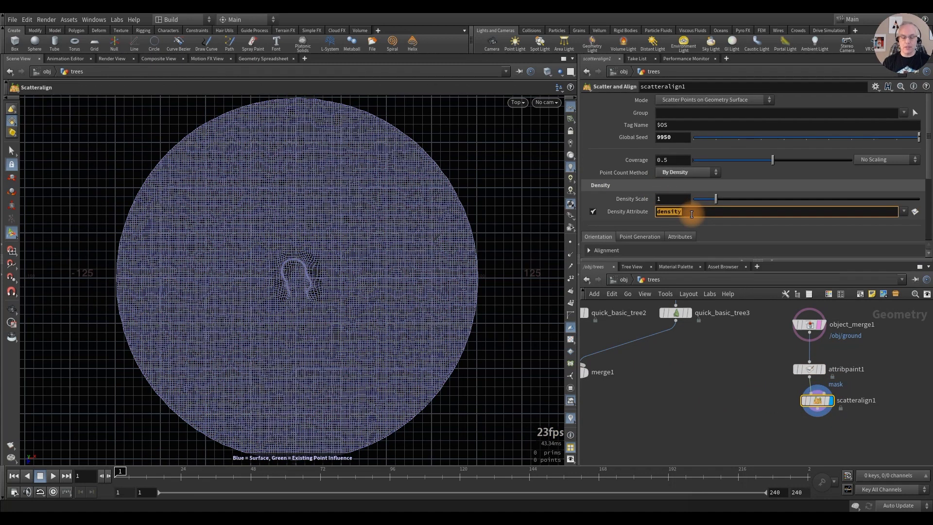
type("mask")
key("Return")
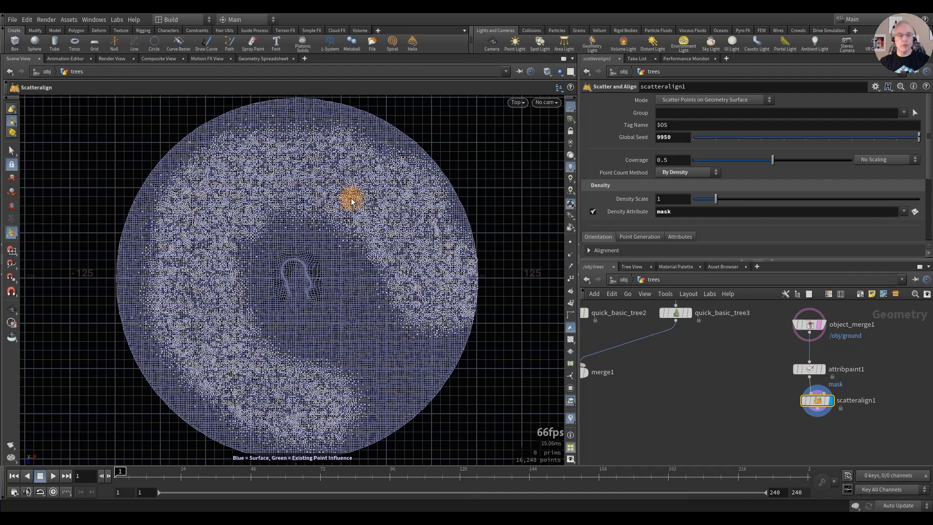
mouse_move(815, 403)
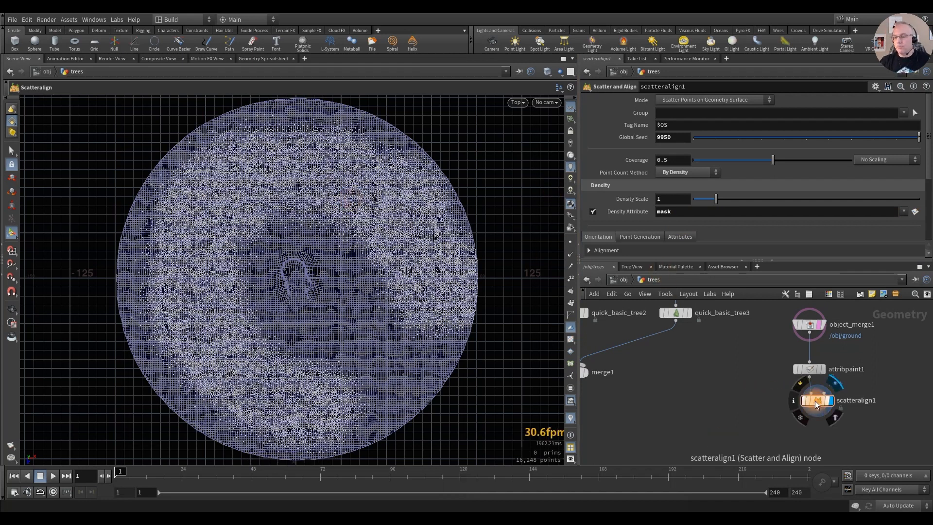
key("Return")
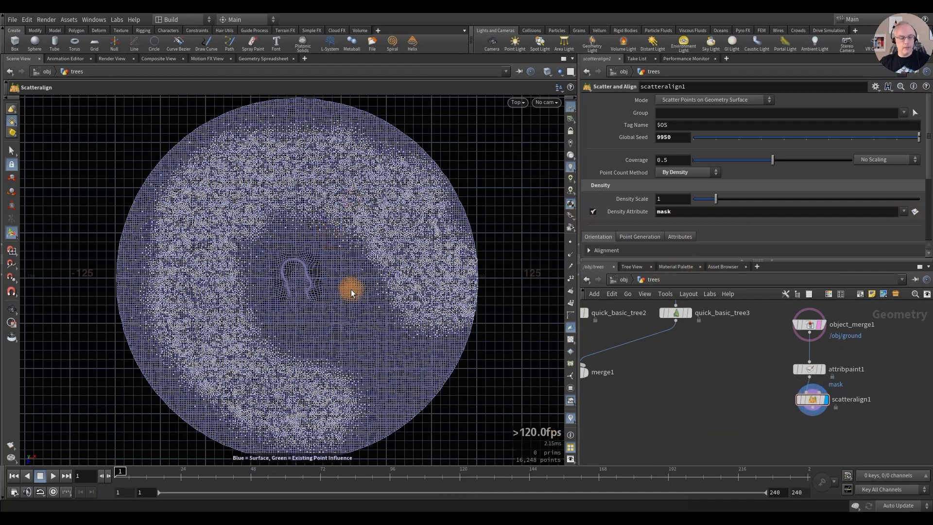
Step: Try a Density Scale of 0.5 on scatteralign1 to thin out the scattered points
mouse_move(353, 292)
left_mouse_down()
mouse_move(384, 292)
mouse_move(288, 308)
mouse_move(356, 290)
left_mouse_up()
middle_click_drag(359, 283, 308, 276, "alt")
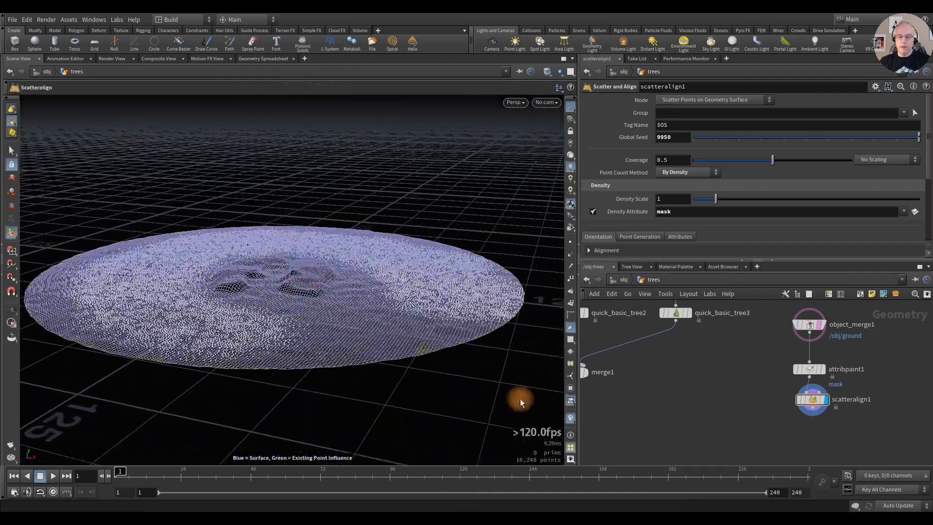
left_click(678, 199)
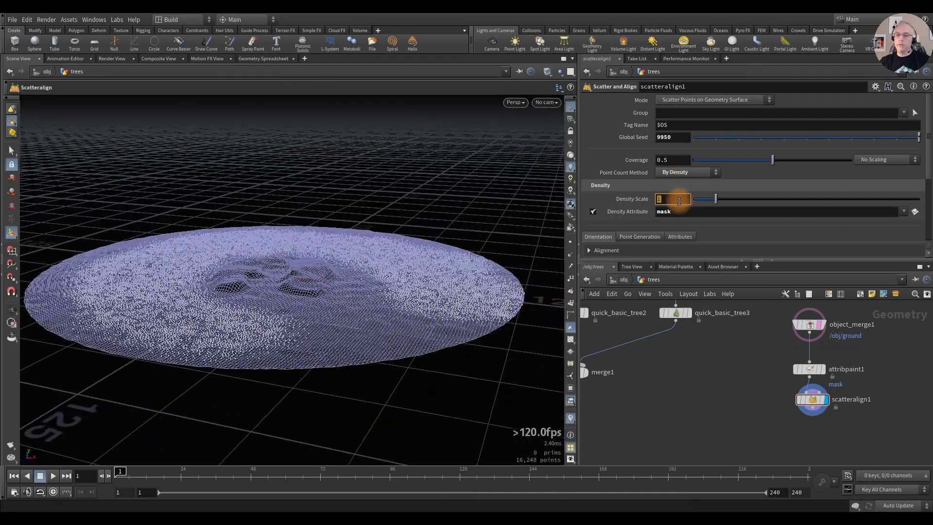
type(".5")
key("Return")
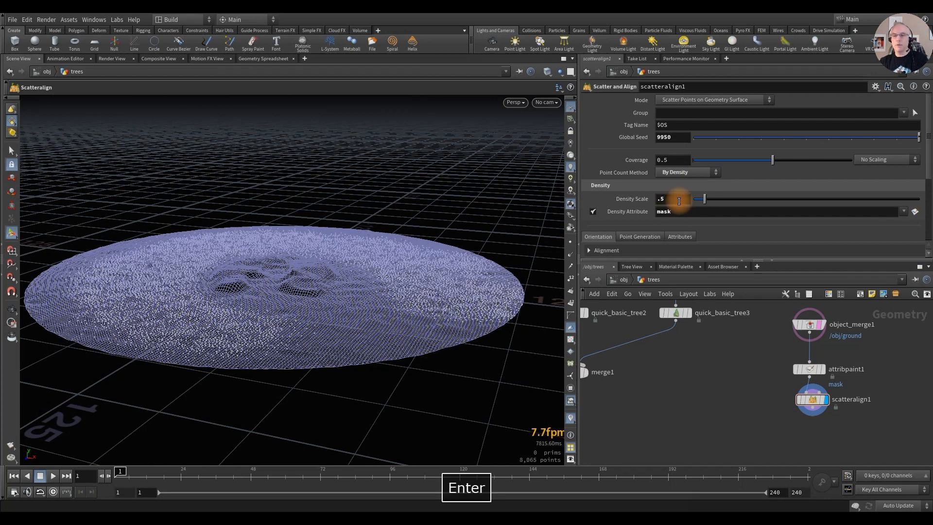
Step: Set scatteralign1's Density Scale to 0.3 and inspect the point distribution over the ground up close
left_click(679, 199)
type(".")
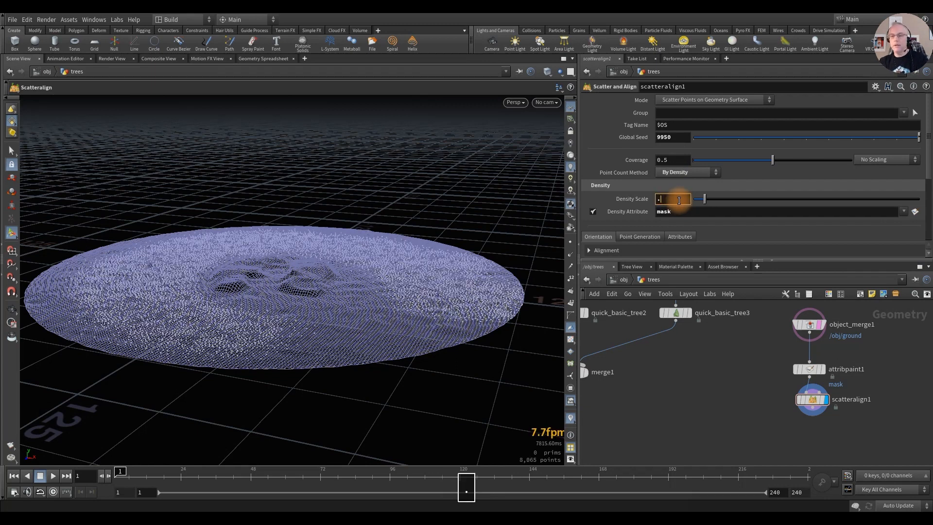
type("3")
key("Return")
key("Escape")
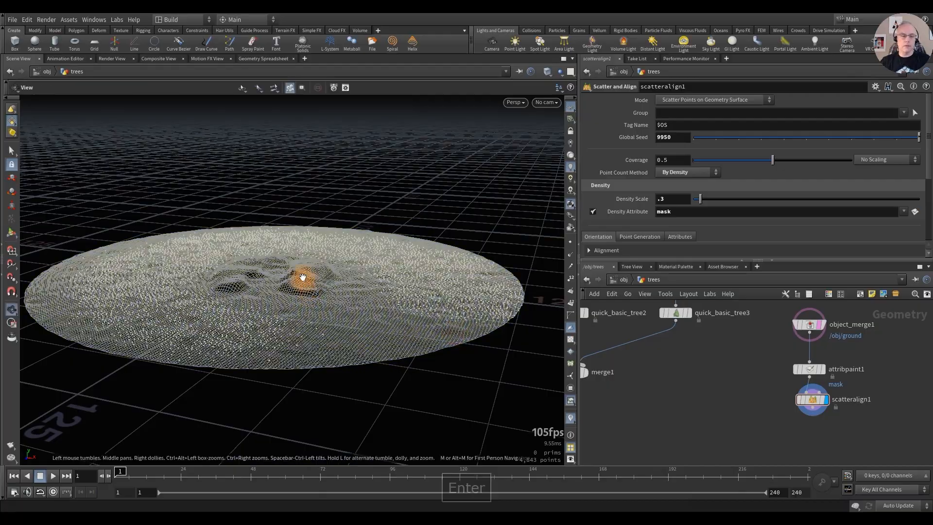
right_click_drag(301, 282, 387, 285, "alt")
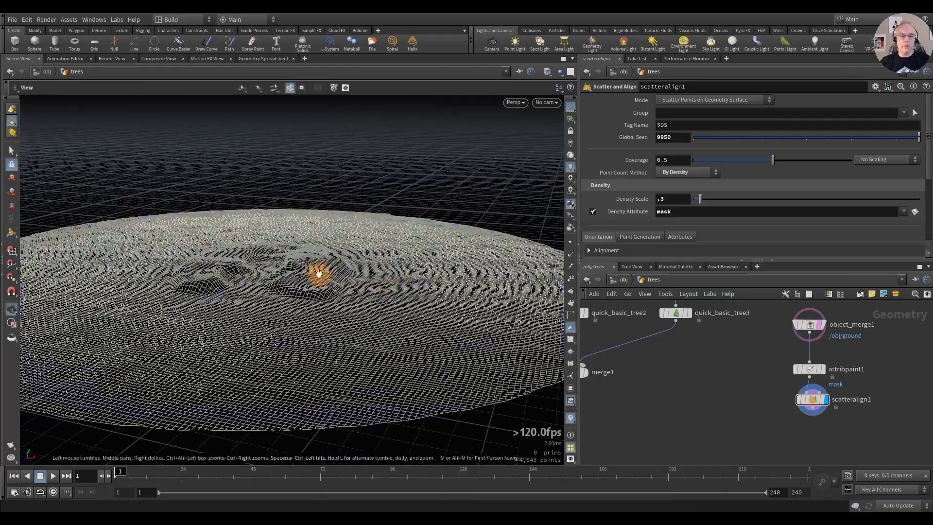
mouse_move(319, 274)
right_mouse_down("alt")
mouse_move(345, 285)
mouse_move(331, 282)
right_mouse_up("alt")
left_click_drag(315, 279, 288, 272, "alt")
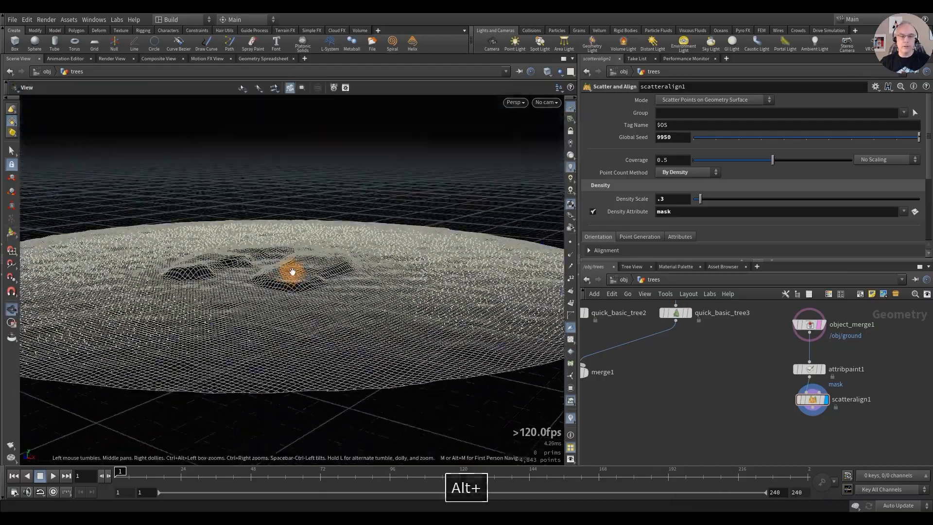
middle_click_drag(293, 272, 343, 289, "alt")
Step: Add a Copy to Points node to the network, below and between merge1 and scatteralign1
mouse_move(712, 393)
middle_mouse_down("alt")
mouse_move(736, 388)
mouse_move(721, 403)
middle_mouse_up("alt")
scroll(736, 389, "down", 3)
key("Tab")
type("copy")
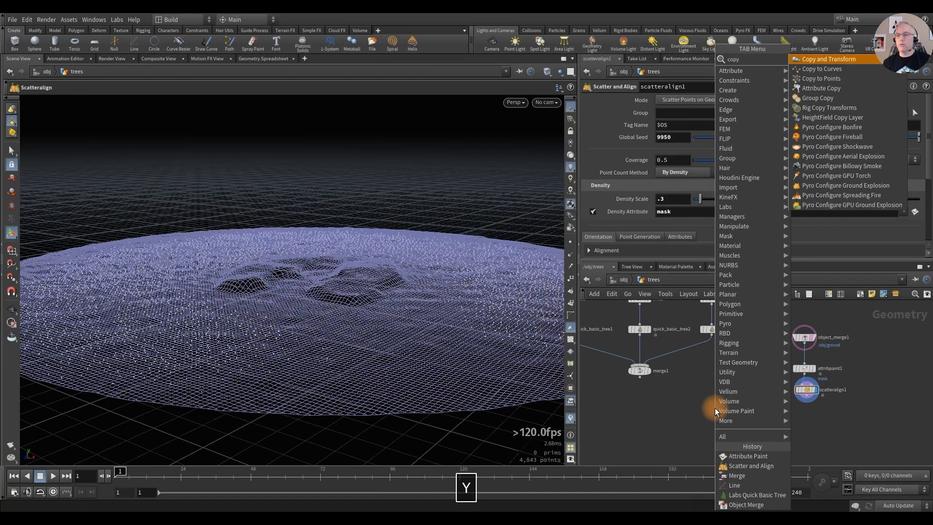
key("Down")
key("Return")
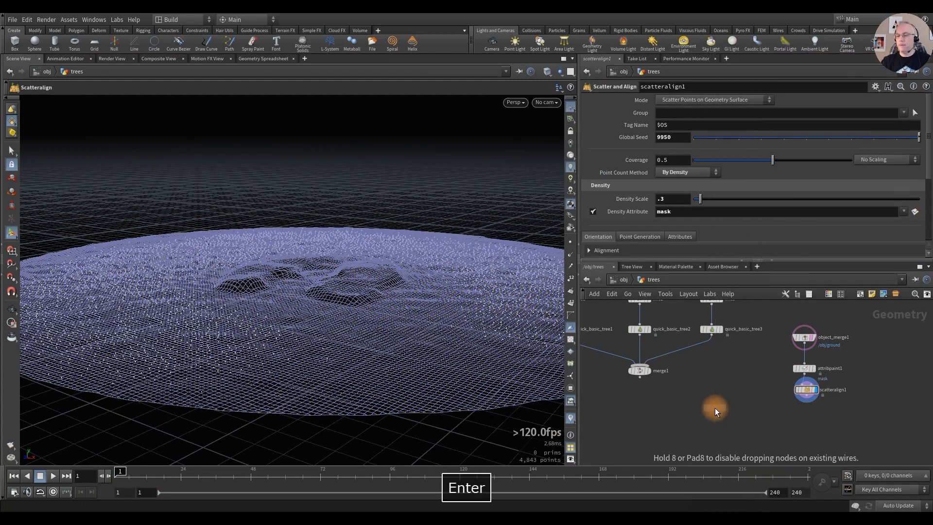
left_click(727, 436)
scroll(759, 414, "up", 2)
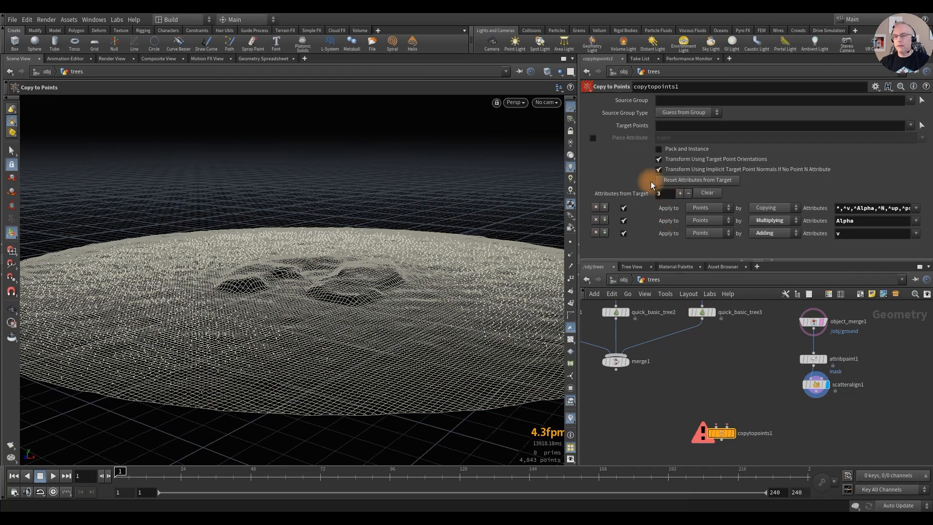
Step: Enable copytopoints1's Piece Attribute as piece, turn on Pack and Instance, and shift the node slightly down in the network
left_click(593, 138)
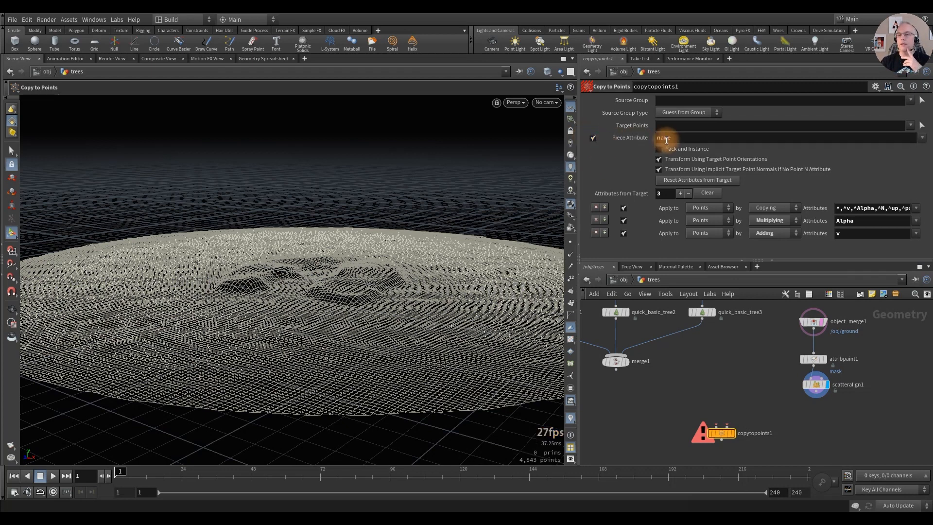
double_click(687, 139)
type("piece")
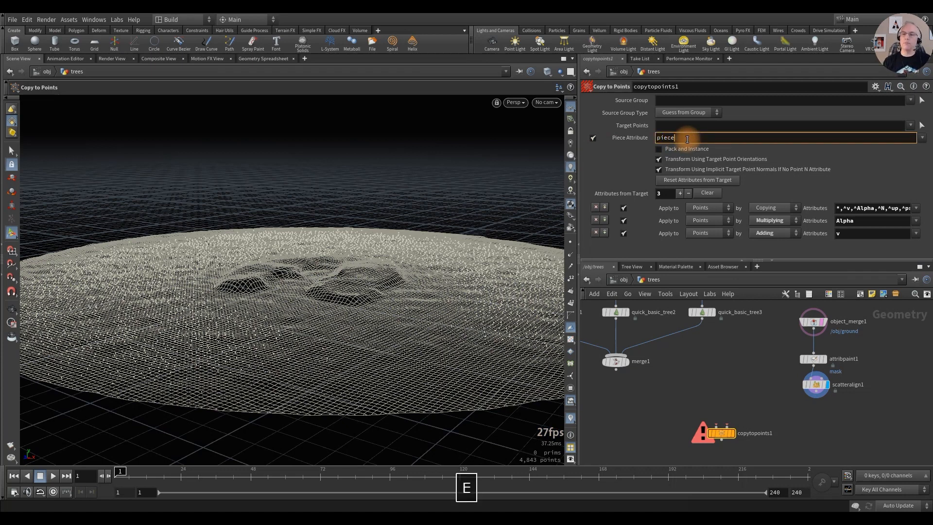
key("Return")
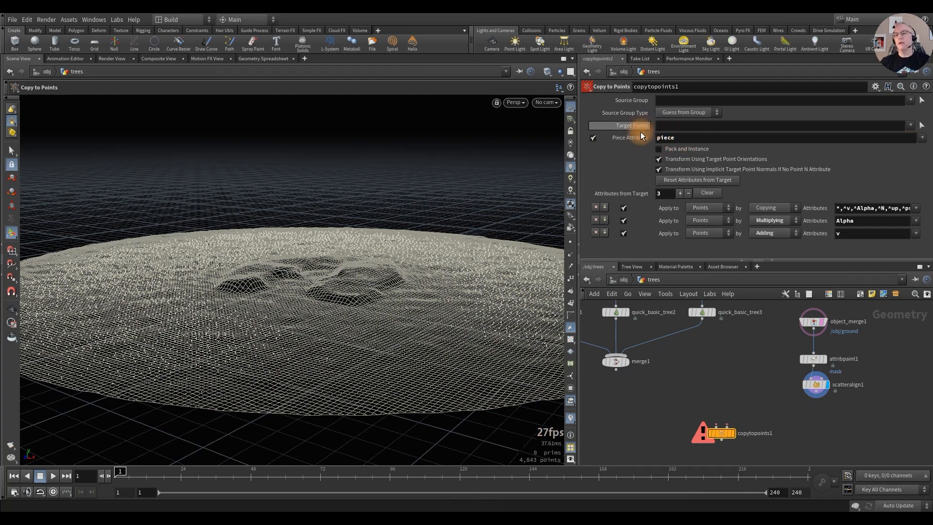
left_click(658, 149)
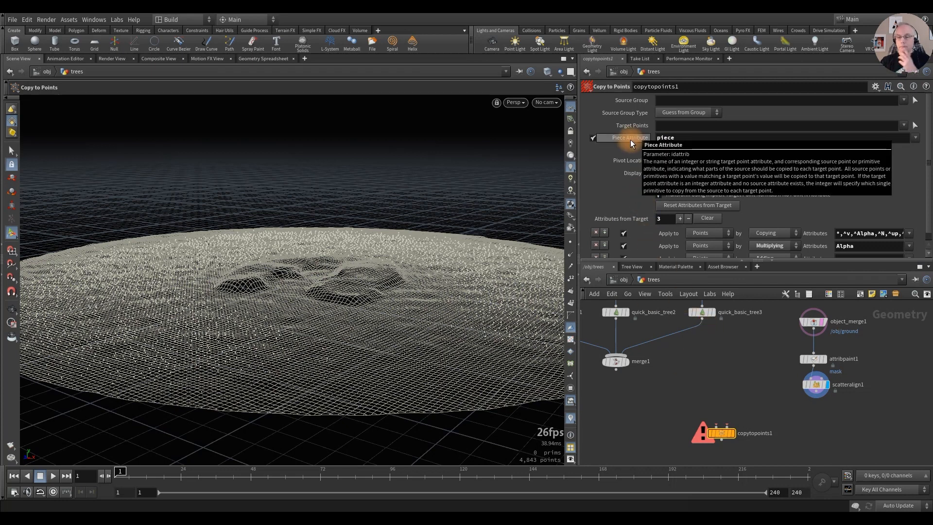
left_click_drag(721, 433, 739, 444)
Step: Add a Connectivity node below merge1, wire merge1 into it and display it
key("Tab")
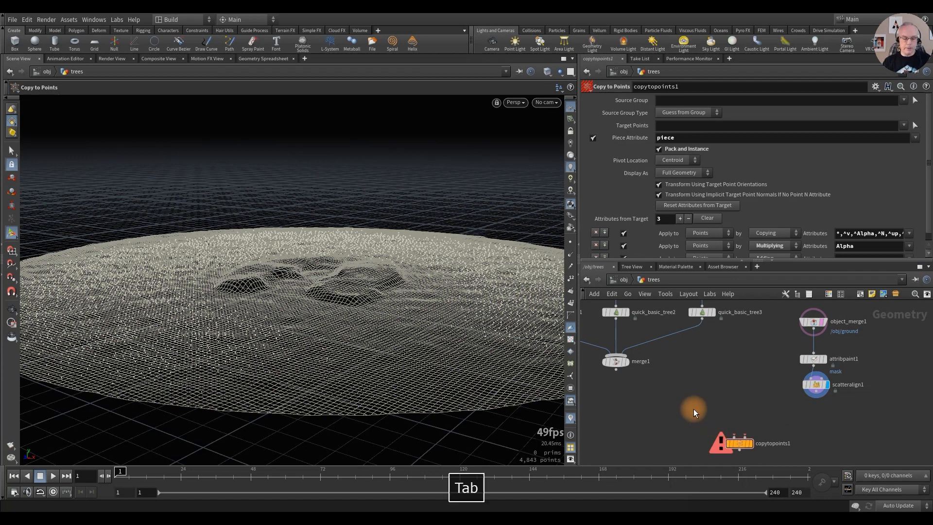
type("connec")
key("Return")
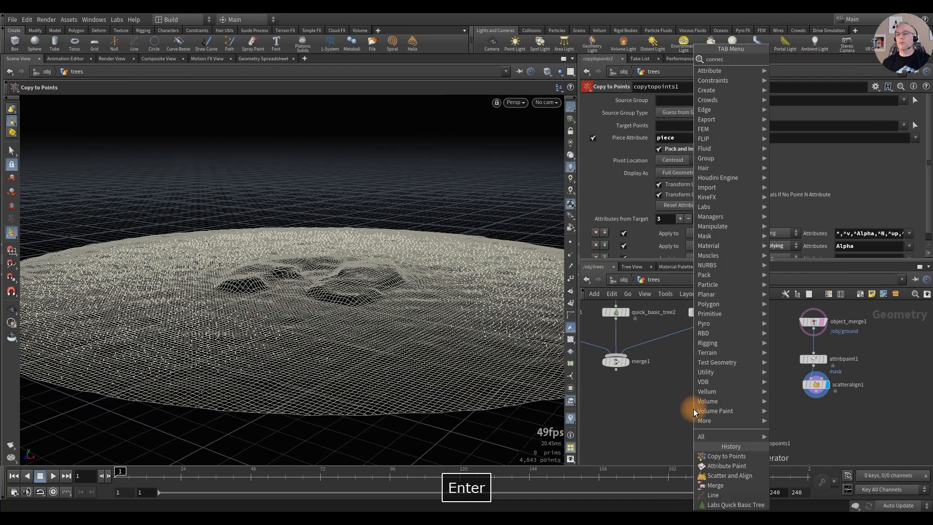
left_click(634, 401)
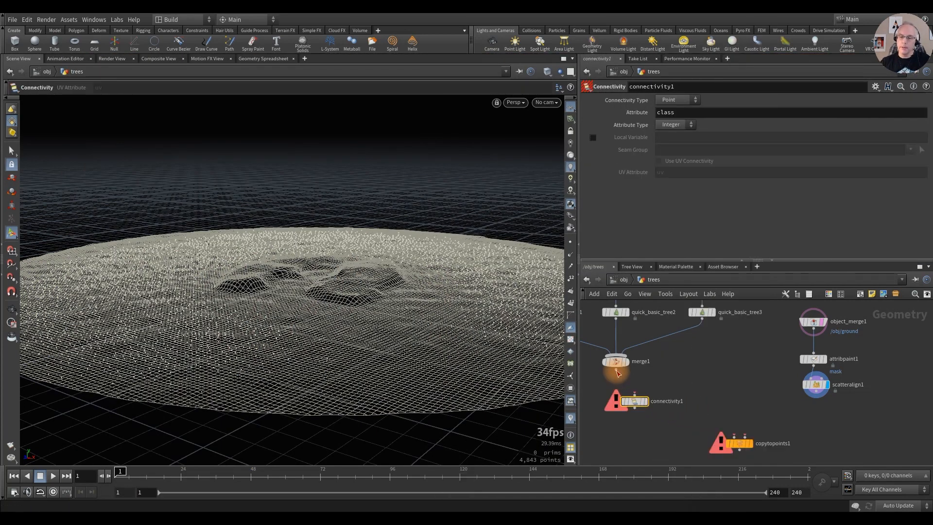
left_click_drag(616, 369, 614, 399)
left_click(650, 387)
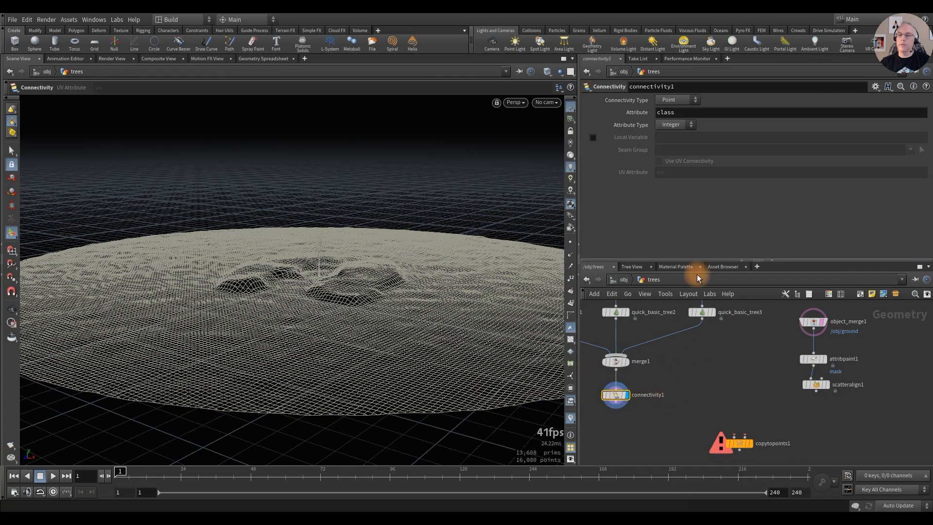
Step: Set connectivity1's output attribute name to piece
left_click(689, 111)
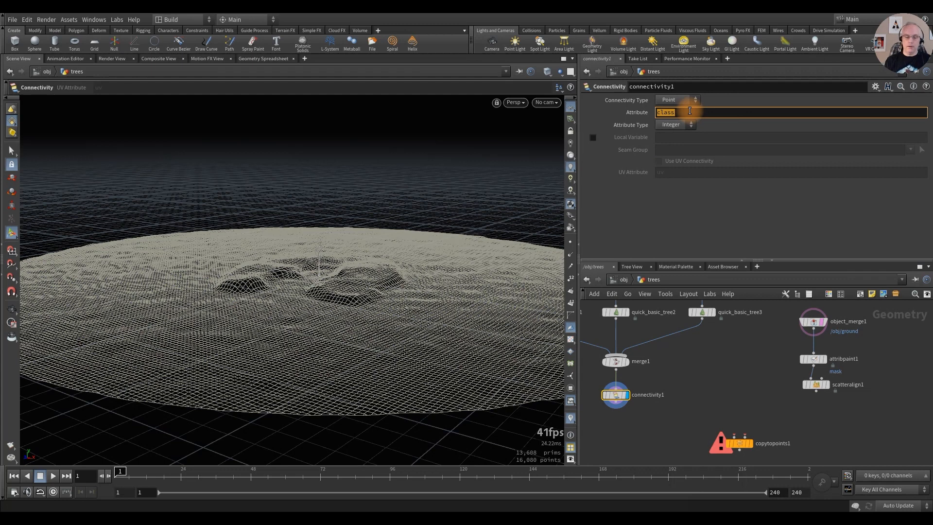
type("piece")
key("Return")
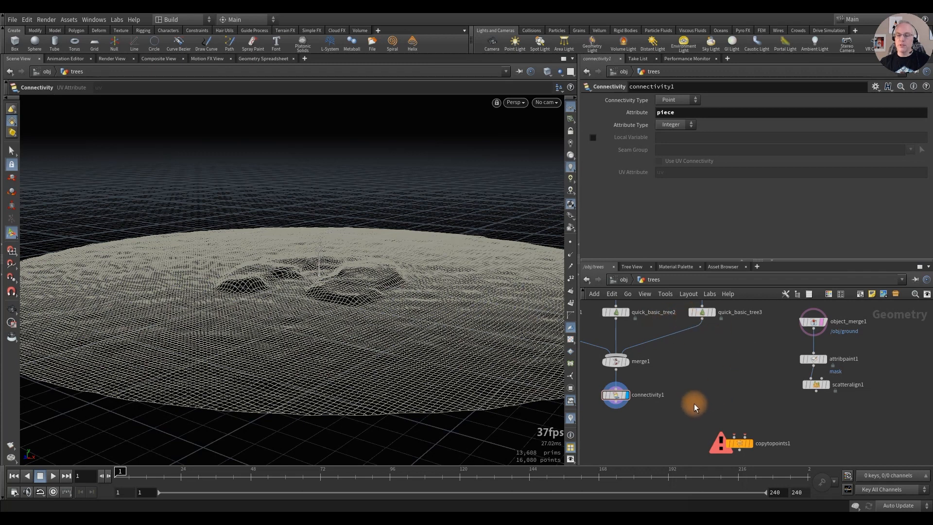
Step: Add an Attribute from Pieces node between connectivity1 and scatteralign1, just above copytopoints1
key("Tab")
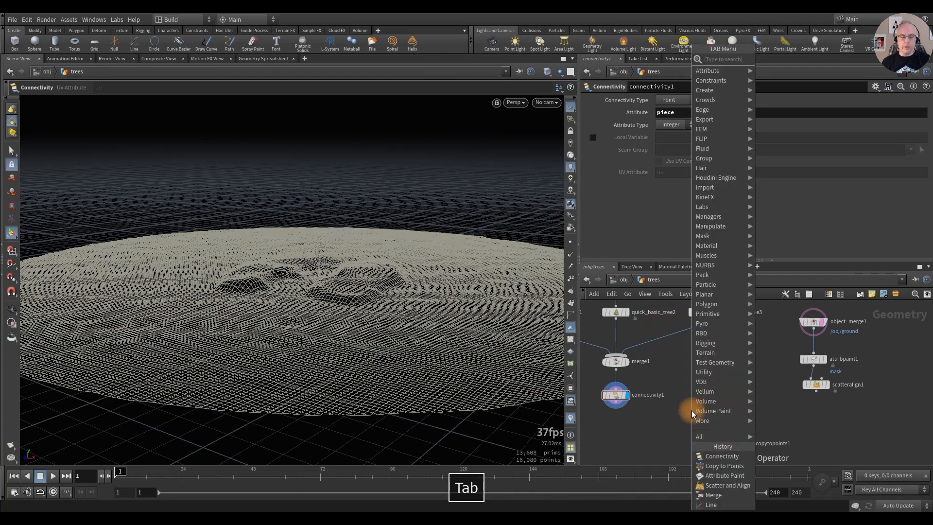
type("from pieces")
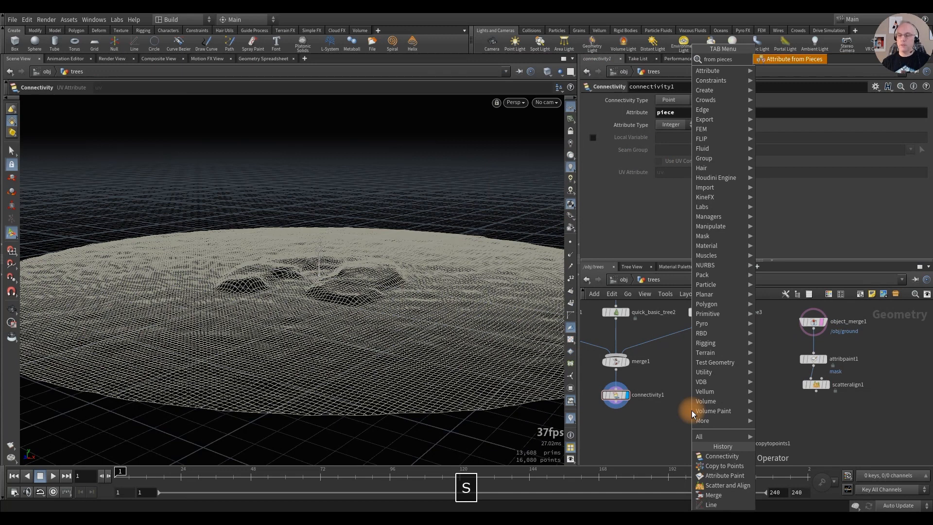
key("Return")
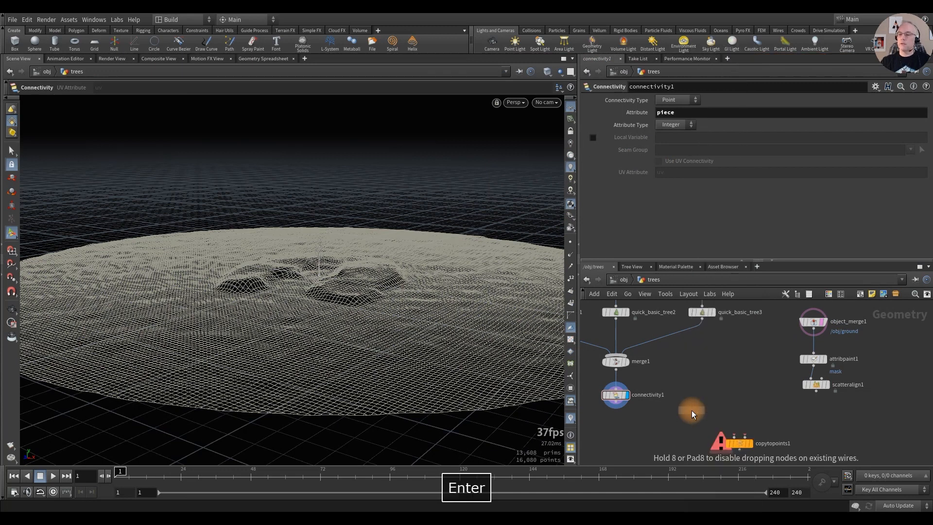
left_click(728, 412)
scroll(724, 411, "up", 3)
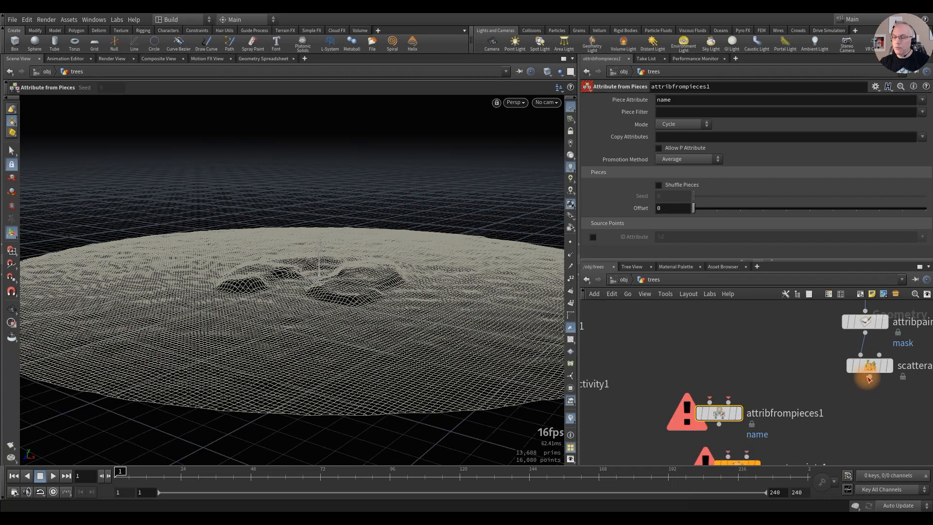
Step: Wire scatteralign1 into attribfrompieces1's first input and connectivity1 into its Geometry Library input, and choose piece as the Piece Attribute
left_click_drag(858, 393, 710, 401)
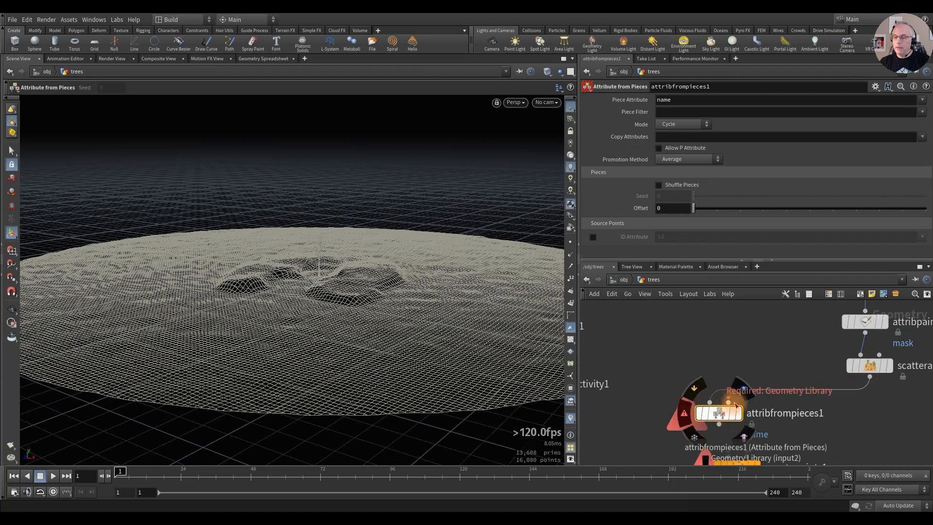
middle_click_drag(637, 357, 740, 342)
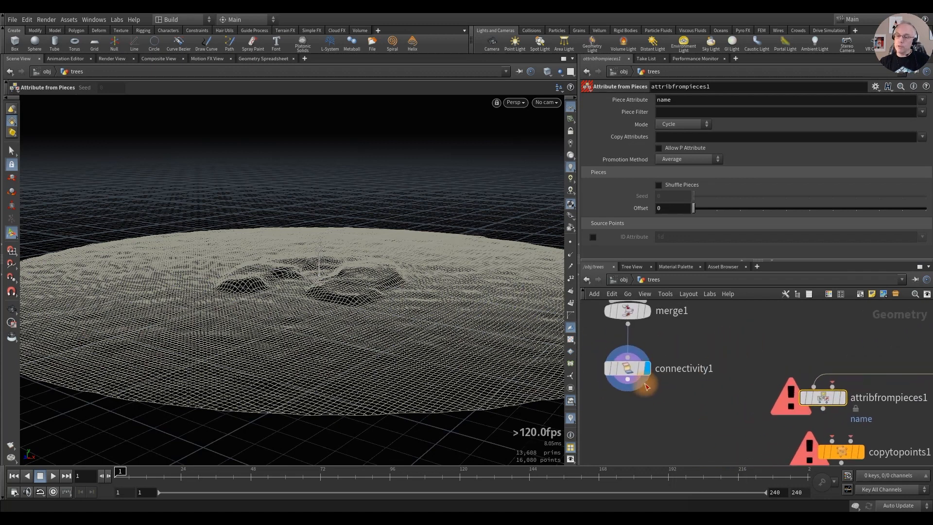
left_click_drag(629, 387, 815, 386)
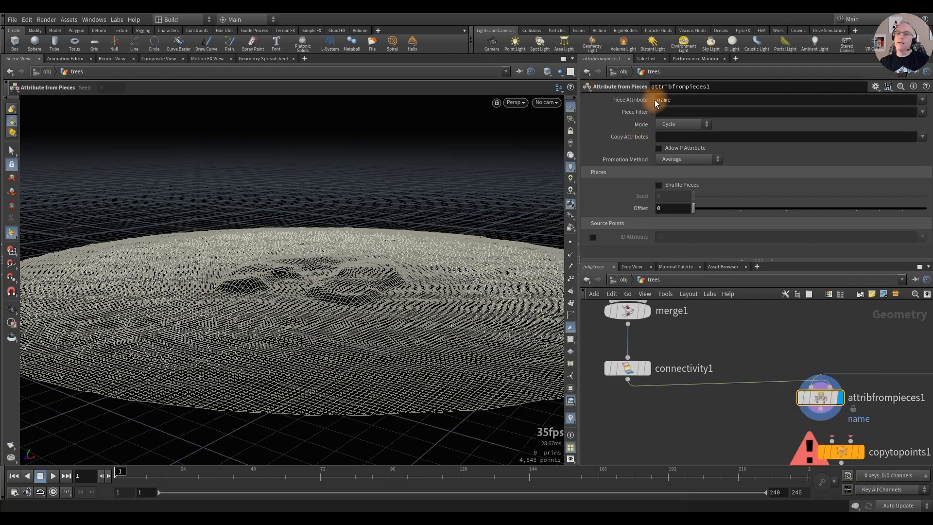
left_click(922, 100)
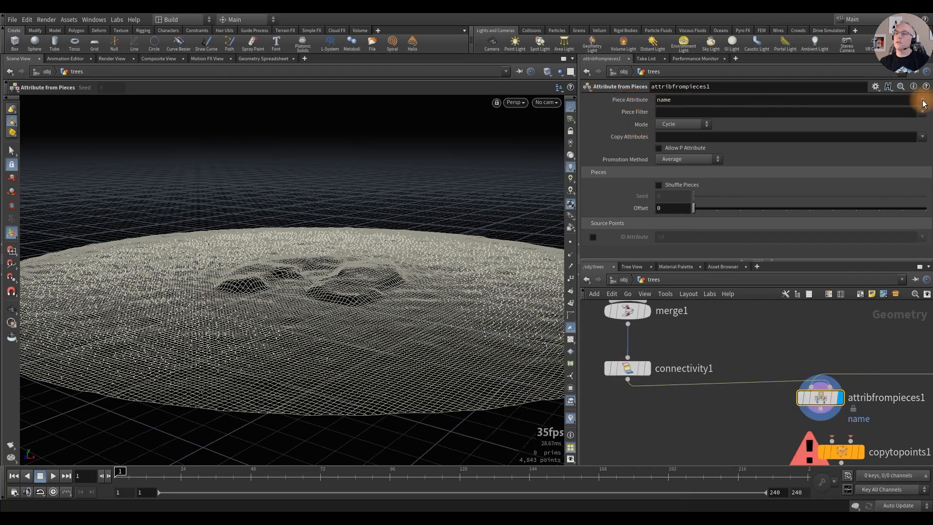
left_click(917, 122)
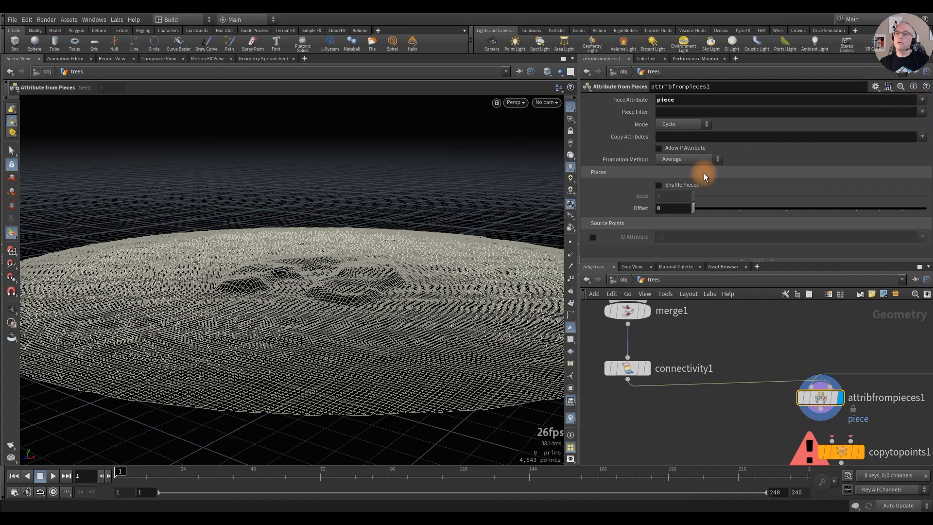
Step: Reposition copytopoints1 and wire connectivity1 into its Geometry to Copy input and attribfrompieces1 into its second input
middle_click_drag(765, 342, 670, 340)
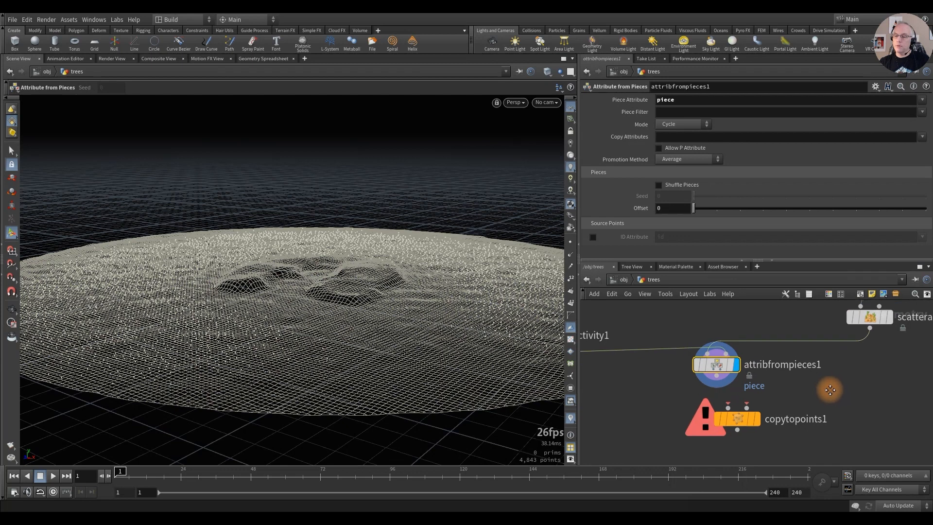
left_click_drag(739, 424, 661, 429)
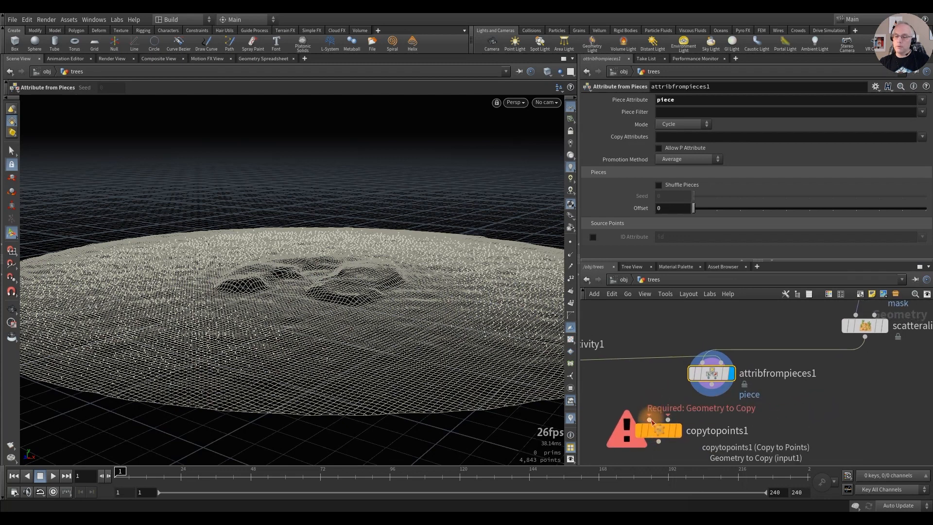
middle_click_drag(649, 383, 668, 385)
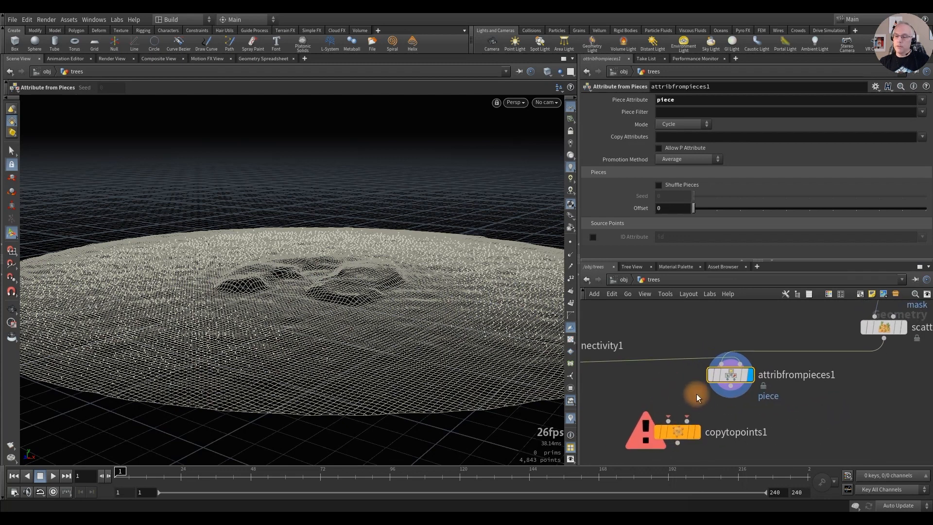
left_click(730, 390)
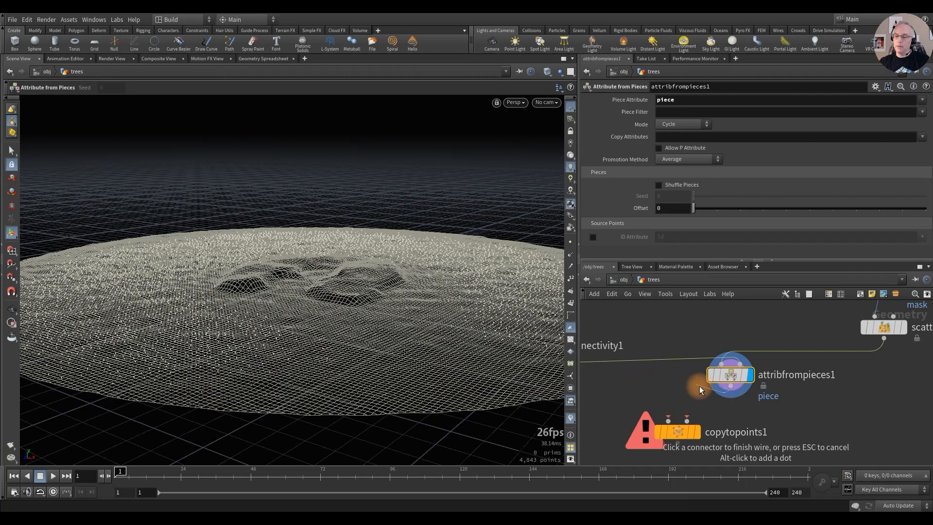
left_click(686, 421)
middle_click_drag(608, 383, 672, 374)
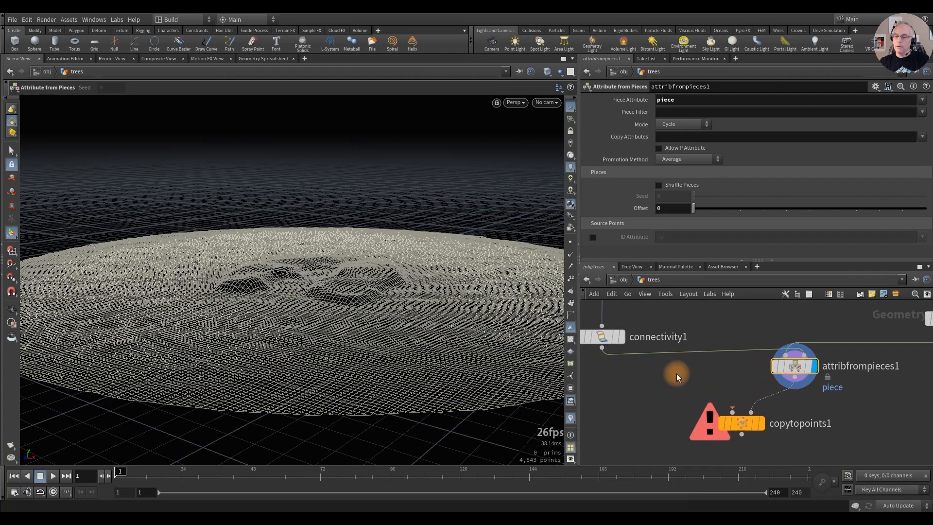
left_click(601, 348)
left_click(732, 412)
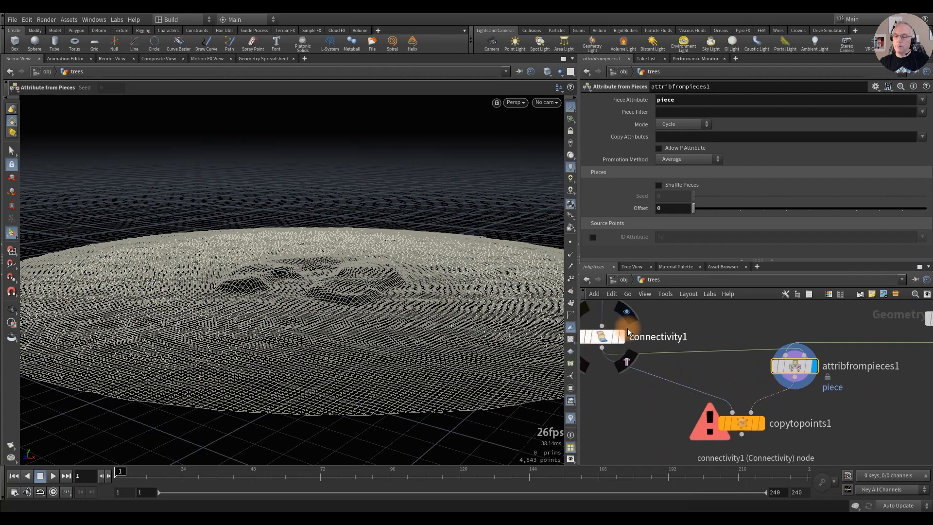
Step: Select copytopoints1 and display its output in the viewport
left_click(743, 424)
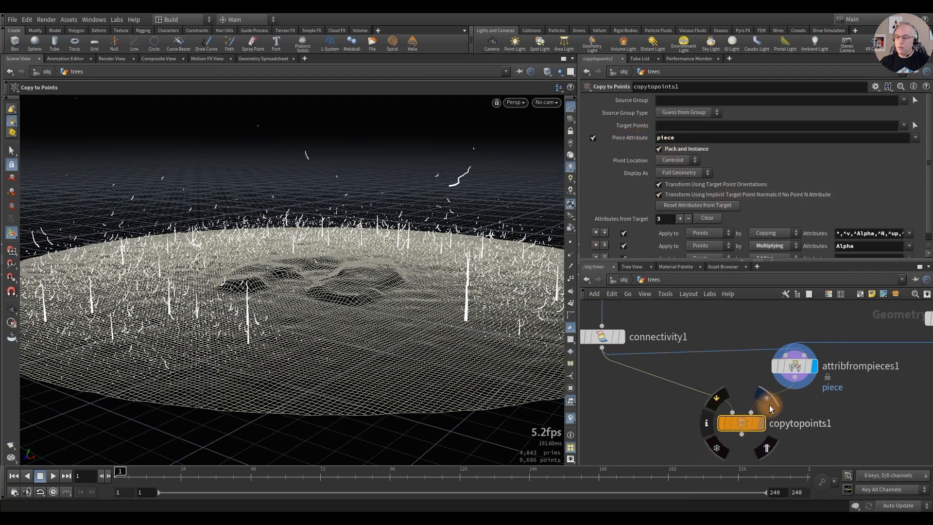
left_click(769, 404)
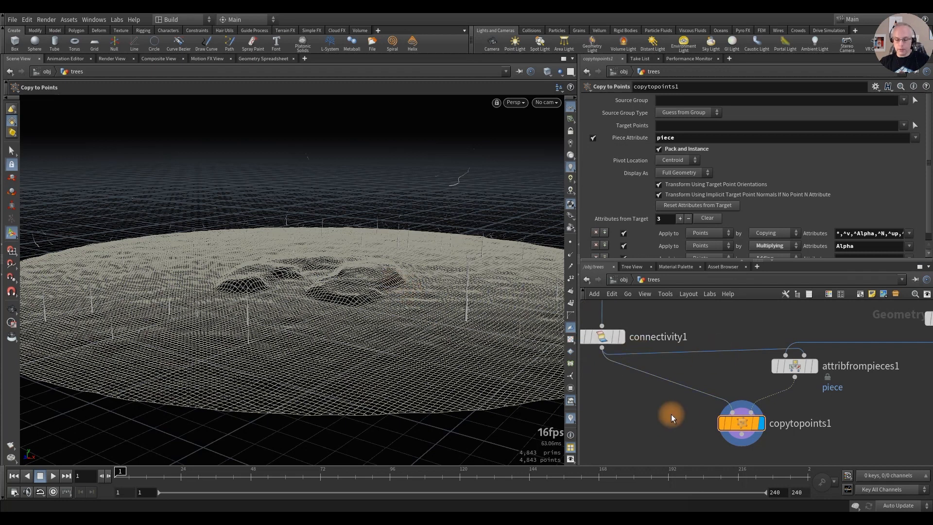
key("l")
Step: Check quick_basic_tree1's node information for its geometry counts, attributes and groups, and look over the copied fragments
middle_click_drag(713, 336, 745, 398)
scroll(742, 396, "down", 3)
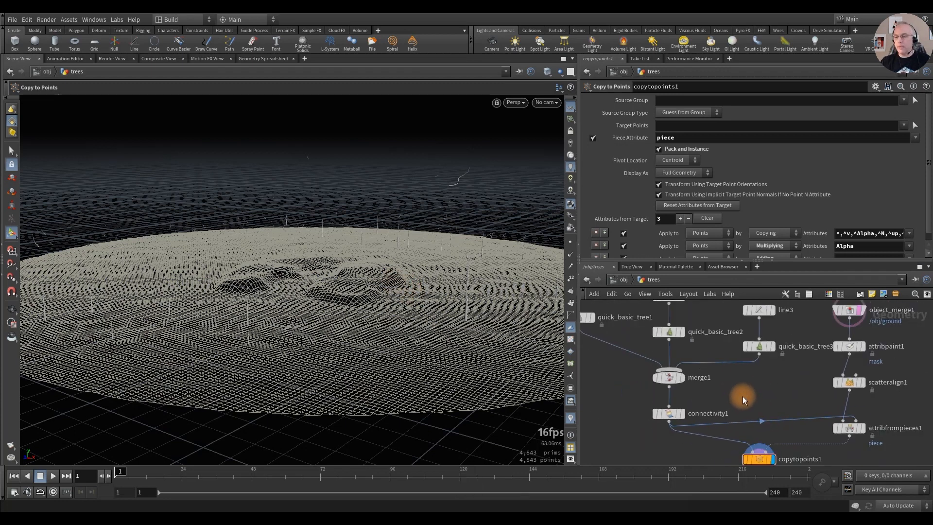
middle_click_drag(604, 375, 654, 407)
scroll(678, 403, "up", 2)
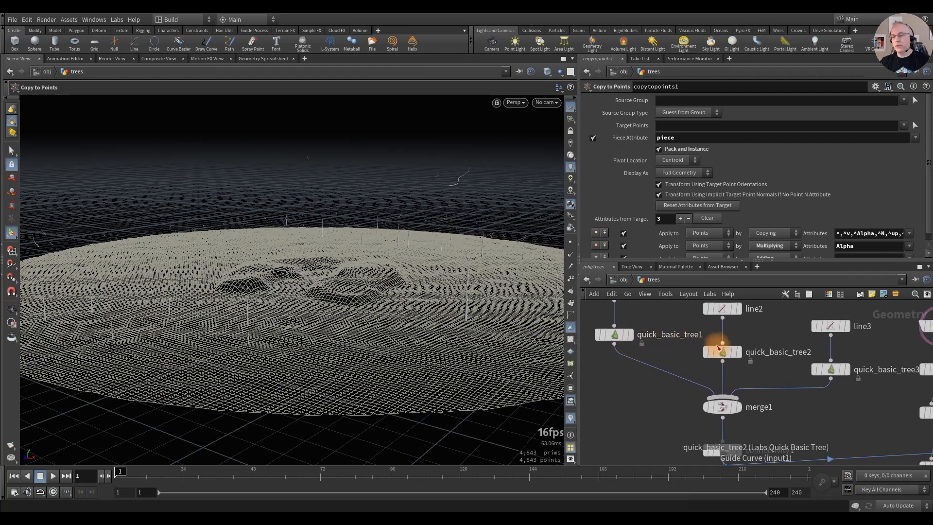
mouse_move(619, 334)
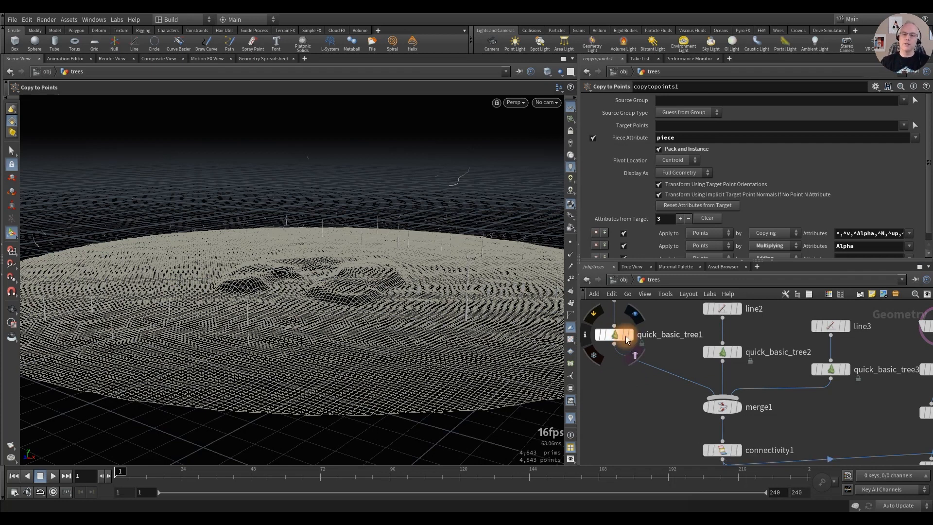
left_click(585, 337)
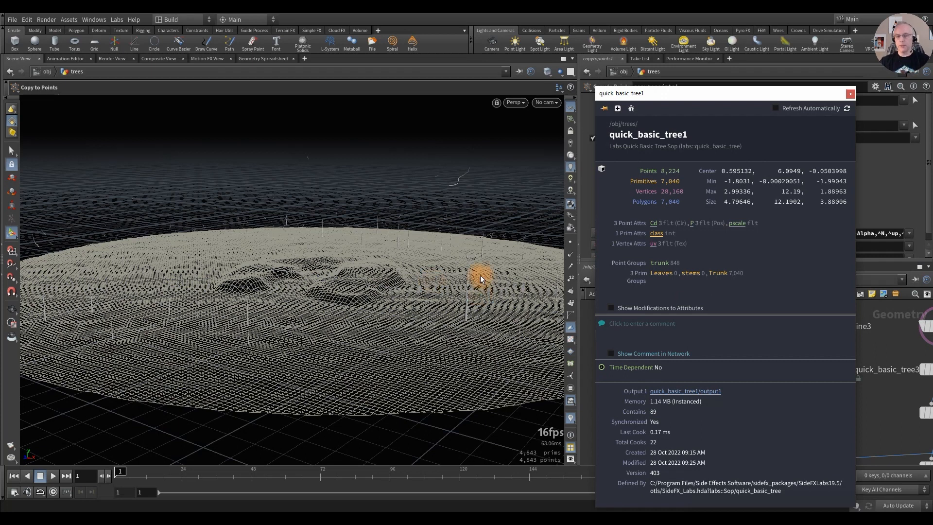
left_click(849, 95)
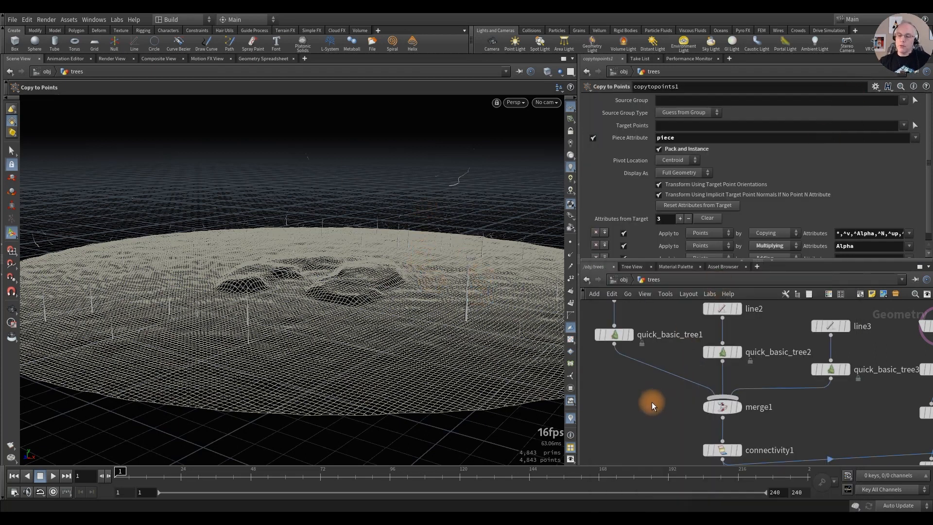
right_click_drag(315, 287, 327, 322, "alt")
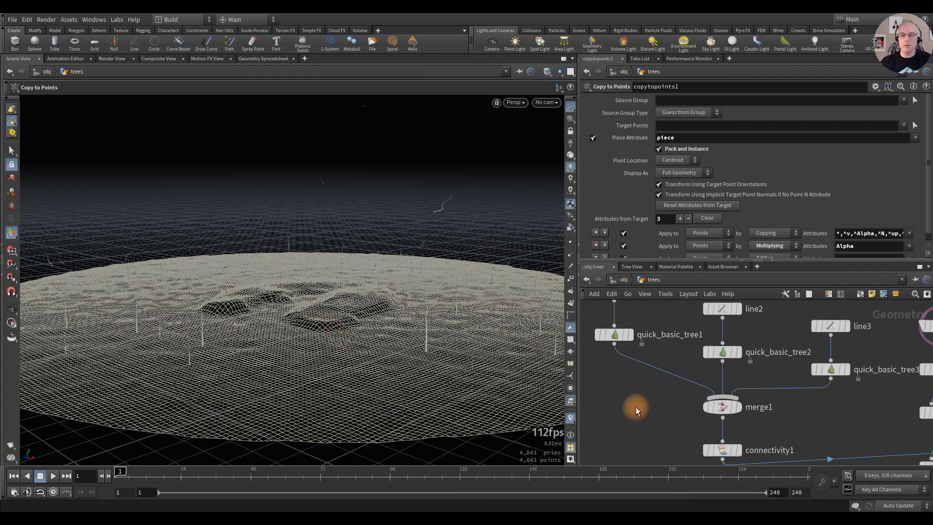
Step: Insert a Pack node between quick_basic_tree1 and merge1, display it in the viewport, and line it up beneath quick_basic_tree1
middle_click_drag(635, 406, 635, 392)
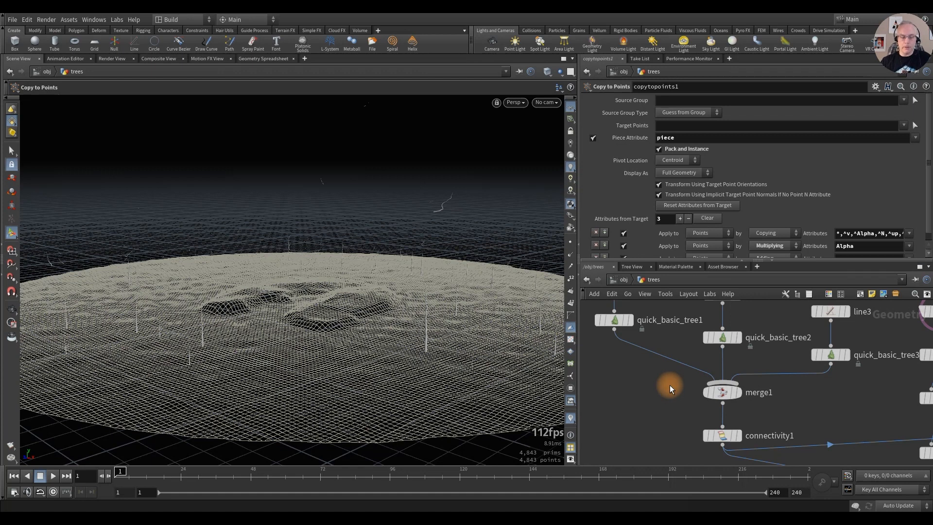
key("Tab")
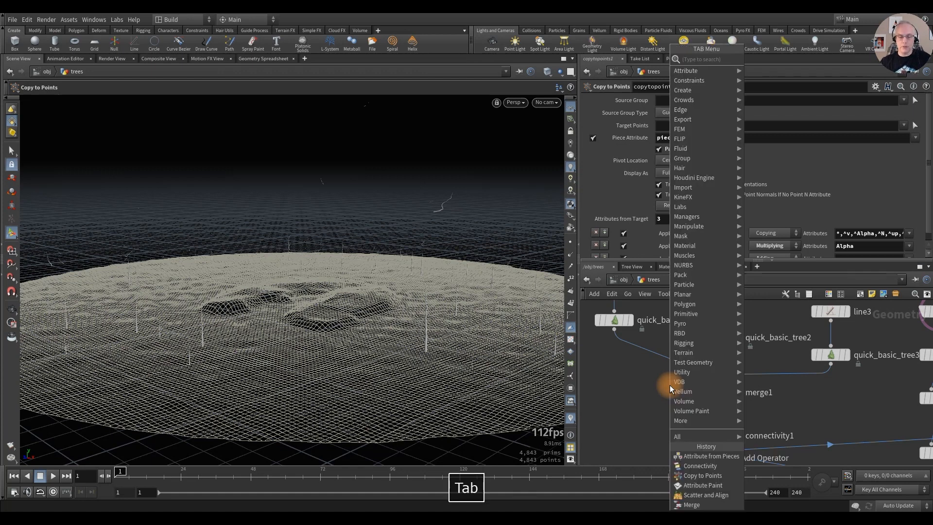
type("pack")
key("Return")
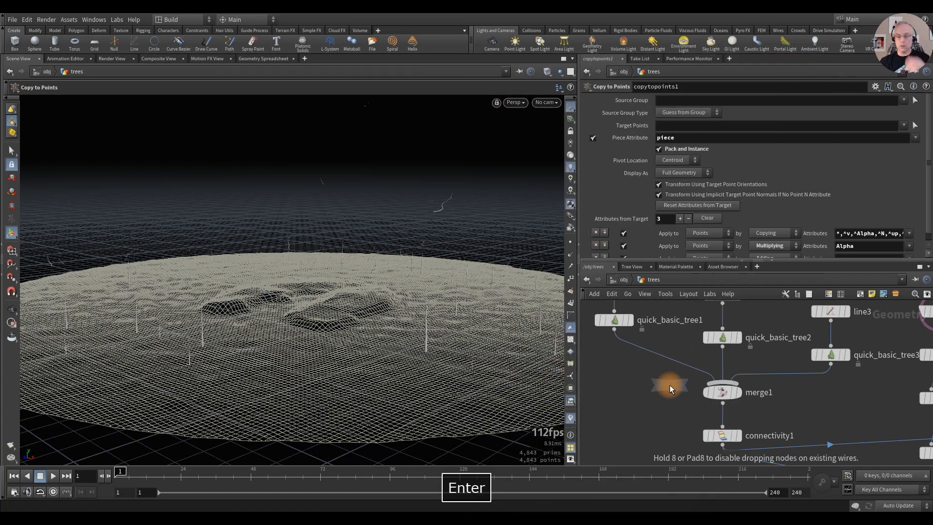
left_click(645, 348)
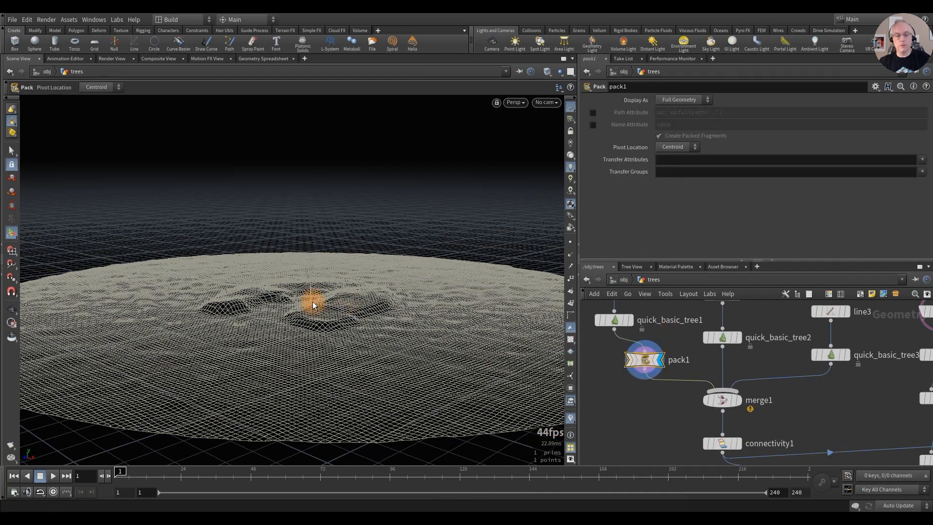
key("f")
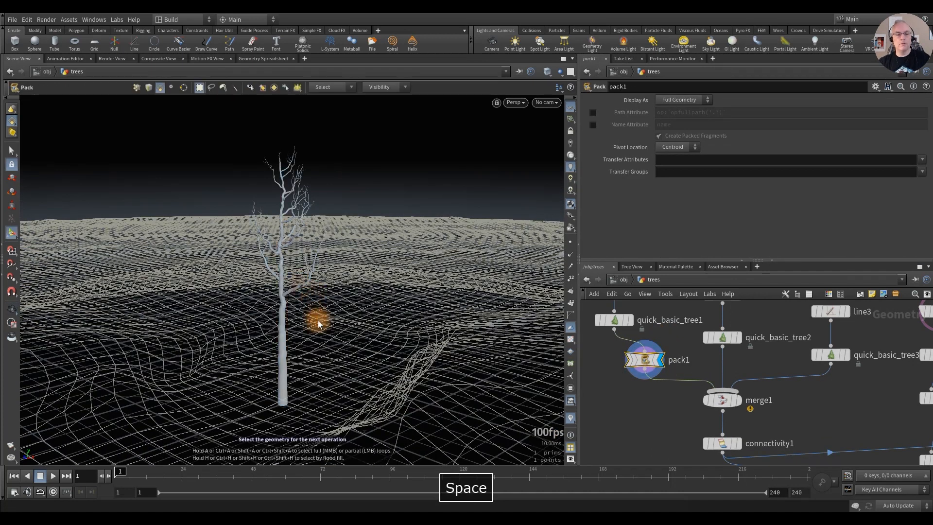
right_click_drag(283, 333, 439, 347, "alt")
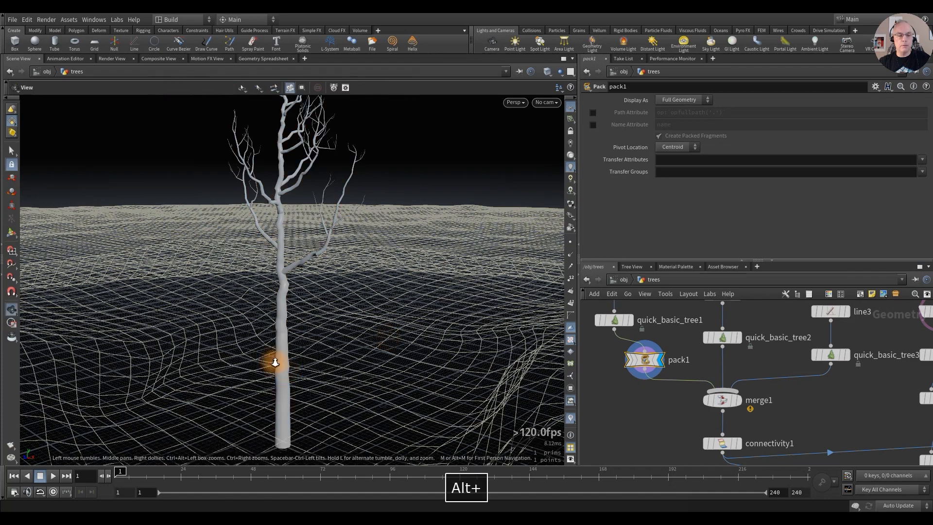
right_click_drag(273, 362, 427, 377, "alt")
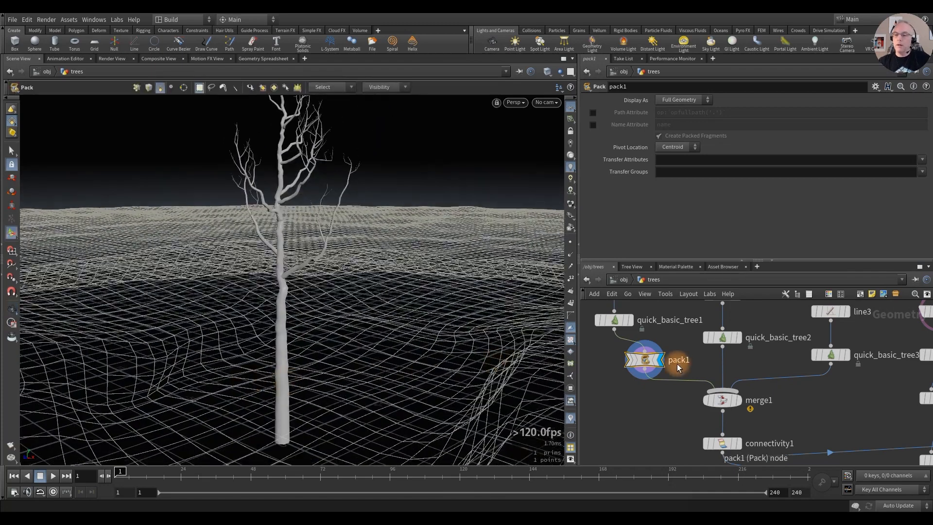
left_click_drag(645, 363, 622, 371)
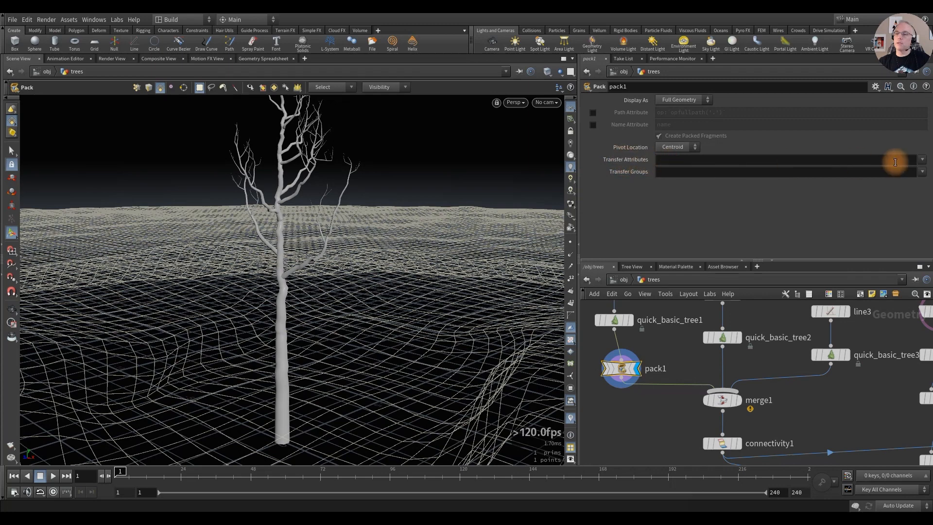
Step: Set pack1's Transfer Attributes to uv and inspect the trunk up close
left_click(922, 160)
left_click(910, 199)
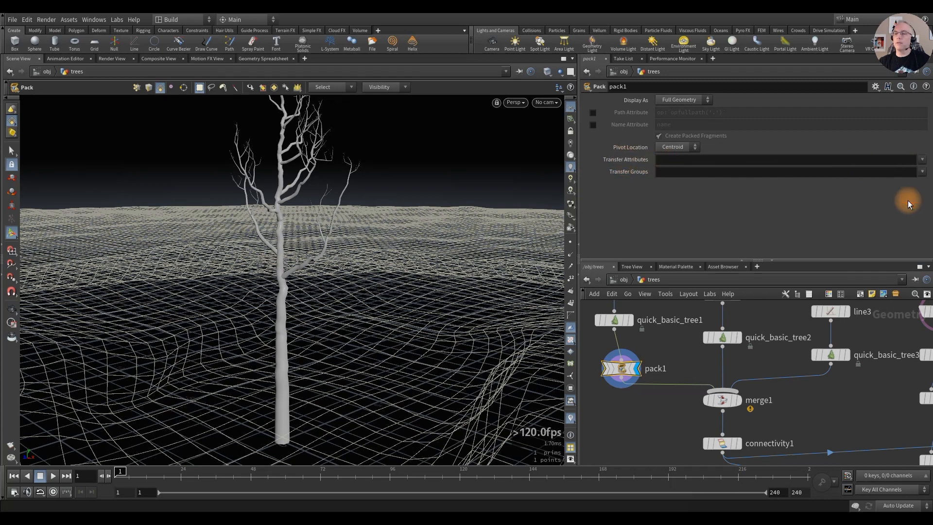
key("Escape")
right_click_drag(282, 351, 441, 350, "alt")
key("Return")
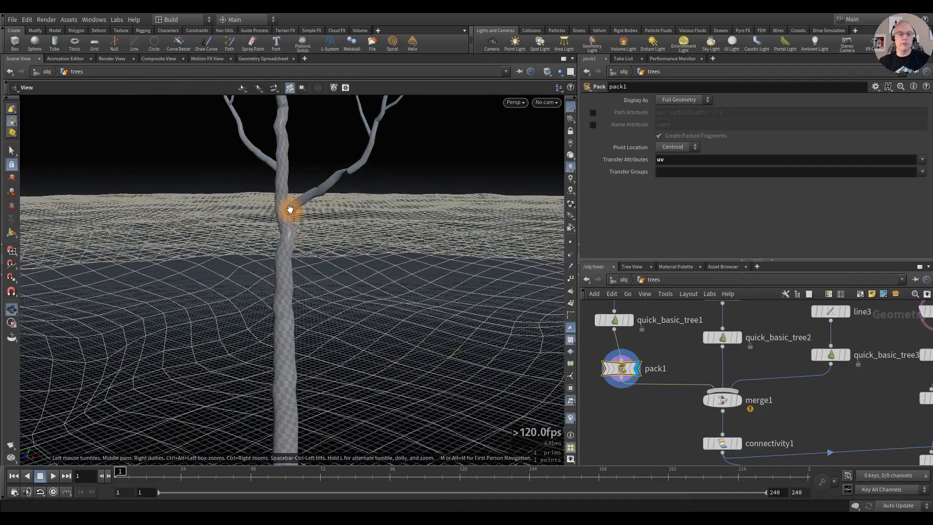
mouse_move(291, 208)
left_mouse_down("alt")
mouse_move(292, 240)
mouse_move(366, 254)
mouse_move(287, 219)
left_mouse_up("alt")
right_click_drag(288, 219, 112, 344, "alt")
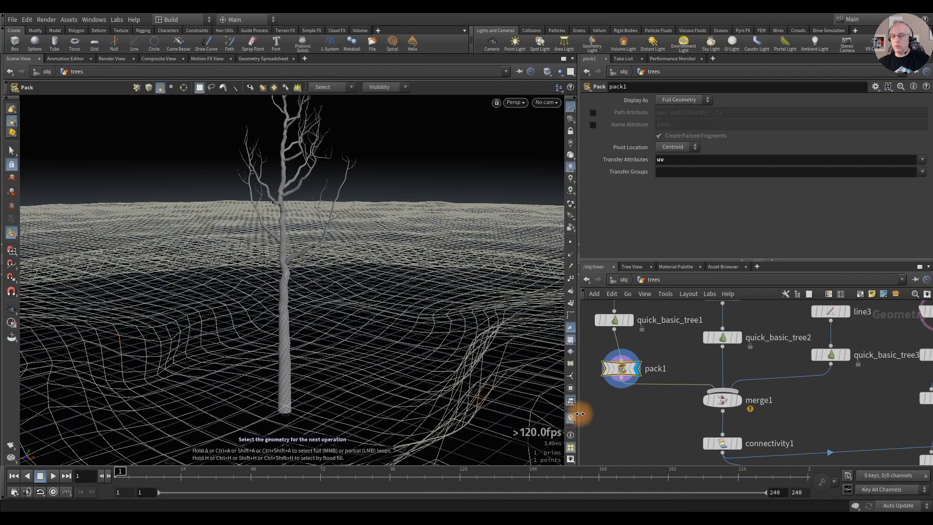
Step: Insert a second Pack node between quick_basic_tree2 and merge1
left_click(638, 419)
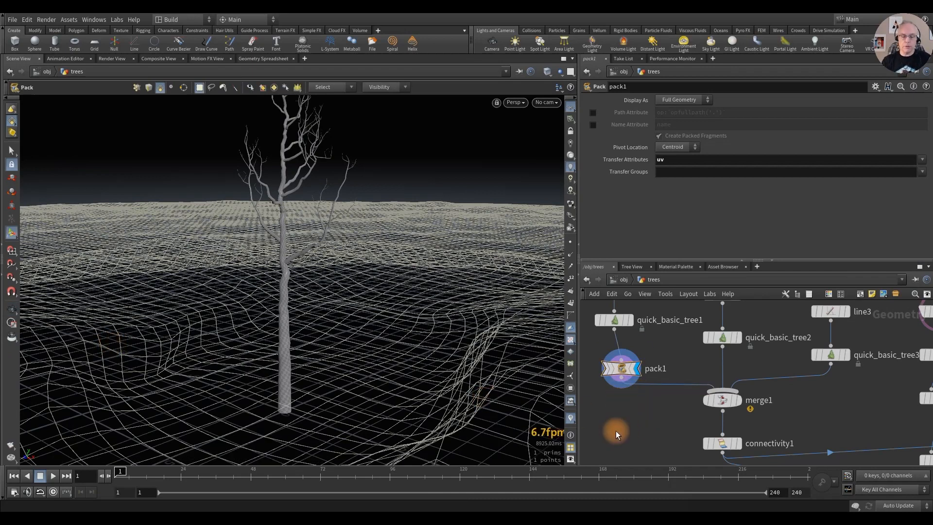
key("Tab")
type("pack")
key("Return")
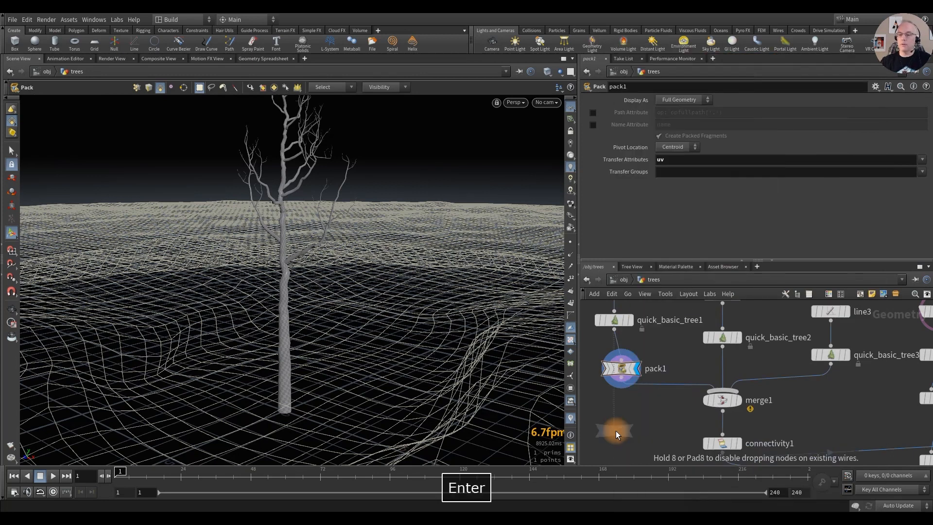
left_click(727, 364)
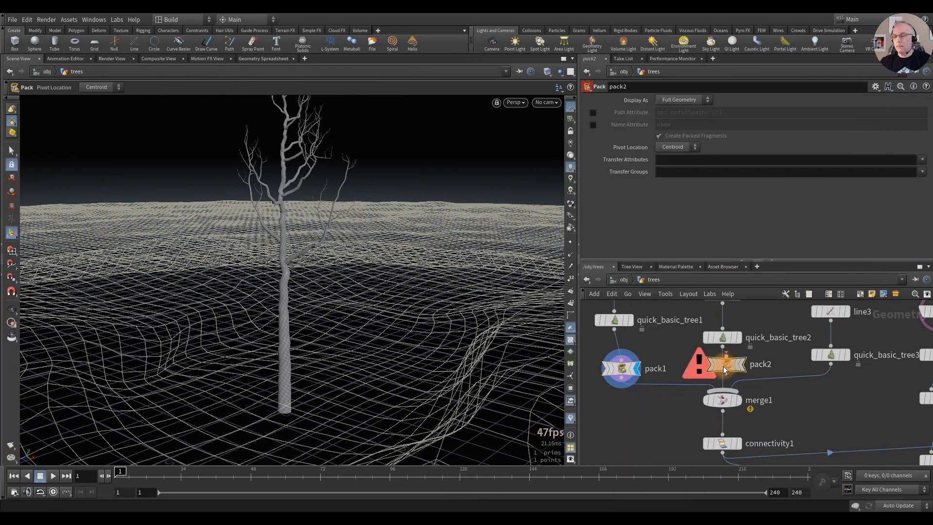
Step: Set pack2's Transfer Attributes to uv and insert a duplicate of the node between quick_basic_tree3 and merge1
left_click(921, 160)
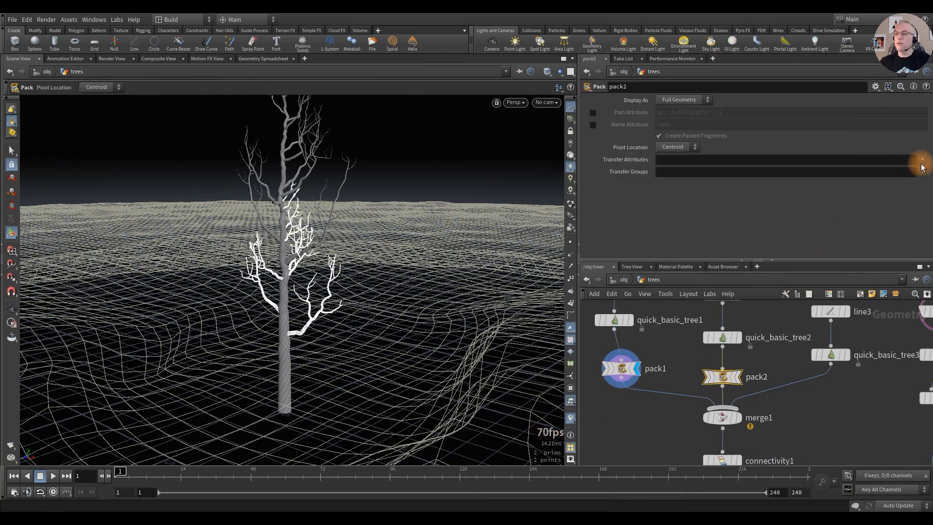
left_click(908, 202)
left_click(810, 417)
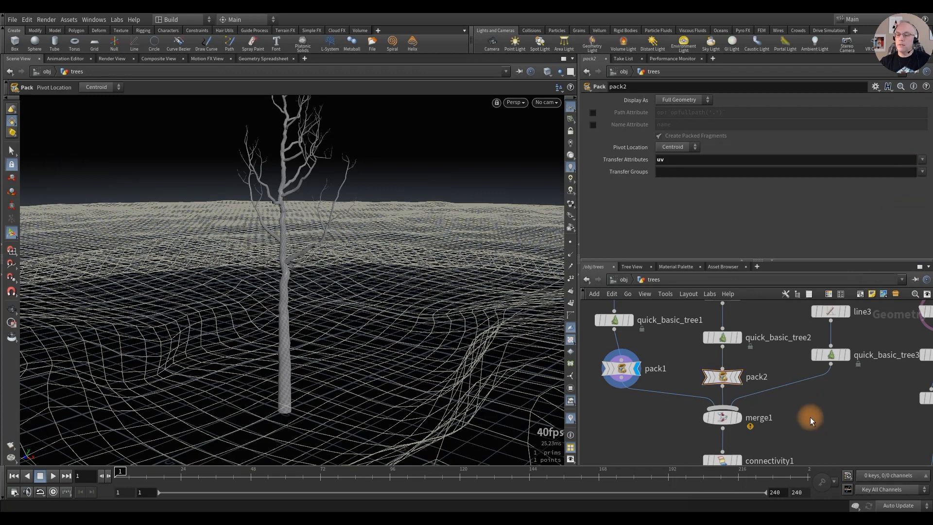
left_click_drag(718, 374, 811, 386, "alt")
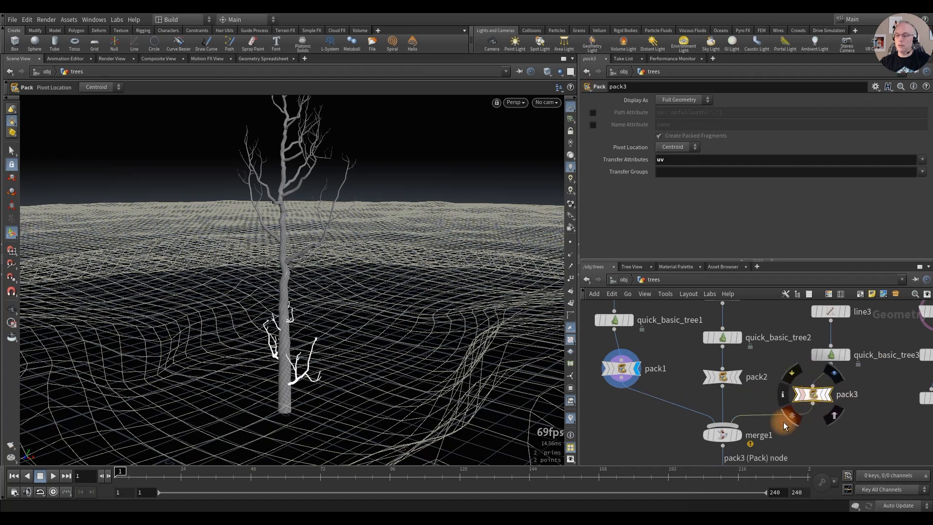
Step: Display and select copytopoints1, and inspect the copied trees across the ground
middle_click_drag(824, 440, 777, 352)
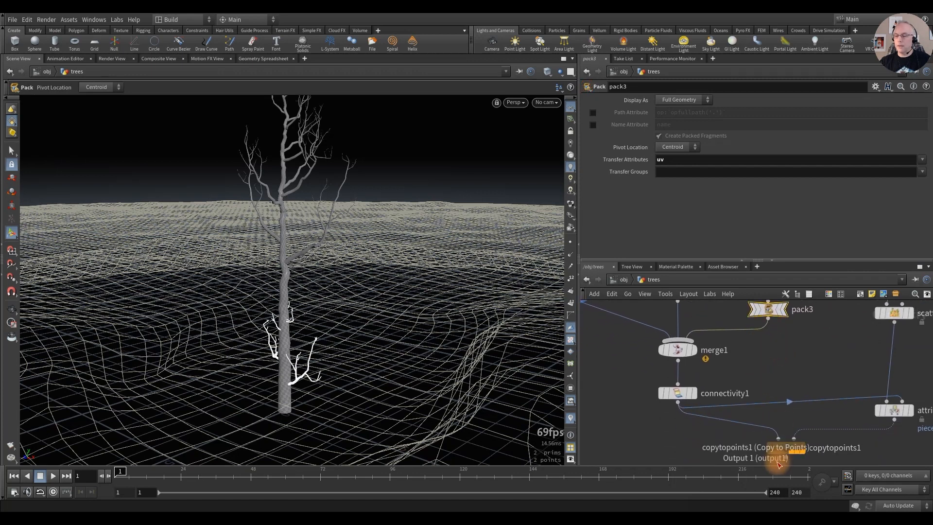
left_click(810, 428)
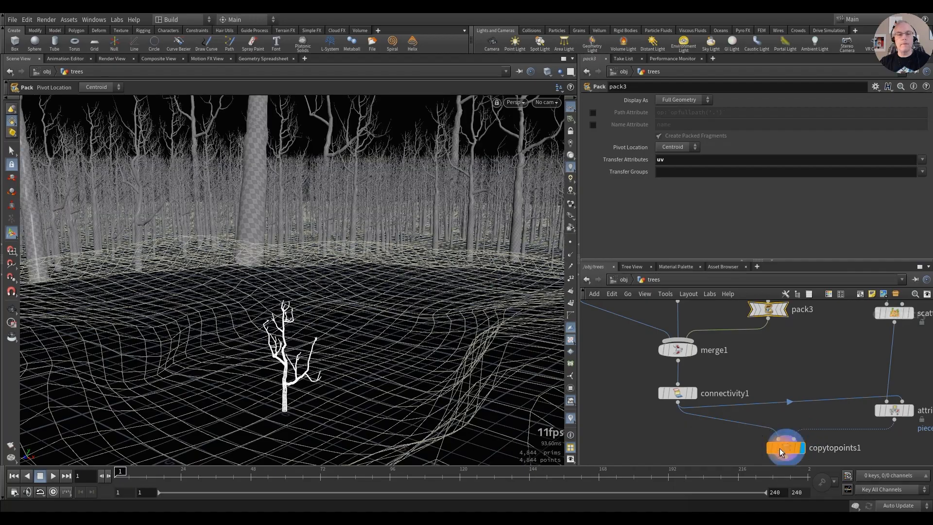
left_click(779, 447)
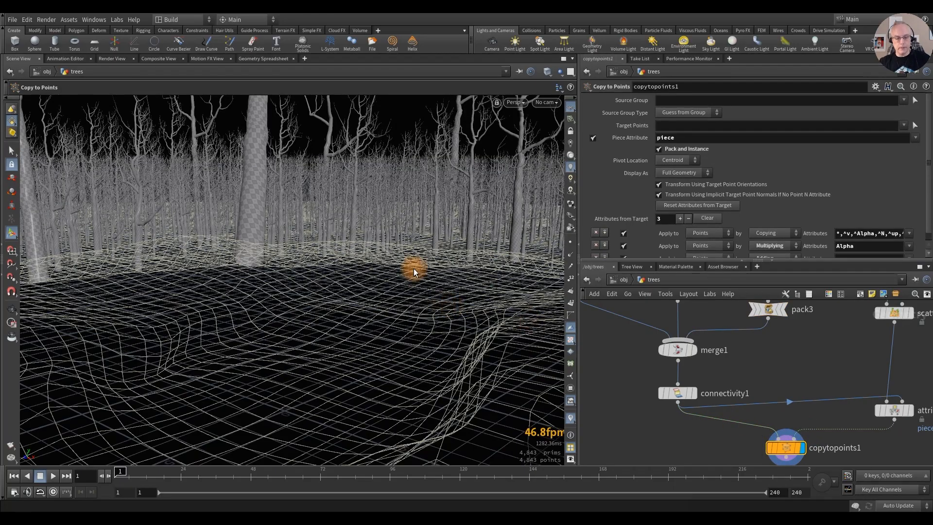
key("space+h")
right_click_drag(290, 316, 468, 315, "alt")
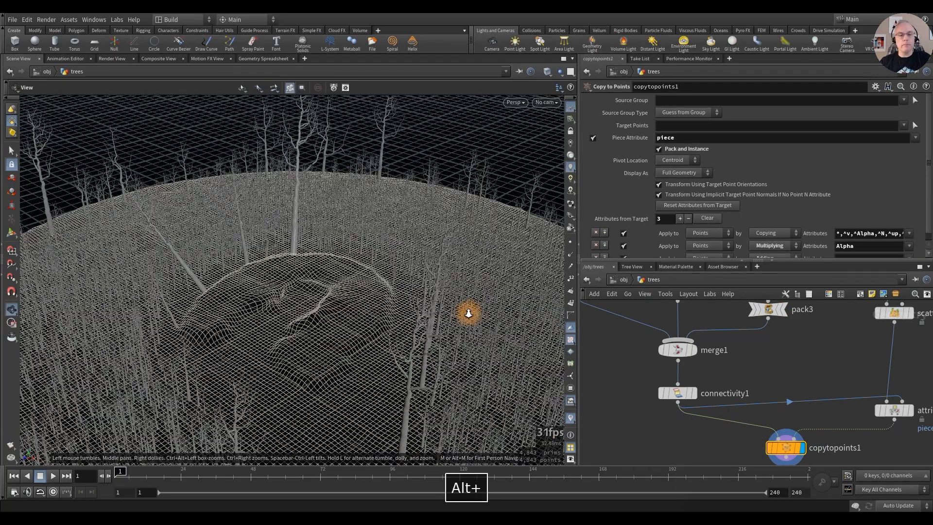
left_click_drag(327, 336, 388, 330, "alt")
Step: Move attribfrompieces1 up closer to scatteralign1 in the network
middle_click_drag(795, 364, 672, 367)
mouse_move(770, 409)
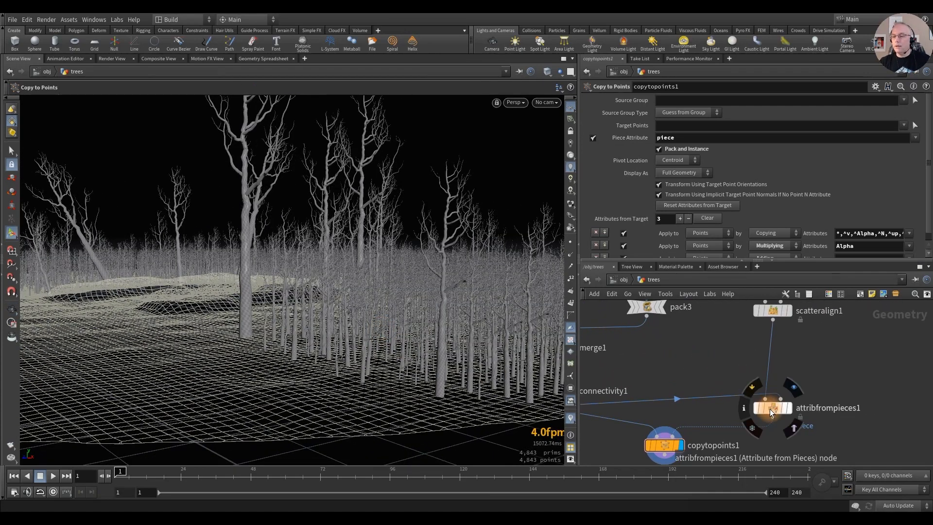
left_click_drag(770, 409, 767, 364)
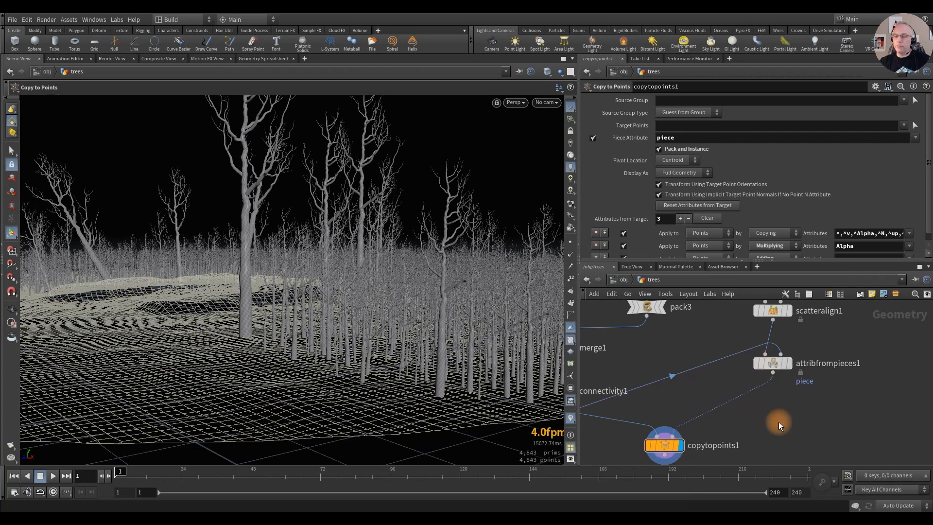
Step: In scatteralign1's alignment settings, enable Blend Normal With Y and set its Amount to about 0.692
middle_click_drag(780, 314, 780, 375)
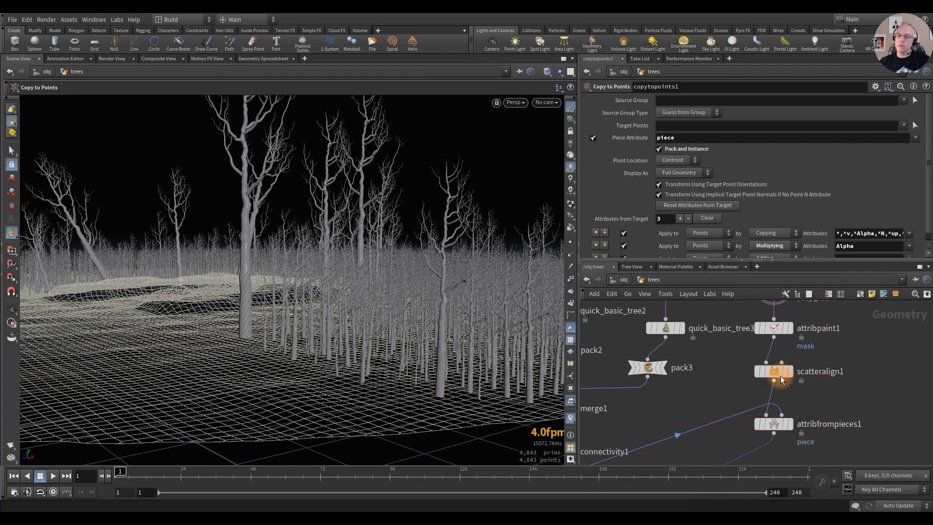
left_click(775, 373)
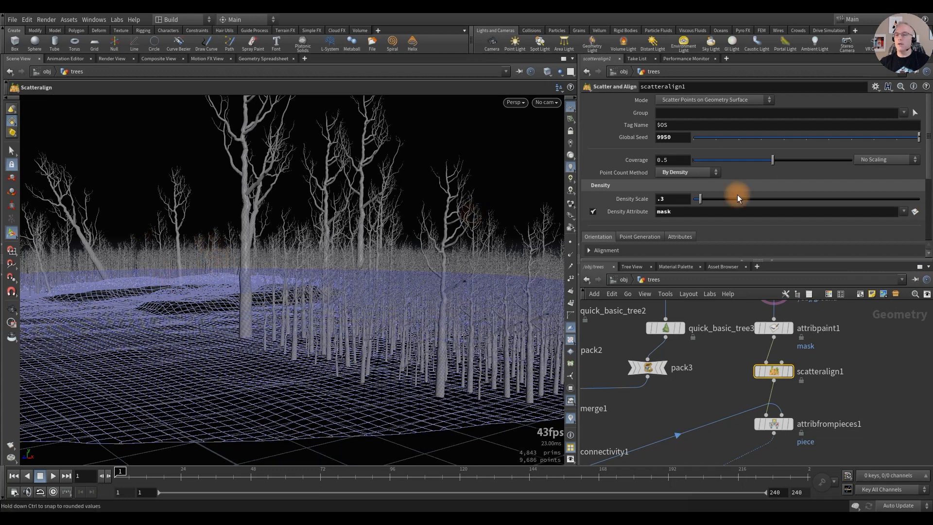
left_click(589, 250)
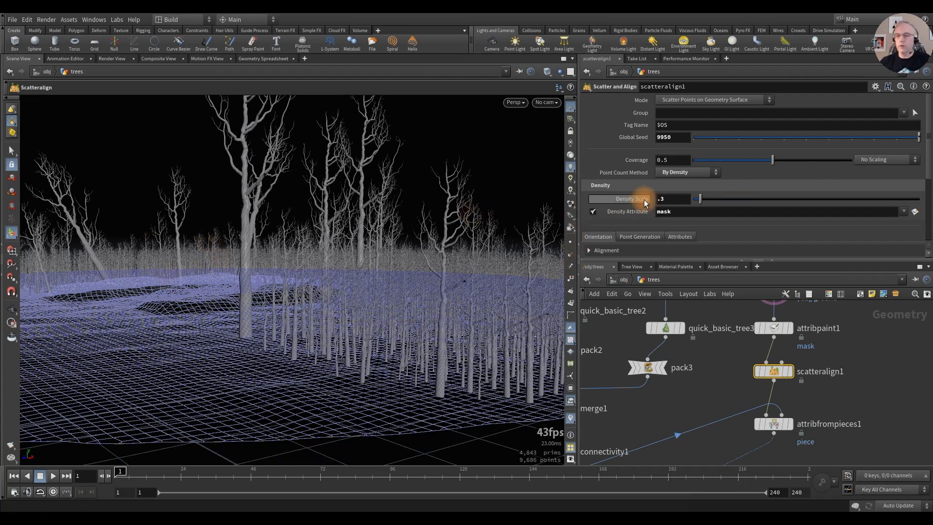
scroll(646, 196, "down", 3)
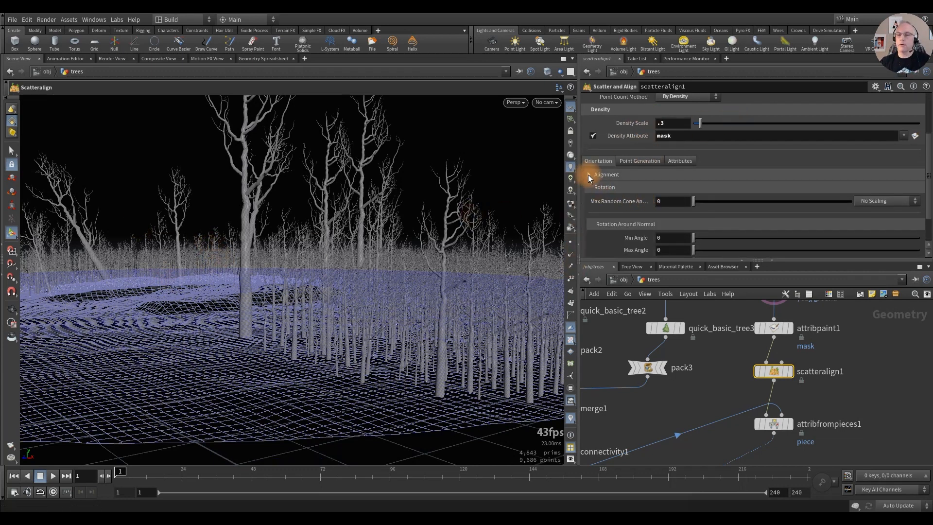
left_click(588, 174)
scroll(643, 229, "down", 1)
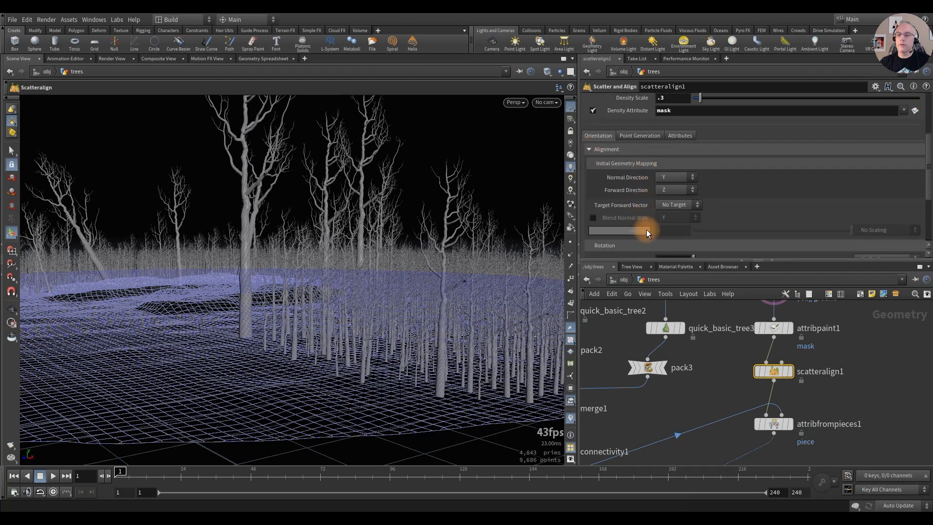
left_click(591, 217)
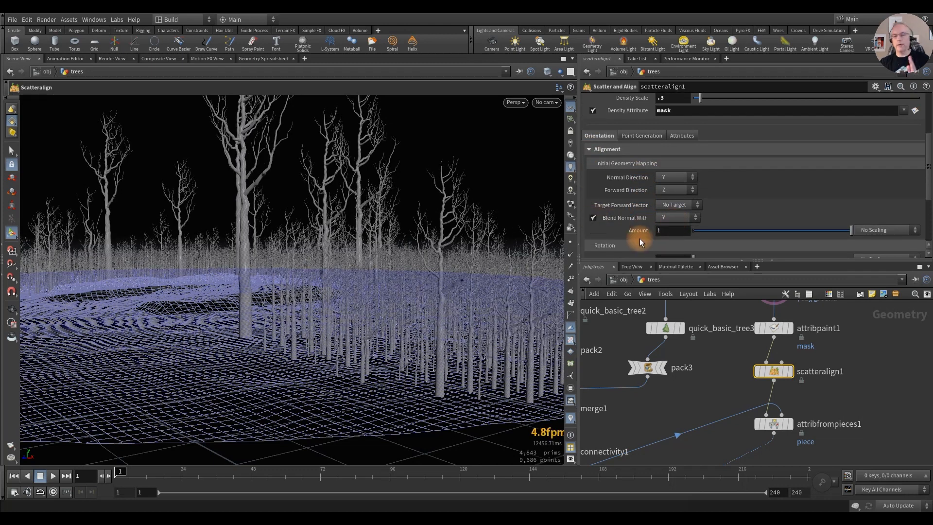
left_click_drag(833, 236, 802, 233)
left_click(605, 217)
Step: Set scatteralign1's Rotation Around Normal to a Min Angle of -180 and a Max Angle of 180
scroll(638, 206, "down", 5)
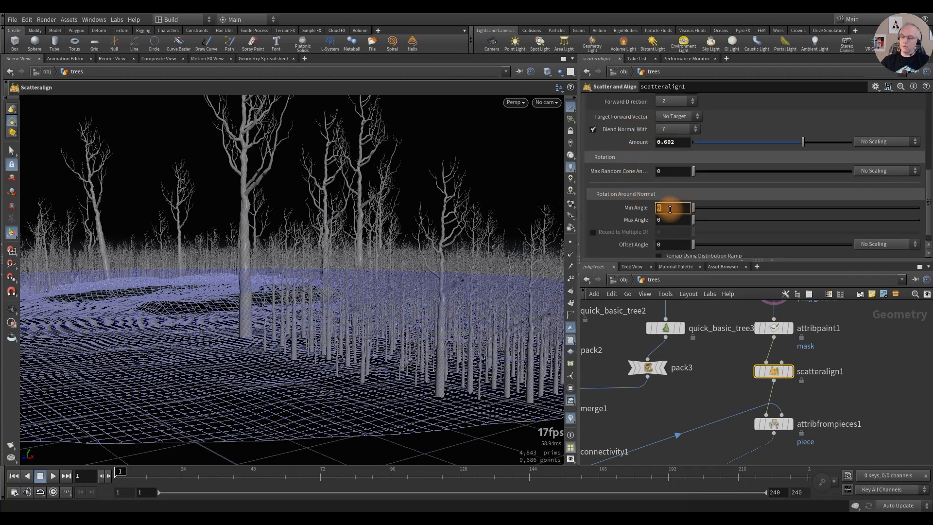
type("-180")
key("Return")
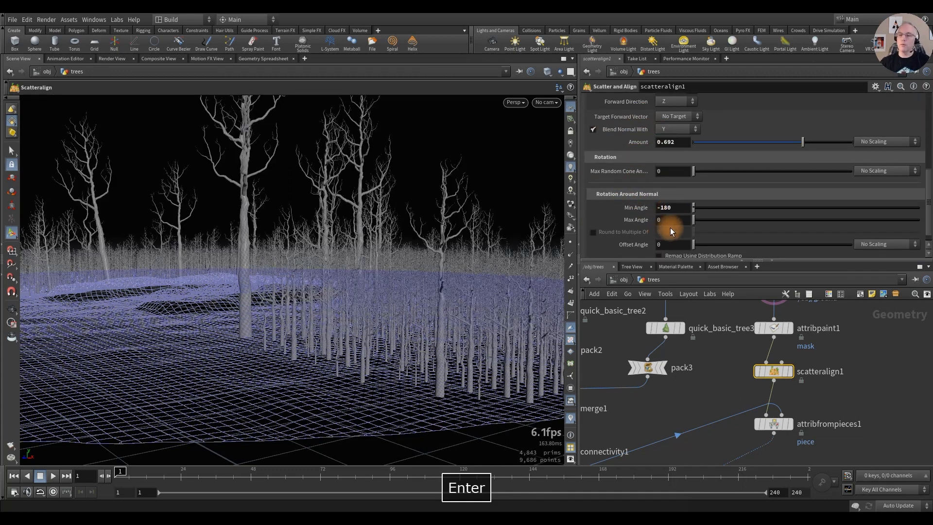
left_click(683, 221)
type("180")
key("Return")
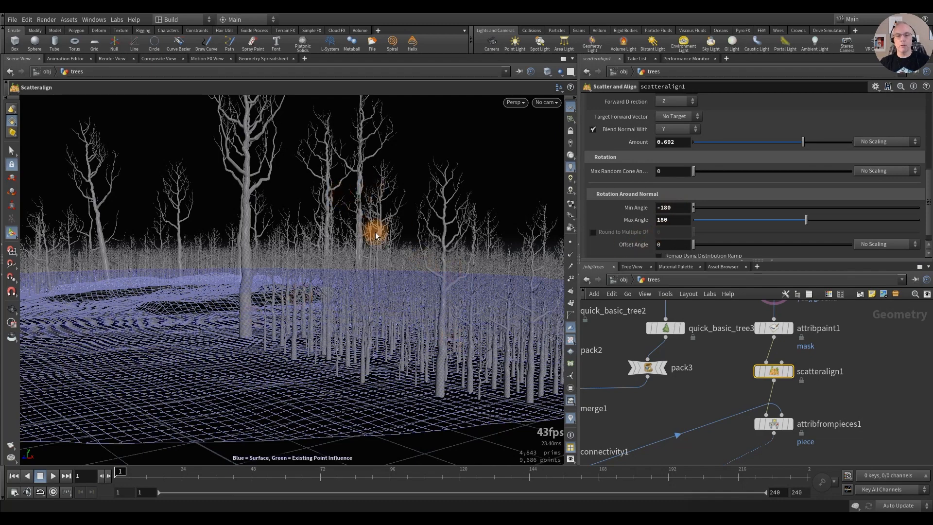
Step: Inspect the rotated trees up close and across the whole ground surface
key("Escape")
left_click_drag(357, 312, 405, 320, "alt")
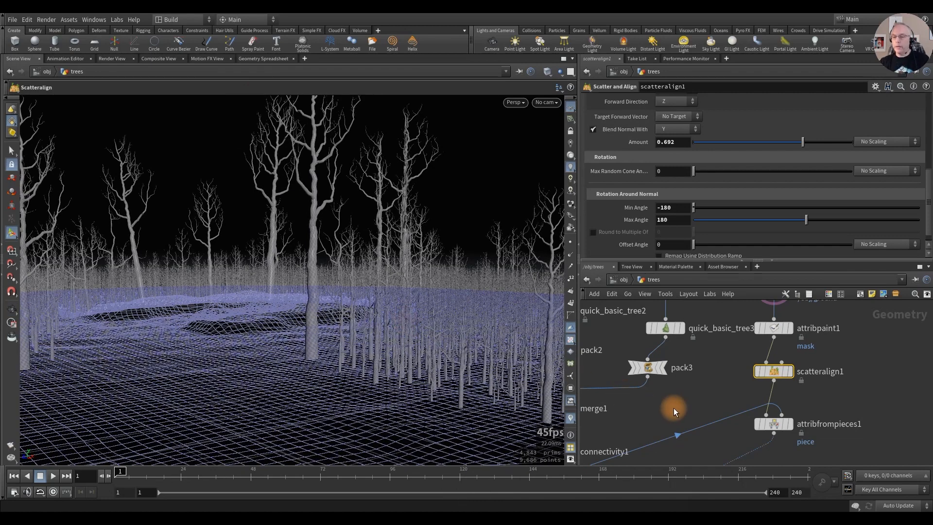
key("space")
key("space+h")
left_click_drag(333, 313, 308, 290, "alt")
right_click_drag(370, 325, 454, 329, "alt")
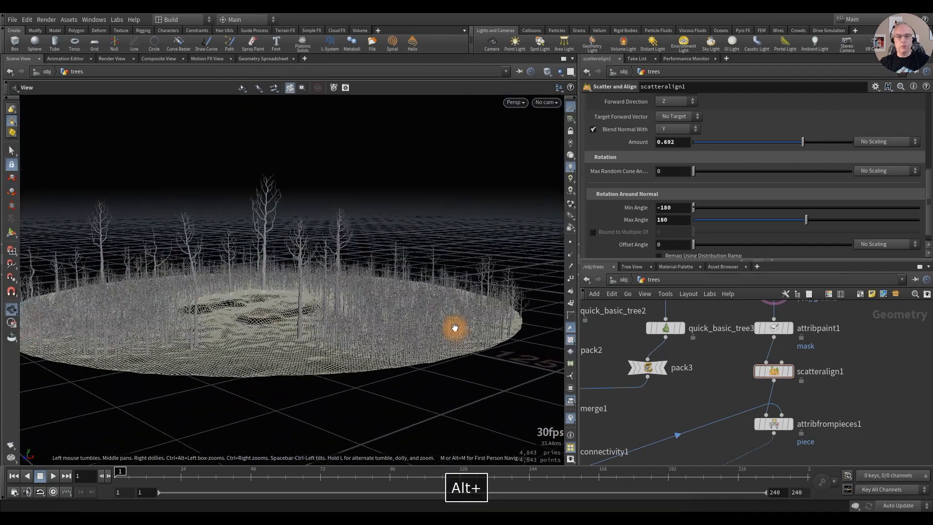
Step: Examine scatteralign1's output attribute settings, including the Radius Attribute
middle_click_drag(710, 397, 707, 346)
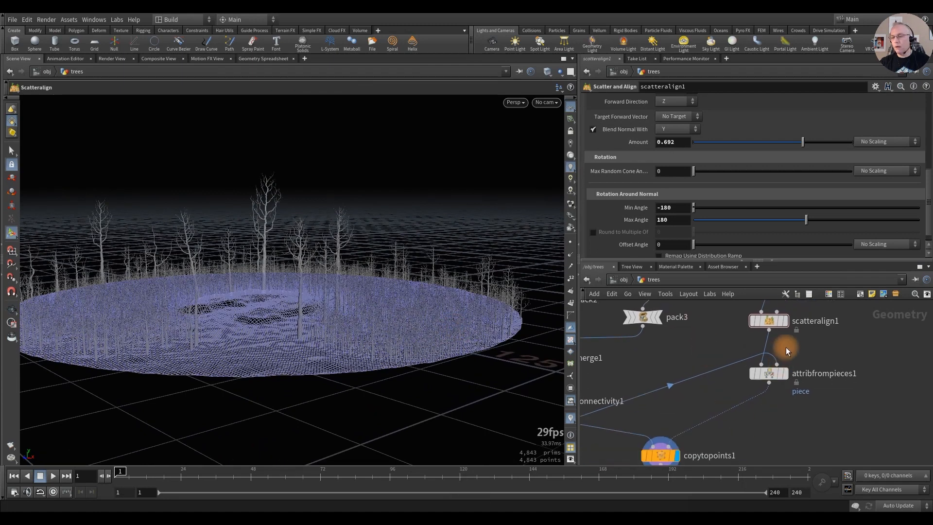
left_click(765, 323)
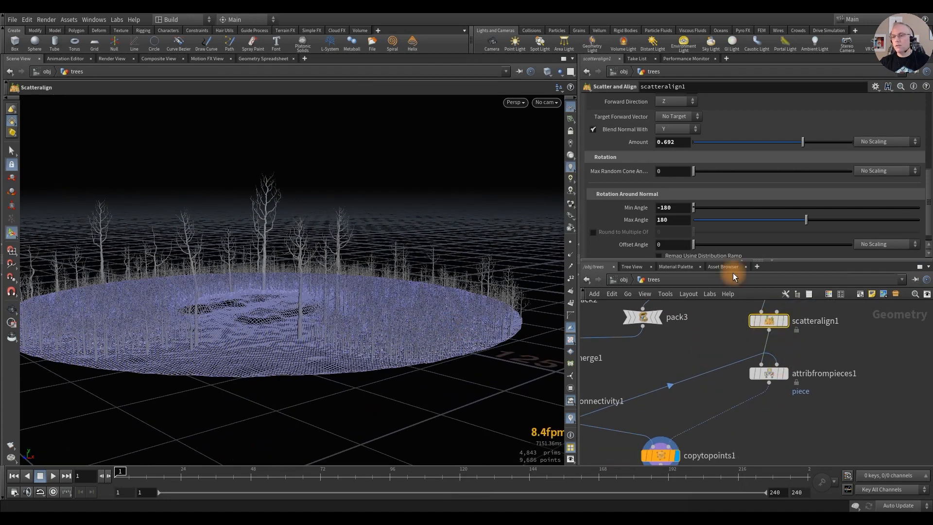
scroll(654, 185, "up", 5)
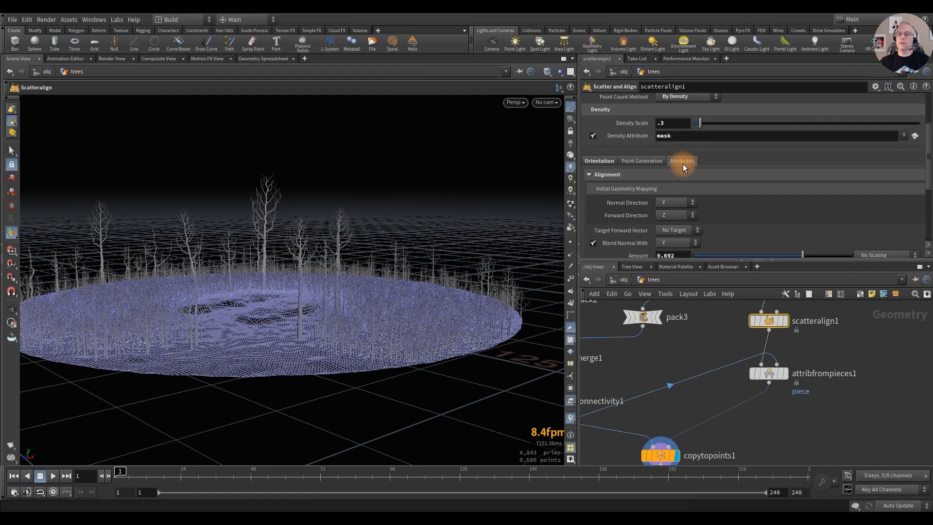
left_click(682, 162)
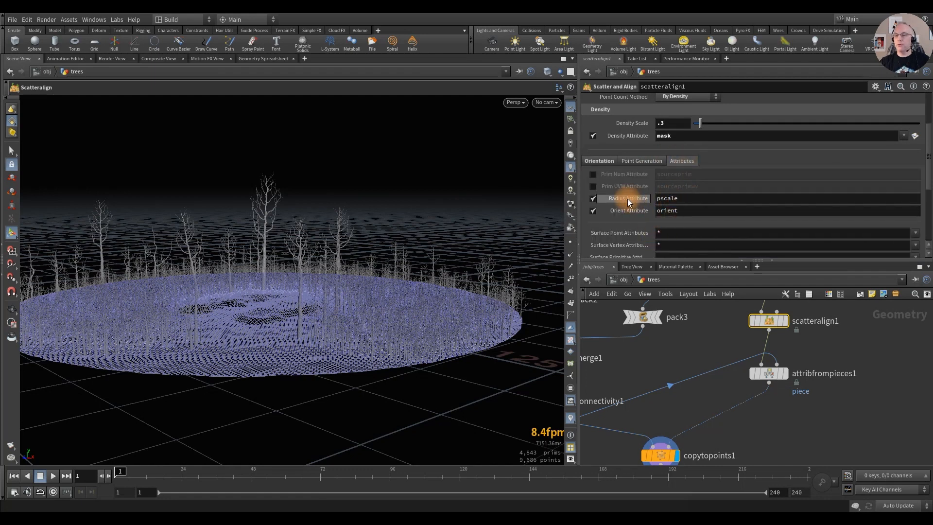
Step: Insert an Attribute Randomize node between attribfrompieces1 and copytopoints1 and set its Attribute Name to pscale
left_click(796, 437)
key("Tab")
type("rand")
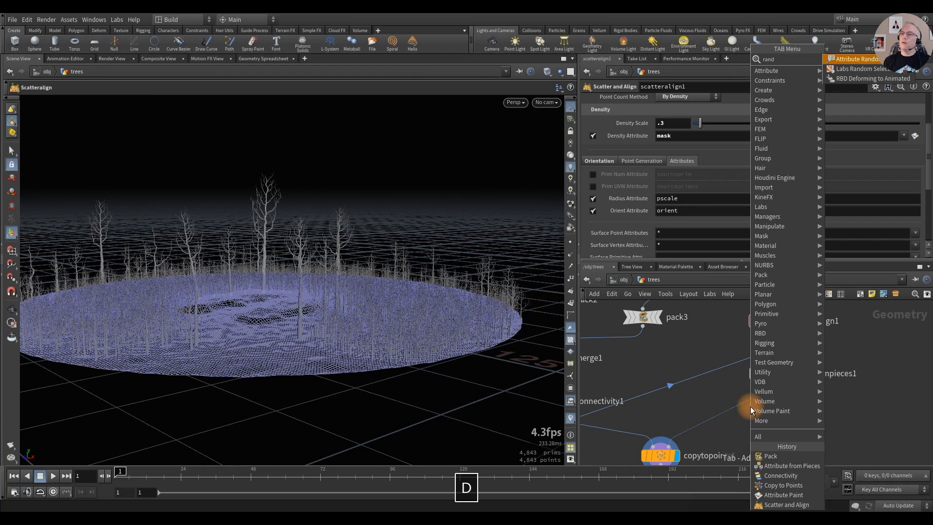
key("Return")
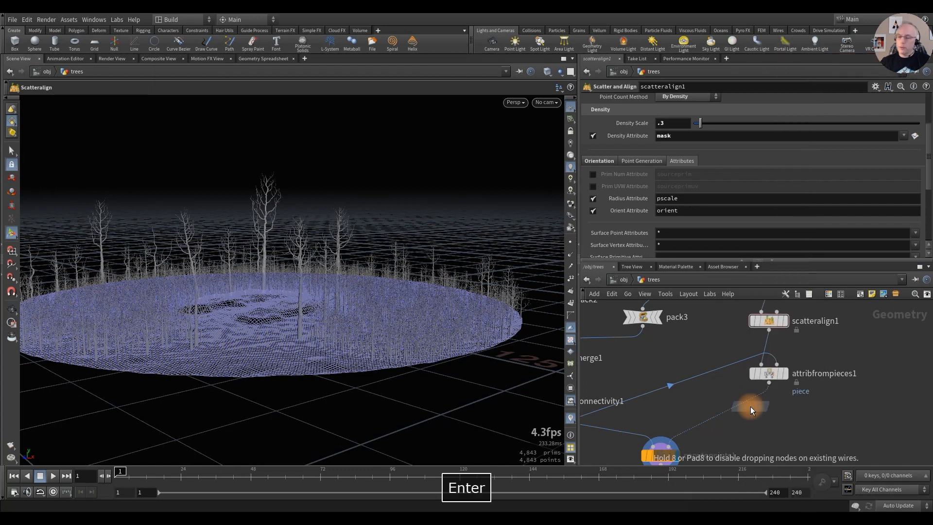
left_click(723, 414)
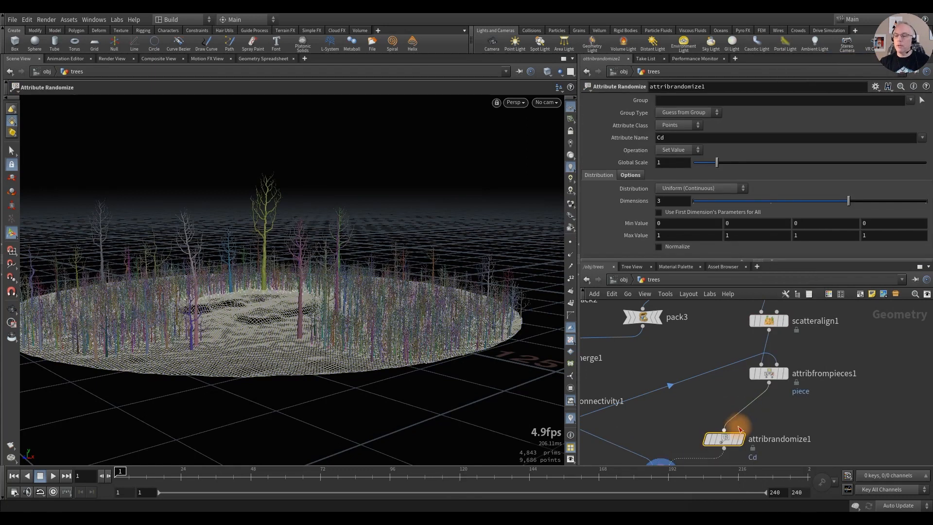
middle_click_drag(709, 409, 716, 386)
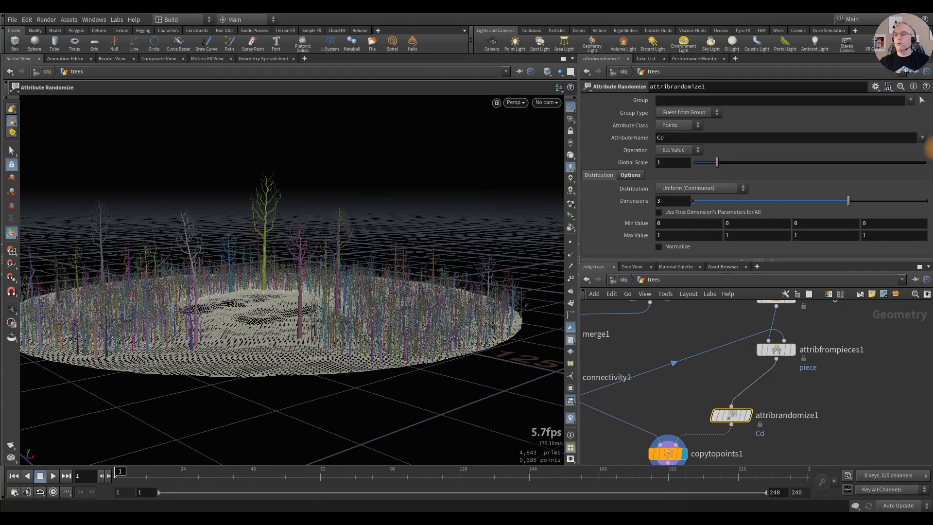
left_click(921, 137)
left_click(878, 221)
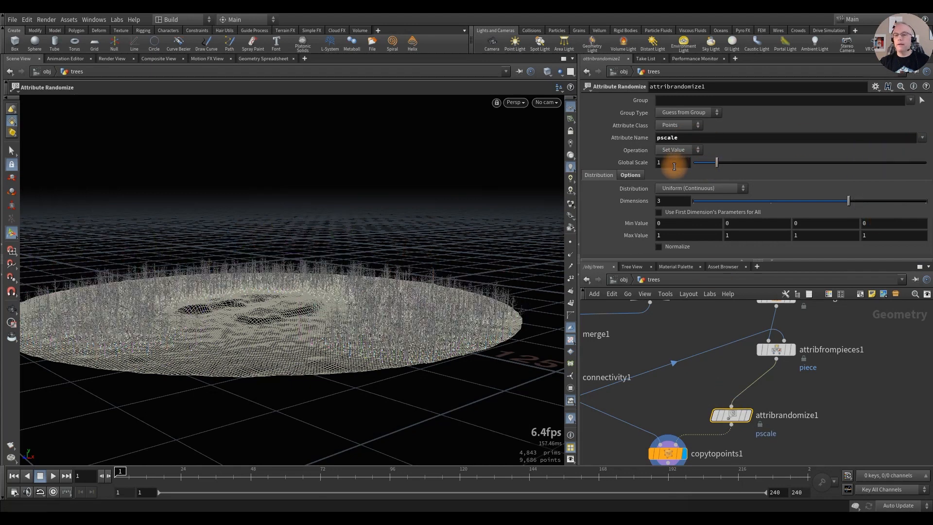
Step: Try a pscale randomization range with the first Min Value at .75 and Max Value at 1.5
left_click(658, 212)
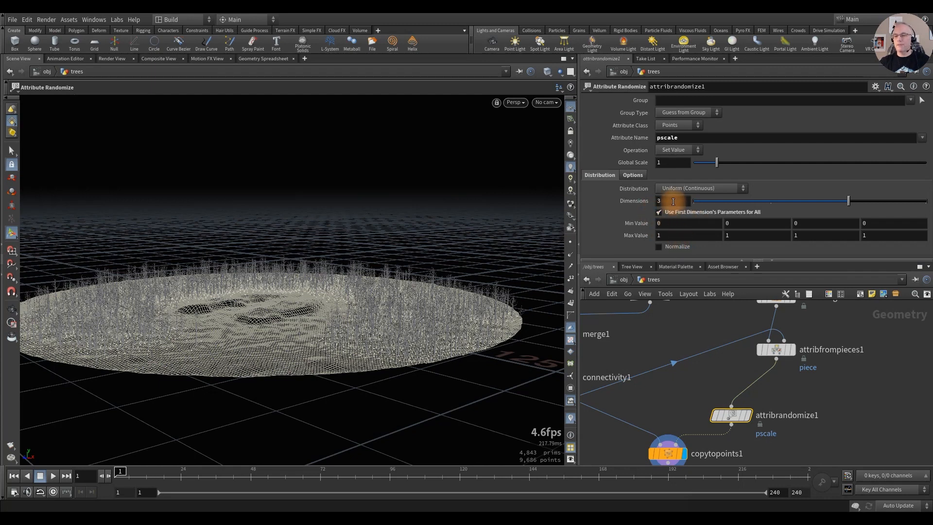
left_click(657, 213)
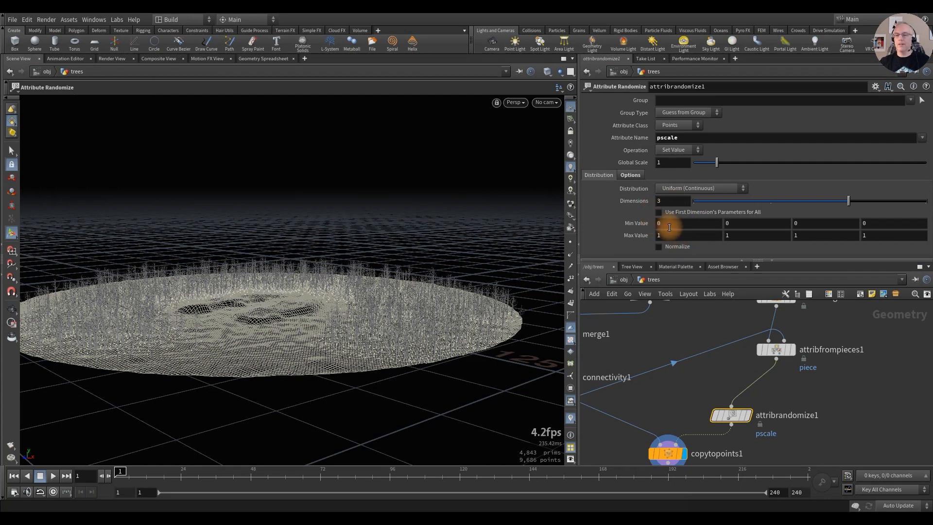
left_click(674, 226)
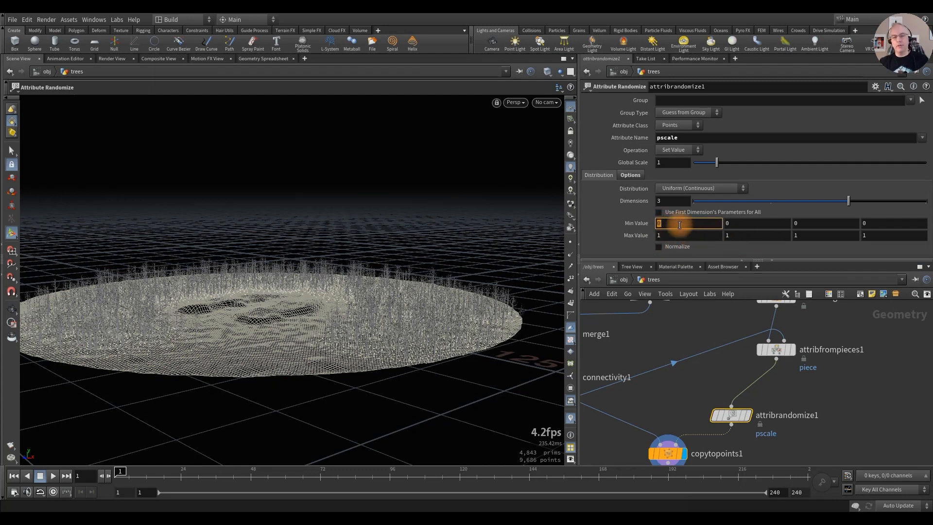
type(".")
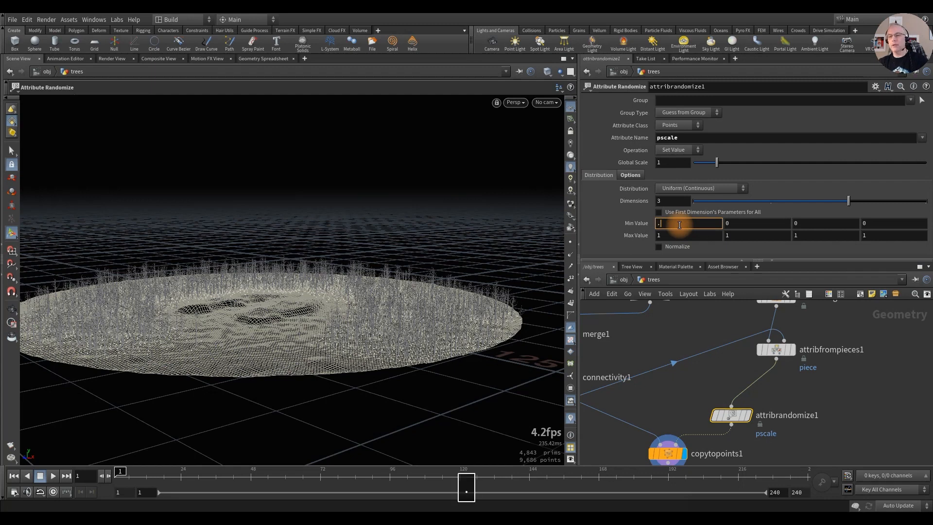
type("75")
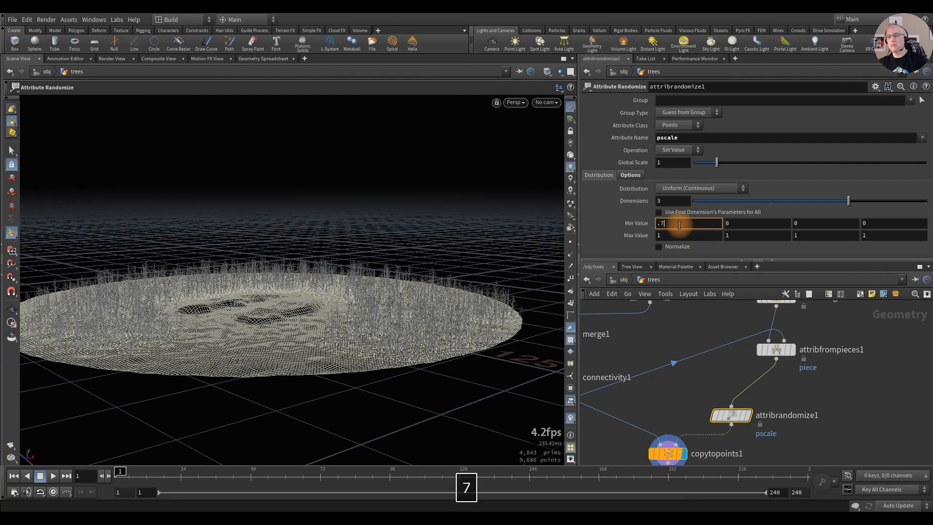
key("Return")
left_click(674, 235)
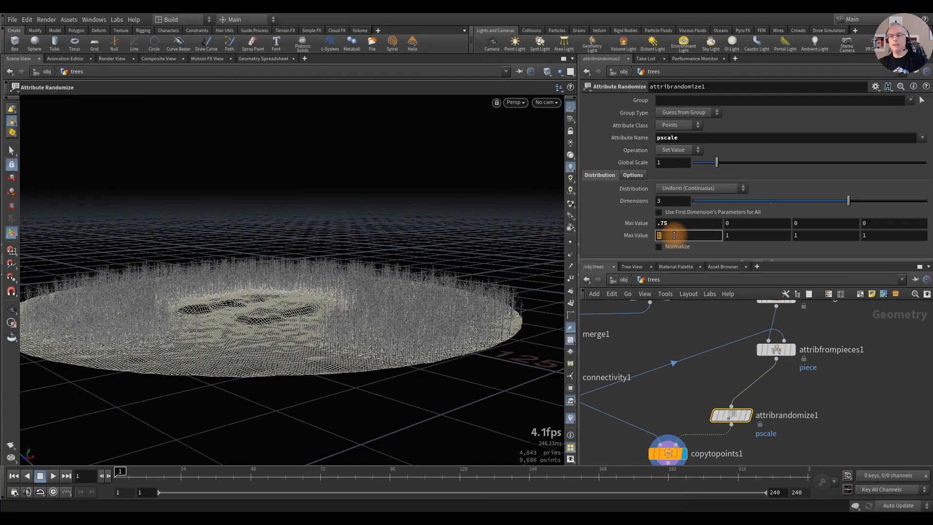
type("1.5")
key("Return")
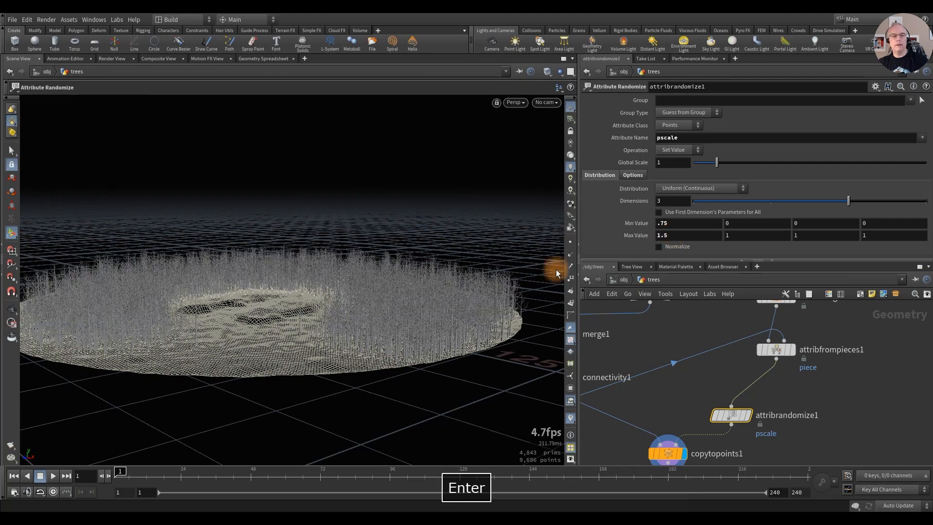
Step: Inspect the size variation of the scattered trees from ground level around the clearing
left_click_drag(262, 275, 282, 321, "alt")
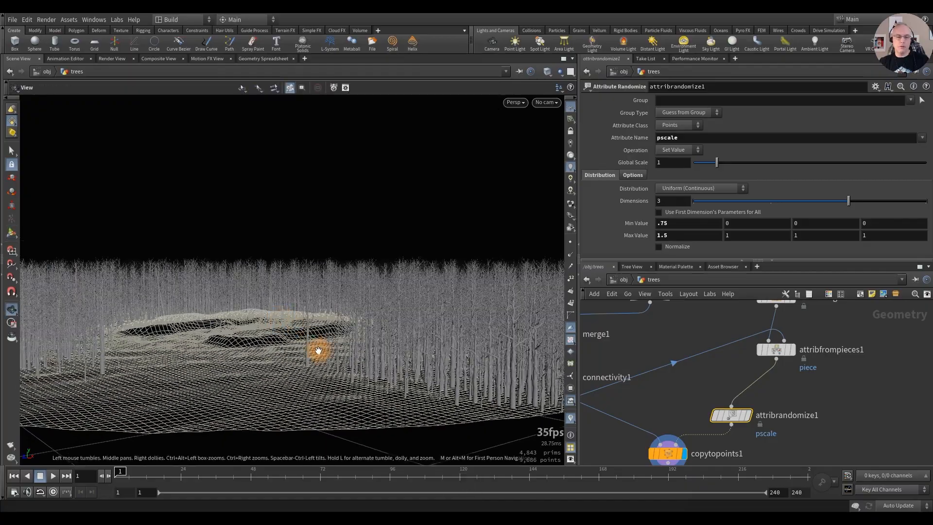
right_click_drag(309, 335, 400, 344, "alt")
middle_click_drag(400, 343, 400, 308, "alt")
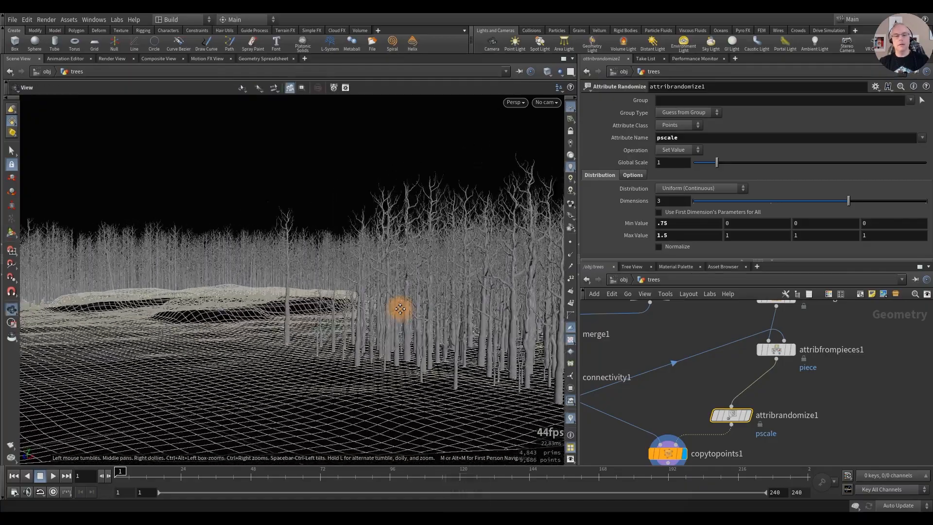
mouse_move(365, 308)
left_mouse_down("alt")
mouse_move(423, 312)
mouse_move(348, 306)
mouse_move(369, 308)
left_mouse_up("alt")
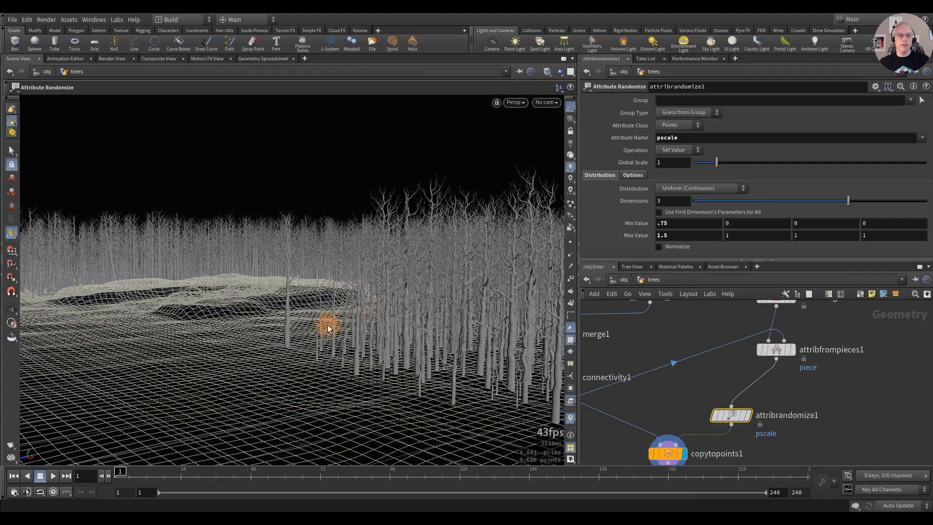
left_click_drag(247, 311, 329, 300, "alt")
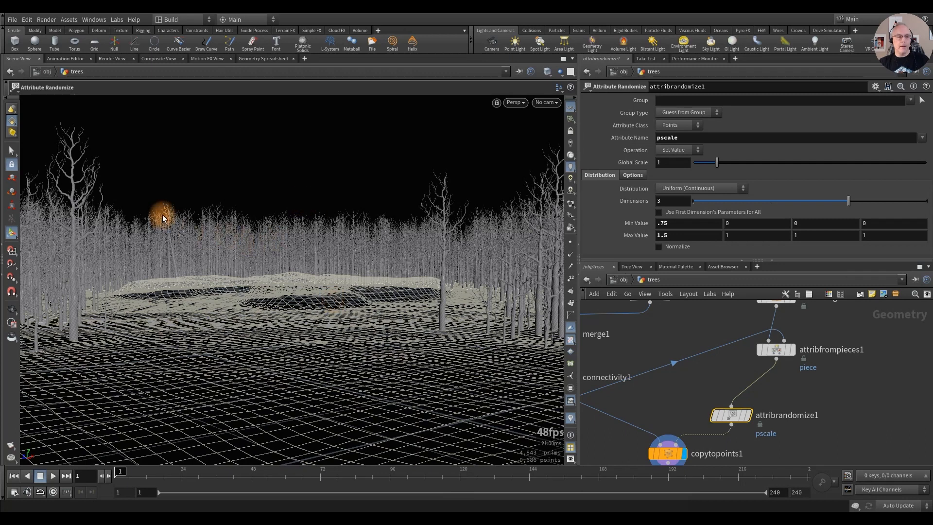
Step: Widen attribrandomize1's pscale range to a first Max Value of 2 and Min Value of .6
left_click(680, 234)
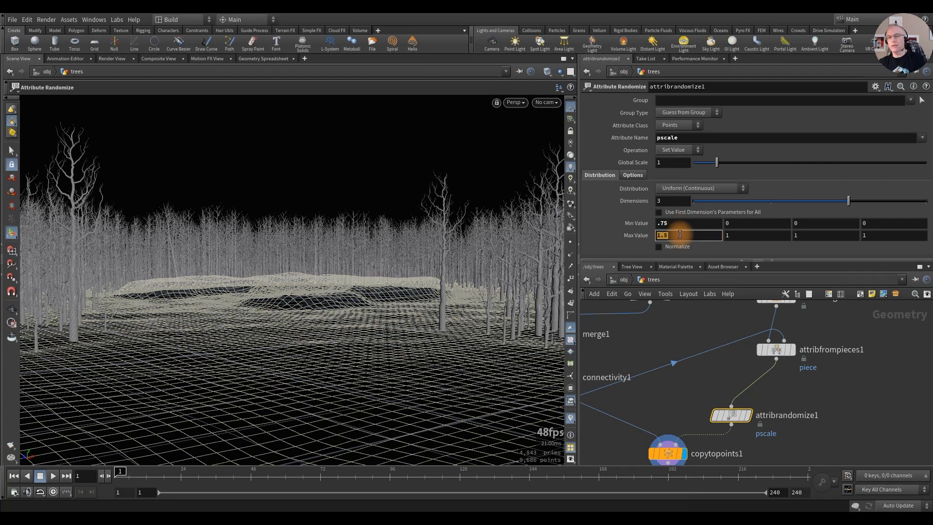
type("2")
key("Return")
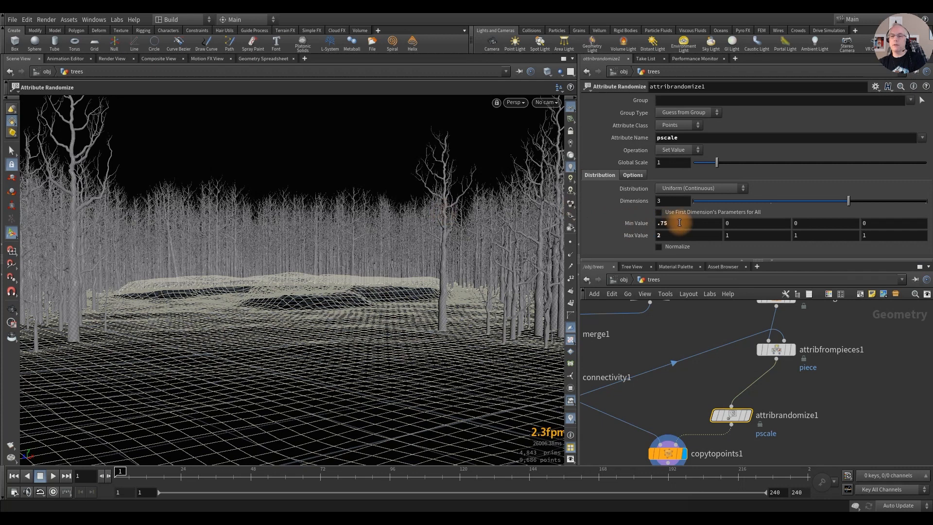
left_click(680, 223)
type(".6")
key("Return")
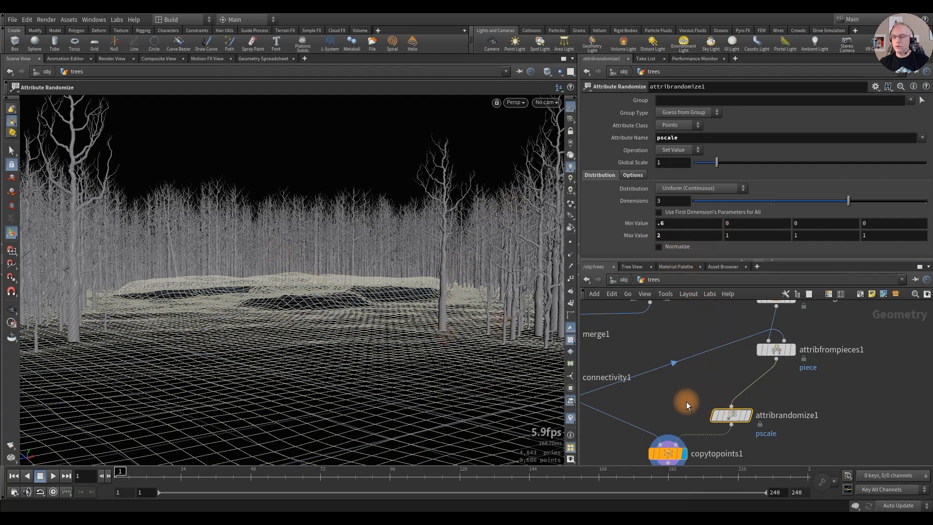
scroll(686, 402, "down", 5)
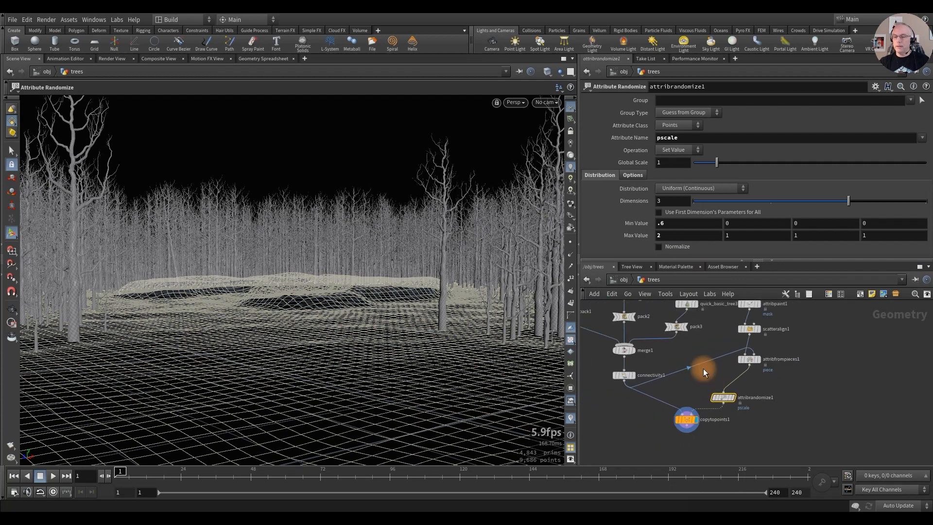
Step: Auto-arrange the nodes of the trees network and append a Null node to the output of copytopoints1
key("l")
middle_click_drag(671, 368, 704, 361)
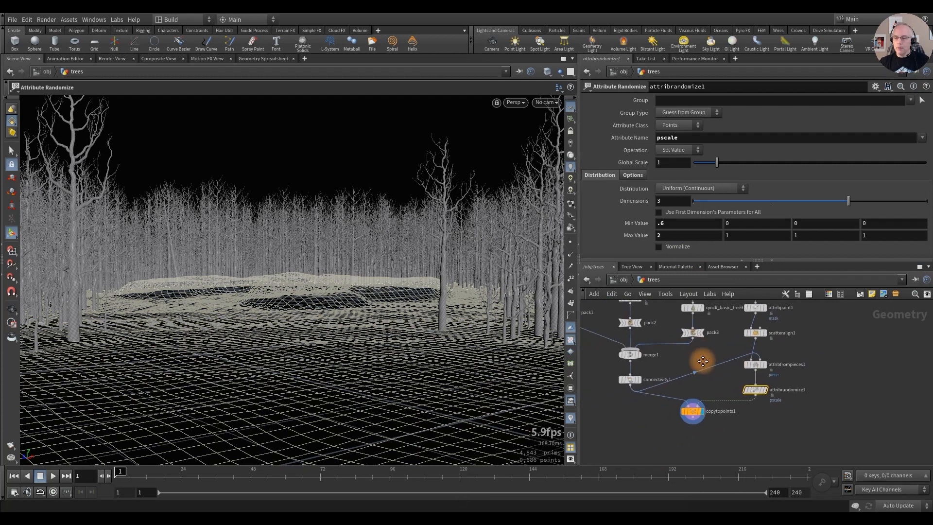
scroll(703, 420, "up", 4)
left_click_drag(685, 413, 685, 449)
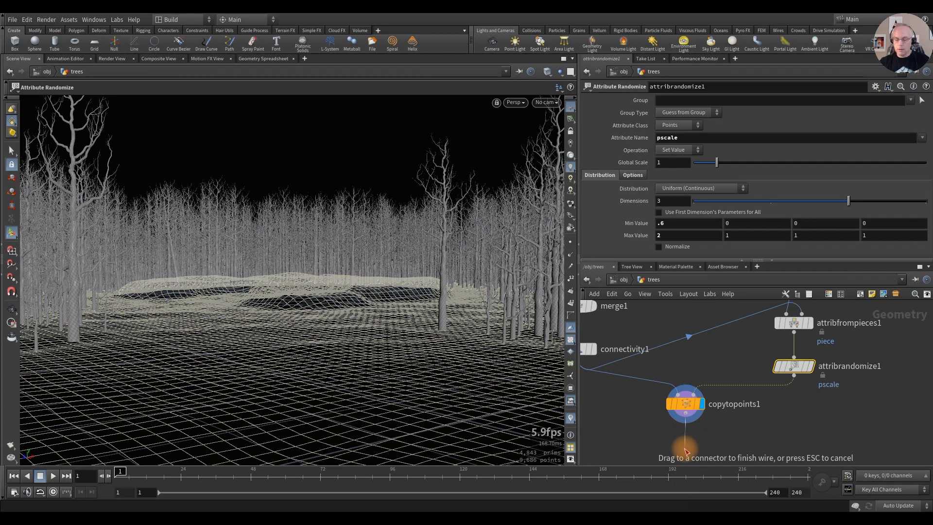
key("Tab")
type("null")
key("Return")
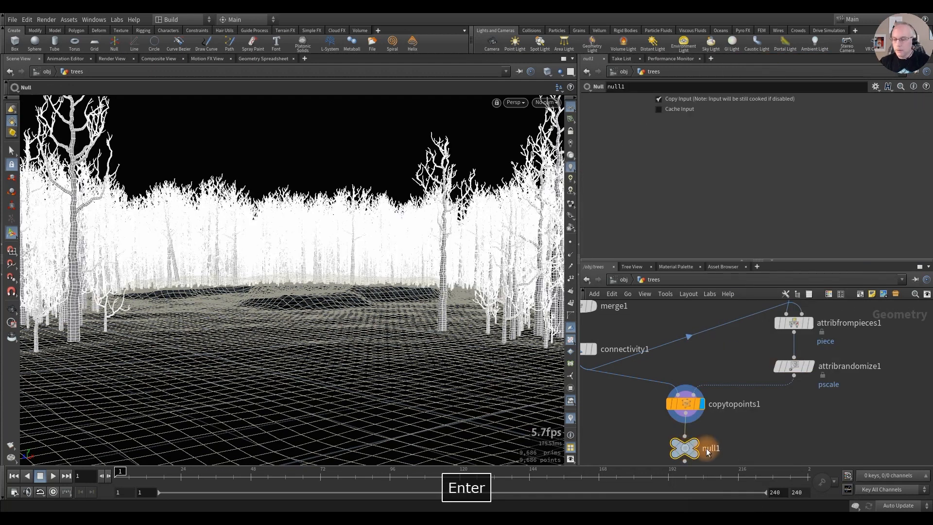
Step: Rename the new Null node OUT_trees and make it the displayed output of the network
double_click(709, 448)
type("OUT")
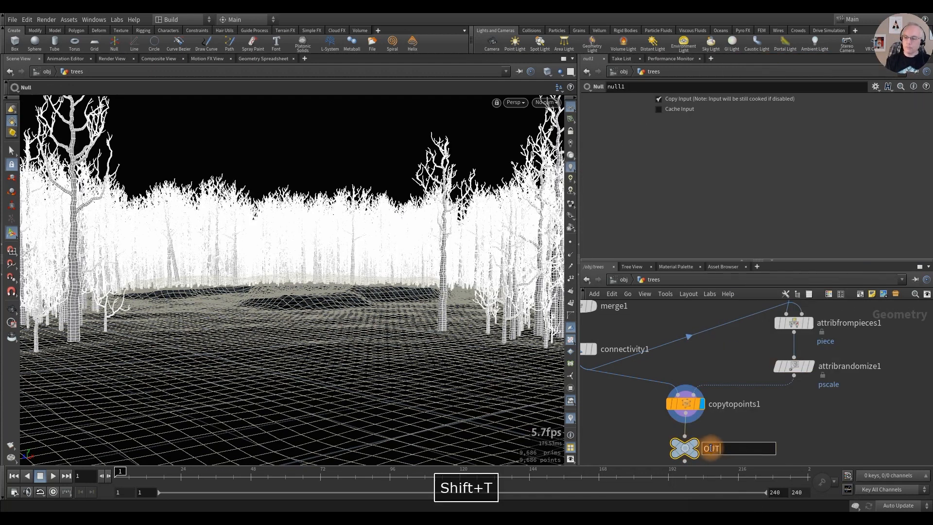
type("_trees")
key("Return")
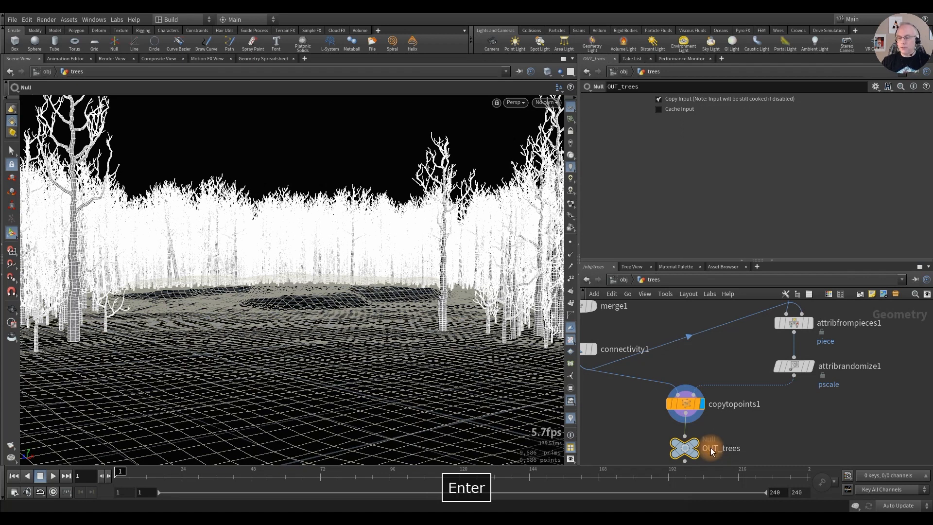
left_click(706, 428)
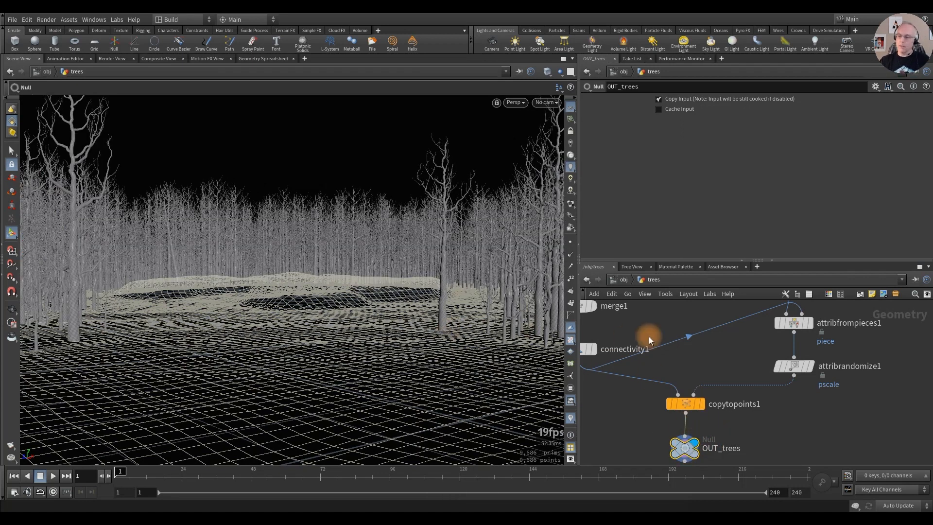
Step: Review the trees network from the packed variations and scattering nodes through to the OUT_trees output
middle_click_drag(747, 352, 764, 389)
scroll(764, 389, "down", 3)
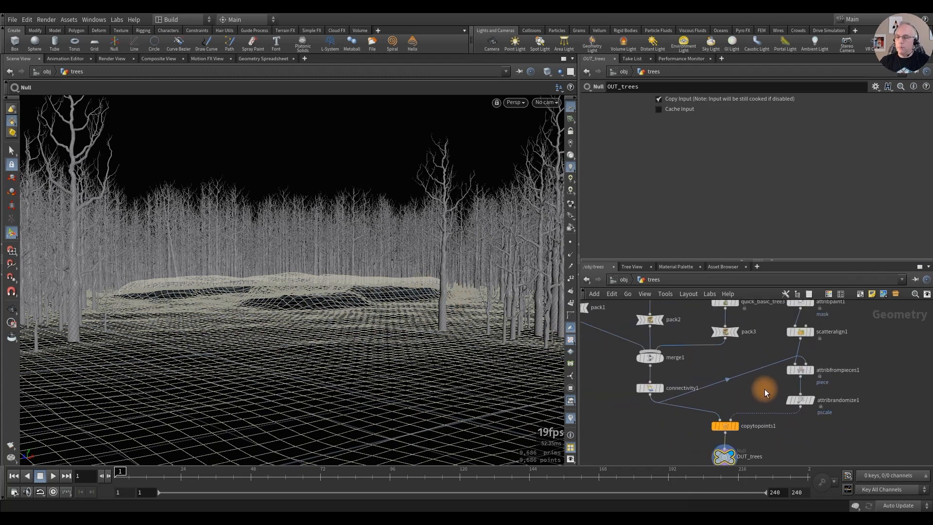
mouse_move(735, 359)
middle_mouse_down()
mouse_move(762, 410)
mouse_move(732, 372)
middle_mouse_up()
scroll(762, 407, "down", 2)
scroll(762, 404, "up", 2)
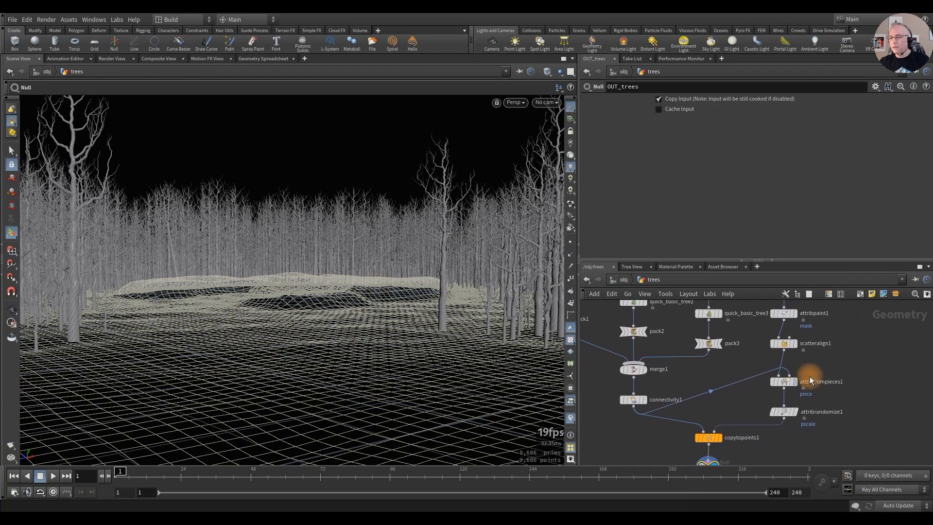
mouse_move(833, 358)
middle_mouse_down()
mouse_move(814, 379)
mouse_move(821, 357)
middle_mouse_up()
scroll(806, 387, "up", 4)
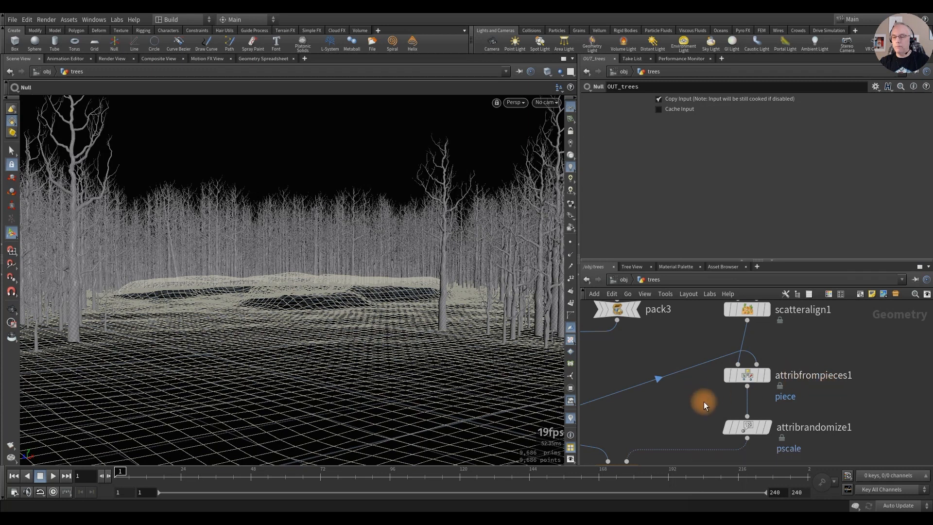
scroll(703, 402, "down", 4)
middle_click_drag(691, 414, 733, 391)
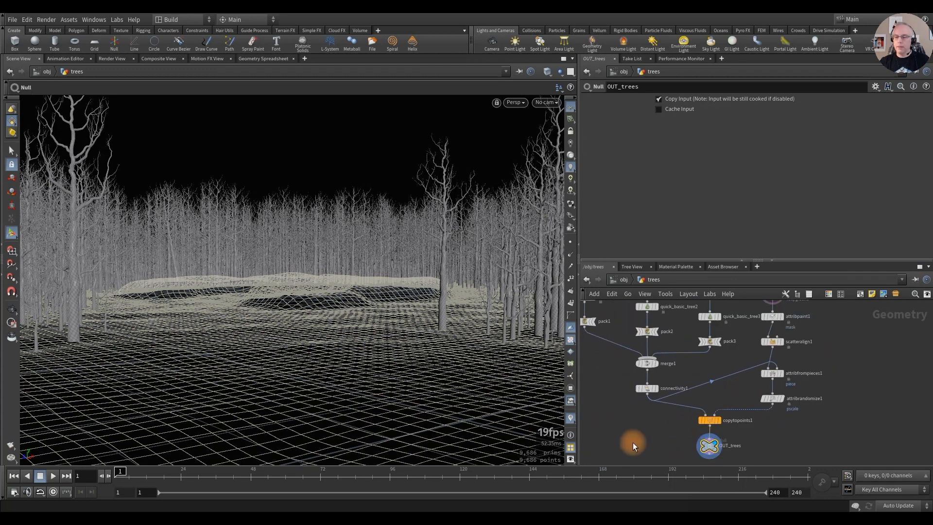
middle_click_drag(632, 442, 660, 430)
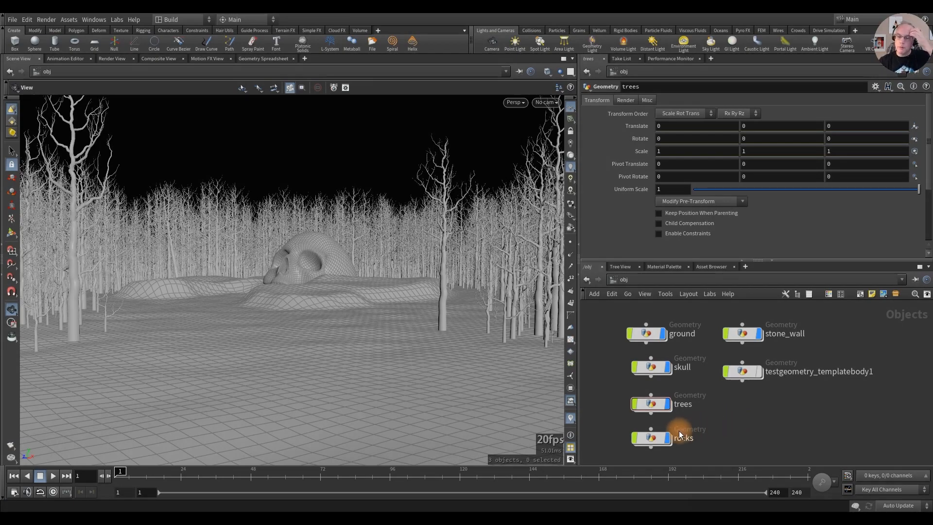
Step: At object level, turn off the display of the trees object and go inside the rocks geometry object
mouse_move(664, 431)
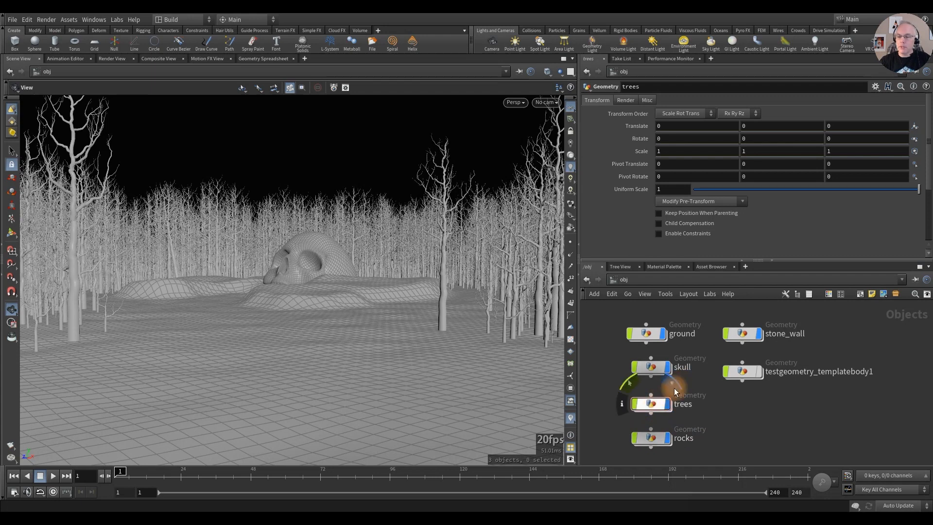
left_click(673, 385)
left_click(648, 406)
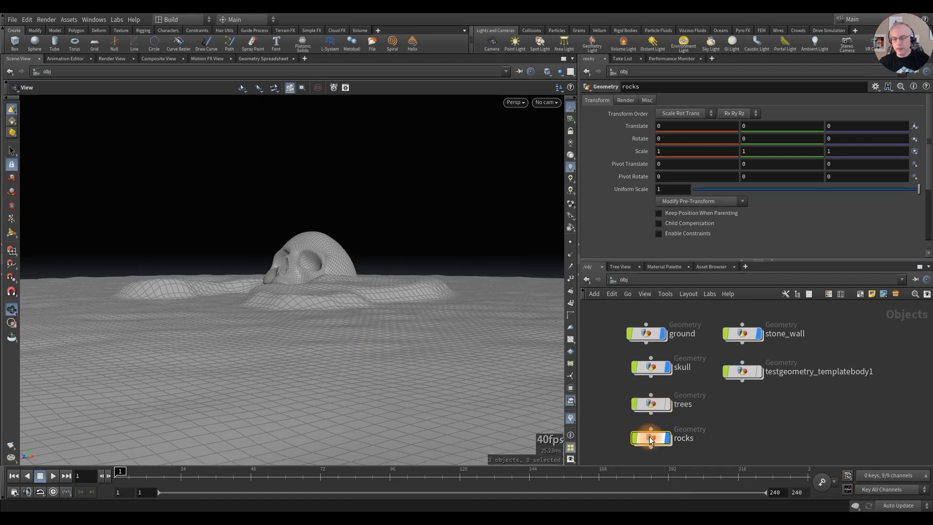
key("i")
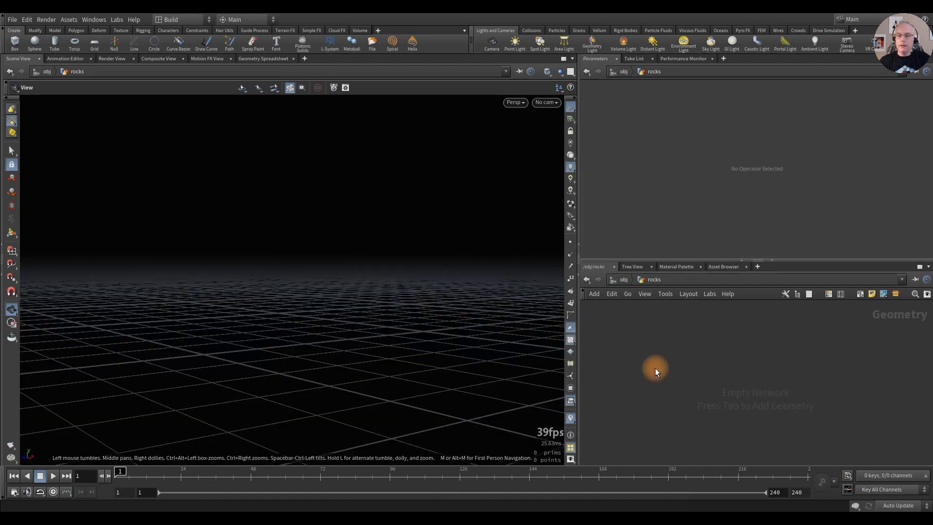
Step: Add an Object Merge node in the rocks network and set its Object 1 to /obj/ground
key("Tab")
type("object")
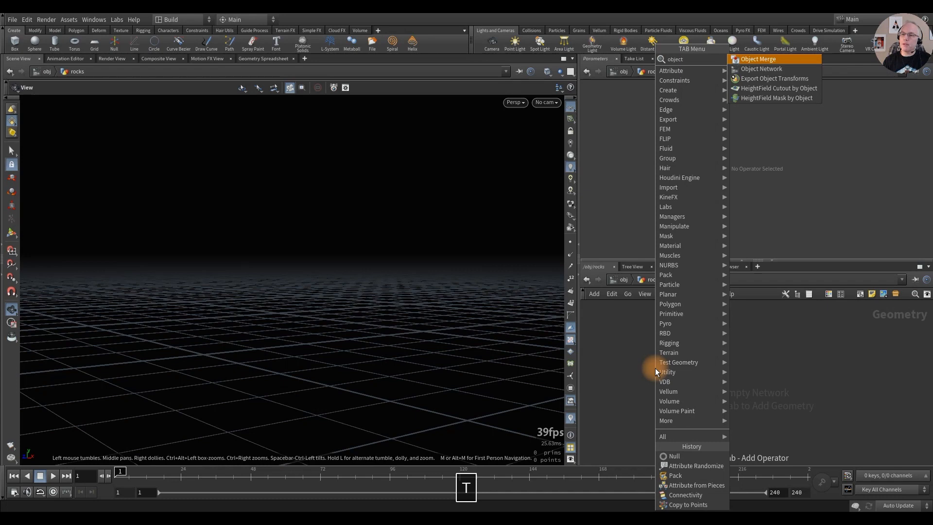
key("Return")
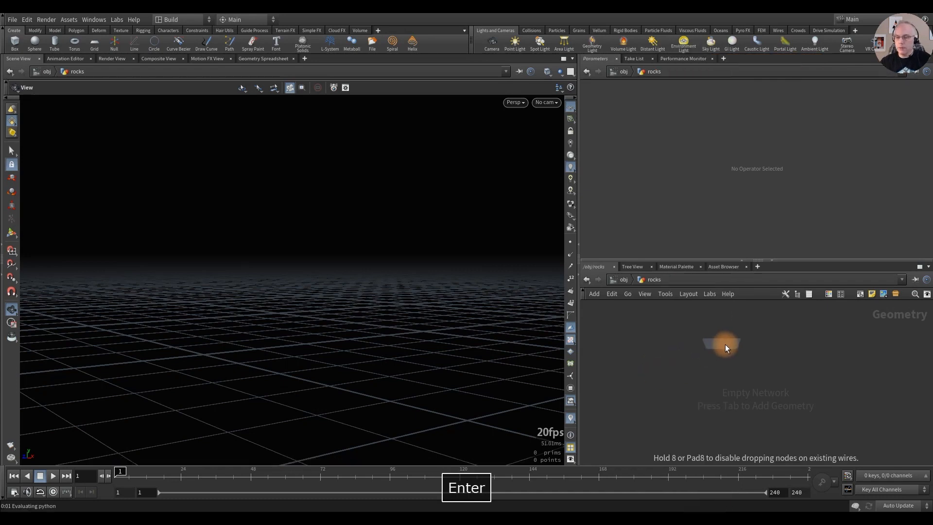
left_click(731, 347)
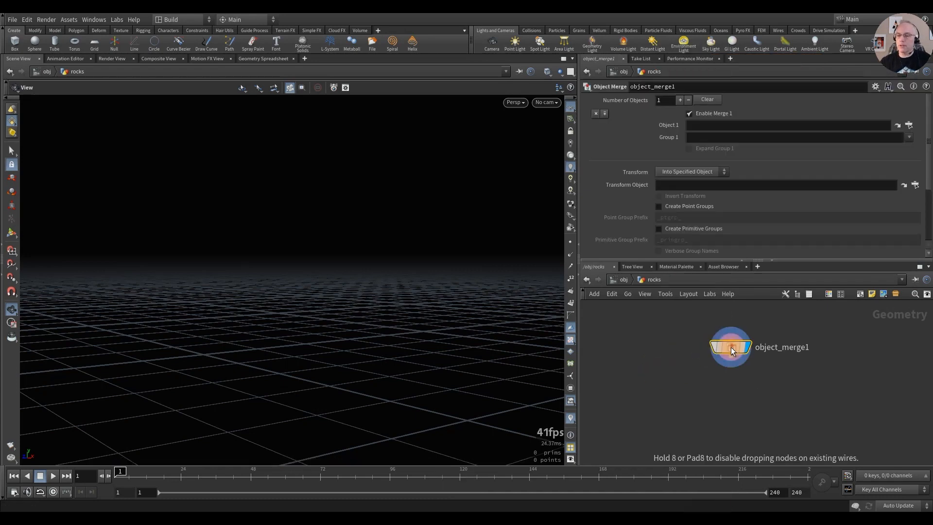
left_click(898, 124)
scroll(838, 107, "up", 3)
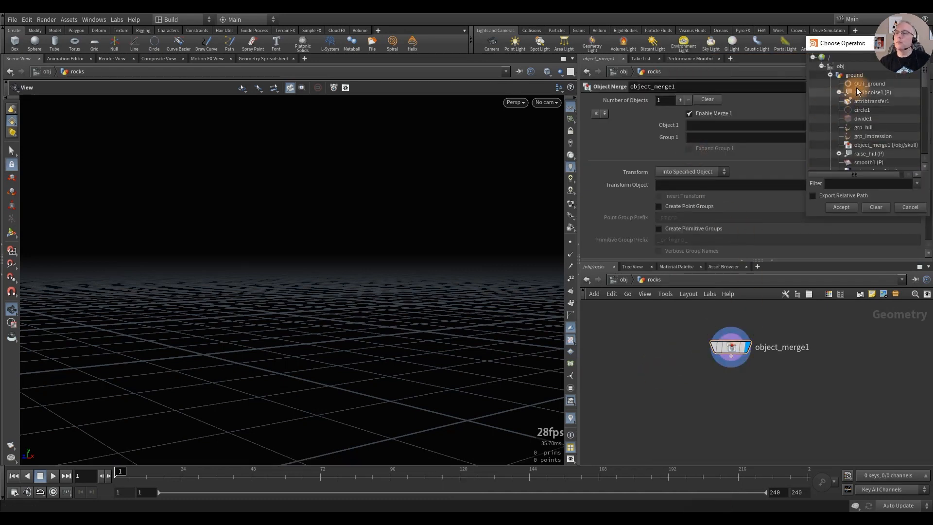
left_click(853, 74)
left_click(841, 207)
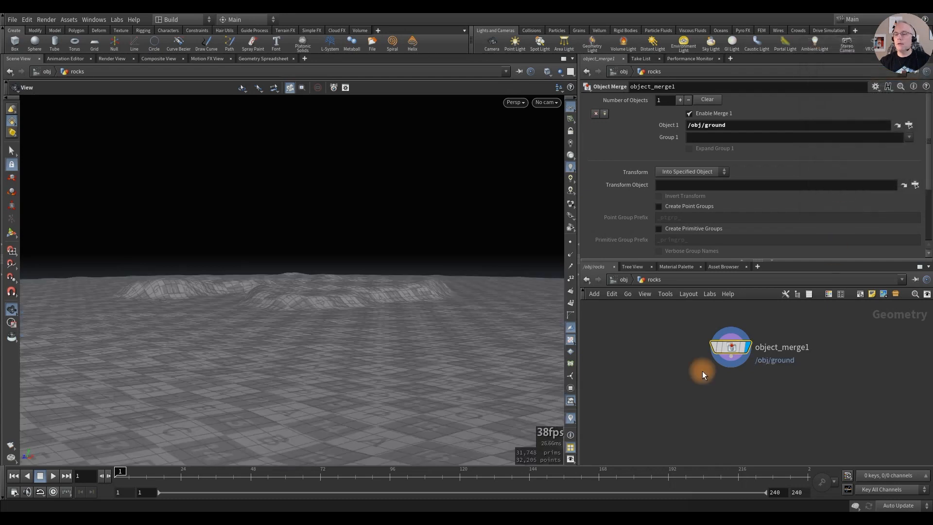
Step: Append an Attribute Paint node below object_merge1 and make it the displayed node
left_click_drag(732, 350, 754, 345)
left_click(753, 352)
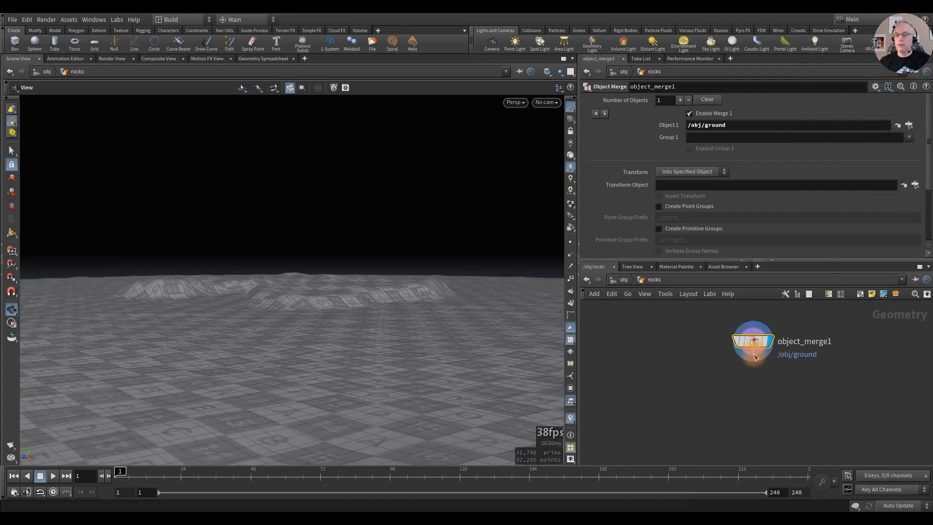
key("Tab")
type("paint")
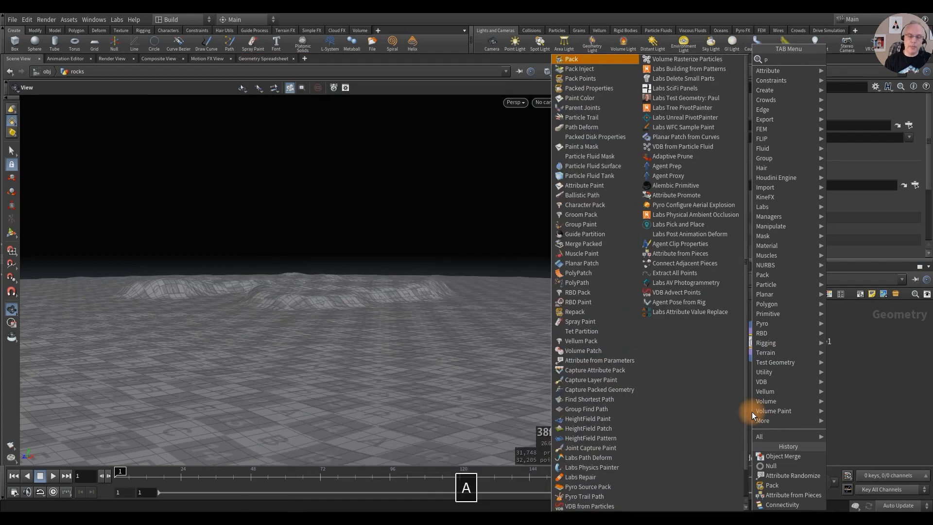
key("Down")
key("Down")
key("Down")
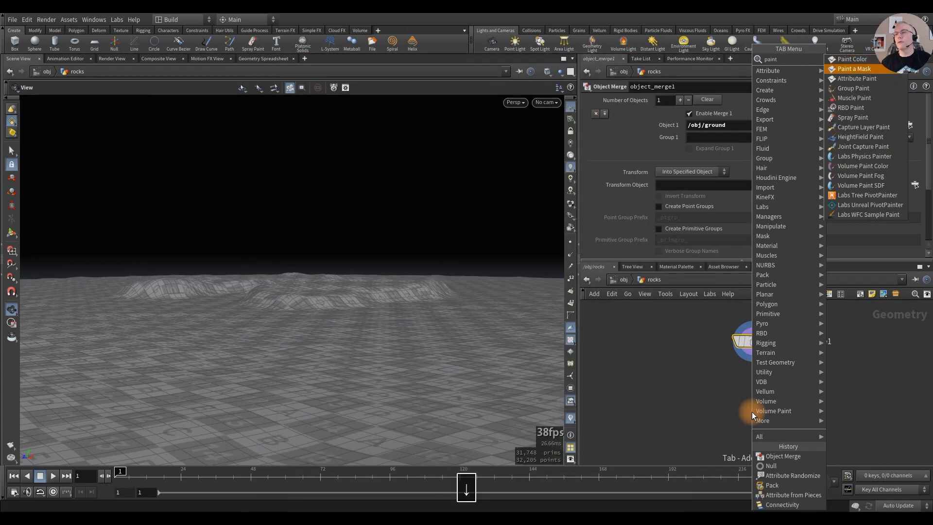
key("Up")
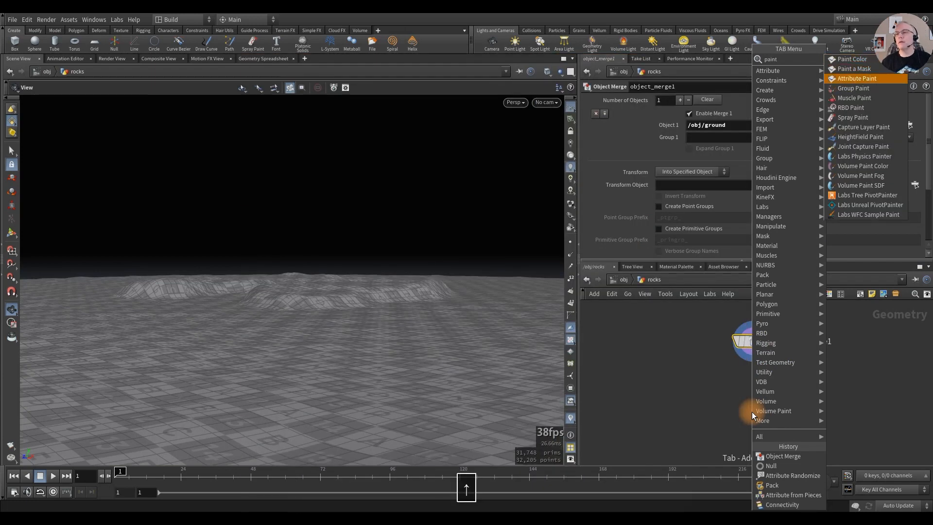
key("Return")
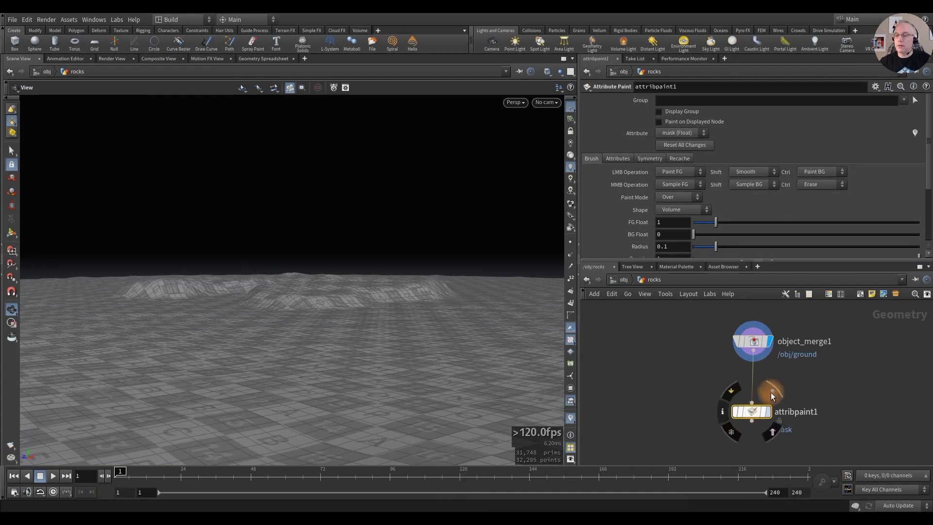
left_click(766, 411)
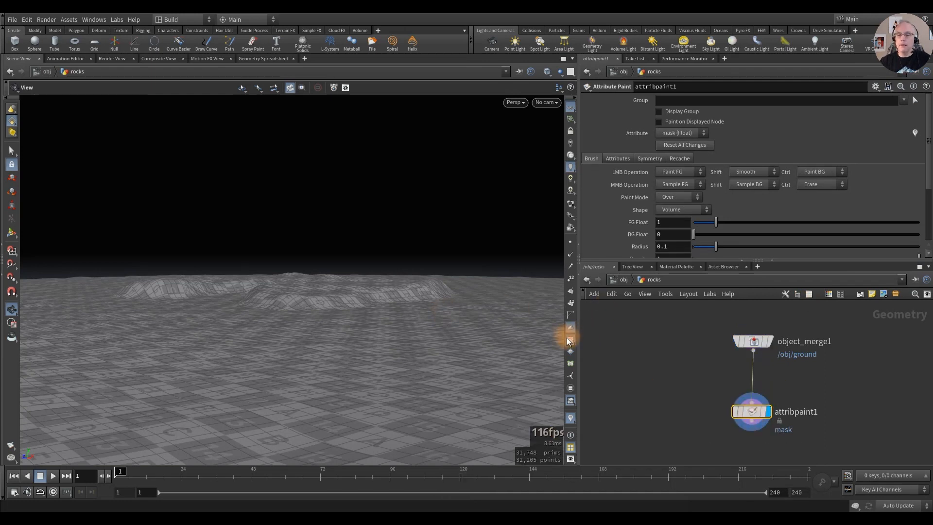
Step: View the ground from the top, turn the trees object's display back on, and return to the rocks network
key("space+2")
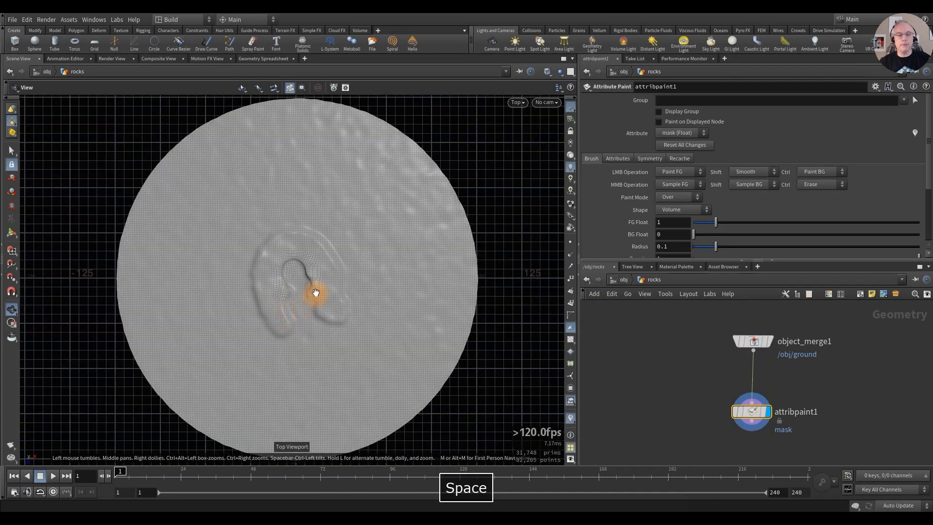
right_click_drag(305, 293, 387, 290, "alt")
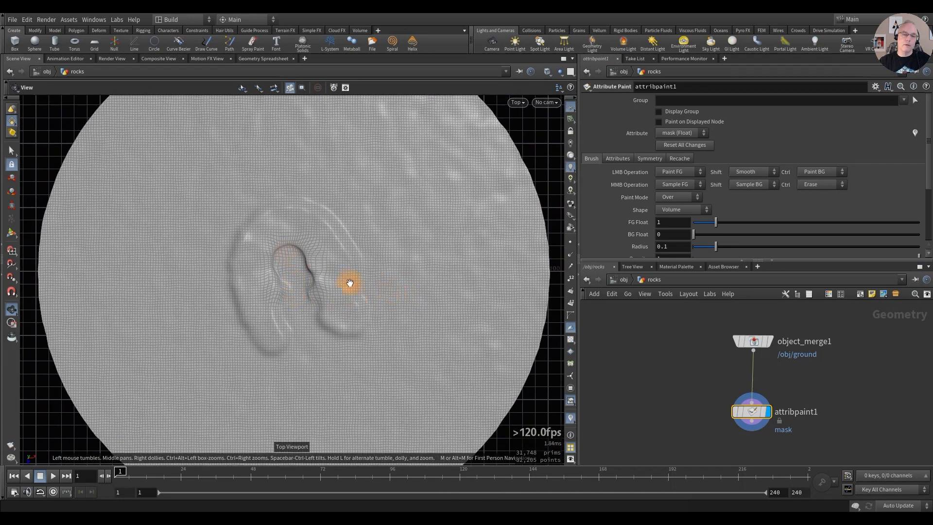
key("u")
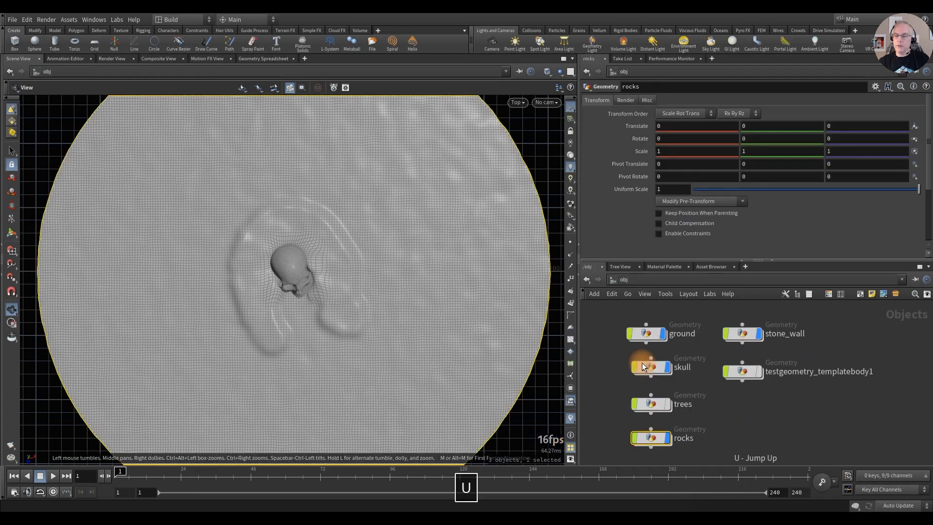
left_click(667, 404)
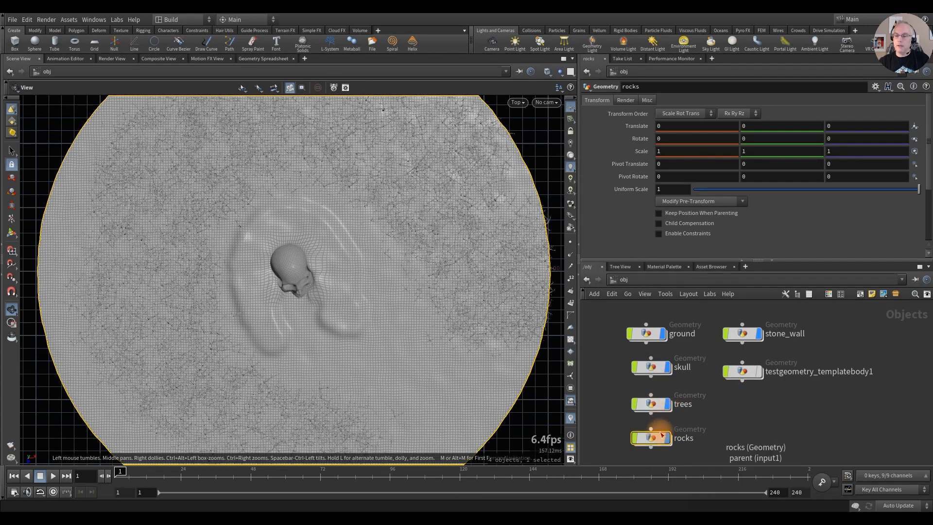
key("i")
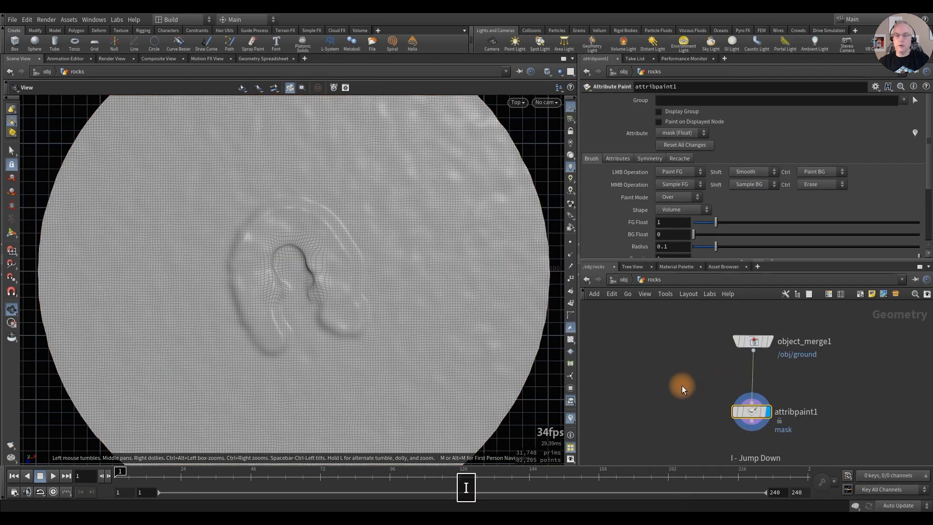
Step: Make the other scene objects, such as the skull and trees, visible in the viewport while inside the rocks network
left_click(560, 72)
left_click(579, 93)
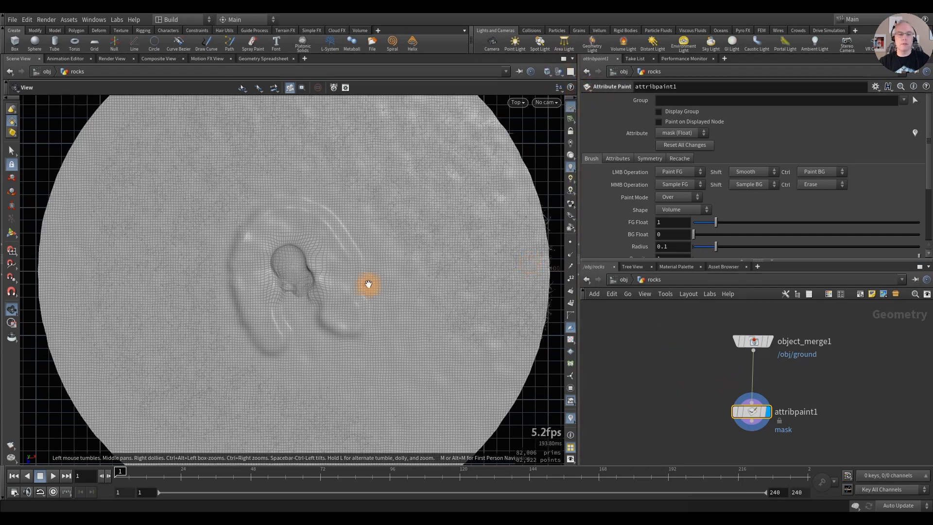
mouse_move(309, 279)
right_mouse_down("alt")
mouse_move(363, 276)
mouse_move(317, 273)
right_mouse_up("alt")
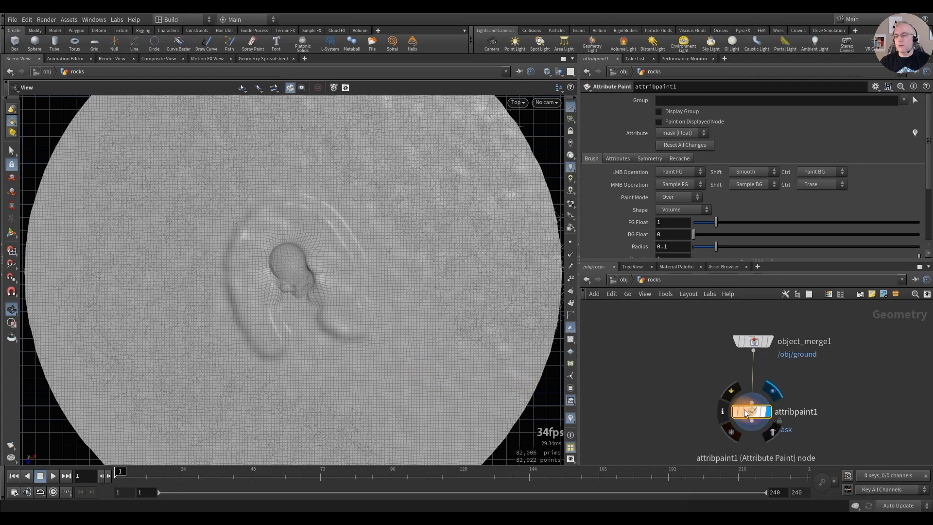
Step: Paint a mask of value 1 on the ground in front of and along both sides of the skull, with a brush radius of about 7.2
key("Return")
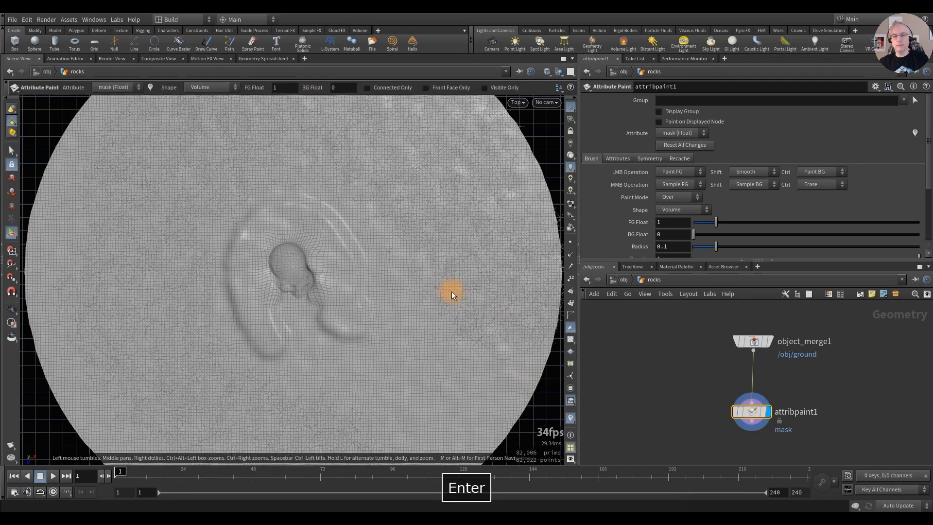
scroll(366, 307, "up", 3)
scroll(365, 307, "up", 5)
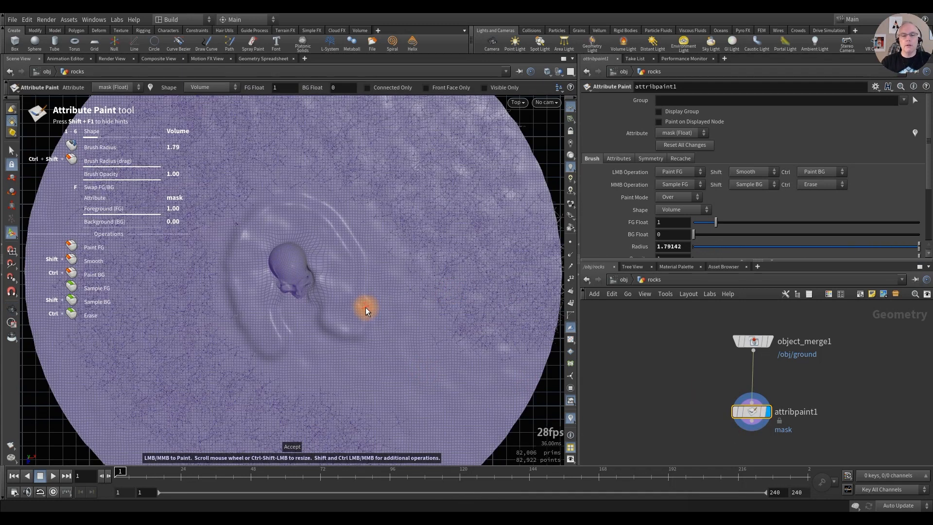
scroll(365, 307, "up", 1)
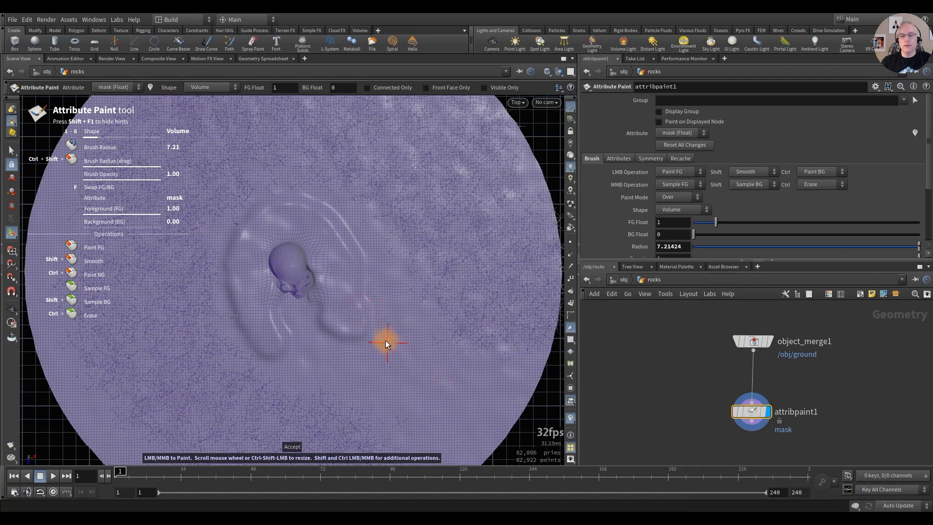
left_click_drag(386, 340, 460, 391)
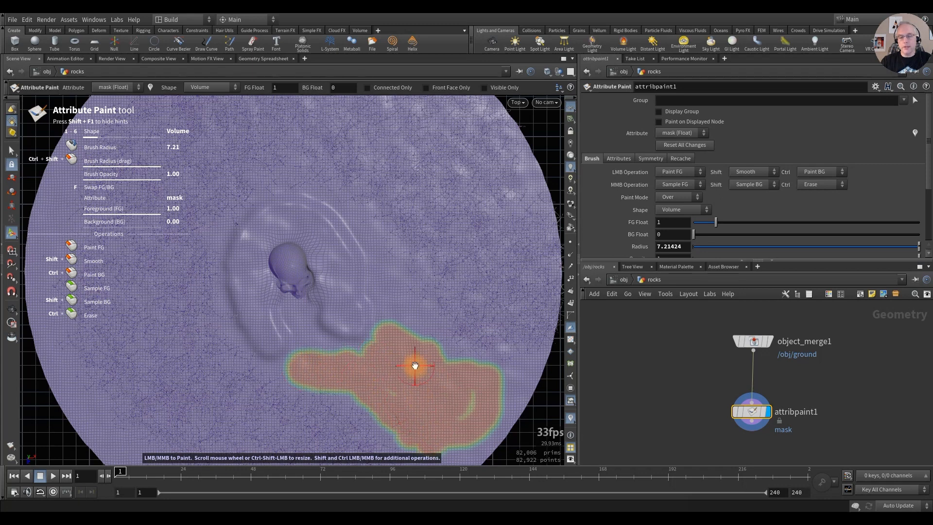
middle_click_drag(413, 343, 411, 292, "alt")
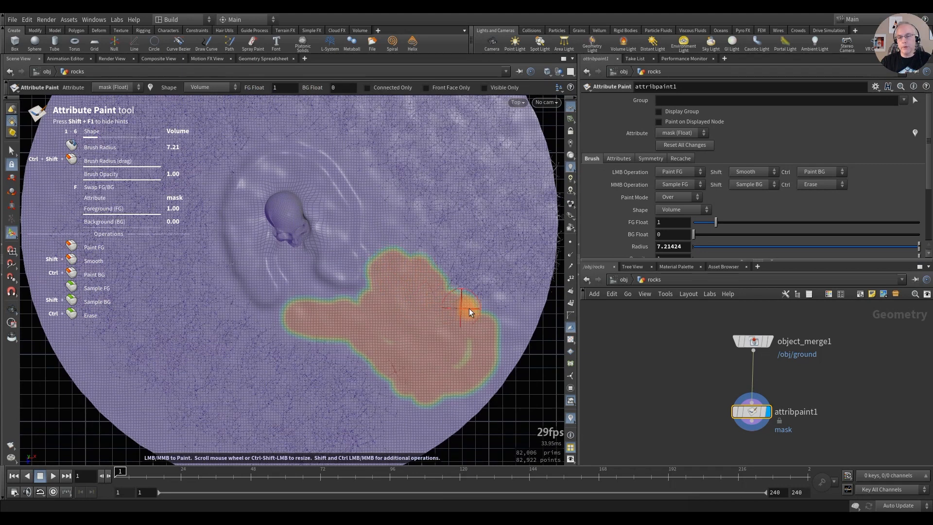
mouse_move(469, 308)
left_mouse_down()
mouse_move(491, 311)
mouse_move(503, 343)
mouse_move(473, 360)
left_mouse_up()
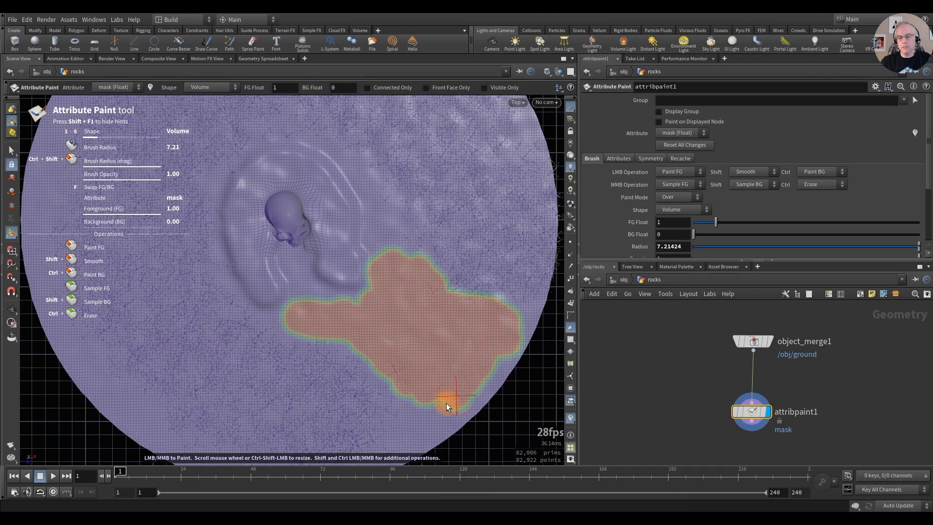
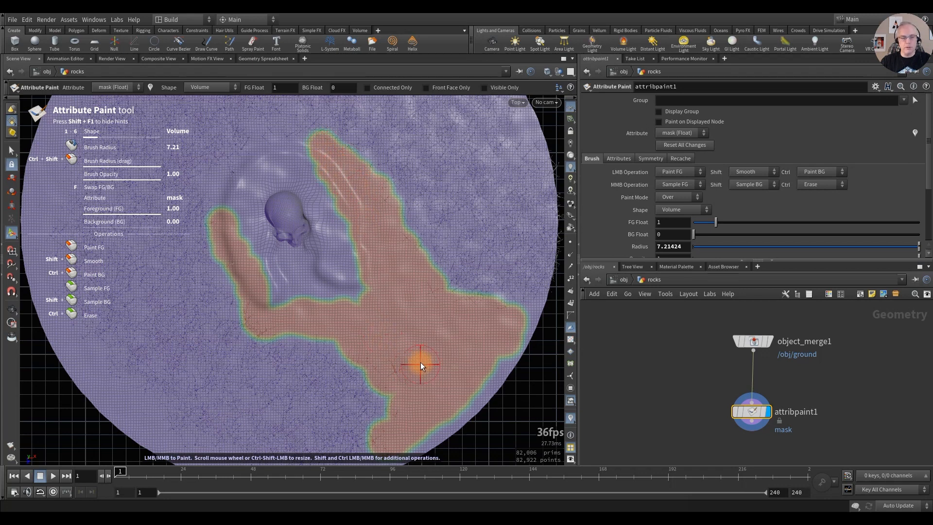
Step: Smooth the edges of the painted mask with a brush radius of about 14.2, and return to the perspective view
mouse_move(406, 340)
right_mouse_down("alt")
mouse_move(441, 330)
mouse_move(414, 325)
right_mouse_up("alt")
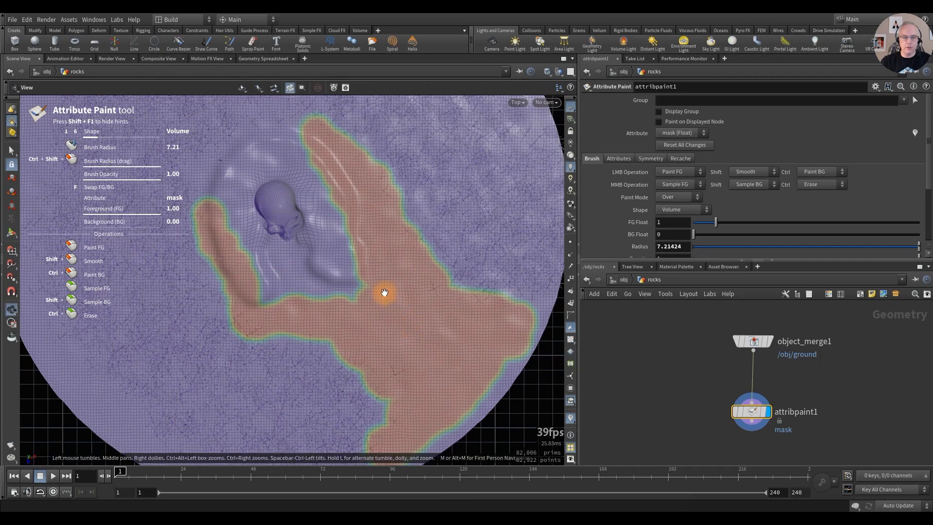
mouse_move(385, 293)
middle_mouse_down("alt")
mouse_move(417, 313)
mouse_move(397, 304)
middle_mouse_up("alt")
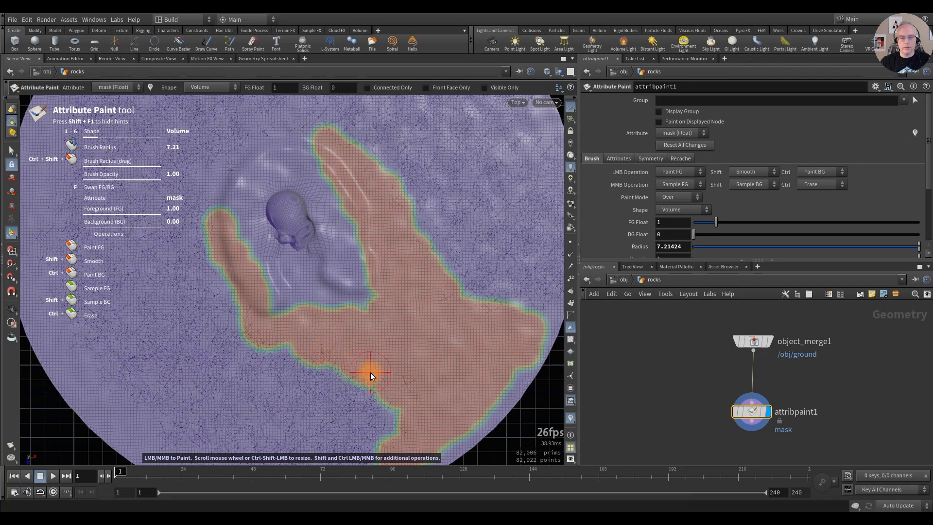
scroll(386, 363, "up", 4)
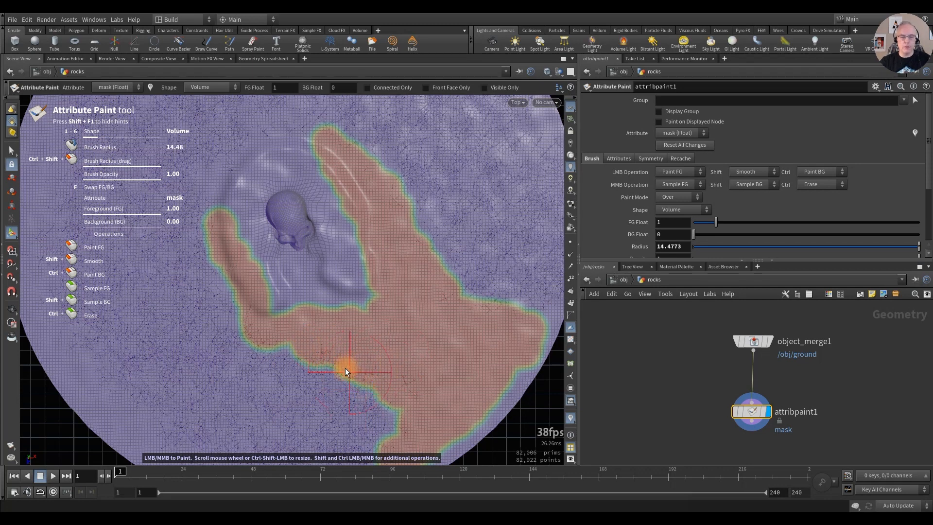
mouse_move(343, 376)
left_mouse_down("shift")
mouse_move(396, 424)
mouse_move(385, 436)
mouse_move(456, 437)
mouse_move(502, 389)
mouse_move(528, 322)
mouse_move(456, 284)
mouse_move(387, 170)
left_mouse_up("shift")
mouse_move(332, 138)
left_mouse_down("shift")
mouse_move(329, 149)
mouse_move(316, 128)
mouse_move(264, 147)
mouse_move(208, 199)
left_mouse_up("shift")
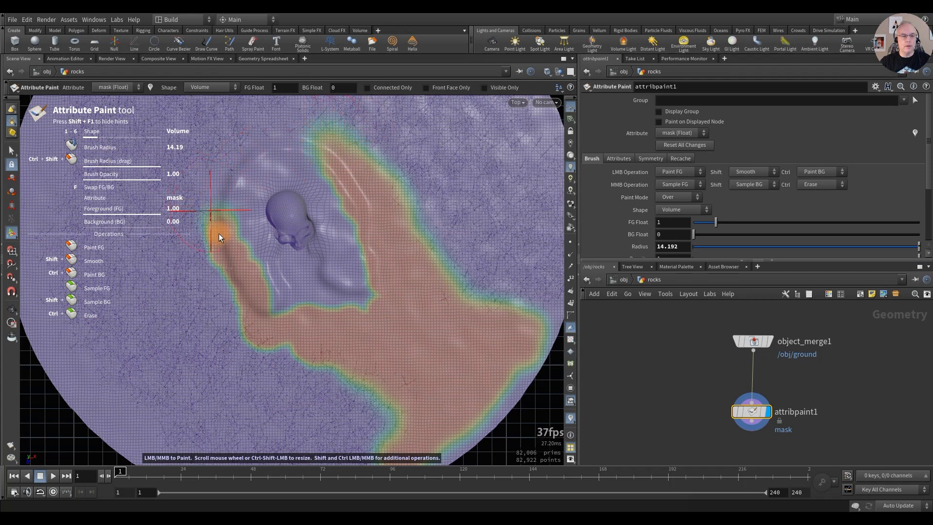
left_click_drag(218, 233, 226, 276, "shift")
left_click_drag(248, 336, 256, 331, "shift")
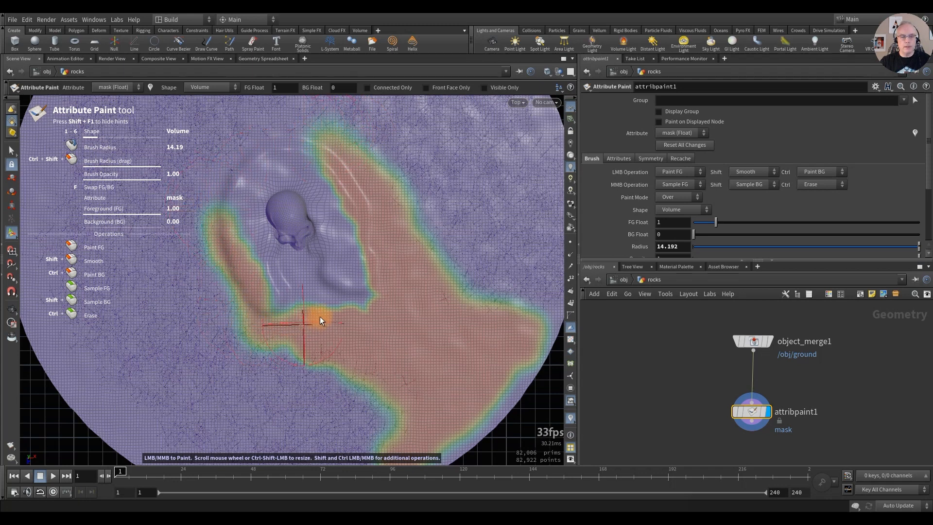
mouse_move(319, 316)
left_mouse_down("shift")
mouse_move(359, 310)
mouse_move(377, 266)
mouse_move(369, 209)
mouse_move(346, 191)
mouse_move(340, 154)
left_mouse_up("shift")
mouse_move(385, 190)
left_mouse_down("shift")
mouse_move(382, 375)
mouse_move(303, 354)
mouse_move(376, 424)
left_mouse_up("shift")
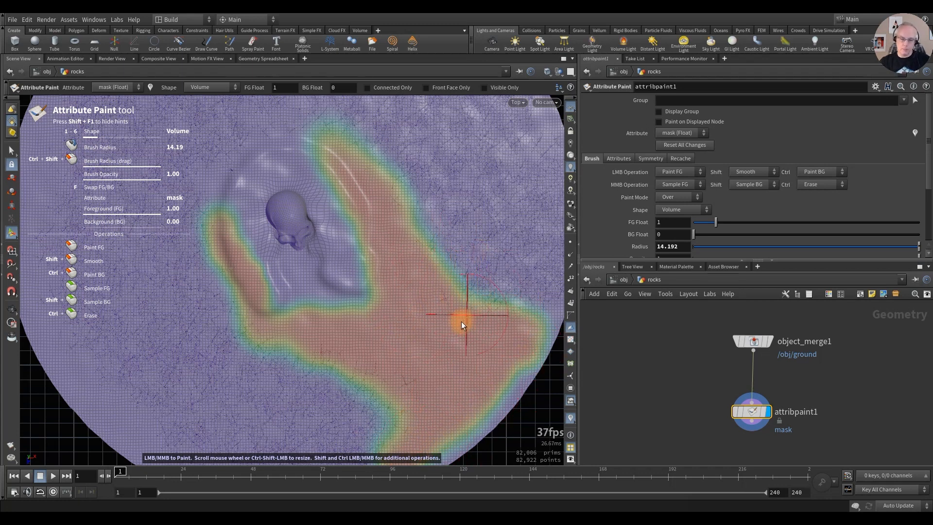
key("space")
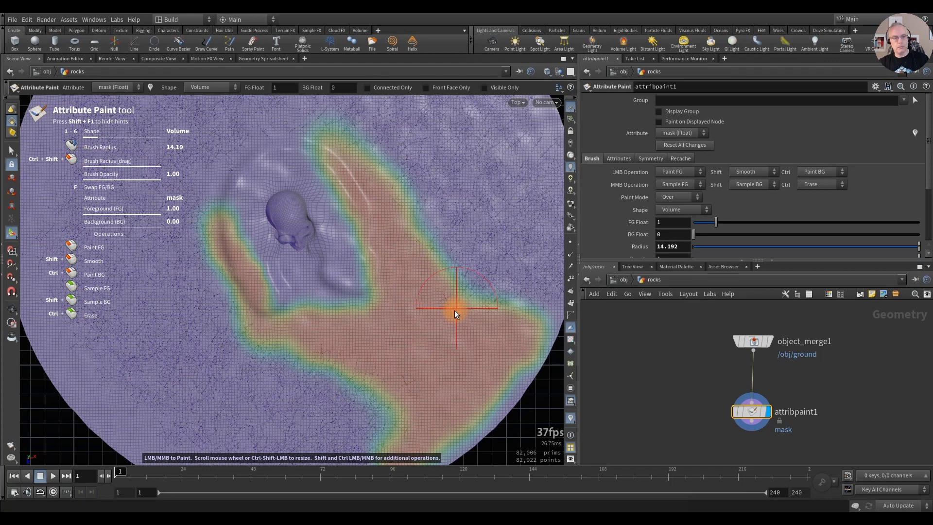
key("space+1")
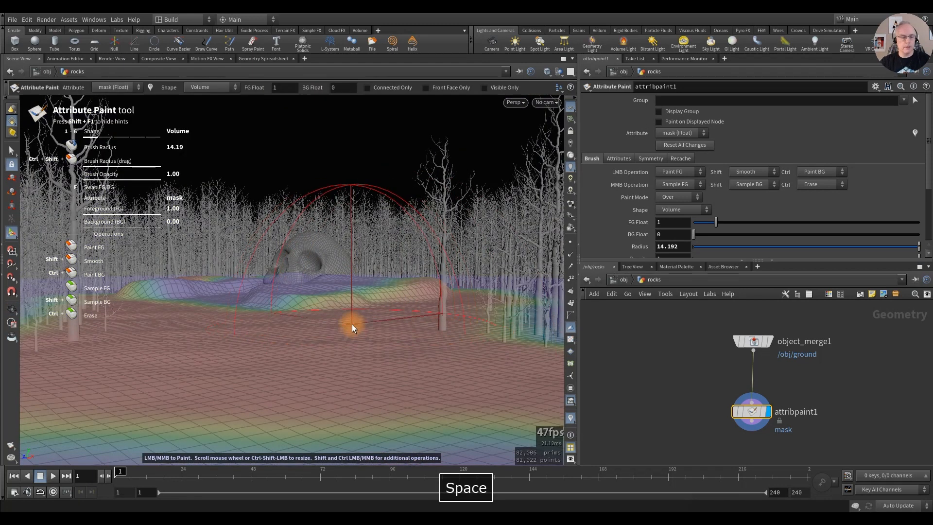
key("Escape")
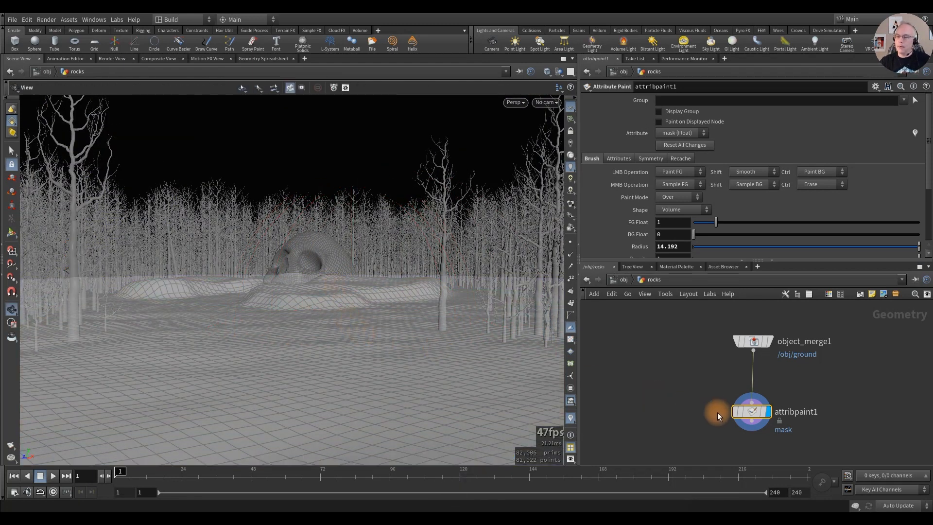
Step: Rename the Attribute Paint node to rock_paint and check the name of its painted attribute
mouse_move(759, 410)
double_click(795, 412)
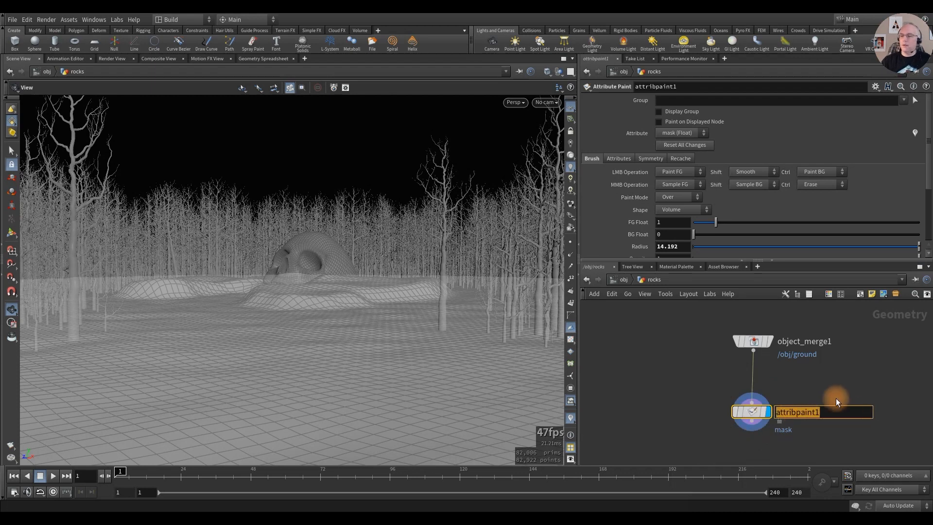
type("roc")
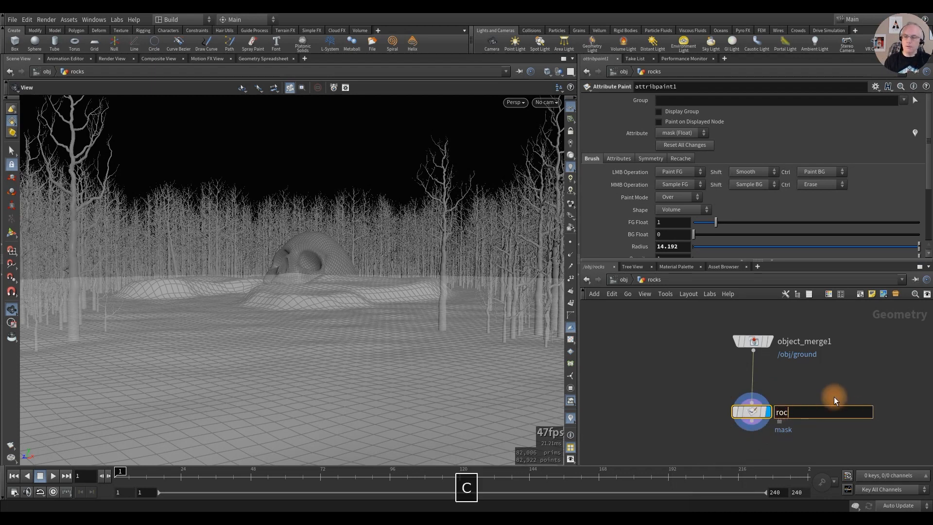
type("k_paint")
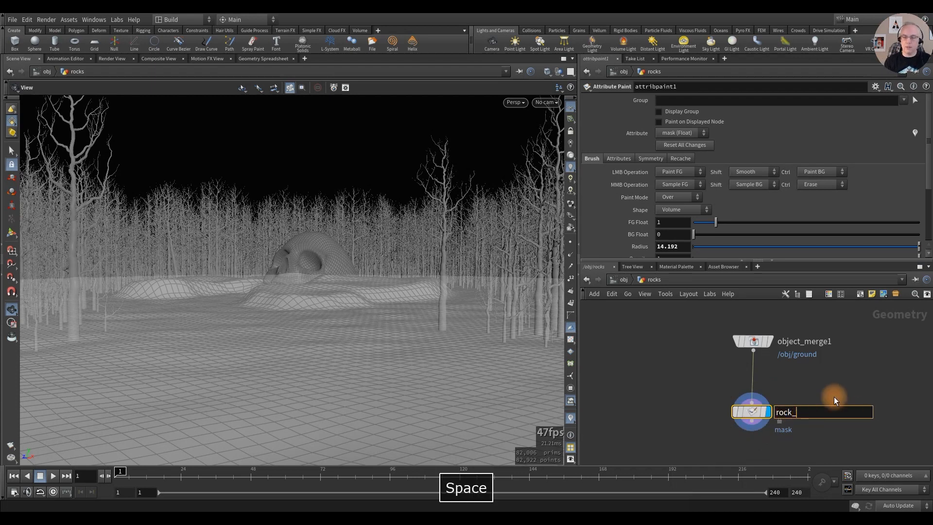
key("Return")
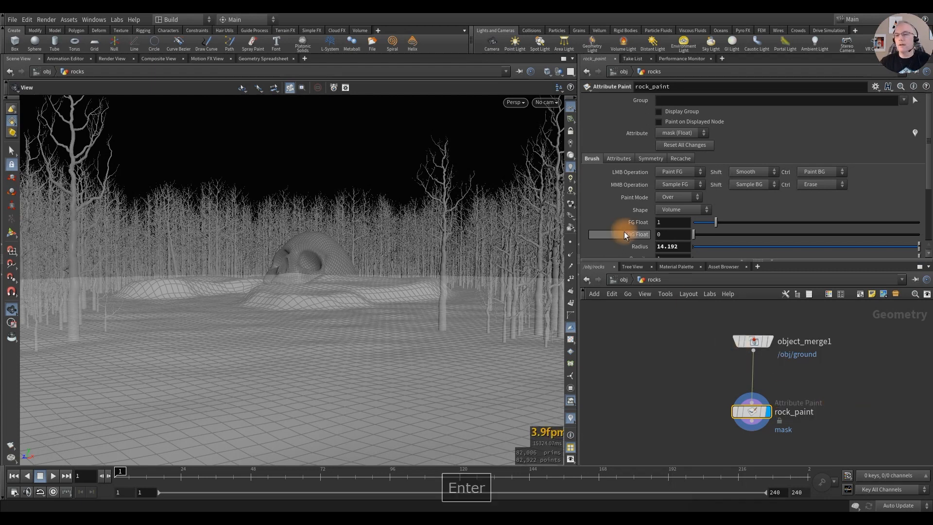
left_click(617, 158)
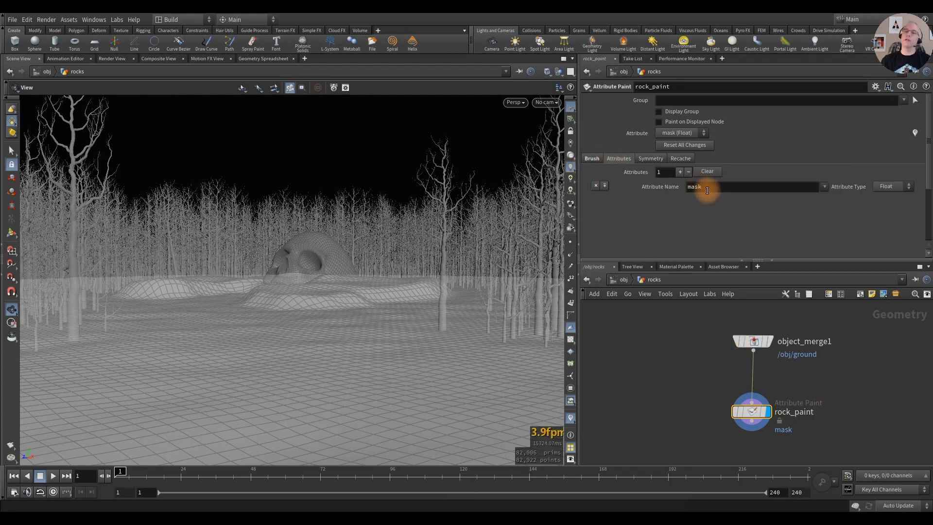
left_click(598, 159)
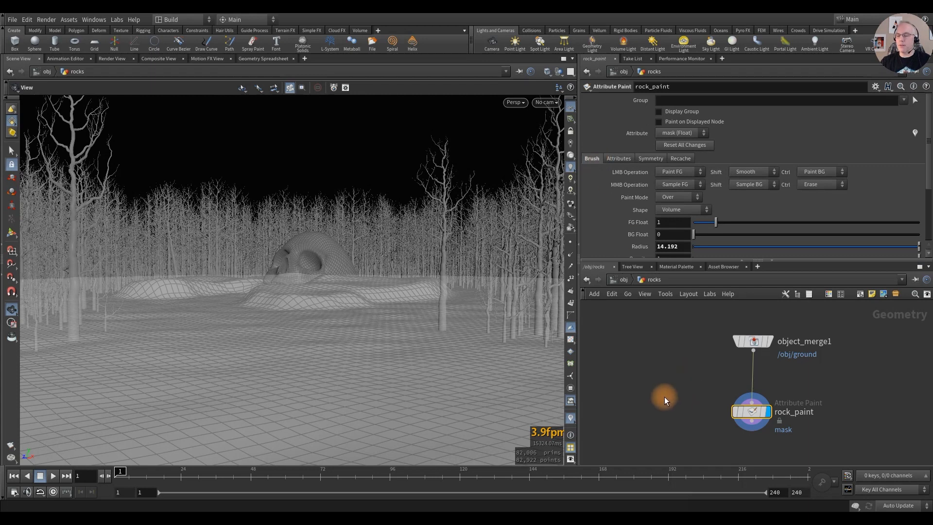
Step: Append a Scatter and Align node below rock_paint and make it the displayed node
middle_click_drag(663, 397, 669, 347)
key("Tab")
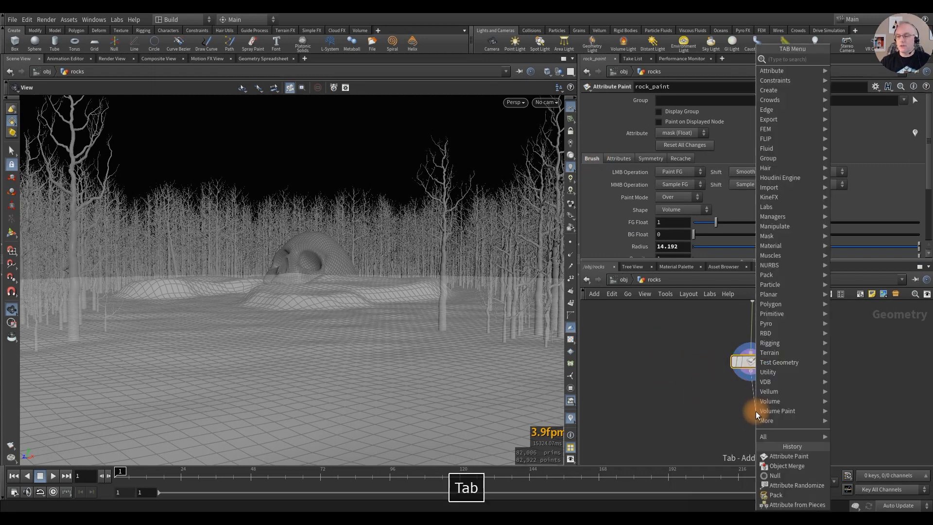
type("scatter")
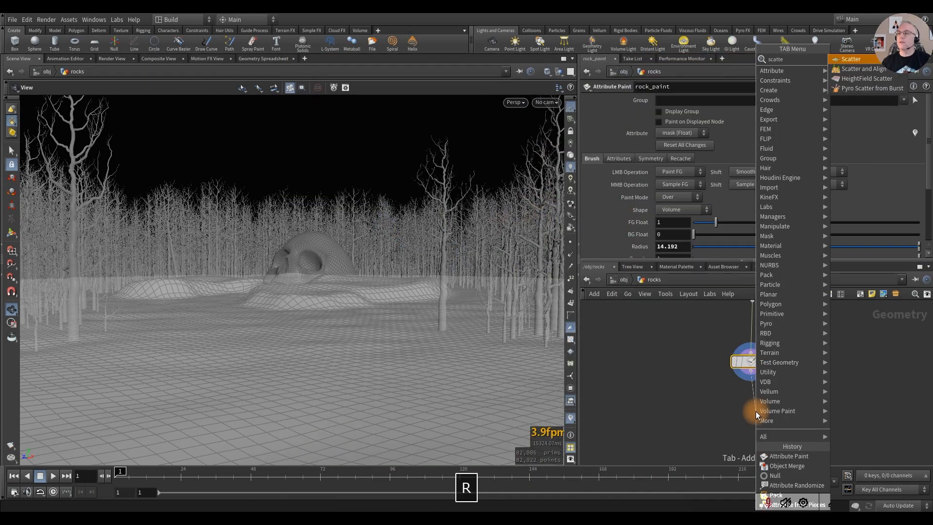
key("Down")
key("Return")
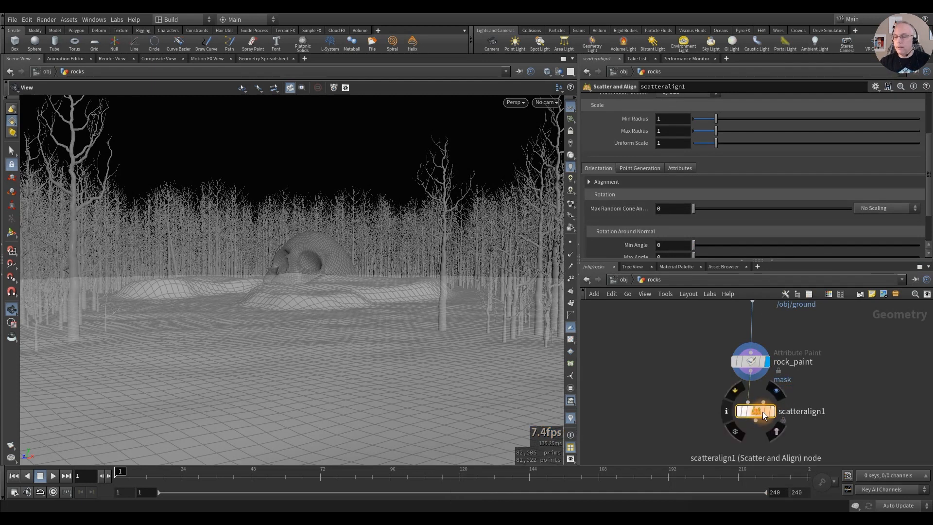
left_click(771, 395)
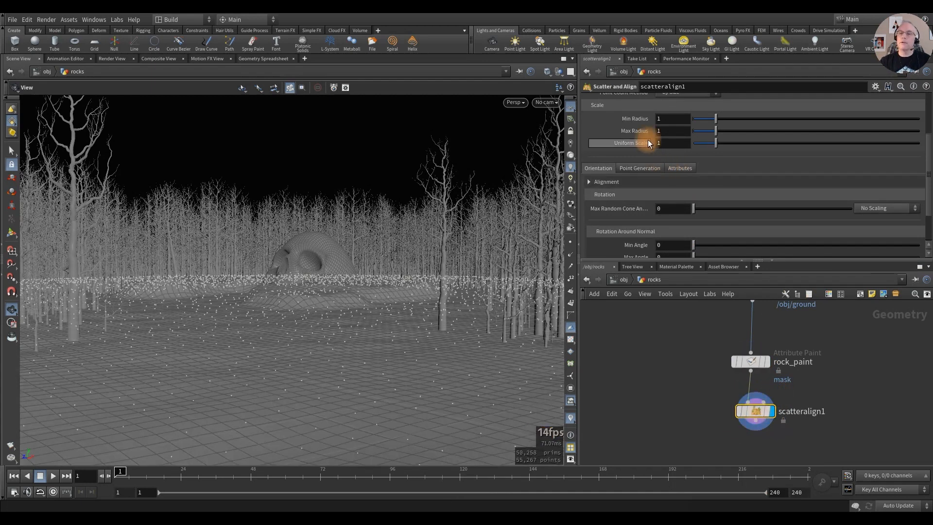
Step: Scatter the points By Density, with mask as the Density Attribute and a Density Scale of .5
scroll(664, 133, "up", 3)
scroll(664, 131, "up", 1)
left_click(695, 172)
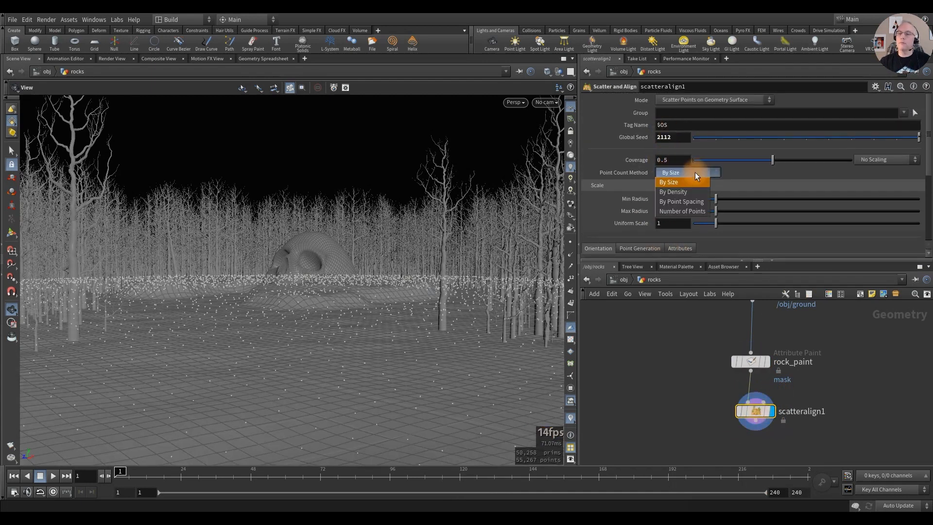
left_click(683, 194)
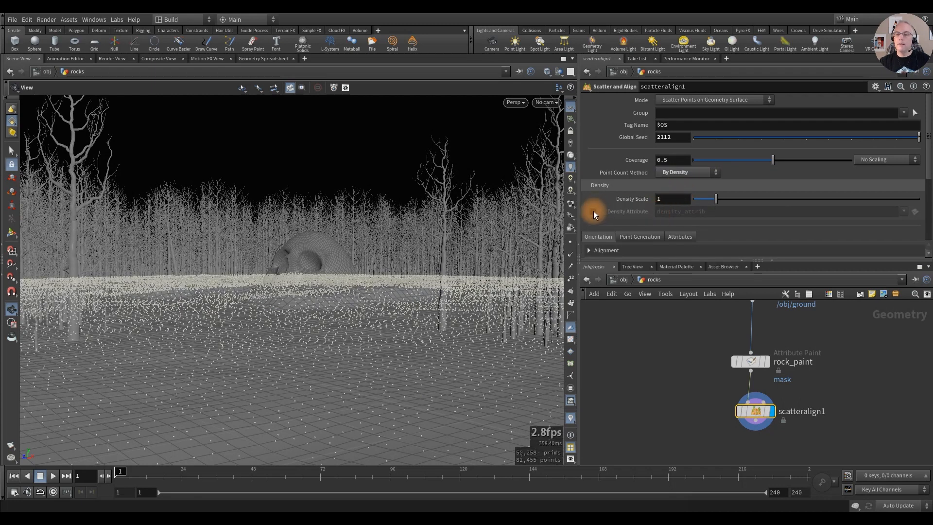
left_click(593, 210)
left_click(902, 210)
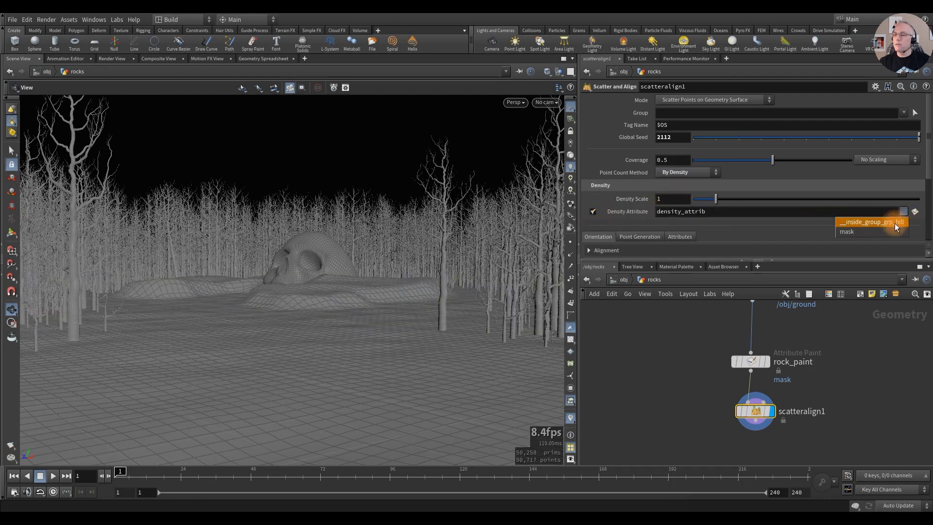
left_click(856, 232)
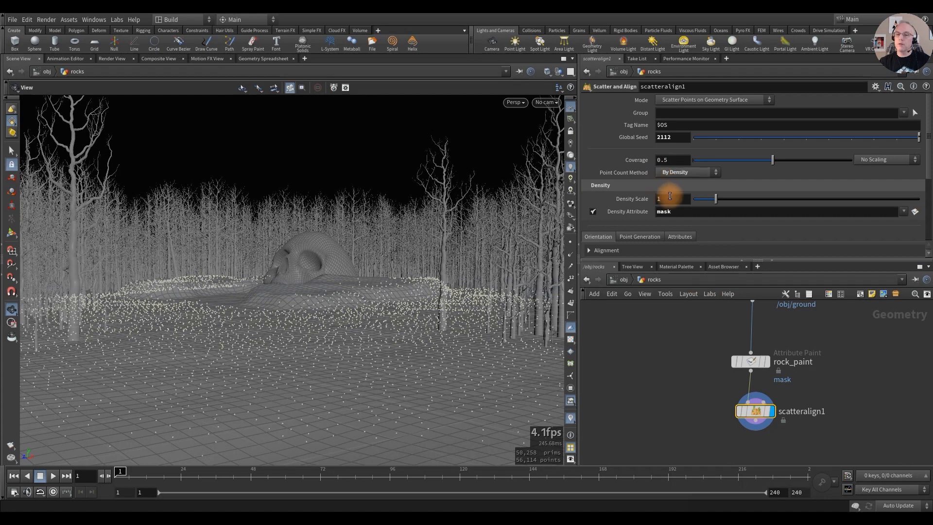
type(".5")
key("Return")
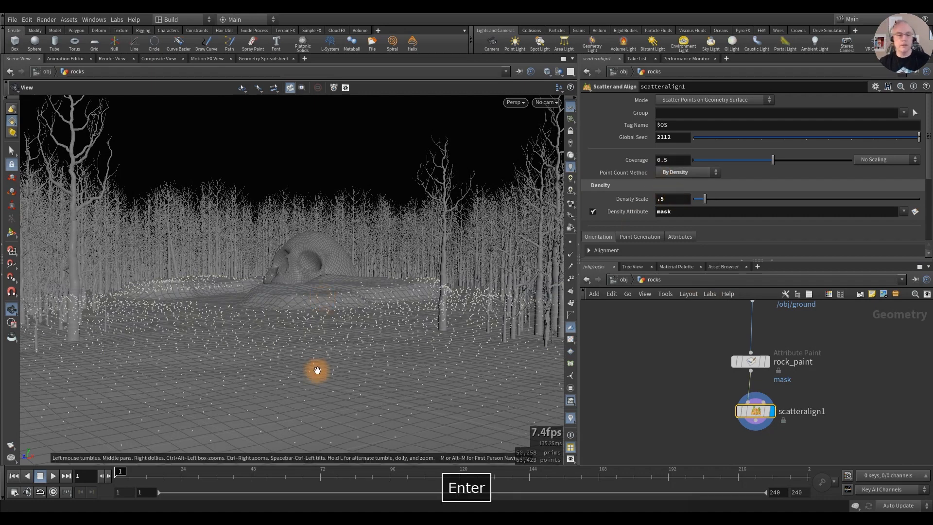
left_click_drag(325, 329, 298, 339, "alt")
Step: Lay out all nodes of the rocks network automatically and make free space beside the node chain
middle_click_drag(654, 389, 734, 410)
scroll(654, 357, "down", 3)
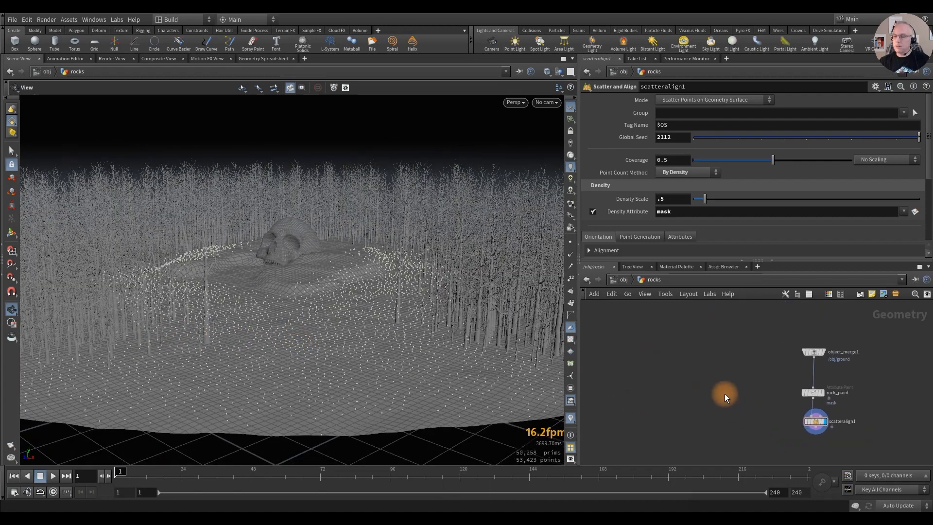
key("l")
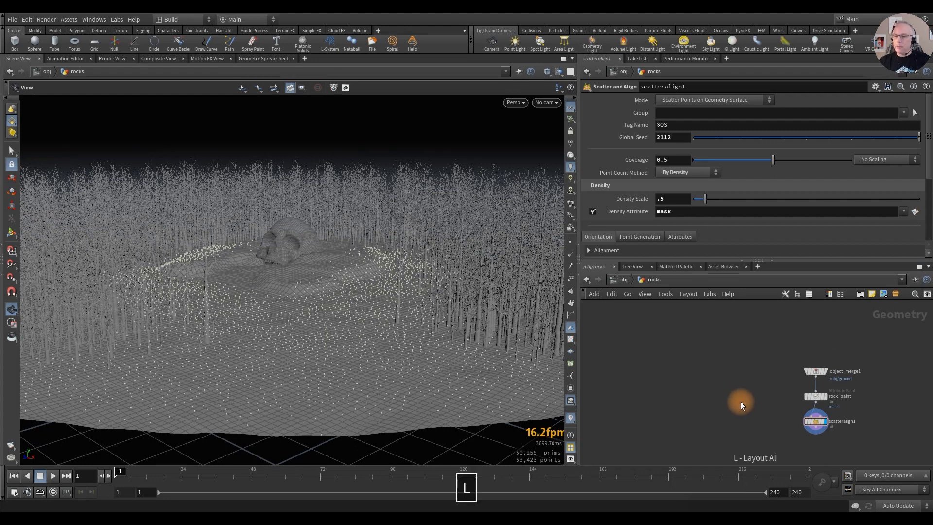
scroll(707, 390, "up", 1)
scroll(660, 378, "up", 1)
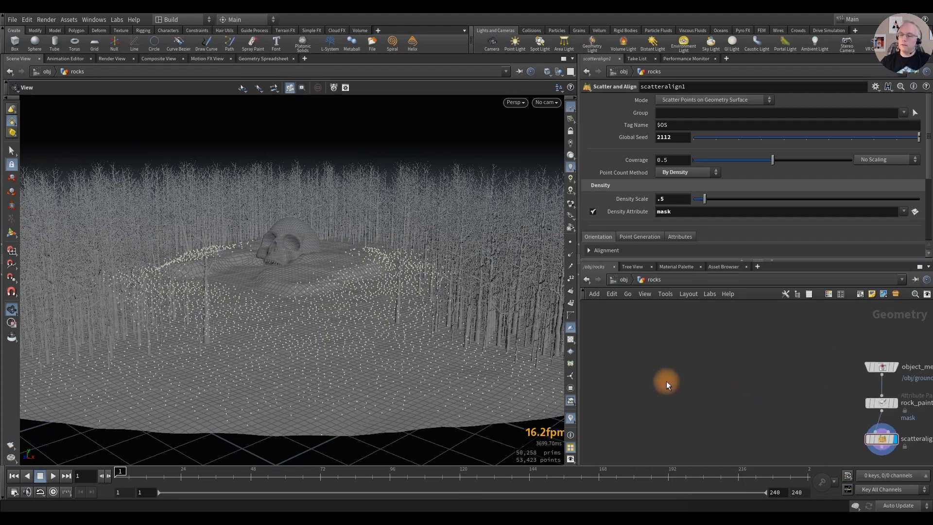
middle_click_drag(664, 381, 669, 359)
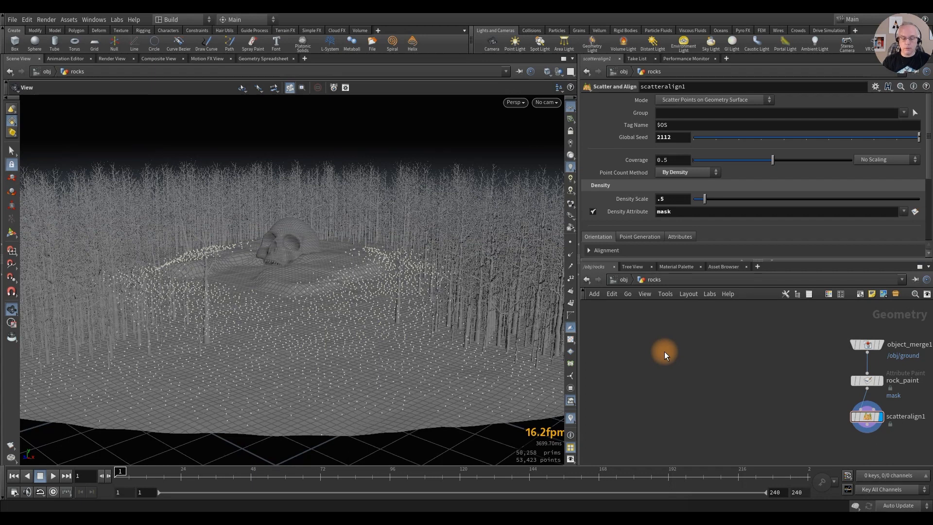
Step: Add a Sphere node beside the scatter chain, set its Primitive Type to Polygon and make it the displayed node
key("Tab")
type("sphere")
key("Return")
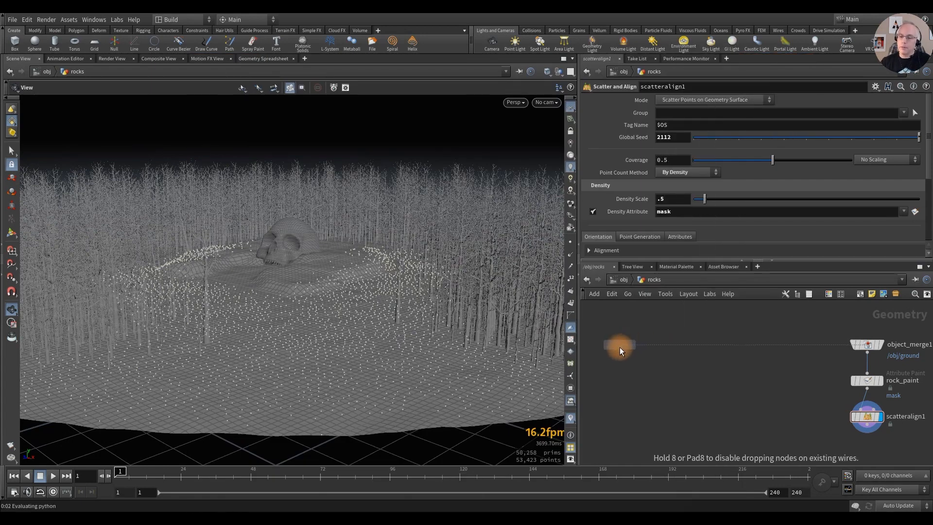
left_click(619, 347)
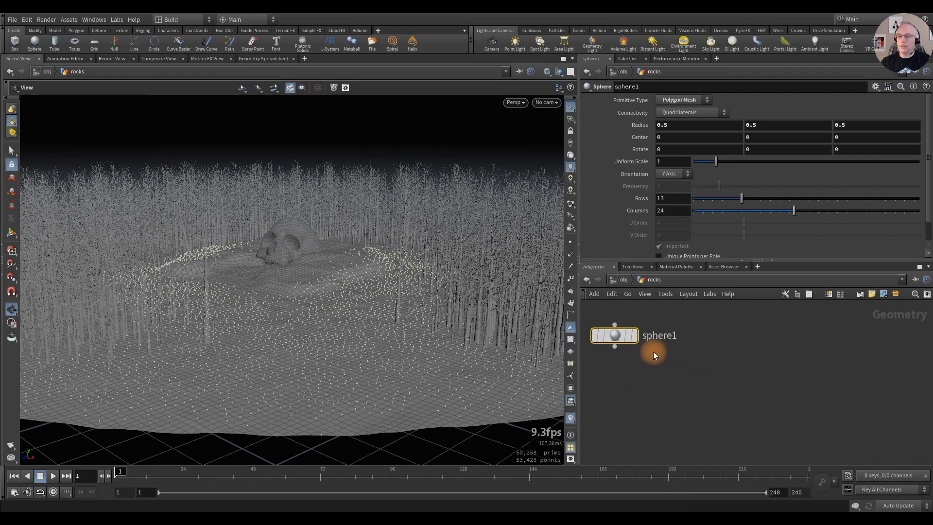
left_click(680, 100)
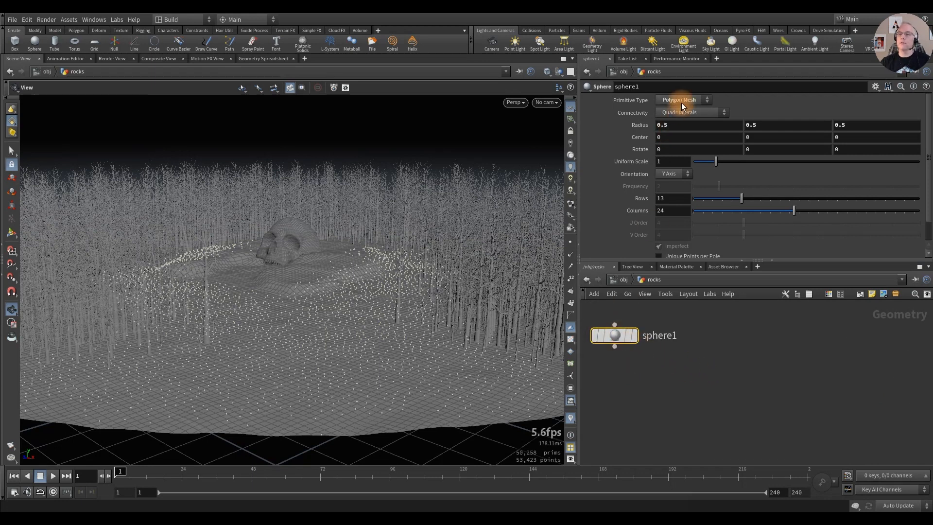
left_click(675, 118)
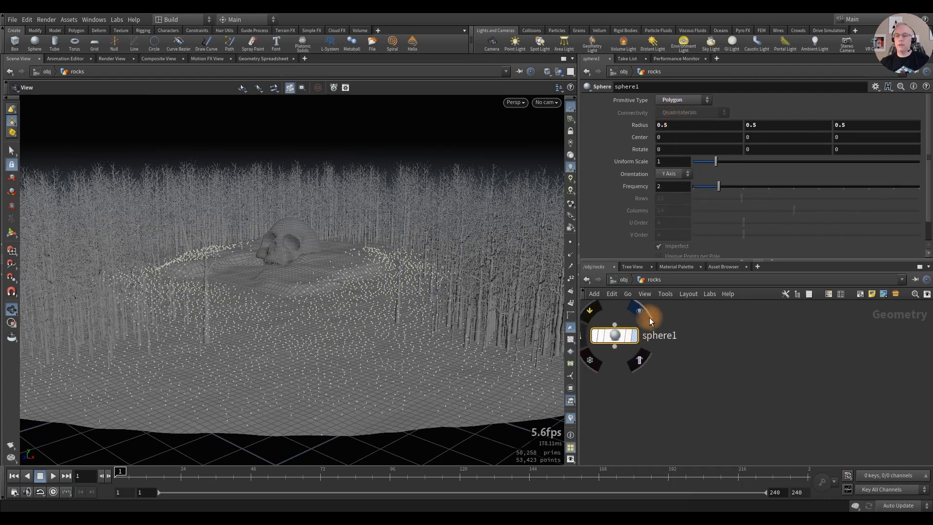
left_click(640, 312)
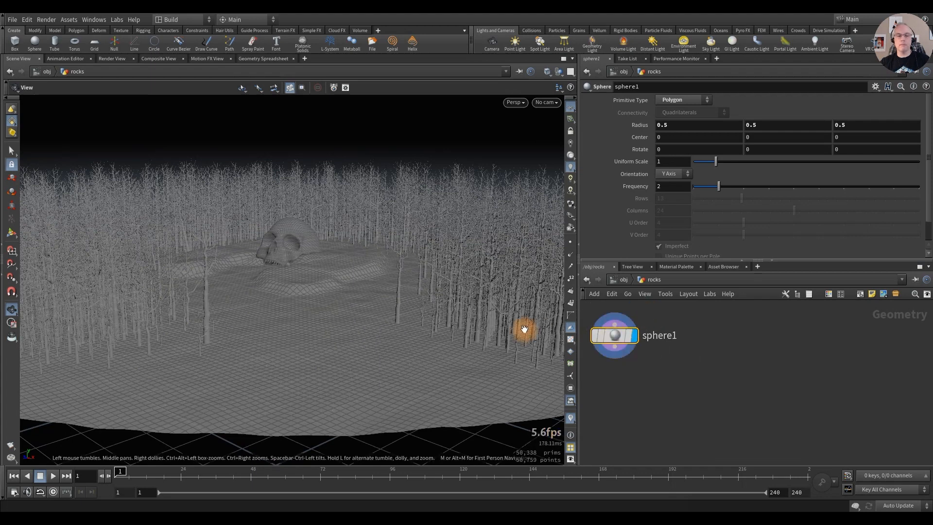
Step: Frame the sphere in the viewport with all other objects hidden, and set its Frequency to 4
key("space+f")
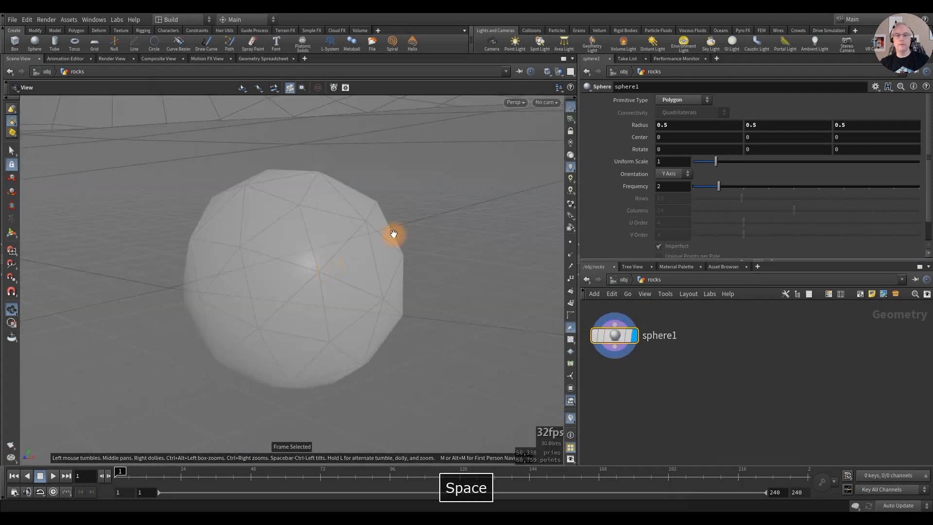
left_click(559, 71)
left_click(569, 102)
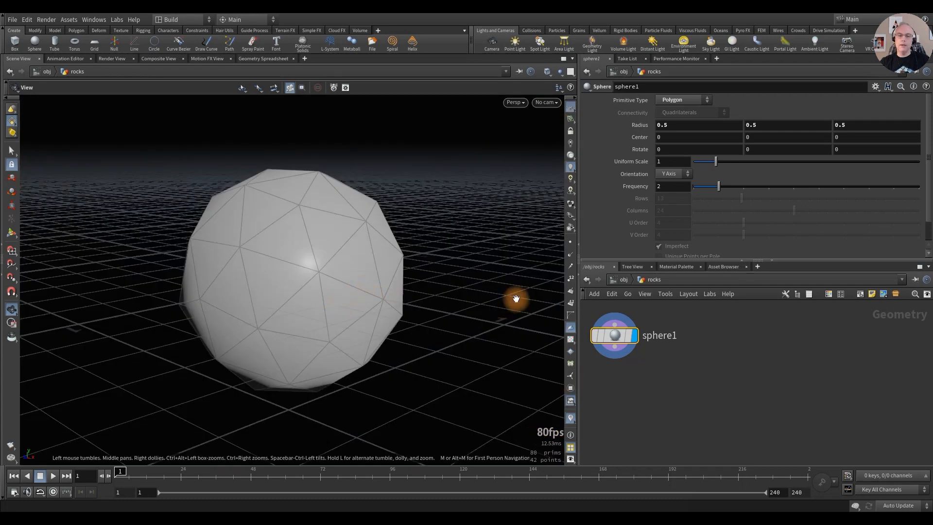
left_click(678, 189)
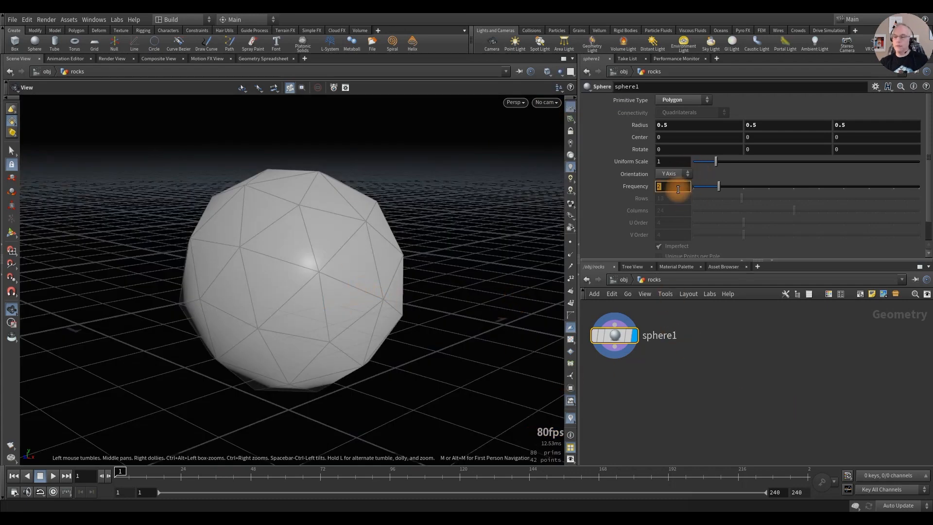
type("4")
key("Return")
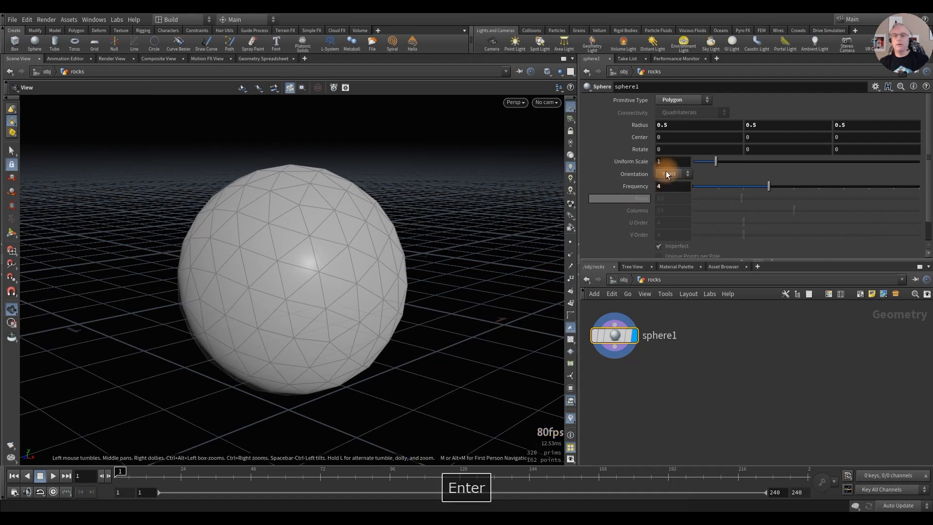
Step: Append an Attribute Noise node below sphere1
middle_click_drag(705, 385, 737, 380)
scroll(738, 380, "down", 1)
left_click(666, 348)
key("Tab")
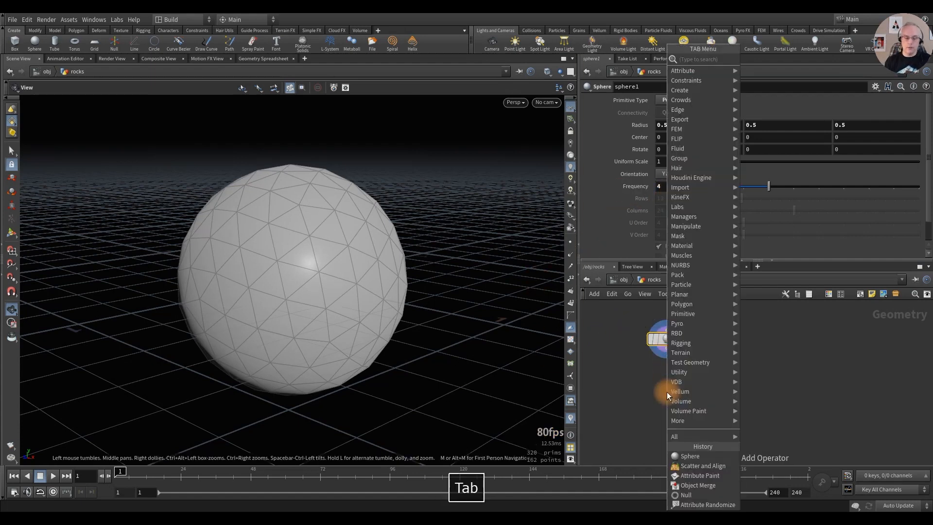
type("noise")
key("Return")
left_click(666, 392)
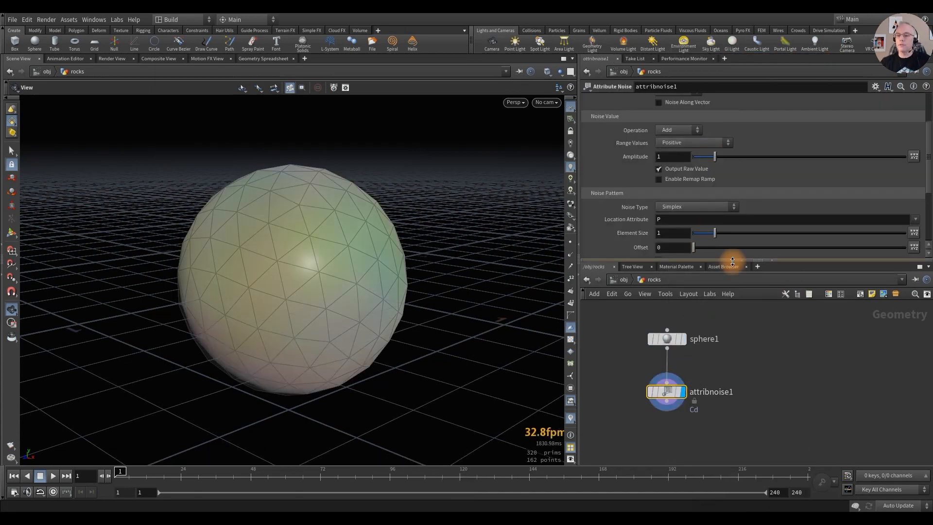
Step: Apply the noise to the P attribute with Zero Centered range values and an Amplitude of .2
scroll(739, 151, "up", 3)
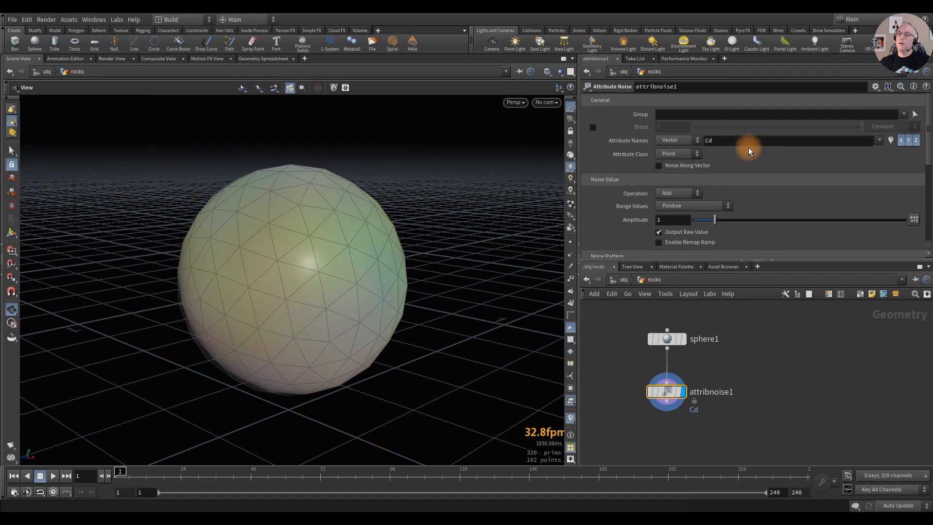
double_click(726, 141)
type("P")
key("Return")
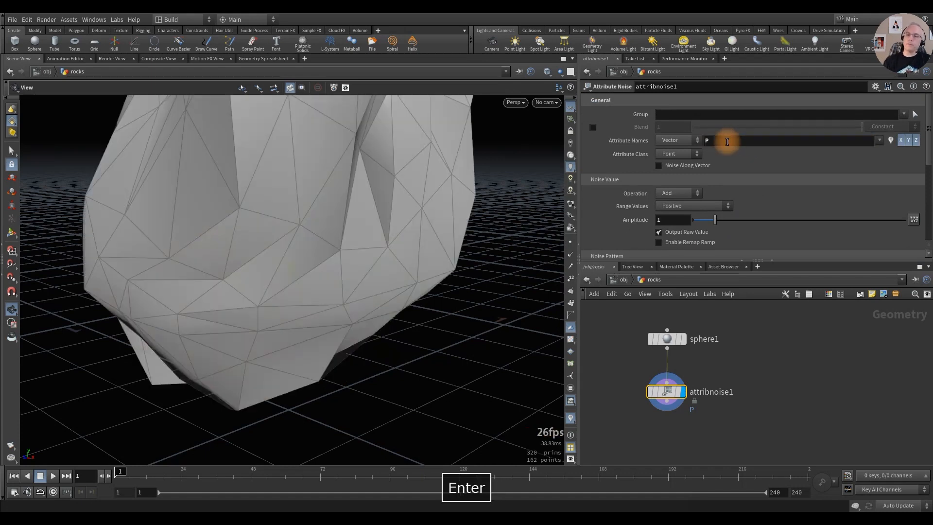
left_click(696, 206)
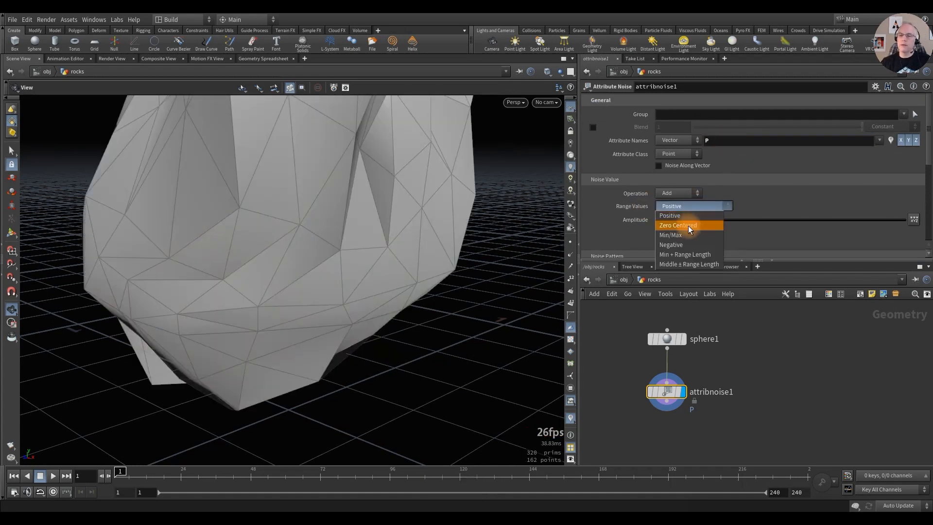
left_click(688, 225)
scroll(640, 220, "down", 2)
double_click(678, 182)
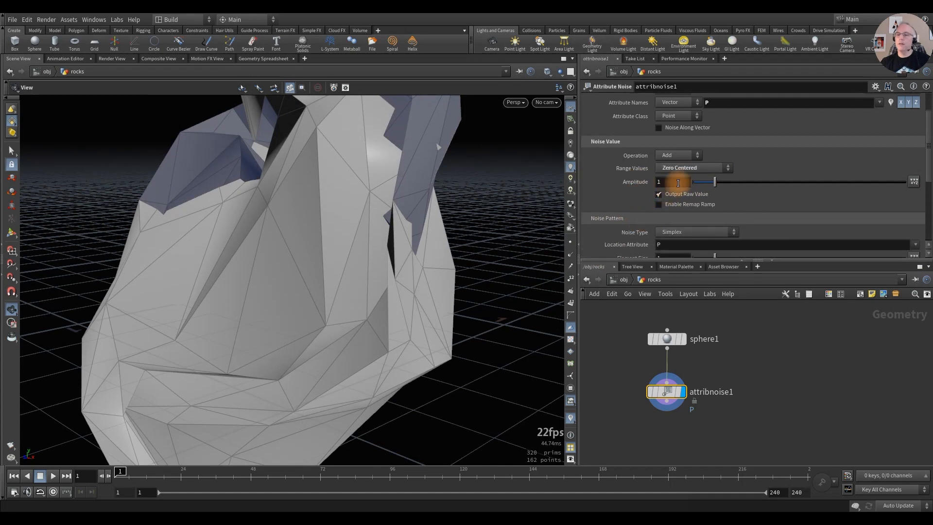
type(".2")
key("Return")
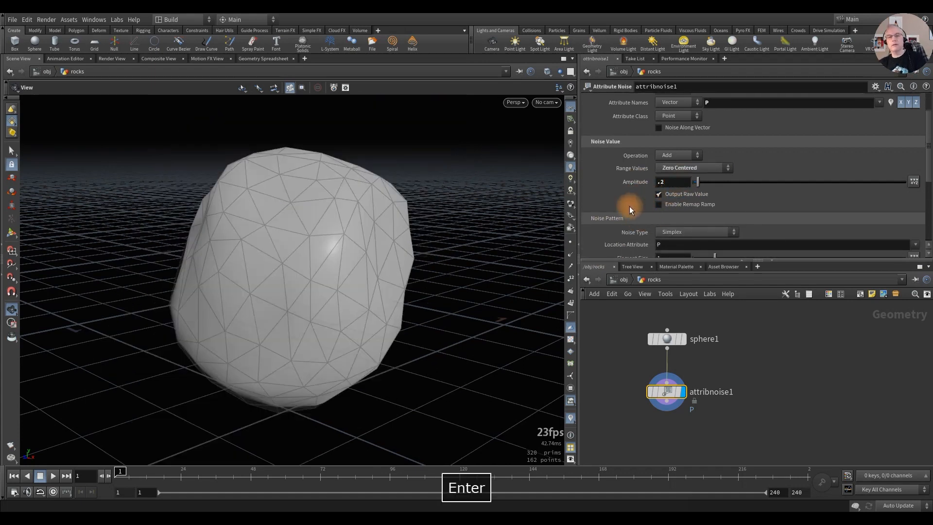
Step: Set the noise pattern to the Fast noise type with an Element Size of .75
scroll(644, 186, "down", 4)
left_click(695, 156)
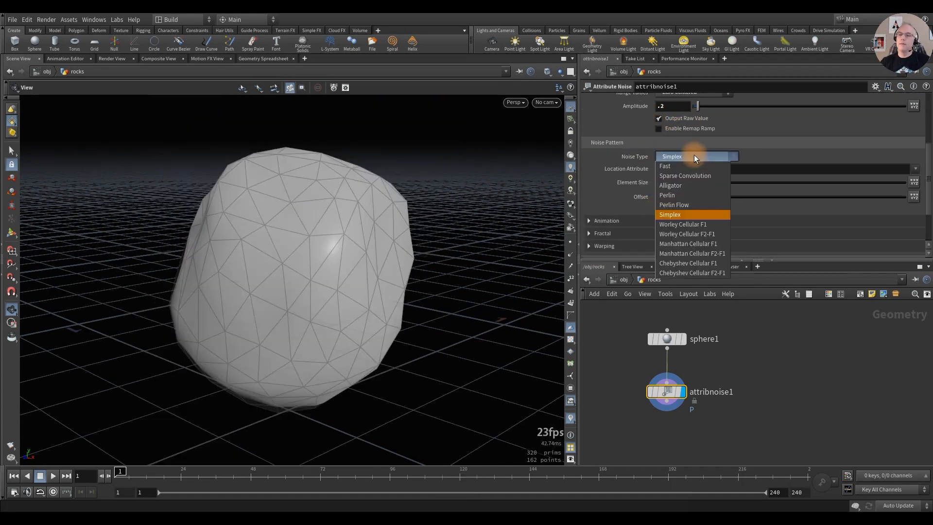
left_click(691, 179)
left_click(689, 156)
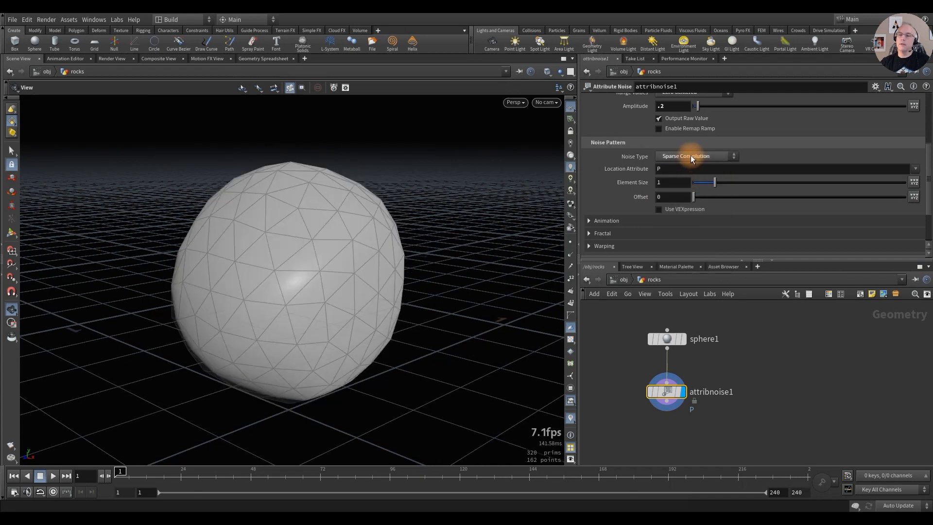
left_click(674, 169)
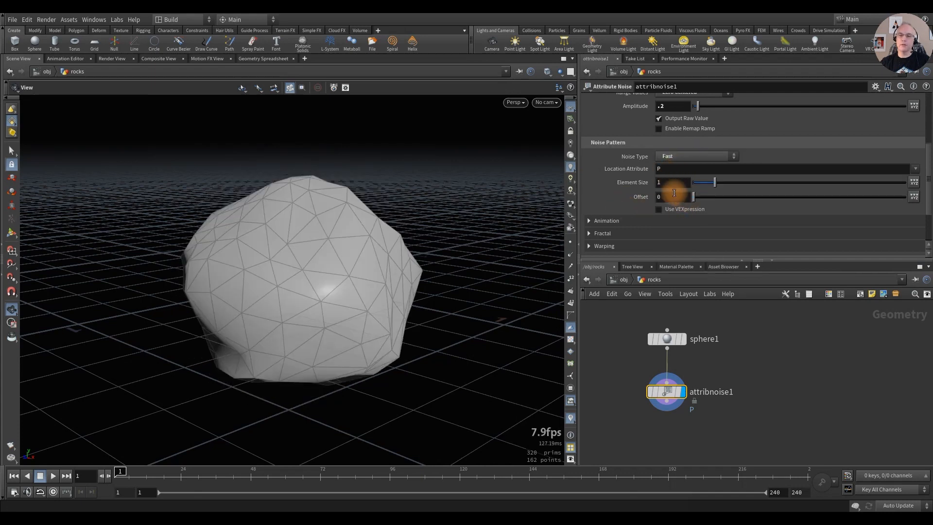
left_click_drag(323, 269, 517, 233, "alt")
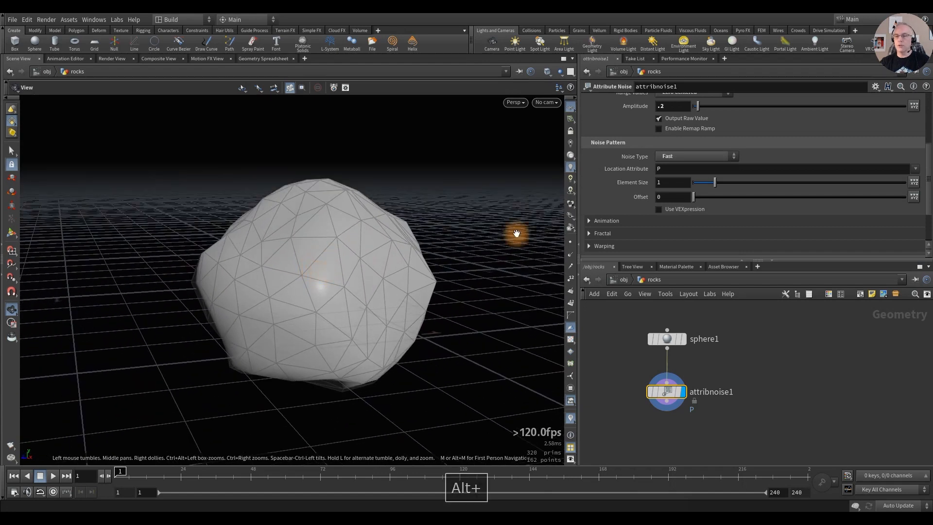
left_click(662, 182)
type(".75")
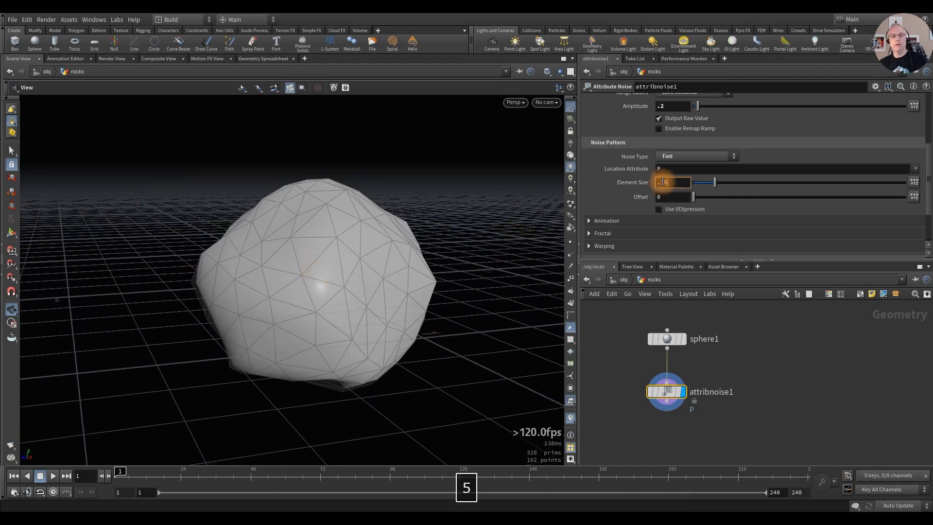
key("Return")
mouse_move(327, 266)
left_mouse_down("alt")
mouse_move(383, 264)
mouse_move(335, 268)
mouse_move(388, 223)
mouse_move(322, 281)
left_mouse_up("alt")
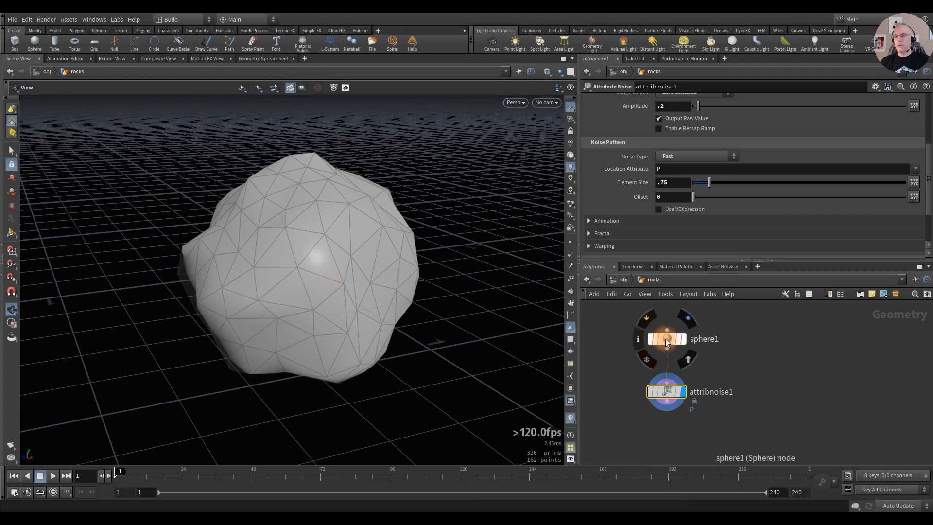
Step: Flatten the rock by setting the Y Radius of sphere1 to .4, and inspect its shape
left_click(667, 339)
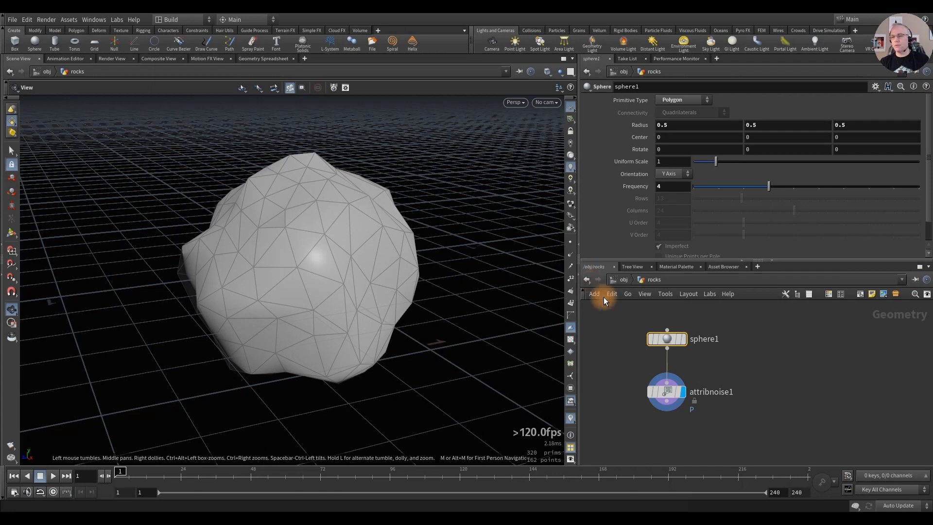
middle_click_drag(771, 373, 749, 372)
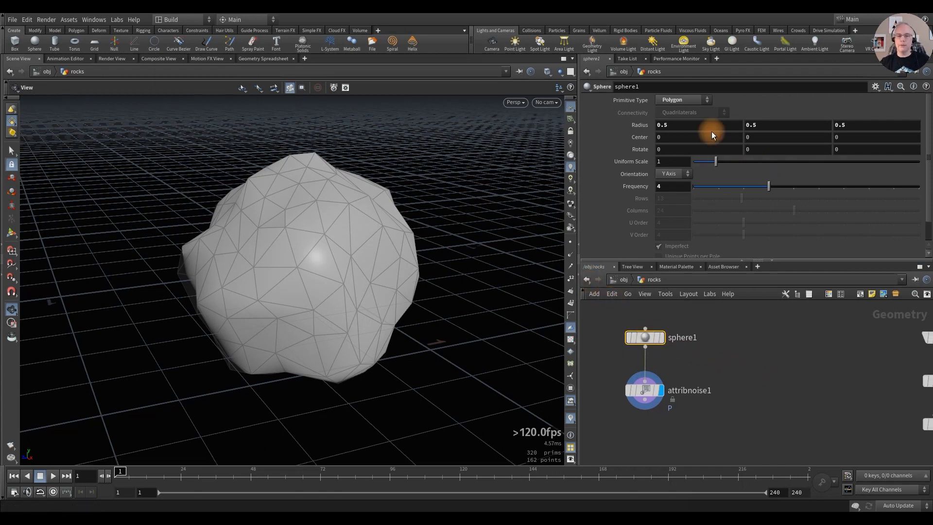
left_click(769, 125)
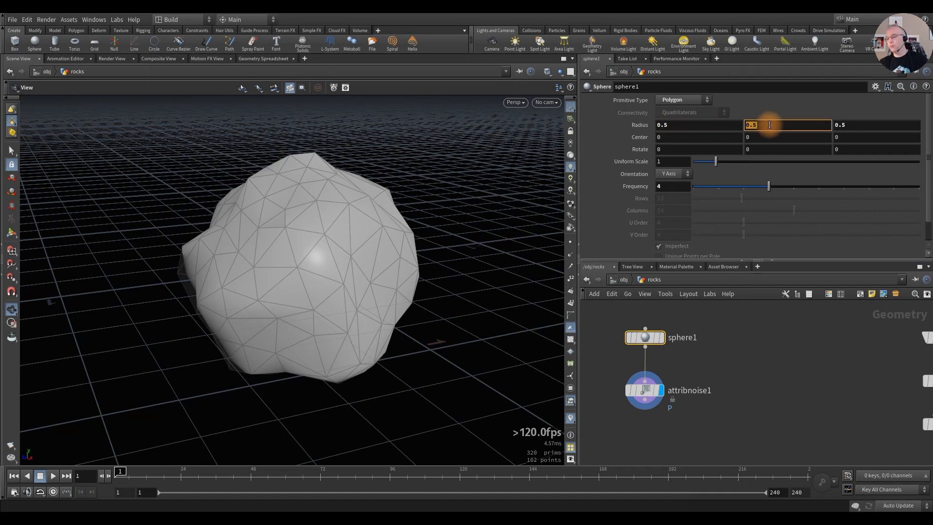
type(".4")
key("Return")
left_click_drag(433, 240, 337, 267, "alt")
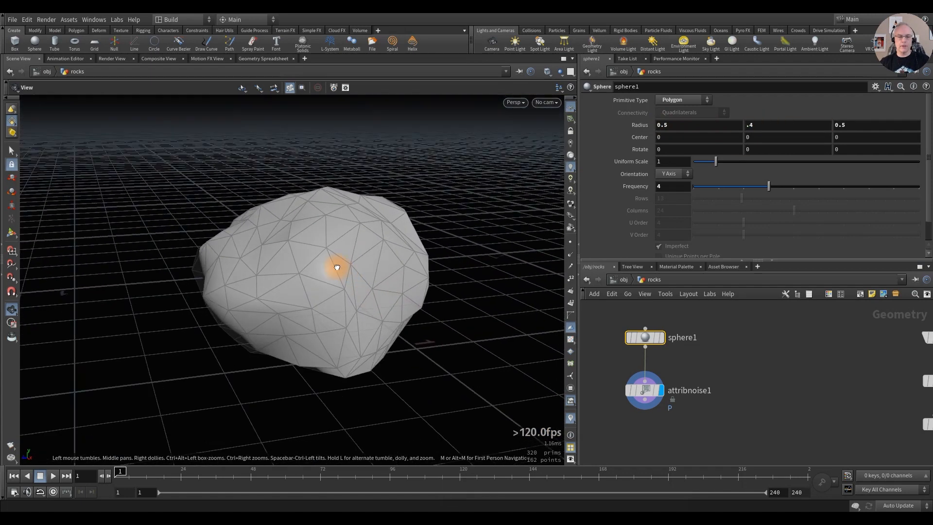
middle_click_drag(339, 267, 291, 261, "alt")
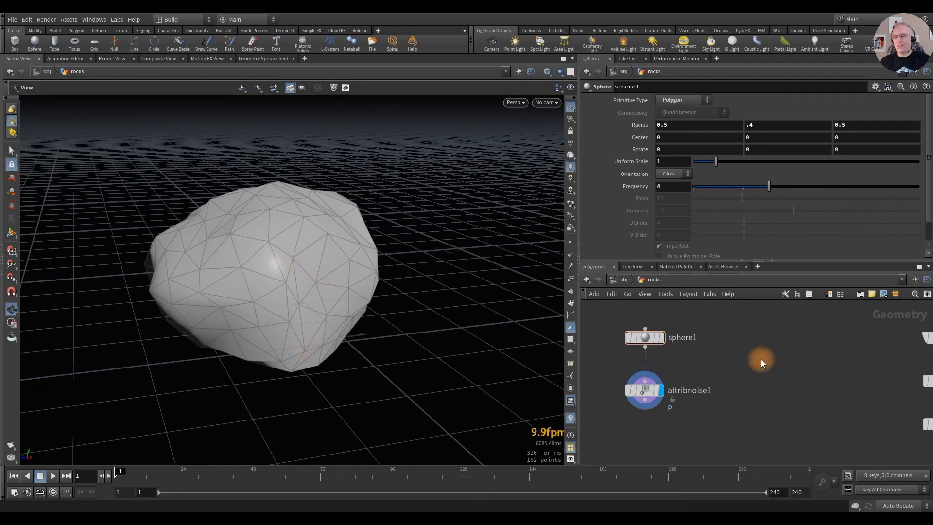
middle_click_drag(761, 359, 730, 362)
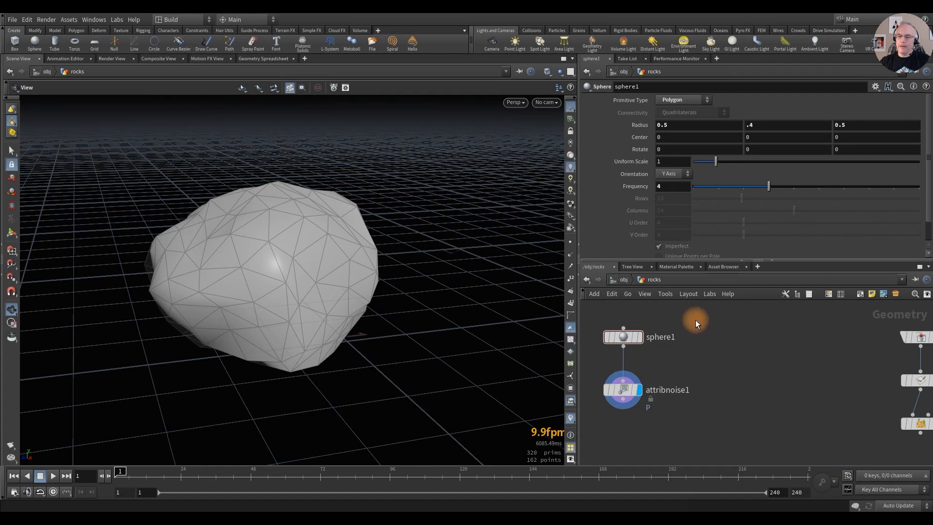
left_click_drag(696, 320, 728, 390)
left_click(768, 359)
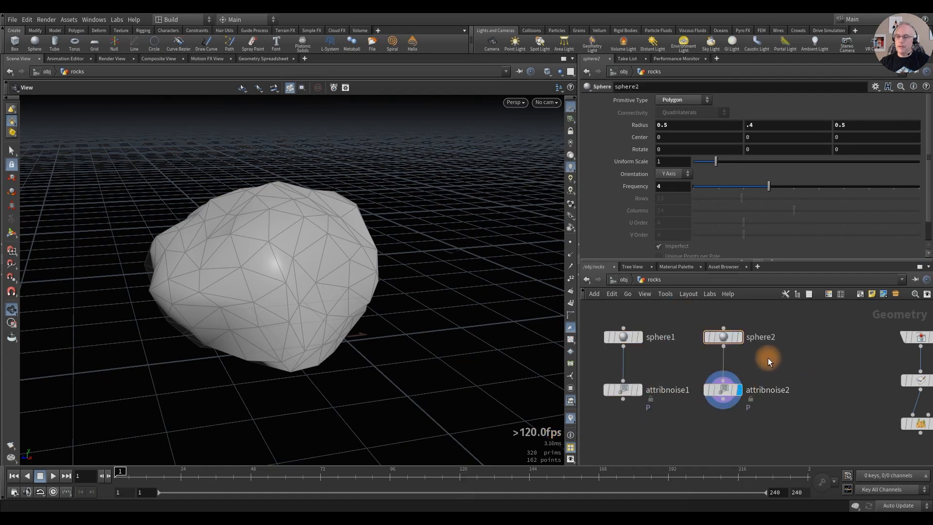
left_click_drag(769, 318, 710, 404)
key("Delete")
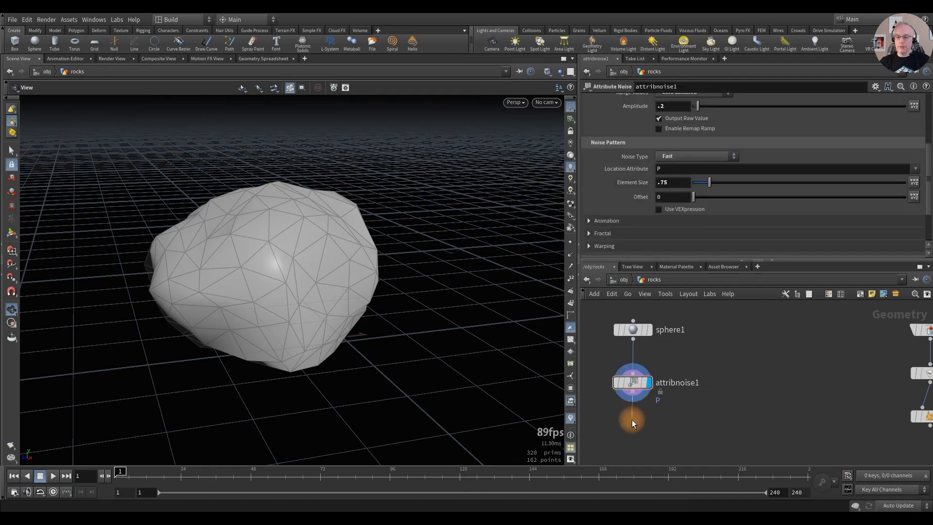
Step: Append a UV Unwrap node below attribnoise1, make it the displayed node and show the UV grid texture on the rock
key("Tab")
type("uvun")
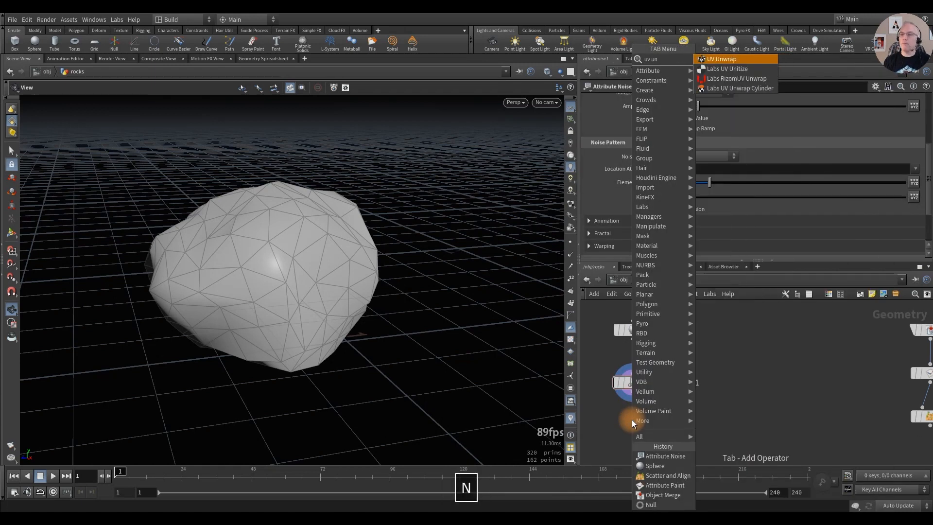
key("Return")
mouse_move(631, 420)
left_click(650, 401)
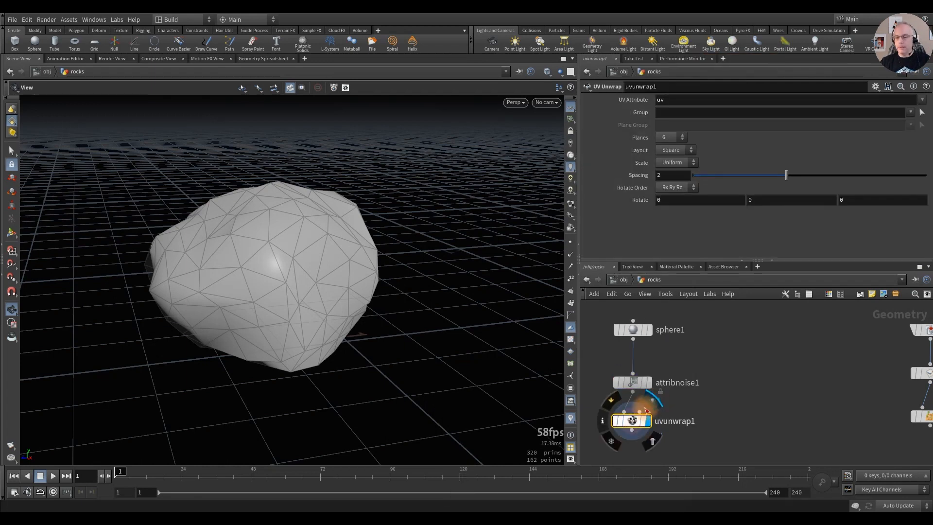
left_click(570, 339)
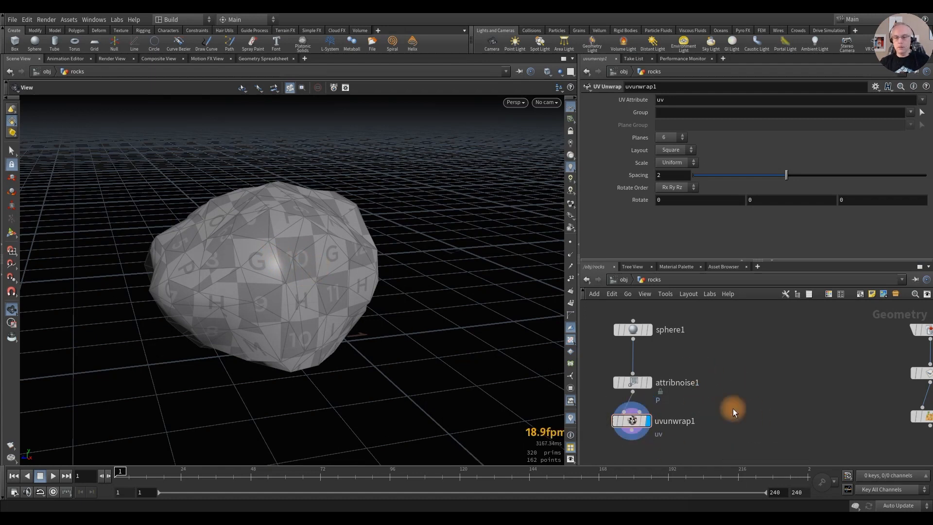
Step: Align the sphere1, attribnoise1 and uvunwrap1 nodes into a column and duplicate the chain beside it
key("a")
left_click_drag(613, 424, 636, 356)
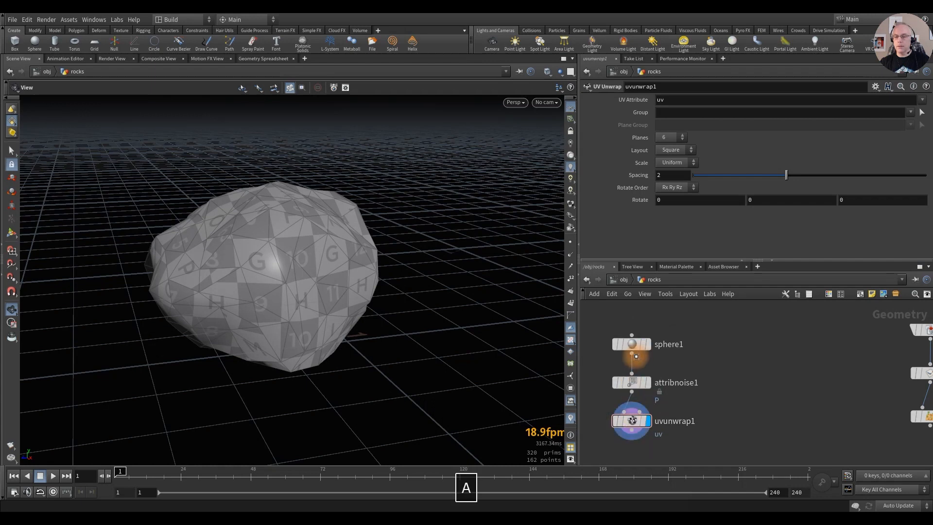
left_click_drag(704, 332, 747, 420)
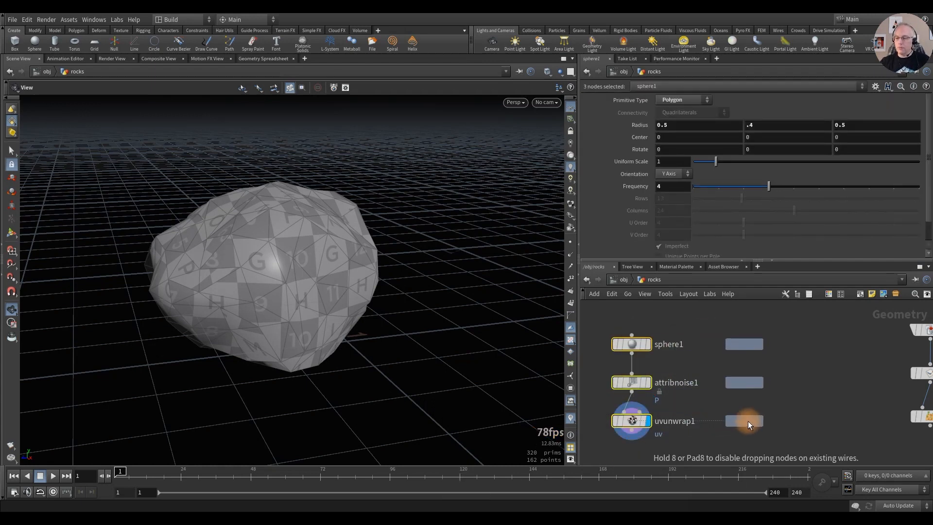
Step: Make the second rock tall and narrow by setting the Radius of sphere2 to .3, .5, .3
left_click(742, 344)
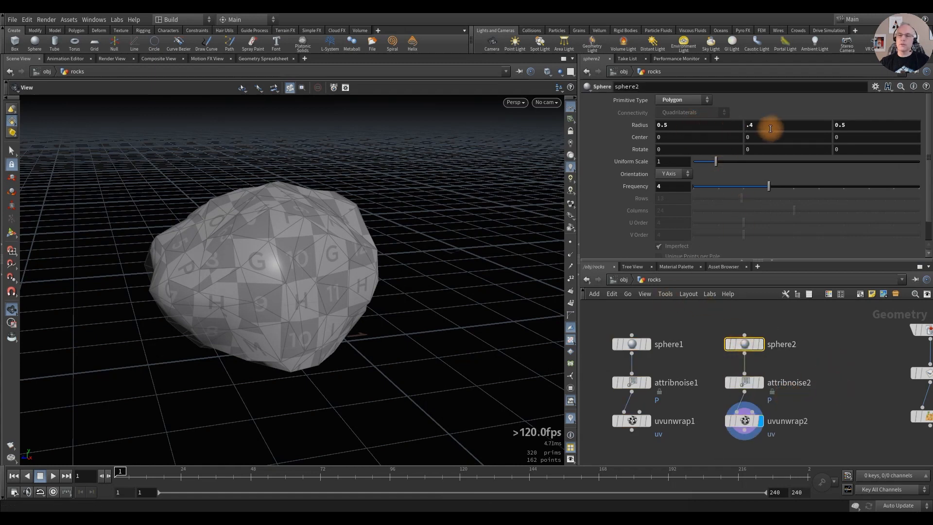
left_click(706, 126)
type(".3")
key("Return")
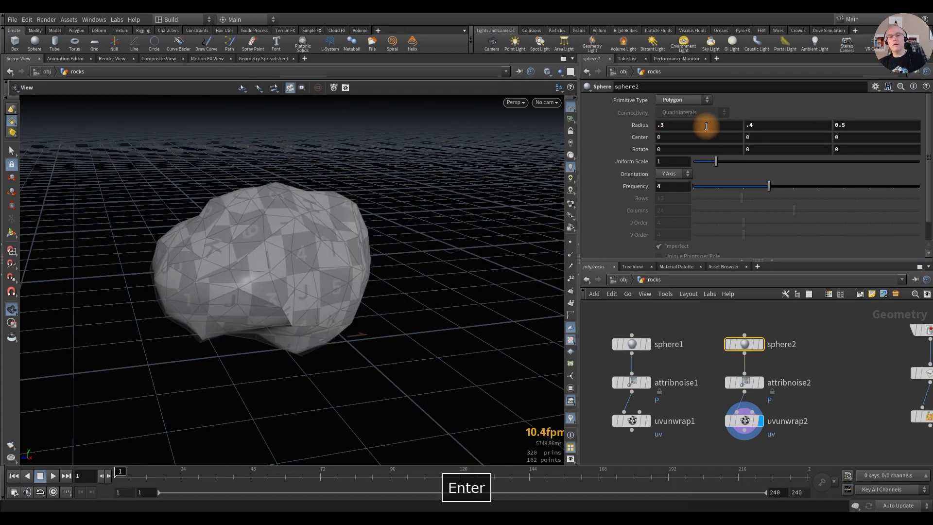
left_click(852, 126)
type(".3")
key("Return")
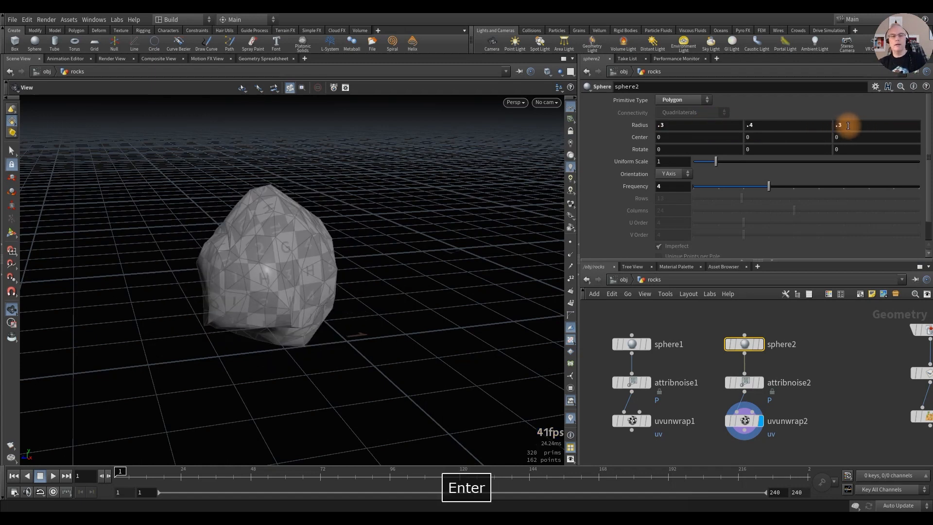
left_click(769, 125)
type(".5")
key("Return")
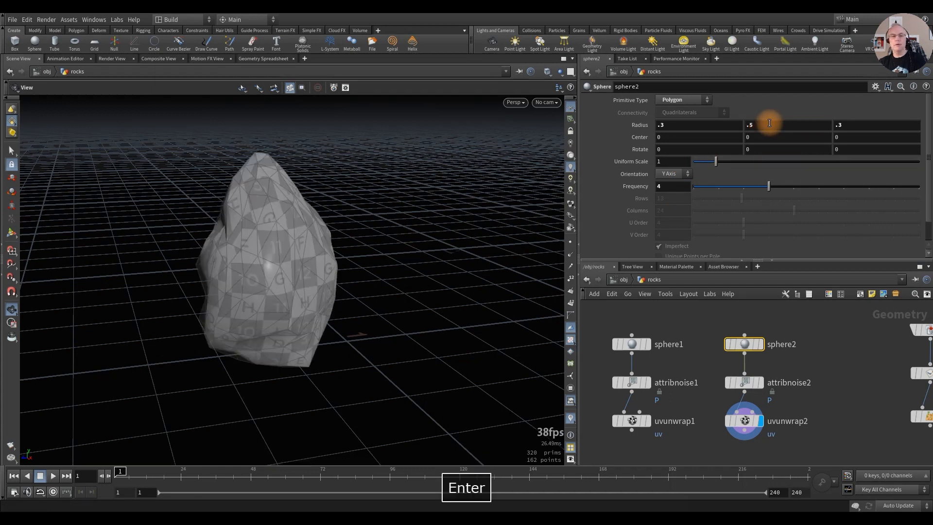
Step: Vary the second rock's shape by setting the noise Offset of attribnoise2 to 3.1
left_click_drag(271, 250, 554, 241, "alt")
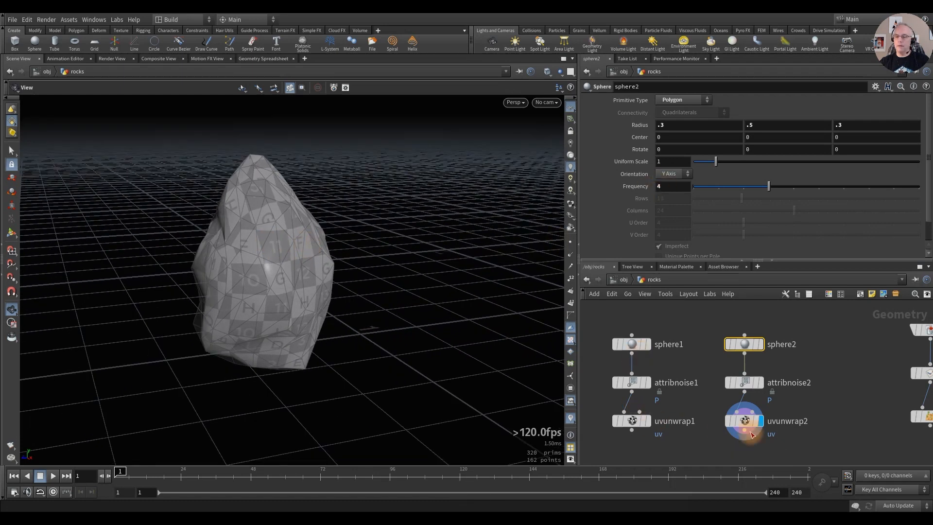
left_click(744, 382)
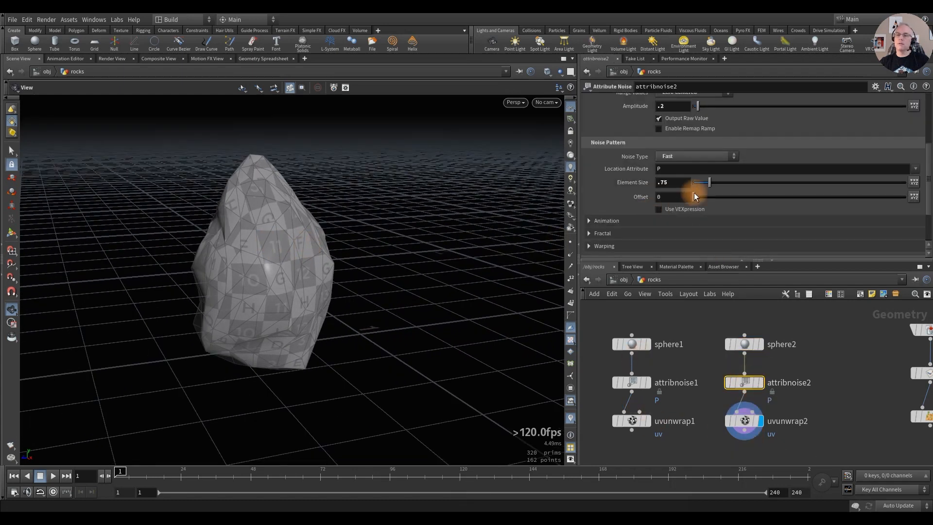
left_click_drag(698, 194, 707, 194)
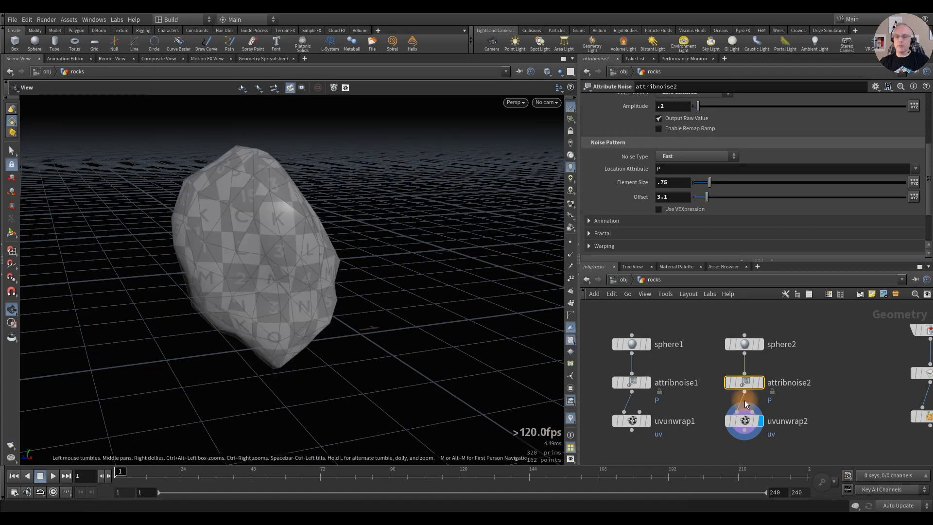
Step: Insert a Transform node between attribnoise2 and uvunwrap2, and raise the rock with a Y Translate of 0.26, judged in the Right view
middle_click_drag(838, 402, 809, 385)
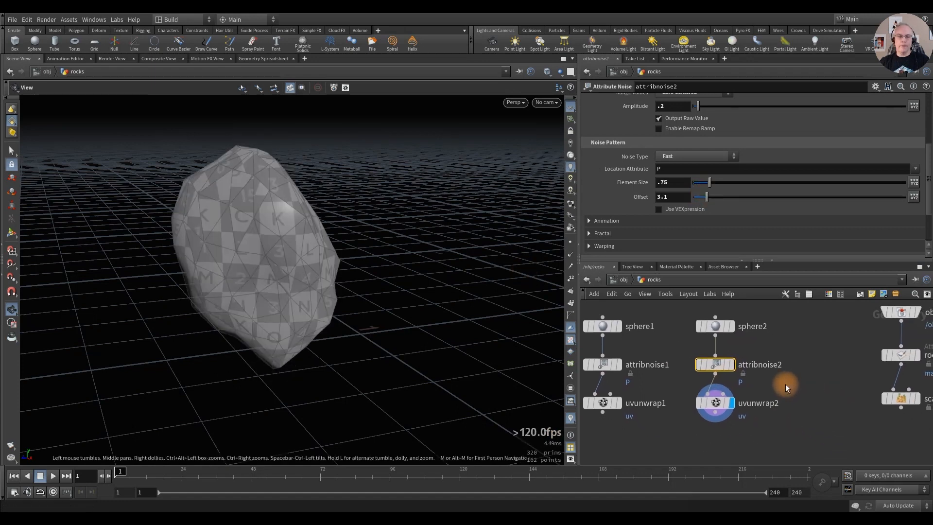
key("space+4")
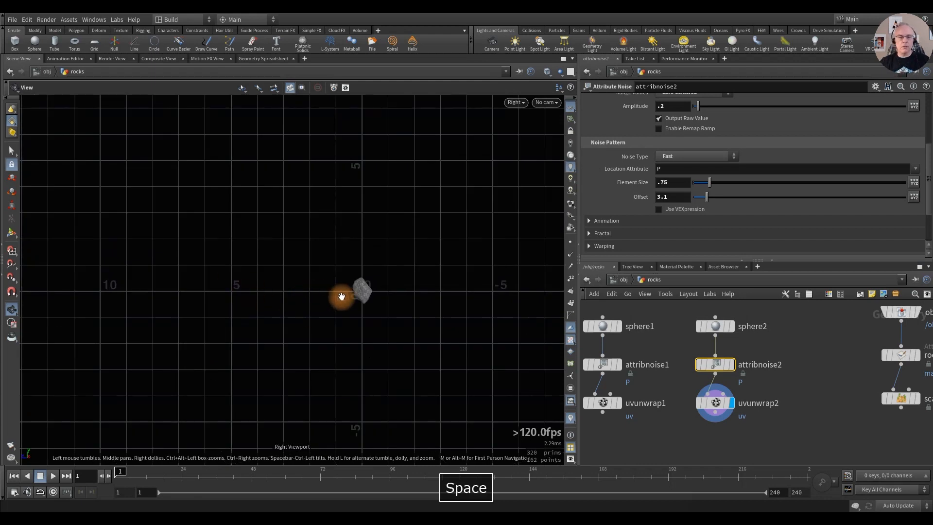
right_click_drag(344, 296, 713, 325, "alt")
middle_click_drag(408, 285, 303, 265, "alt")
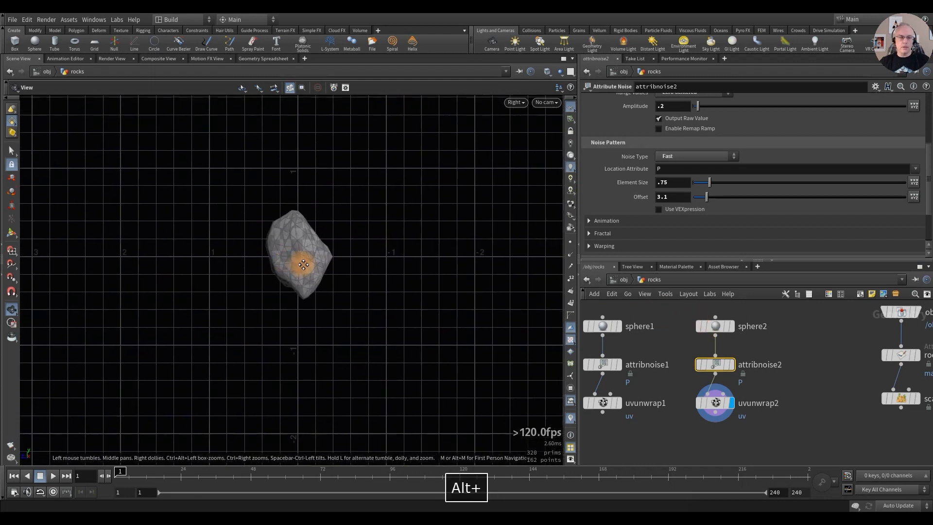
right_click_drag(291, 254, 466, 271, "alt")
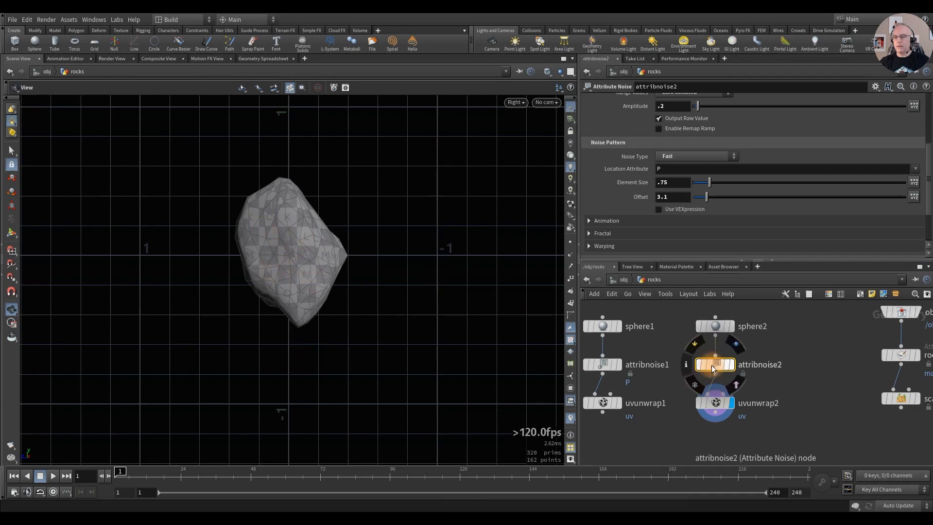
left_click_drag(717, 406, 719, 442)
key("Tab")
type("trans")
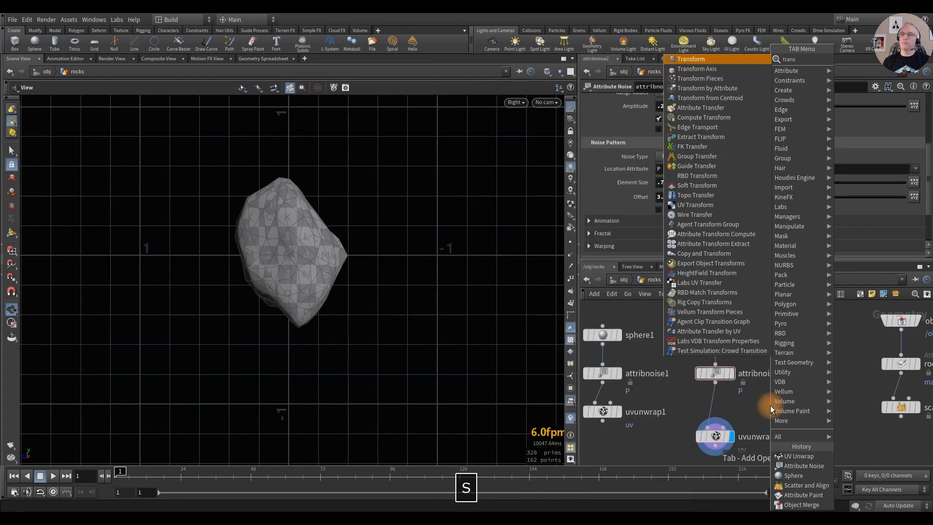
key("Return")
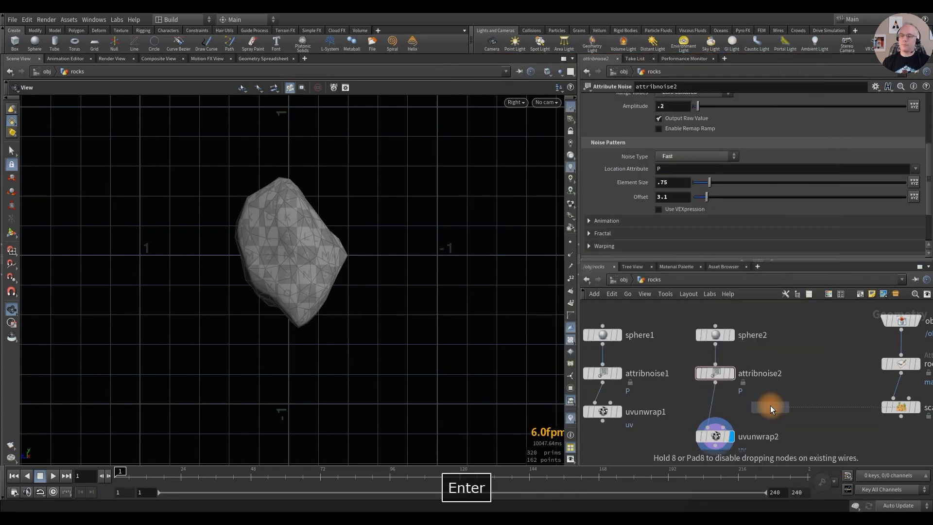
left_click(710, 400)
middle_click_drag(771, 138, 893, 151)
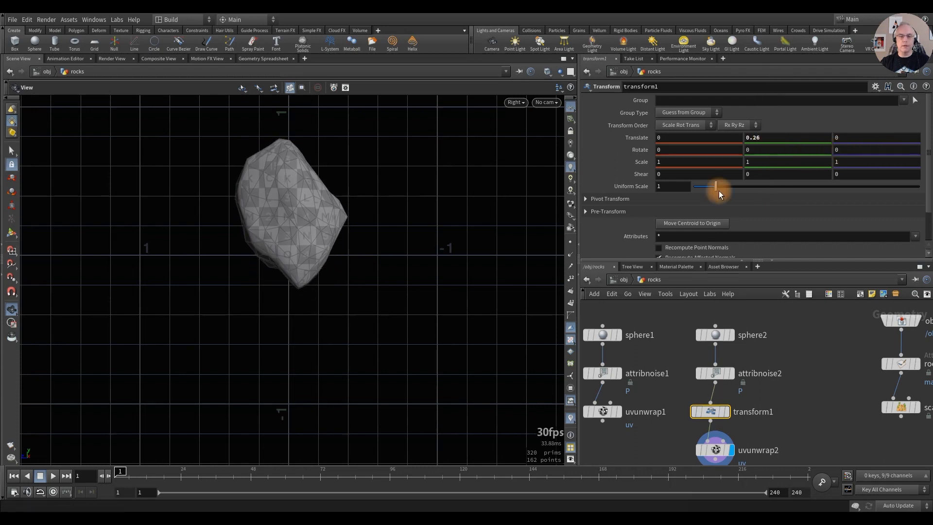
Step: Move the object_merge1, rock_paint and scatteralign1 chain farther away and duplicate the four-node sphere2 chain into the freed space
left_click(809, 415)
middle_click_drag(809, 415, 723, 401)
scroll(723, 401, "down", 3)
left_click_drag(725, 333, 808, 411)
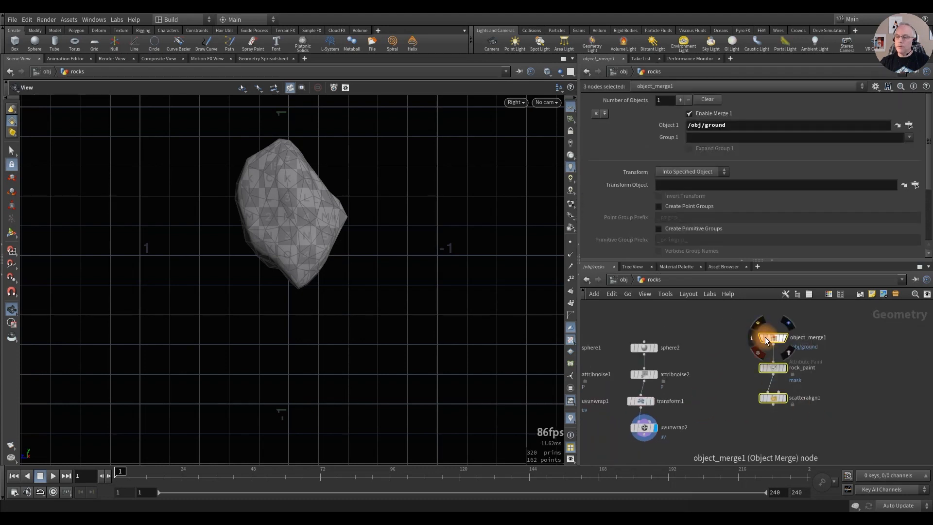
left_click_drag(772, 338, 908, 350)
left_click(756, 375)
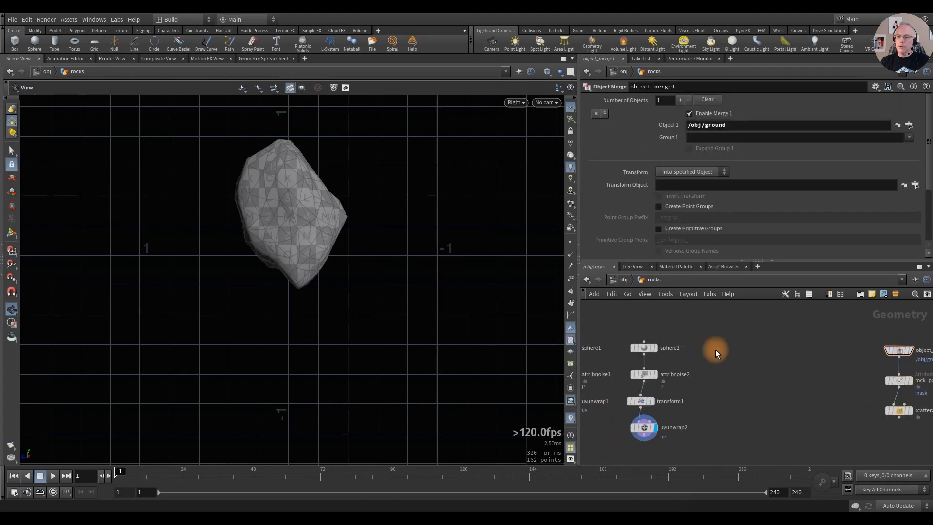
middle_click_drag(704, 340, 743, 350)
left_click_drag(710, 328, 736, 422)
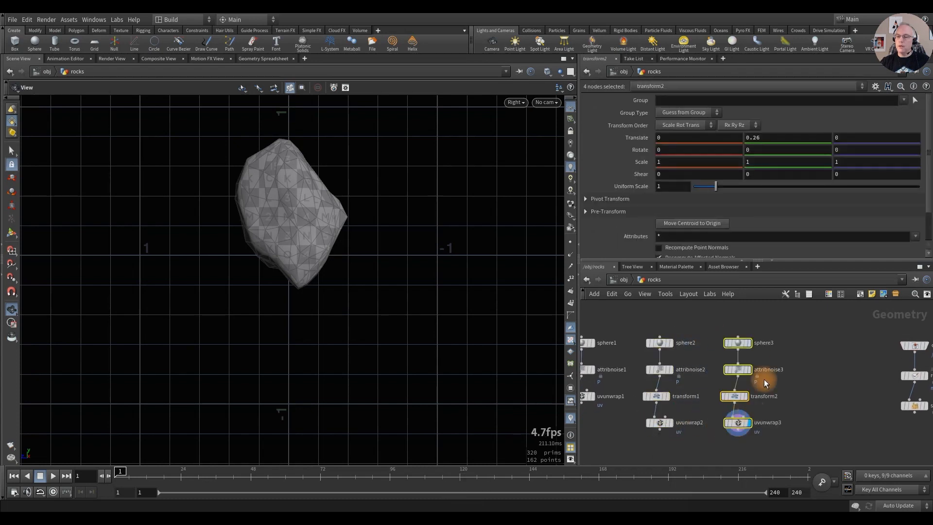
Step: Make the third rock small by setting all three Radius values of sphere3 to .2
left_click(739, 343)
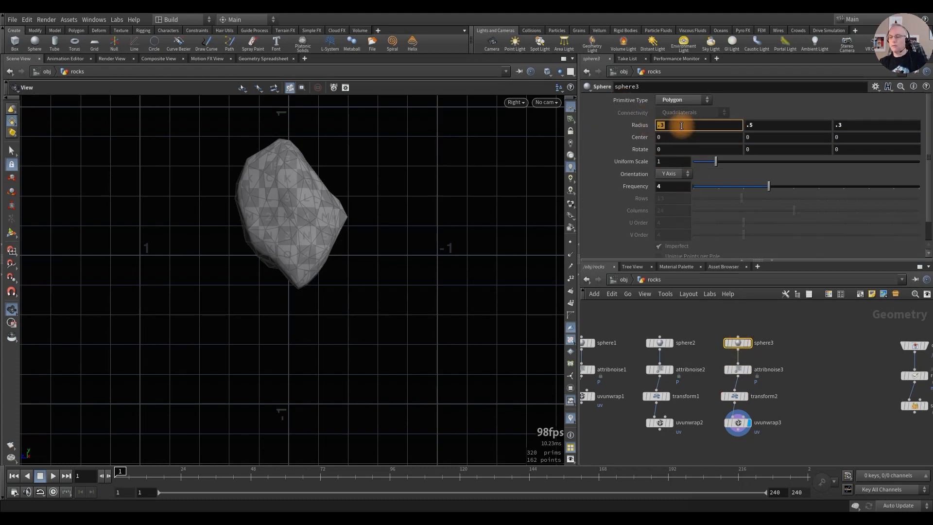
key("Return")
left_click(850, 126)
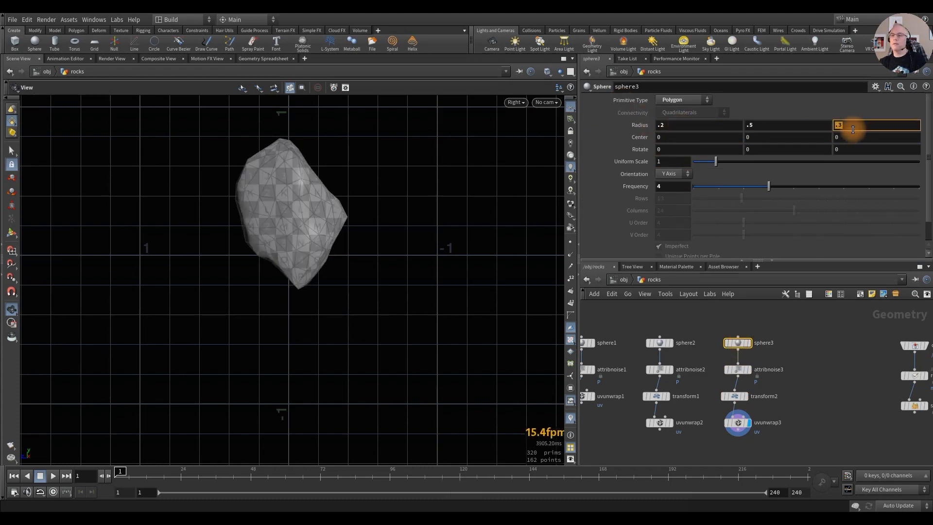
type(".2")
key("Return")
left_click(772, 125)
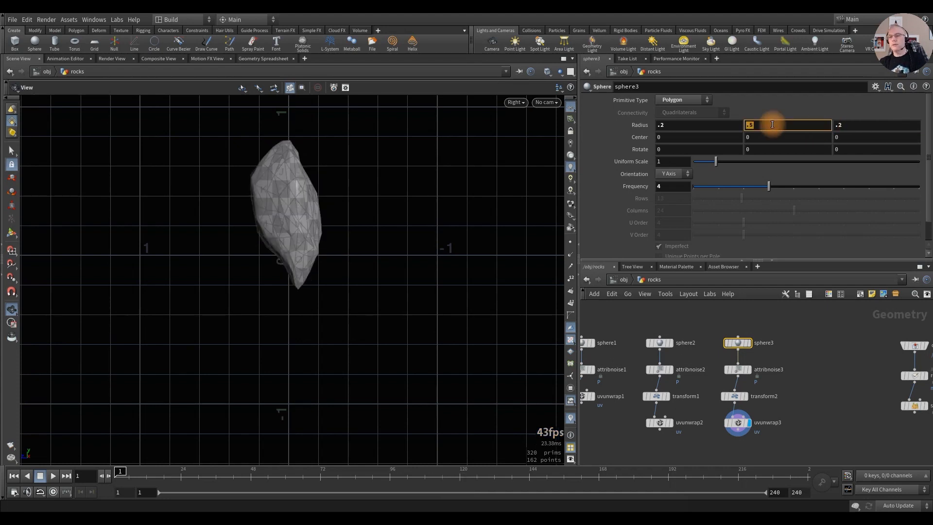
type(".2")
key("Return")
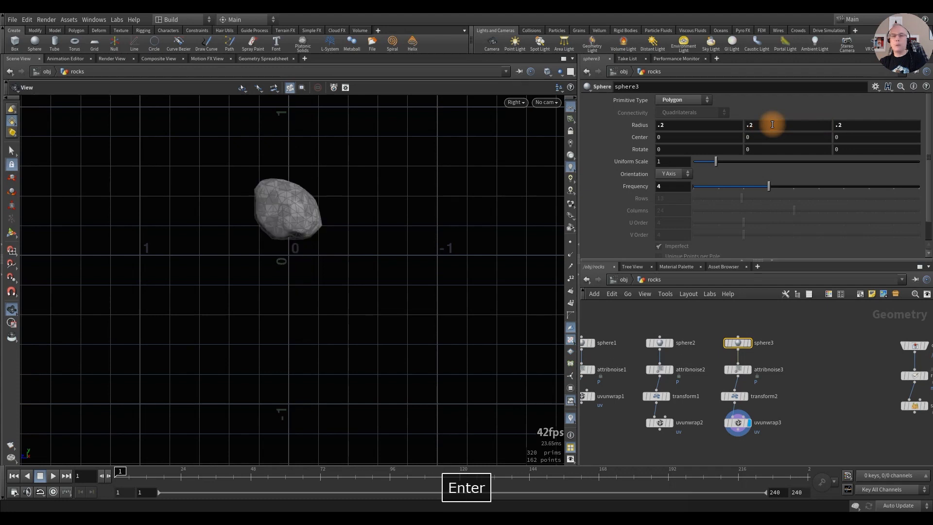
Step: Set the X and Z radius of sphere3 to .5 and check the flattened rock in the perspective view
left_click(678, 126)
type(".5")
key("Return")
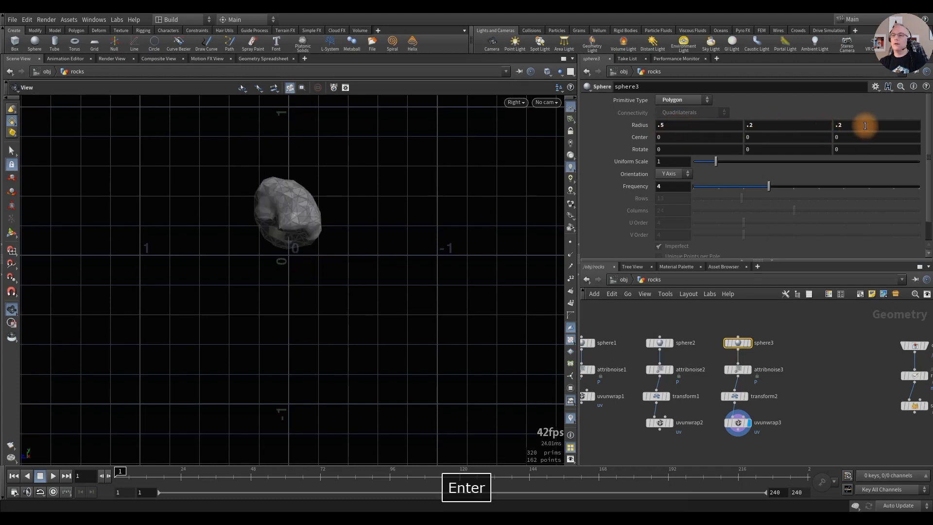
left_click(838, 125)
type(".5")
key("Return")
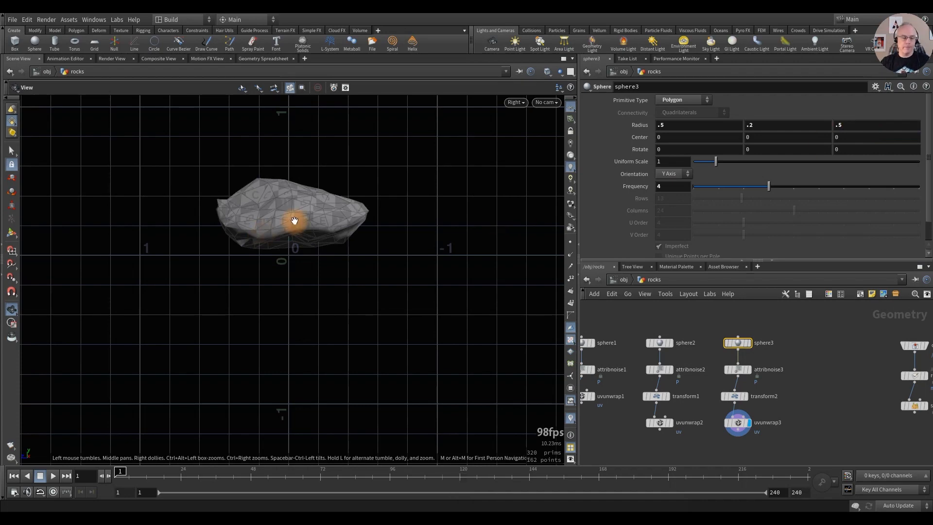
key("1")
left_click_drag(272, 203, 250, 187, "alt")
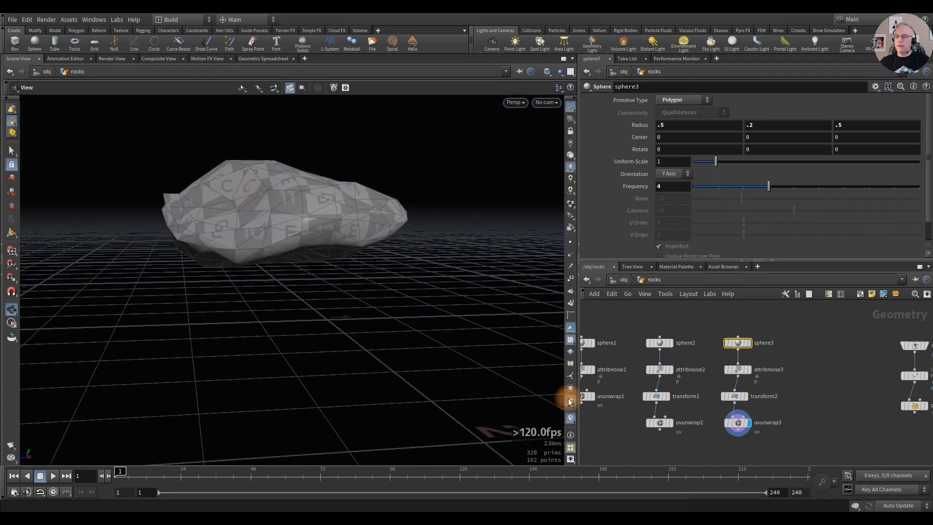
Step: Delete transform2 from the third rock's chain and duplicate the remaining three nodes as a fourth chain beside it
left_click(732, 395)
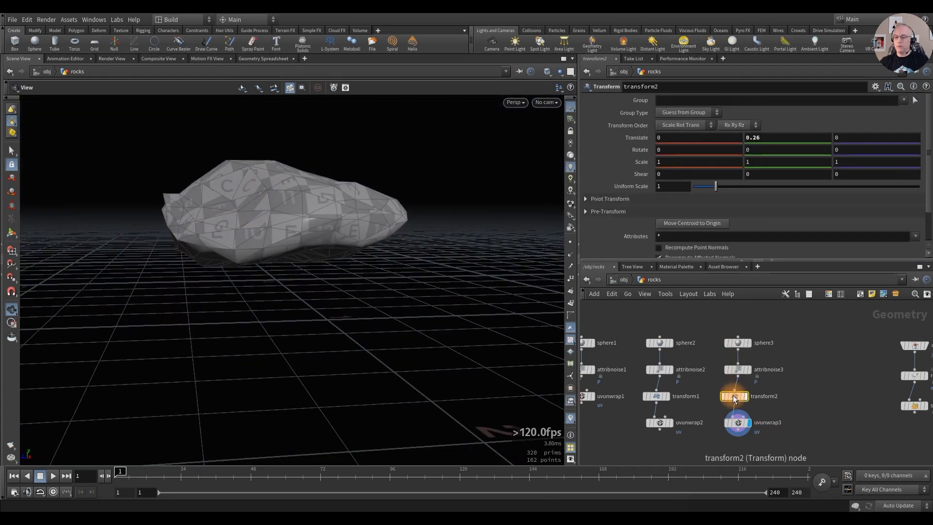
key("Delete")
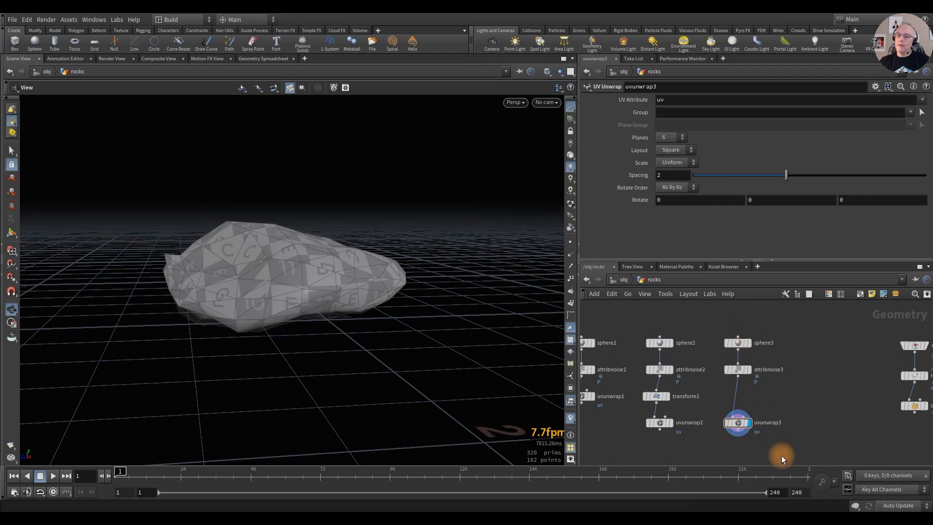
middle_click_drag(806, 413, 781, 381)
scroll(831, 411, "down", 2)
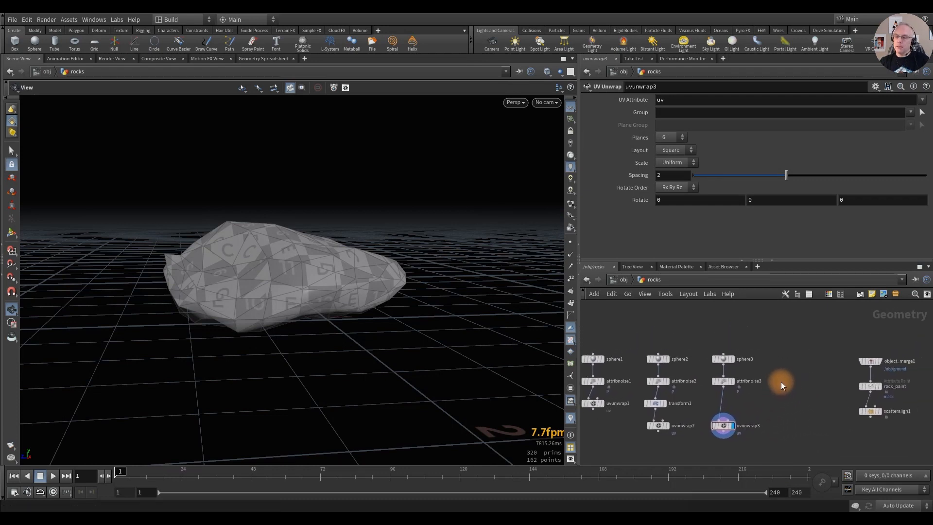
left_click_drag(771, 351, 716, 440)
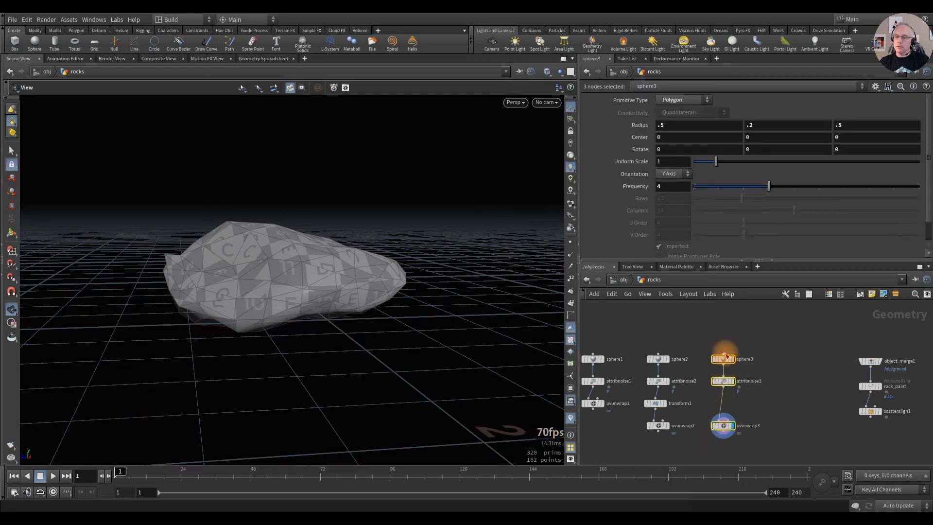
left_click_drag(723, 362, 790, 361, "alt")
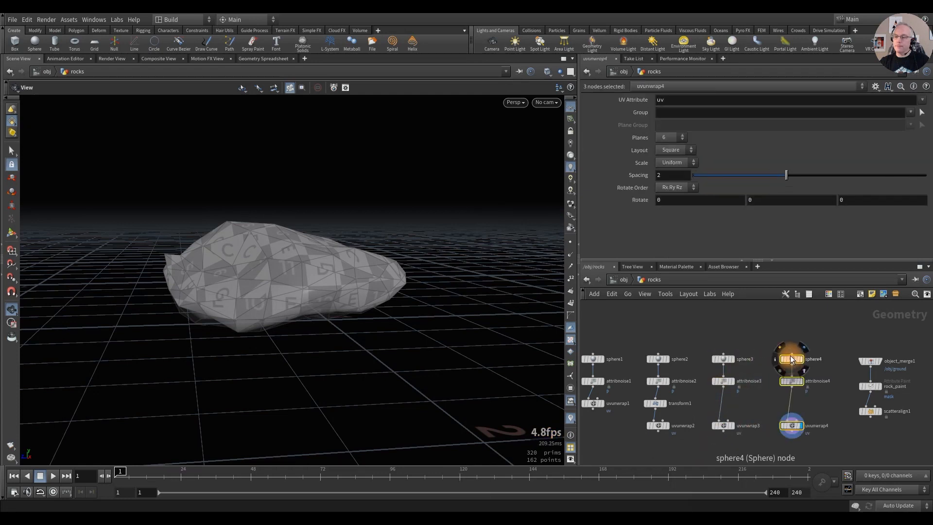
Step: Shrink the fourth rock by setting sphere4's radius to .1 in X, .075 in Y and .1 in Z
left_click(791, 361)
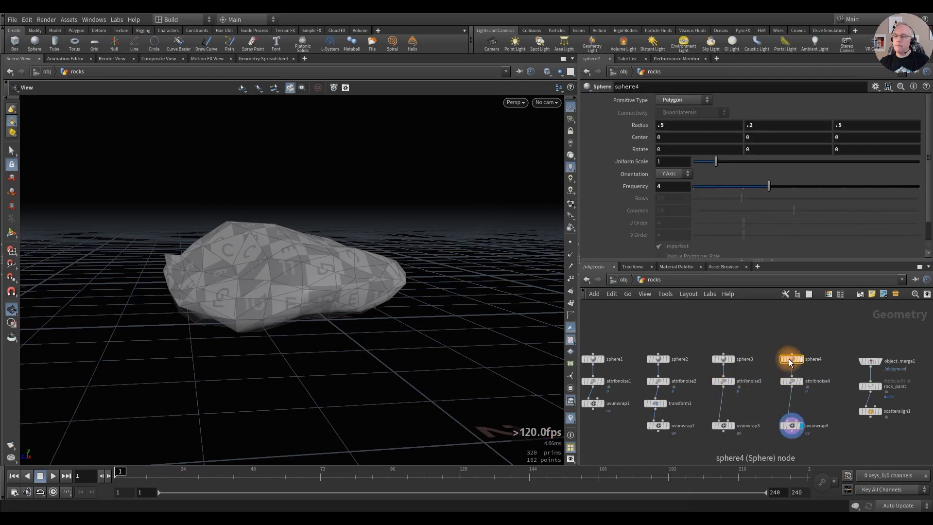
left_click(682, 125)
type(".1")
key("Return")
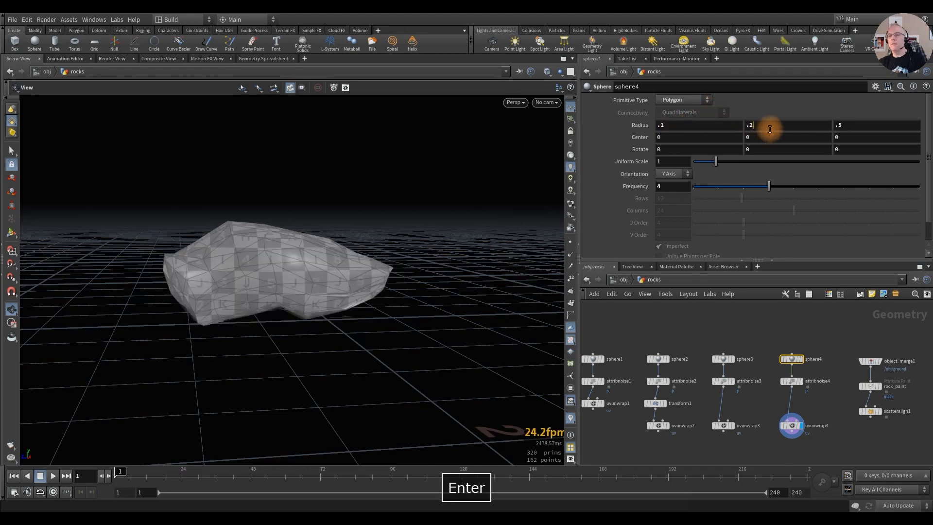
left_click(770, 126)
key("Return")
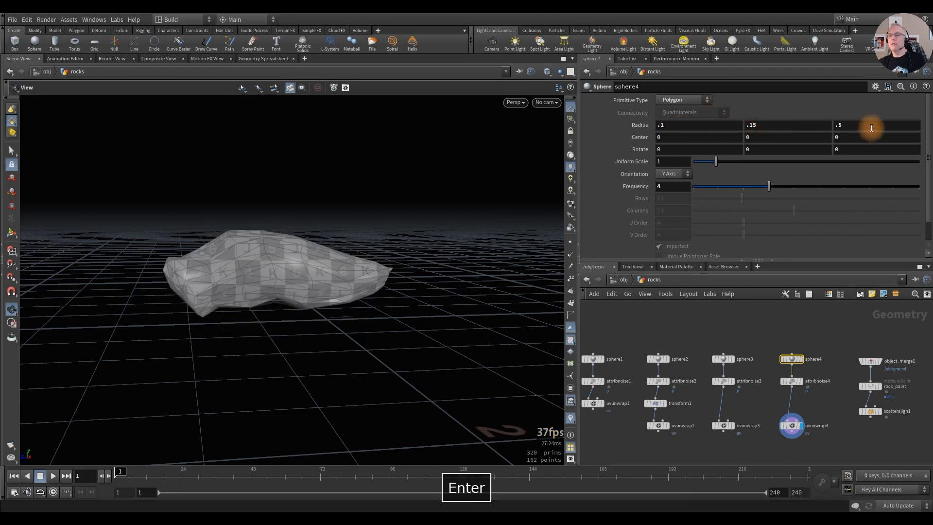
type(".1")
key("Return")
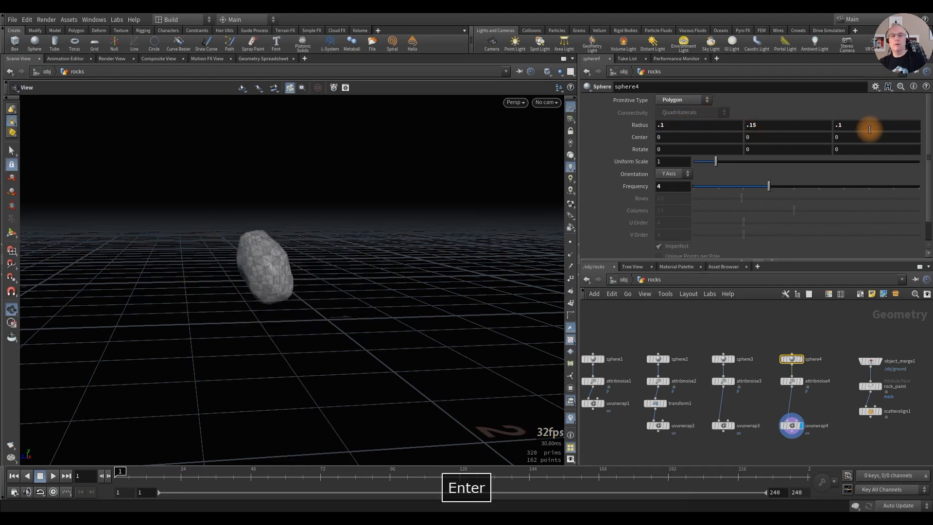
left_click(767, 124)
type(".075")
key("Return")
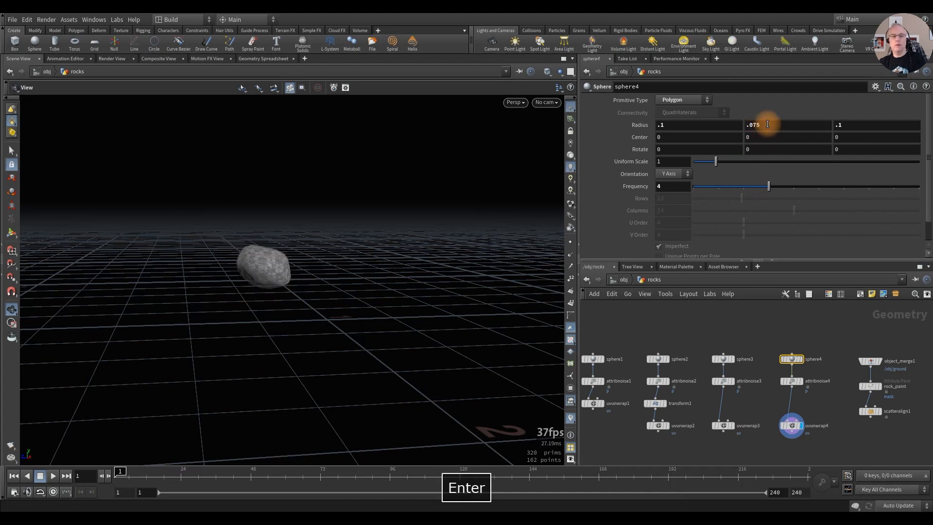
mouse_move(292, 286)
left_mouse_down("alt")
mouse_move(283, 293)
mouse_move(304, 322)
mouse_move(277, 327)
mouse_move(293, 252)
mouse_move(284, 278)
left_mouse_up("alt")
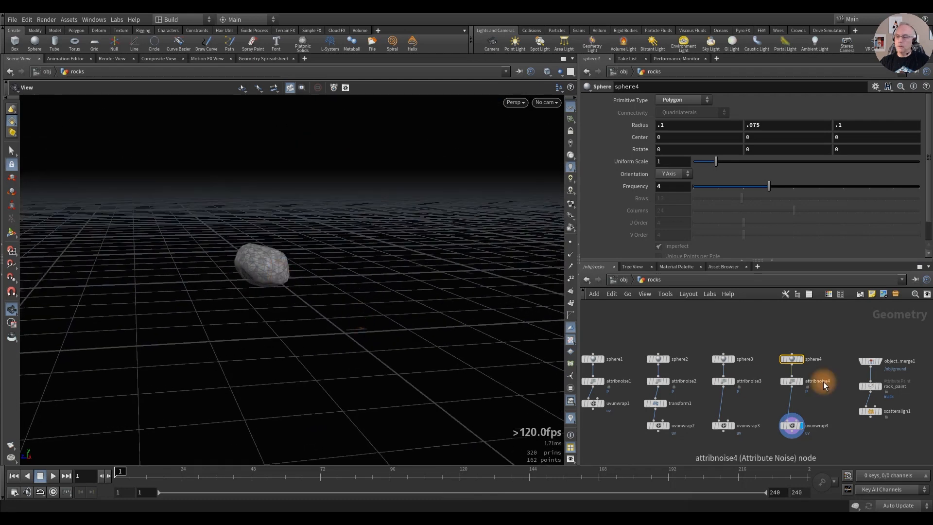
Step: Try noise offsets of 1.1, .5 and 1 on attribnoise4, and settle on an Offset of 1.5
left_click(791, 382)
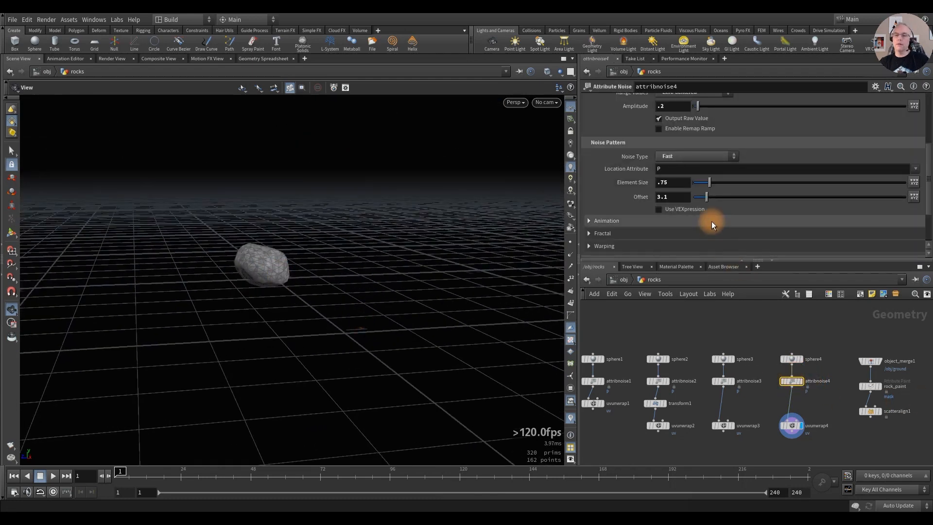
left_click_drag(707, 196, 698, 195)
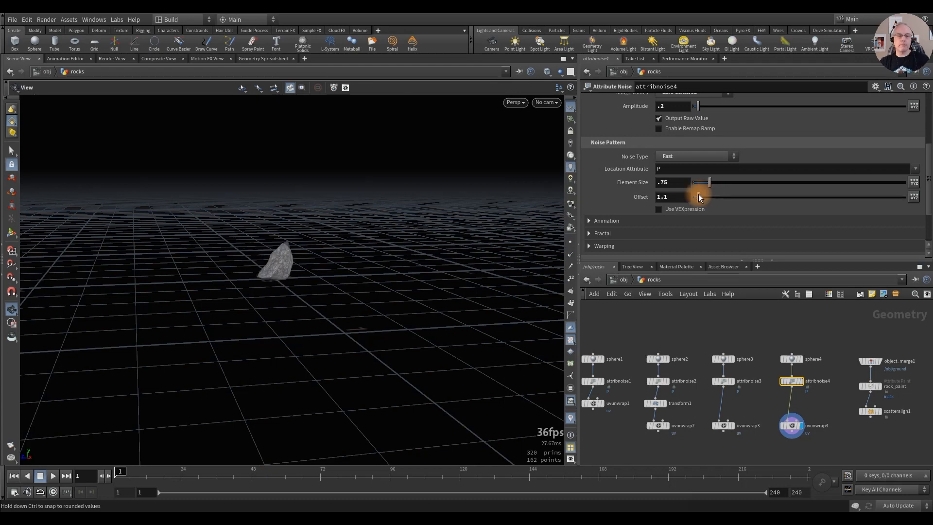
double_click(673, 196)
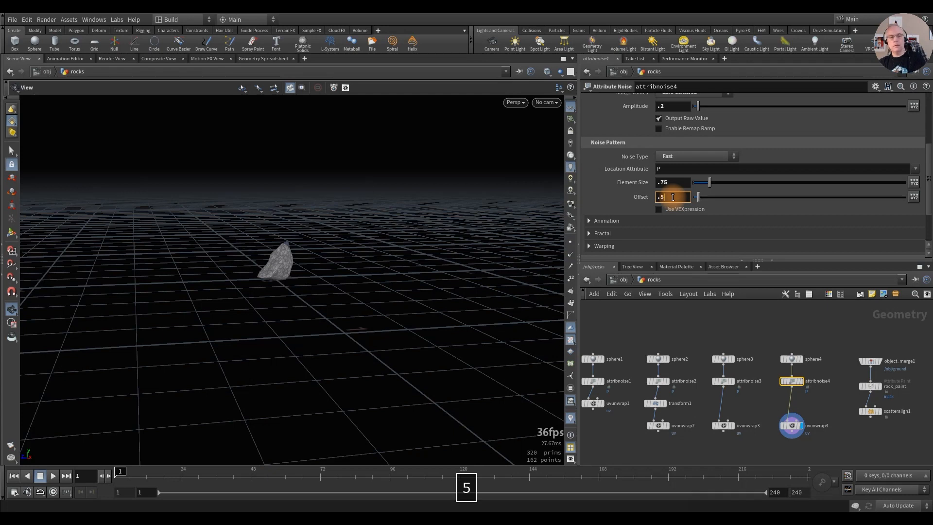
type(".5")
key("Return")
double_click(672, 196)
type("1")
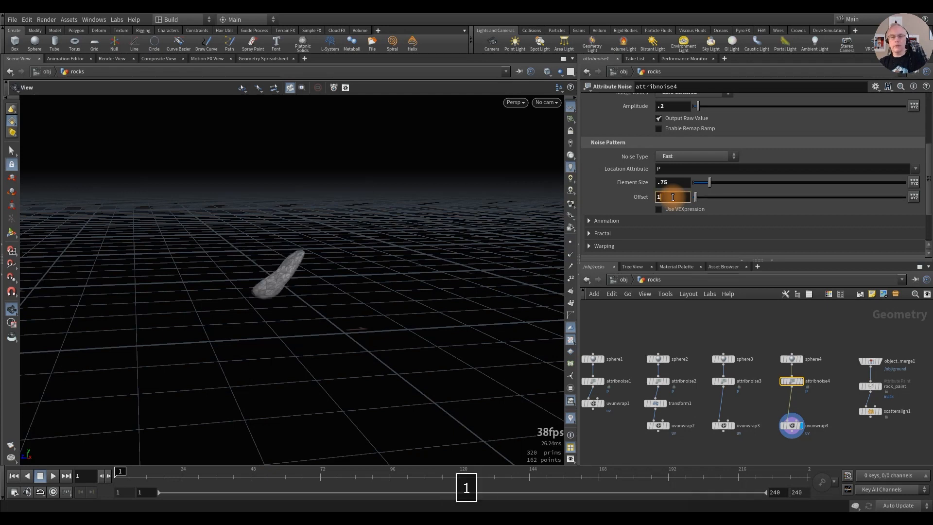
key("Return")
double_click(673, 197)
type("1")
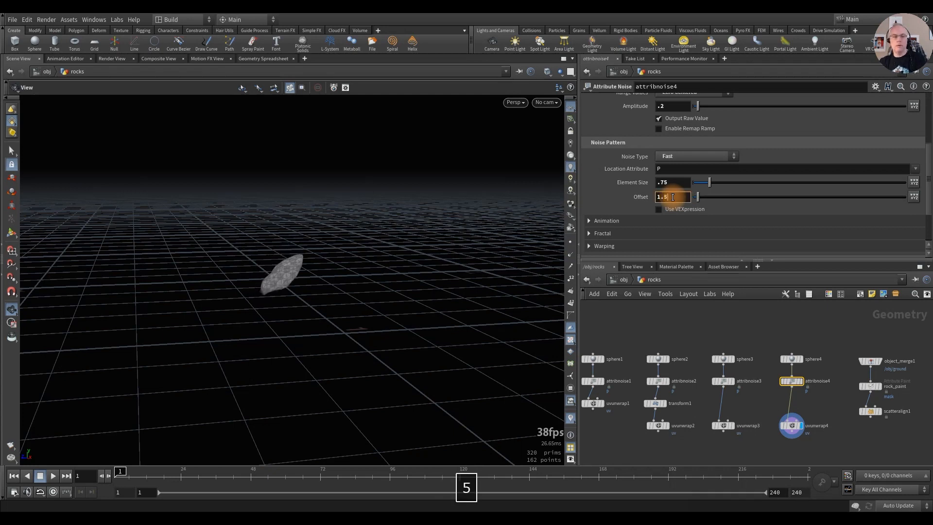
key("Return")
left_click_drag(329, 210, 327, 288, "alt")
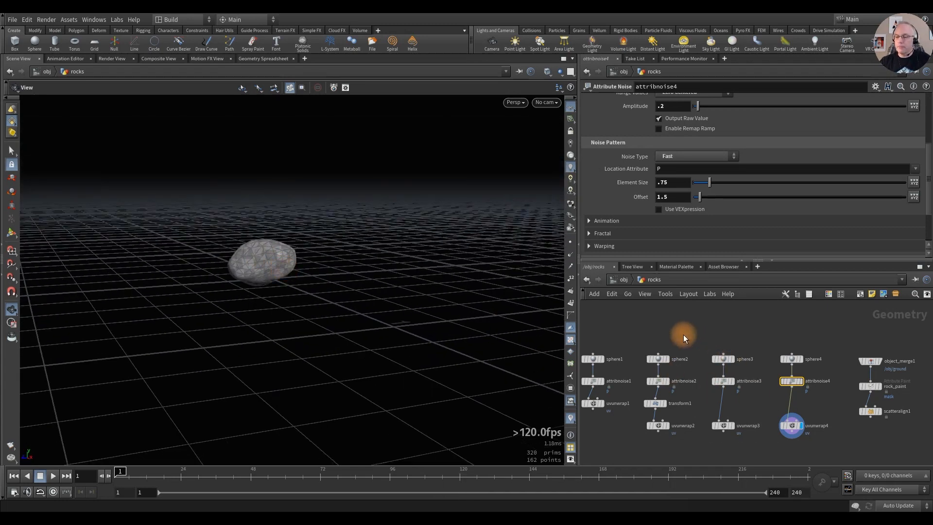
Step: Line up uvunwrap1 with the other unwrap nodes and combine all four uvunwrap outputs in a Merge node
middle_click_drag(711, 455, 749, 416)
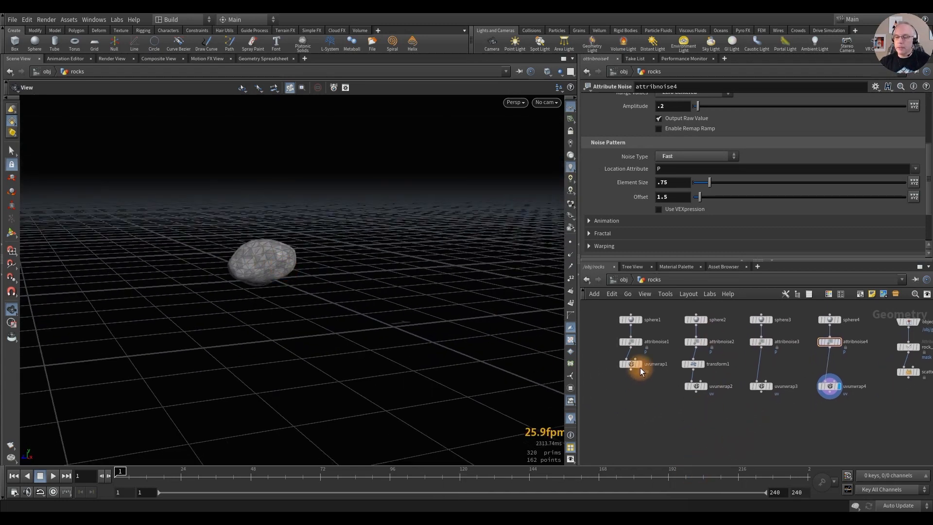
left_click_drag(631, 377, 885, 406)
left_click(697, 438)
left_click(630, 394)
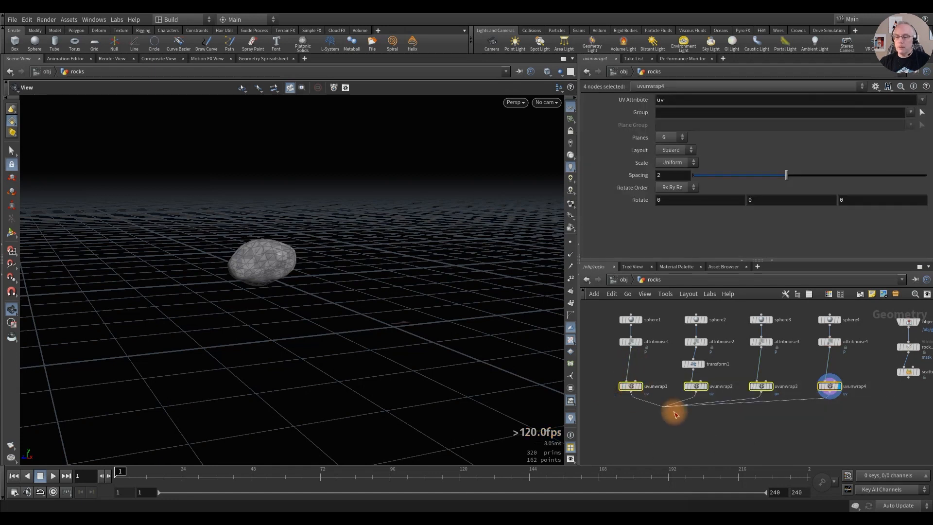
key("Tab")
type("merge")
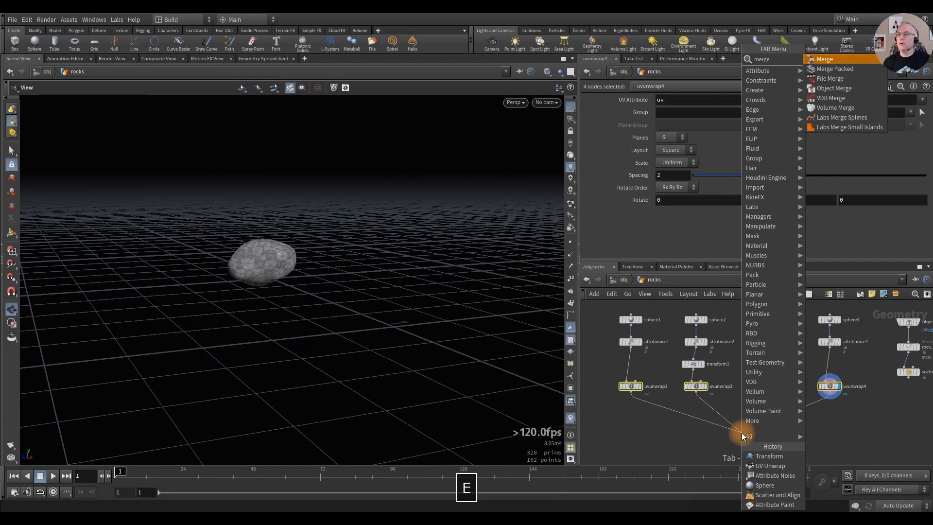
key("Return")
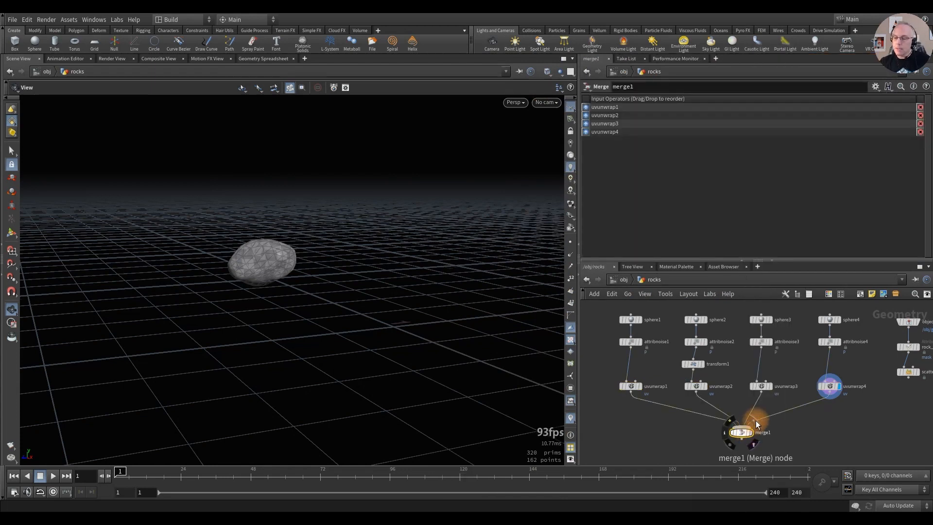
Step: Add a Connectivity node below merge1, wired to its output, and display its result
middle_click_drag(687, 442, 645, 403)
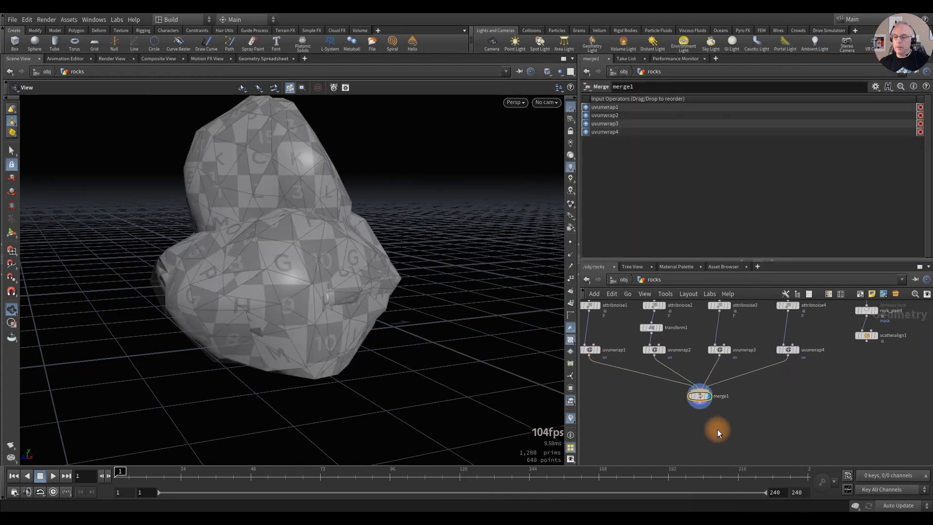
scroll(717, 429, "up", 3)
key("Tab")
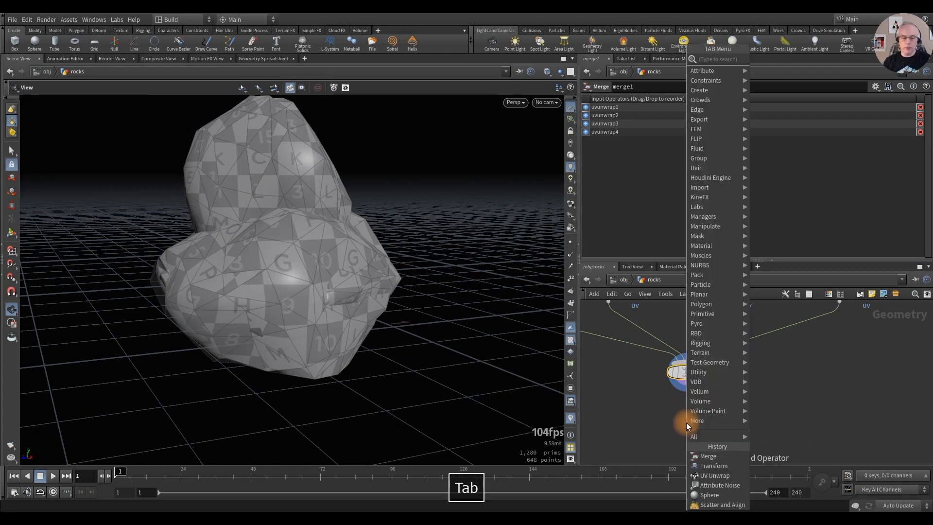
type("connect")
key("Return")
key("Return")
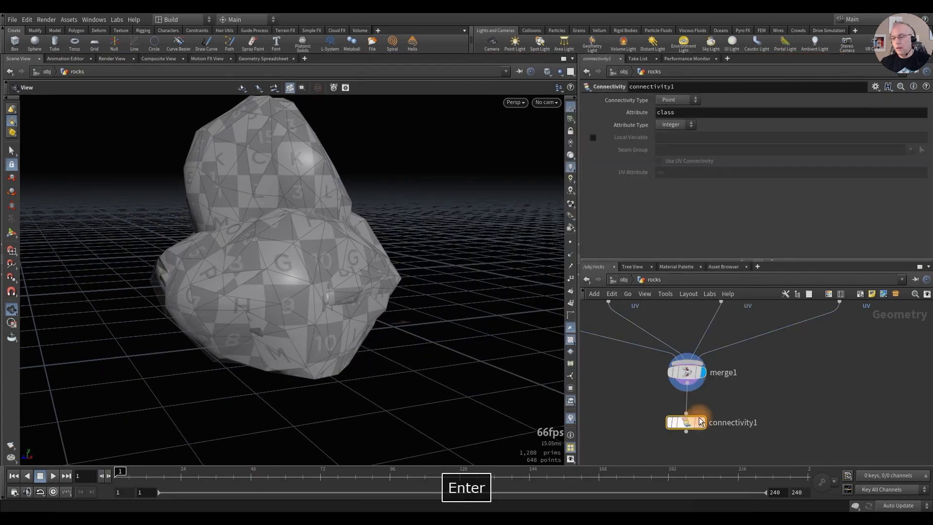
left_click(702, 421)
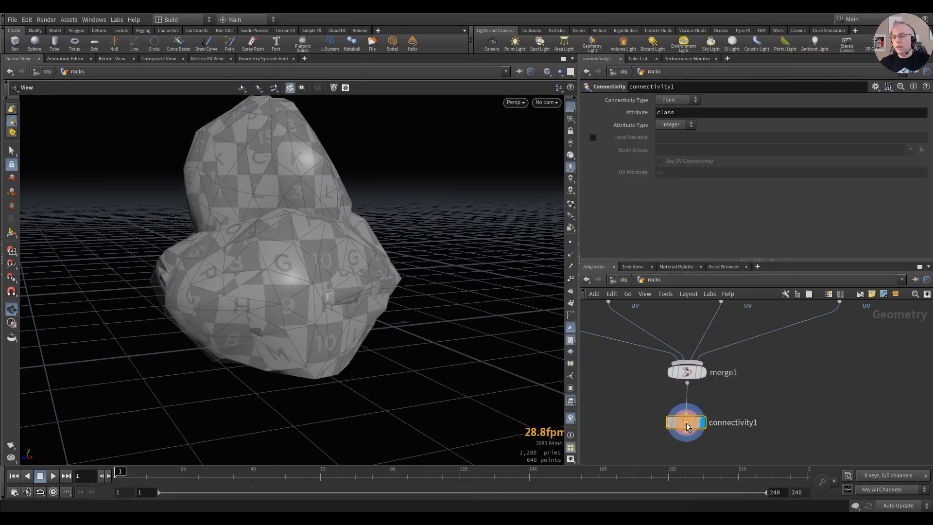
Step: Set the Connectivity node's Attribute name to piece
double_click(693, 115)
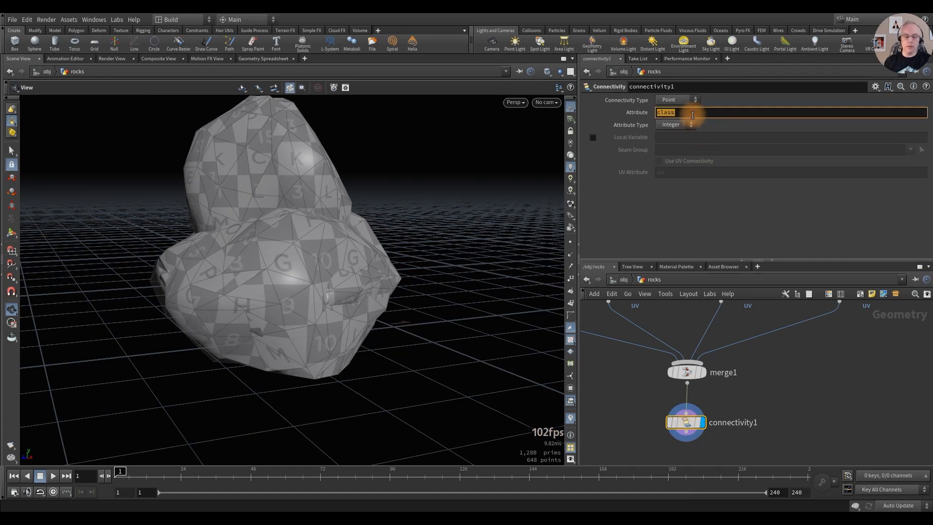
type("piece")
key("Return")
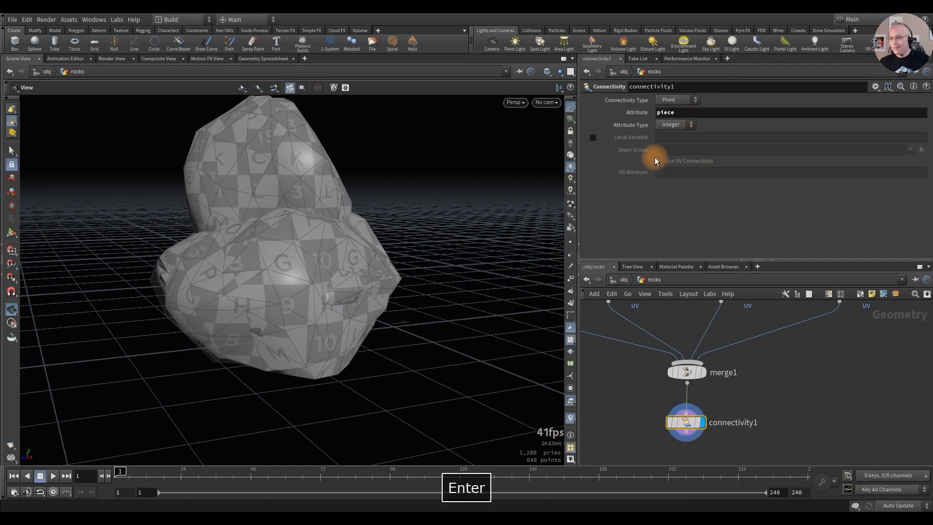
Step: Move the object_merge1, rock_paint and scatteralign1 chain lower in the network, closer to the level of the connectivity node
middle_click_drag(779, 416, 713, 393)
scroll(736, 398, "down", 3)
scroll(717, 394, "down", 3)
mouse_move(798, 365)
middle_mouse_down()
mouse_move(771, 393)
mouse_move(791, 379)
middle_mouse_up()
left_click_drag(786, 309, 736, 365)
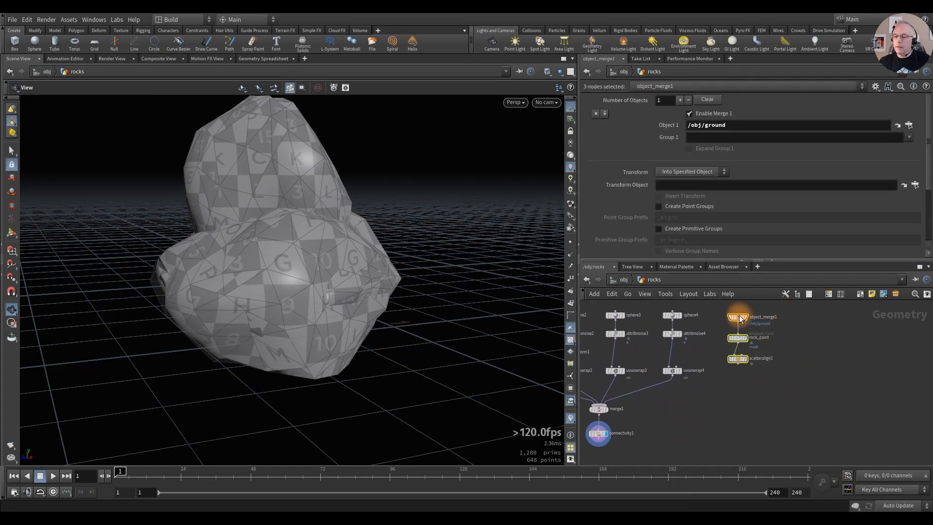
left_click_drag(739, 318, 757, 379)
left_click(704, 410)
Step: Add an Attribute from Pieces node below and between the connectivity1 and scatteralign1 nodes
middle_click_drag(704, 416, 750, 388)
scroll(722, 370, "up", 2)
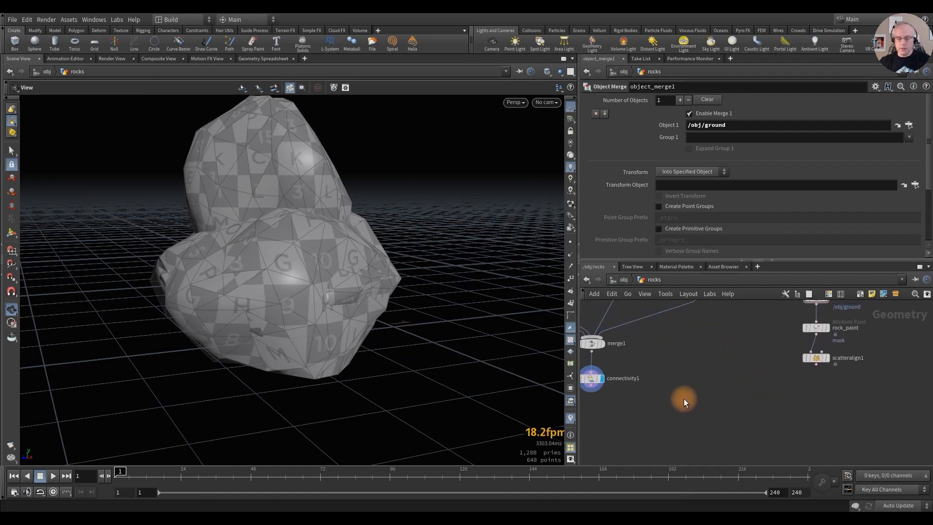
key("Tab")
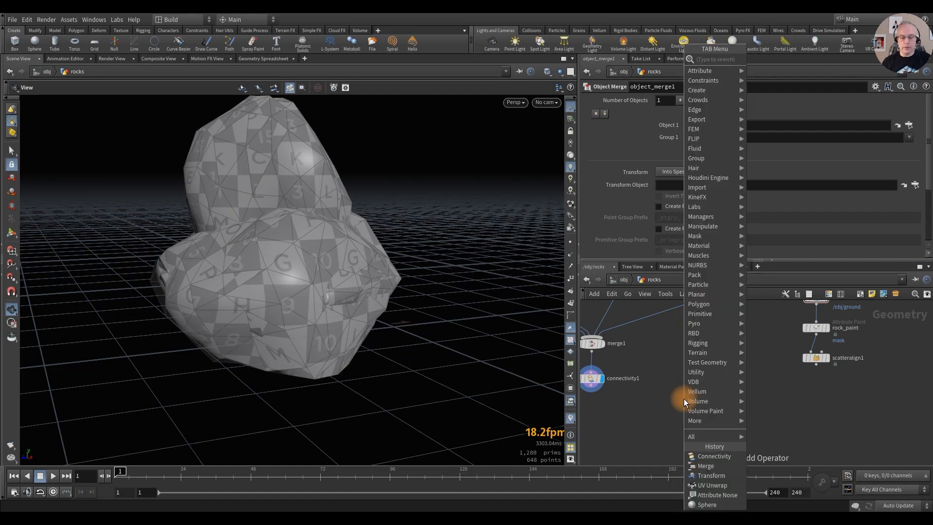
type("from pi")
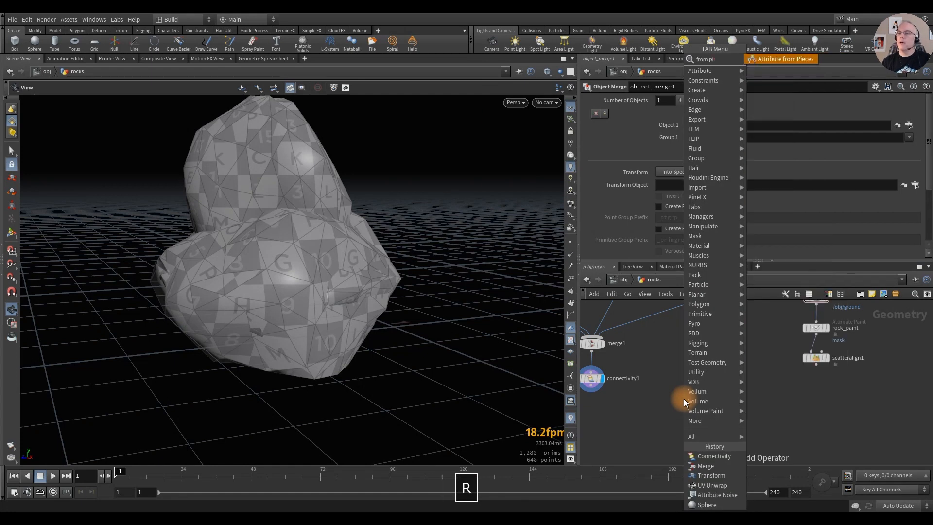
key("Return")
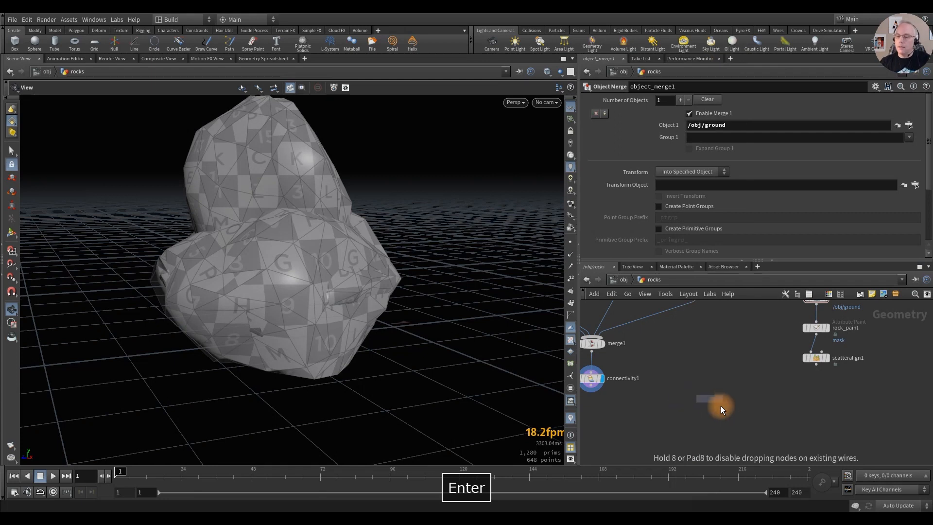
left_click(726, 416)
scroll(726, 416, "up", 2)
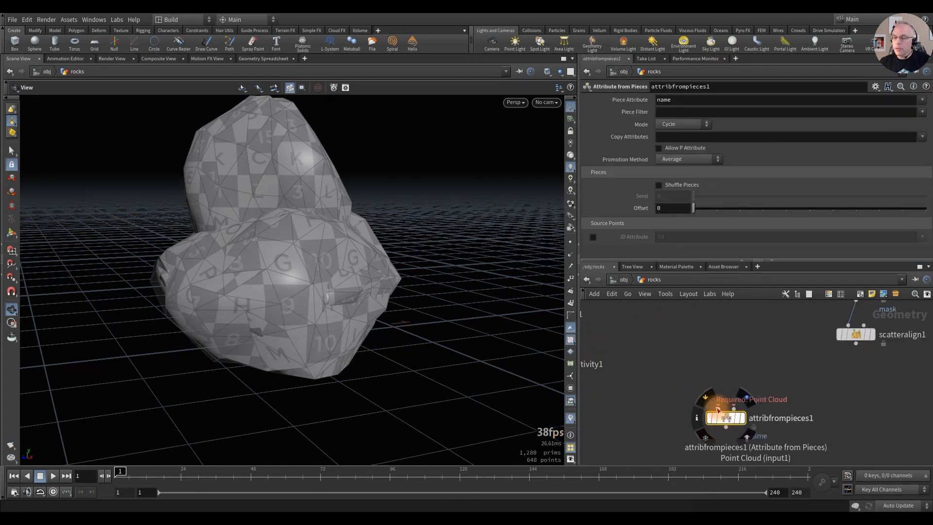
Step: Wire scatteralign1 as the point cloud and connectivity1 as the other input of attribfrompieces1, and display it with Piece Attribute set to piece
left_click_drag(855, 348, 707, 403)
middle_click_drag(666, 400, 726, 397)
left_click_drag(605, 379, 795, 405)
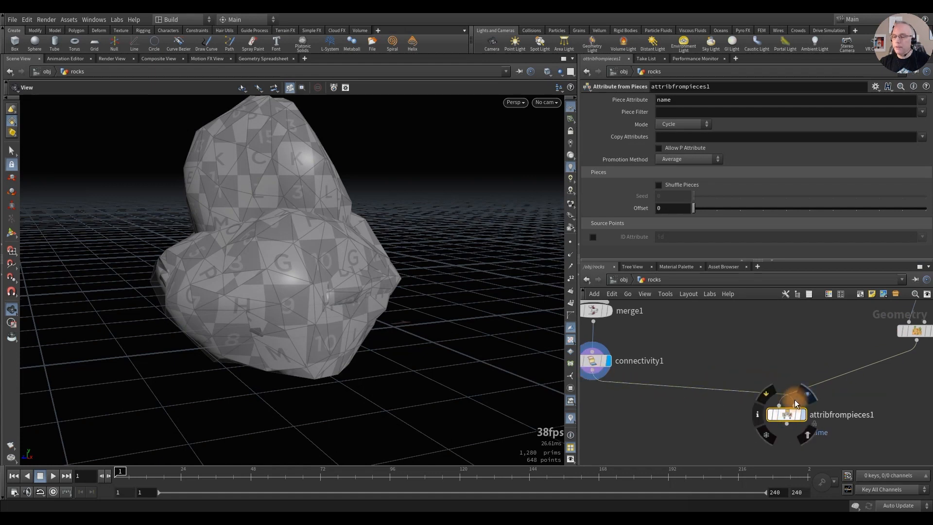
left_click(802, 414)
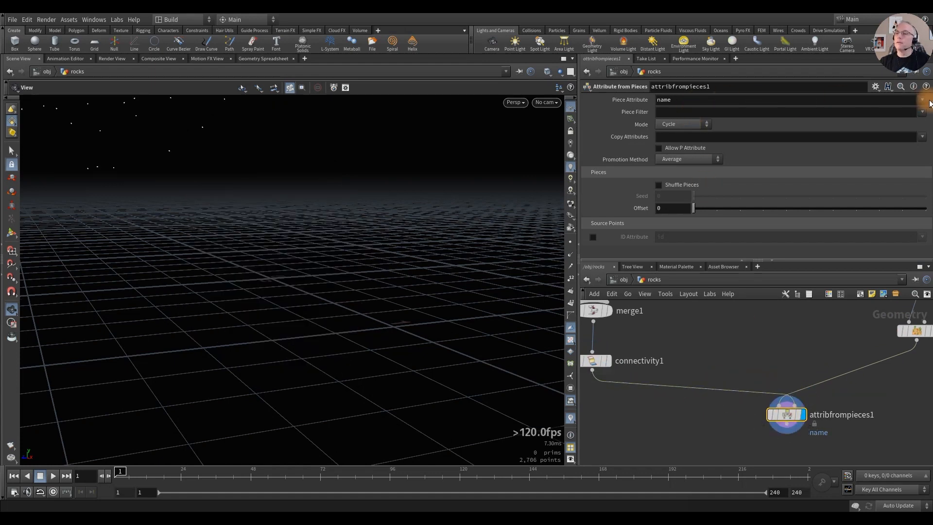
left_click(916, 111)
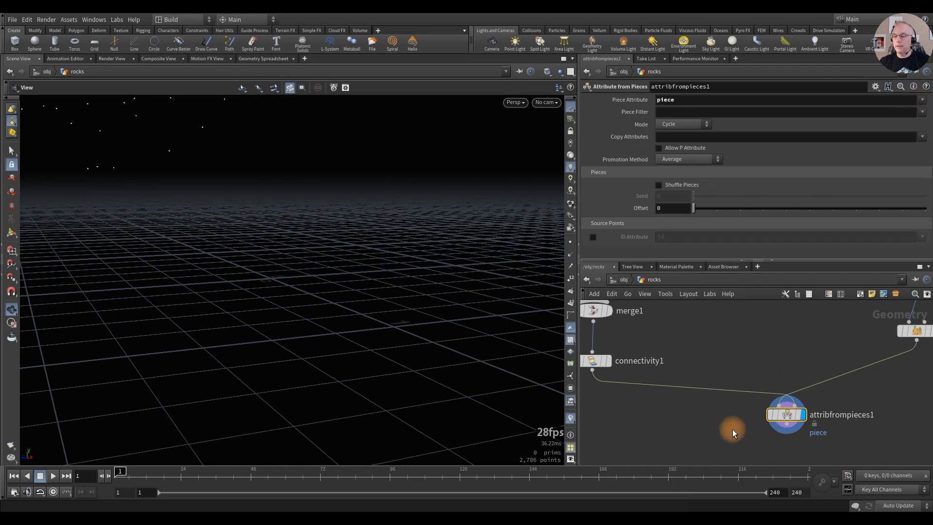
Step: Add a Copy to Points node below the connectivity1 and attribfrompieces1 nodes
middle_click_drag(729, 428, 751, 404)
key("Tab")
type("co")
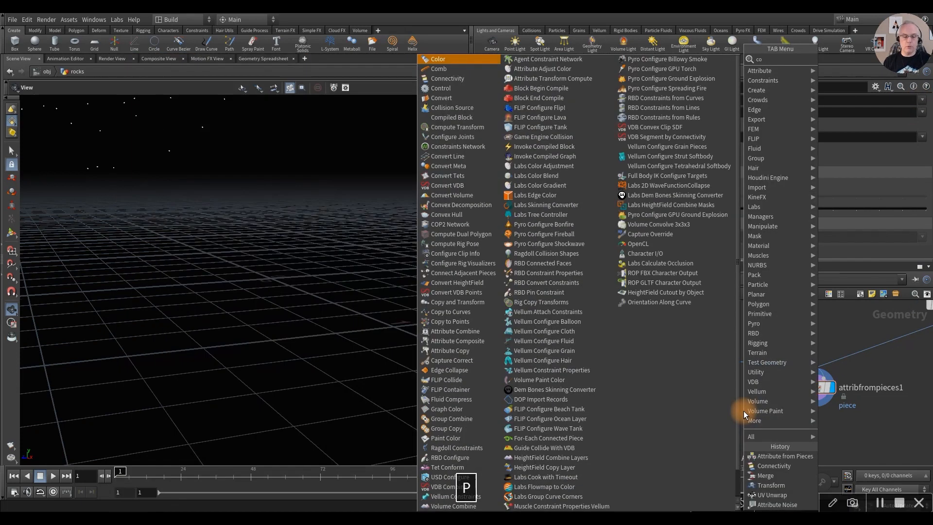
type("py point")
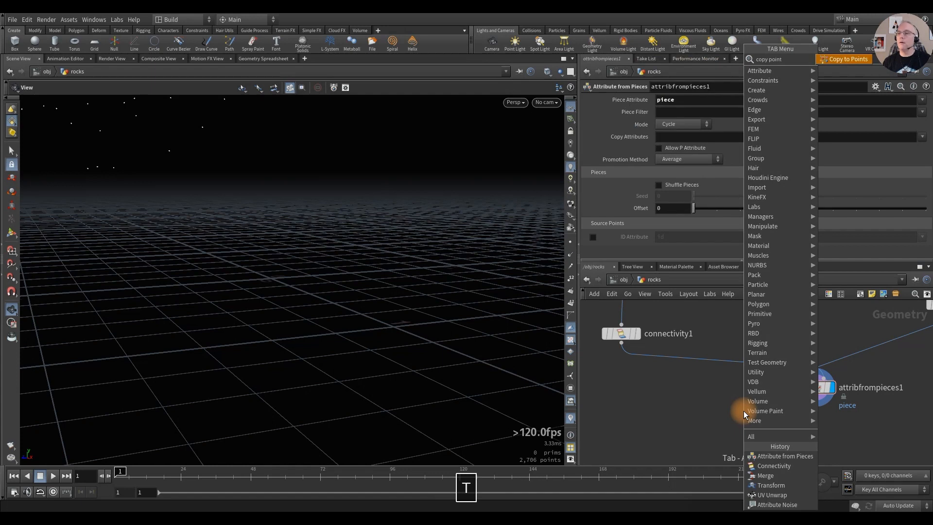
key("Return")
left_click(733, 421)
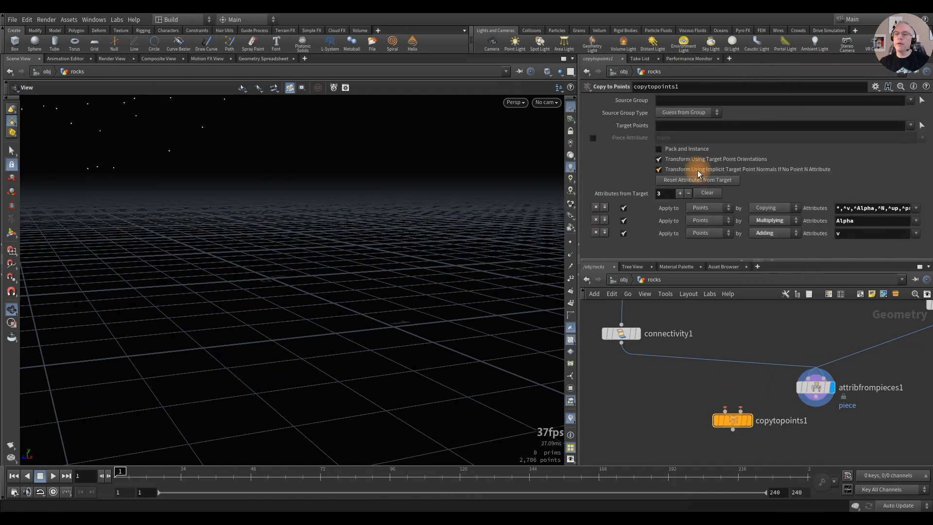
Step: Turn on Pack and Instance for copytopoints1 and enable its Piece Attribute with the value piece
left_click(659, 149)
left_click(592, 136)
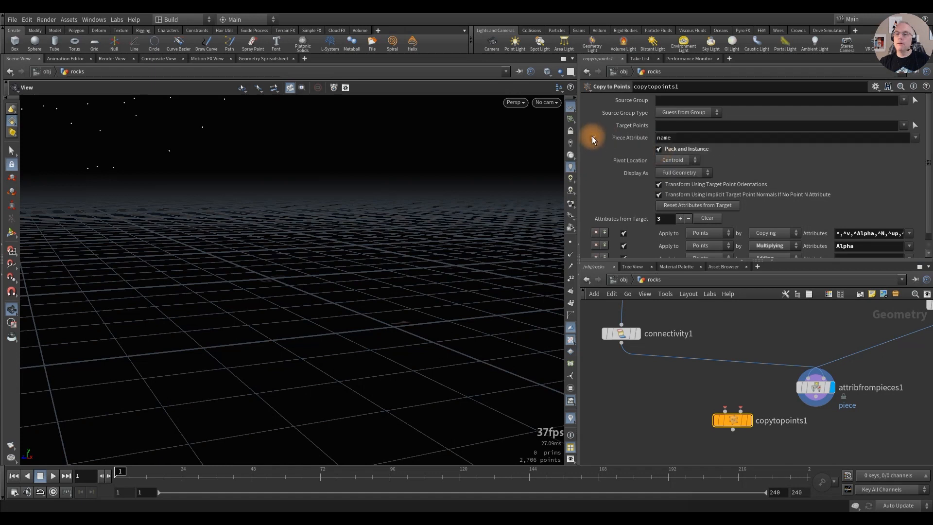
left_click(915, 137)
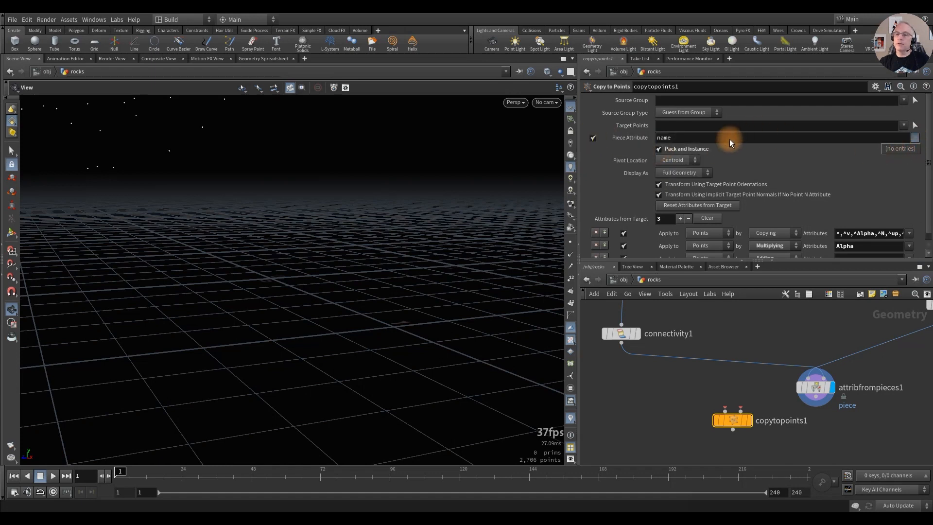
type("piece")
key("Return")
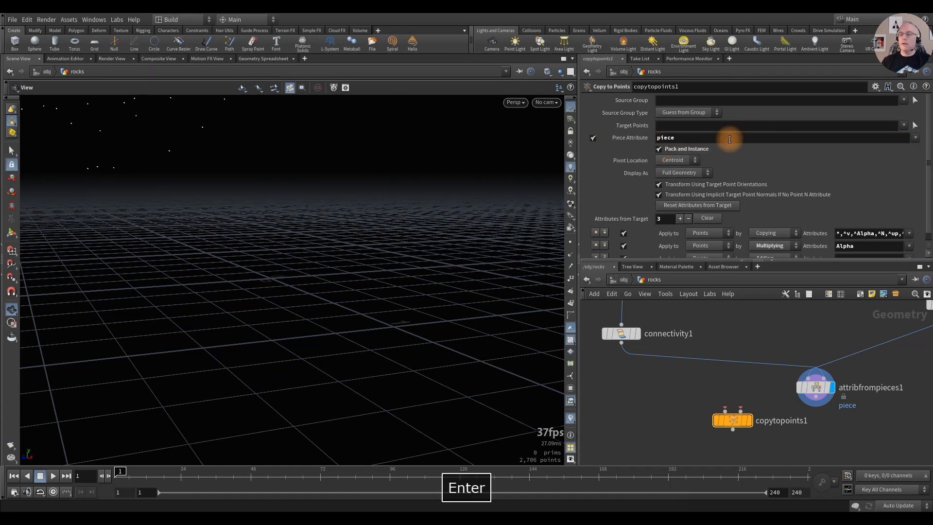
Step: Wire connectivity1 into the first input and attribfrompieces1 into the second input of copytopoints1, and display the copied rocks
left_click_drag(733, 427, 750, 444)
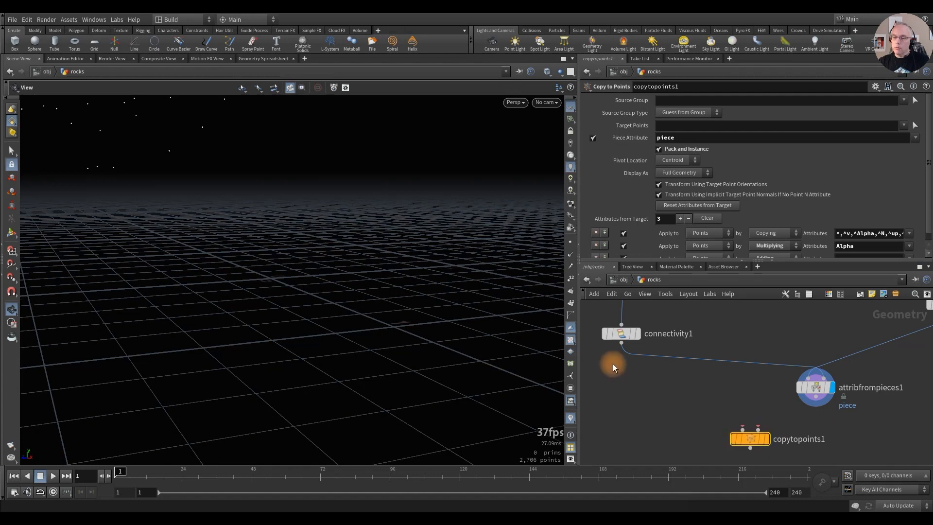
left_click_drag(621, 343, 732, 422)
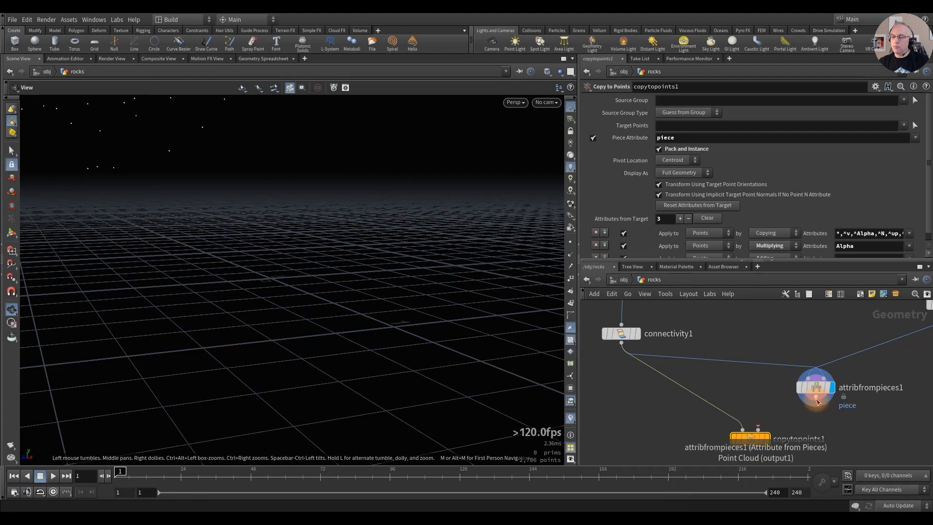
left_click_drag(817, 402, 740, 441)
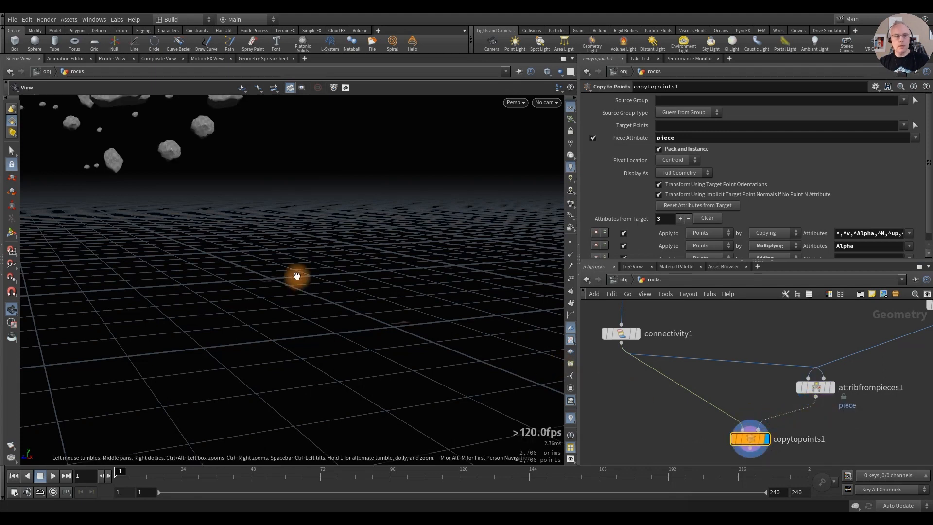
Step: Set the Max Random Cone Angle of scatteralign1 to about 19.4 to tilt the scattered rocks randomly
key("space+h")
mouse_move(304, 307)
left_mouse_down("alt")
mouse_move(329, 312)
mouse_move(336, 285)
mouse_move(322, 282)
mouse_move(382, 314)
mouse_move(314, 298)
left_mouse_up("alt")
middle_click_drag(315, 298, 300, 292, "alt")
right_click_drag(306, 300, 355, 304, "alt")
mouse_move(355, 305)
left_mouse_down("alt")
mouse_move(306, 305)
mouse_move(323, 276)
mouse_move(318, 295)
mouse_move(298, 298)
mouse_move(387, 304)
mouse_move(369, 306)
left_mouse_up("alt")
middle_click_drag(785, 328, 666, 402)
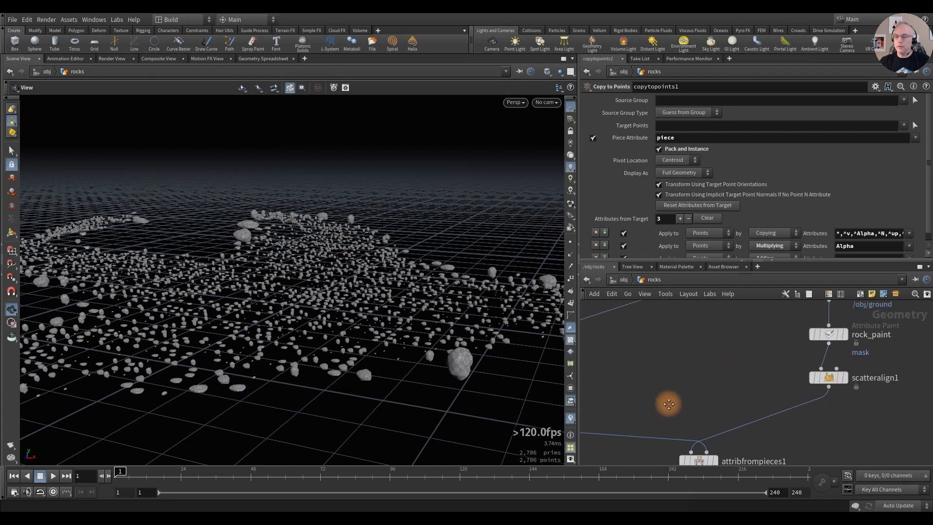
left_click(829, 382)
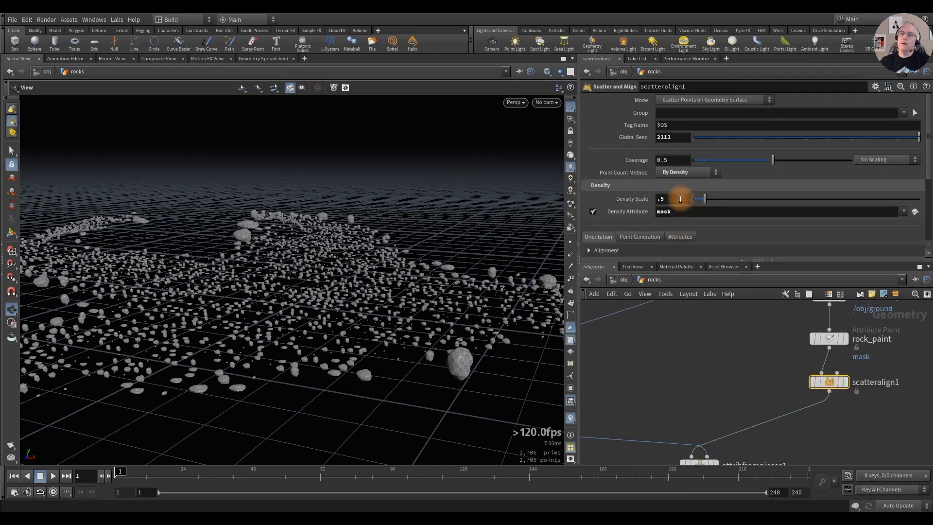
scroll(639, 198, "down", 5)
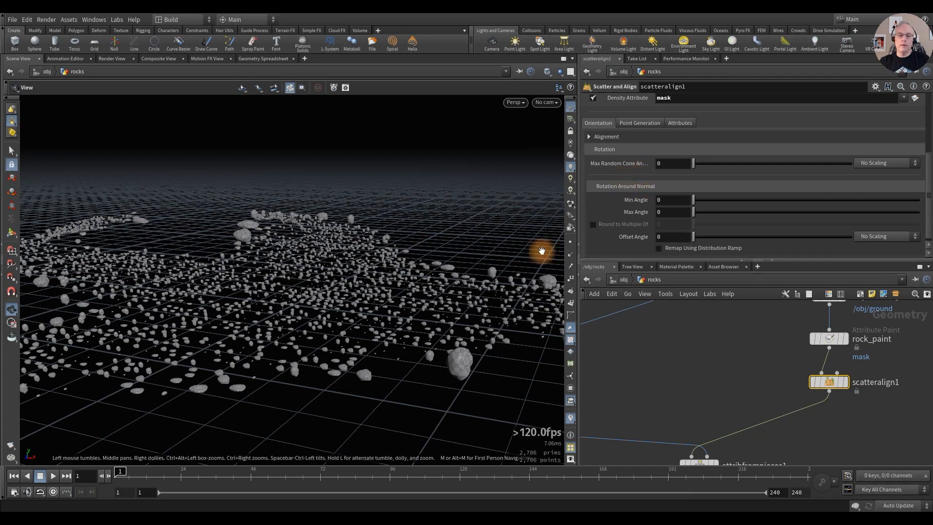
right_click_drag(327, 310, 340, 327, "alt")
left_click_drag(342, 328, 327, 321, "alt")
right_click_drag(327, 321, 364, 335, "alt")
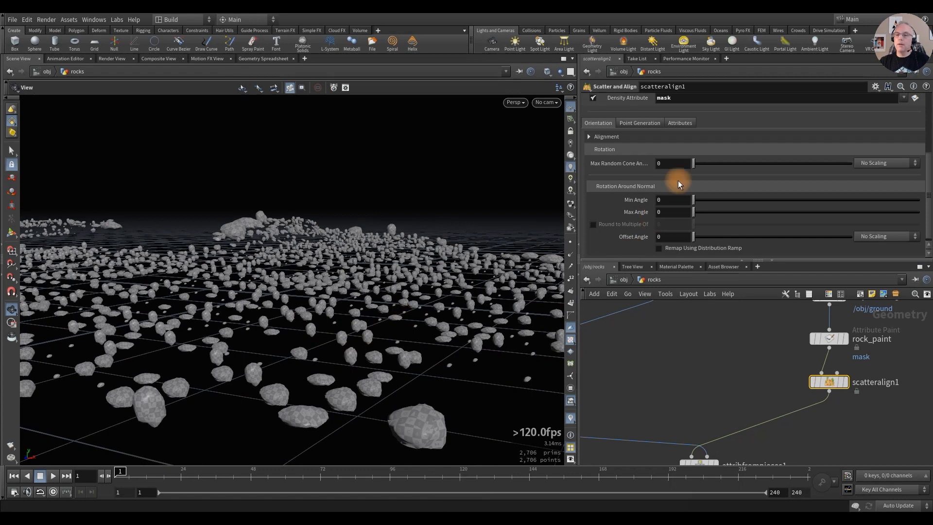
left_click_drag(693, 165, 710, 166)
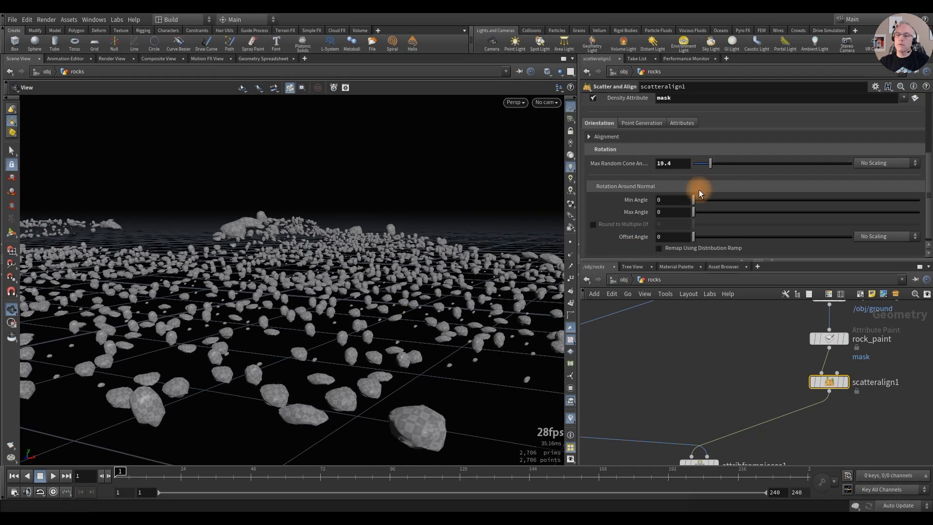
Step: Set scatteralign1's Rotation Around Normal to a Min Angle of -180 and a Max Angle of 180
type("-180")
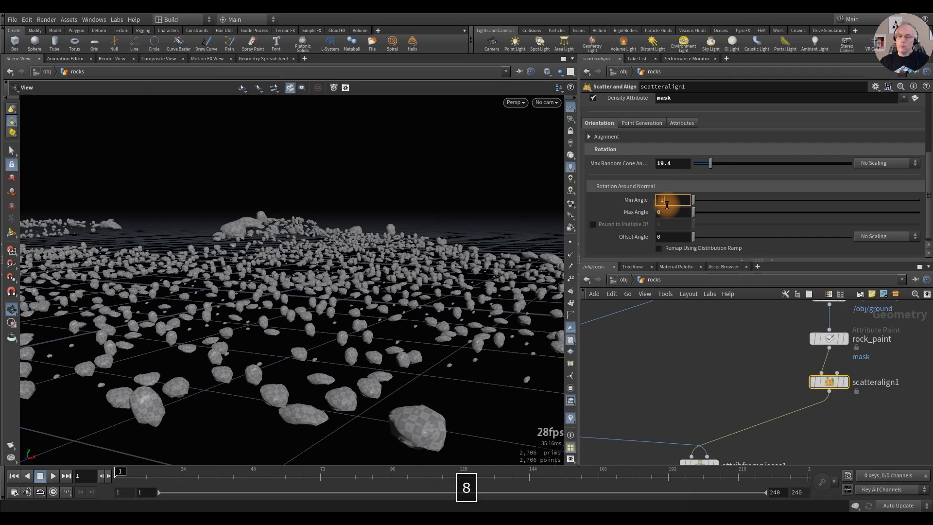
key("Tab")
type("180")
key("Return")
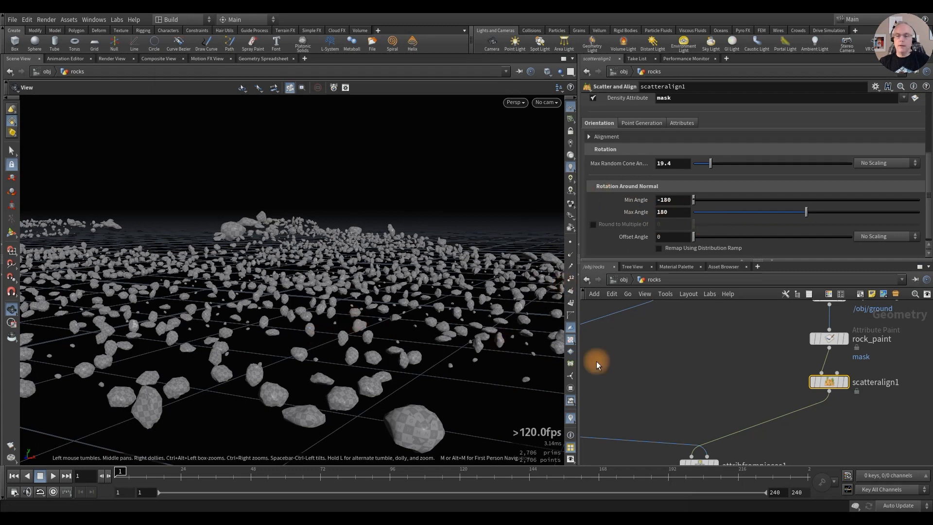
Step: Insert an Attribute Randomize node on the wire between attribfrompieces1 and copytopoints1
middle_click_drag(712, 364, 711, 343)
key("Tab")
type("rd")
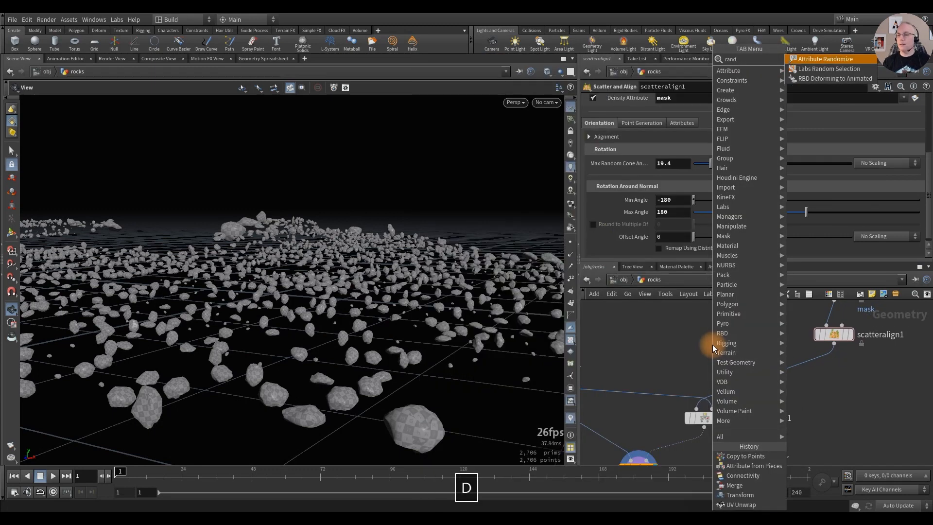
key("Return")
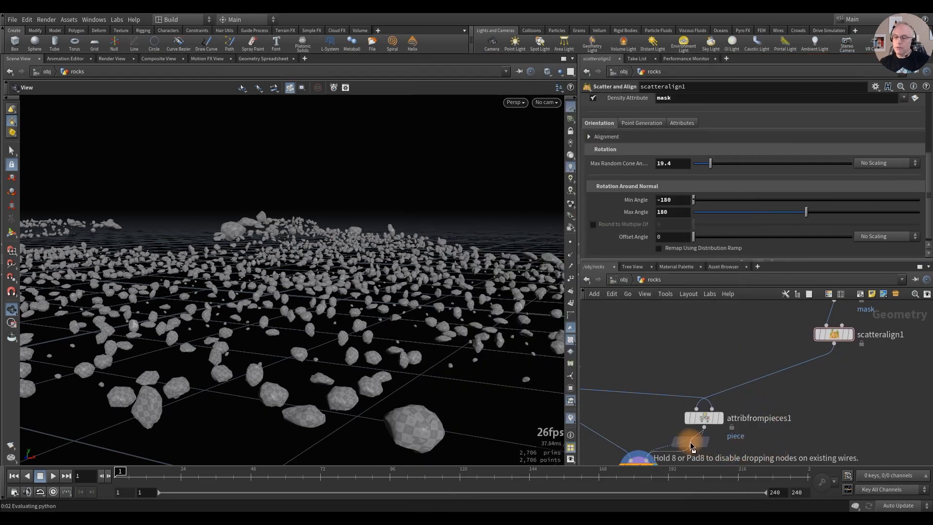
left_click(690, 454)
middle_click_drag(794, 400, 807, 381)
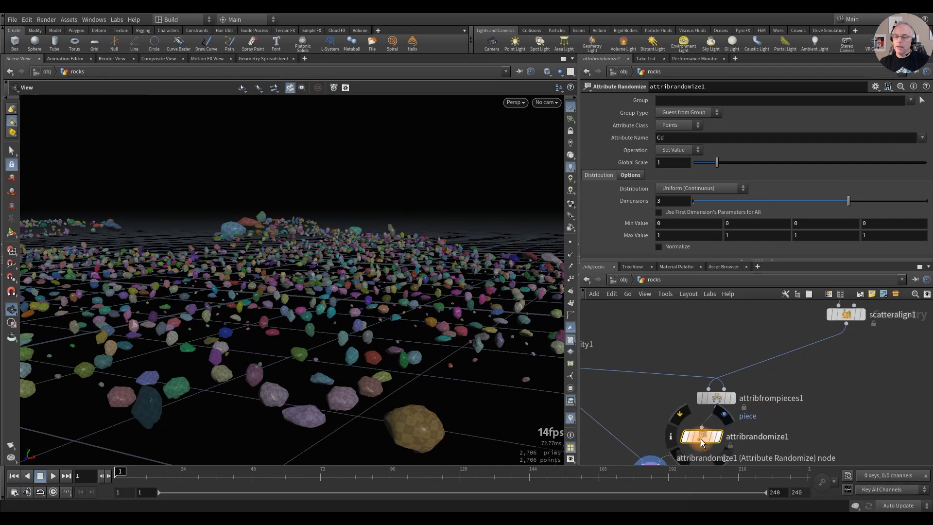
Step: Make attribrandomize1 randomize pscale, with the first Min Value set to .1 and the first Max Value to .5
left_click(920, 138)
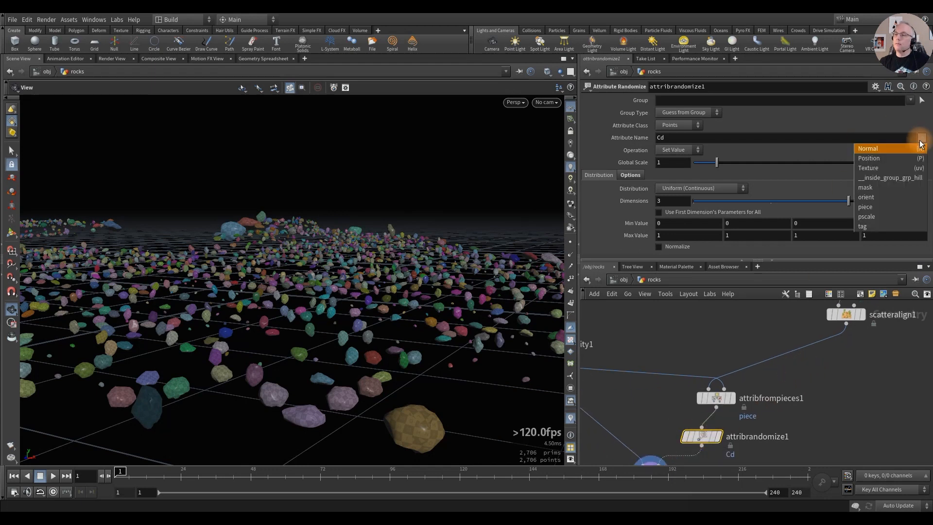
left_click(866, 218)
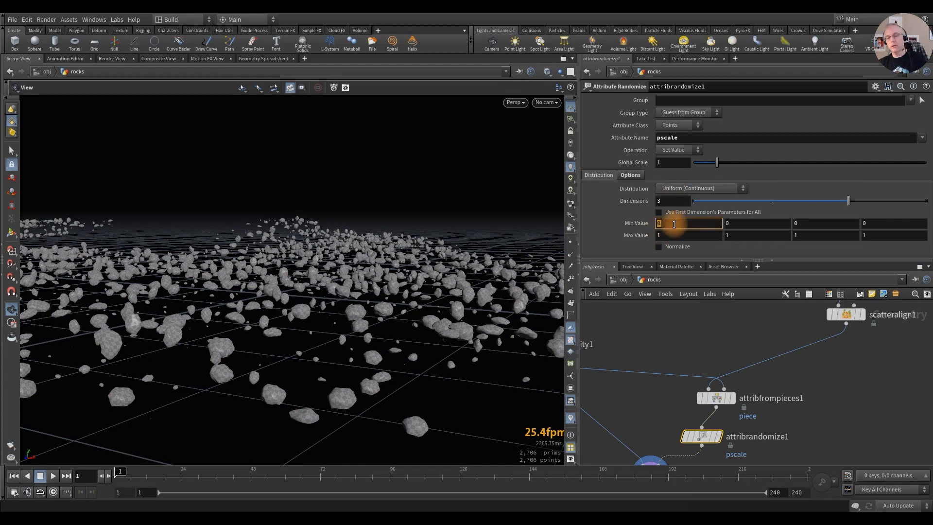
type(".1")
key("Return")
left_click(670, 237)
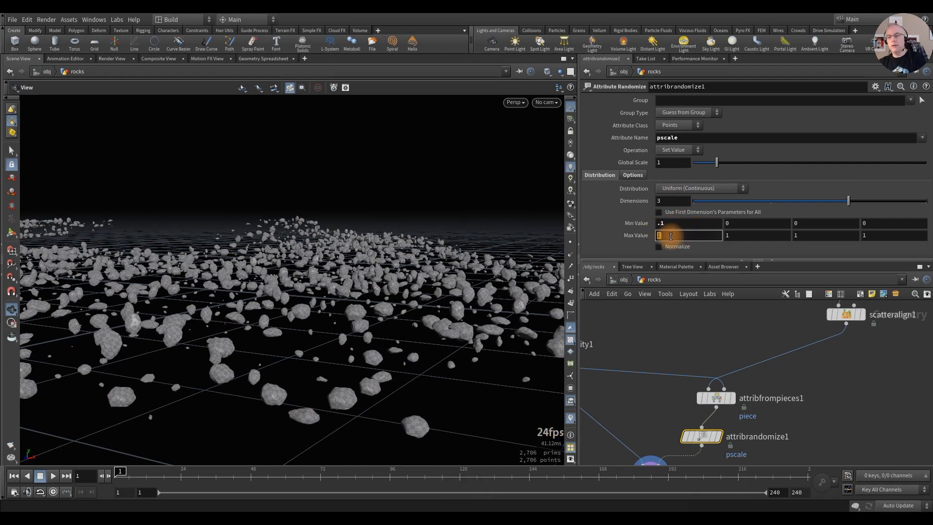
type(".")
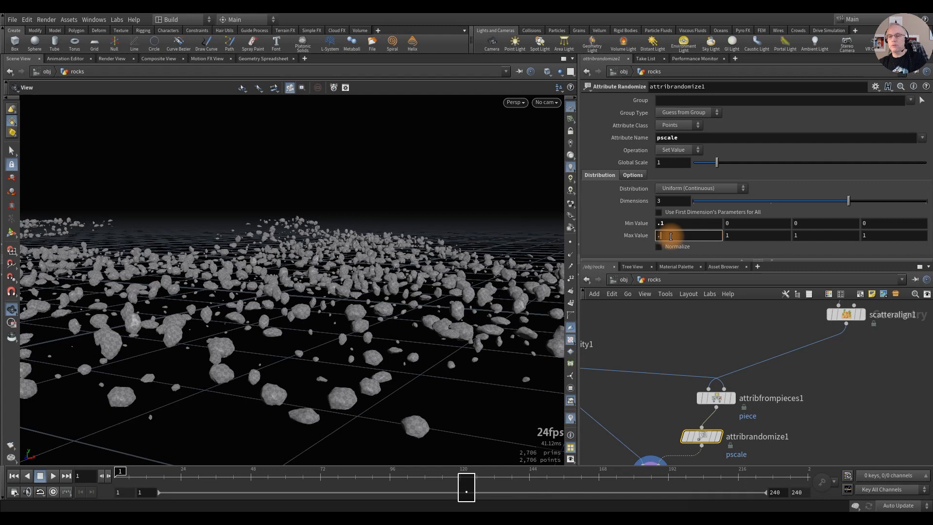
type("5")
key("Return")
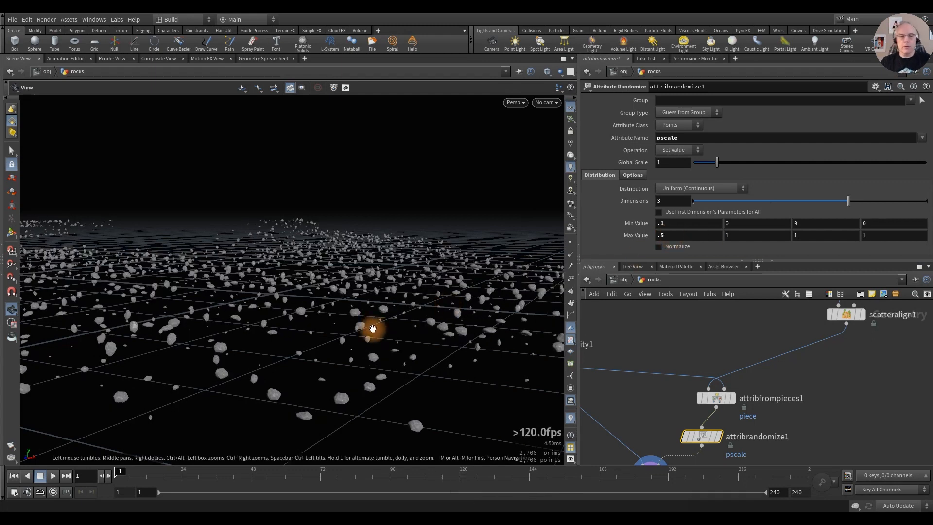
Step: Show all scene objects in the viewport together with the rocks
left_click_drag(312, 298, 504, 110, "alt")
left_click(560, 72)
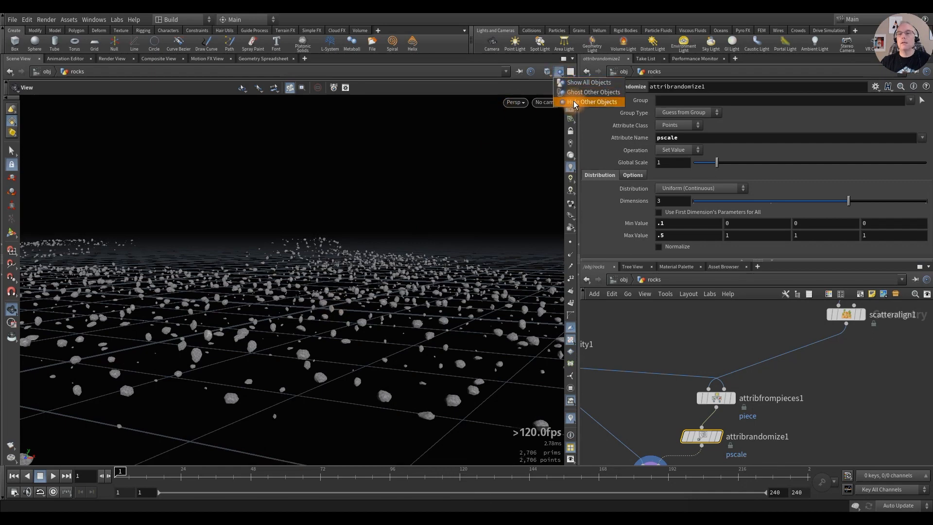
left_click(589, 82)
Step: Set the first Min Value of the pscale randomization to .05
left_click_drag(329, 315, 566, 264, "alt")
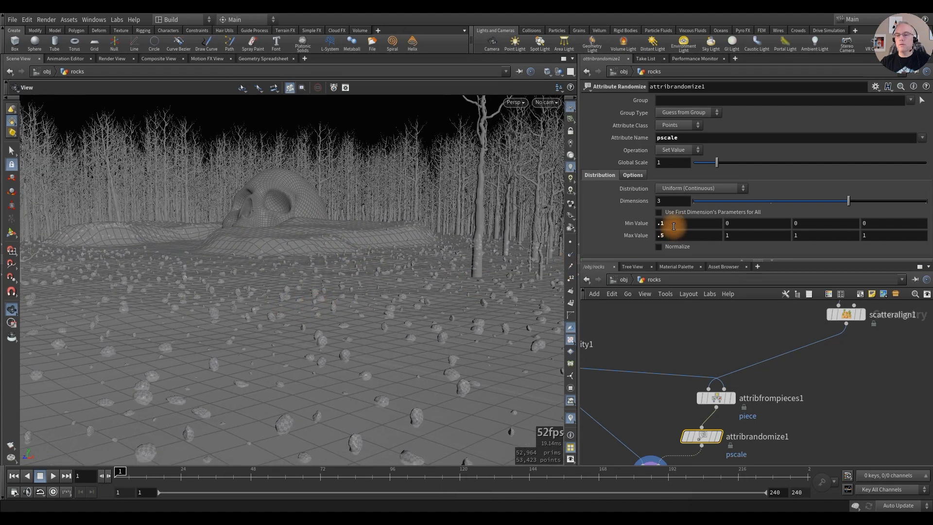
key("Return")
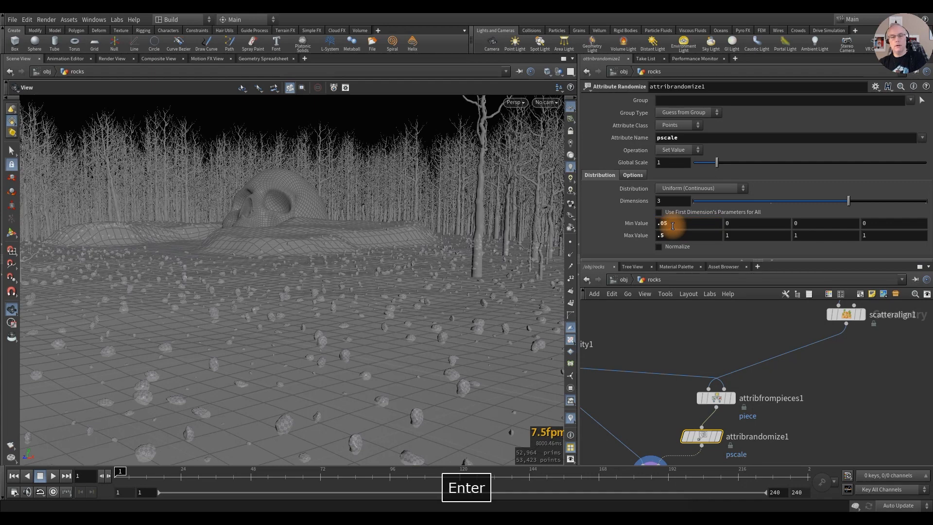
Step: Set the Density Scale of scatteralign1 to 1 and check the rock coverage around the skull
left_click_drag(337, 319, 356, 314, "alt")
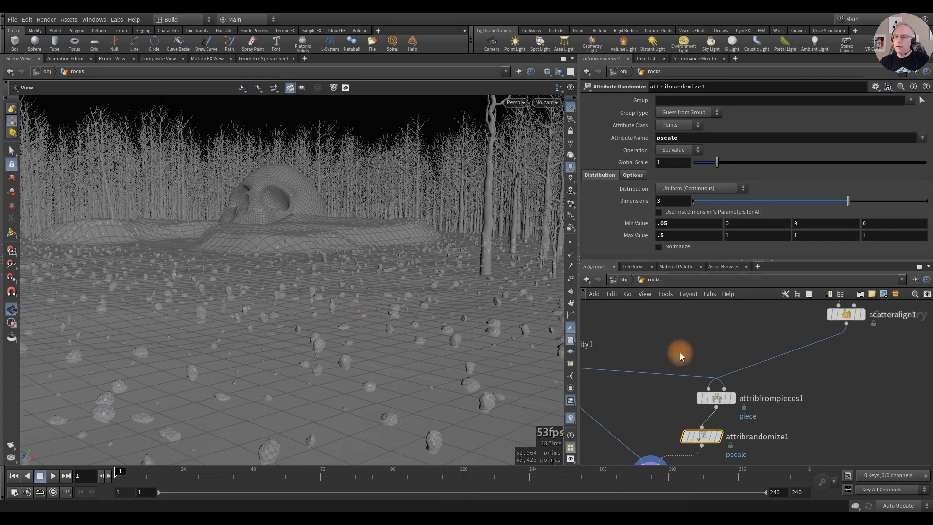
middle_click_drag(680, 352, 671, 368)
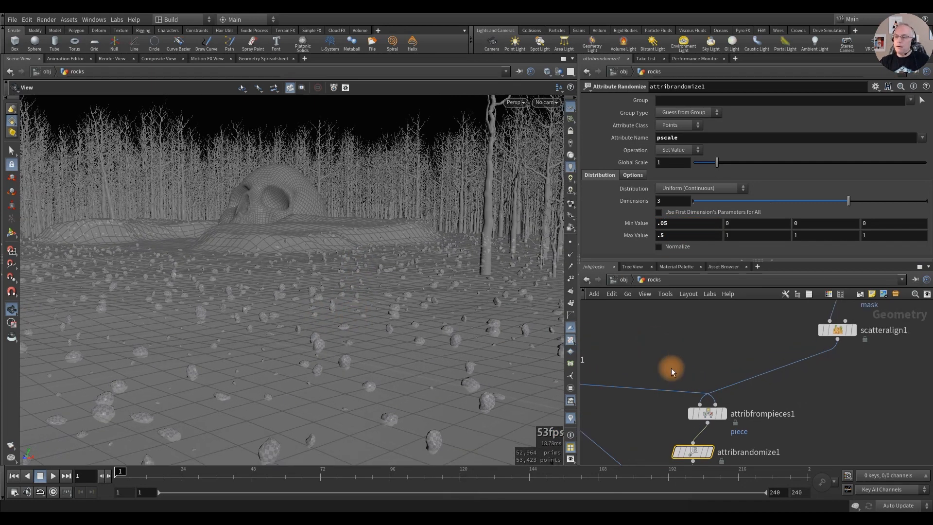
left_click(839, 331)
scroll(656, 172, "up", 5)
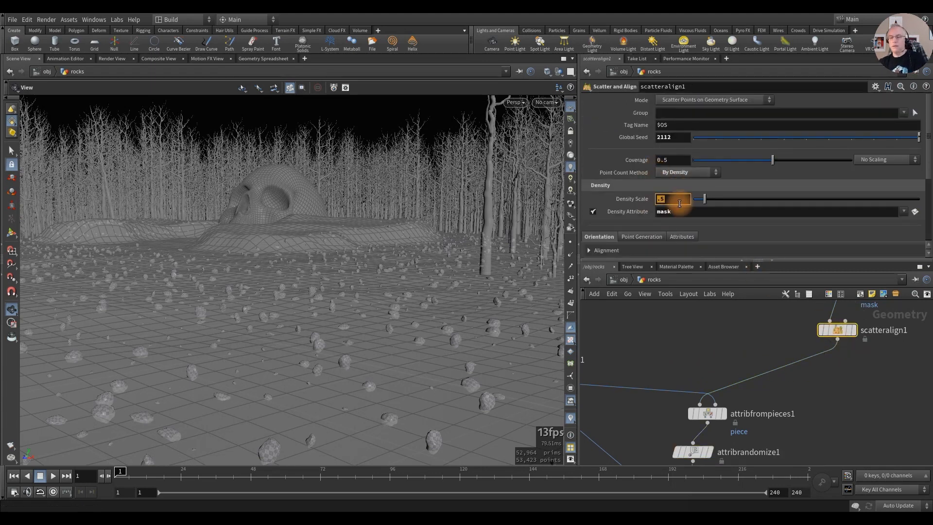
type("1")
key("Return")
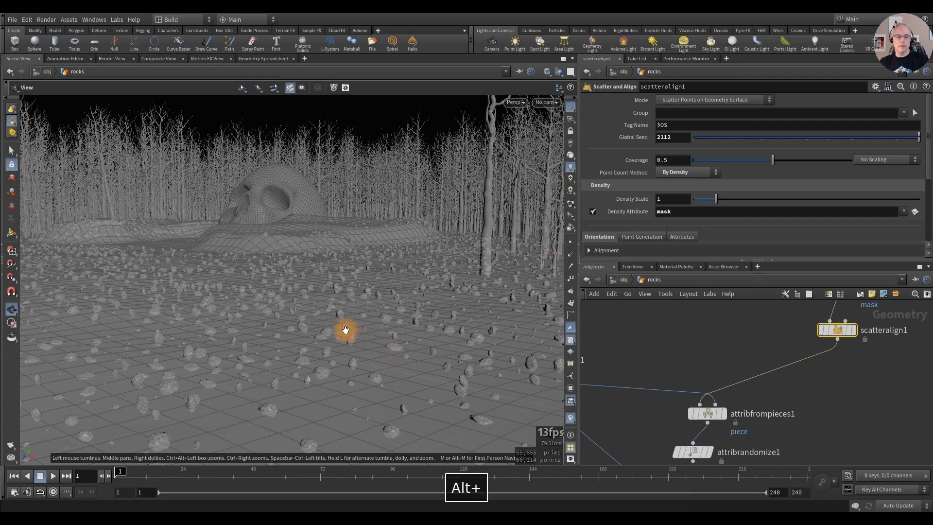
mouse_move(346, 329)
left_mouse_down("alt")
mouse_move(329, 322)
mouse_move(345, 322)
left_mouse_up("alt")
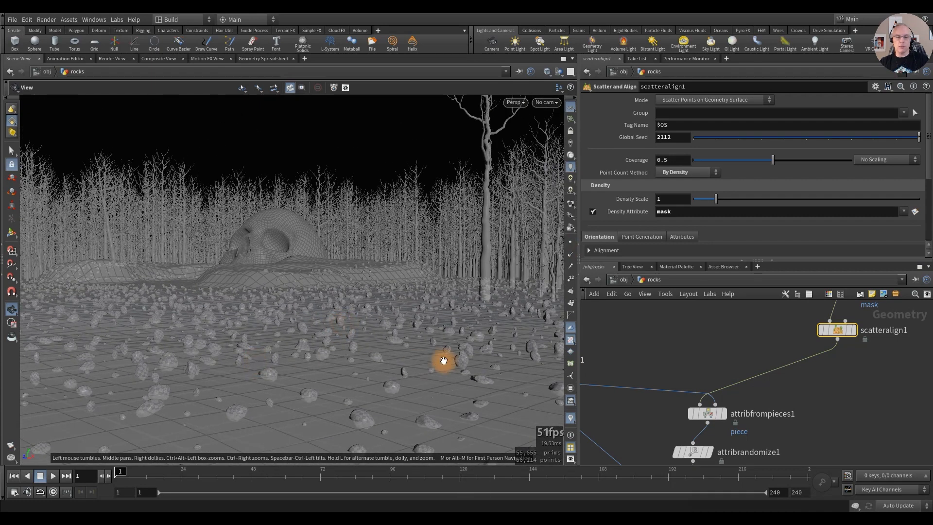
Step: Set the Density Scale of scatteralign1 to .75
scroll(710, 385, "down", 5)
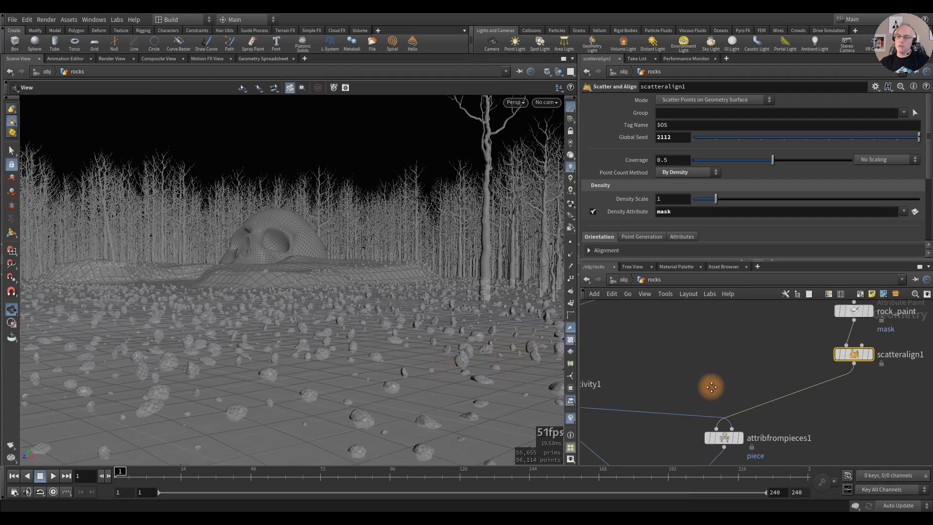
middle_click_drag(673, 318, 698, 389)
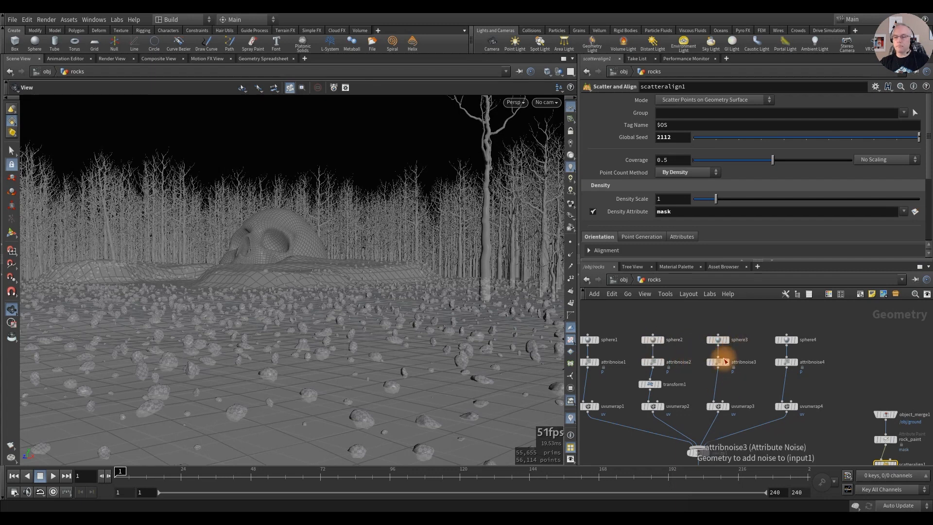
middle_click_drag(676, 323, 671, 323)
middle_click_drag(818, 456, 714, 377)
scroll(721, 389, "up", 2)
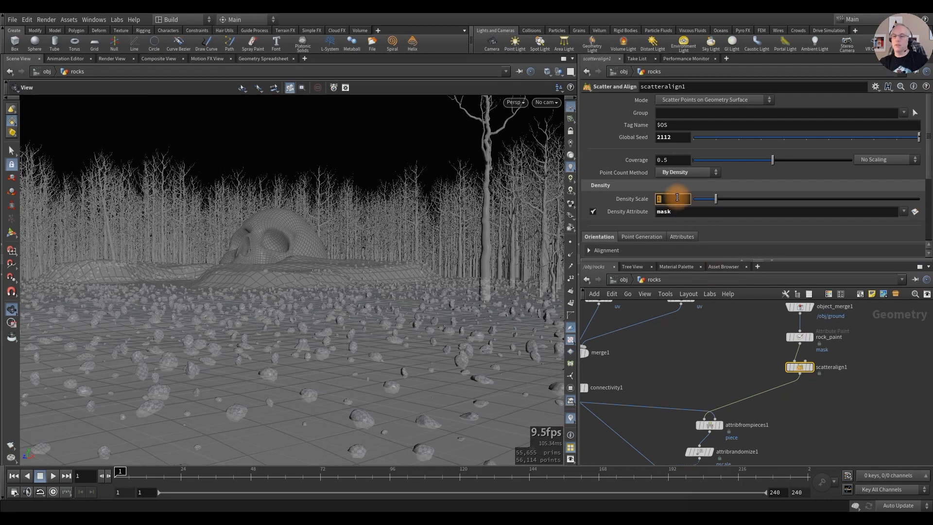
type(".75")
key("Return")
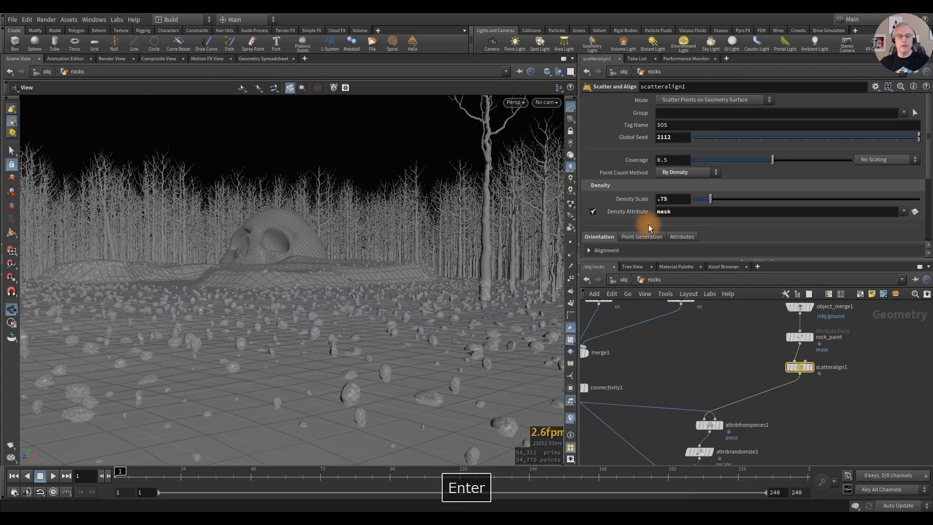
Step: Set the first Max Value of the pscale randomization in attribrandomize1 to .4
scroll(642, 198, "down", 4)
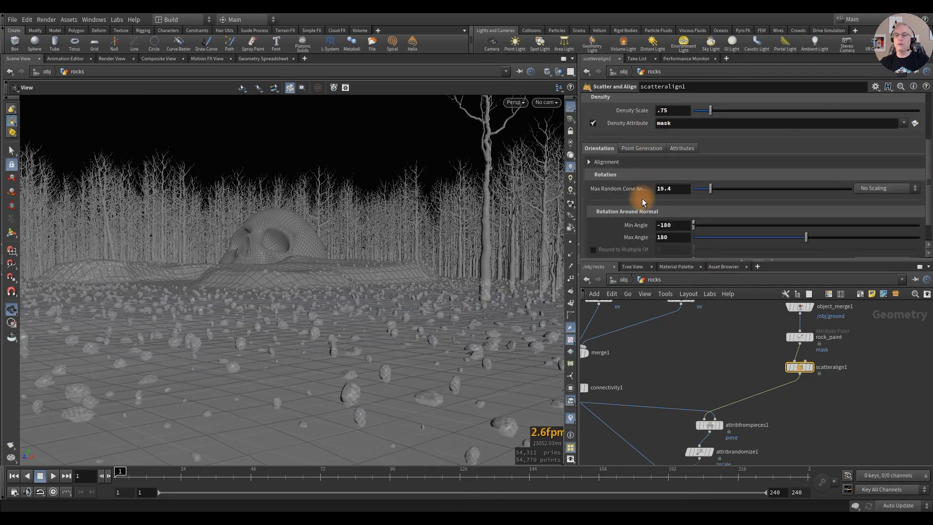
scroll(643, 198, "down", 2)
middle_click_drag(679, 366, 683, 324)
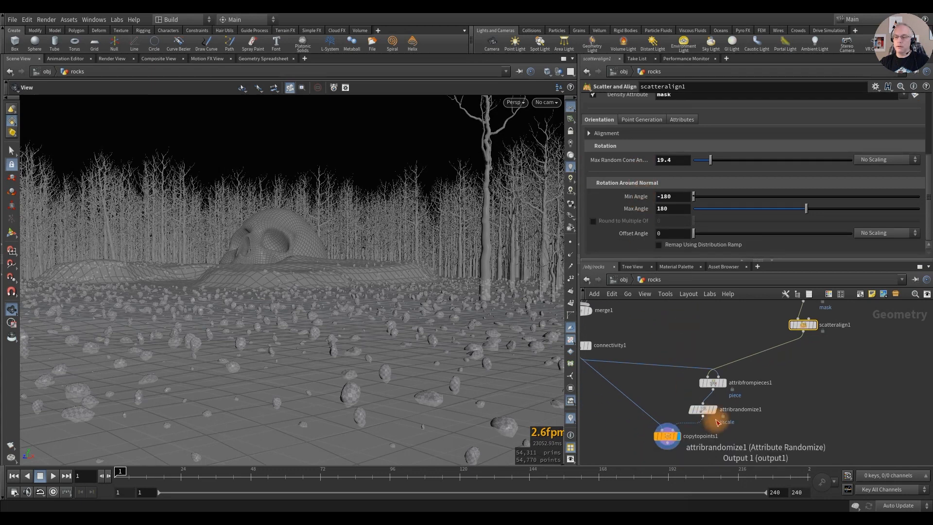
left_click(702, 409)
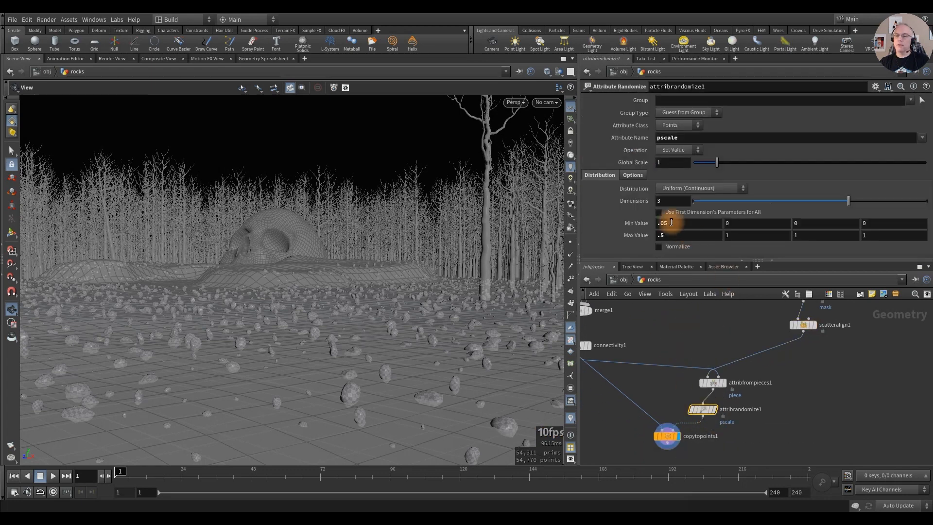
left_click(678, 236)
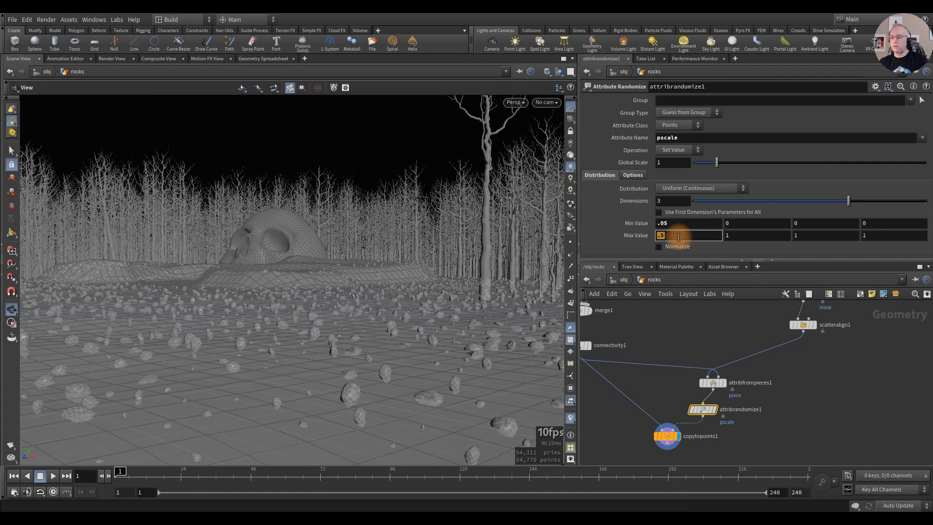
type("3")
key("Return")
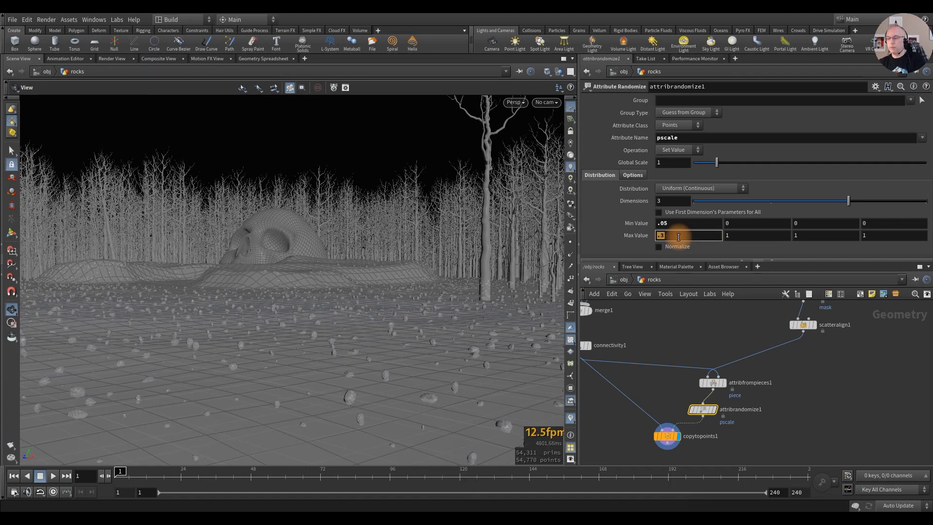
type(".4")
key("Return")
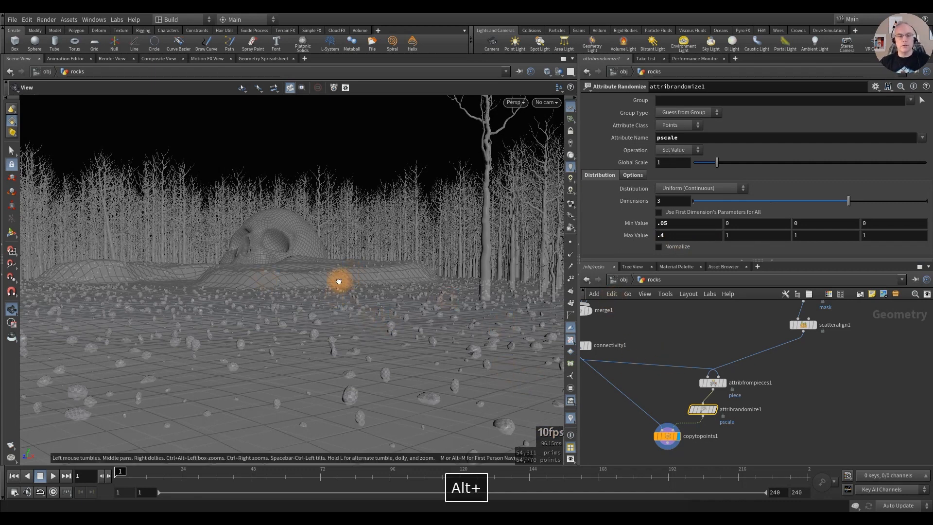
left_click_drag(339, 279, 377, 287, "alt")
Step: Append a Null node to the output of copytopoints1
middle_click_drag(644, 401, 657, 366)
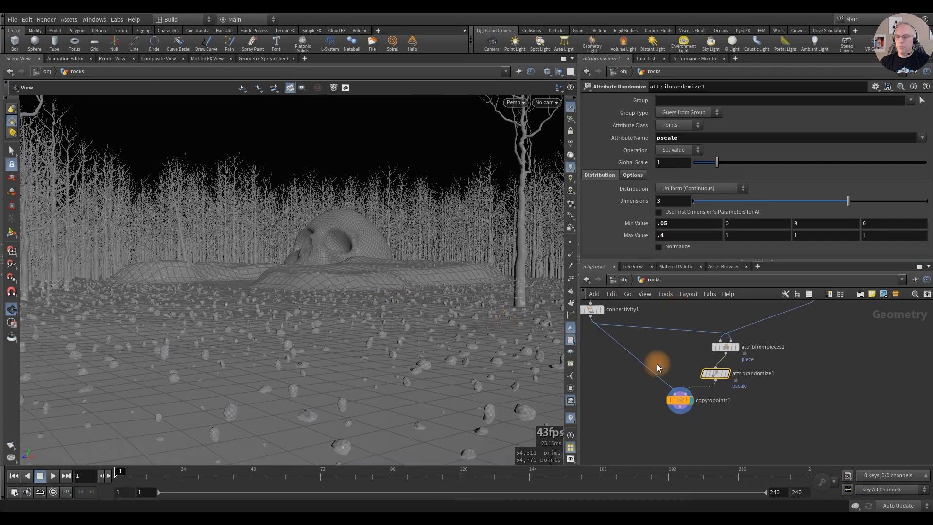
left_click_drag(680, 407, 694, 442)
key("Tab")
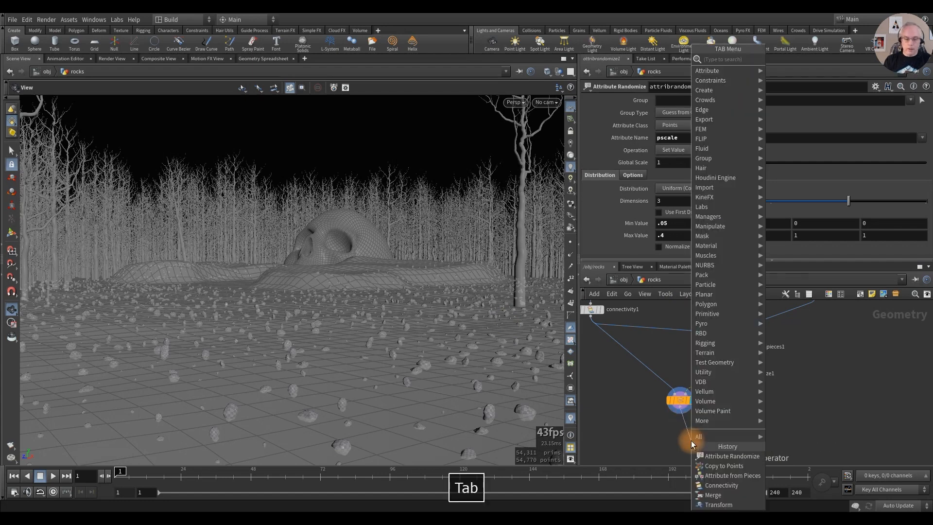
type("null")
key("Return")
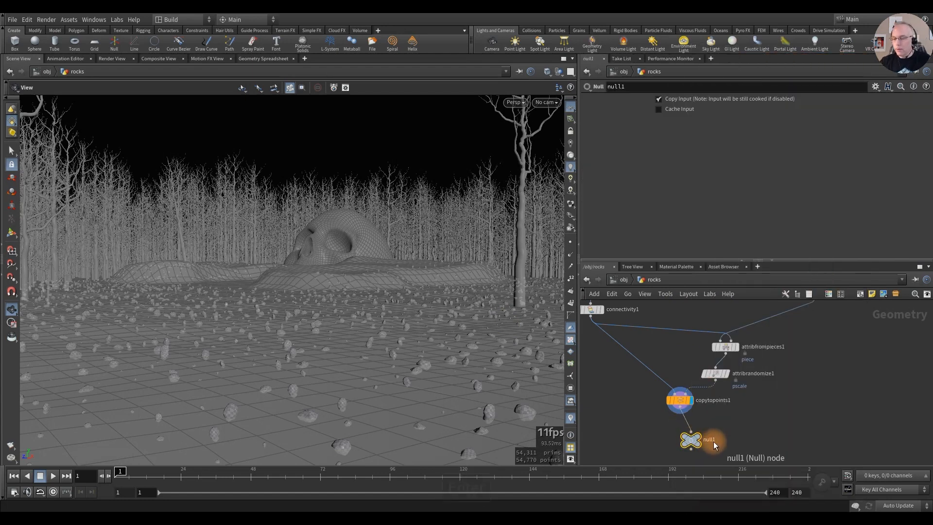
Step: Rename the Null as OUT_Rocks, make it the displayed node, and align it directly below copytopoints1
double_click(712, 440)
type("OUT_Rocks")
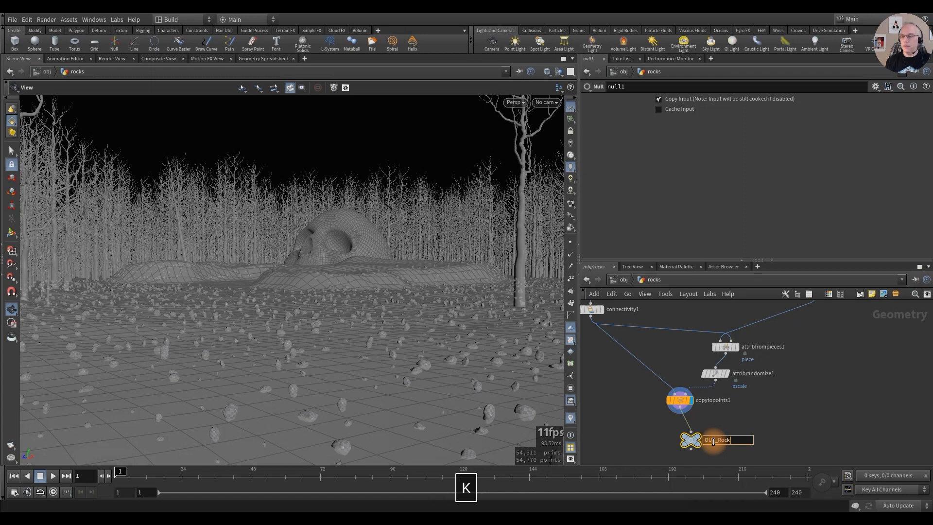
key("Return")
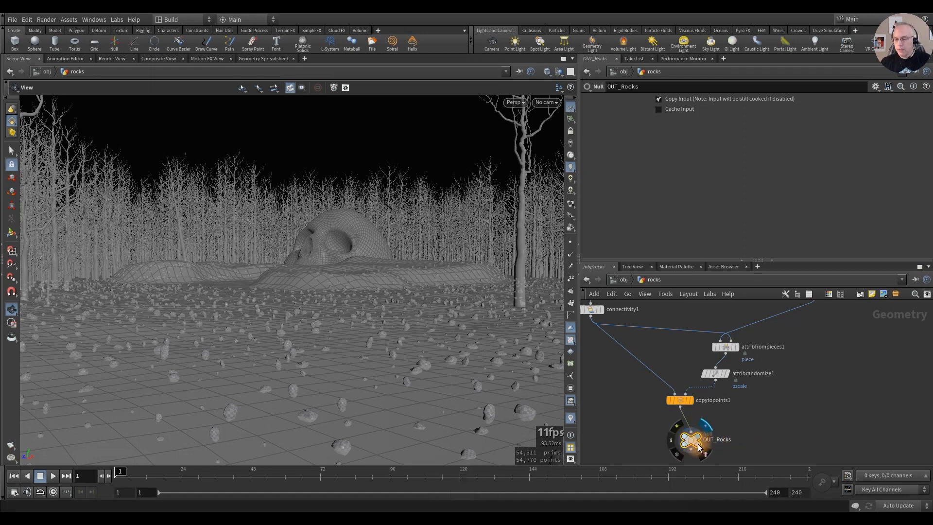
left_click_drag(693, 439, 680, 434)
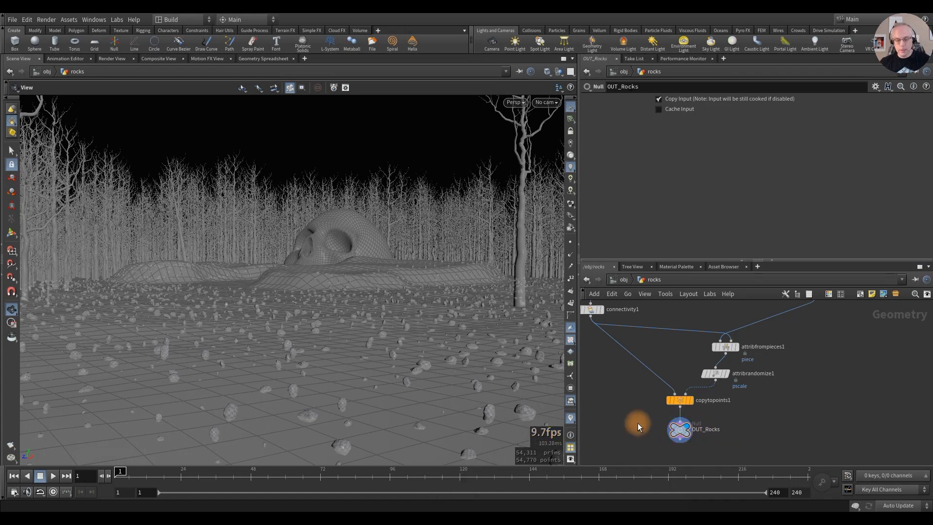
Step: Automatically lay out the nodes of the rocks network and return to the object level
key("l")
key("h")
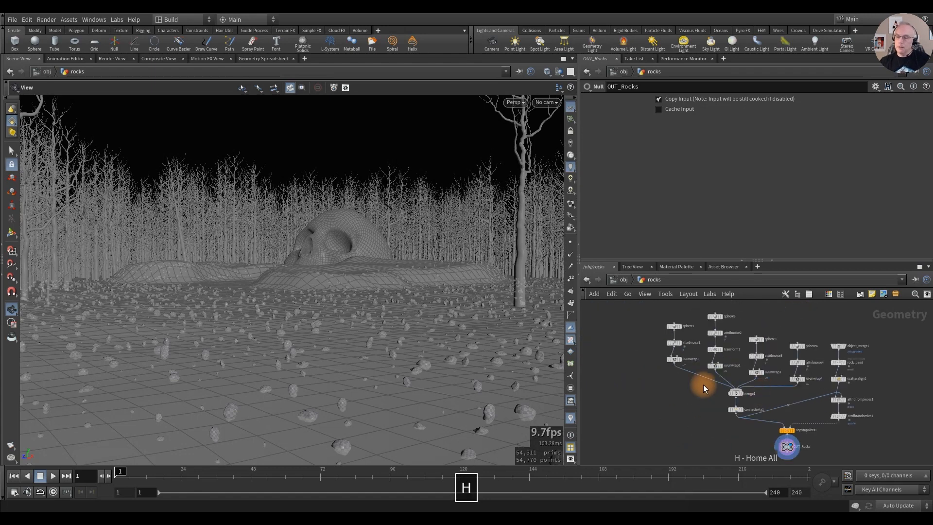
middle_click_drag(675, 390, 646, 397)
key("u")
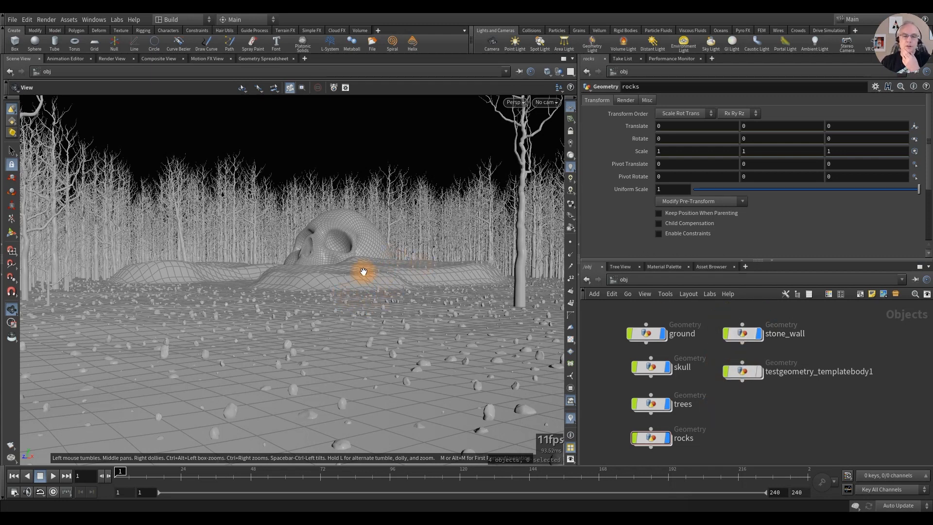
Step: Display testgeometry_templatebody1 and examine its scale and location in the scene from the perspective and top views
mouse_move(358, 288)
left_mouse_down()
mouse_move(363, 302)
mouse_move(360, 287)
left_mouse_up()
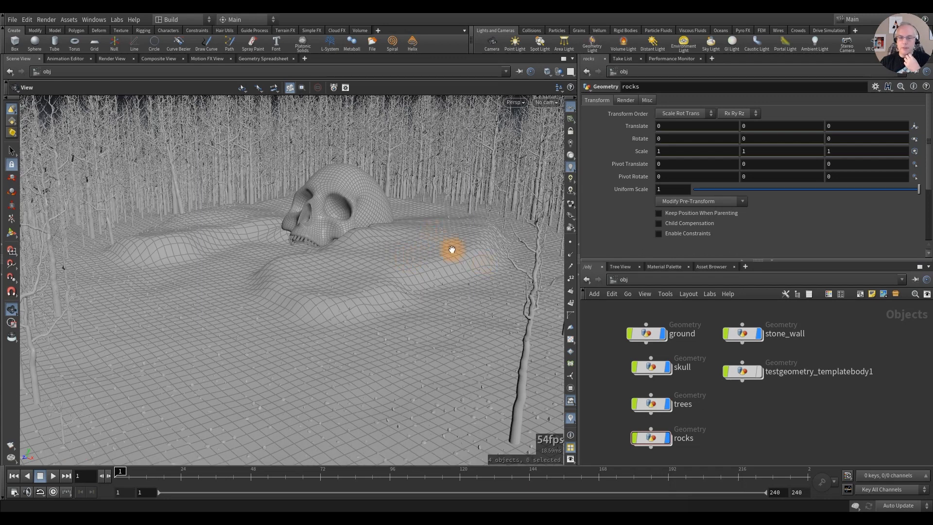
mouse_move(413, 253)
left_mouse_down()
mouse_move(402, 235)
mouse_move(410, 236)
left_mouse_up()
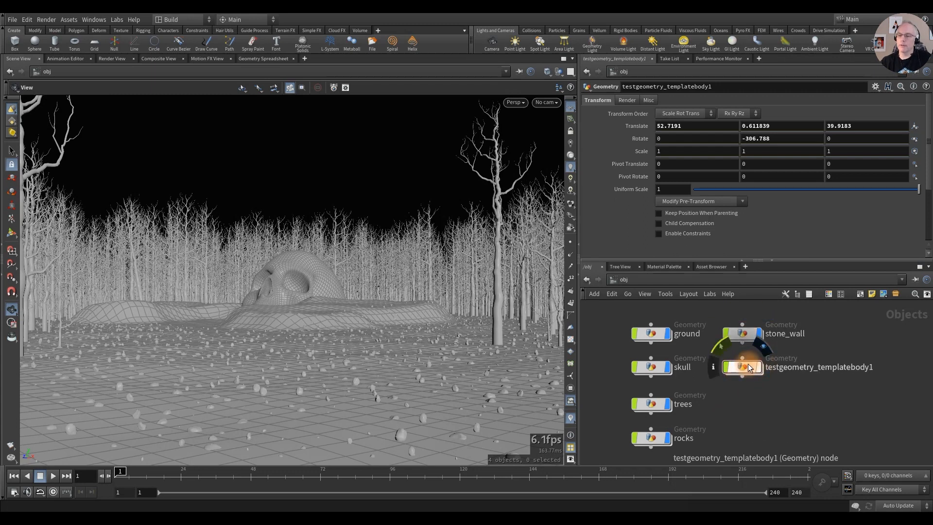
left_click(763, 350)
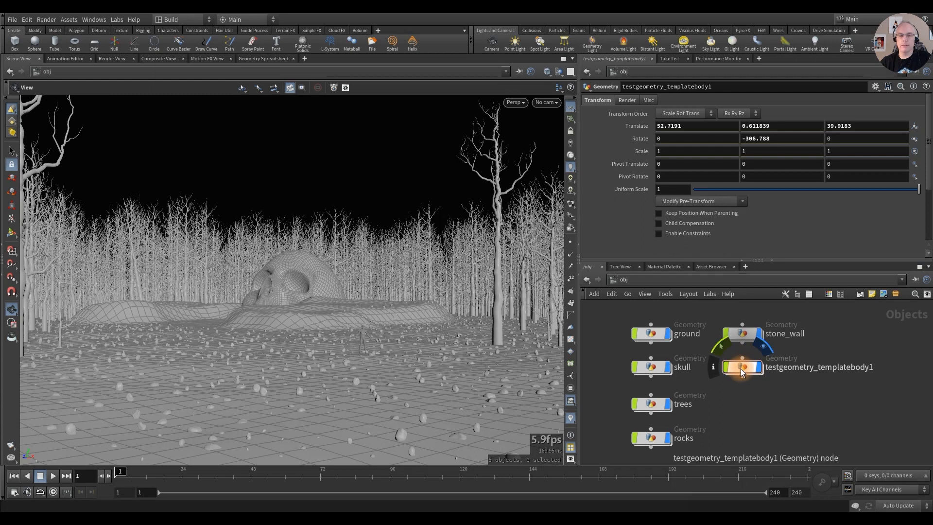
left_click(740, 368)
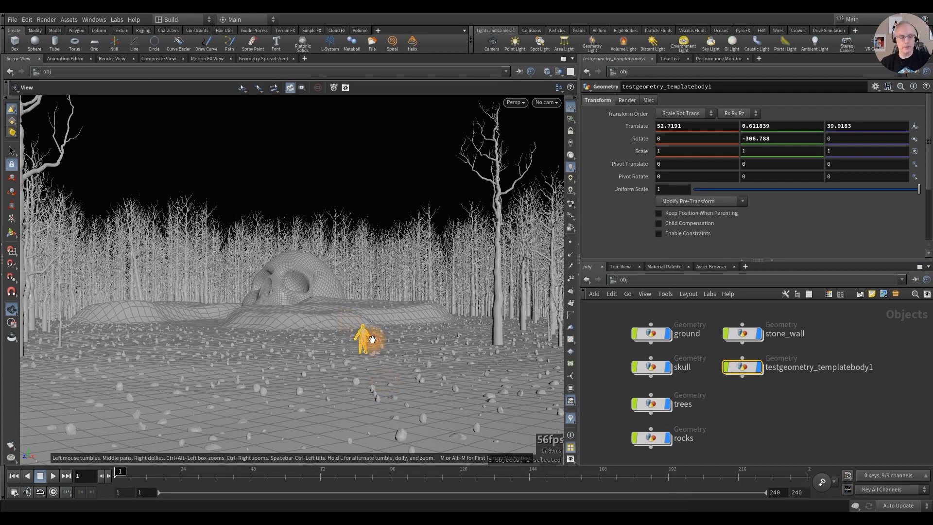
key("space+2")
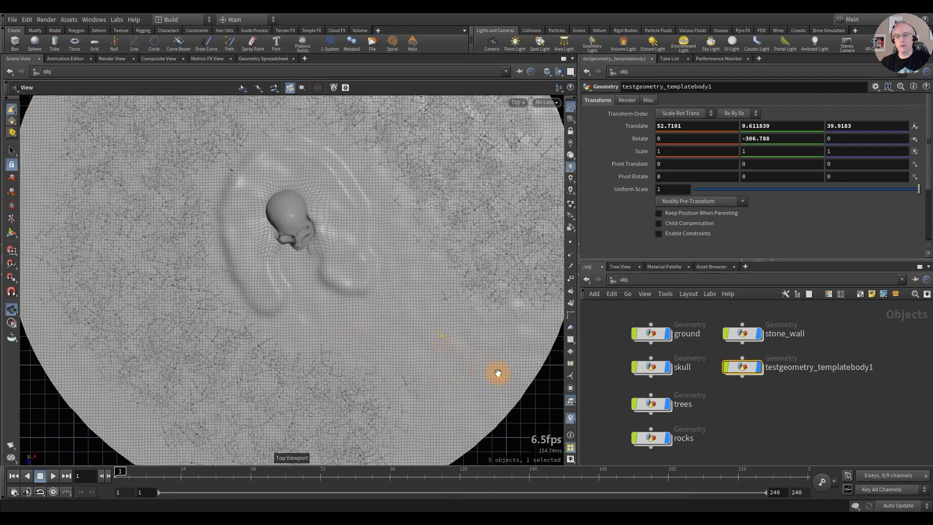
key("space")
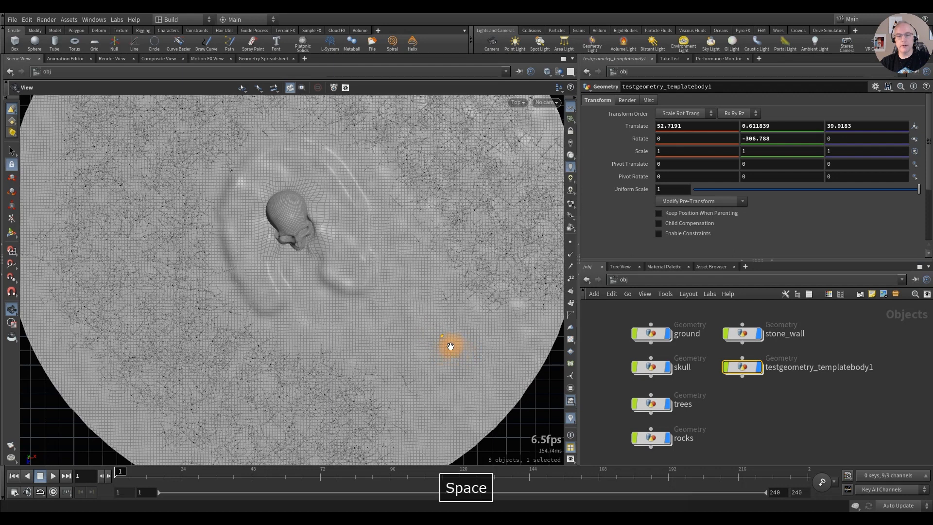
key("space+1")
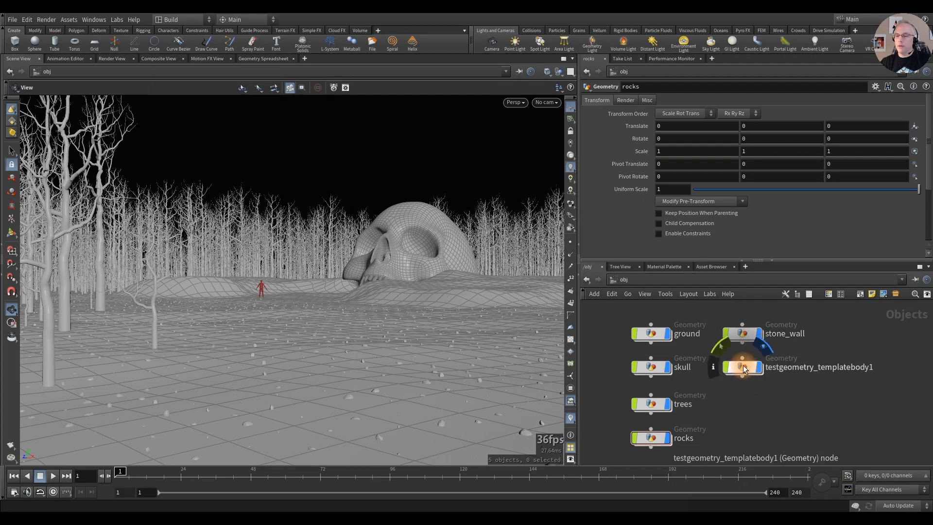
Step: Hide testgeometry_templatebody1, trees and rocks in the viewport
left_click(763, 352)
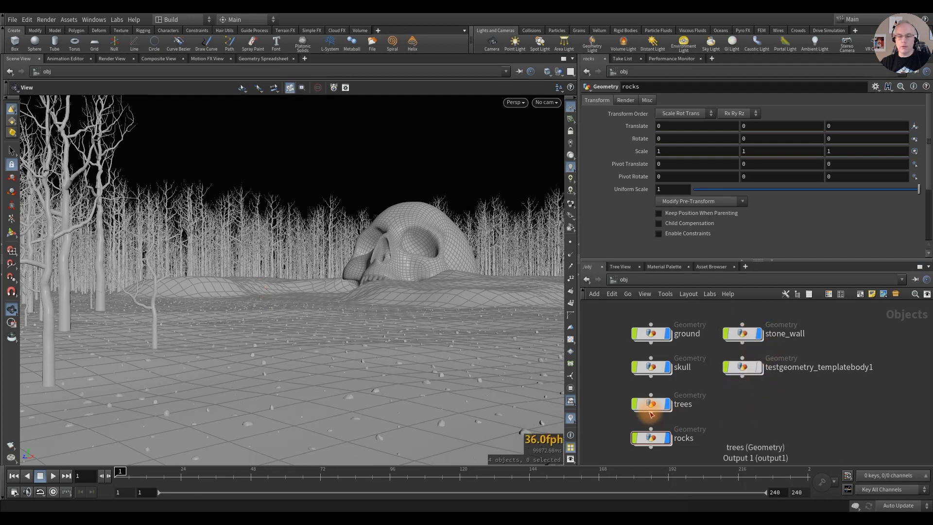
mouse_move(649, 408)
left_click(619, 389)
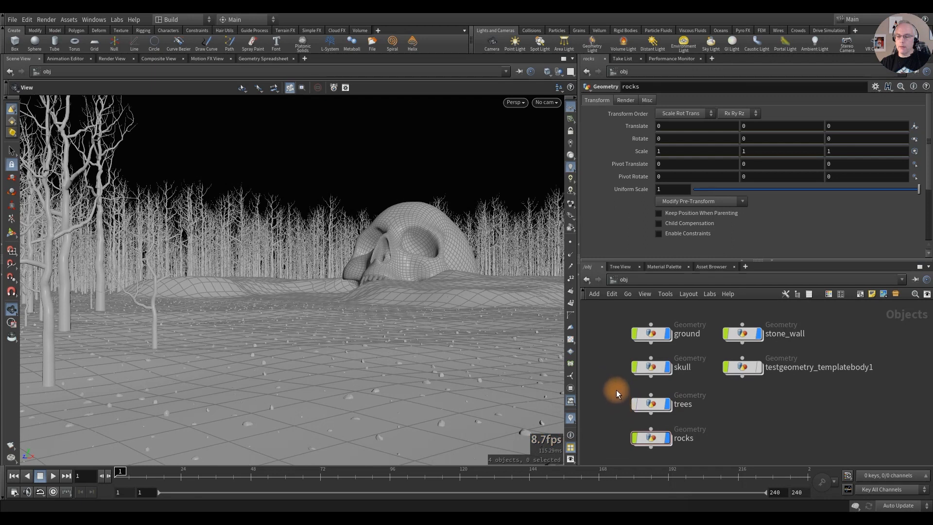
left_click_drag(615, 390, 672, 453)
mouse_move(631, 393)
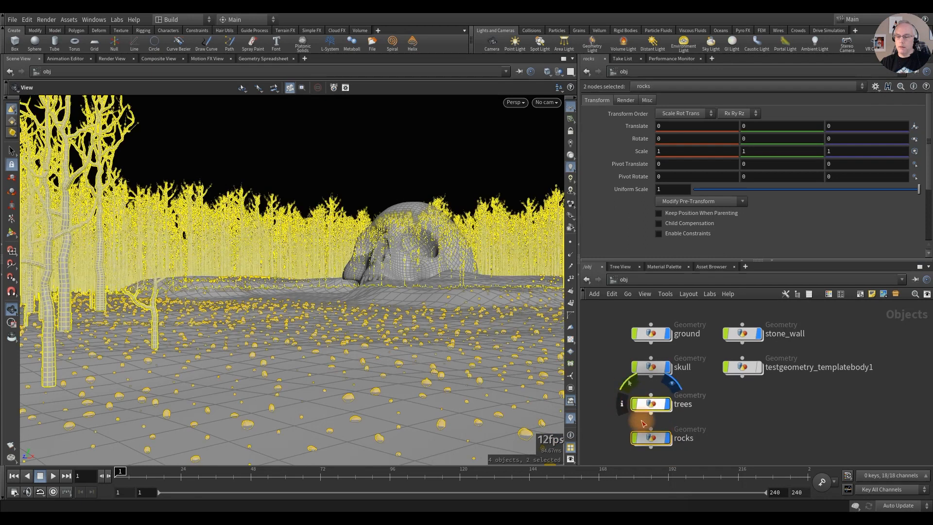
left_click(669, 388)
left_click(725, 414)
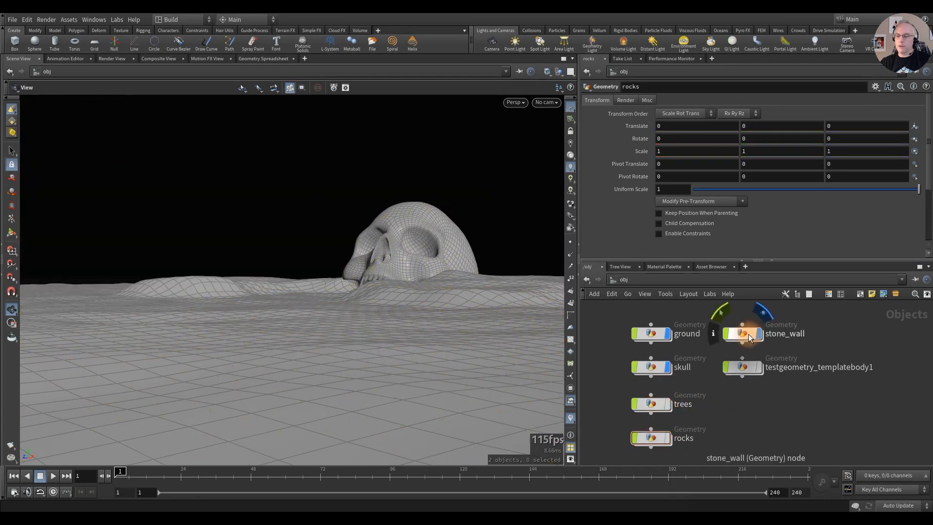
Step: Enter the empty network of the stone_wall geometry object
left_click(747, 334)
key("i")
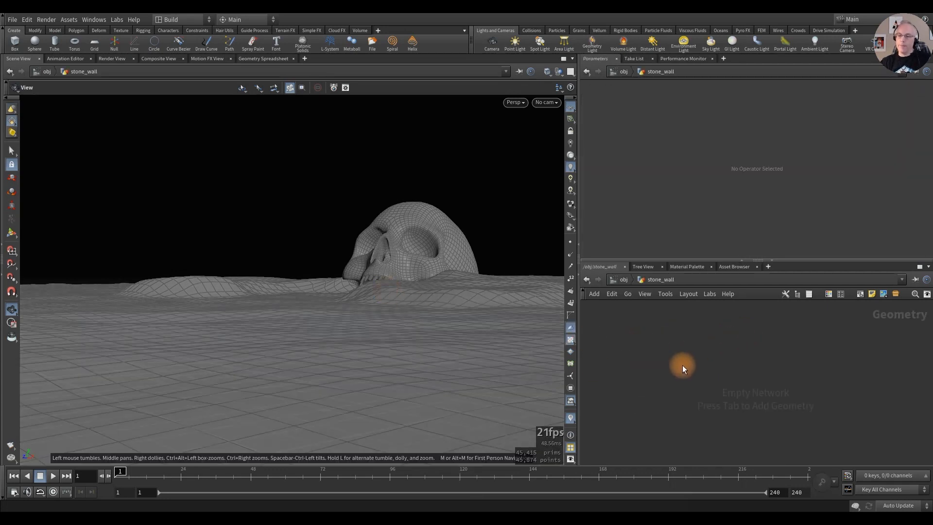
Step: Add an Object Merge node to the empty stone_wall network
key("Tab")
type("object")
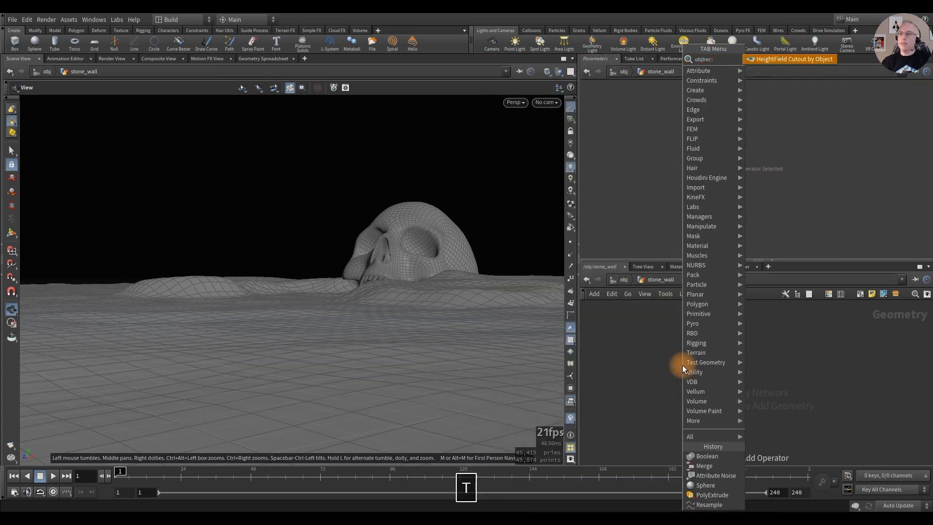
key("BackSpace")
key("BackSpace")
key("BackSpace")
key("BackSpace")
key("BackSpace")
type("ject")
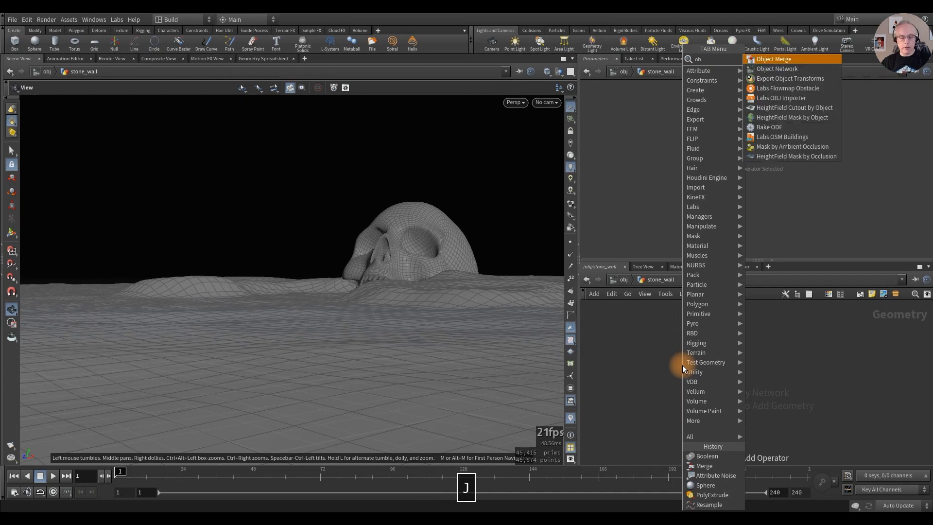
key("Return")
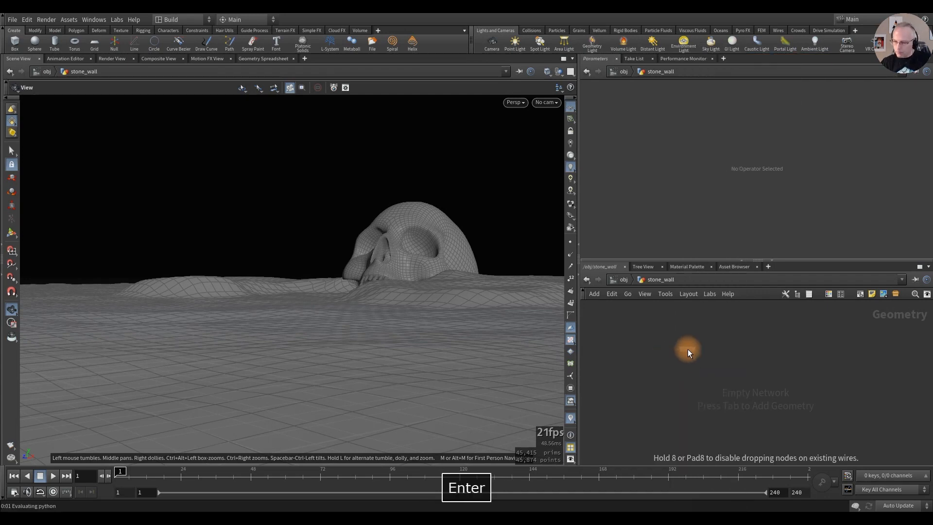
left_click(687, 349)
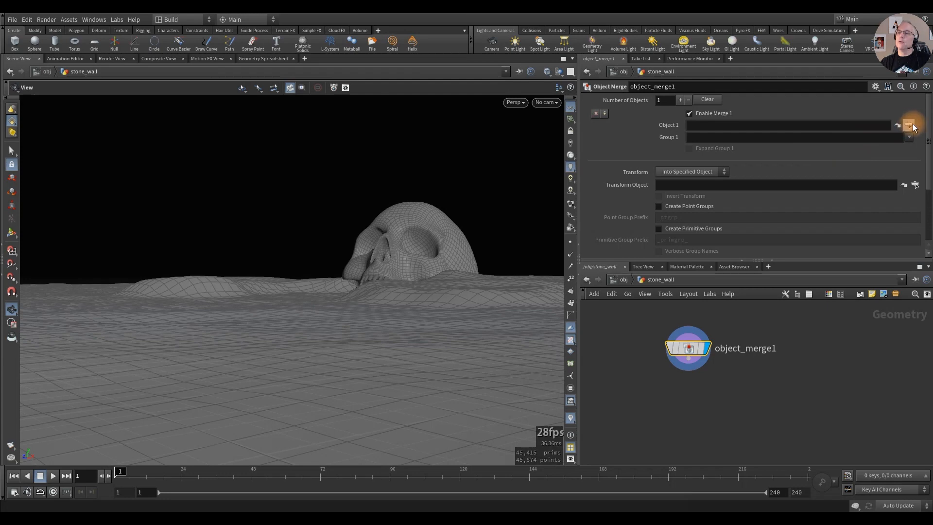
Step: Set Object 1 of the Object Merge node to /obj/ground and reposition the node in the network
left_click(896, 126)
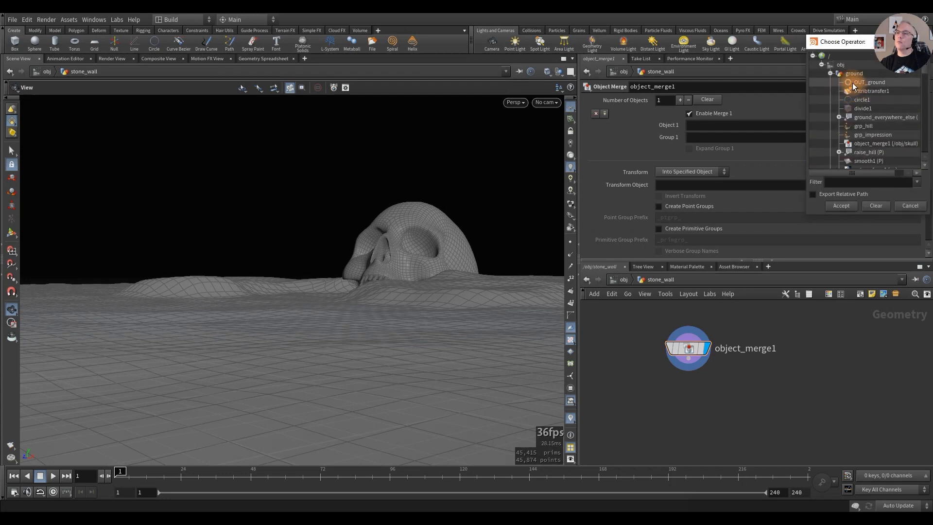
left_click(847, 73)
left_click(841, 206)
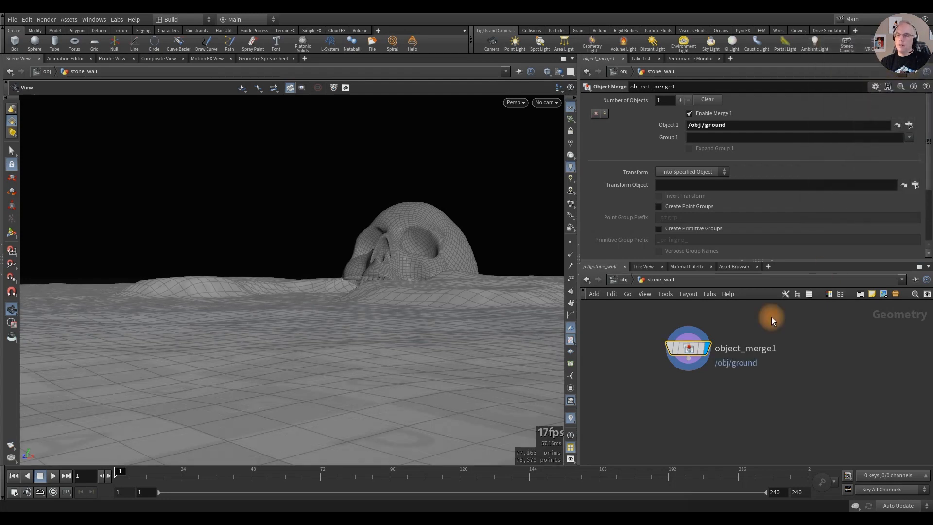
left_click_drag(689, 351, 713, 357)
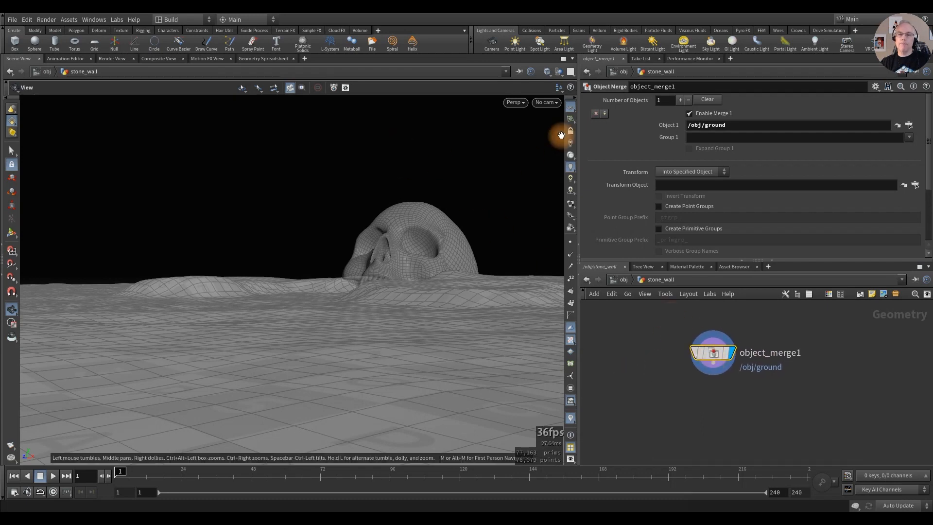
left_click_drag(712, 354, 748, 354)
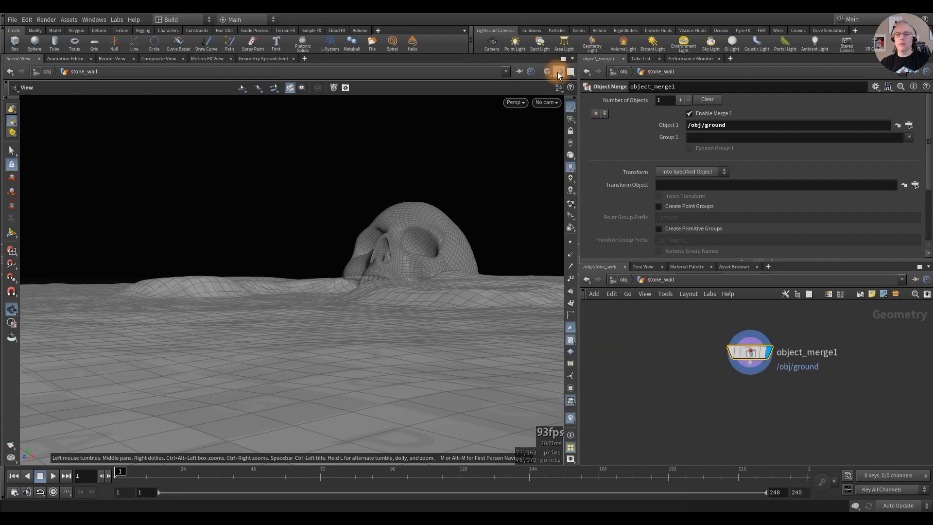
Step: Examine the ground around the skull from the top and perspective views to plan the wall's path
key("space+2")
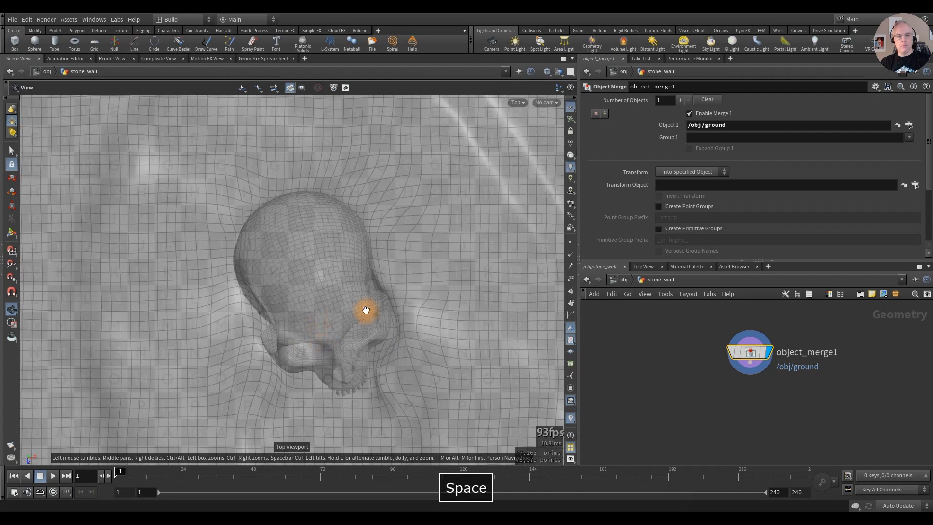
right_click_drag(390, 301, 214, 329, "alt")
middle_click_drag(387, 327, 345, 277, "alt")
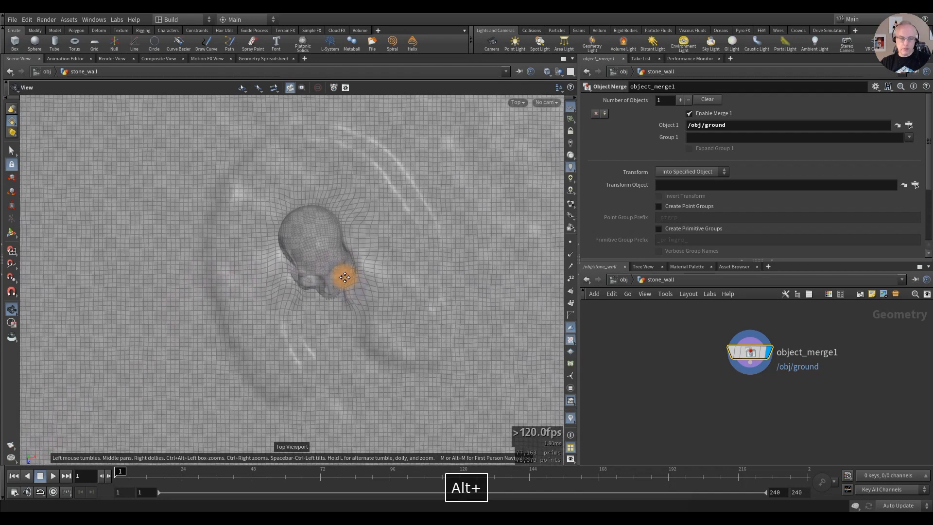
right_click_drag(345, 277, 403, 281, "alt")
middle_click_drag(336, 239, 322, 263, "alt")
right_click_drag(321, 262, 342, 283, "alt")
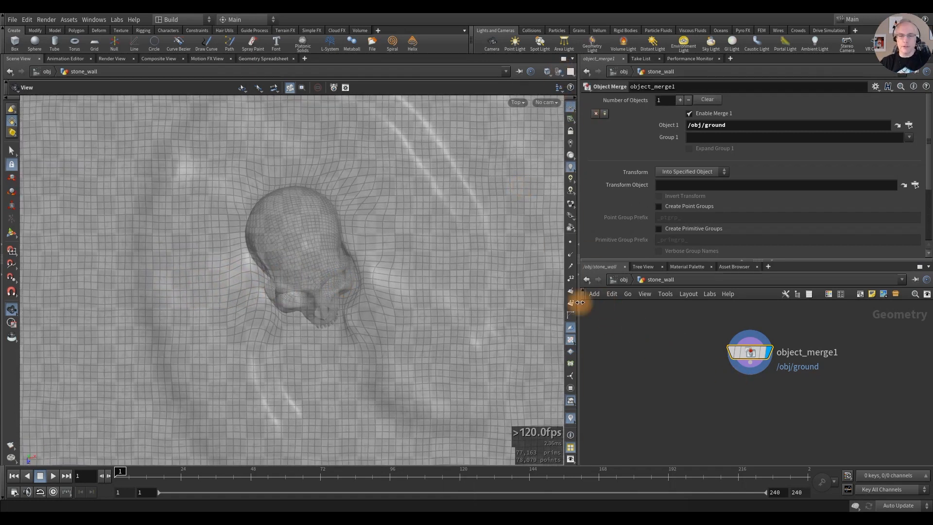
right_click_drag(340, 260, 286, 271, "alt")
mouse_move(329, 269)
middle_mouse_down("alt")
mouse_move(348, 269)
mouse_move(343, 276)
middle_mouse_up("alt")
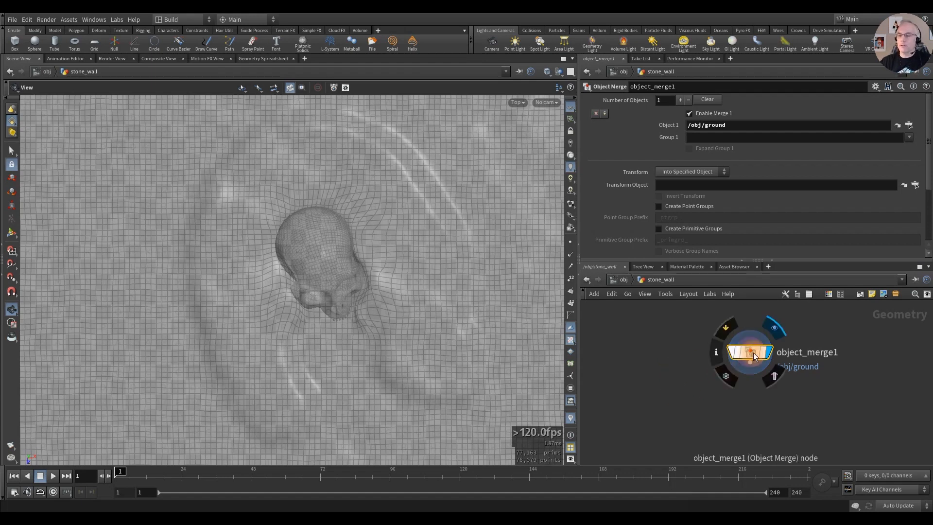
left_click_drag(753, 349, 839, 345)
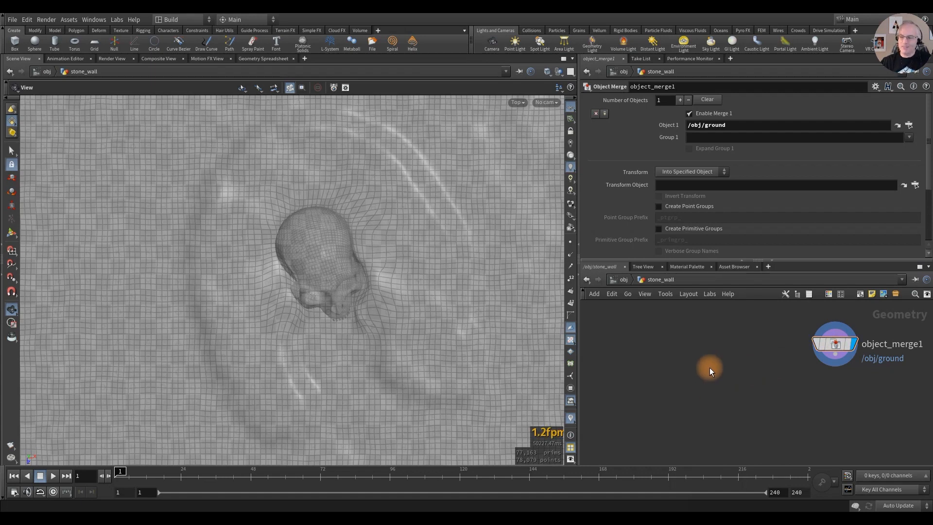
left_click_drag(829, 342, 803, 343)
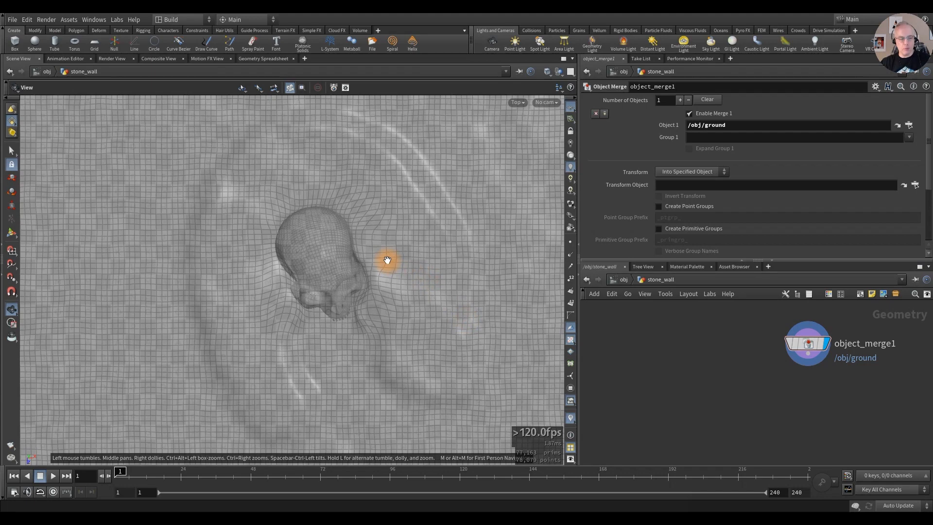
key("space+1")
left_click_drag(456, 283, 235, 344, "alt")
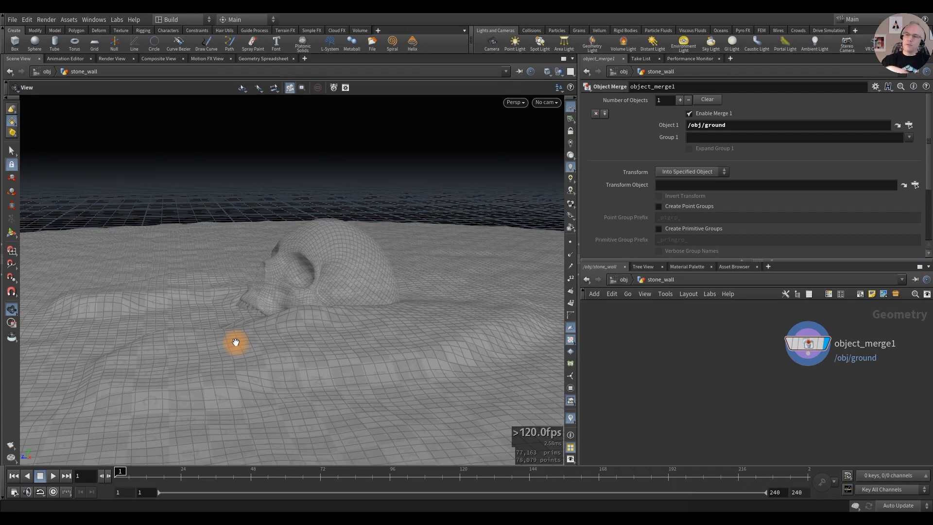
left_click_drag(246, 347, 281, 362, "alt")
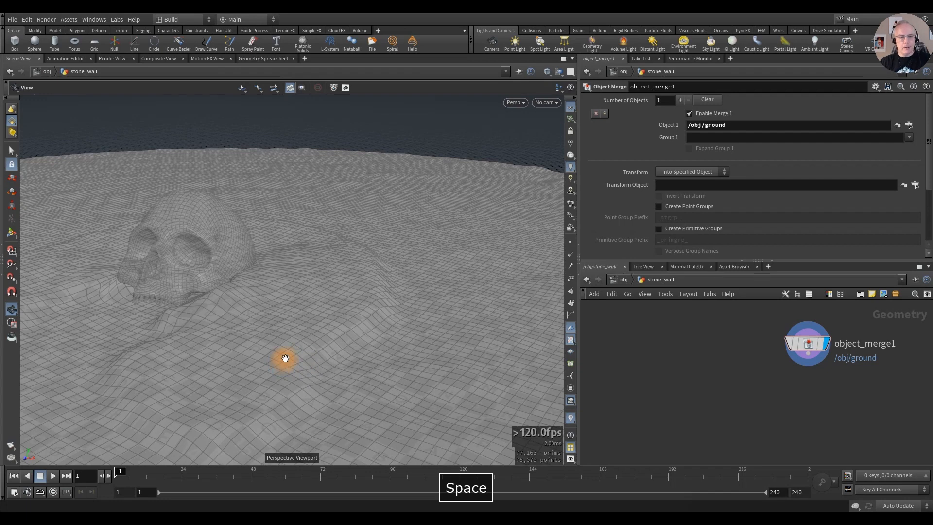
key("space+2")
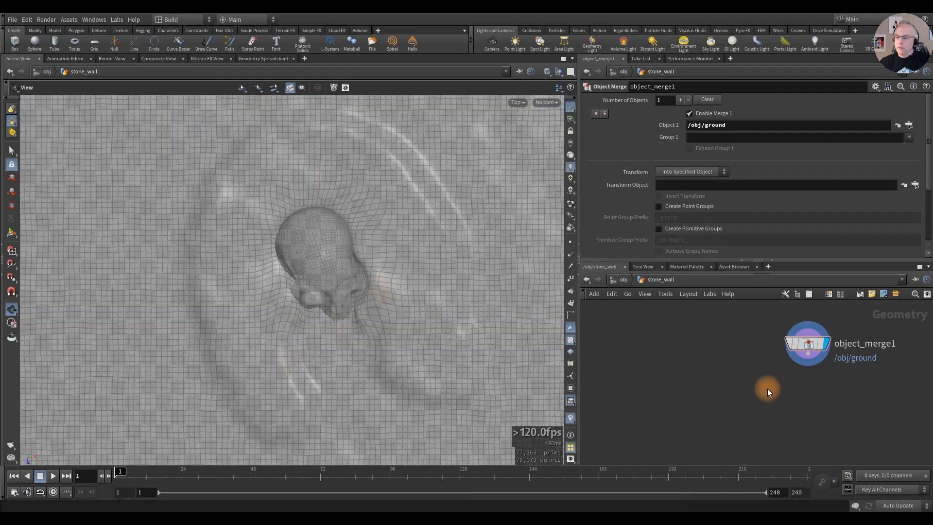
Step: Add a Draw Curve node fed by object_merge1
left_click(810, 362)
key("Tab")
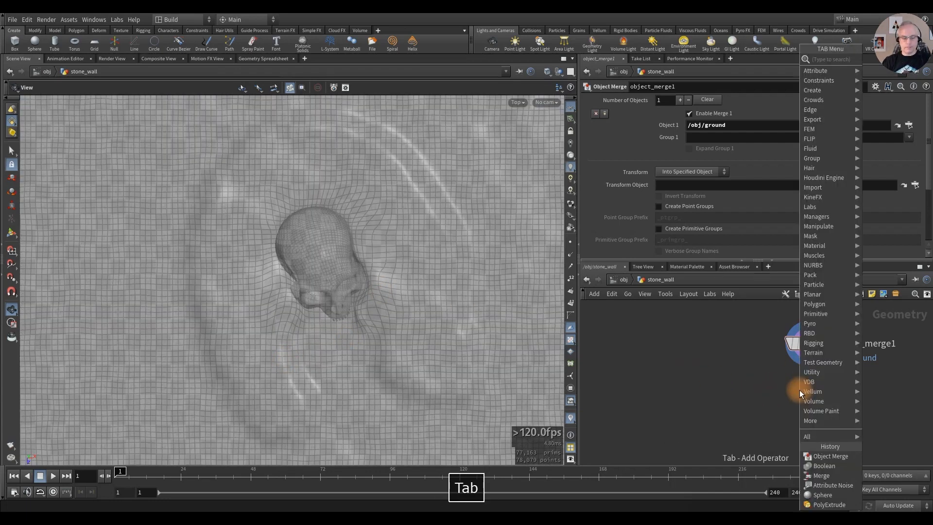
type("draw")
key("Return")
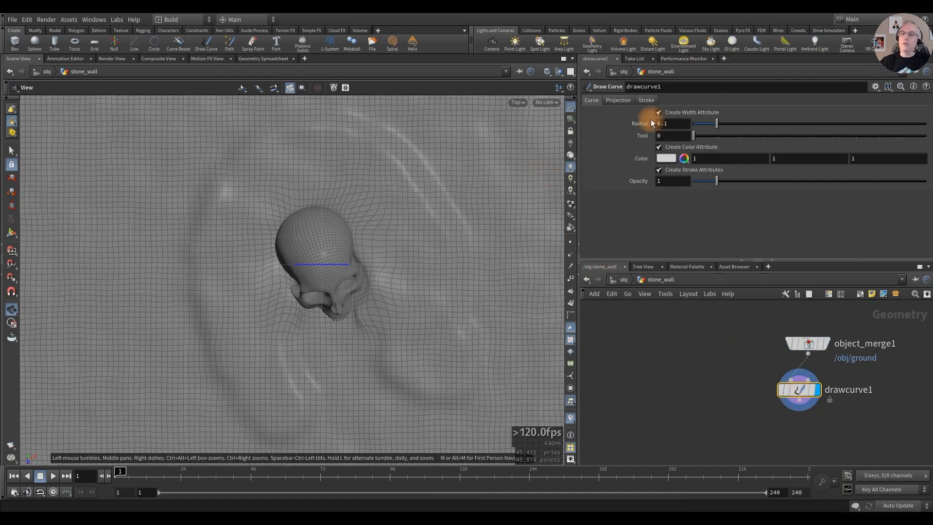
Step: Set the Draw Curve node's Live Reprojection to Send Rays and Projection to Geometry, and activate stroke drawing in the viewport
left_click(619, 100)
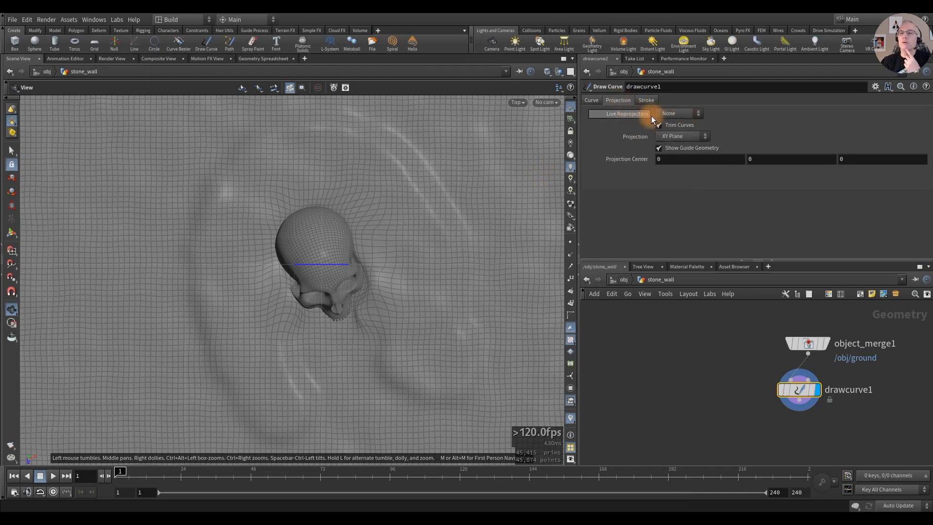
left_click(678, 113)
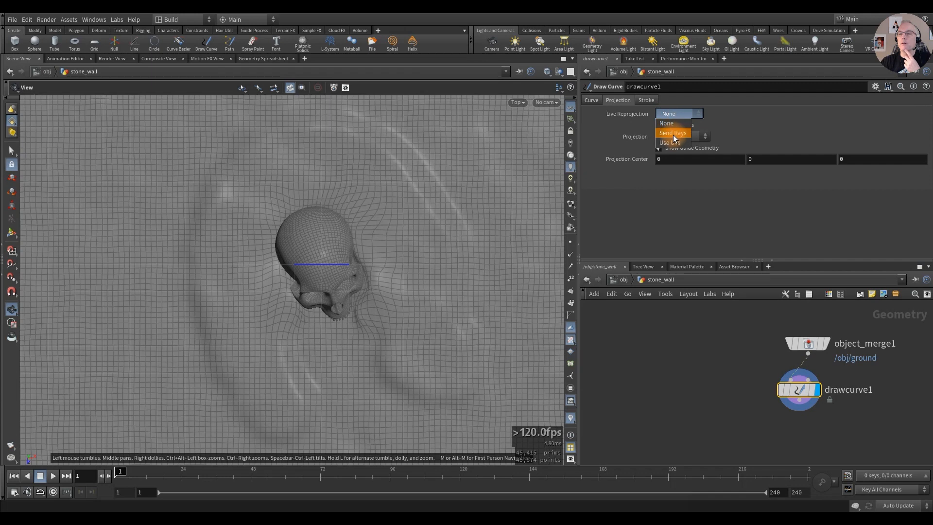
left_click(682, 132)
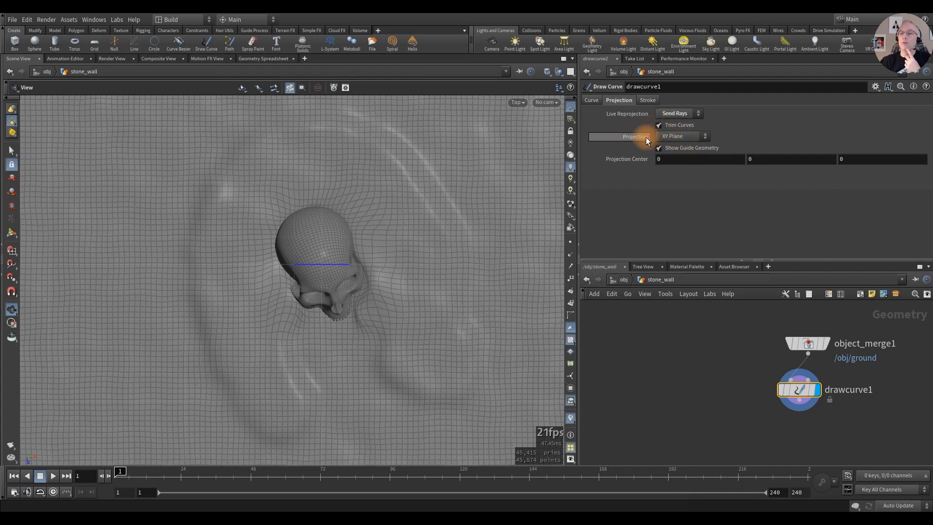
left_click(681, 136)
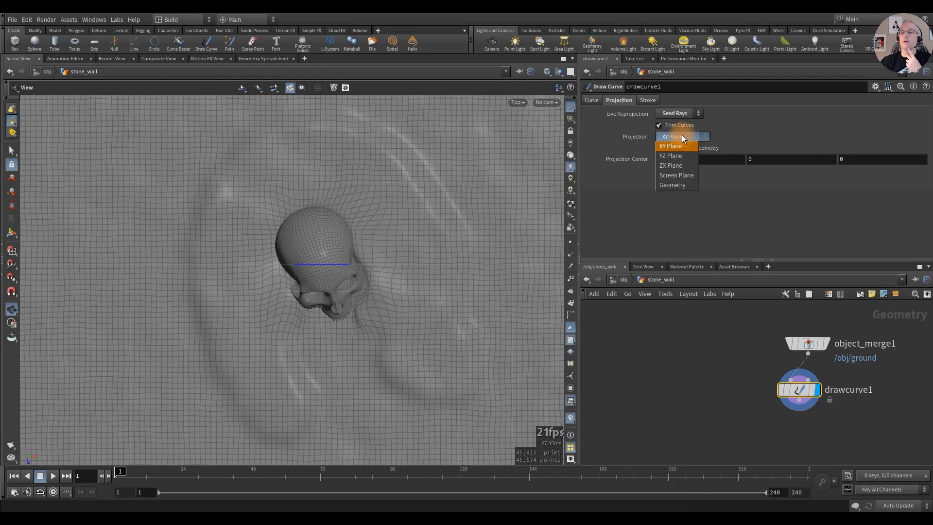
left_click(677, 184)
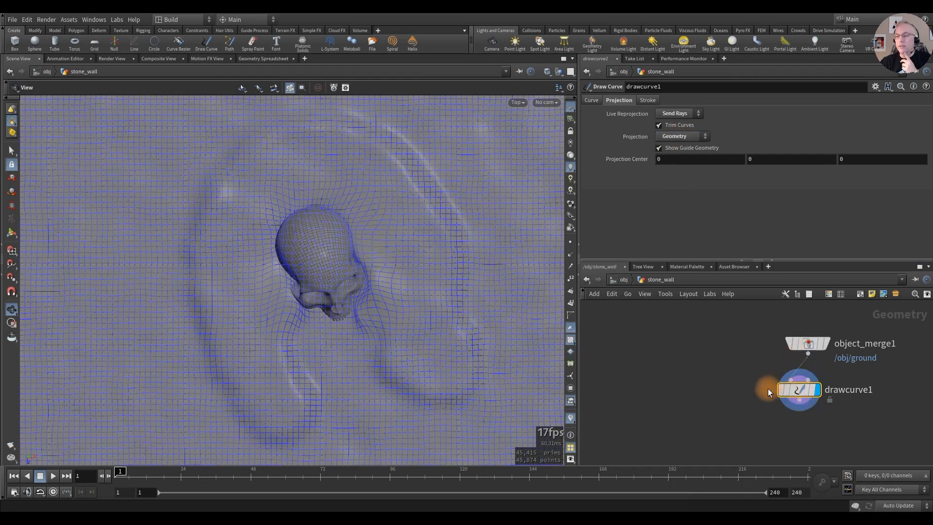
key("Return")
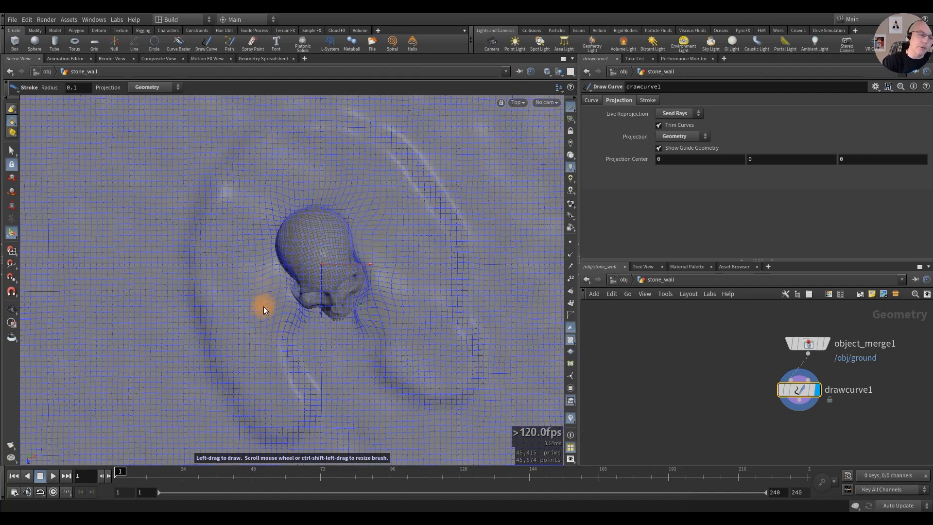
left_click_drag(251, 328, 243, 305)
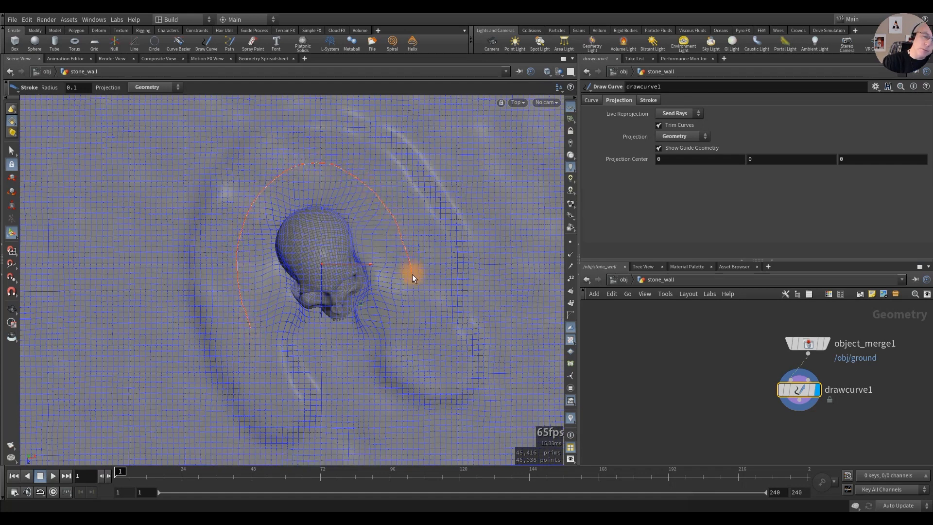
left_click_drag(412, 276, 412, 276)
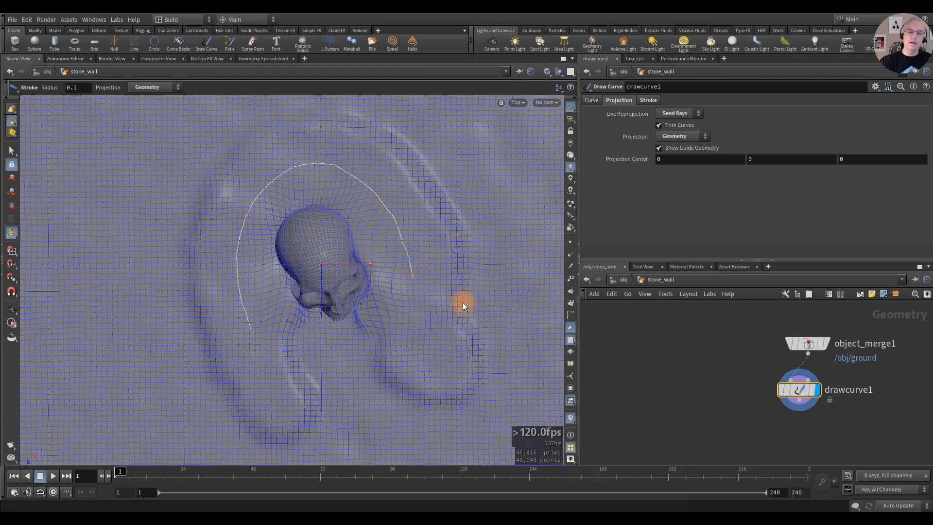
key("ctrl+z")
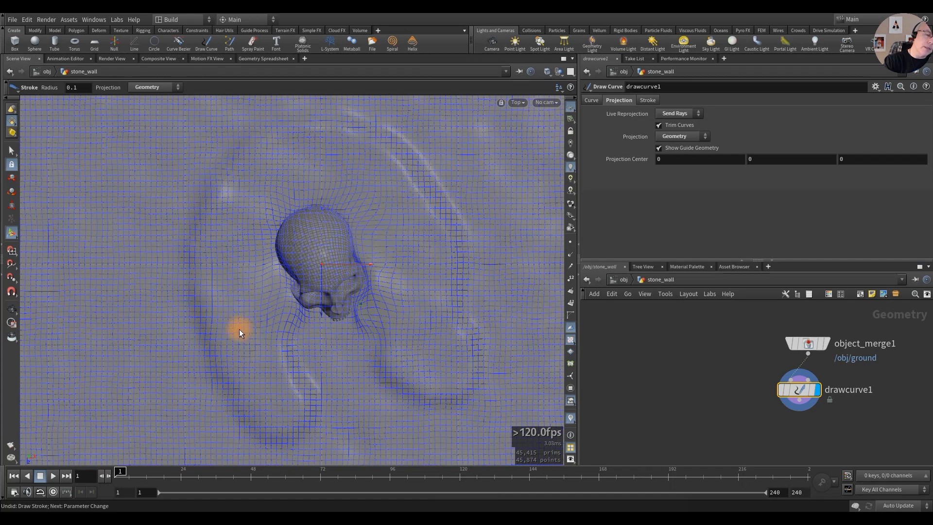
Step: Draw an open arch-shaped curve on the ground around the back and both sides of the skull, and turn on point display
left_click_drag(237, 329, 235, 317)
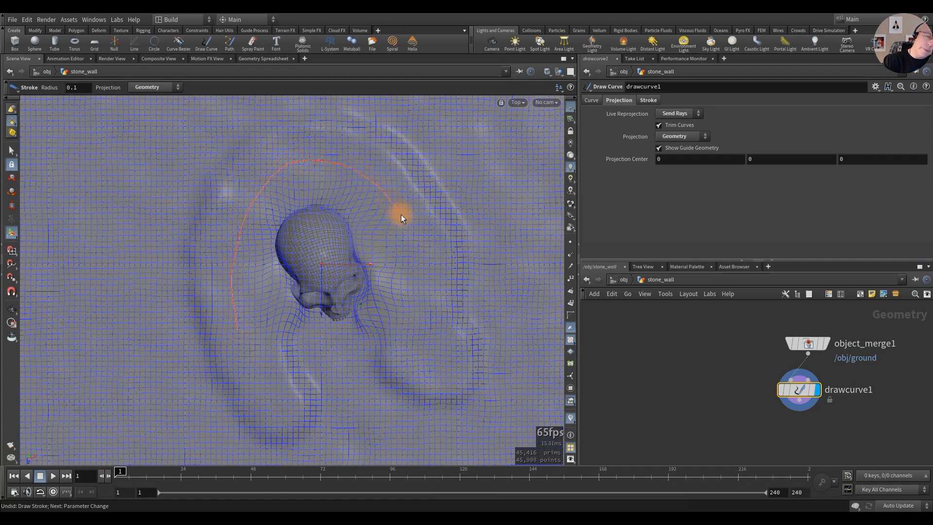
left_click_drag(414, 273, 416, 268)
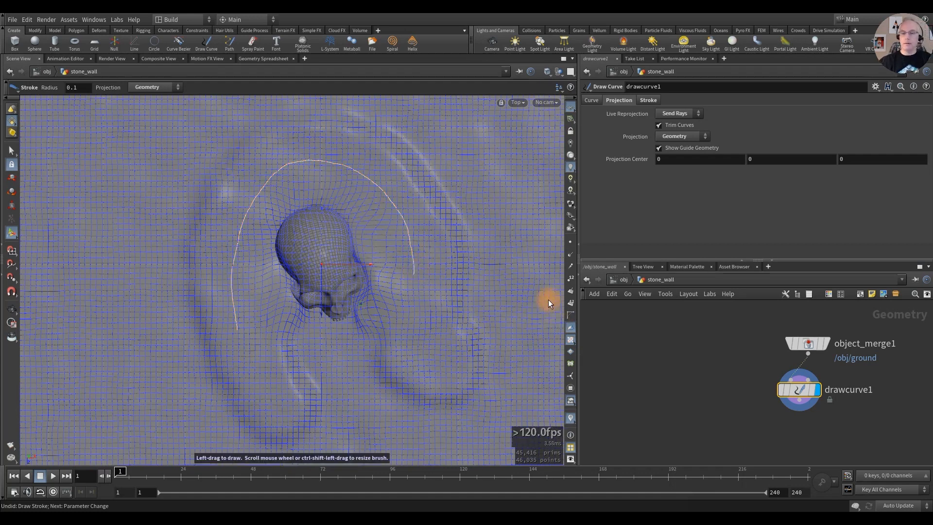
left_click(571, 242)
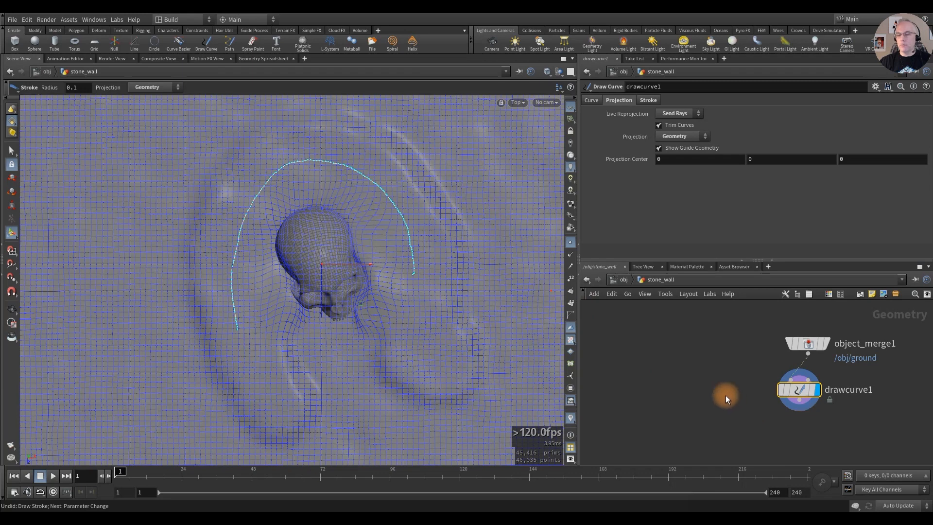
Step: Add a Resample node after drawcurve1 and display its result
middle_click_drag(726, 396, 656, 373)
left_click(725, 380)
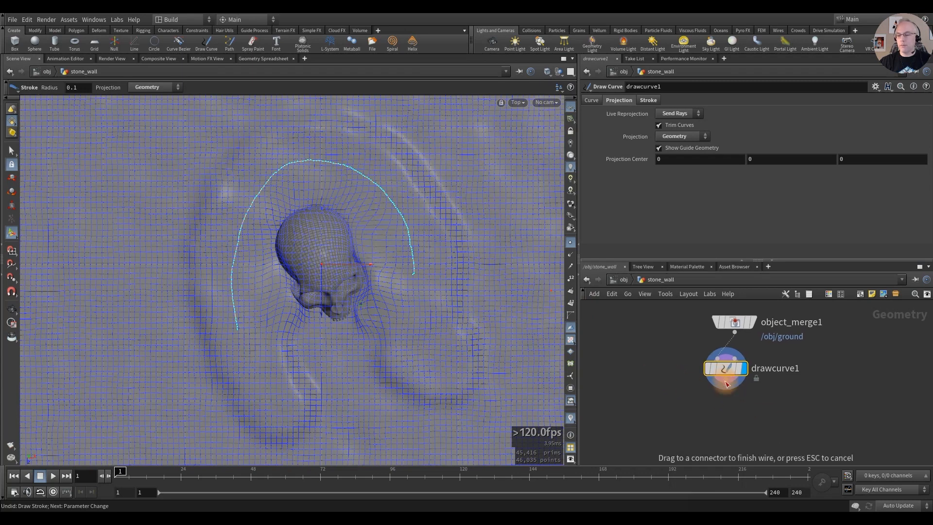
left_click_drag(727, 384, 724, 420)
key("Tab")
type("re")
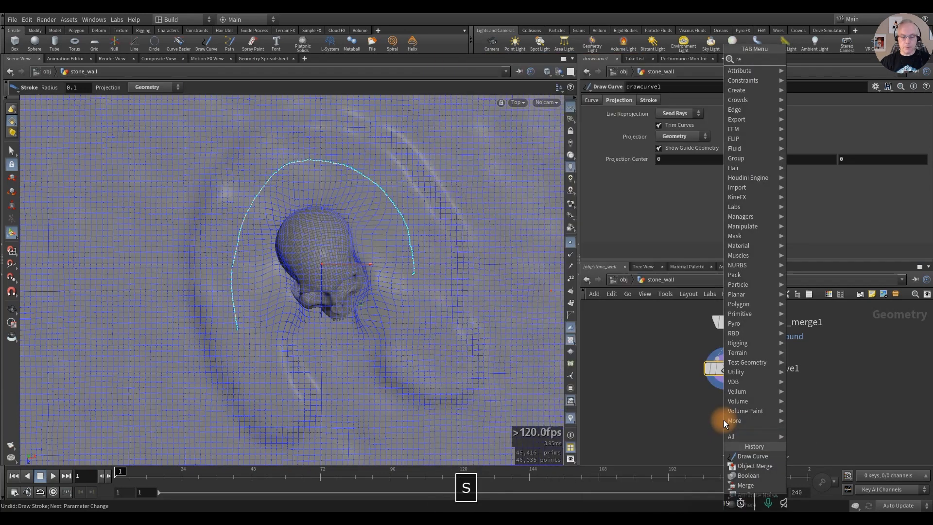
type("sa")
key("Return")
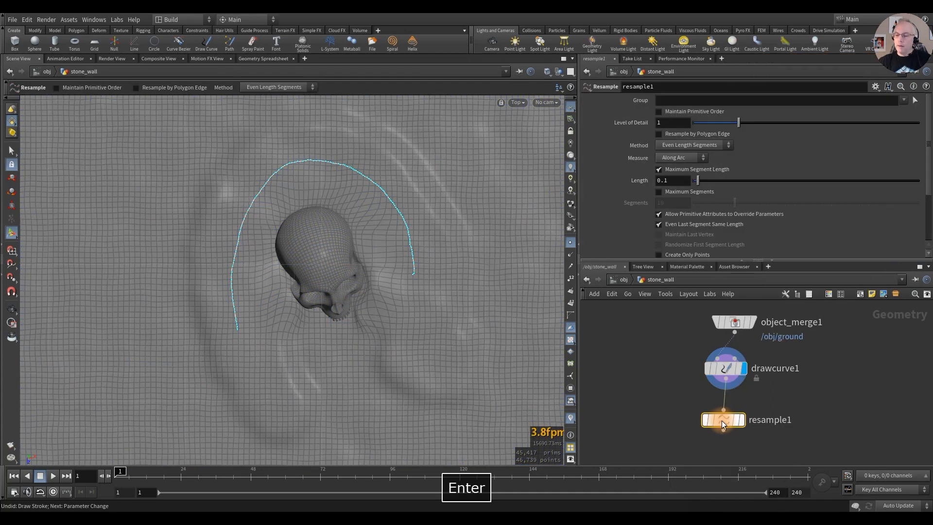
left_click(722, 420)
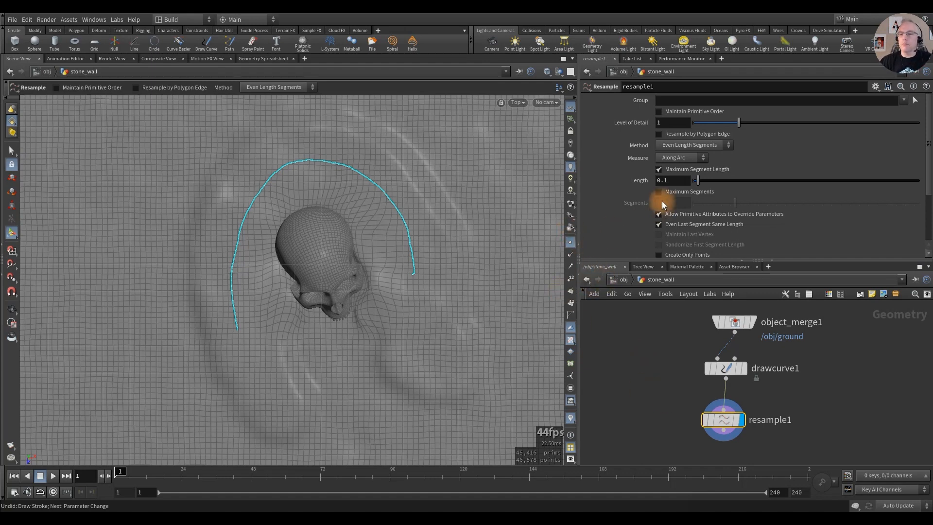
Step: Set the Resample node's maximum segment length to 2 and view the curve in perspective
double_click(676, 182)
type("1")
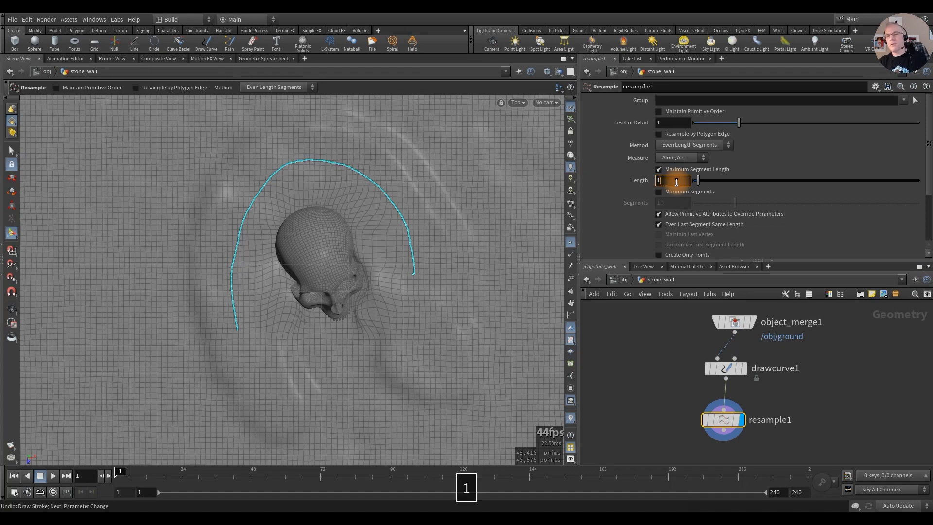
key("Return")
double_click(675, 180)
type("2")
key("Return")
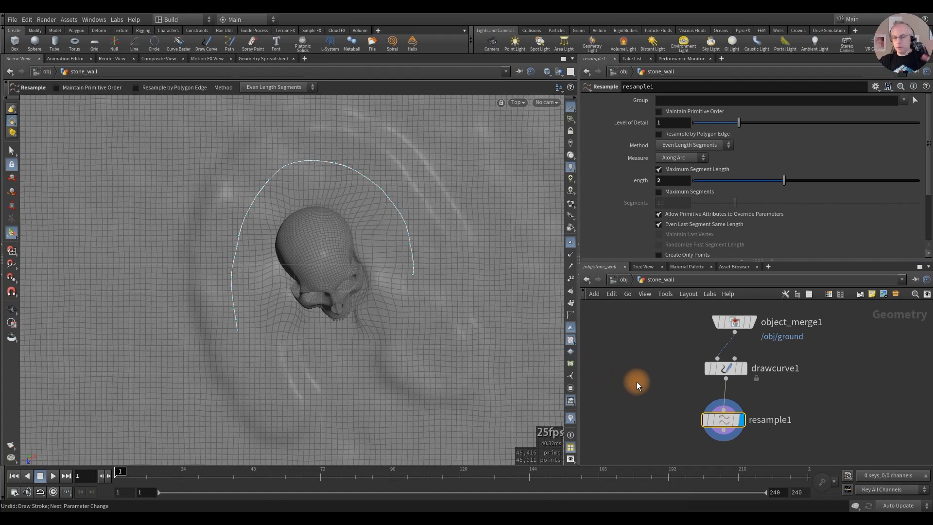
key("space+1")
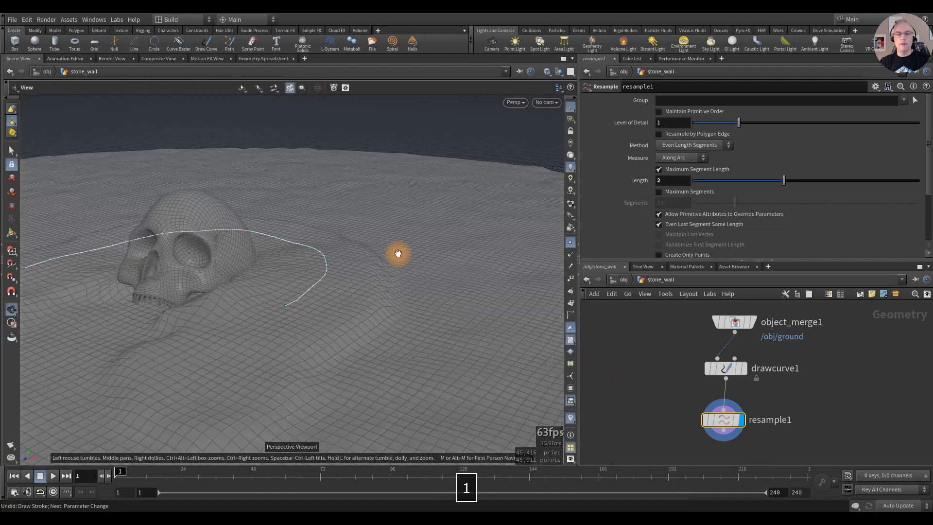
left_click_drag(382, 284, 343, 278, "alt")
key("Return")
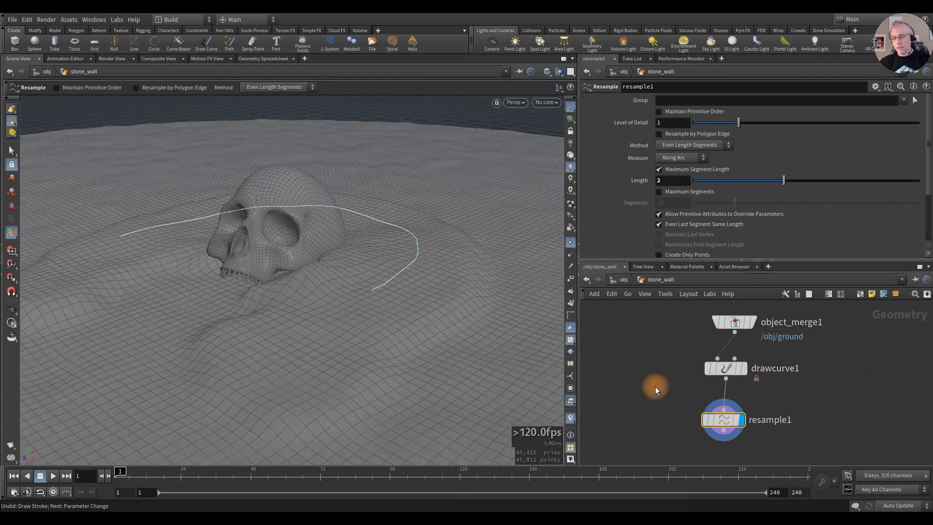
Step: Add a PolyExtrude node after resample1 and display its result
key("l")
middle_click_drag(651, 407, 645, 370)
left_click_drag(718, 369, 719, 404)
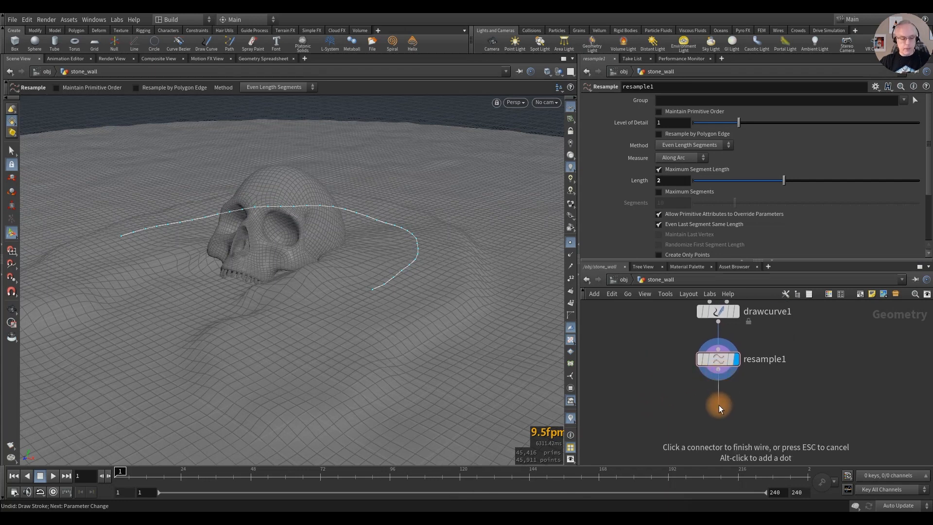
left_click(719, 404)
type("extrud")
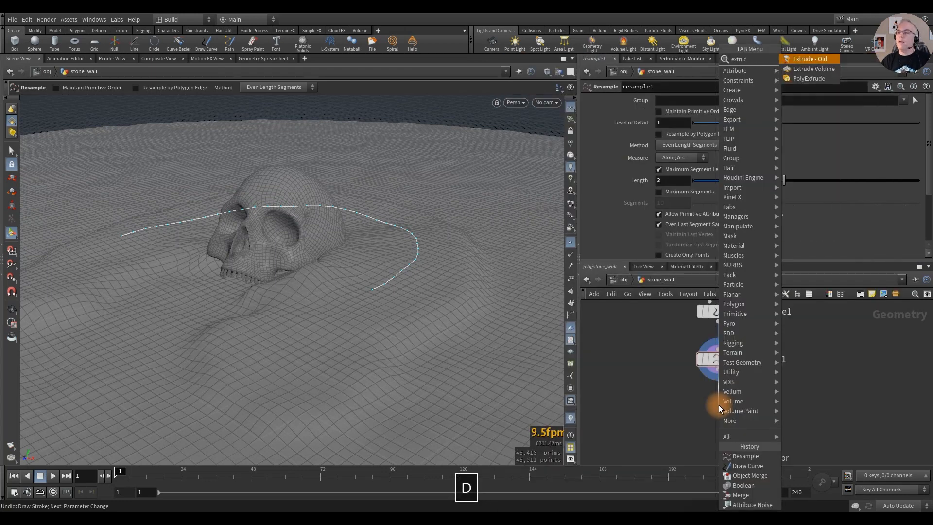
key("Down")
key("Down")
key("Return")
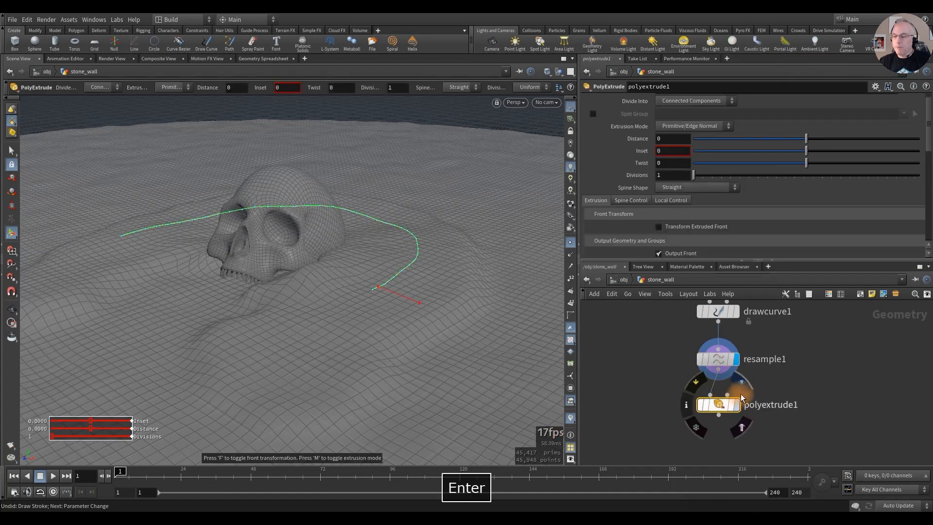
left_click(748, 381)
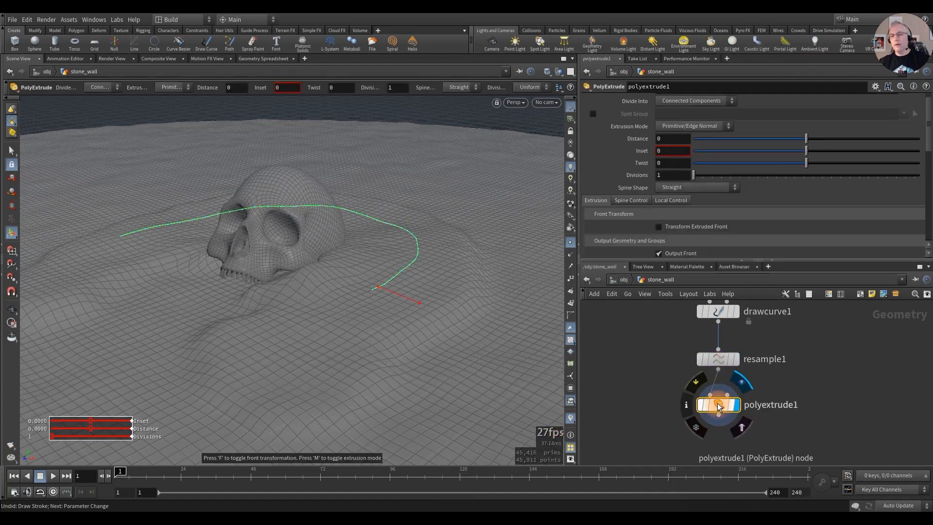
Step: Extrude the curve upward into a wall strip using Point Normal mode with a distance of 4
left_click(695, 125)
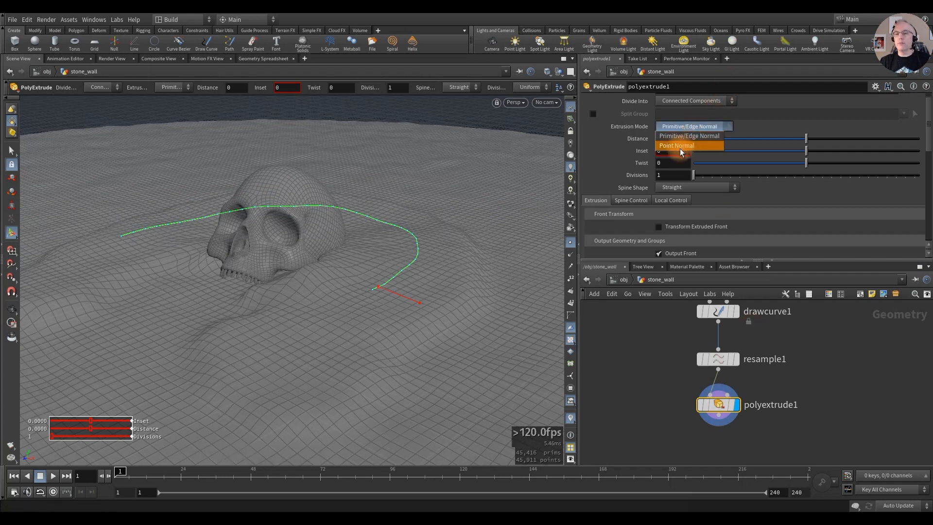
left_click(680, 146)
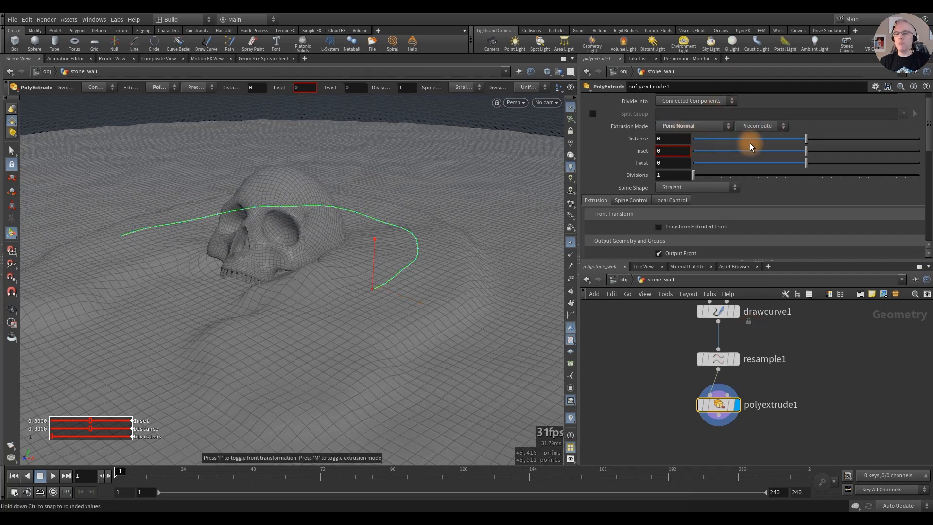
left_click_drag(808, 138, 918, 138)
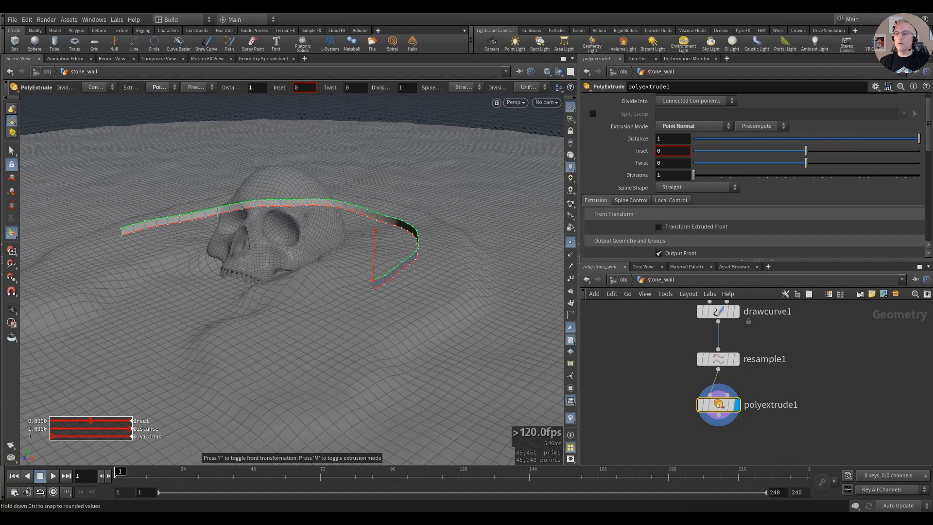
left_click(672, 138)
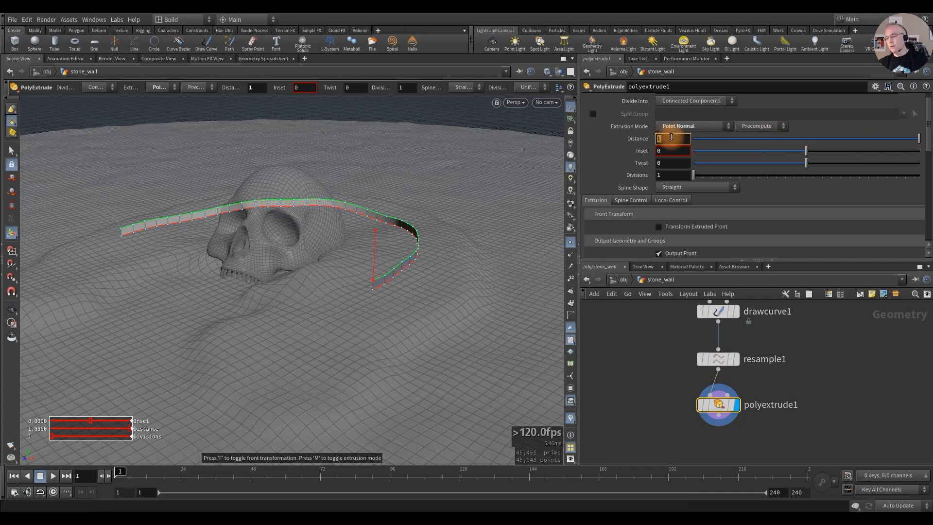
type("4")
key("Return")
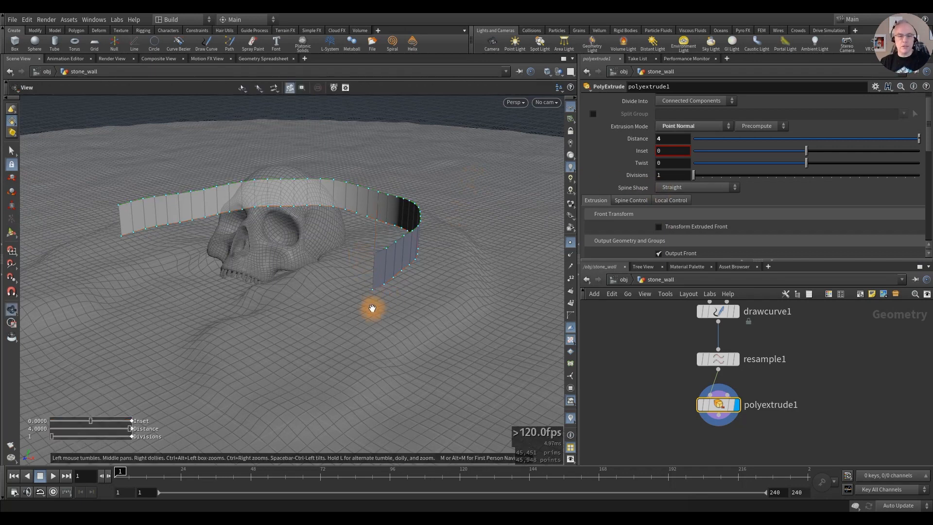
left_click_drag(371, 308, 354, 298, "alt")
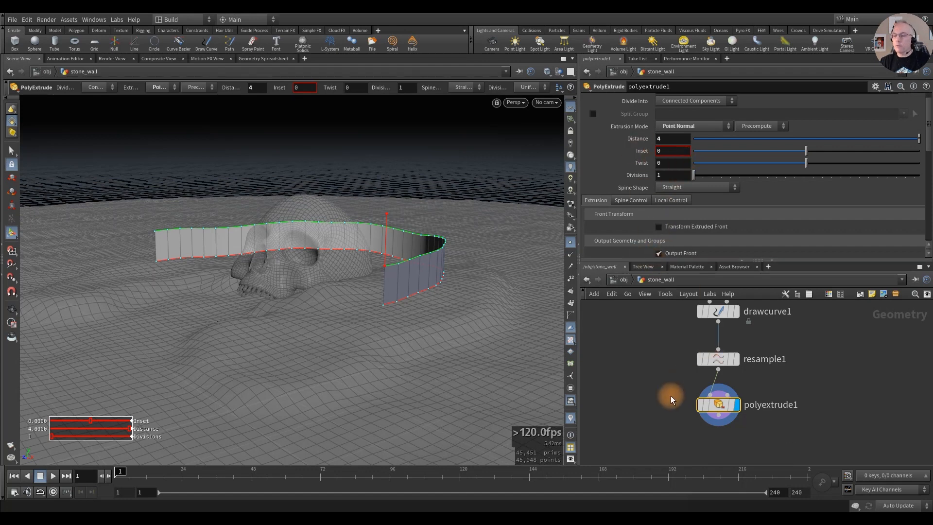
Step: Add a second PolyExtrude node fed by polyextrude1 and display its result
middle_click_drag(676, 402, 662, 373)
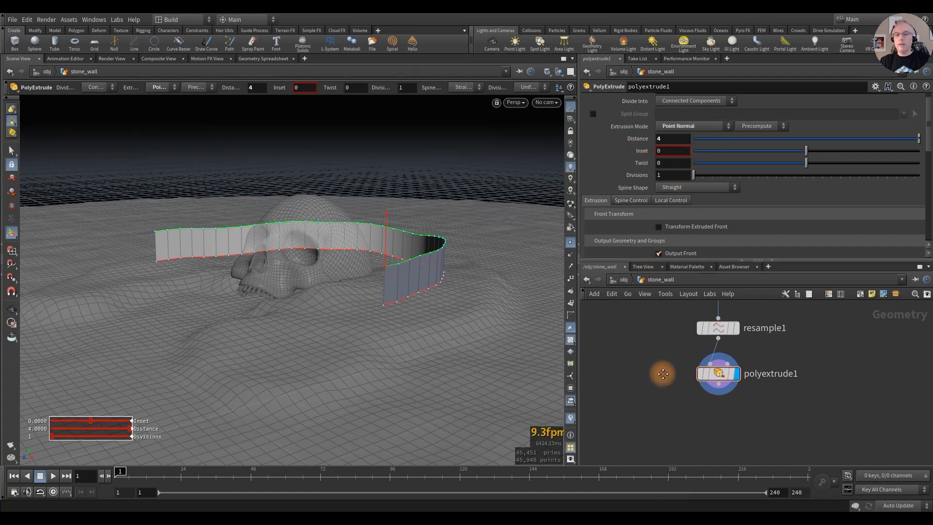
left_click(710, 388)
key("Tab")
type("extrud")
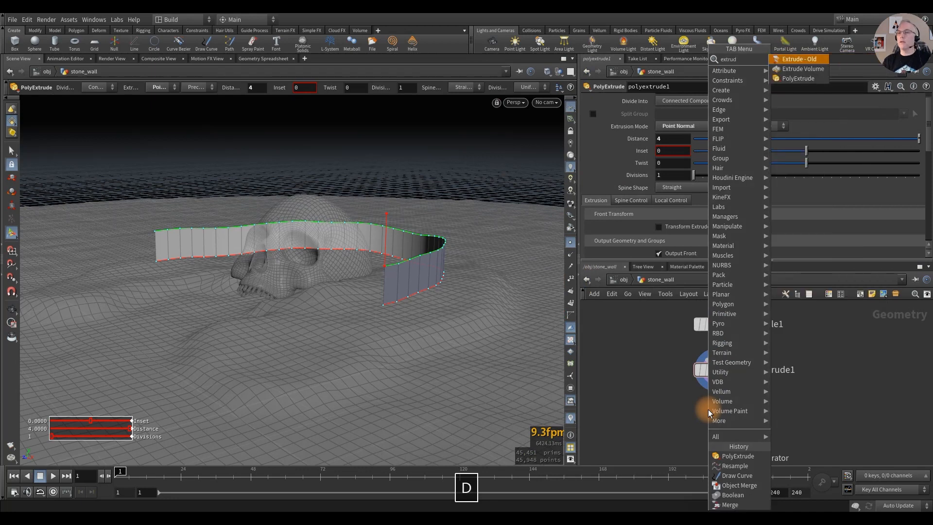
key("Up")
key("Return")
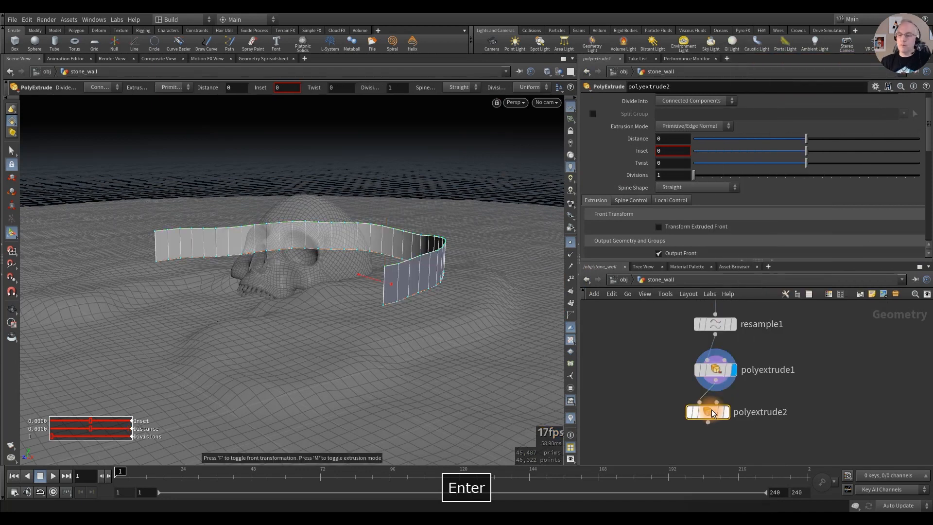
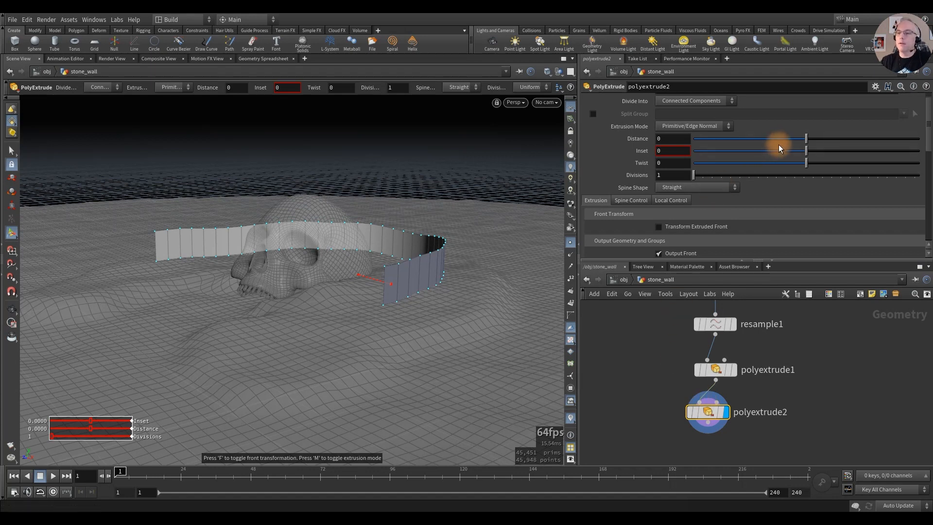
Step: Thicken the wall strip by setting the second PolyExtrude's distance to 1.5
left_click_drag(805, 139, 928, 142)
left_click(669, 140)
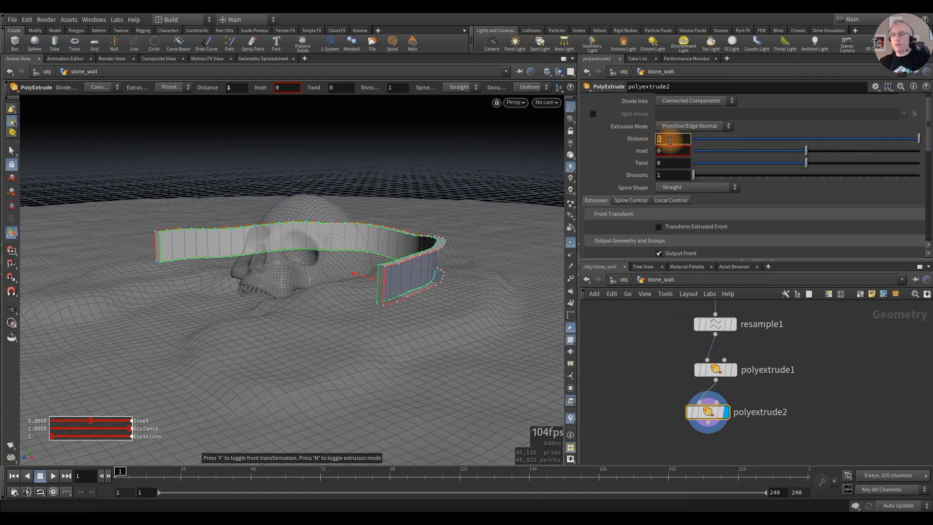
type("2")
key("Return")
left_click(669, 139)
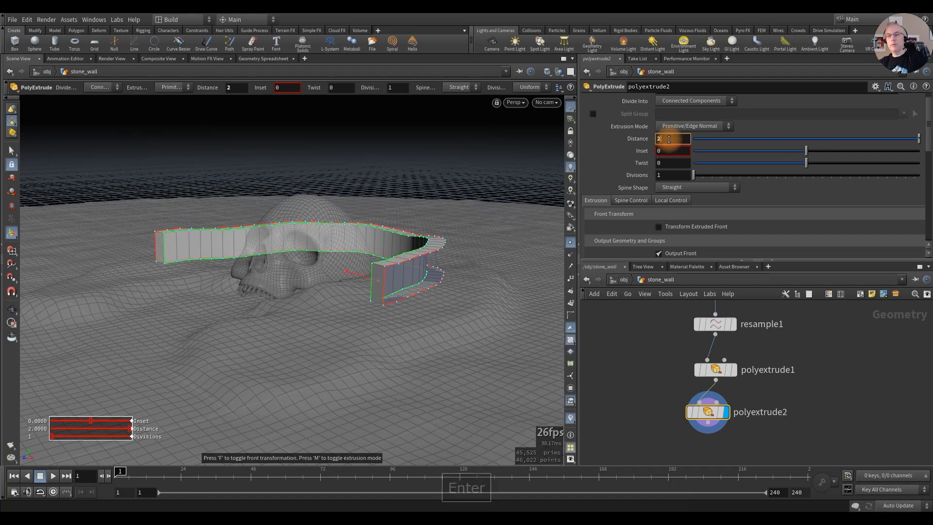
type("1.5")
key("Return")
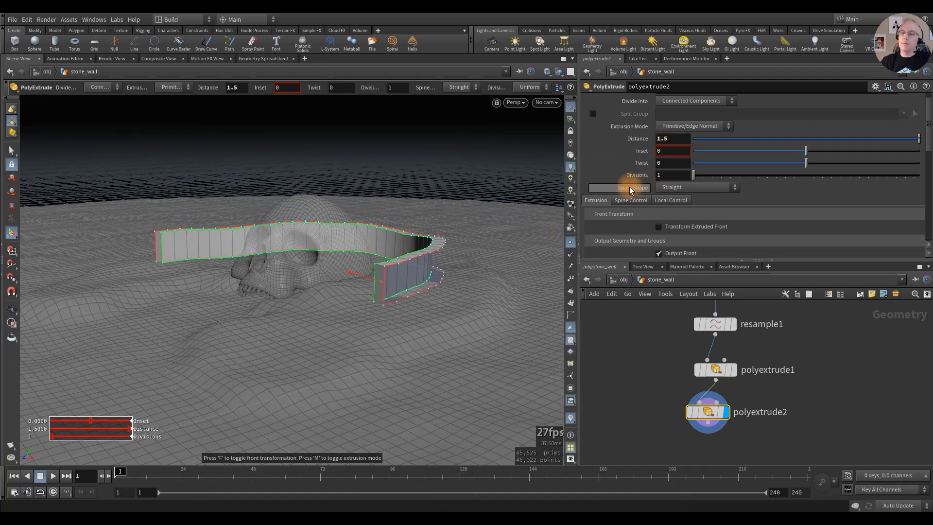
Step: Enable Output Back on polyextrude2 to close the wall's open side, and tidy the node layout
scroll(655, 226, "down", 3)
left_click(659, 217)
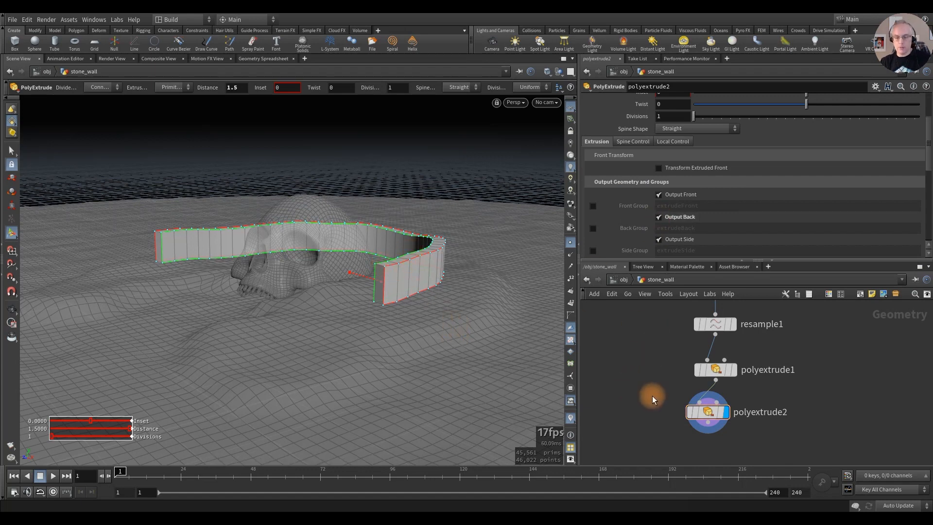
key("l")
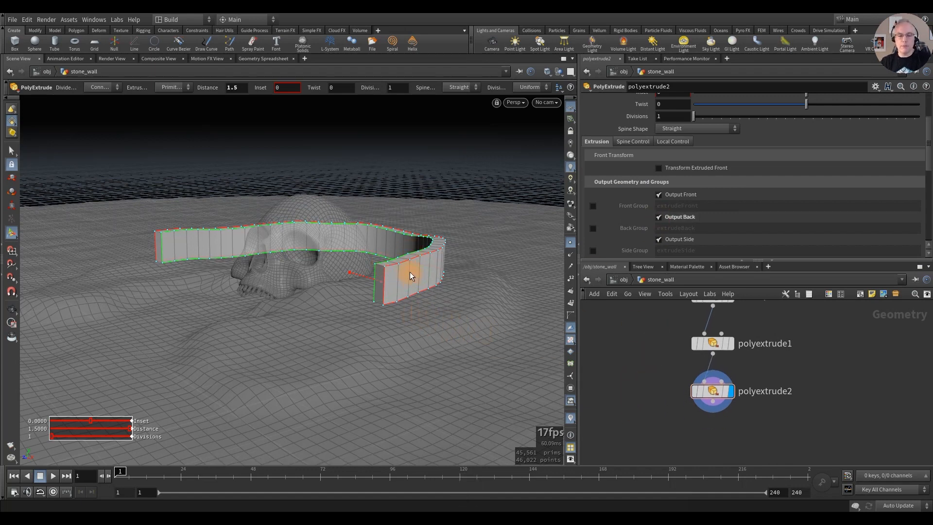
key("Escape")
left_click_drag(414, 275, 410, 306, "alt")
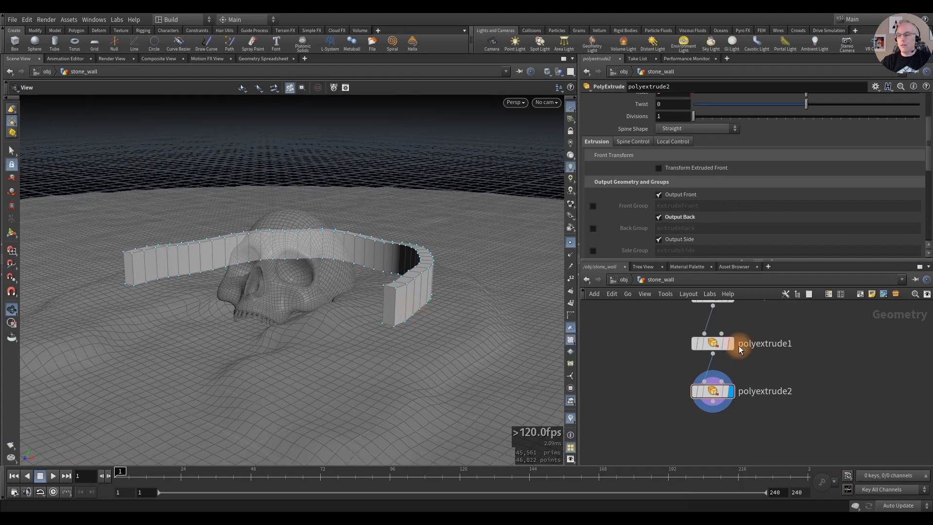
Step: Add a separate Sphere node in the empty network space beside the wall's node chain
middle_click_drag(649, 365, 740, 391)
scroll(733, 393, "down", 3)
scroll(726, 392, "down", 2)
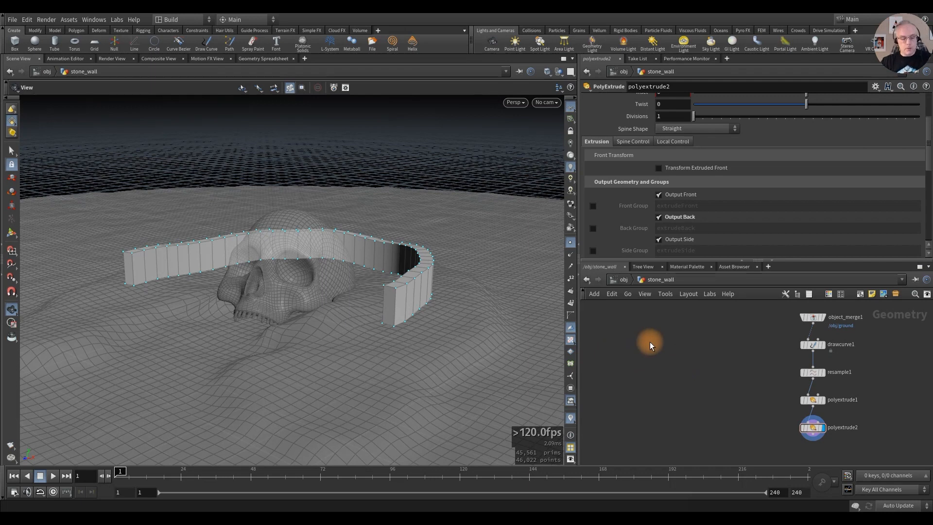
key("Tab")
type("sp")
key("Return")
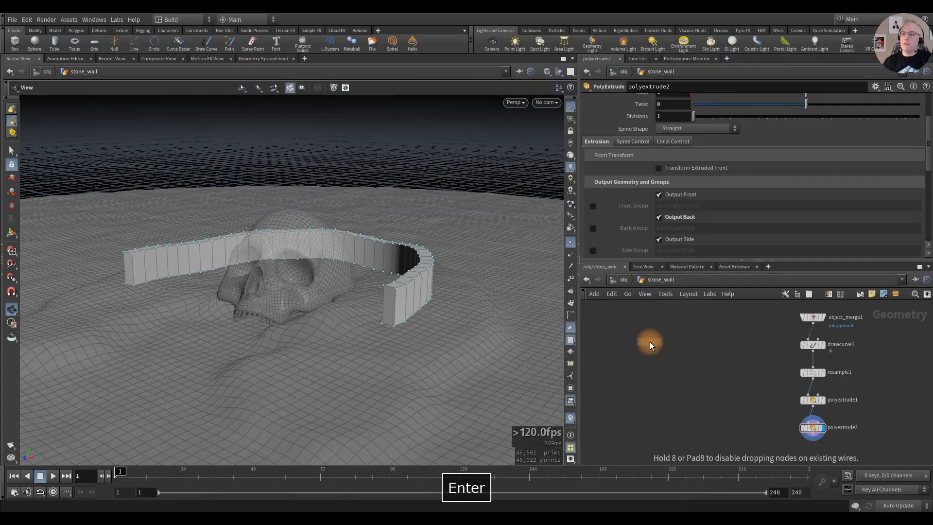
left_click(652, 340)
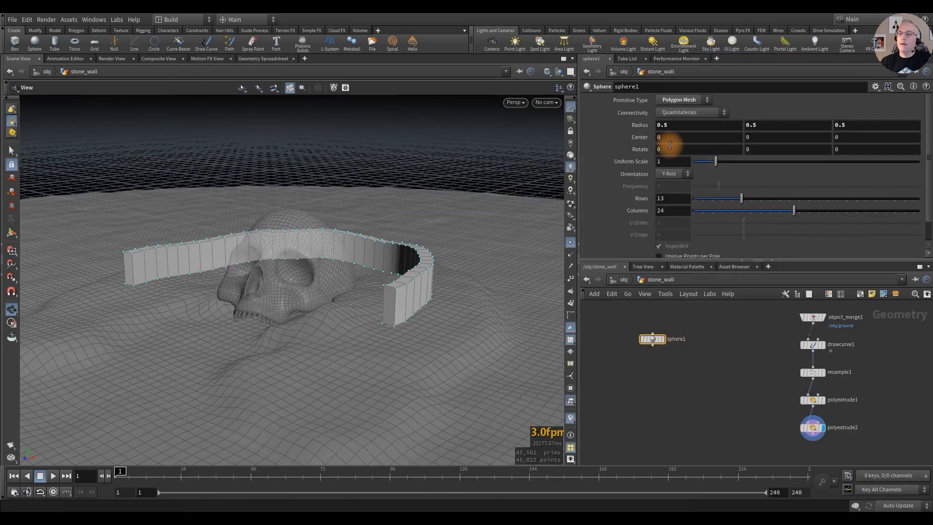
Step: Add an Attribute Noise node fed by sphere1
scroll(644, 354, "up", 2)
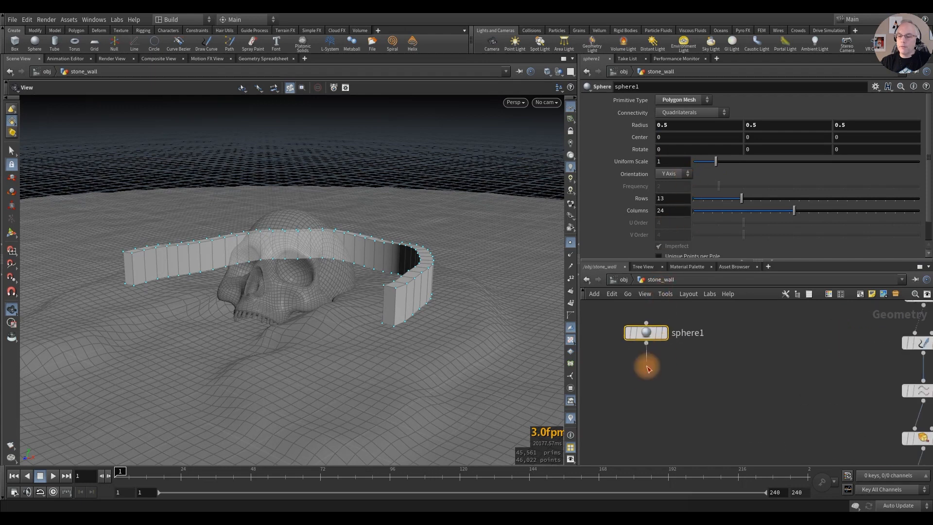
key("Tab")
type("noise")
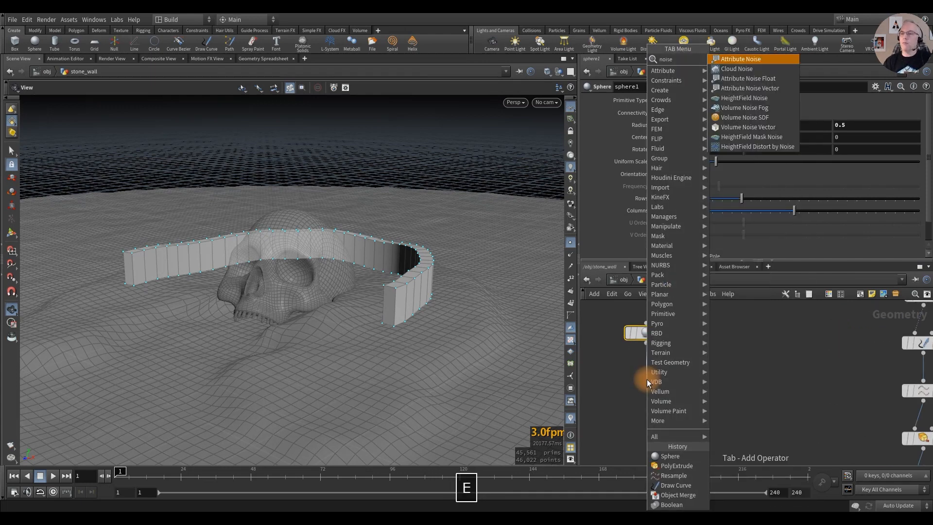
key("Return")
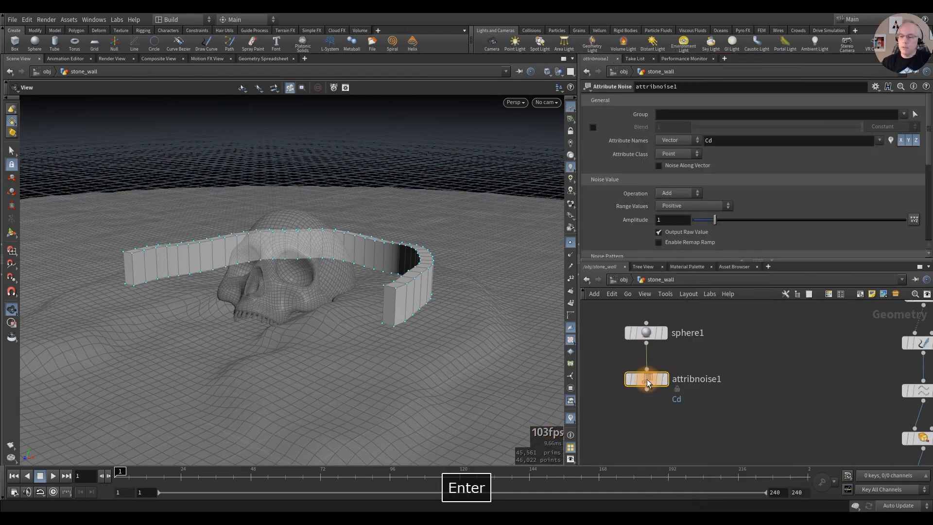
Step: Change the sphere's primitive type to Polygon and set its frequency to 4
left_click(646, 333)
left_click(679, 105)
left_click(674, 123)
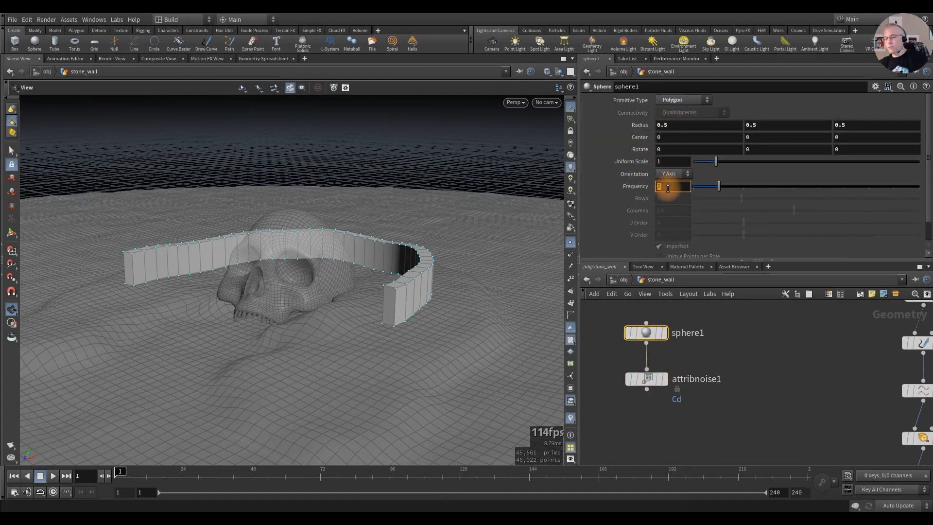
type("4")
key("Return")
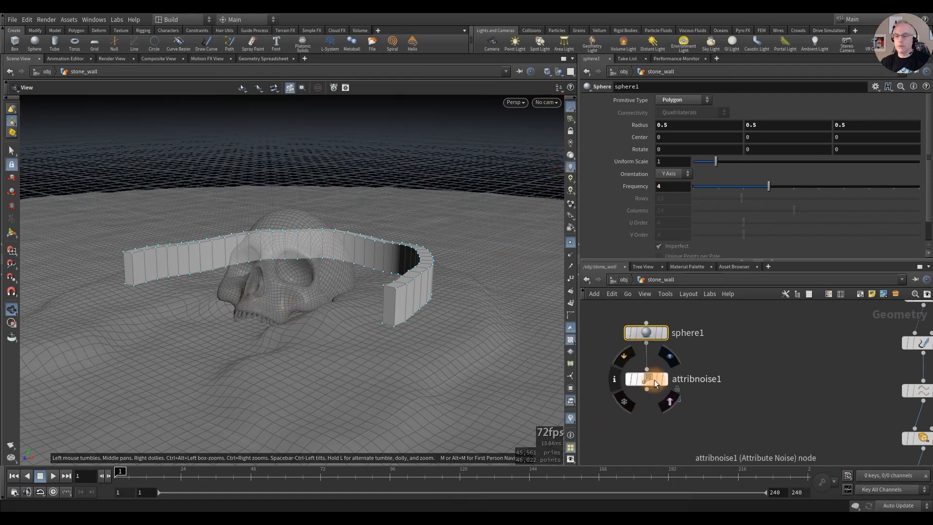
Step: Display attribnoise1 and set its attribute name to P, range values to Zero Centered and noise type to Fast
left_click(649, 379)
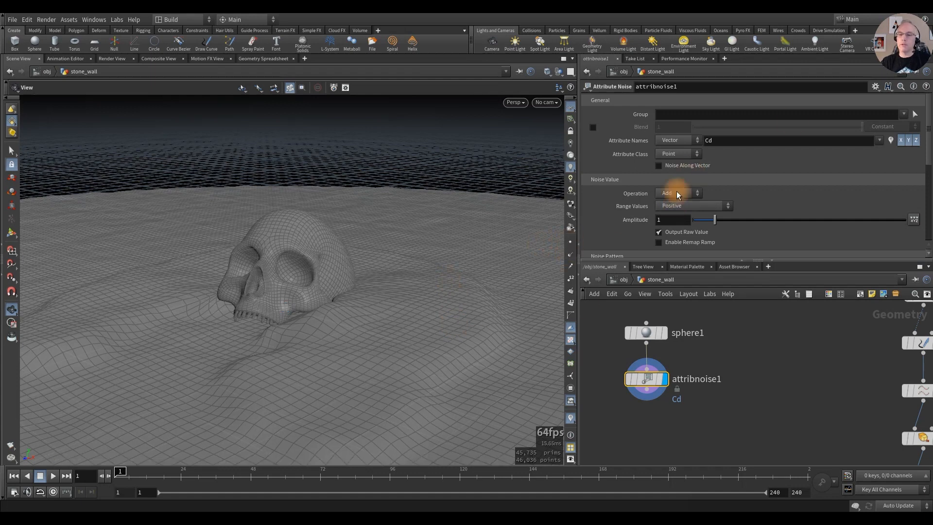
type("P")
key("Return")
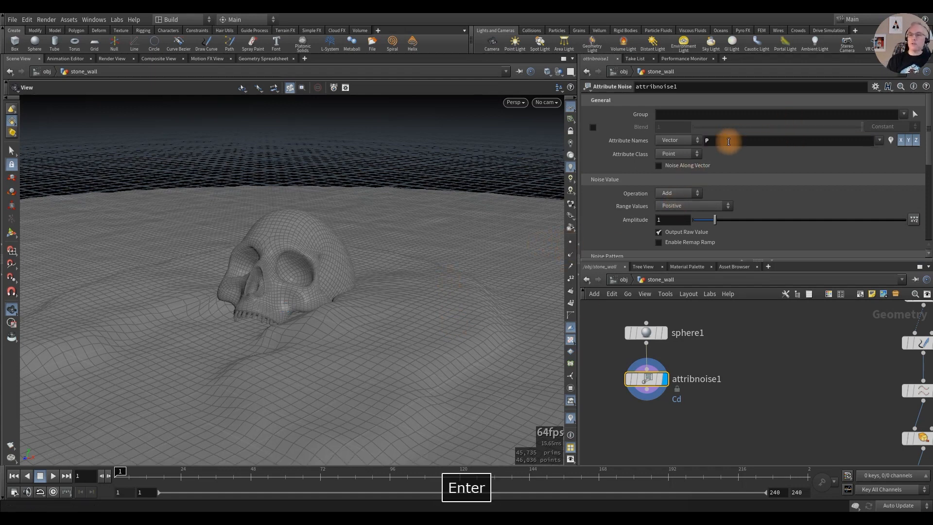
left_click(680, 206)
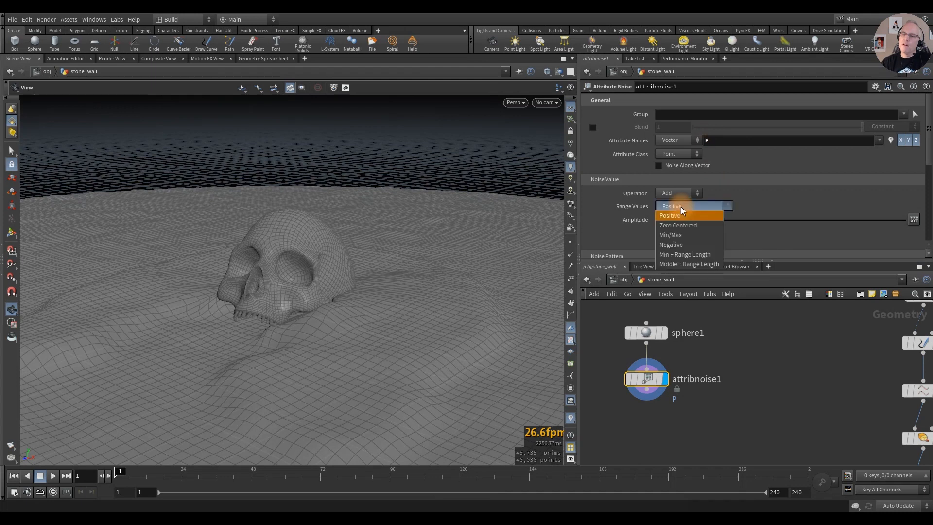
left_click(676, 227)
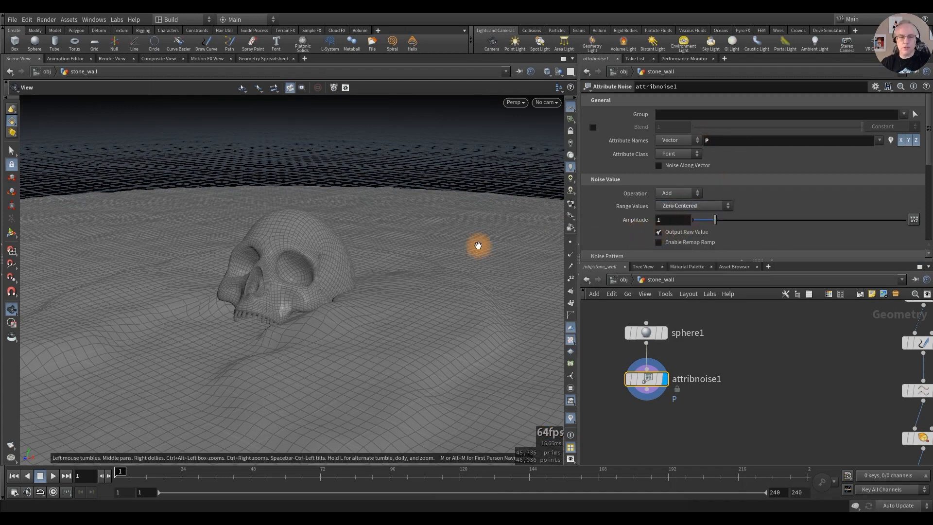
scroll(631, 203, "down", 2)
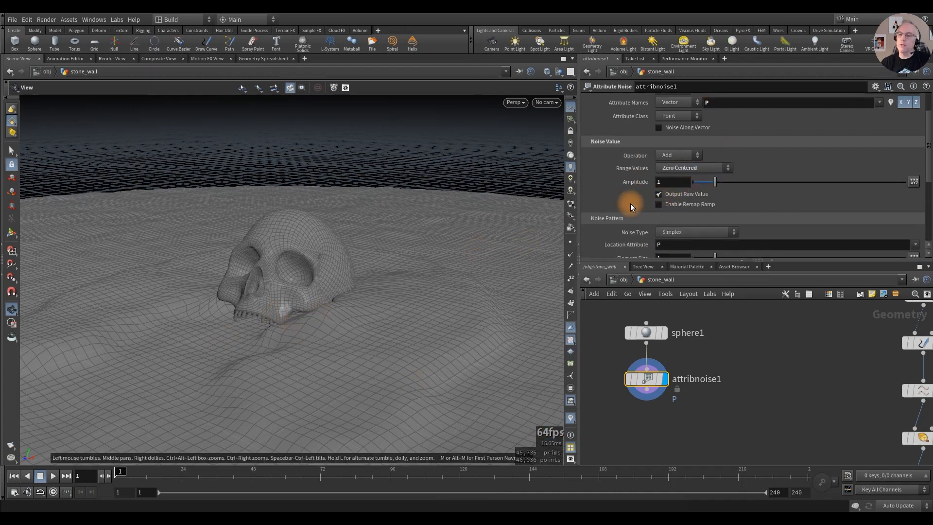
left_click(691, 194)
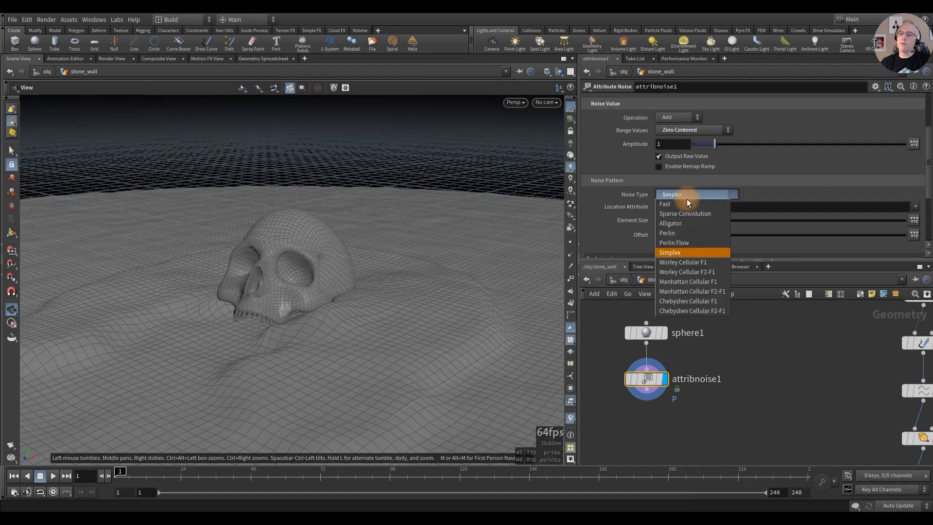
left_click(680, 204)
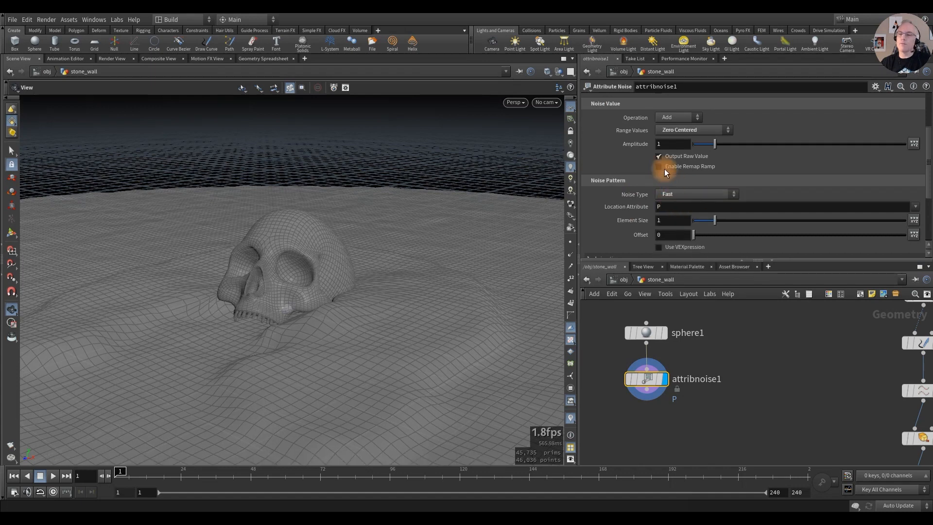
Step: Enlarge sphere1 to a uniform scale of about 9.42
scroll(639, 137, "up", 3)
left_click(646, 334)
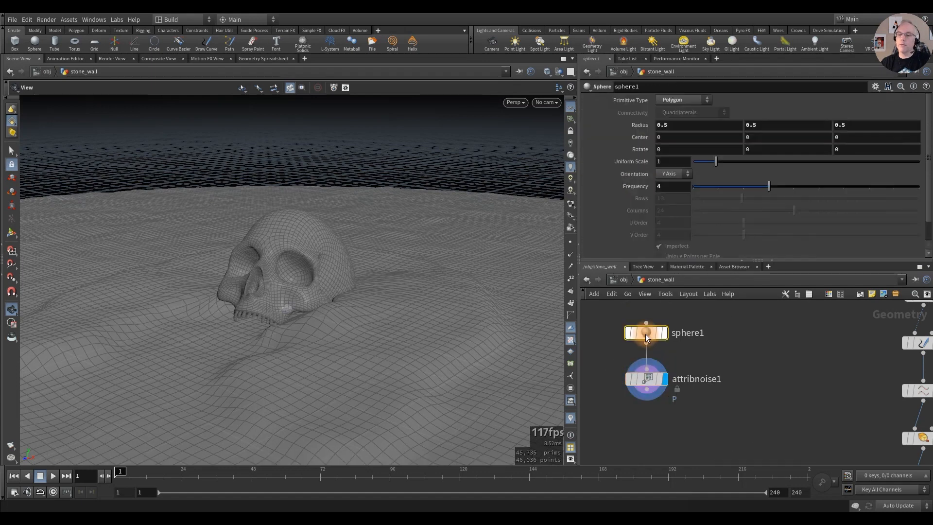
left_click(674, 246)
left_click_drag(722, 165, 910, 180)
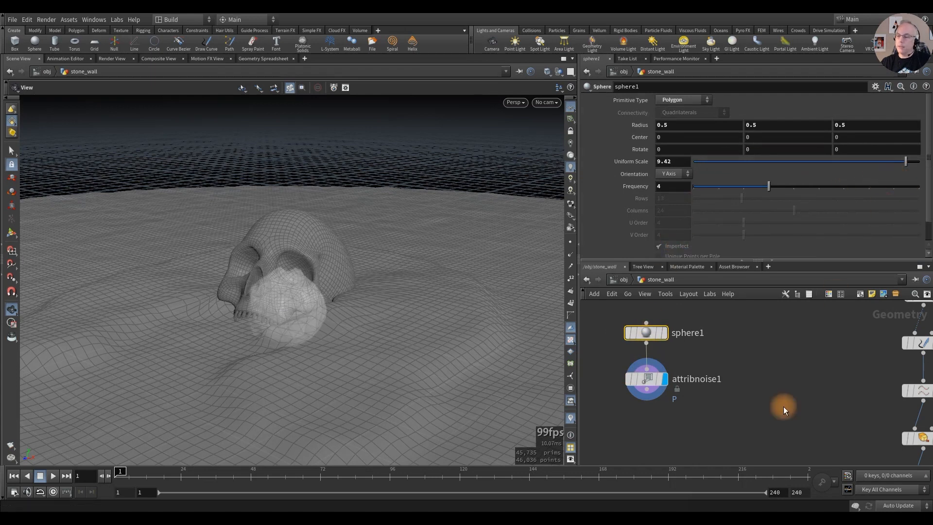
Step: Template polyextrude2 so the wall shows as a guide, and look at the scene from the top view
middle_click_drag(802, 383, 761, 324)
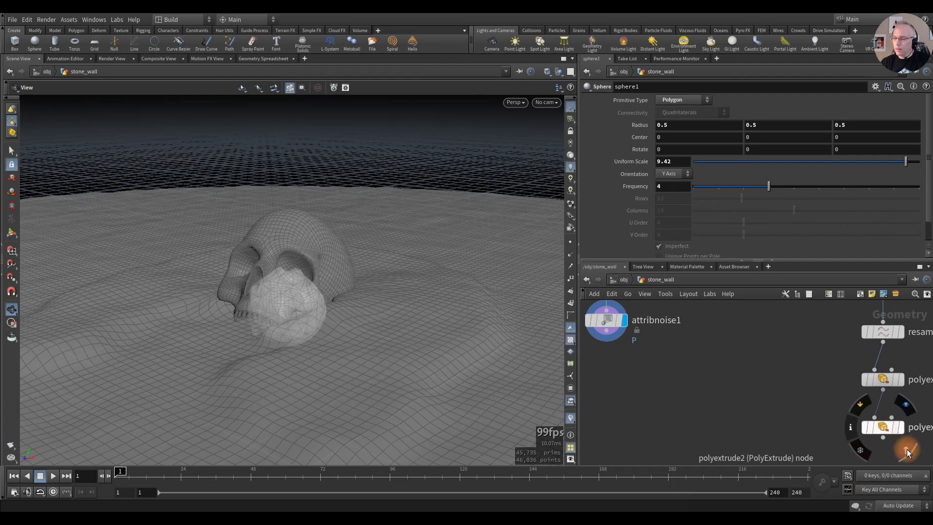
left_click(906, 449)
key("space")
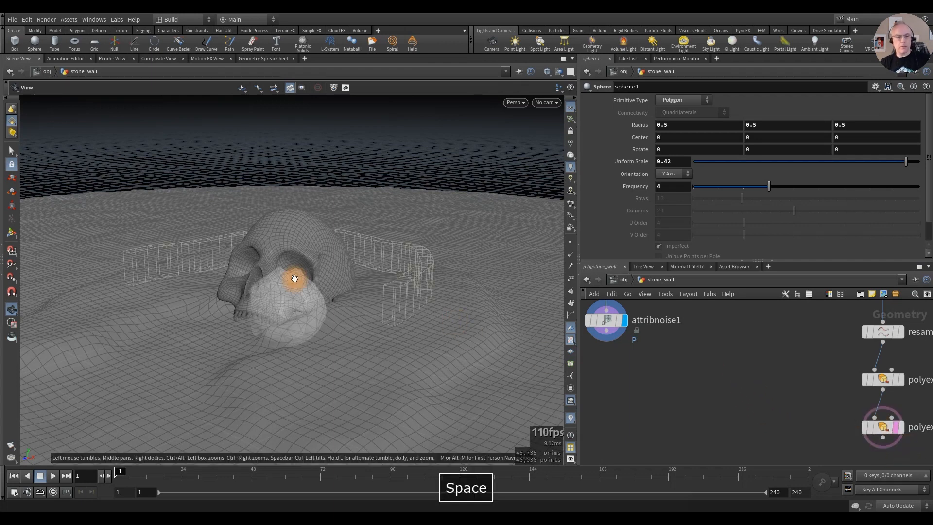
key("space+2")
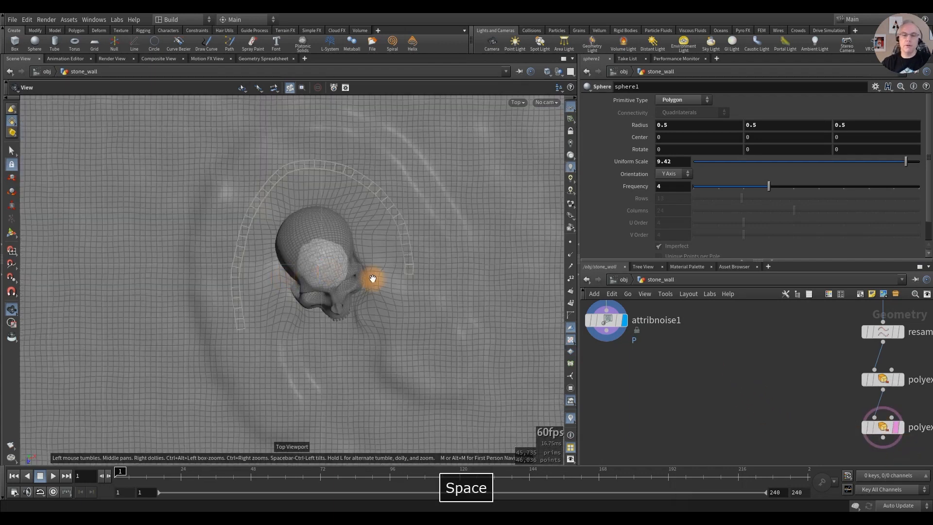
middle_click_drag(703, 375, 783, 435)
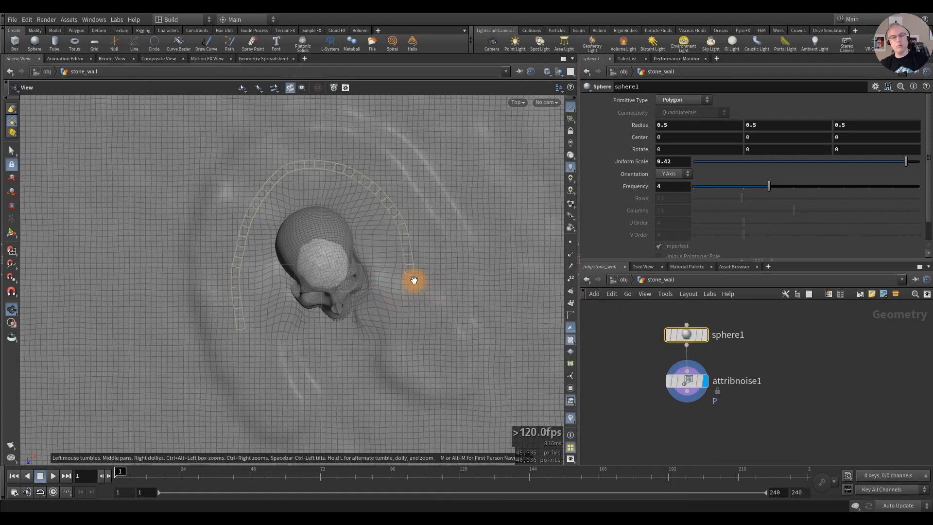
Step: Move sphere1 to the wall end beside the skull's jaw and raise it, with its center at about -15.11, 3.82, 10.76
key("Return")
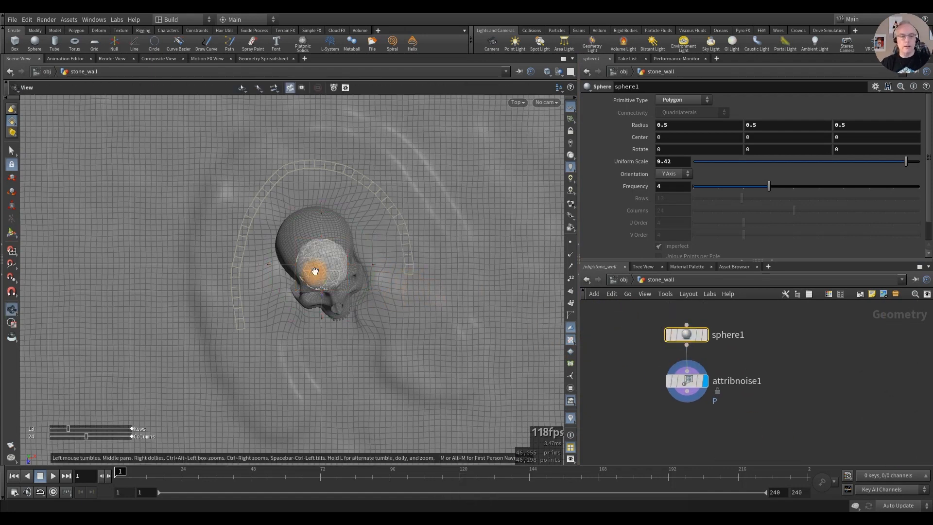
right_click_drag(315, 271, 474, 276, "alt")
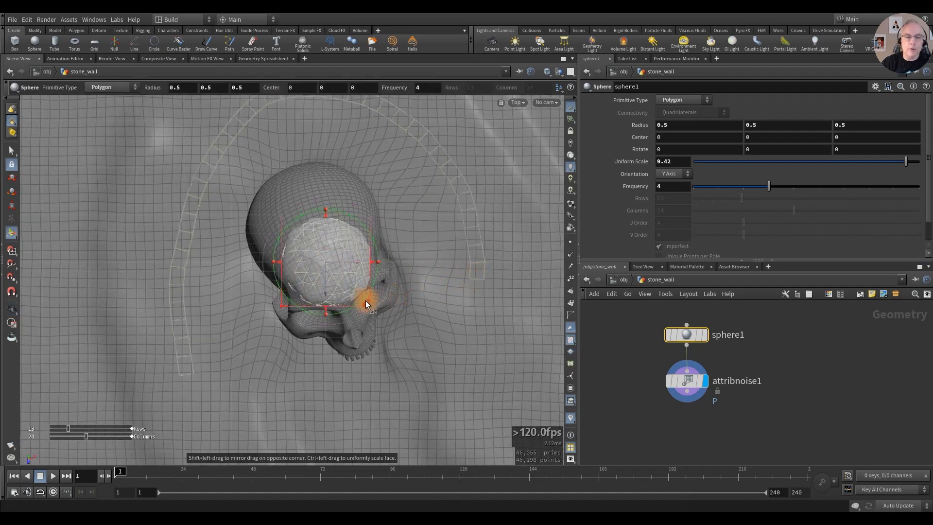
right_click_drag(351, 287, 626, 311, "alt")
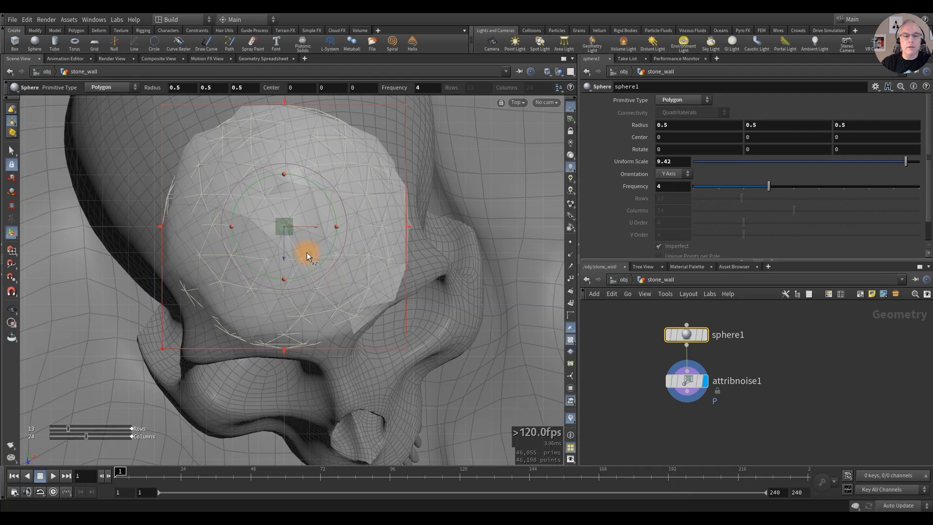
right_click_drag(310, 252, 454, 291, "alt")
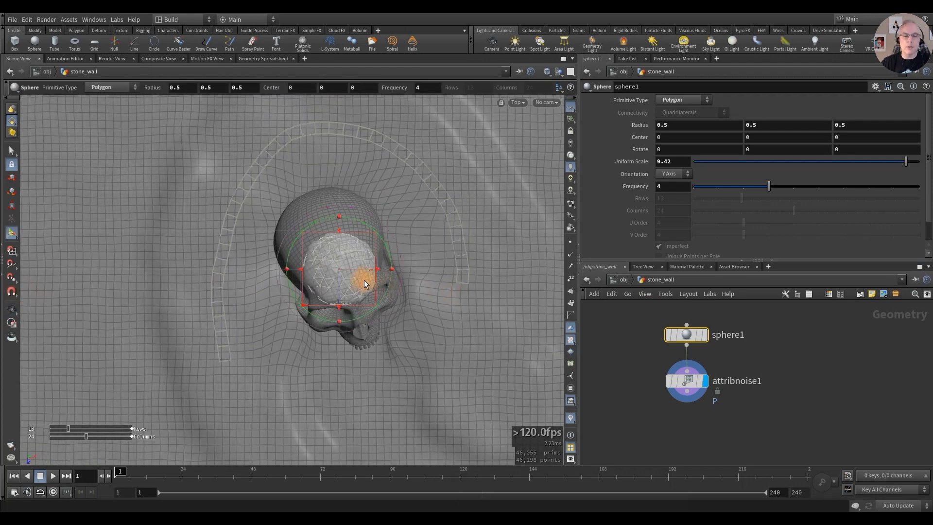
left_click_drag(356, 280, 245, 378)
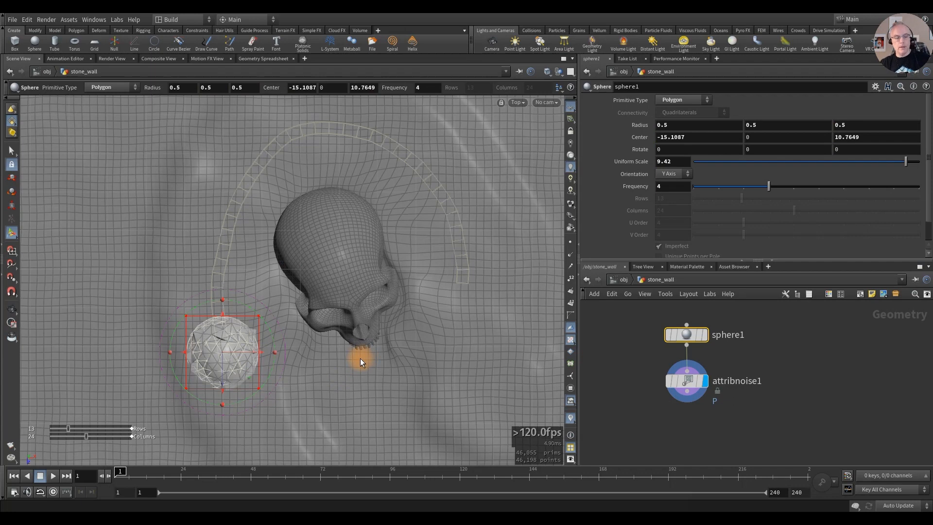
key("space+3")
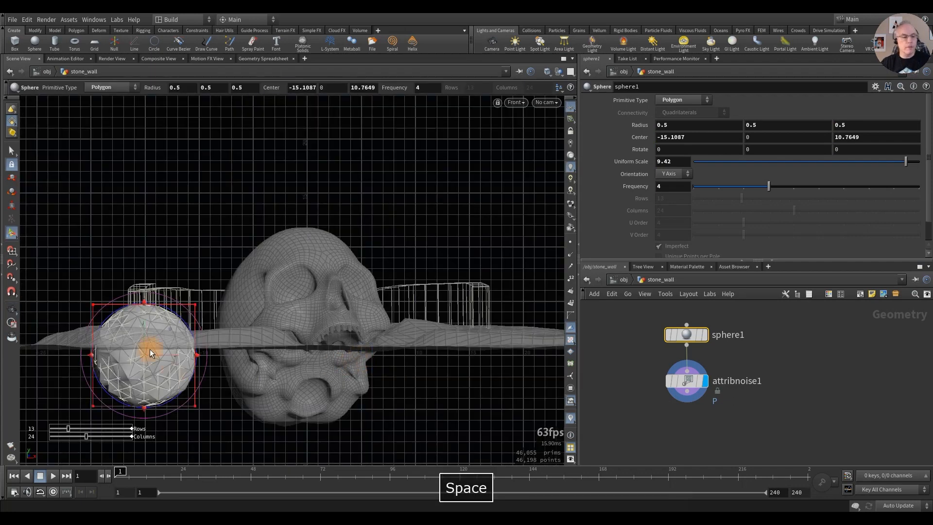
left_click_drag(143, 324, 137, 281)
mouse_move(202, 317)
left_mouse_down()
mouse_move(173, 312)
mouse_move(189, 318)
left_mouse_up()
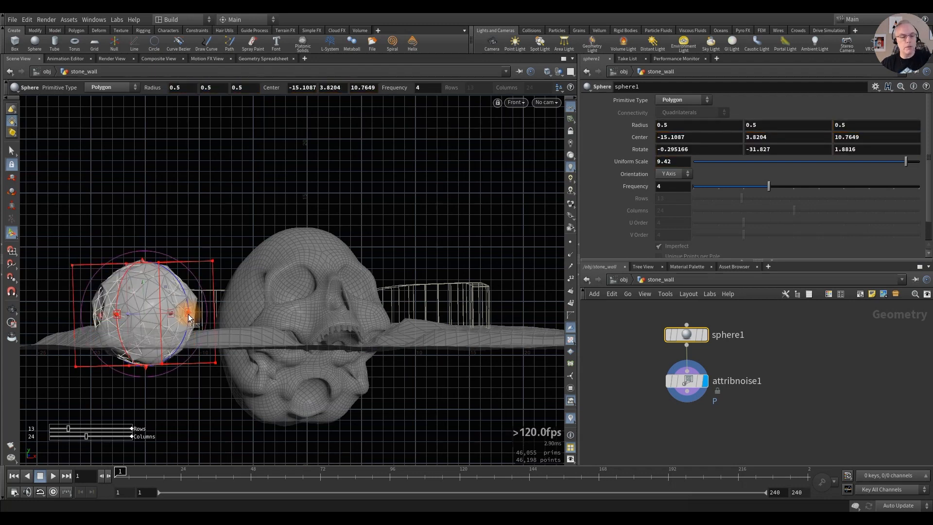
key("ctrl+z")
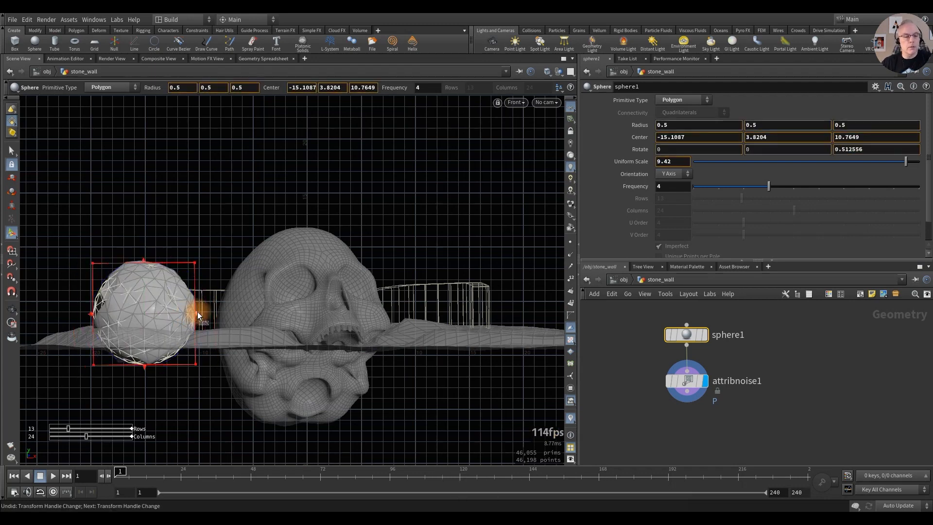
left_click_drag(196, 313, 168, 310)
key("ctrl+z")
Step: Narrow sphere1 from both sides to an X radius of about 0.38, with its center X at about -15.53
key("space+1")
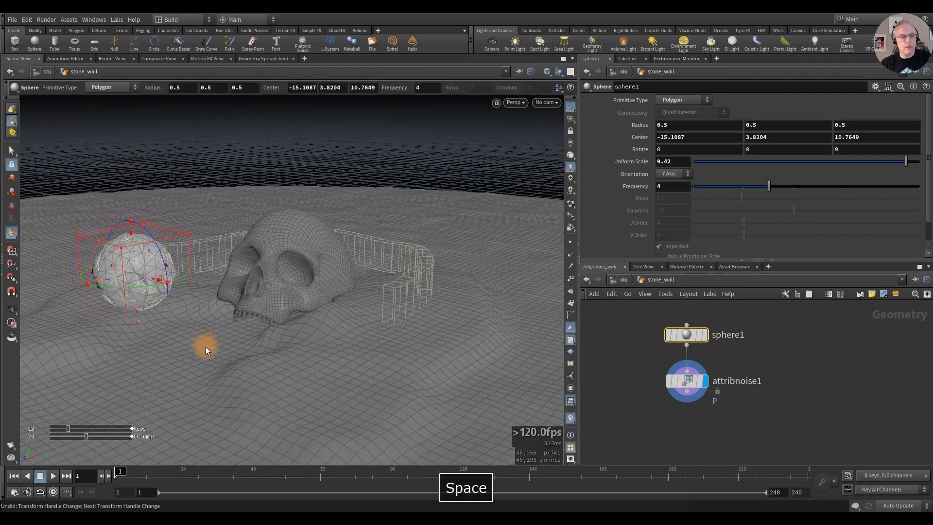
key("space+2")
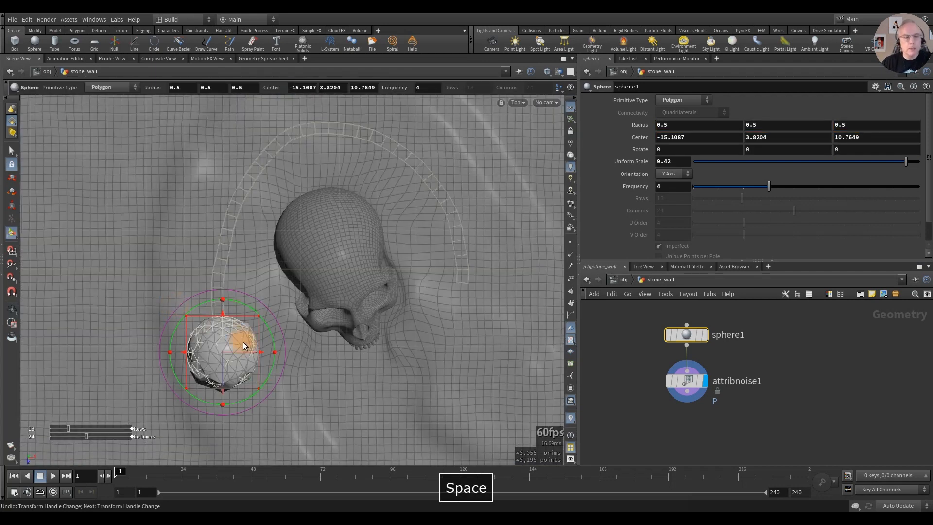
left_click_drag(262, 352, 247, 351)
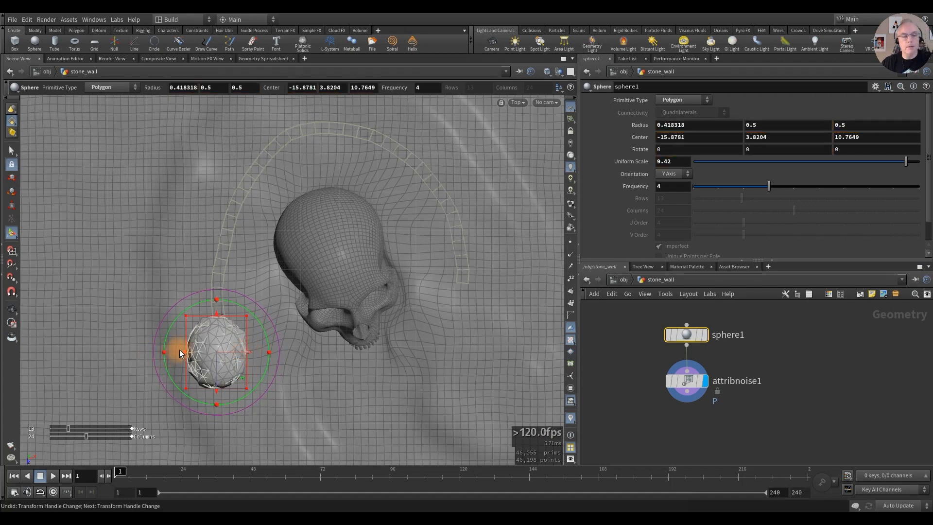
left_click_drag(179, 349, 190, 352)
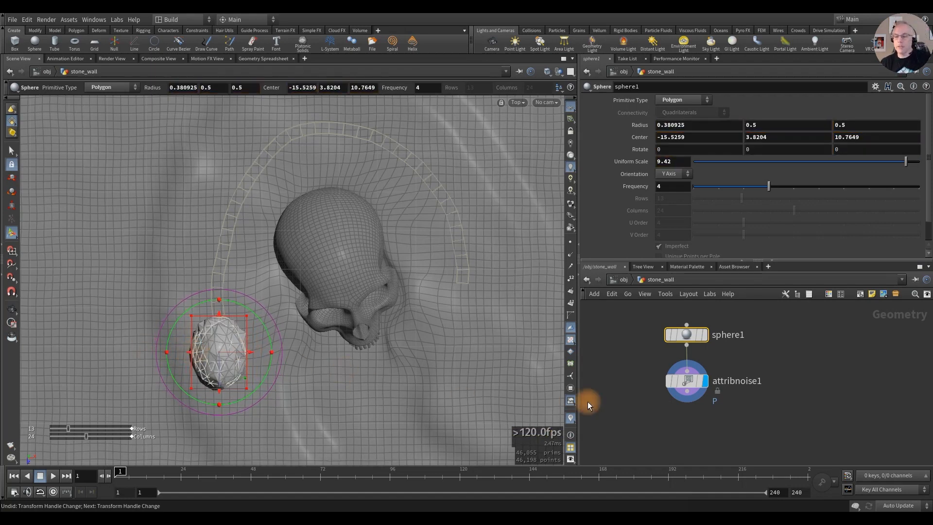
Step: Duplicate sphere1 and attribnoise1 beside the originals and select the copied sphere
left_click(737, 446)
middle_click_drag(788, 397, 731, 389)
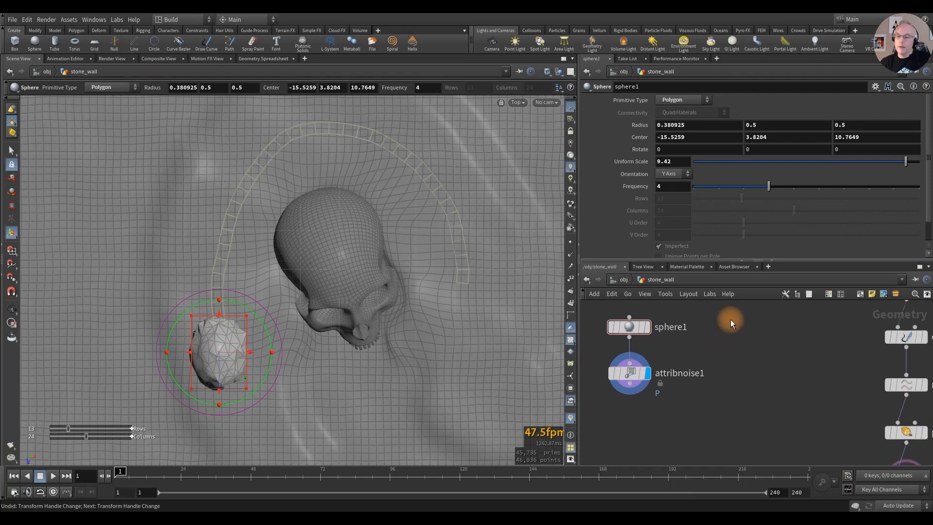
left_click_drag(641, 397, 640, 398)
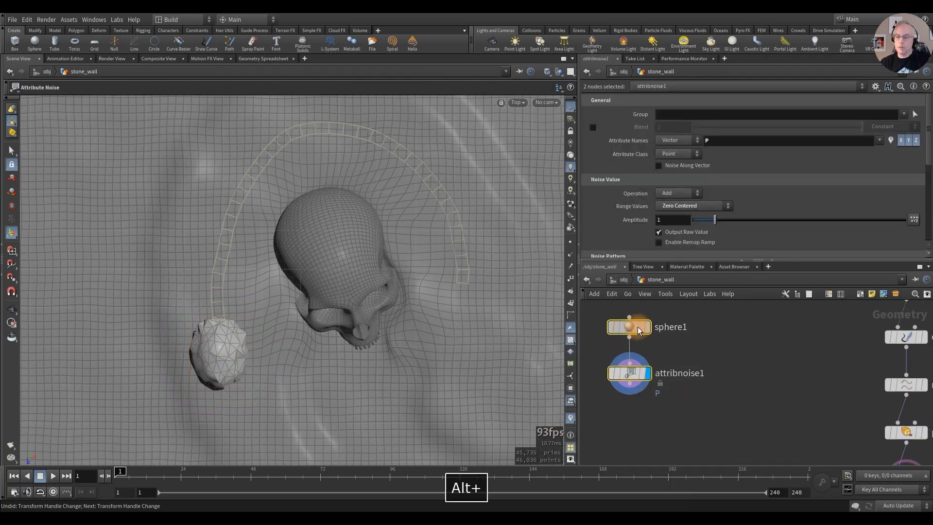
left_click_drag(638, 327, 747, 331, "alt")
left_click(747, 329)
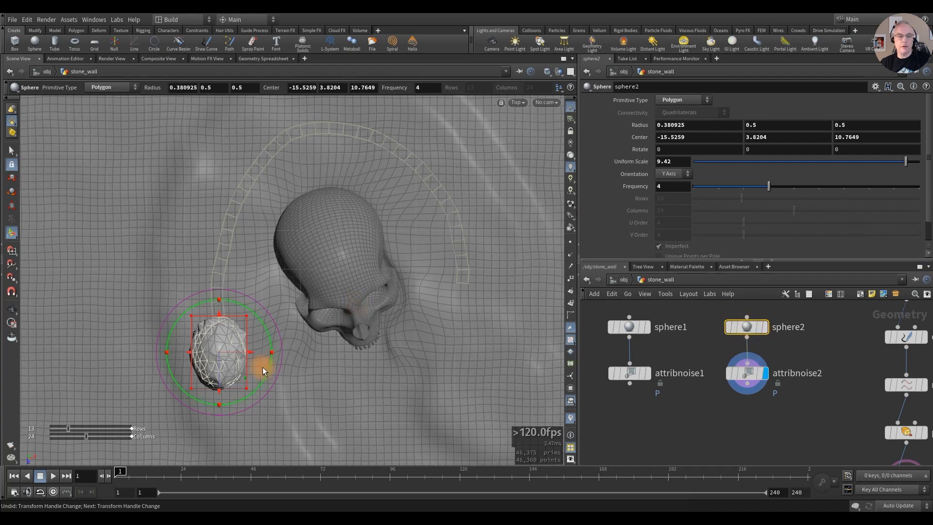
Step: Move sphere2 to the wall's opposite end, with its center at about 16.39, 3.82, 4.47, and check its placement in front and perspective views
left_click_drag(250, 369, 471, 320)
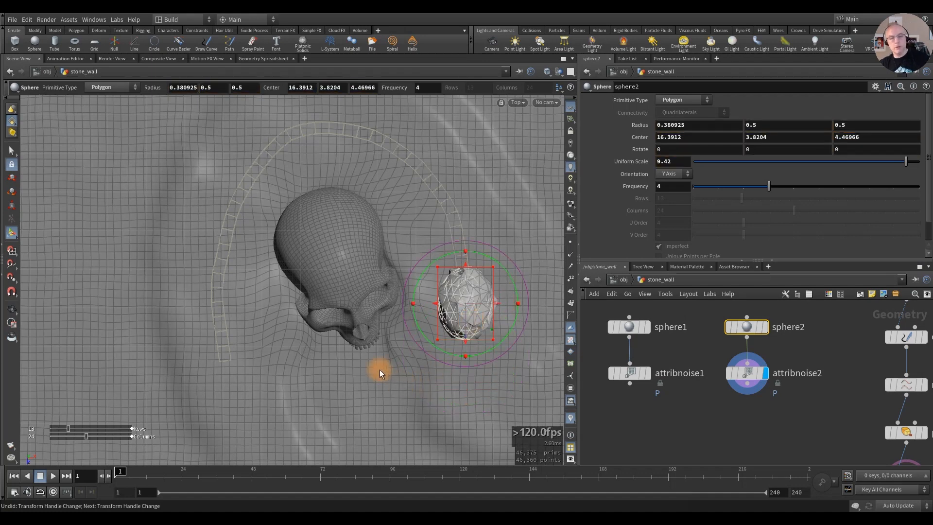
key("space+3")
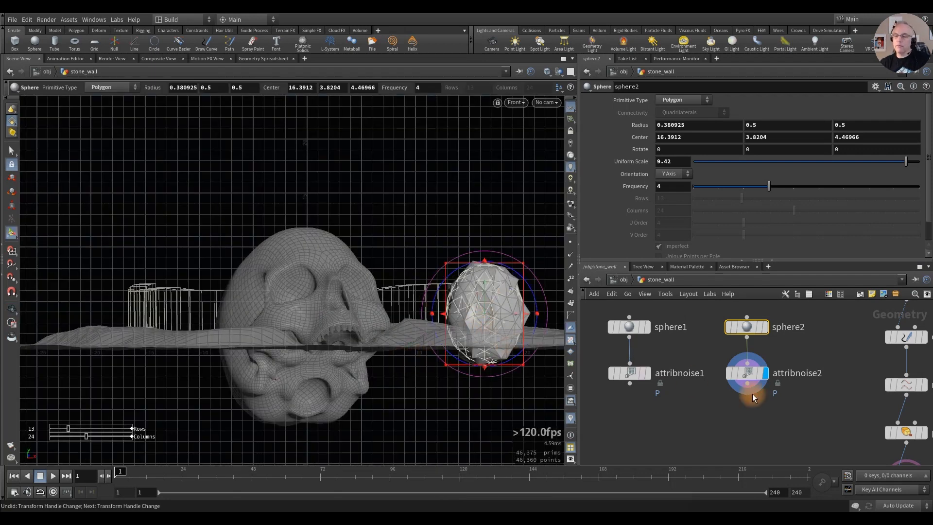
scroll(747, 421, "down", 4)
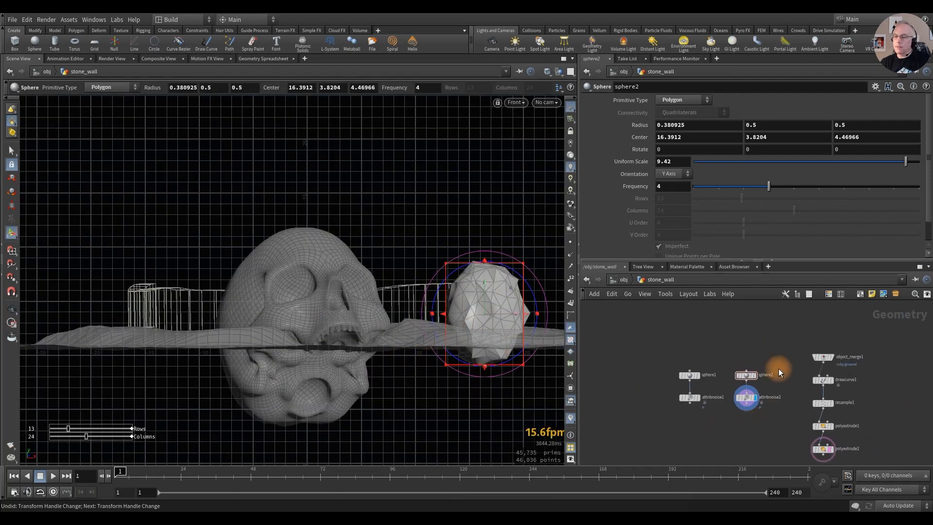
left_click_drag(680, 380, 646, 374)
left_click(613, 341)
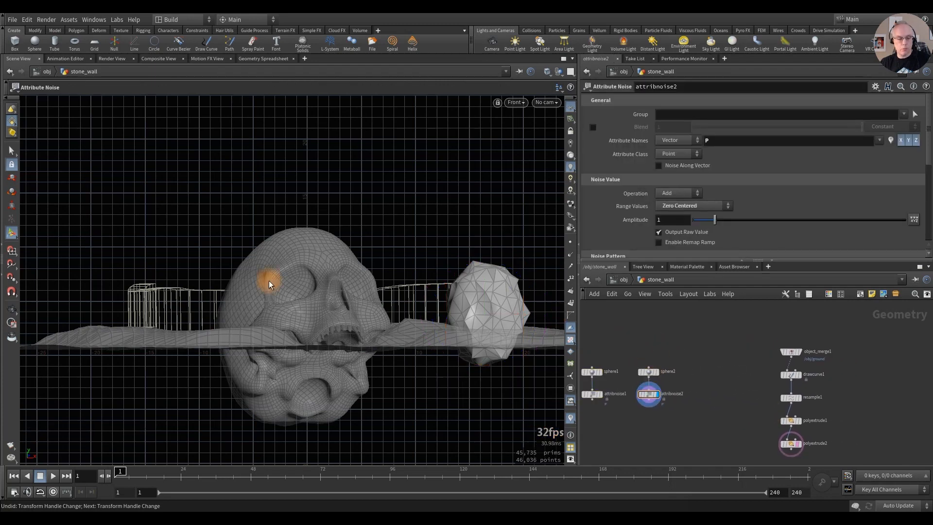
key("space+1")
left_click_drag(325, 254, 417, 196, "alt")
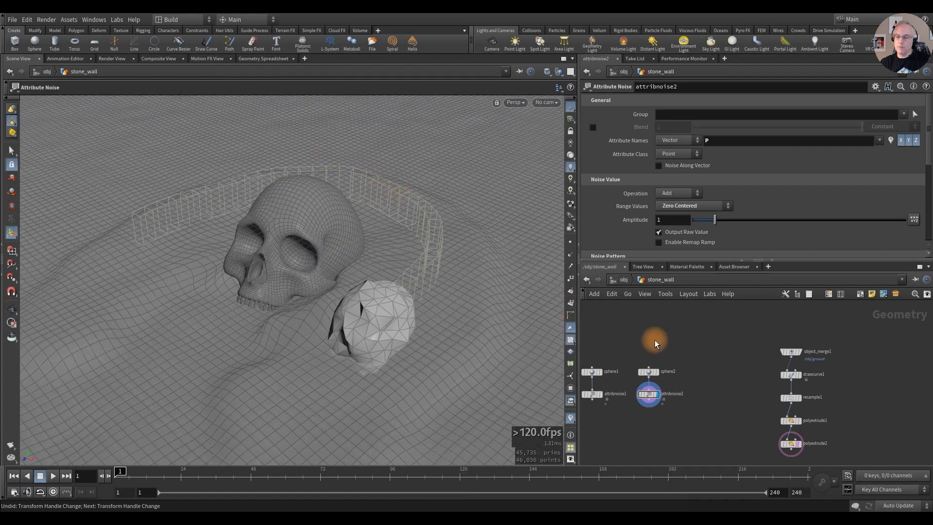
Step: Duplicate sphere2 and attribnoise2 to start a third stone
scroll(675, 337, "up", 3)
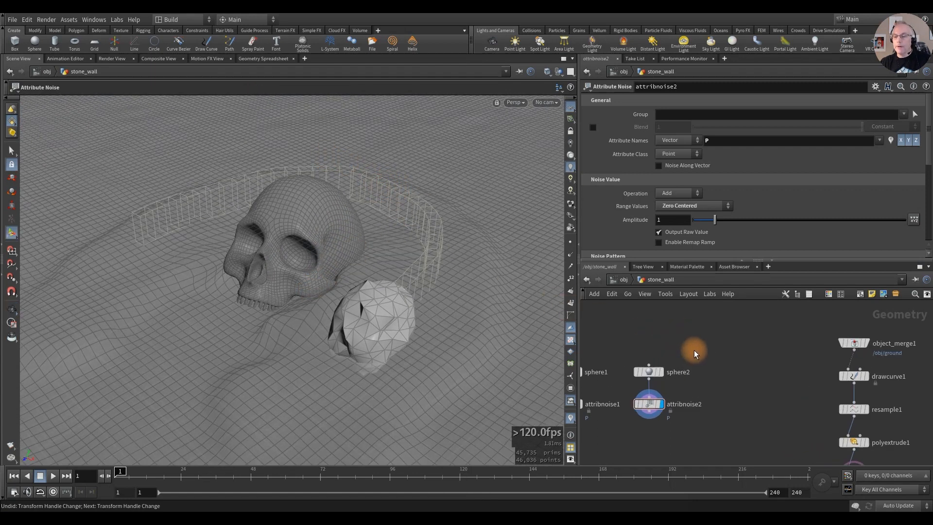
left_click_drag(695, 349, 649, 409)
left_click_drag(650, 371, 731, 371, "alt")
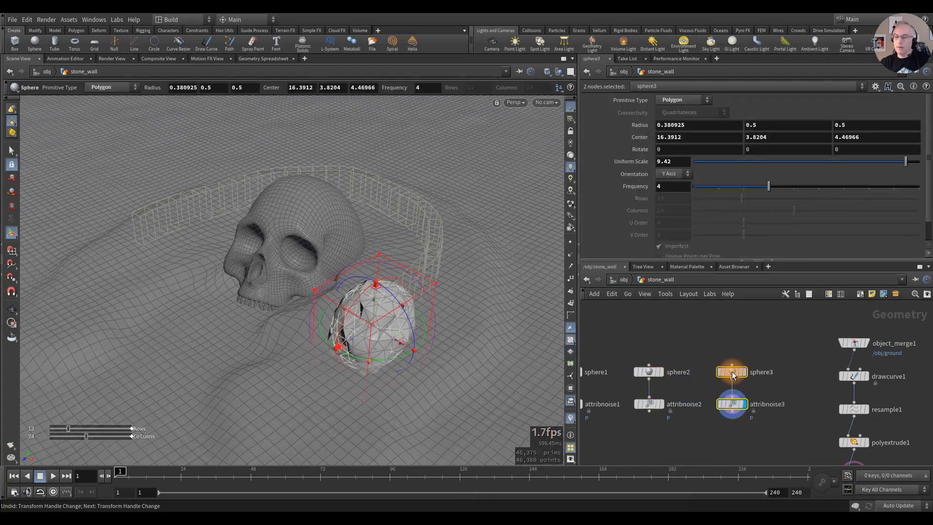
Step: Move sphere3 to the back middle of the wall, at about -2.27 X and -17.19 Z, and widen its X radius to about 0.64
key("space+2")
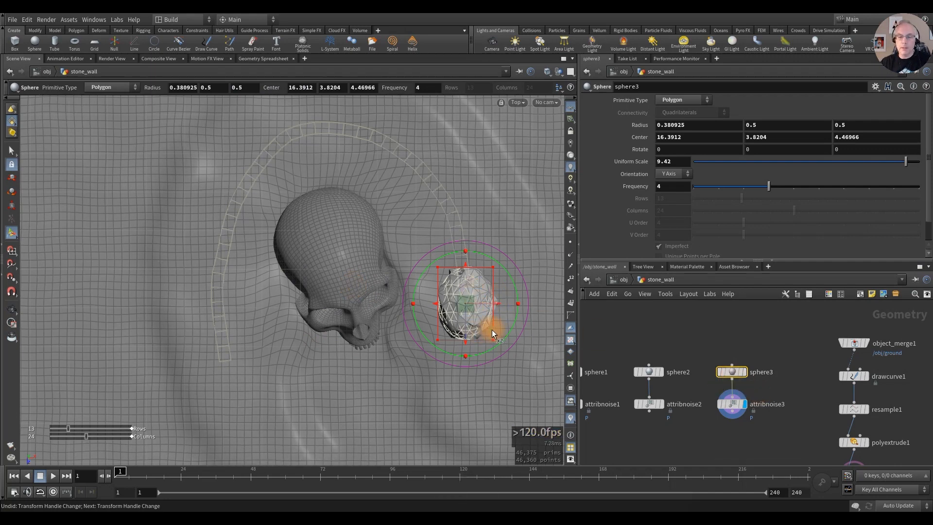
left_click_drag(490, 329, 368, 139)
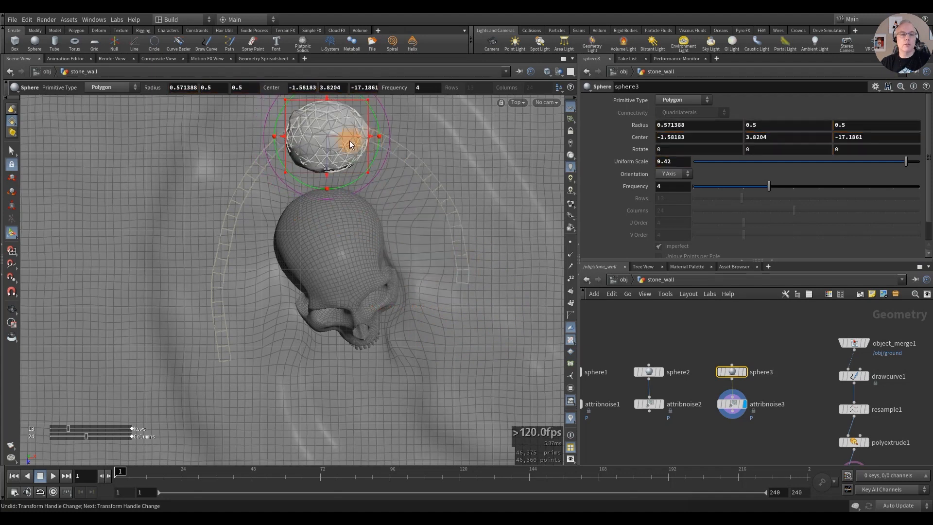
left_click_drag(276, 136, 269, 136)
Step: Raise sphere3 in the front view so its center Y is about 8.14, overlapping the wall's upper edge
key("space")
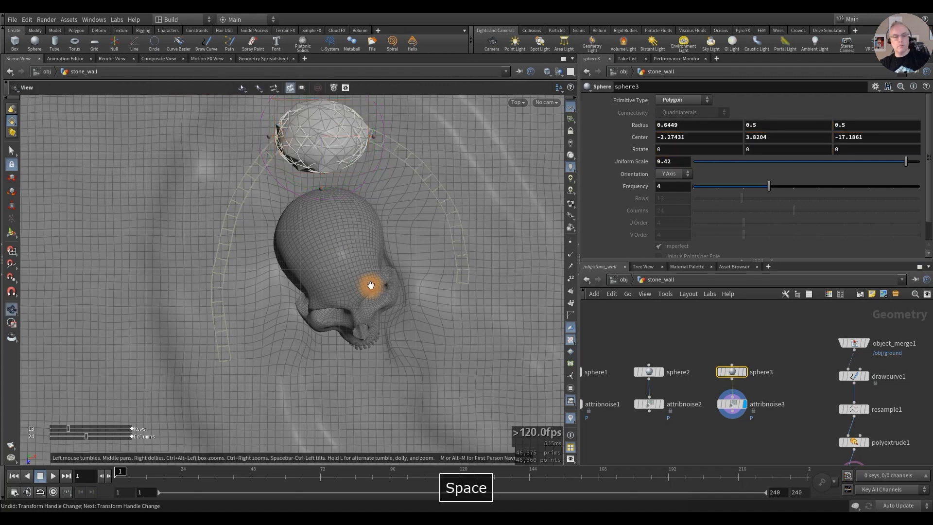
key("3")
left_click_drag(281, 282, 293, 235)
key("space")
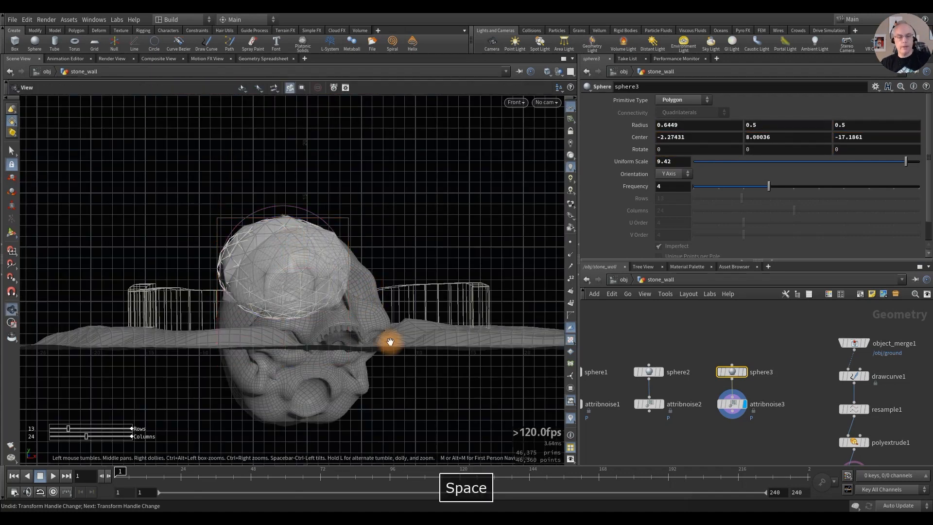
key("3")
key("f")
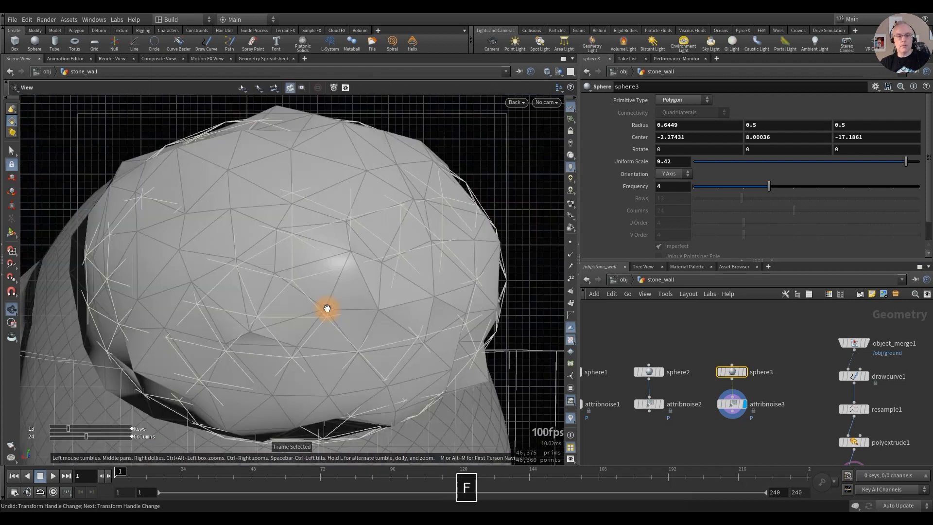
key("space")
key("space+3")
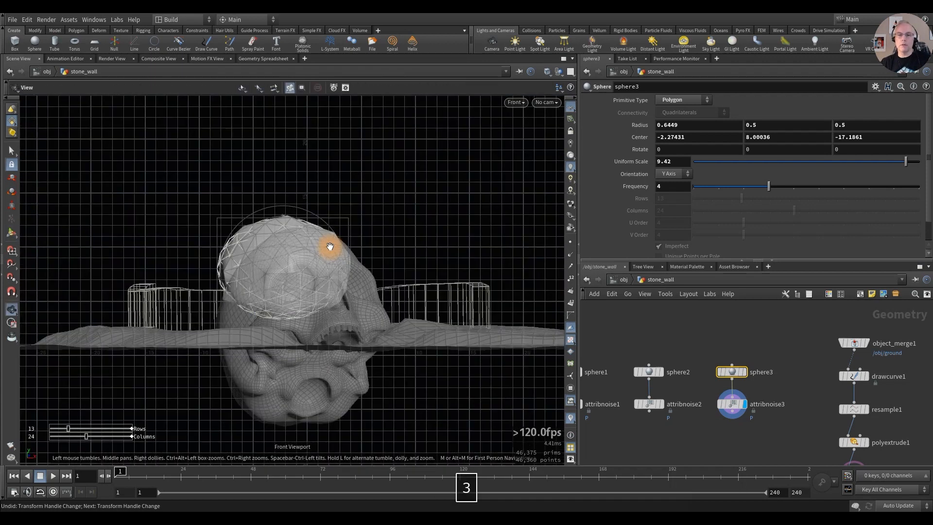
left_click_drag(281, 237, 283, 238)
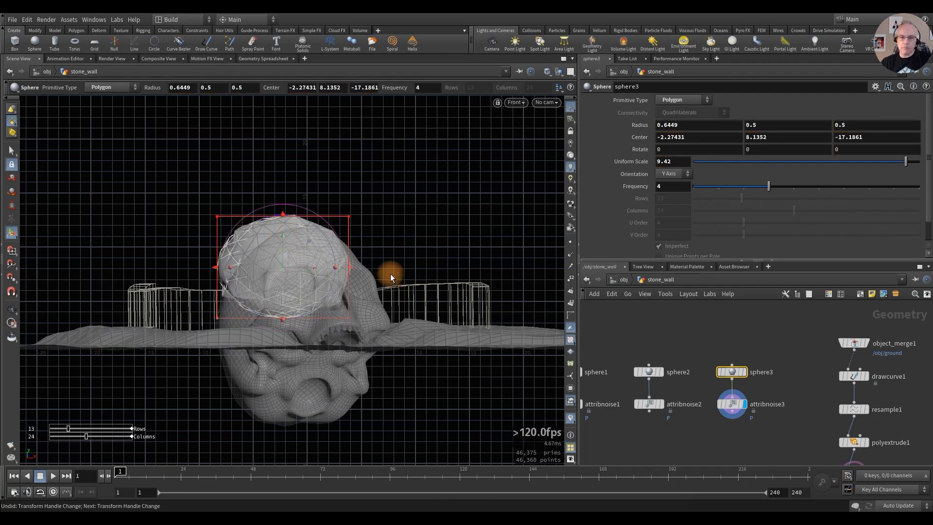
Step: Examine sphere3's position relative to the wall in the top, front, back and perspective views
key("space+1")
key("space+2")
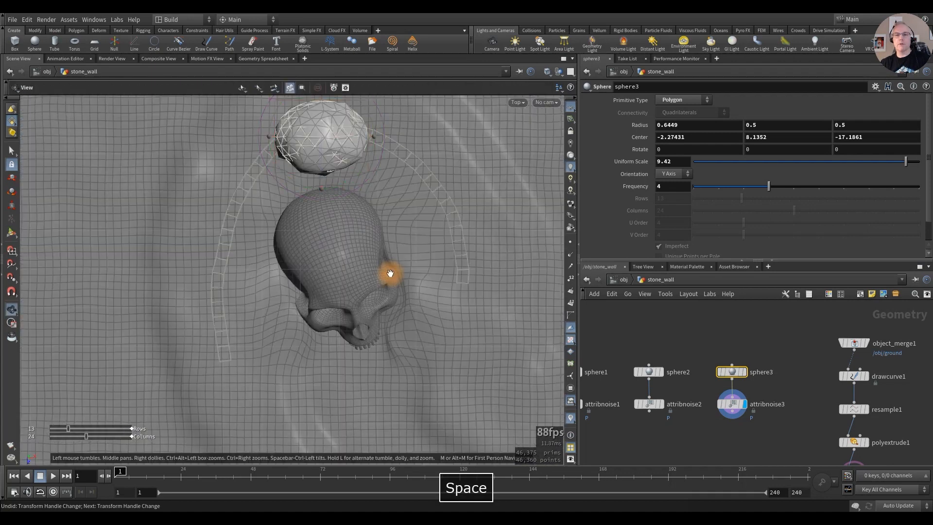
key("space+3")
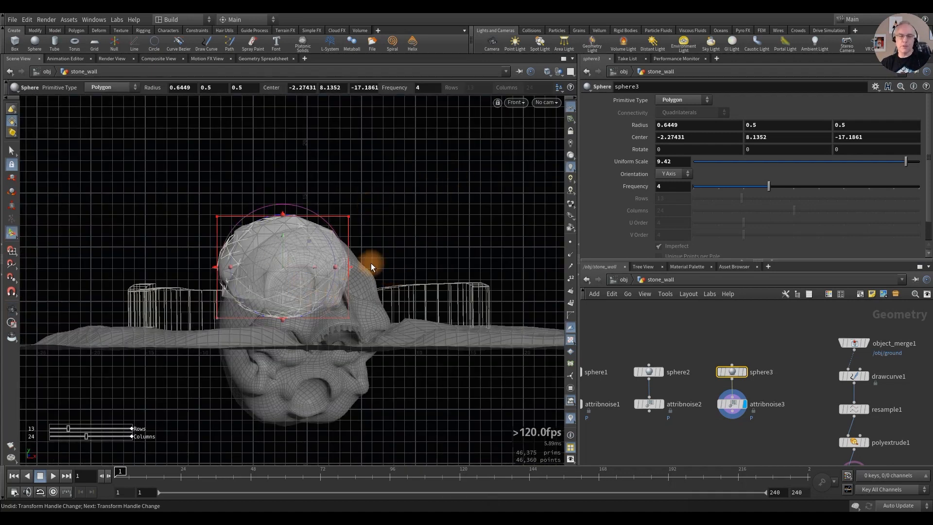
key("space")
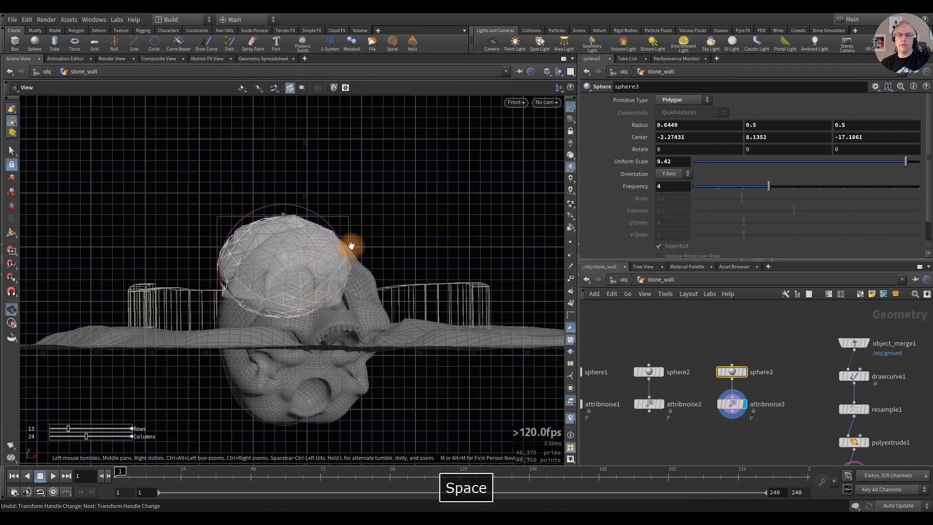
key("space+3")
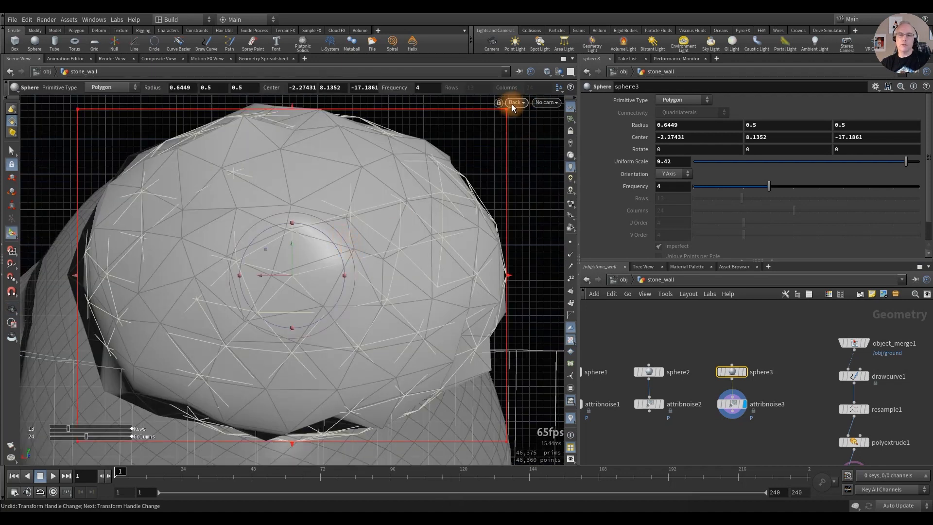
right_click_drag(312, 323, 163, 342, "alt")
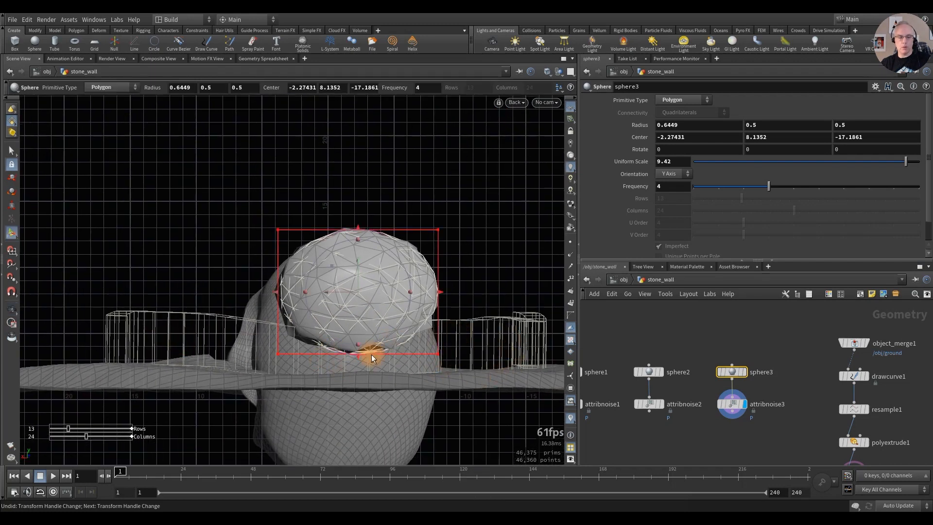
key("space")
key("space+3")
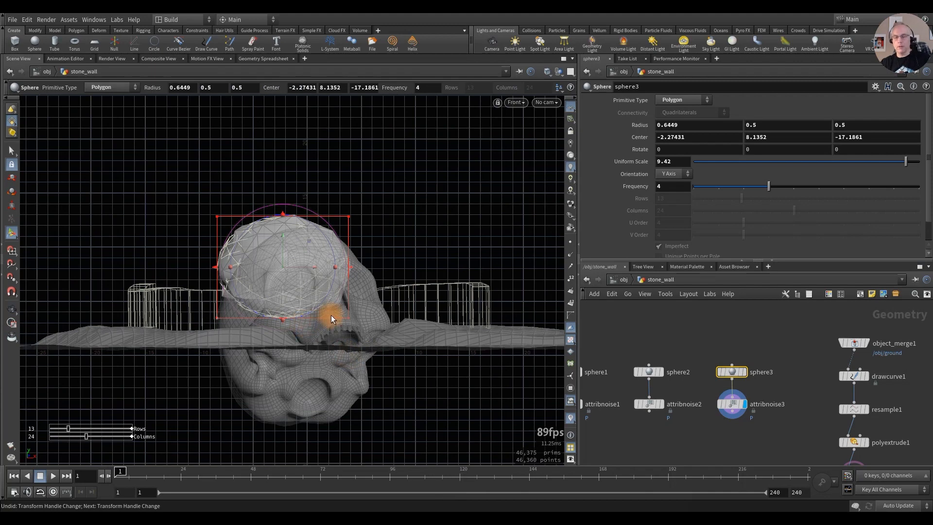
key("space+1")
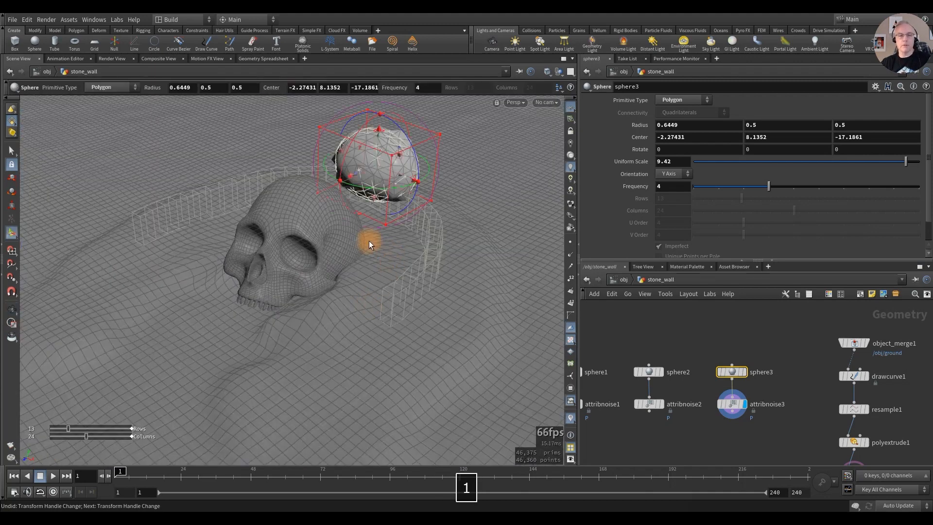
left_click_drag(333, 272, 340, 253, "alt")
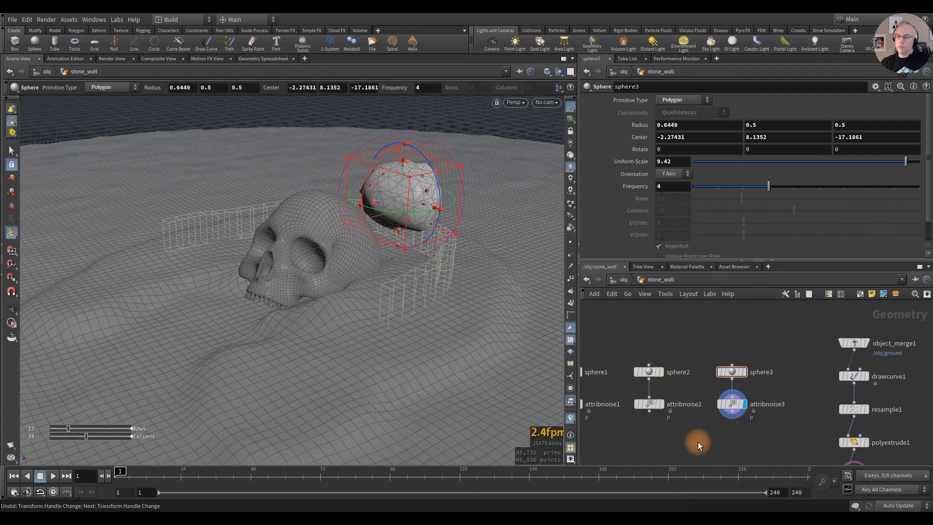
Step: Combine attribnoise1, attribnoise2 and attribnoise3 in a Merge node and display all three stones together
middle_click_drag(697, 441, 763, 396)
left_click_drag(599, 343, 826, 375)
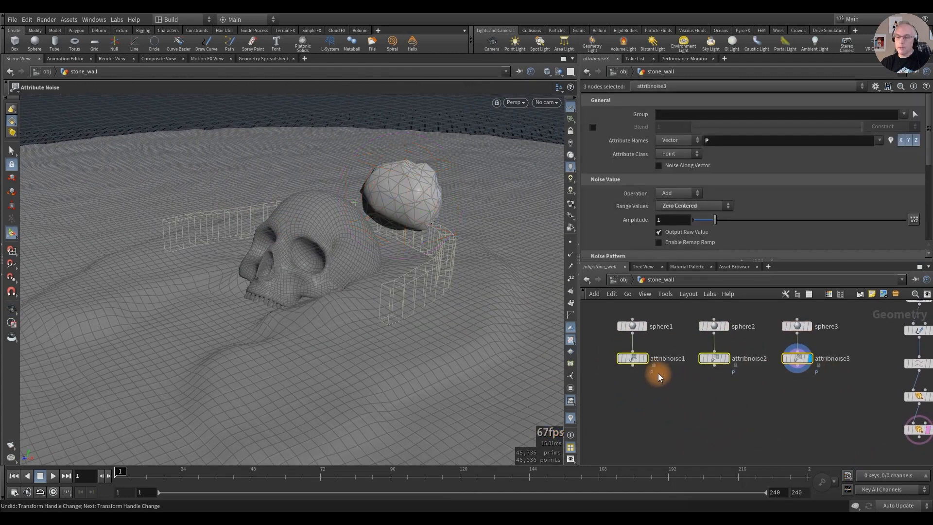
left_click_drag(632, 366, 669, 408)
key("Tab")
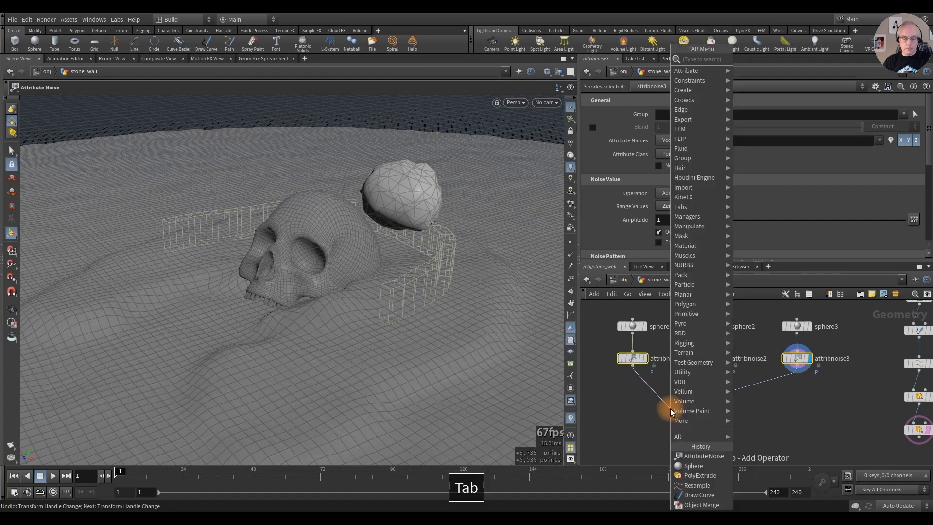
type("merg")
key("Return")
left_click(669, 408)
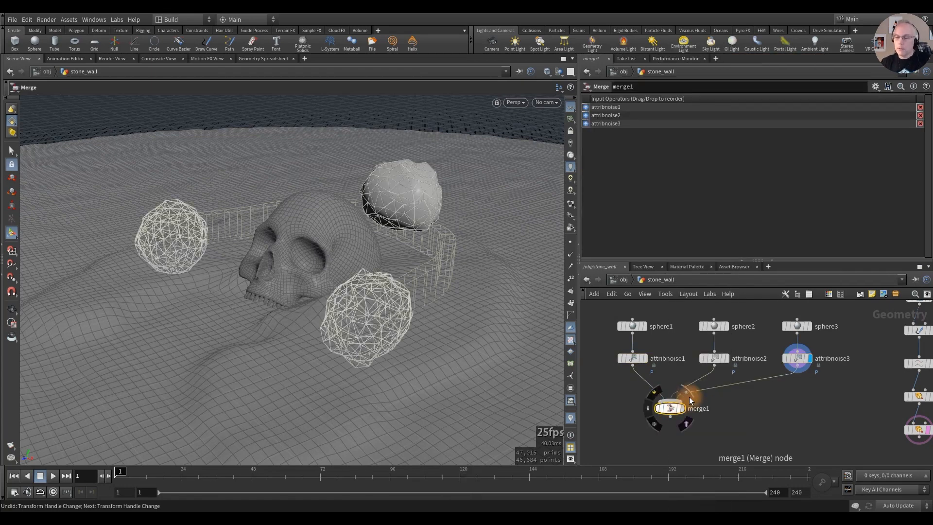
left_click_drag(670, 409, 688, 412)
left_click_drag(364, 277, 313, 279, "alt")
left_click_drag(254, 299, 399, 311, "alt")
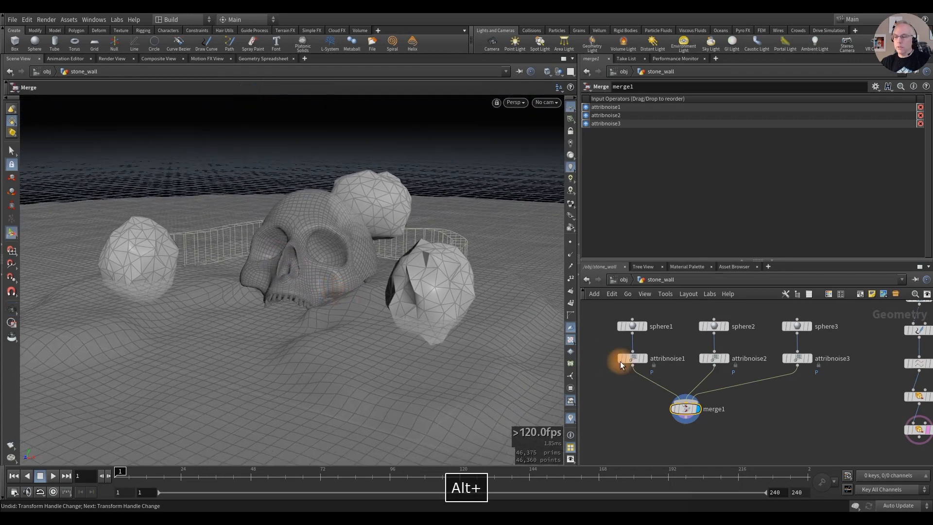
Step: Add a Boolean node below the stone and wall branches with Unique Points Along Seams enabled
scroll(758, 404, "down", 3)
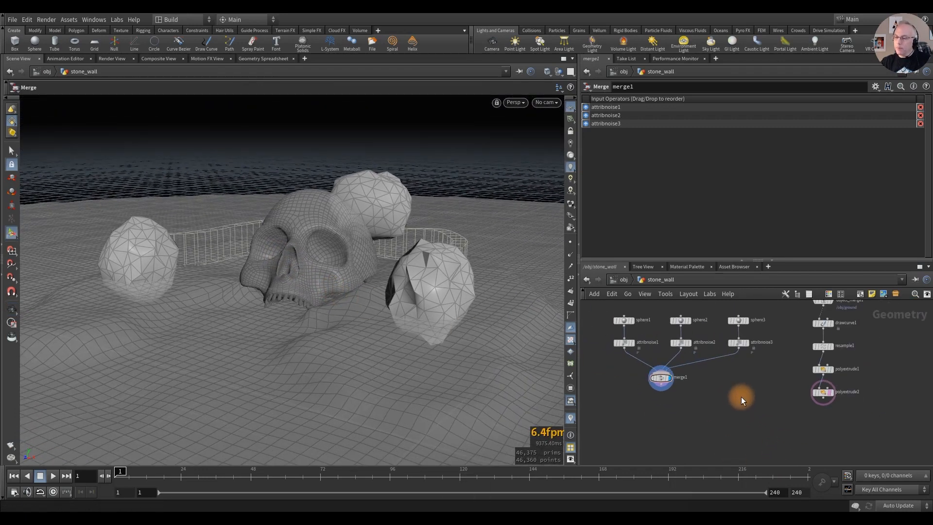
type("bool")
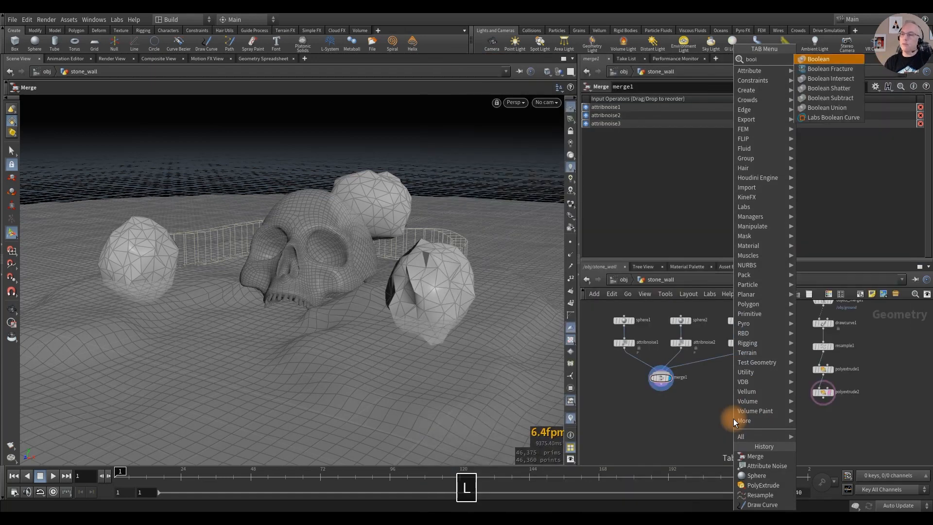
key("Return")
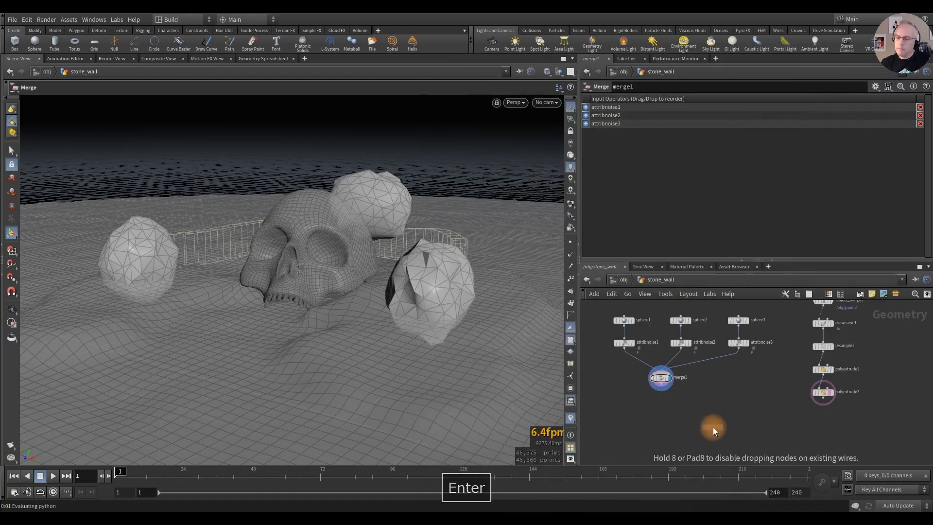
left_click(712, 427)
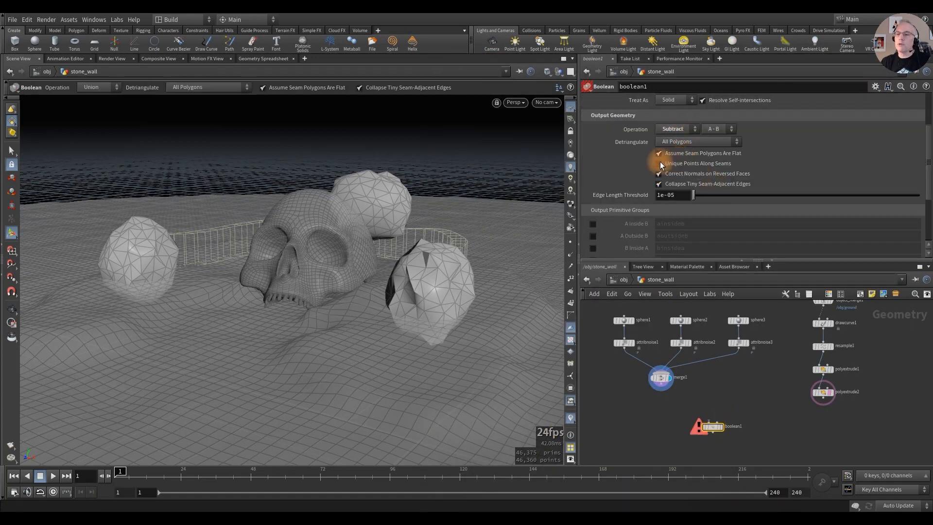
left_click(659, 163)
scroll(732, 401, "up", 2)
left_click(699, 435)
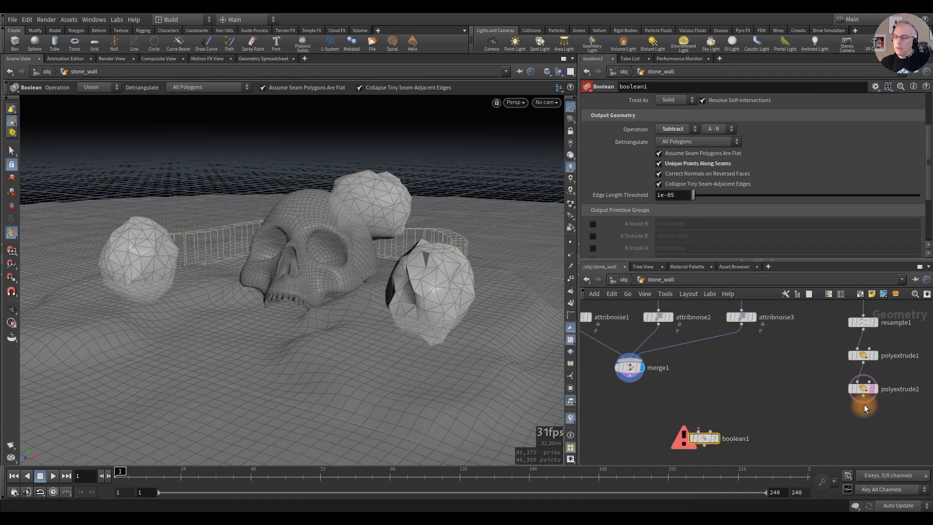
Step: Connect polyextrude2 to the first and merge1 to the second input of boolean1, and display the wall with the stones subtracted
left_click_drag(863, 401, 699, 431)
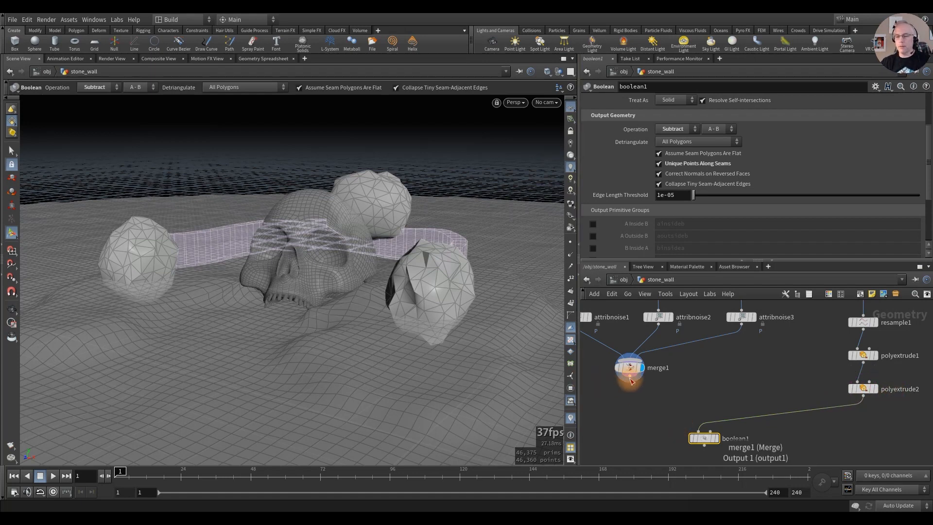
left_click_drag(630, 382, 707, 419)
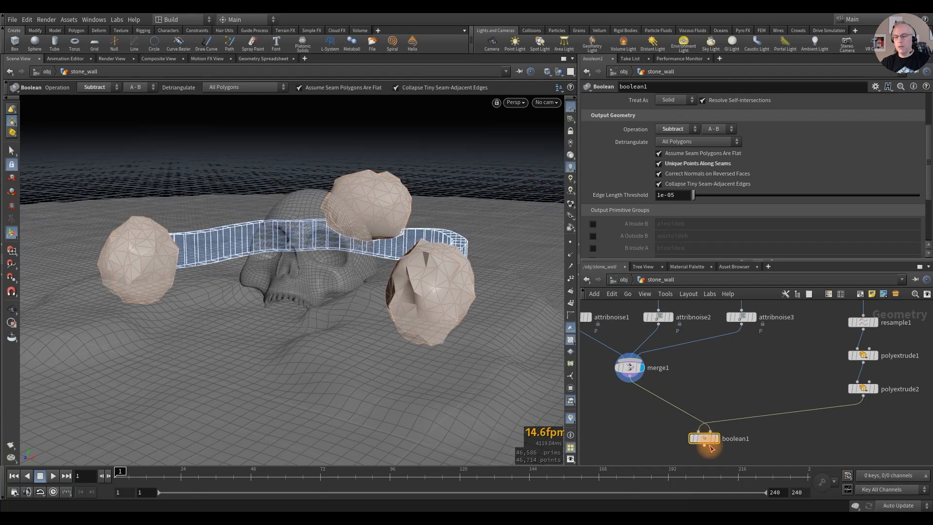
left_click(721, 424)
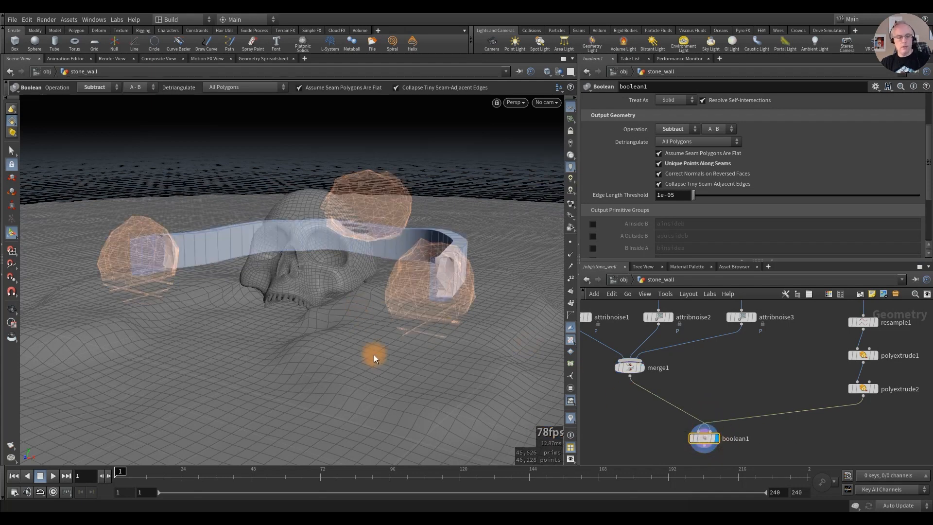
key("Escape")
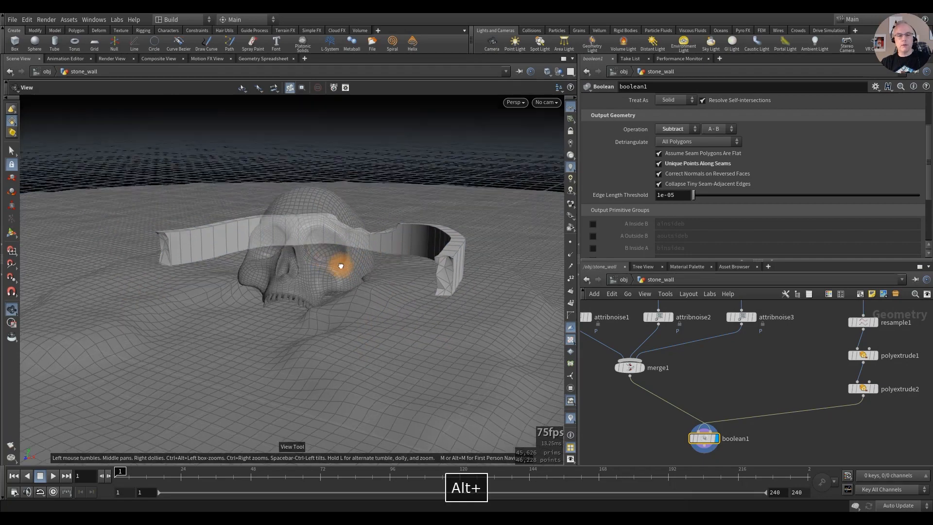
left_click_drag(340, 266, 366, 269, "alt")
left_click_drag(413, 220, 365, 216, "alt")
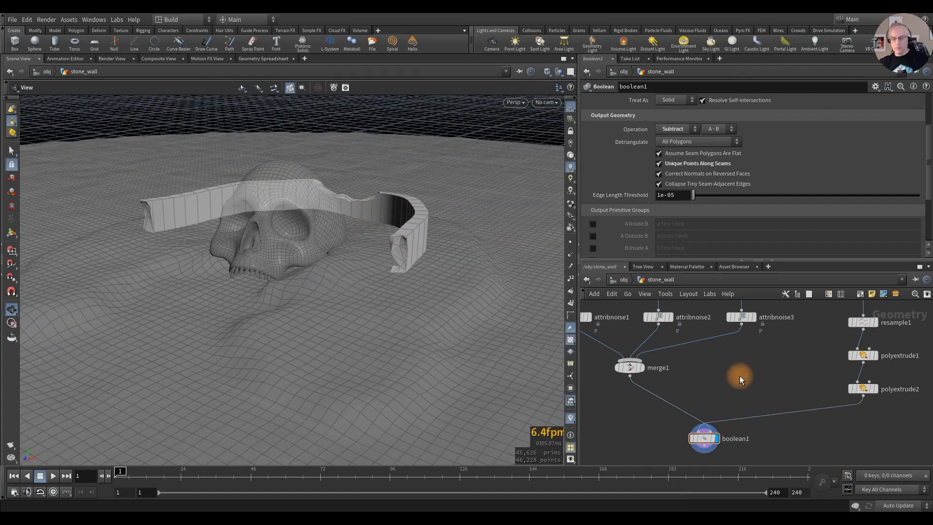
Step: Add a Labs Fast Remesh node after boolean1 and display the remeshed wall
scroll(734, 364, "down", 2)
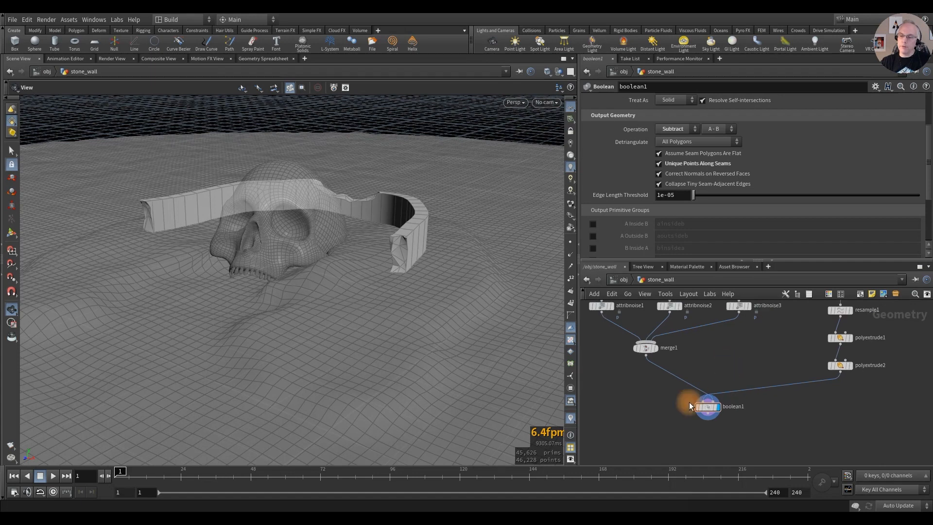
scroll(665, 400, "up", 1)
middle_click_drag(650, 399, 620, 376)
scroll(668, 407, "up", 1)
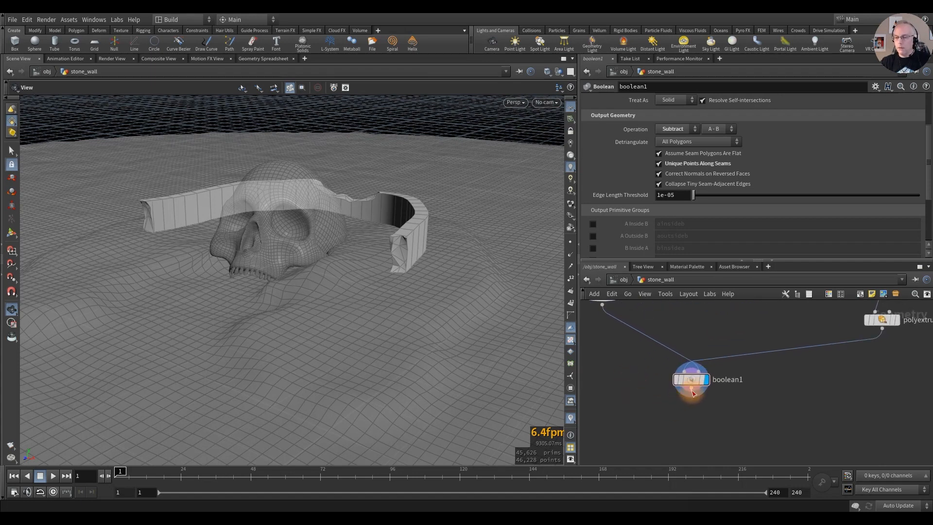
left_click_drag(692, 392, 689, 420)
key("Tab")
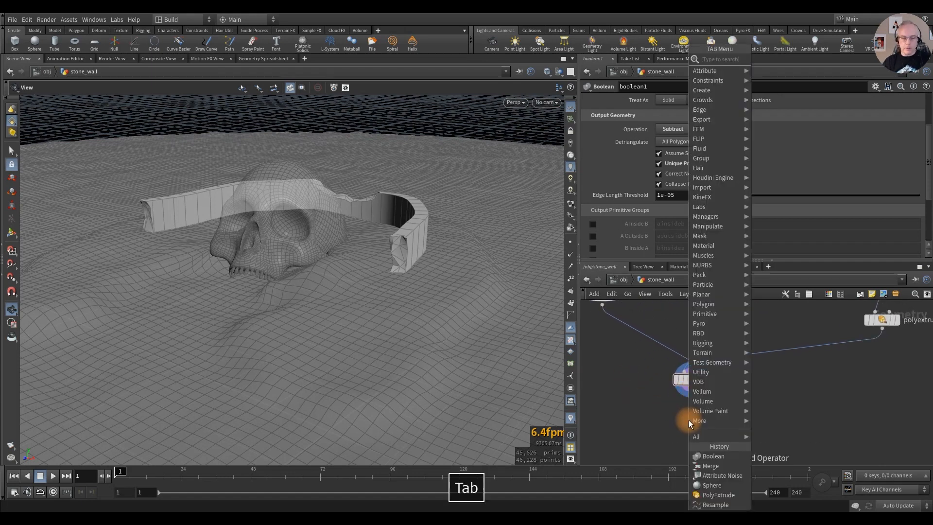
type("remesh")
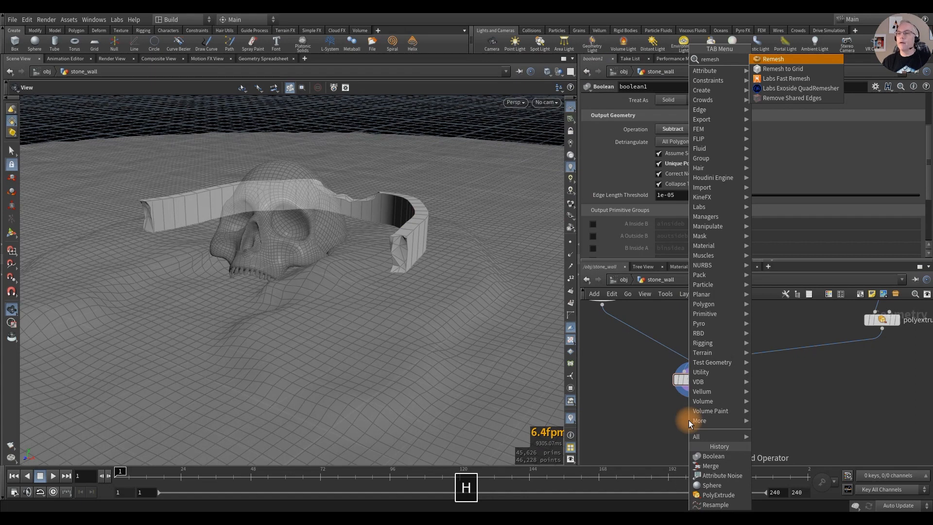
key("Down")
key("Down")
key("Return")
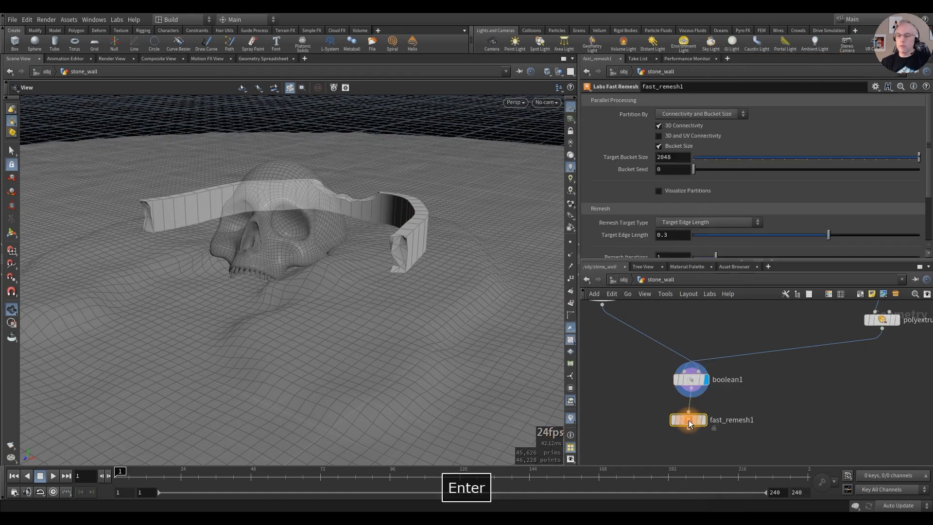
left_click(705, 404)
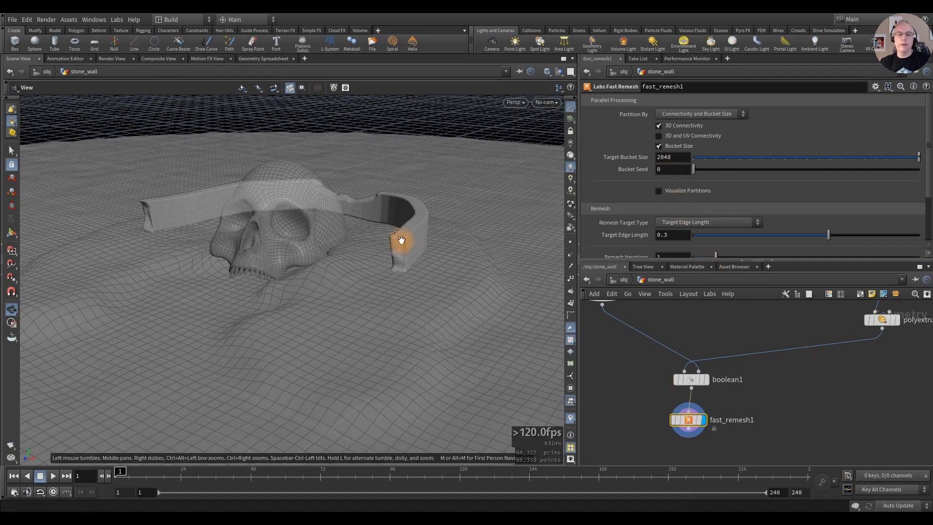
Step: Set the Fast Remesh node's Remesh Target Type to Target Output Polycount with a Target Polycount of 5000
right_click_drag(402, 241, 571, 241, "alt")
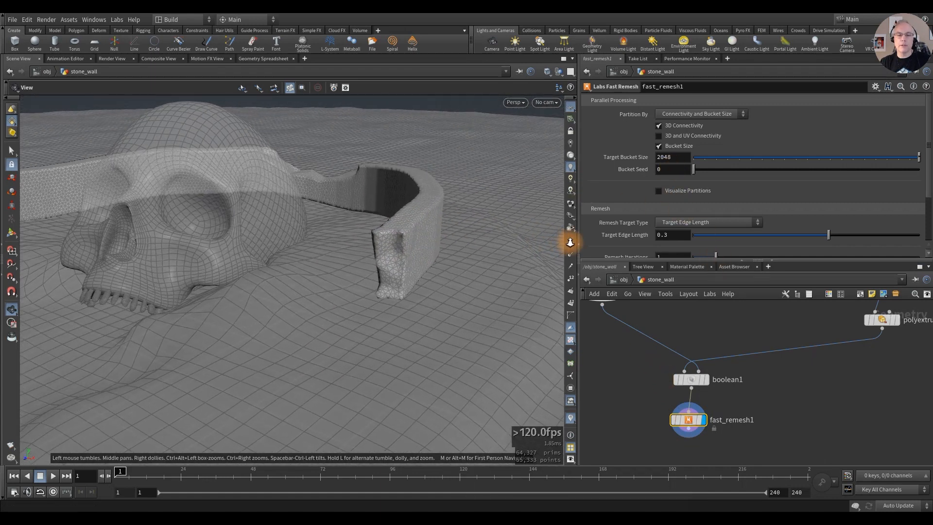
mouse_move(397, 240)
left_mouse_down("alt")
mouse_move(514, 232)
mouse_move(358, 233)
mouse_move(412, 236)
left_mouse_up("alt")
left_click(695, 222)
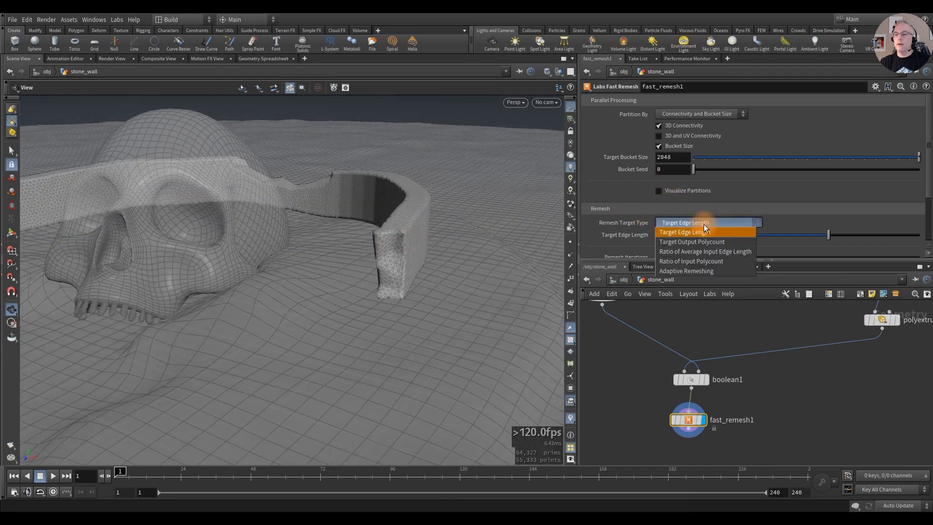
left_click(702, 242)
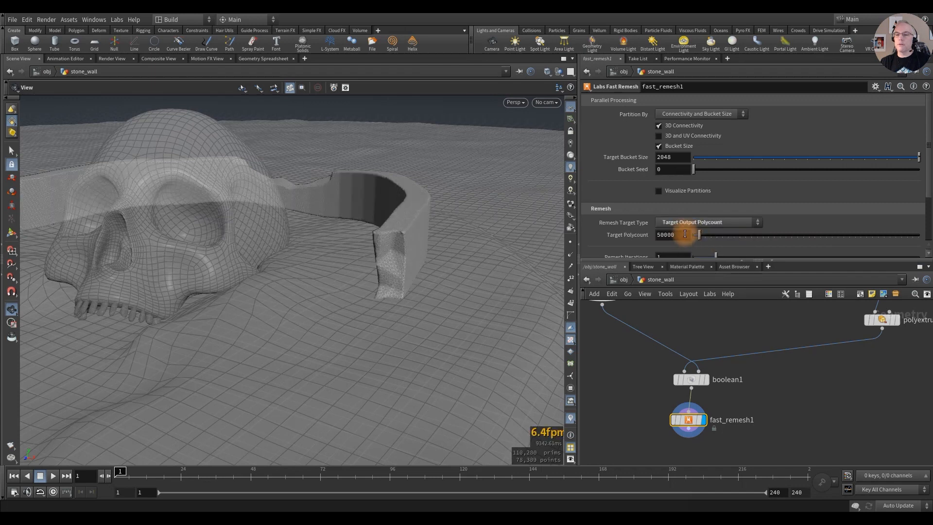
left_click(684, 236)
type("500")
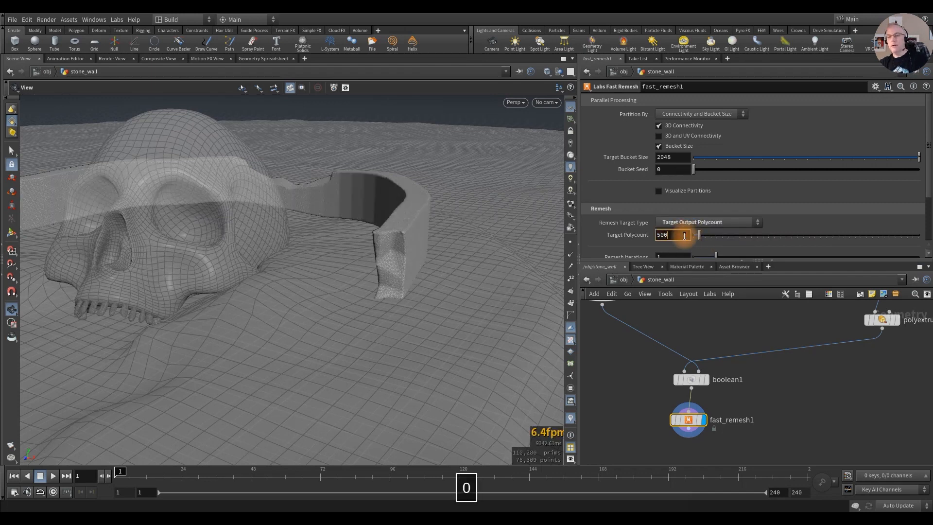
type("0")
key("Return")
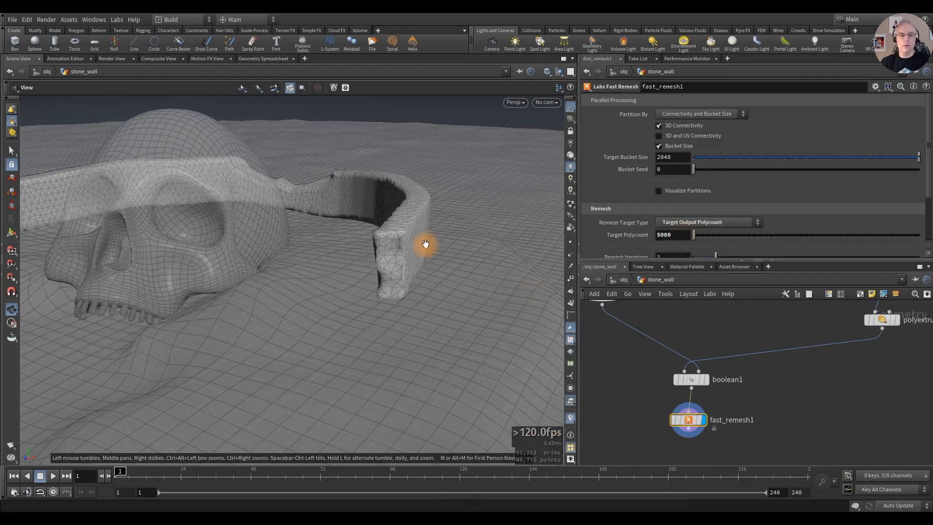
left_click_drag(424, 243, 350, 212, "alt")
Step: Lay out the stone_wall network, add a Scatter node fed by fast_remesh1, and display the scattered points
middle_click_drag(783, 397, 797, 362)
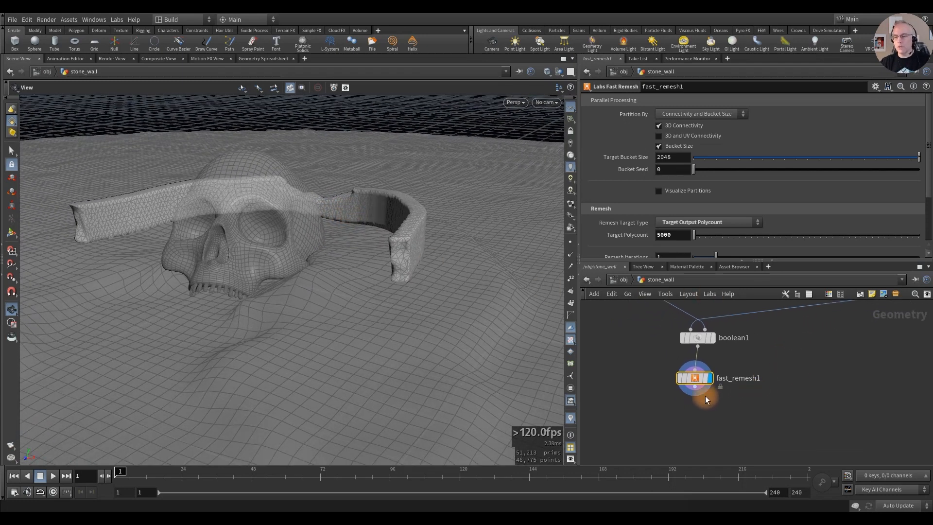
middle_click_drag(764, 414, 737, 398)
key("l")
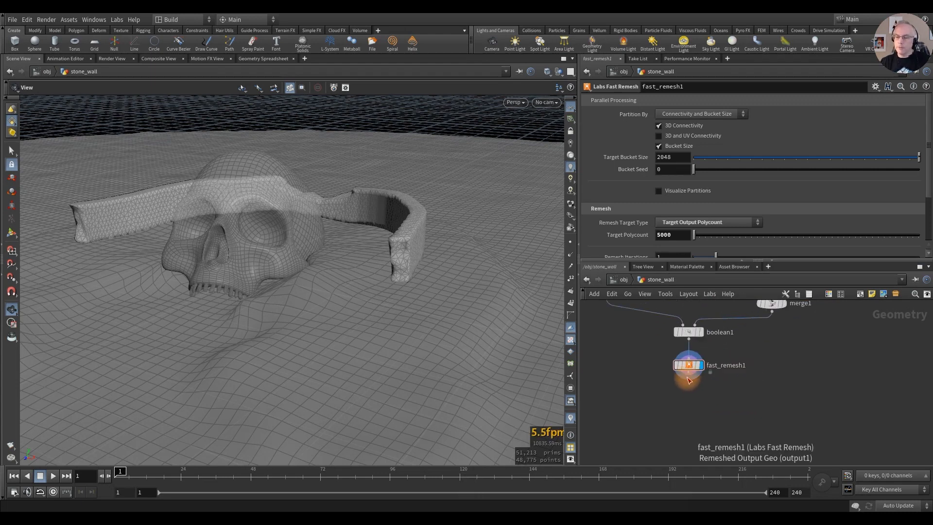
left_click_drag(689, 375, 693, 398)
key("Tab")
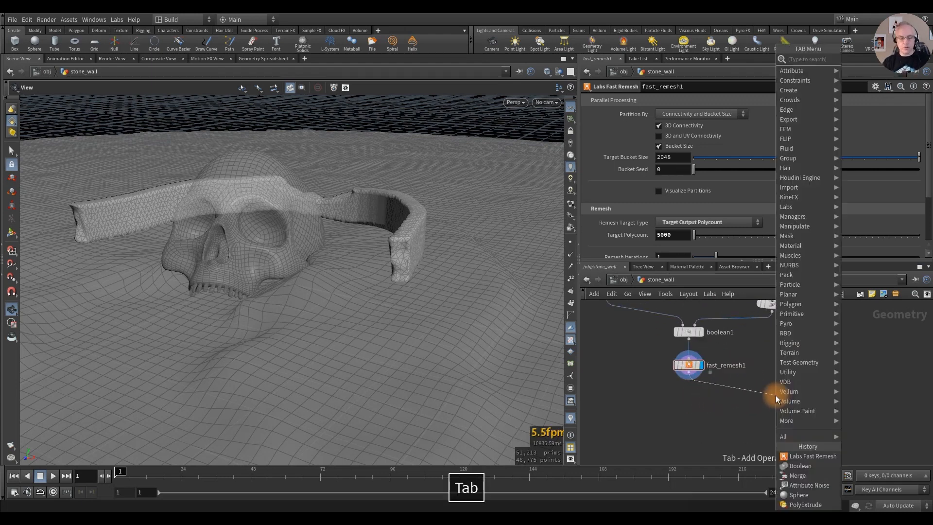
type("scatter")
key("Return")
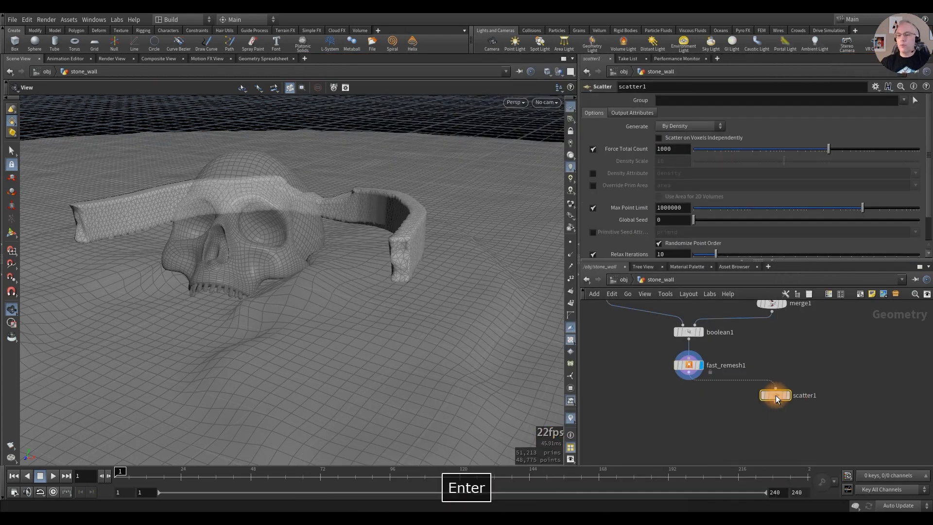
left_click(787, 395)
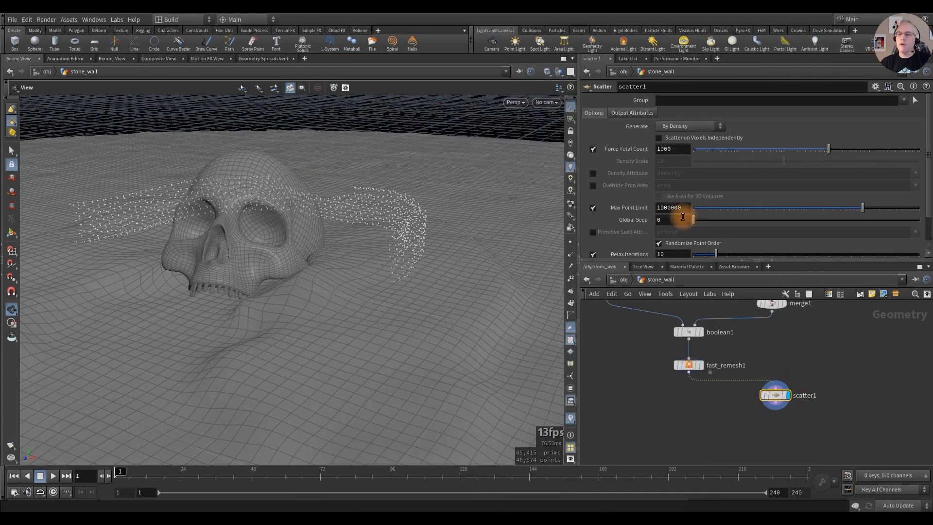
Step: Set the Force Total Count of scatter1 to 200
left_click(670, 153)
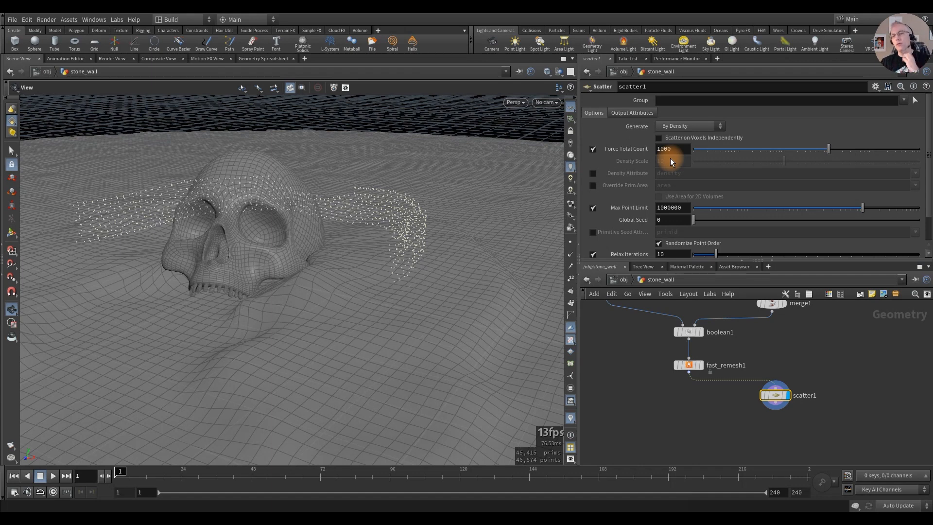
left_click(672, 150)
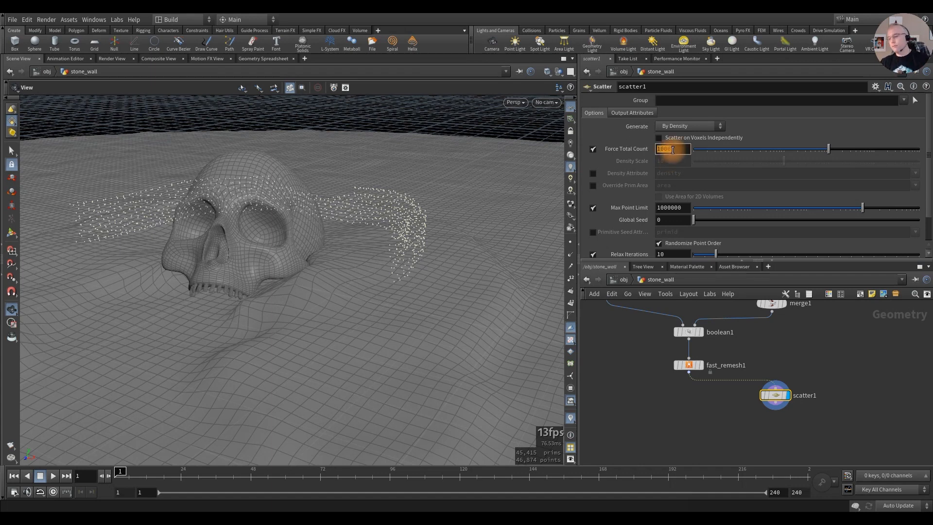
type("200")
key("Return")
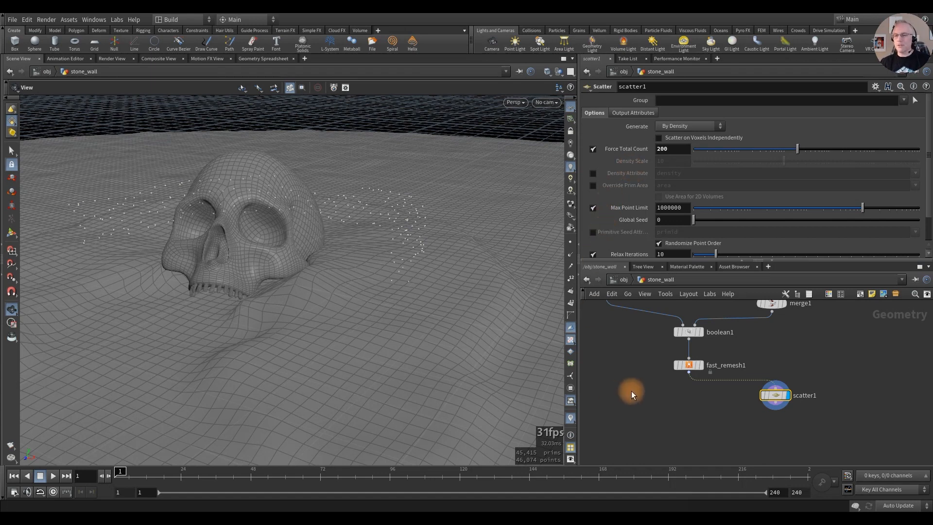
Step: Add a Voronoi Fracture node after fast_remesh1, connect scatter1 to its second input, and display the fractured wall
middle_click_drag(631, 391, 628, 373)
scroll(656, 404, "up", 2)
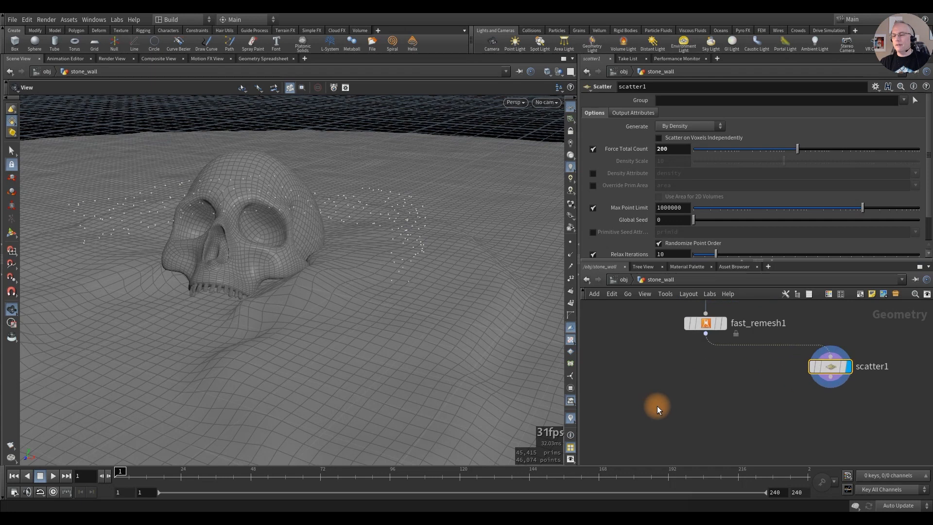
left_click(706, 341)
key("Tab")
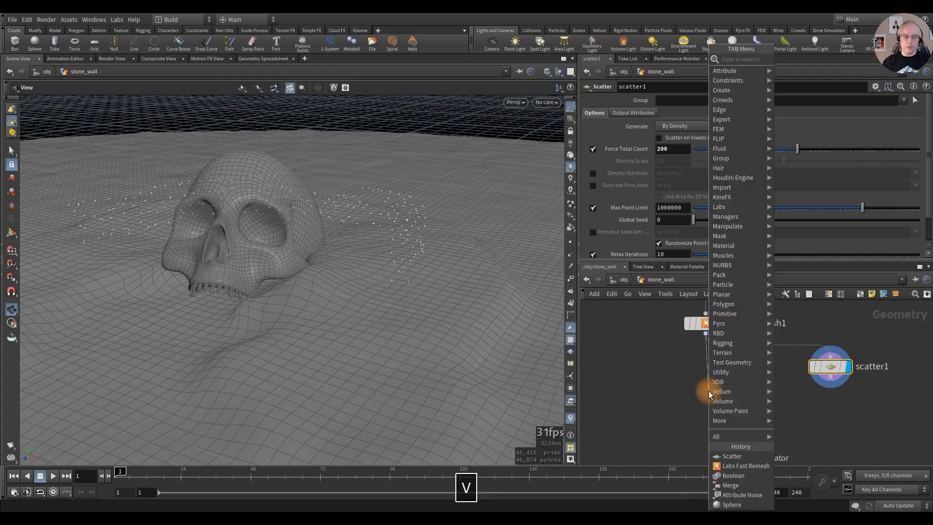
type("voro")
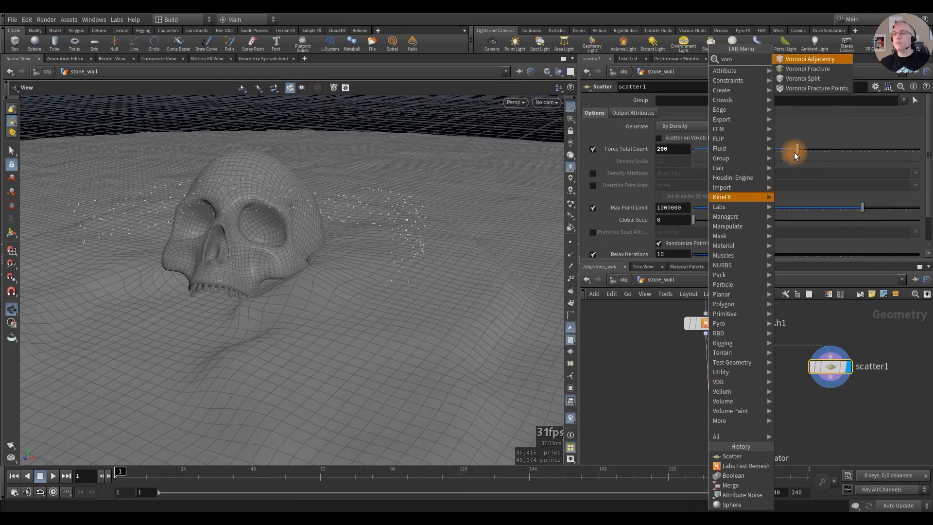
left_click(825, 69)
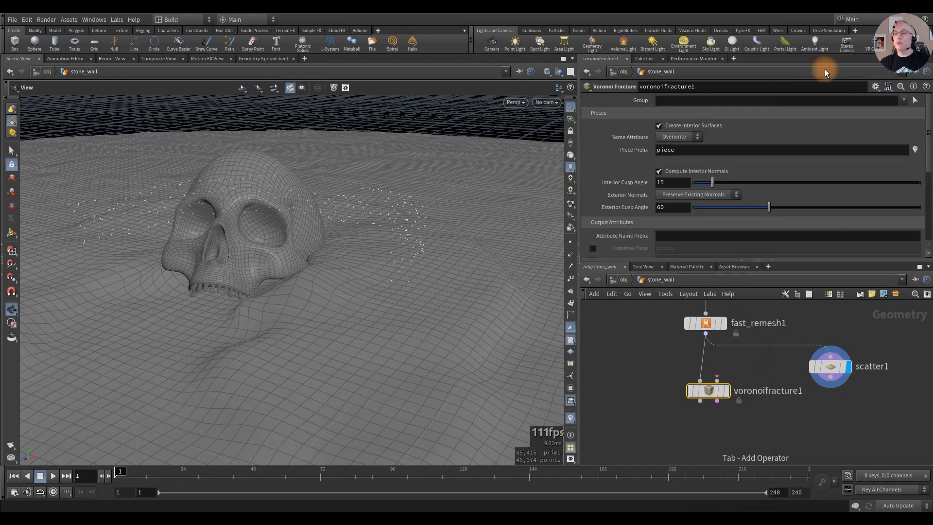
left_click_drag(830, 381, 717, 381)
mouse_move(718, 391)
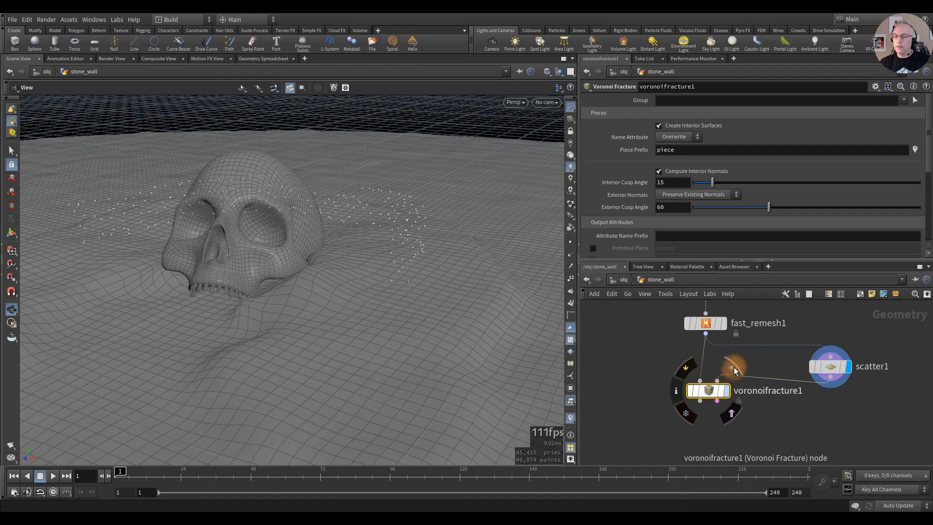
left_click(731, 368)
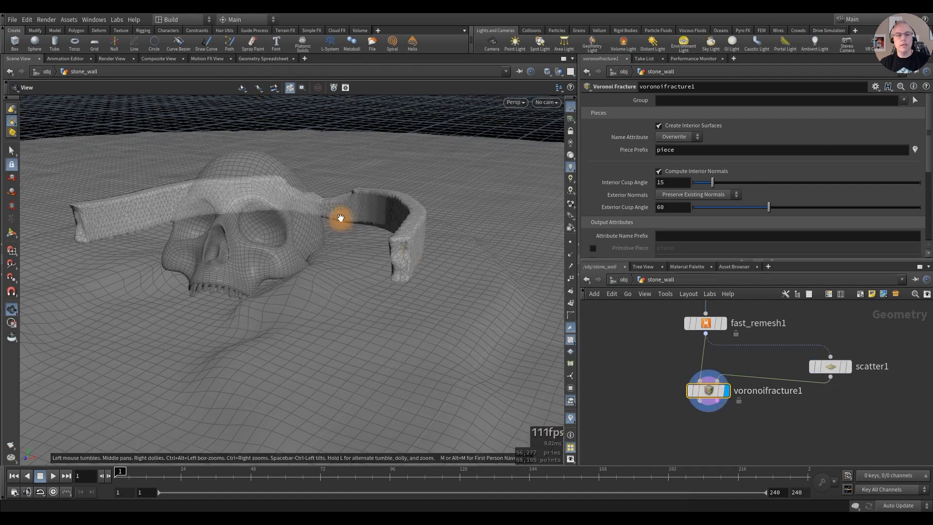
Step: Examine the fracture lines on the broken end and the outer side of the wall up close
right_click_drag(402, 252, 605, 255, "alt")
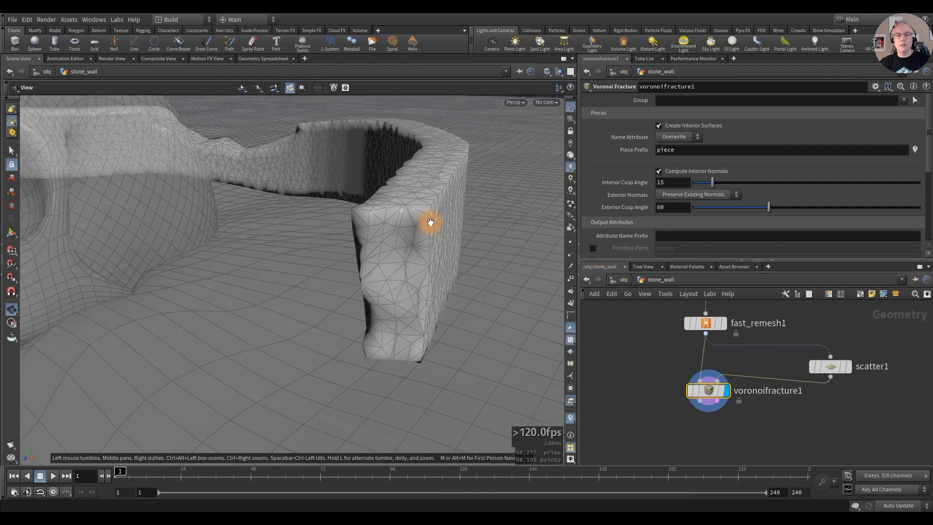
left_click_drag(429, 220, 344, 242, "alt")
middle_click_drag(345, 242, 317, 234, "alt")
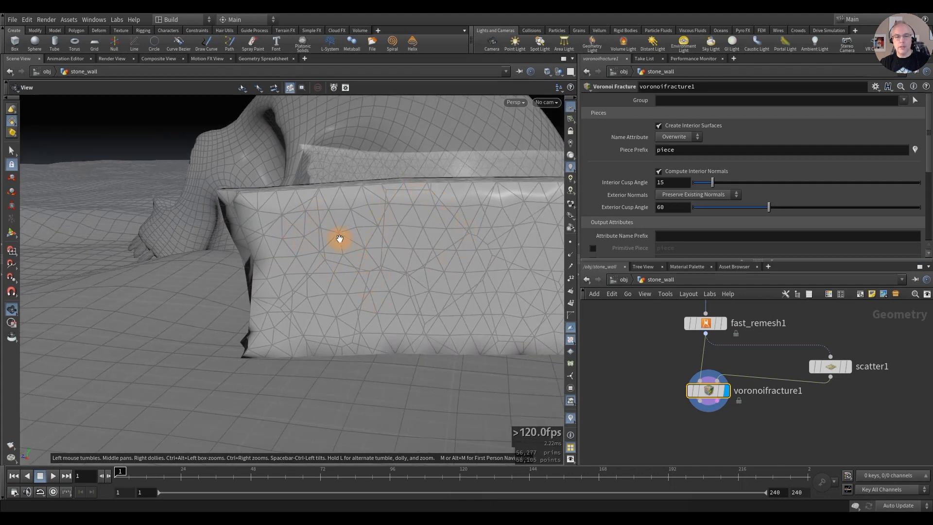
mouse_move(368, 241)
left_mouse_down("alt")
mouse_move(333, 236)
mouse_move(439, 242)
mouse_move(383, 249)
left_mouse_up("alt")
right_click_drag(383, 248, 200, 280, "alt")
middle_click_drag(260, 208, 340, 231, "alt")
right_click_drag(340, 232, 263, 245, "alt")
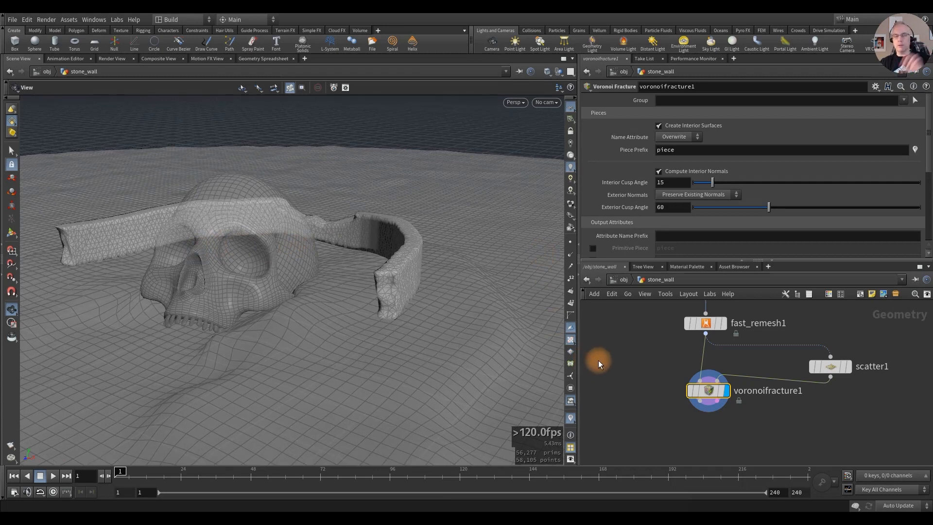
Step: Enable the Primitive Piece output attribute named piece on voronoifracture1 and save the scene
mouse_move(710, 394)
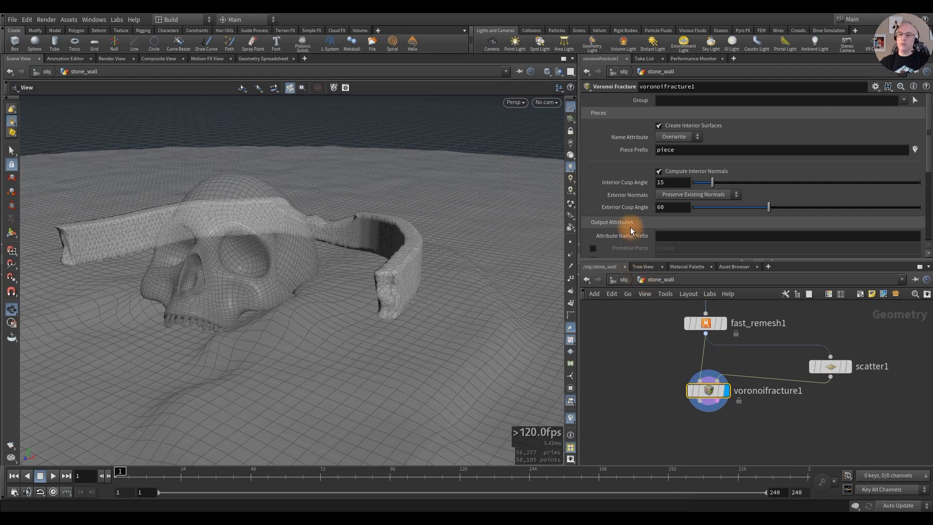
scroll(610, 214, "down", 2)
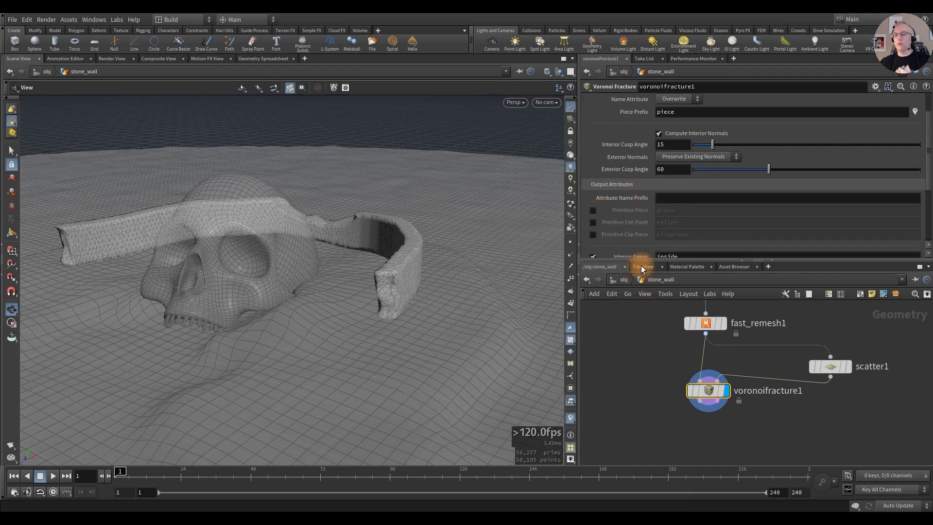
left_click(591, 210)
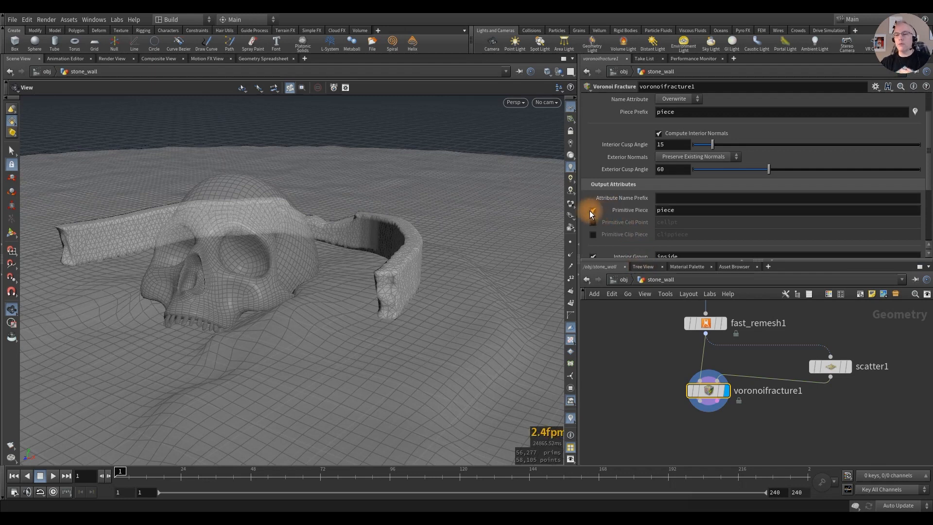
left_click(652, 403)
middle_click_drag(653, 403, 621, 380)
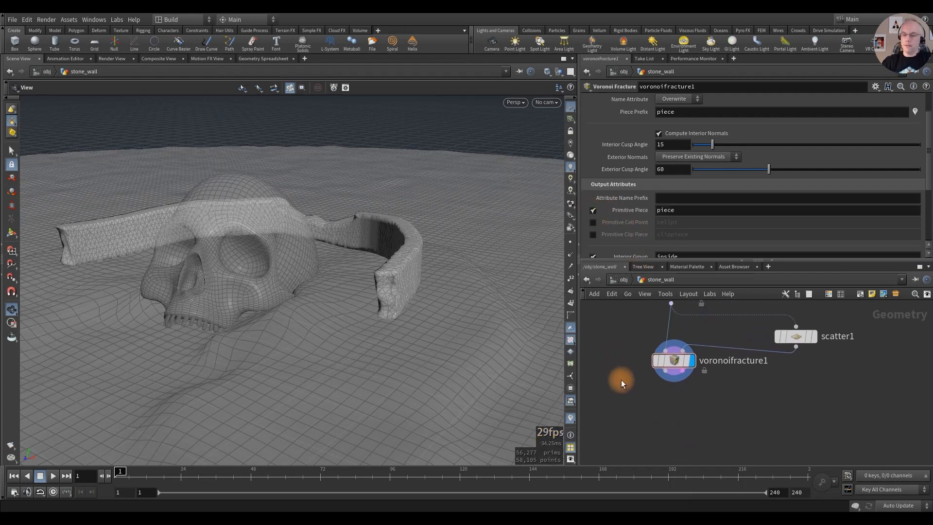
key("ctrl+s")
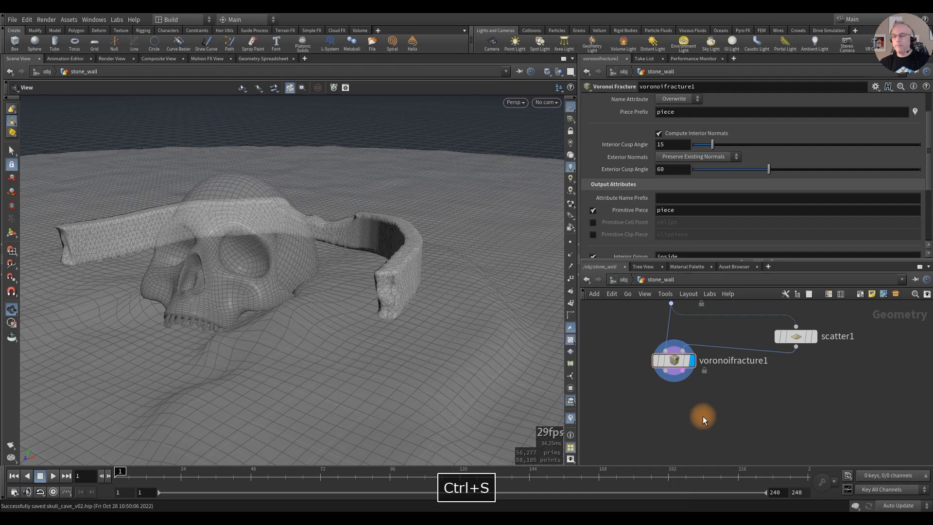
Step: Add a For-Each Named Primitive block fed by the first output of voronoifracture1
middle_click_drag(703, 416, 662, 369)
left_click(643, 361)
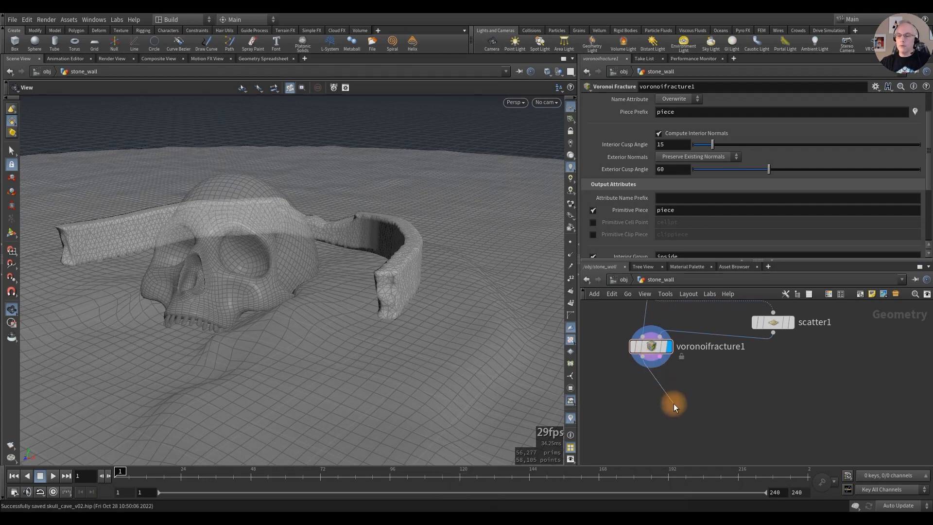
key("Tab")
type("for")
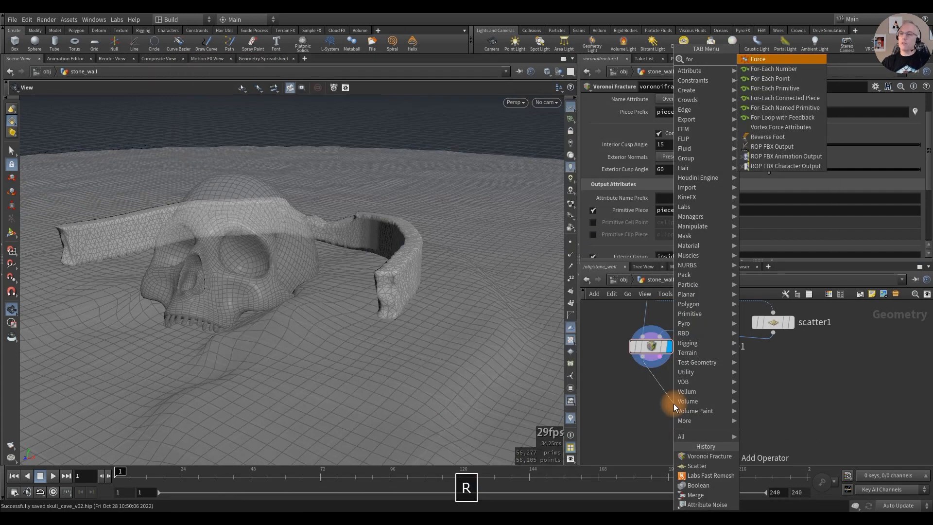
left_click(788, 108)
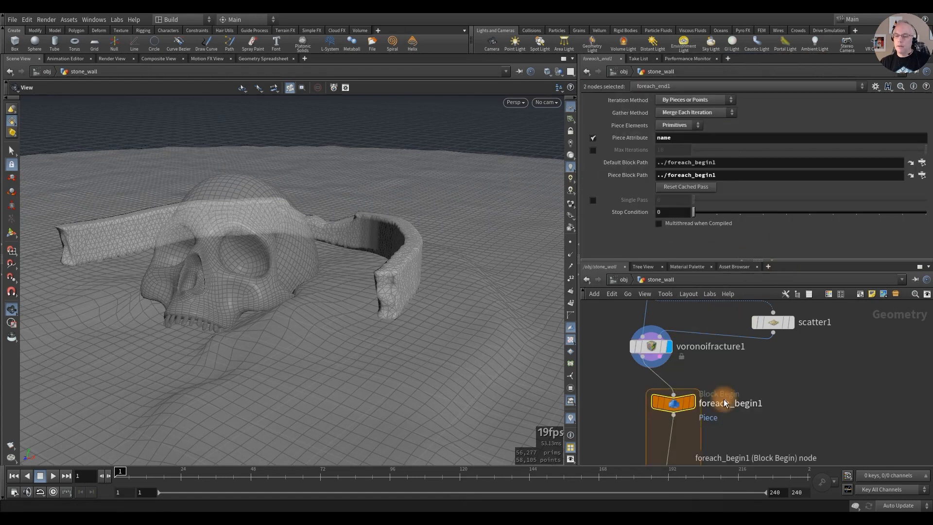
Step: Set the Piece Attribute of foreach_end1 to piece and select foreach_begin1 to show its parameters
middle_click_drag(787, 392, 781, 350)
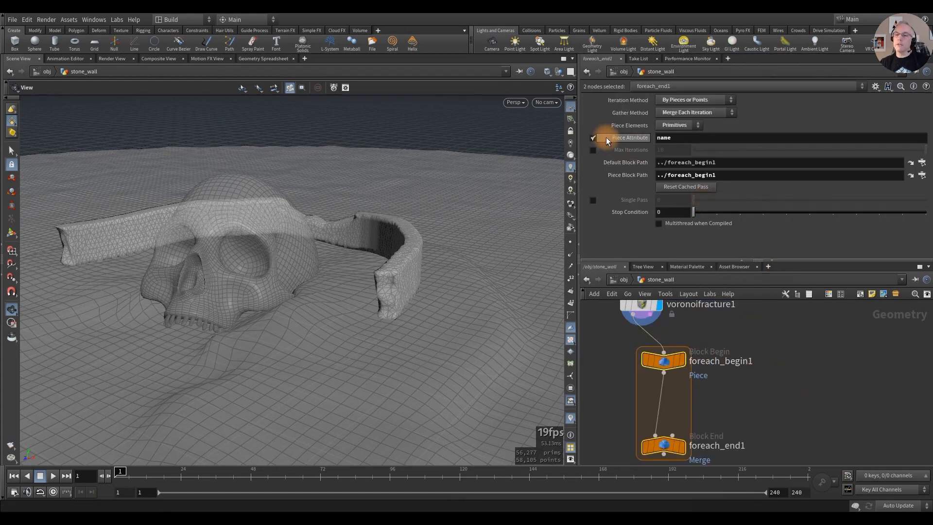
left_click(680, 139)
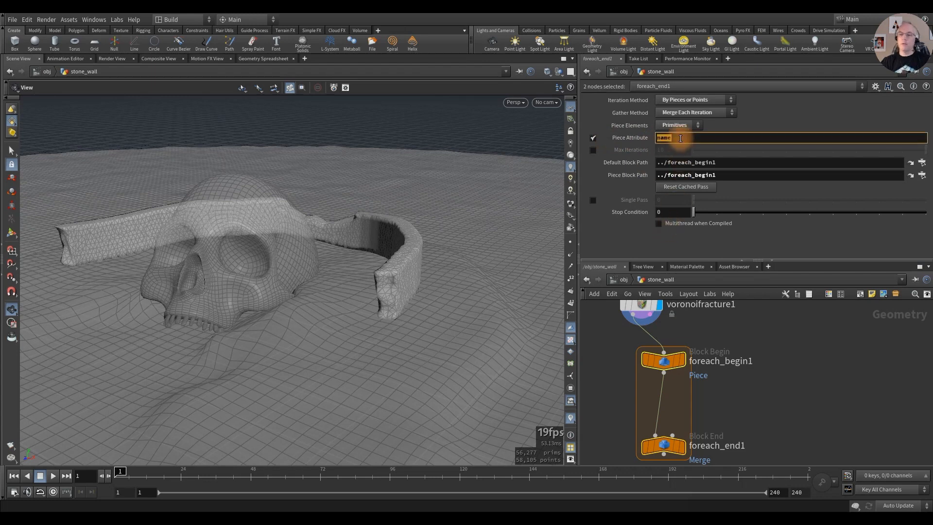
type("piece")
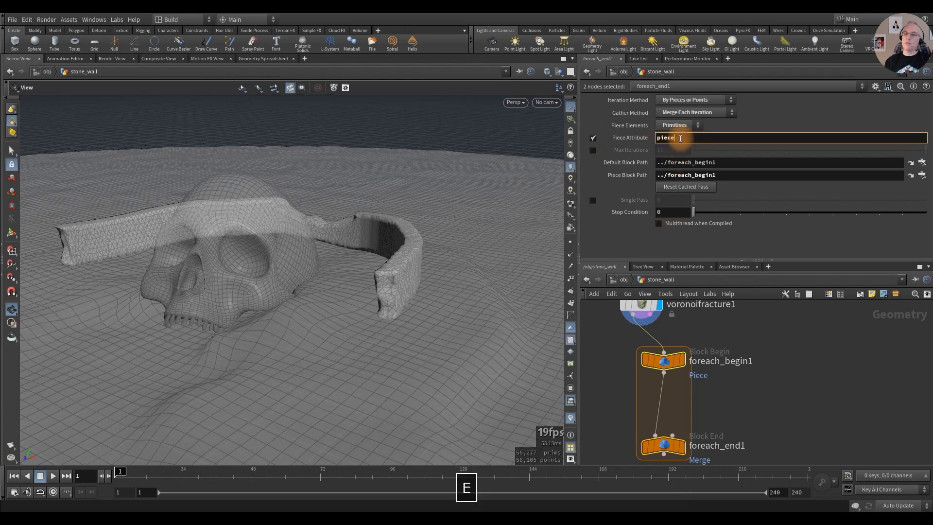
key("Return")
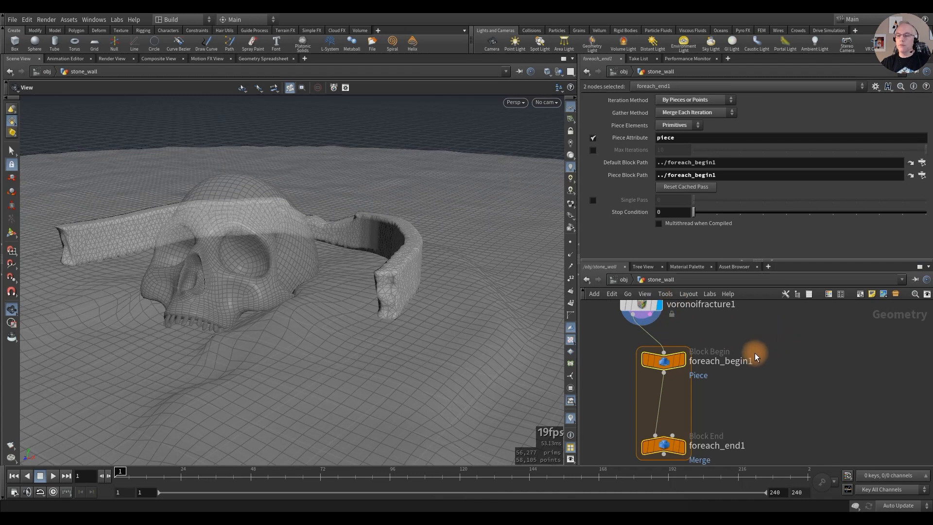
left_click(664, 361)
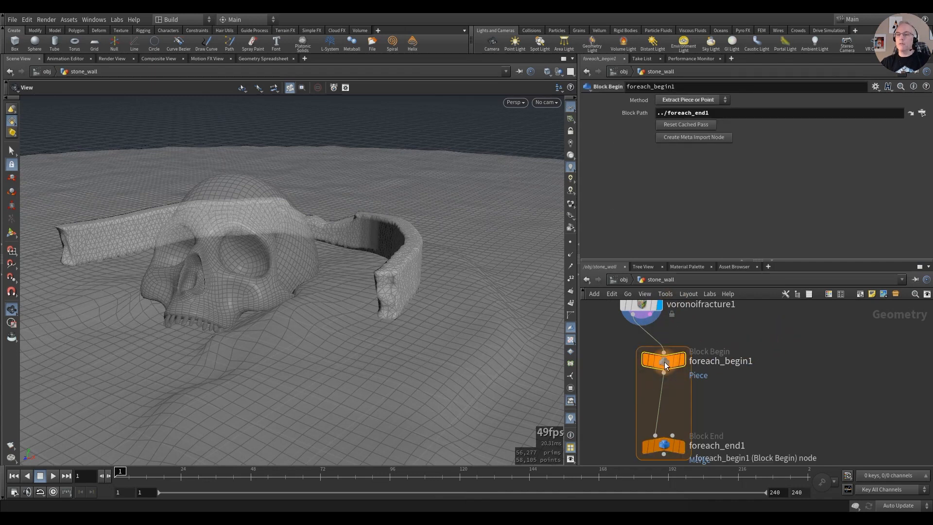
Step: Insert a VDB from Polygons node between foreach_begin1 and foreach_end1
middle_click_drag(778, 388, 818, 378)
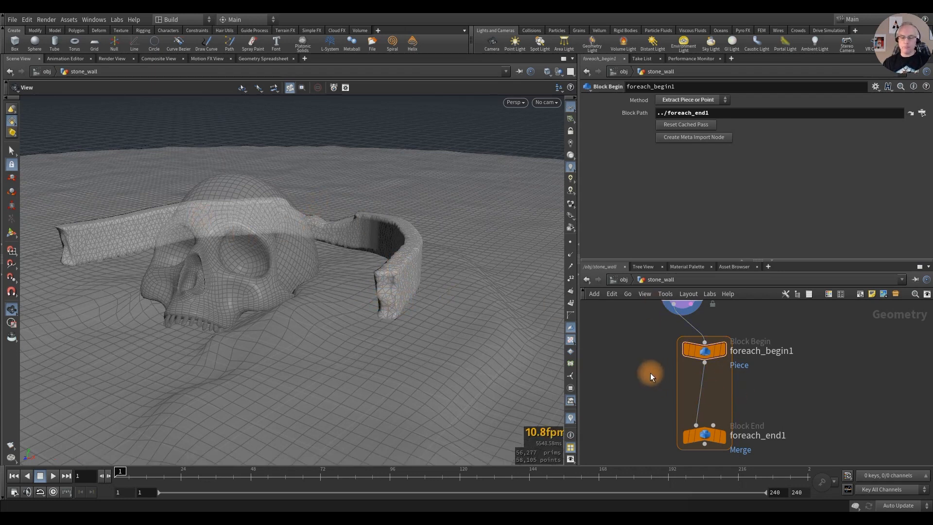
key("Tab")
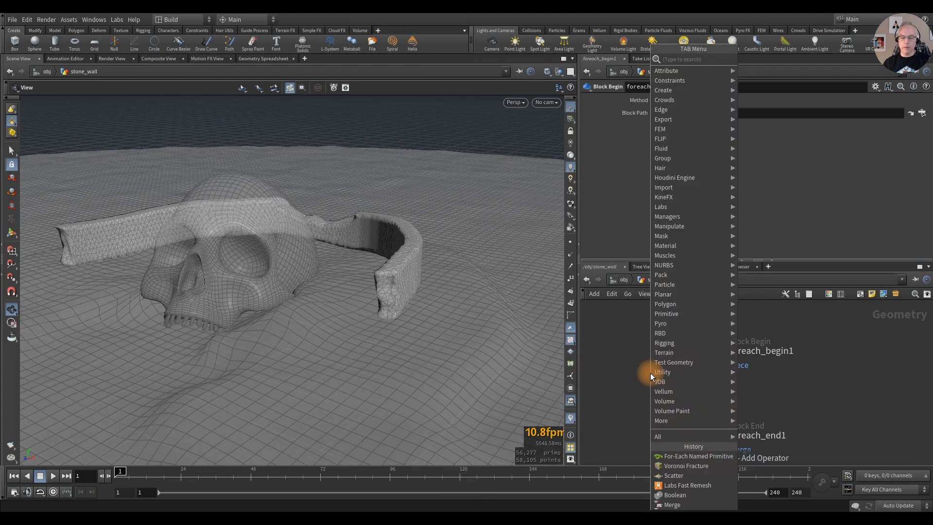
type("vdb from")
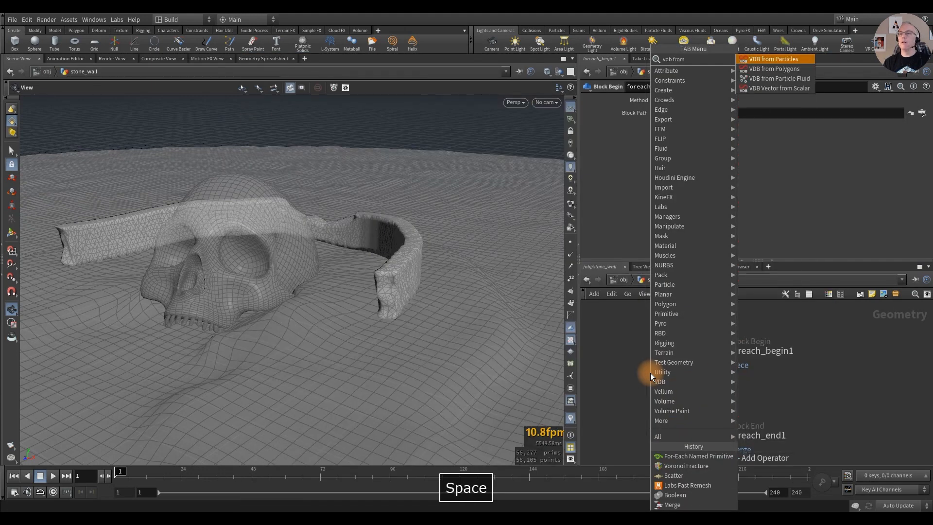
key("Return")
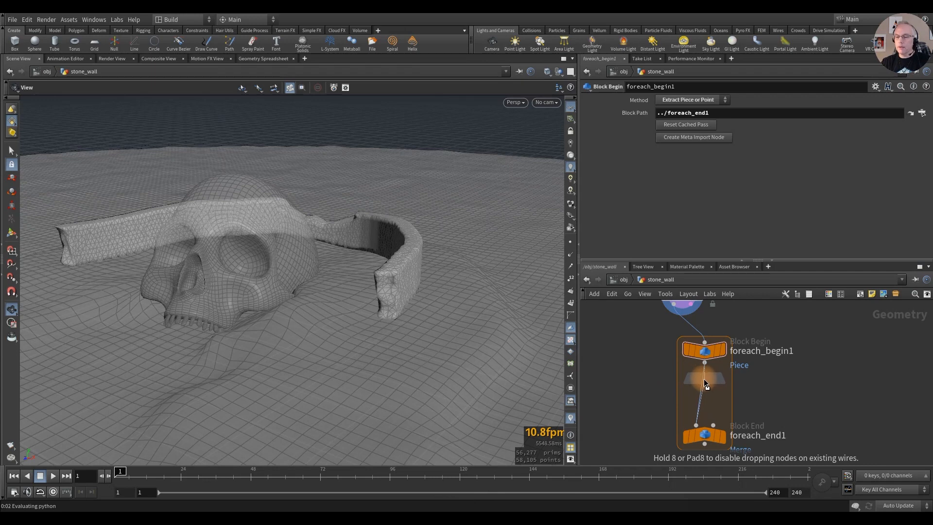
left_click(705, 381)
mouse_move(701, 396)
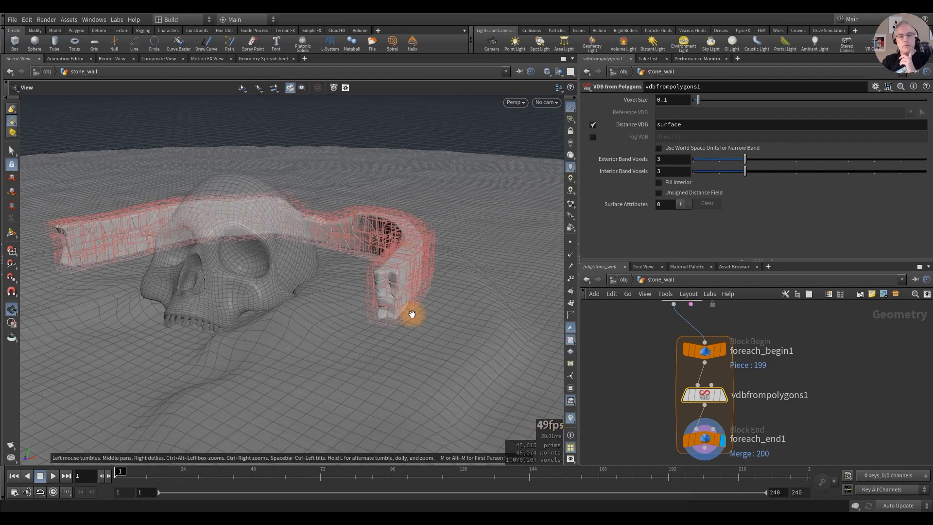
Step: Switch the viewport to Smooth Shaded and examine the stones at the broken end of the wall up close
left_click(546, 73)
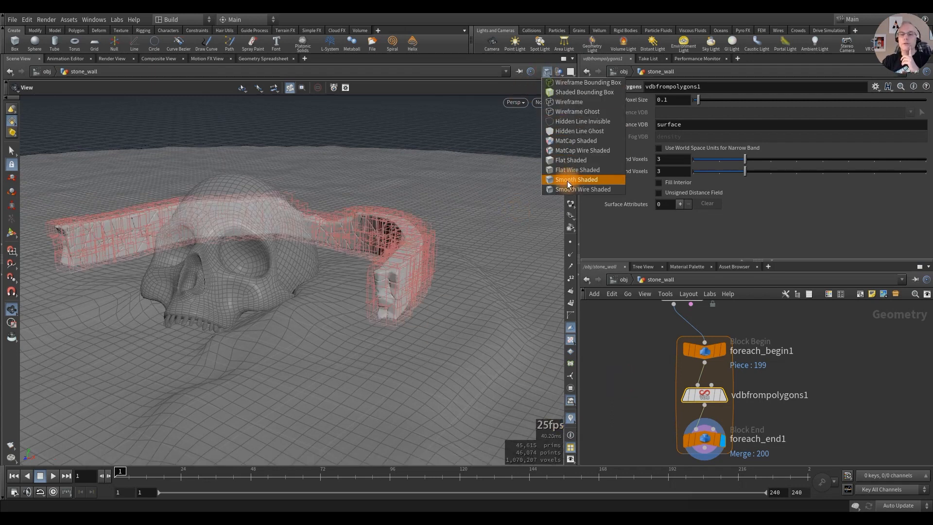
left_click(563, 178)
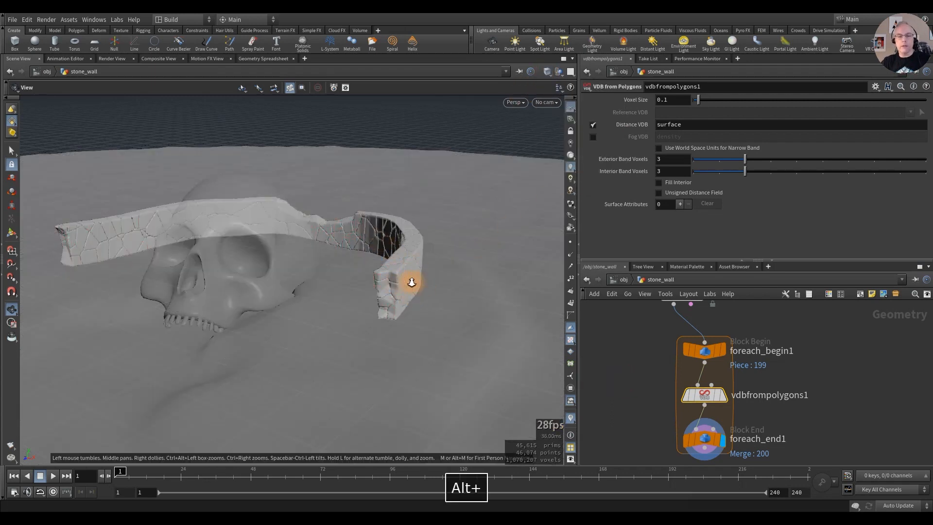
right_click_drag(410, 281, 586, 282, "alt")
left_click_drag(456, 264, 391, 262, "alt")
left_click_drag(377, 303, 340, 319, "alt")
Step: Insert a VDB Smooth node between vdbfrompolygons1 and foreach_end1
middle_click_drag(643, 395, 654, 358)
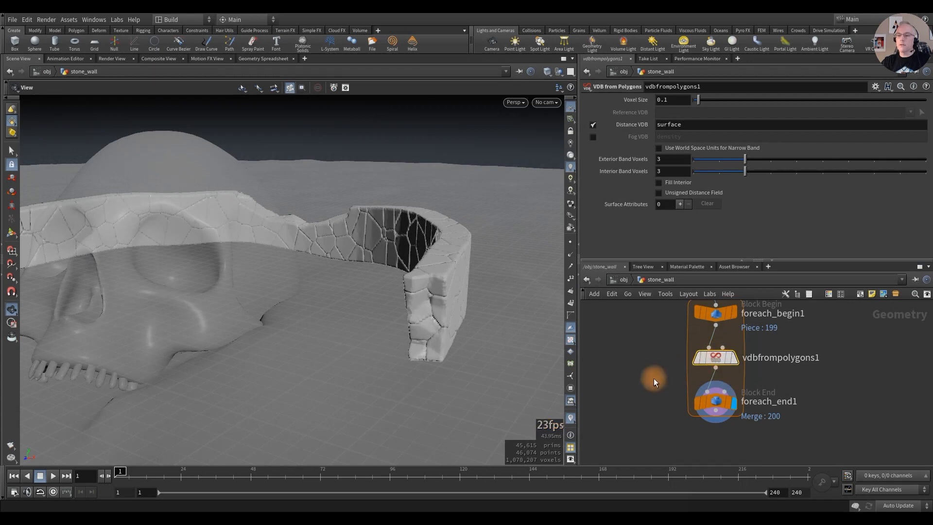
key("Tab")
type("smoot")
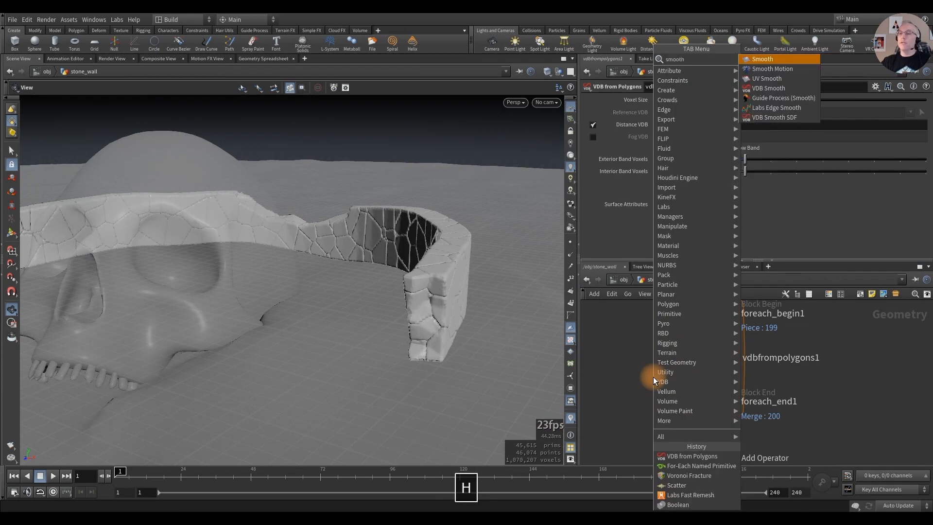
left_click(766, 88)
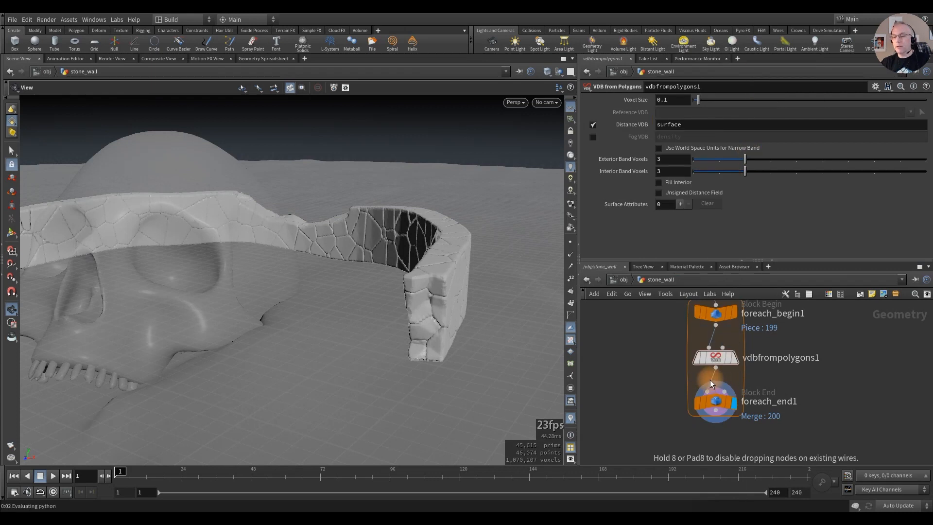
left_click(710, 384)
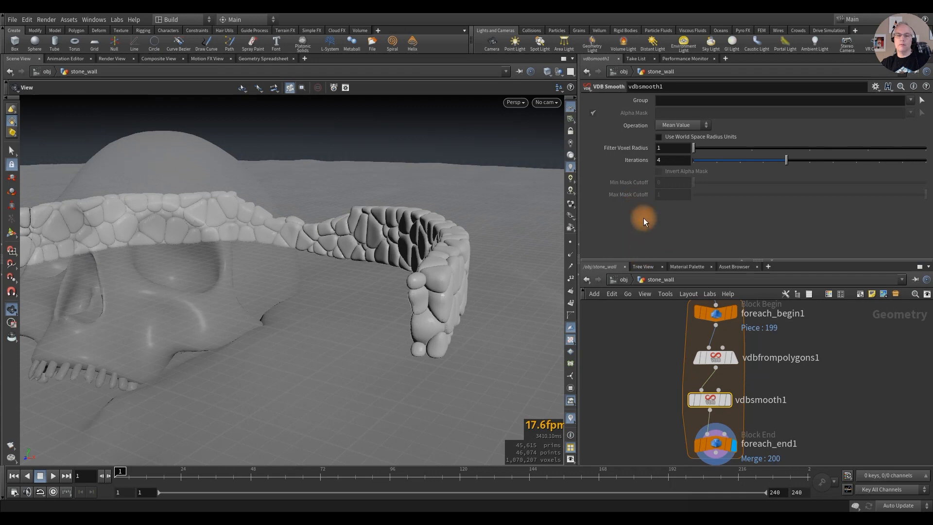
Step: Set the Iterations of vdbsmooth1 to 1
double_click(671, 161)
type("1")
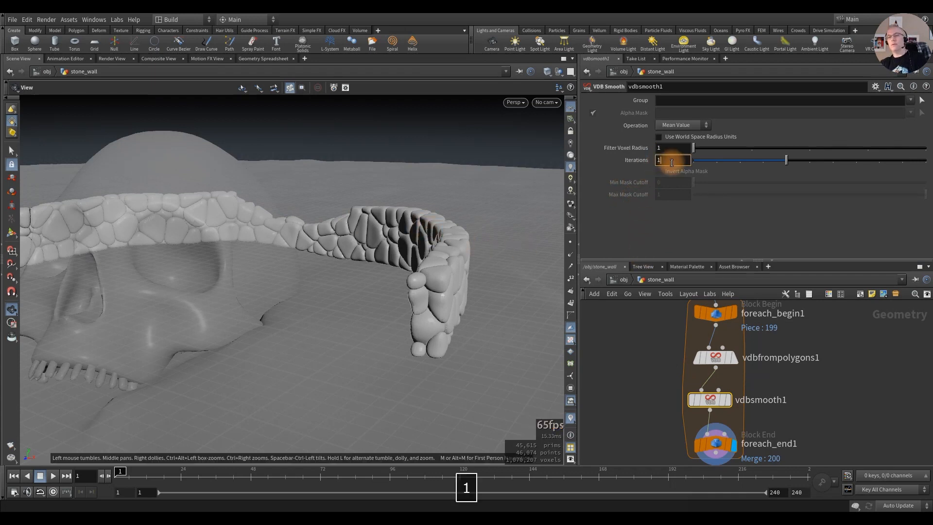
key("Return")
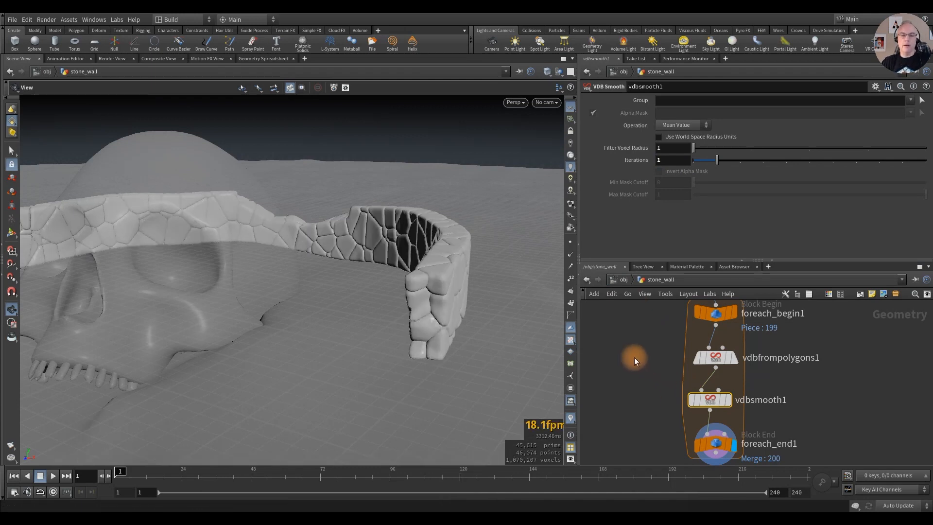
Step: Set the Relax Iterations of scatter1 to 1 and check the stone pattern around the wall
middle_click_drag(642, 341, 635, 427)
middle_click_drag(783, 364, 780, 403)
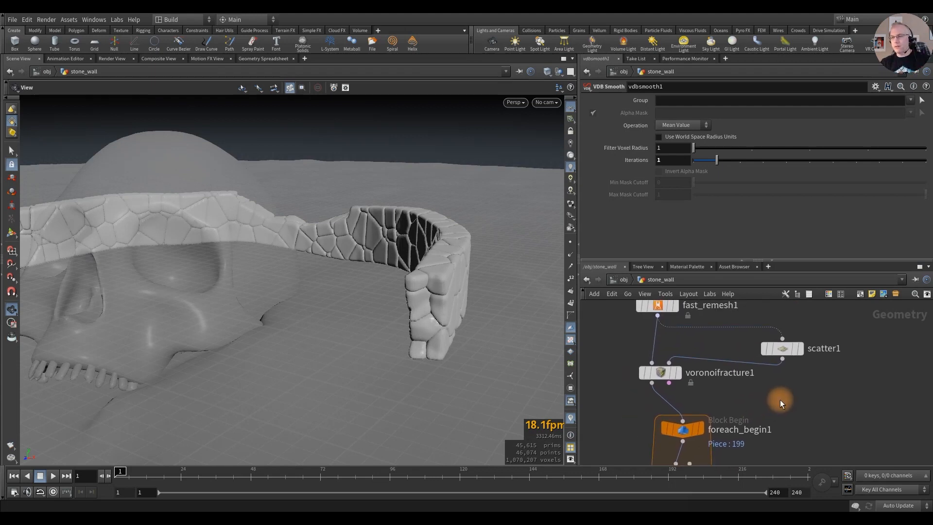
left_click_drag(437, 267, 328, 293, "alt")
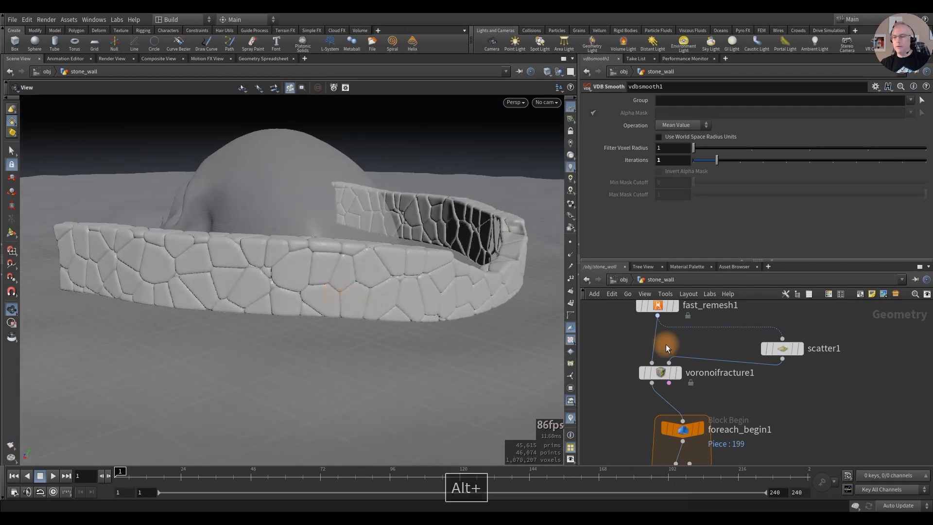
left_click(782, 348)
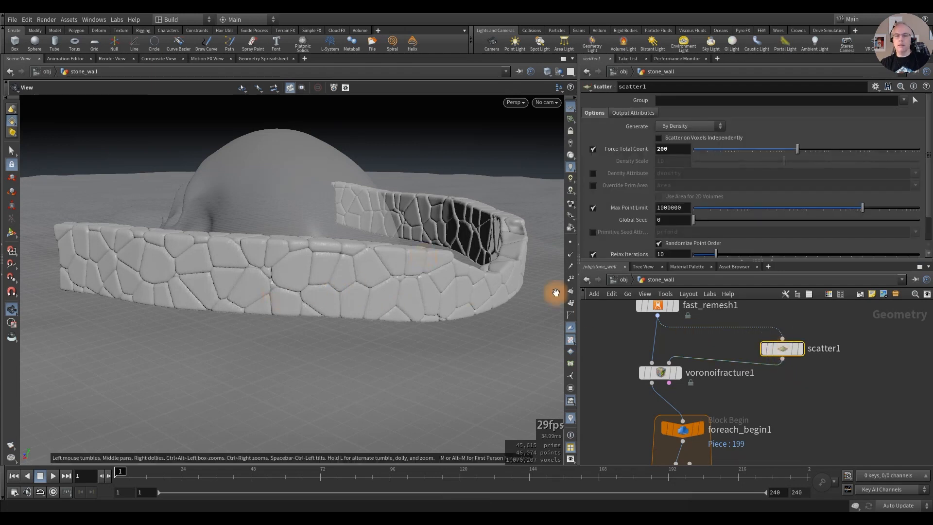
scroll(643, 210, "down", 2)
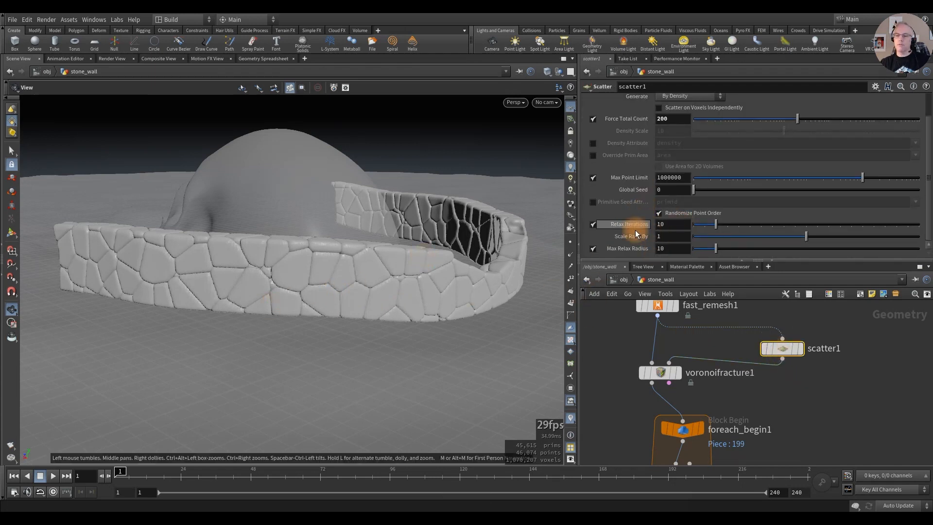
left_click(677, 222)
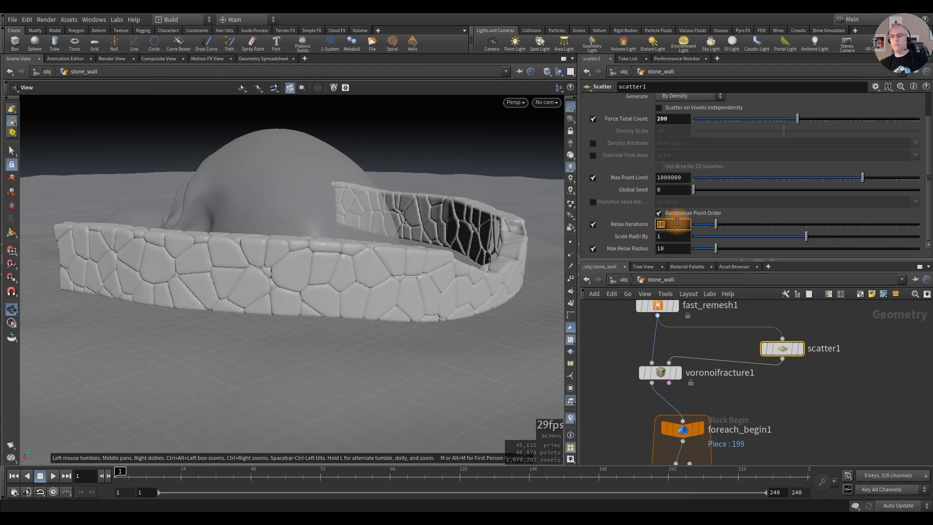
type("1")
key("Return")
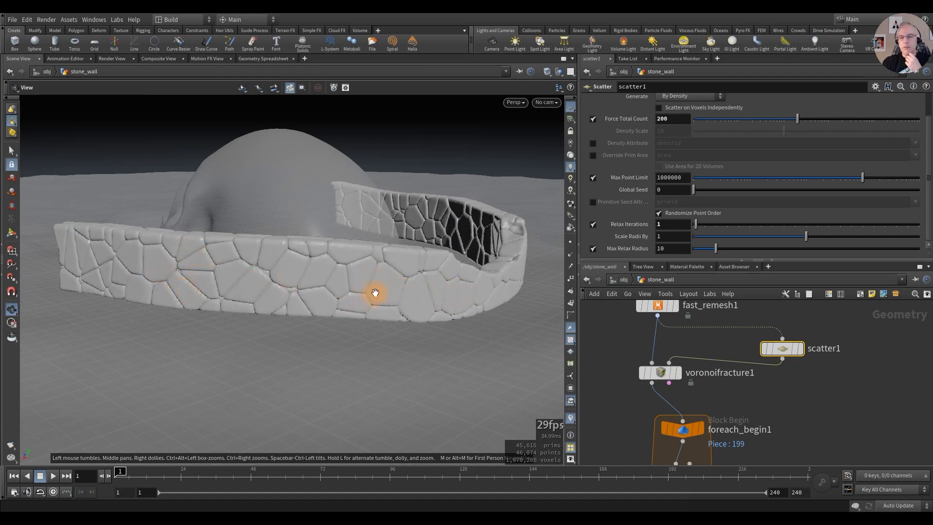
left_click_drag(188, 272, 463, 344, "alt")
Step: Insert a Convert VDB node between vdbsmooth1 and foreach_end1 and set it to convert to Polygons
middle_click_drag(629, 416, 616, 320)
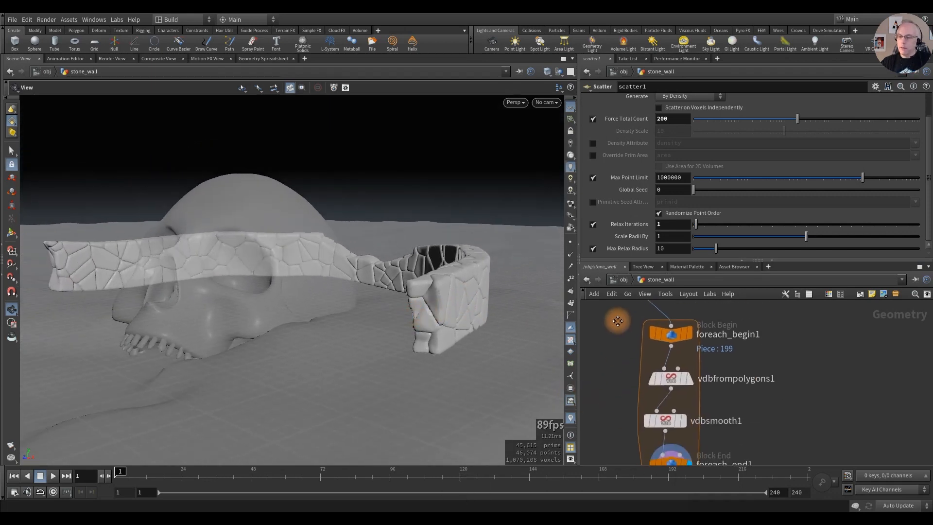
middle_click_drag(601, 439, 613, 390)
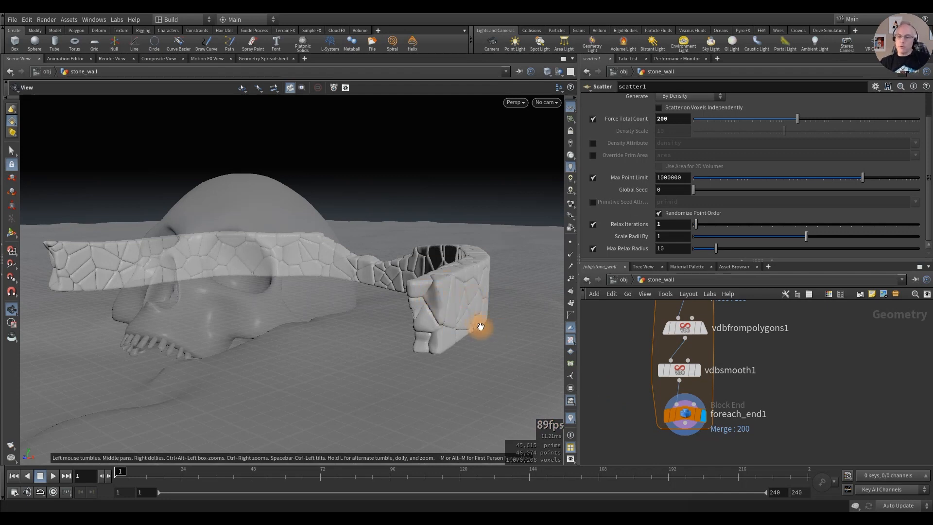
key("Tab")
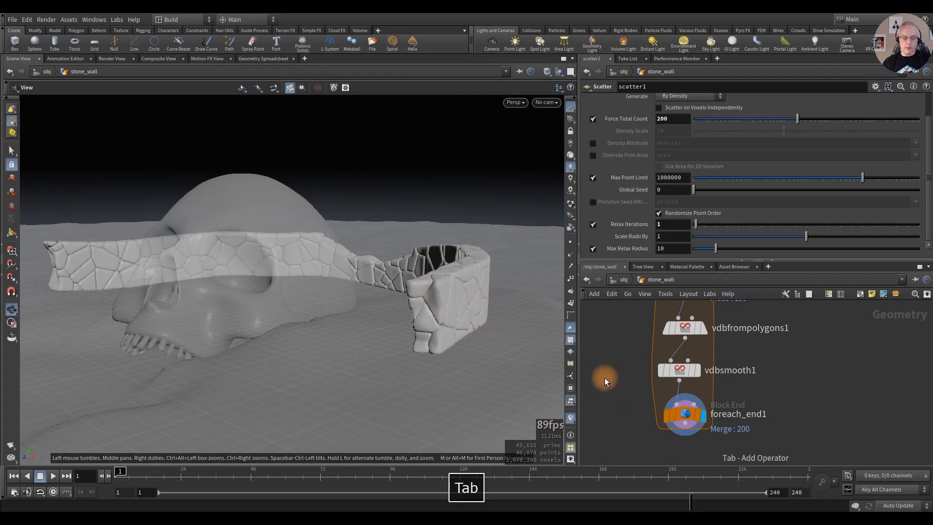
type("convert v")
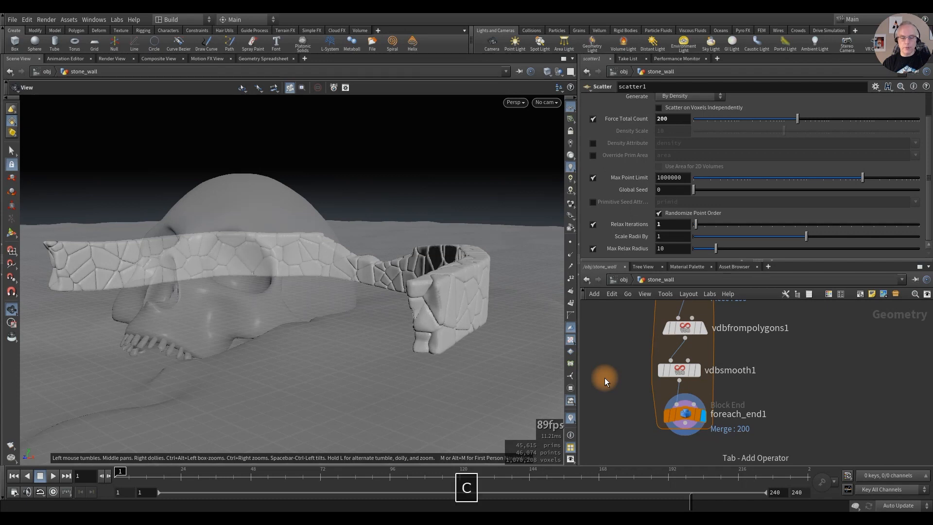
type("db")
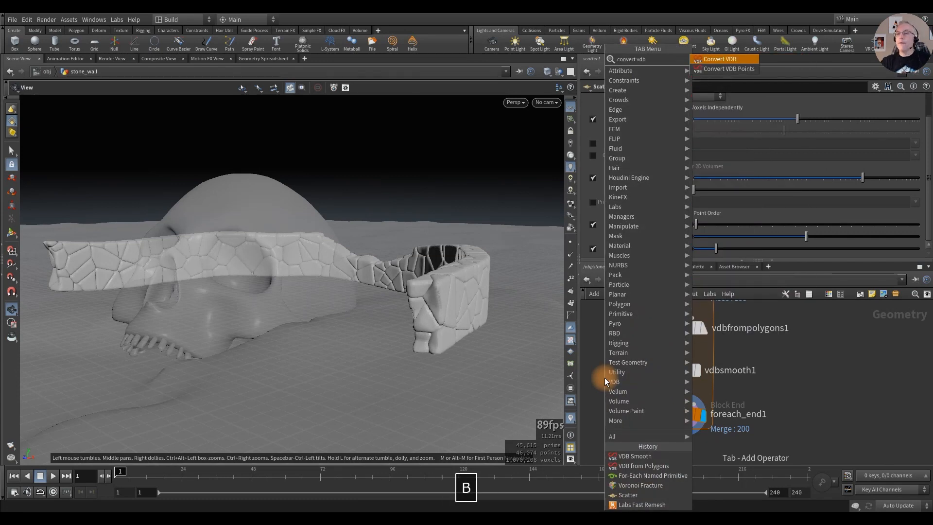
left_click(725, 58)
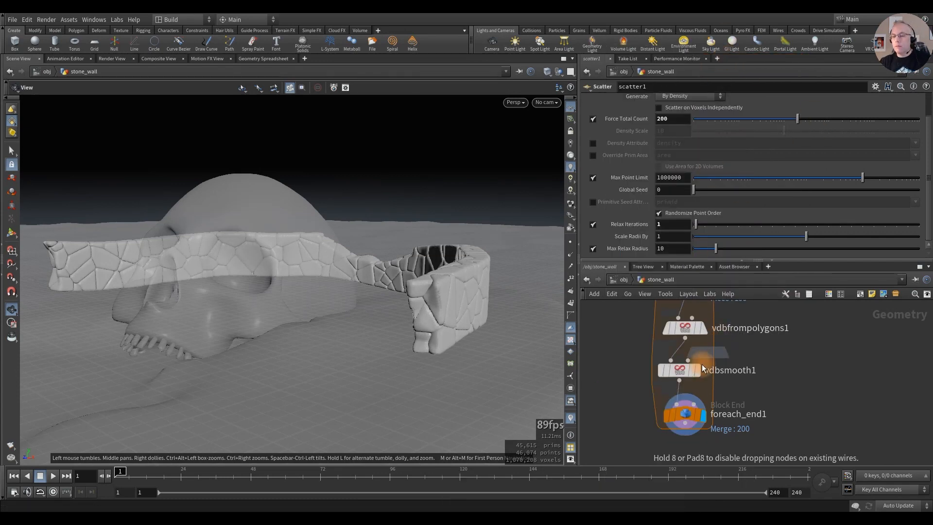
left_click(678, 394)
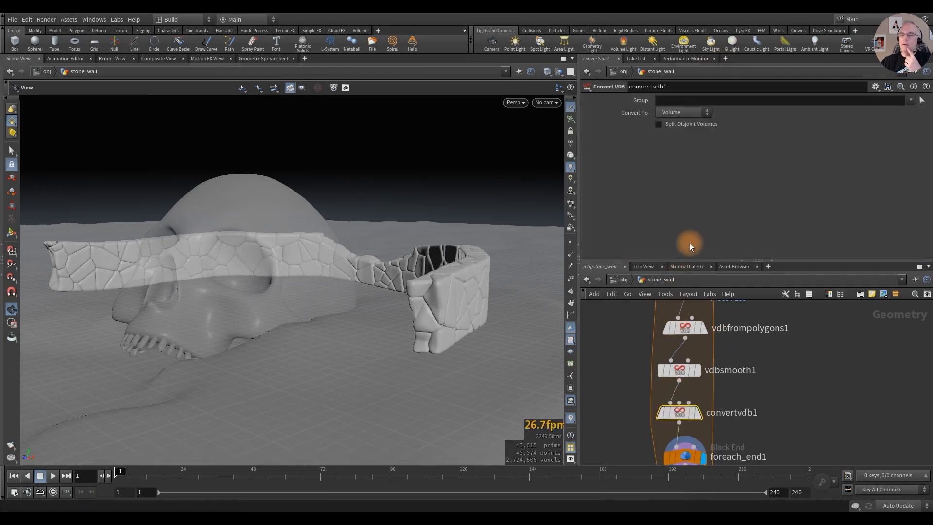
left_click(689, 115)
left_click(673, 140)
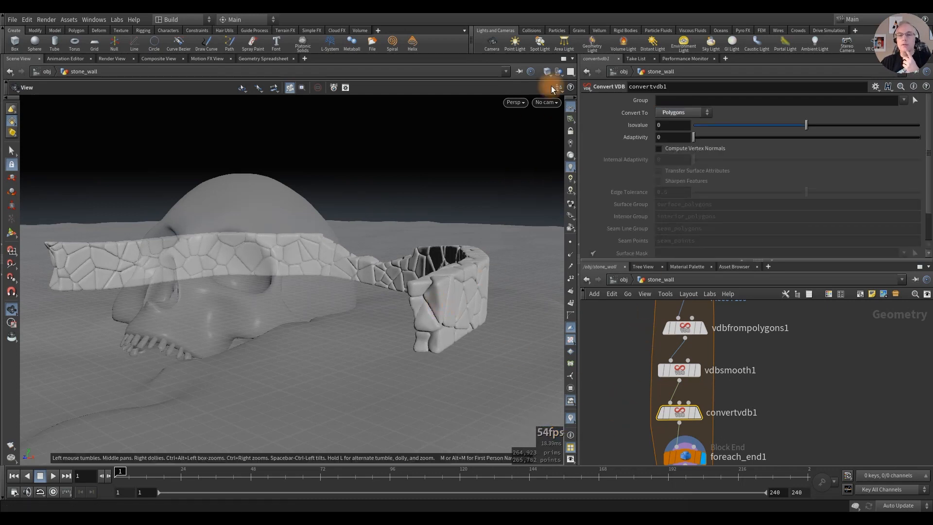
Step: Switch the viewport to Smooth Wire Shaded and examine the mesh of the stones at the broken end of the wall
left_click(548, 73)
left_click(566, 189)
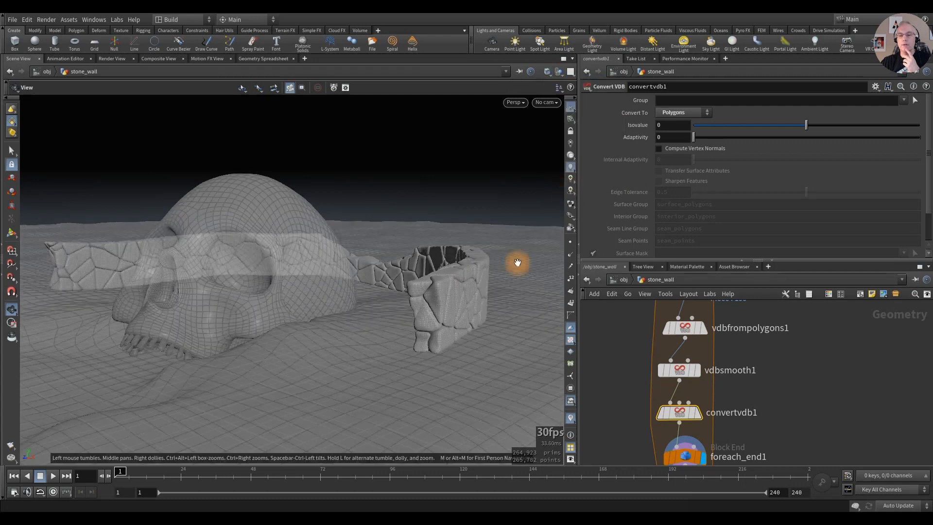
right_click_drag(437, 301, 615, 309, "alt")
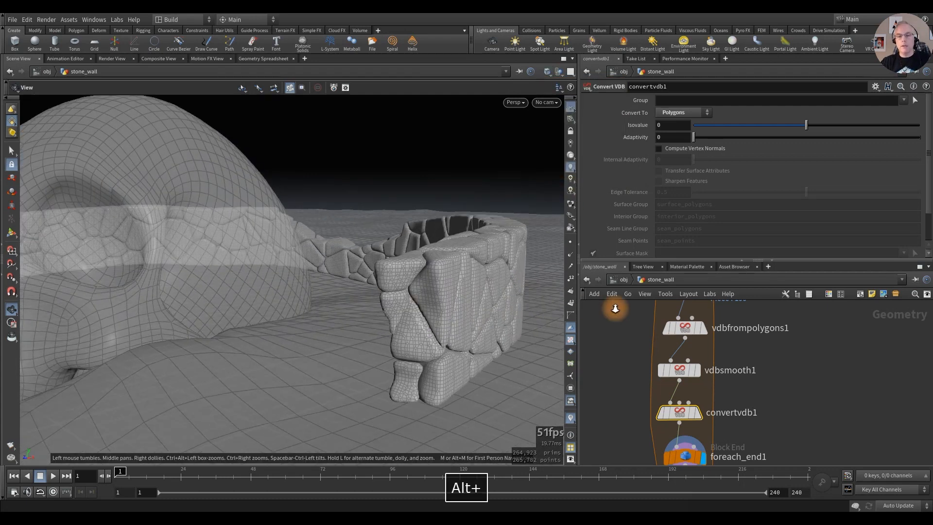
mouse_move(439, 291)
left_mouse_down("alt")
mouse_move(462, 311)
mouse_move(503, 310)
mouse_move(417, 305)
mouse_move(381, 277)
mouse_move(447, 290)
left_mouse_up("alt")
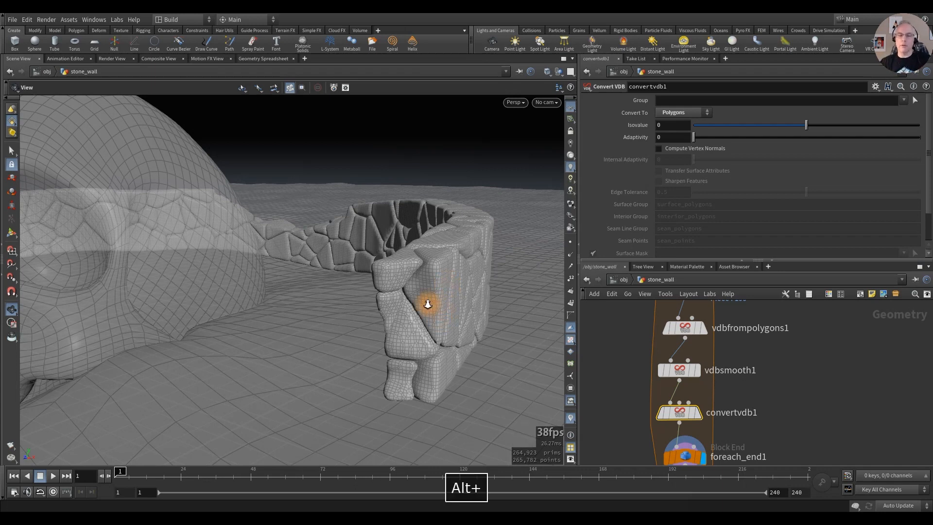
left_click_drag(427, 301, 308, 312, "alt")
Step: Insert a UV Unwrap node between convertvdb1 and foreach_end1, then tidy the layout of the network
middle_click_drag(608, 384, 605, 315)
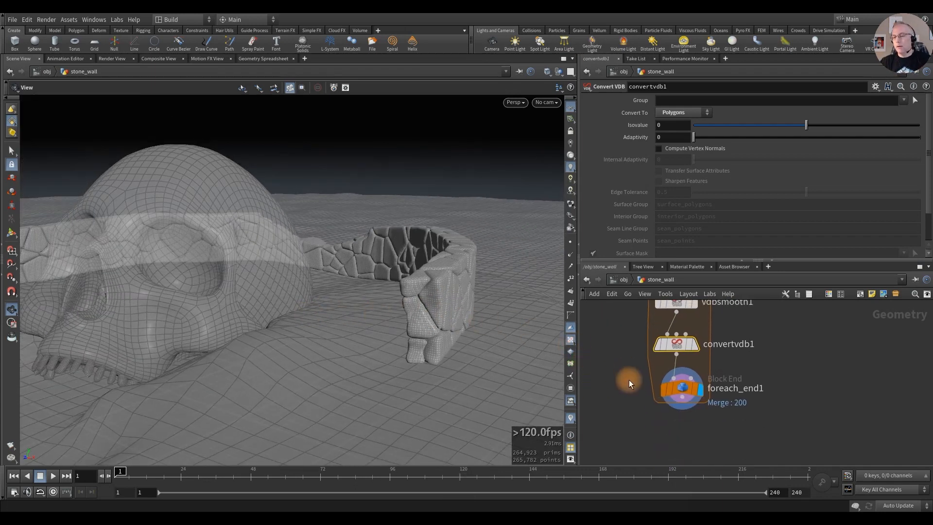
left_click_drag(682, 390, 678, 426)
left_click(748, 401)
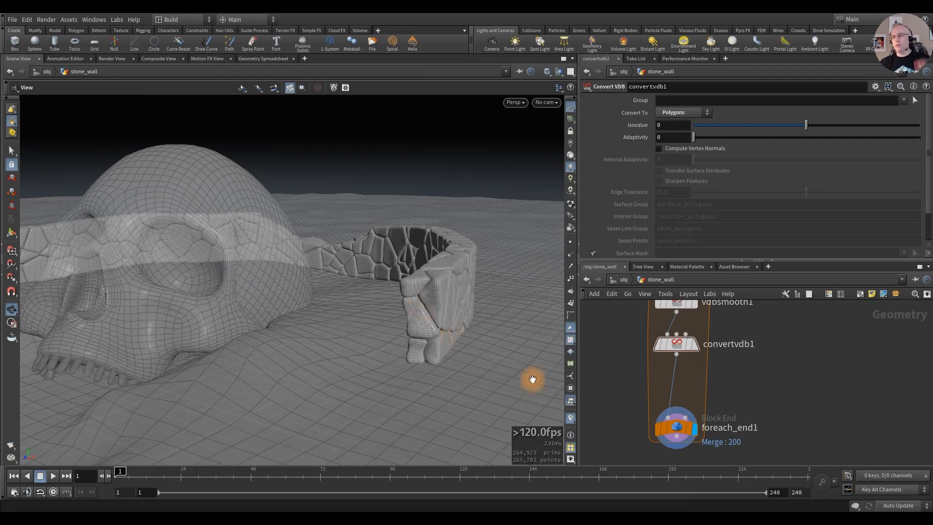
key("Tab")
type("uv")
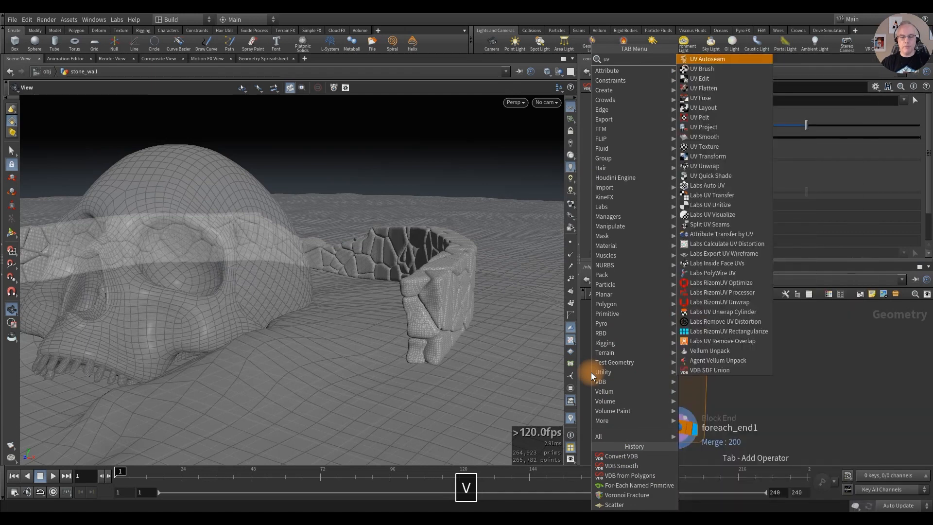
type(" unwr")
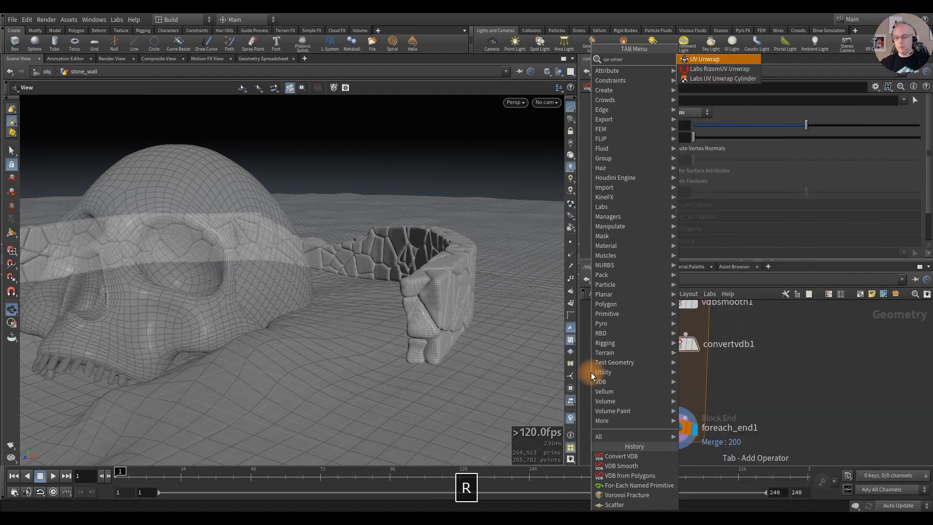
key("Return")
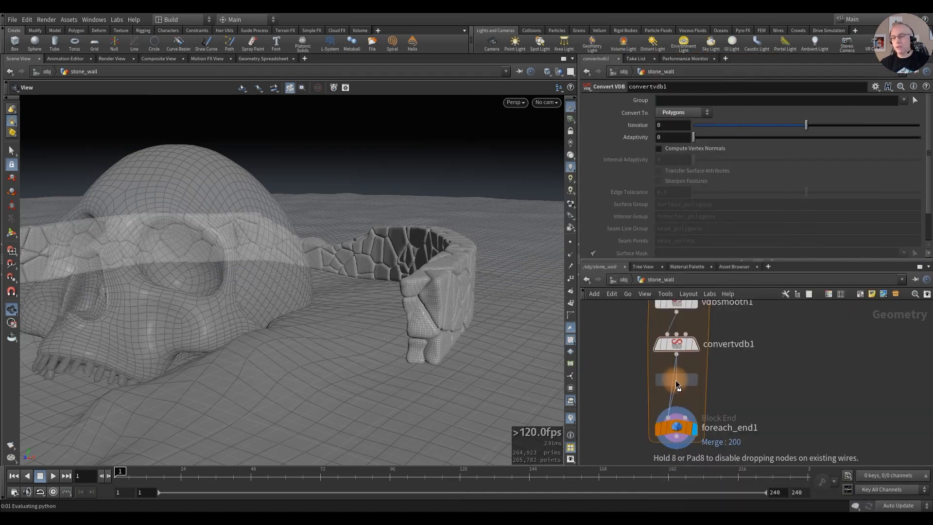
left_click(675, 380)
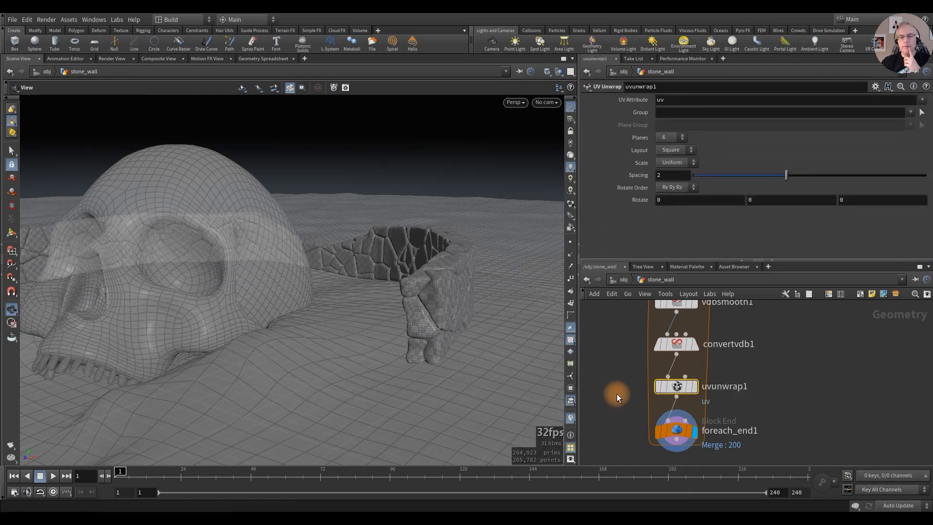
key("l")
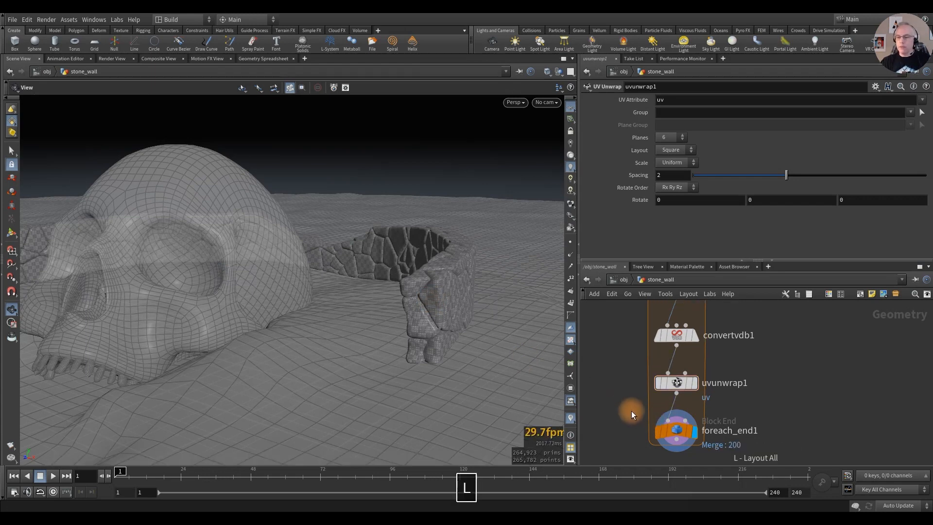
Step: Add a Null node named OUT_stone_wall after foreach_end1 and make it the displayed node
left_click(686, 364)
key("Tab")
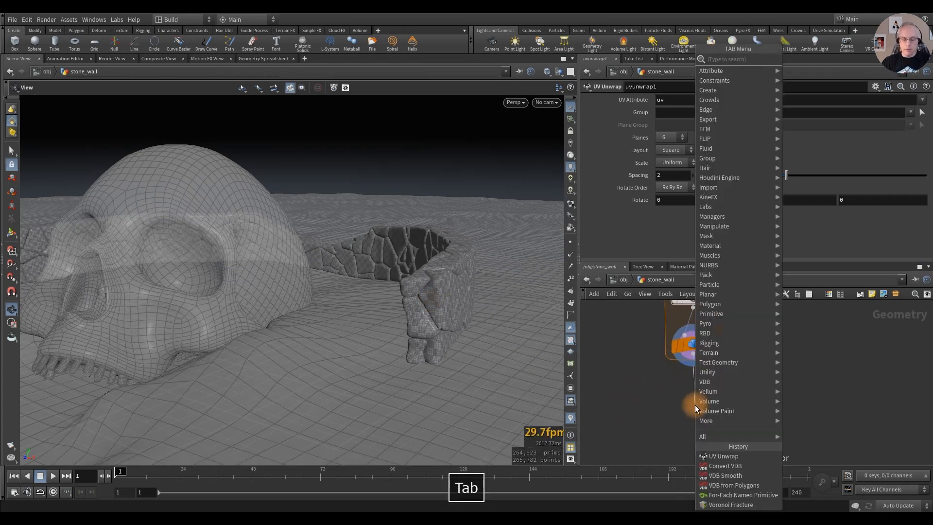
type("null")
key("Return")
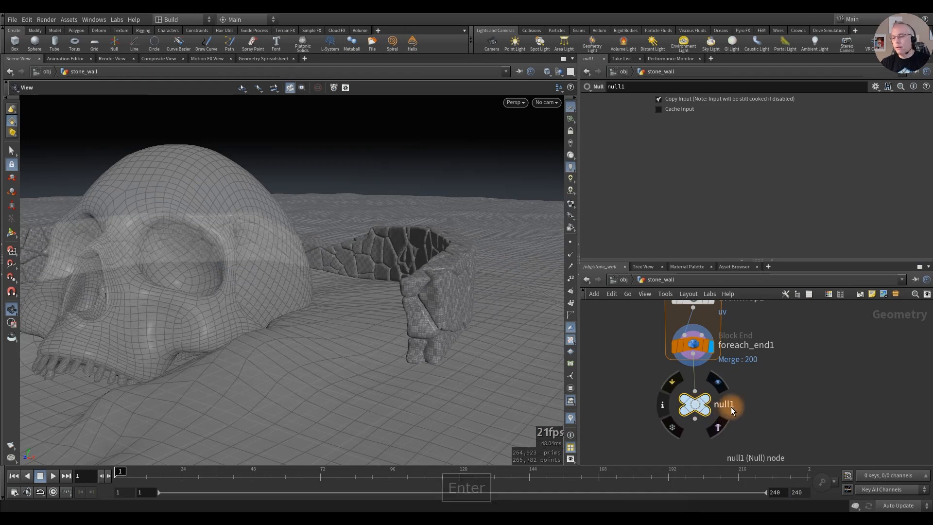
double_click(730, 407)
type("OUT")
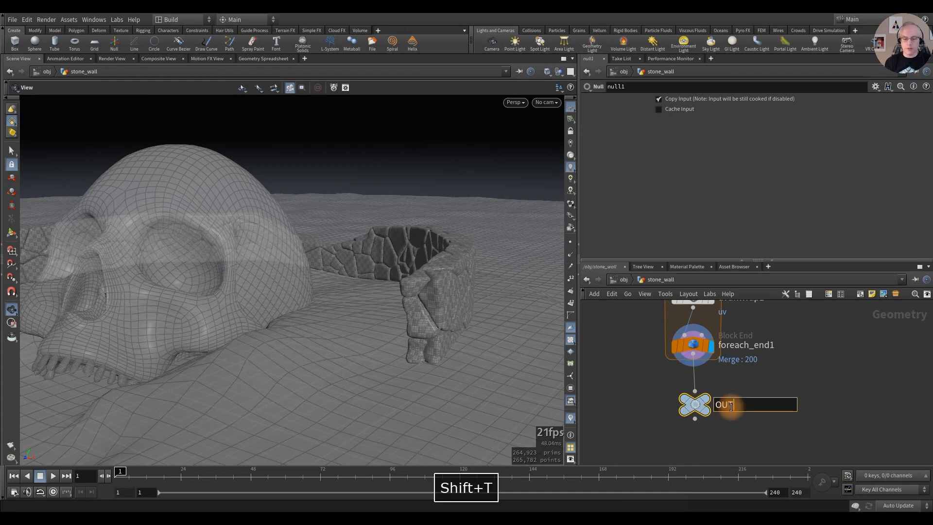
type(" stone_wall")
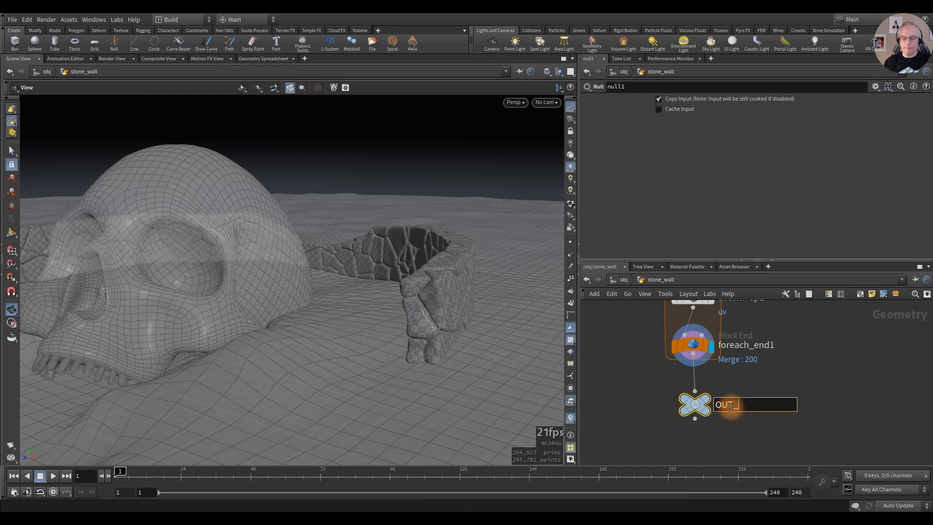
key("Return")
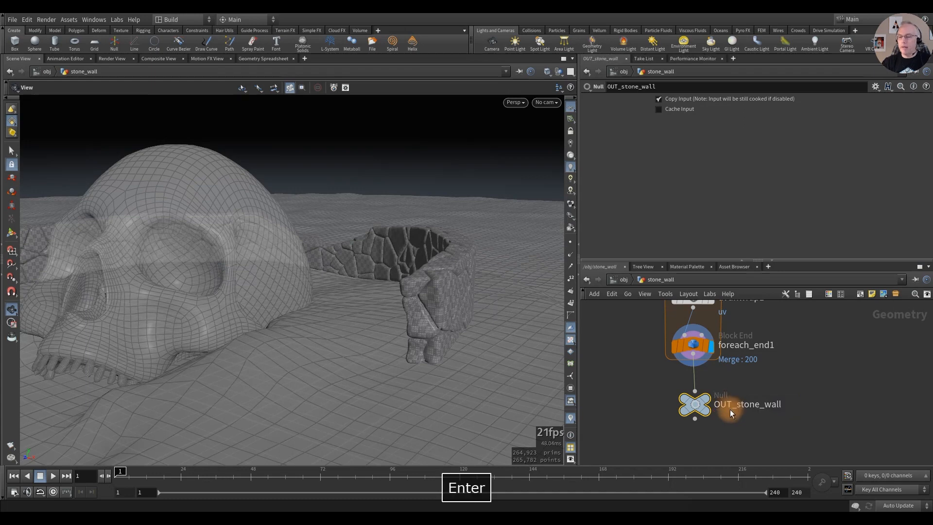
left_click(719, 380)
left_click(624, 384)
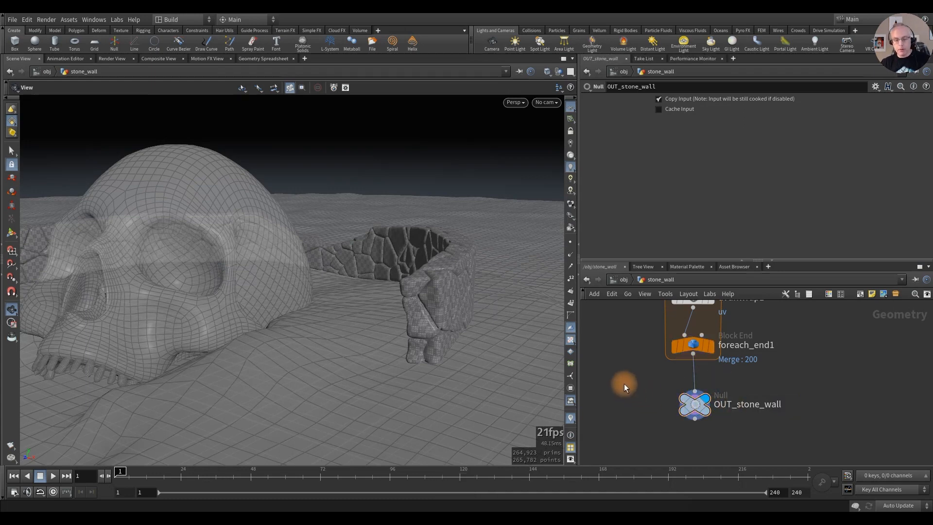
Step: Return to the object level and turn on the display of the trees, rocks and testgeometry_templatebody1 objects
key("h")
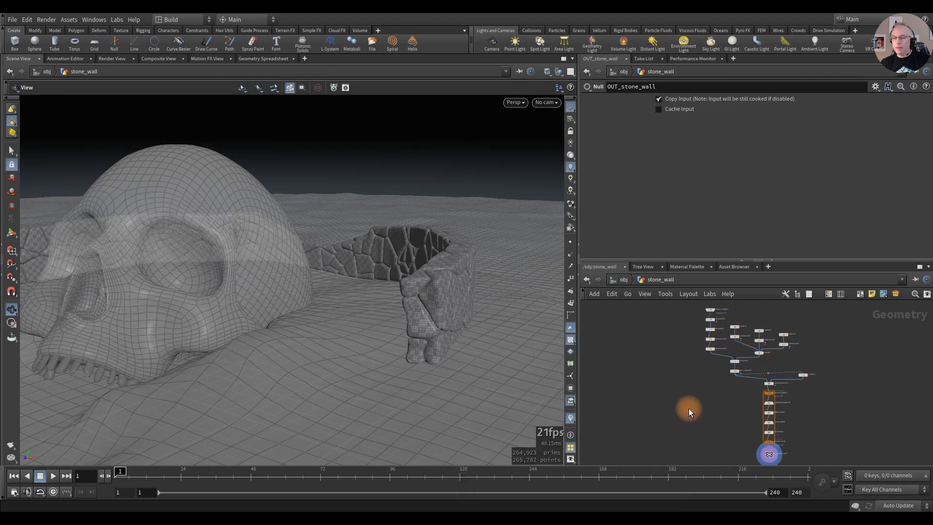
key("u")
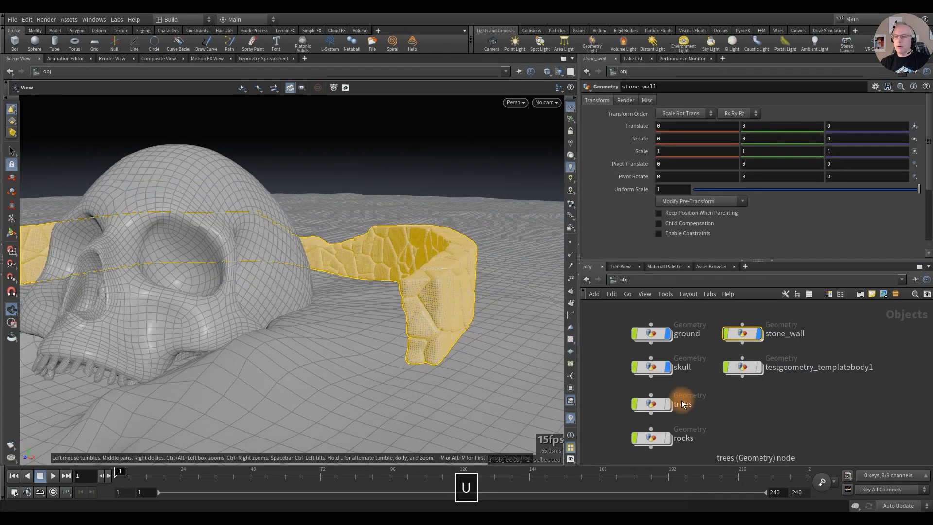
left_click(744, 403)
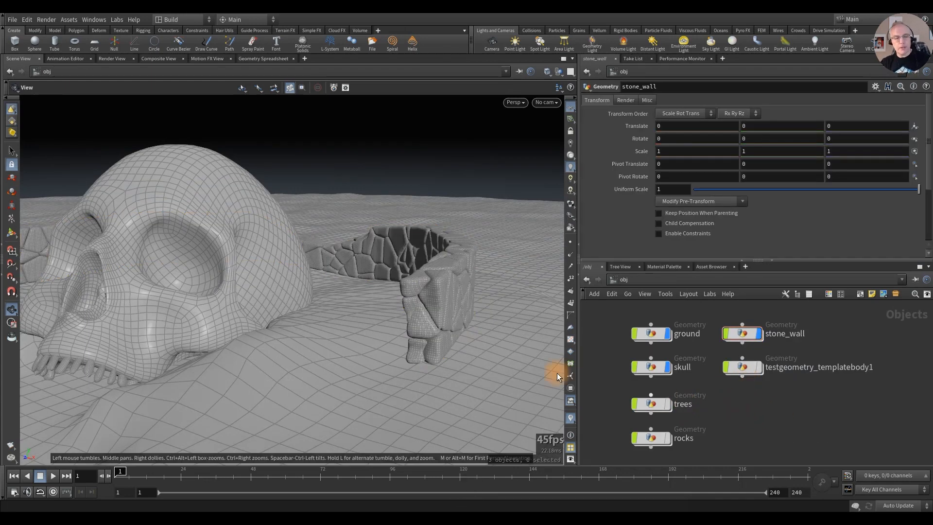
key("h")
key("space")
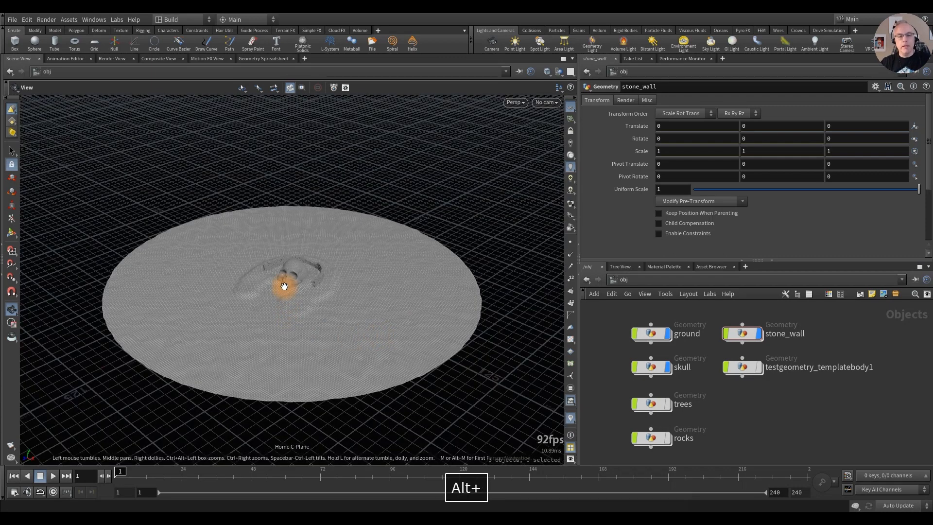
right_click_drag(284, 286, 331, 304, "alt")
left_click_drag(330, 304, 333, 248, "alt")
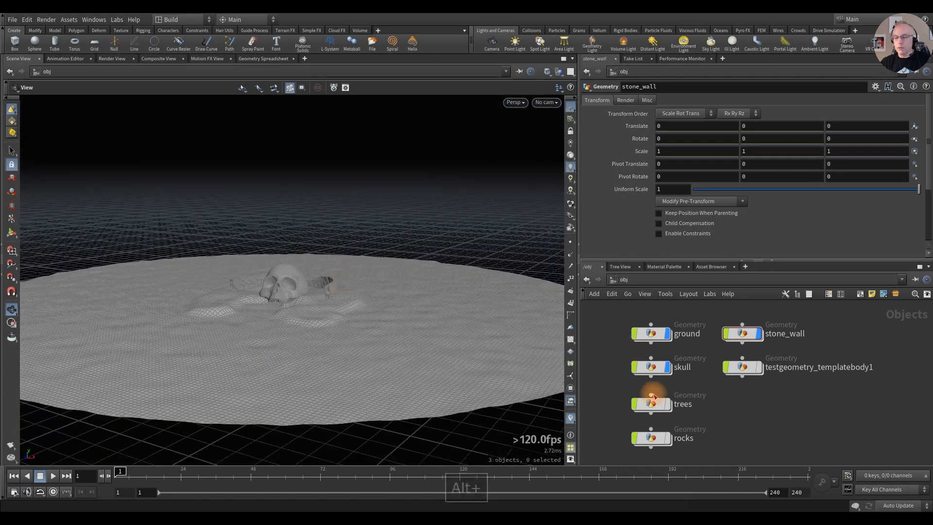
left_click(668, 404)
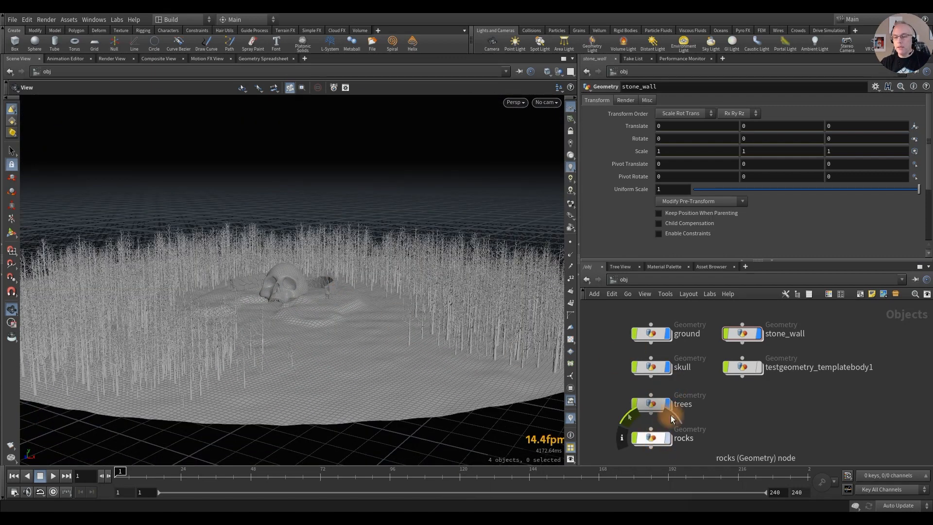
left_click(667, 438)
left_click(648, 435)
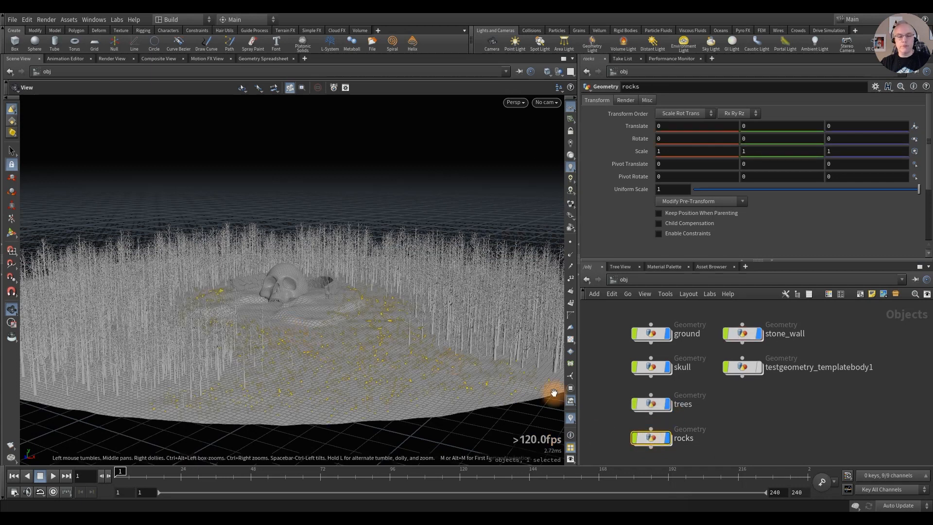
left_click(740, 427)
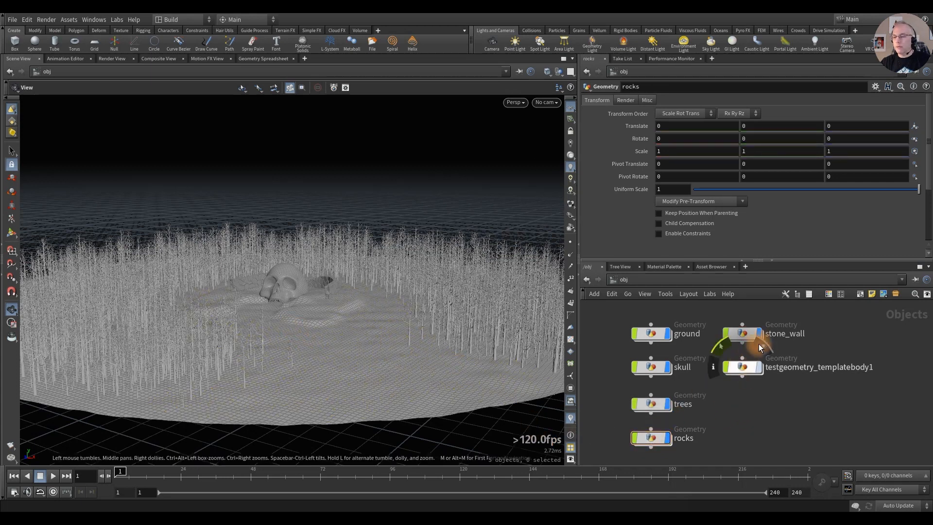
left_click(758, 366)
left_click(741, 367)
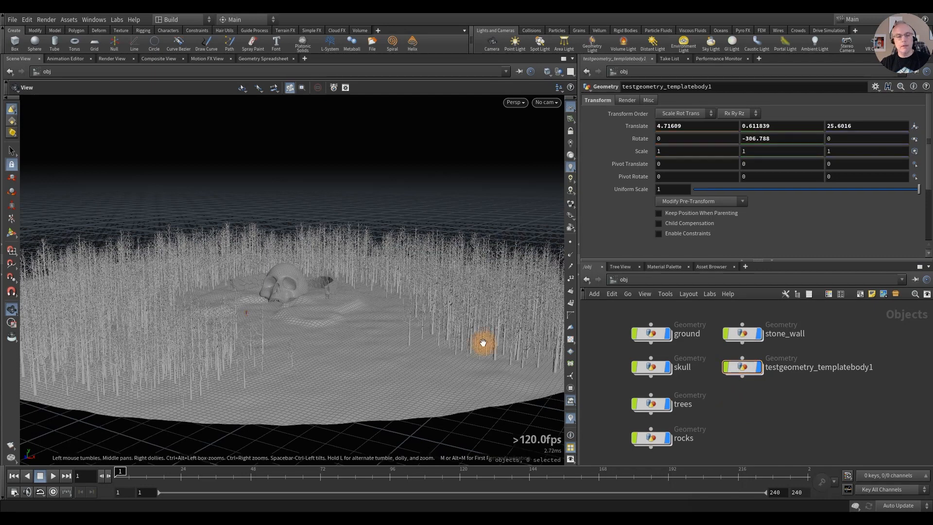
Step: Examine the full scene from a low viewpoint, comparing the skull and stone wall with the trees, rocks and test figure
right_click_drag(280, 327, 340, 339, "alt")
left_click_drag(340, 339, 312, 331, "alt")
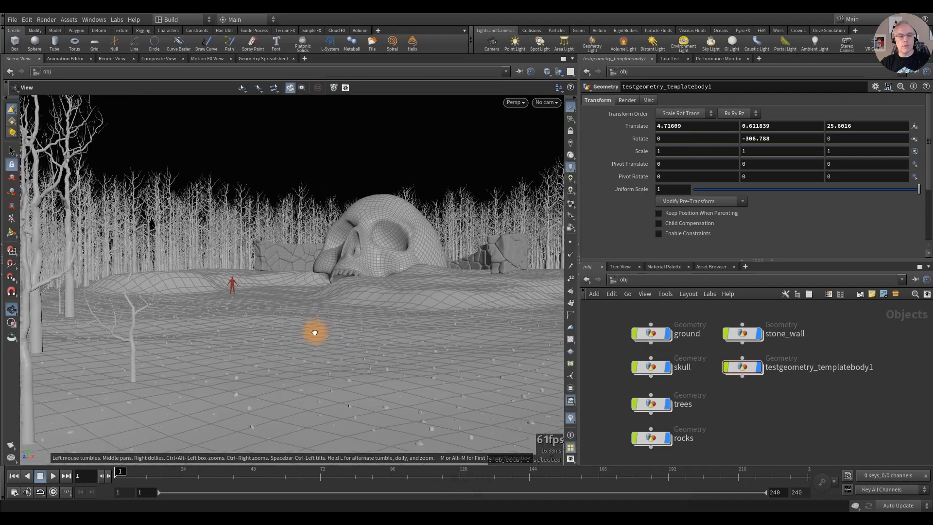
right_click_drag(392, 327, 376, 329, "alt")
left_click_drag(377, 329, 391, 315, "alt")
middle_click_drag(392, 314, 244, 313, "alt")
left_click_drag(244, 312, 312, 336, "alt")
middle_click_drag(312, 337, 417, 331, "alt")
left_click_drag(378, 335, 369, 334, "alt")
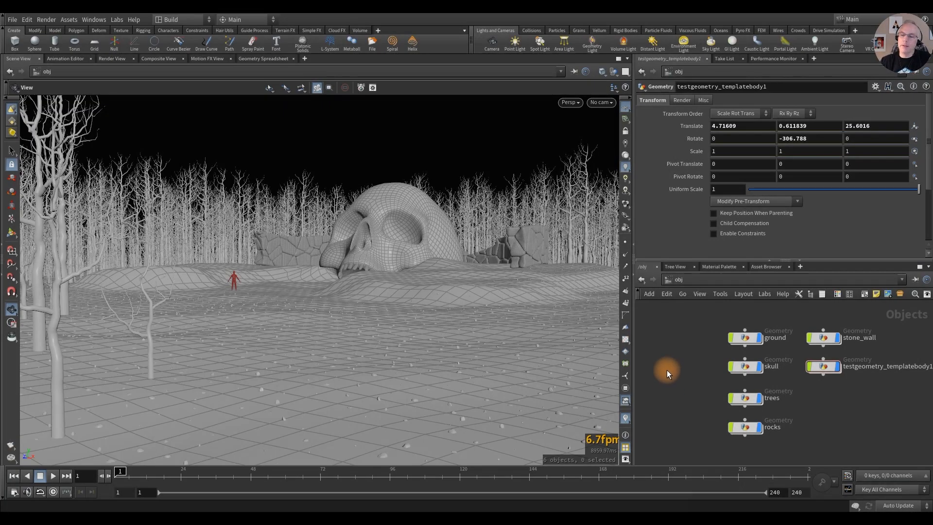
scroll(666, 369, "up", 3)
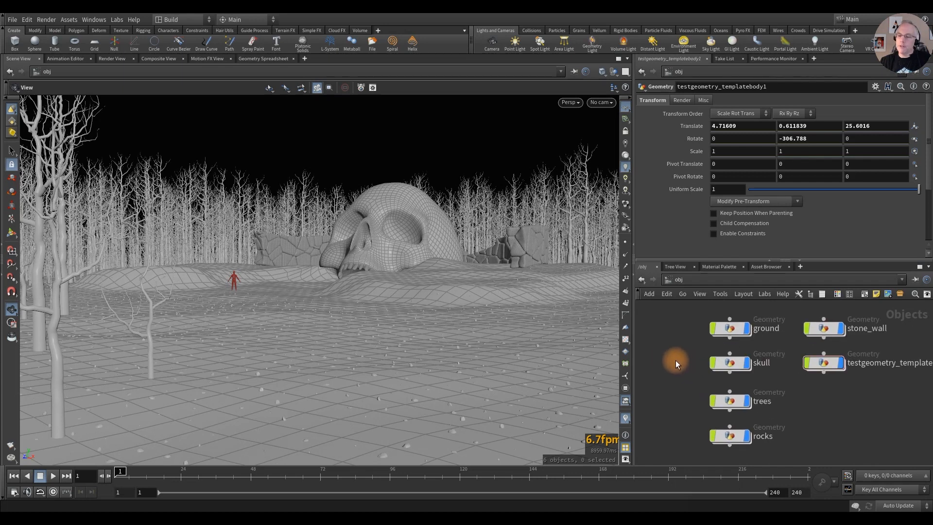
Step: Hide the testgeometry_templatebody1 object from the scene
middle_click_drag(677, 365, 659, 368)
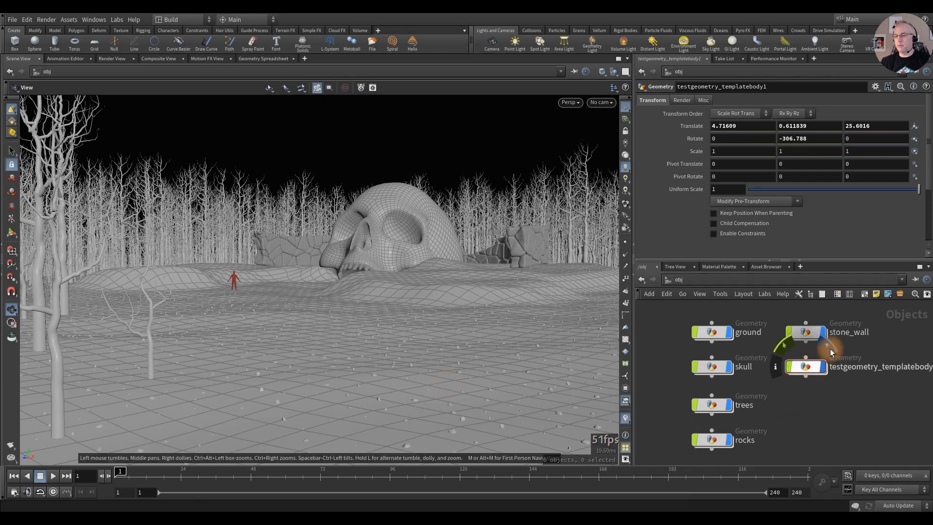
left_click(809, 368)
middle_click_drag(827, 417, 797, 418)
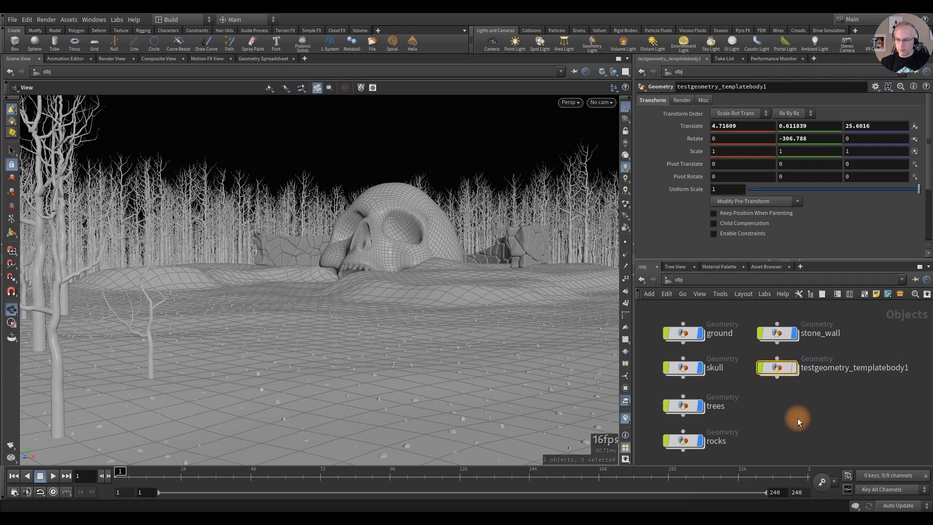
Step: Switch to the Solaris desktop, go to the stage network, and collapse the scene graph panes to enlarge the viewport
left_click(178, 20)
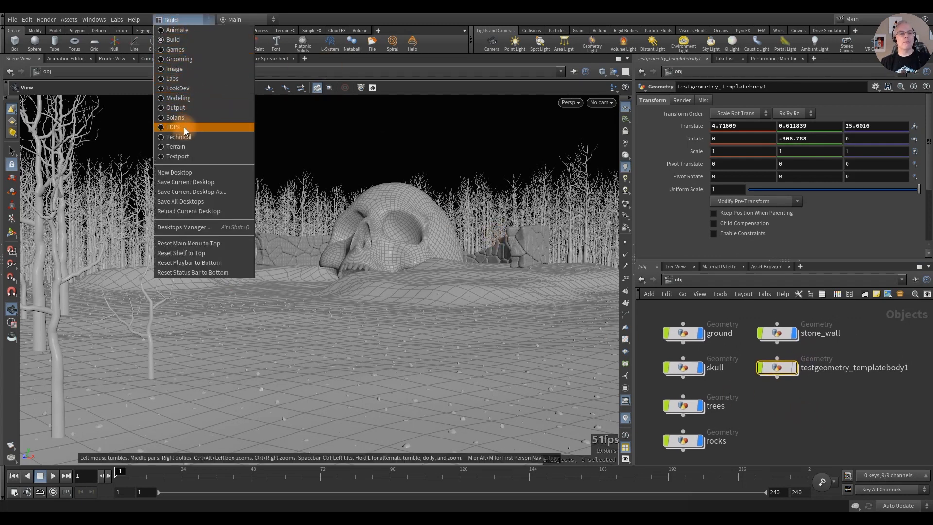
left_click(174, 118)
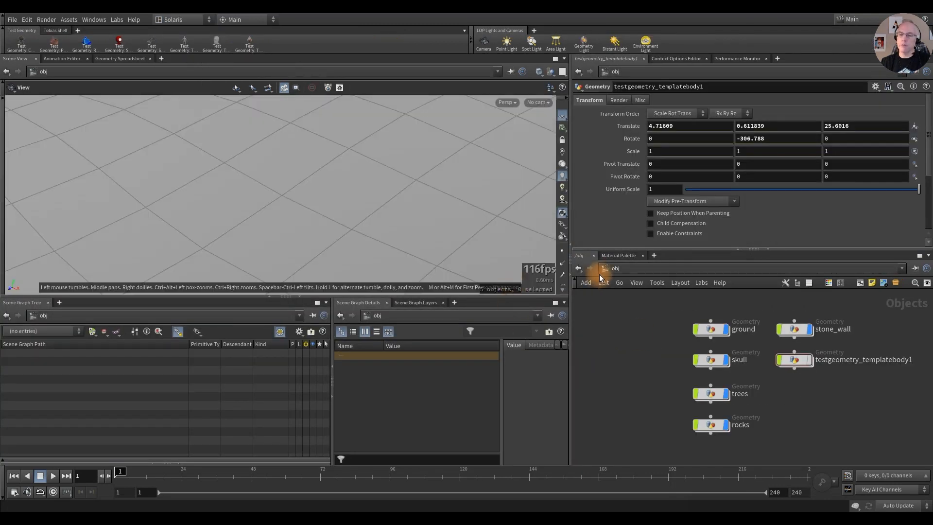
left_click(608, 270)
left_click(625, 346)
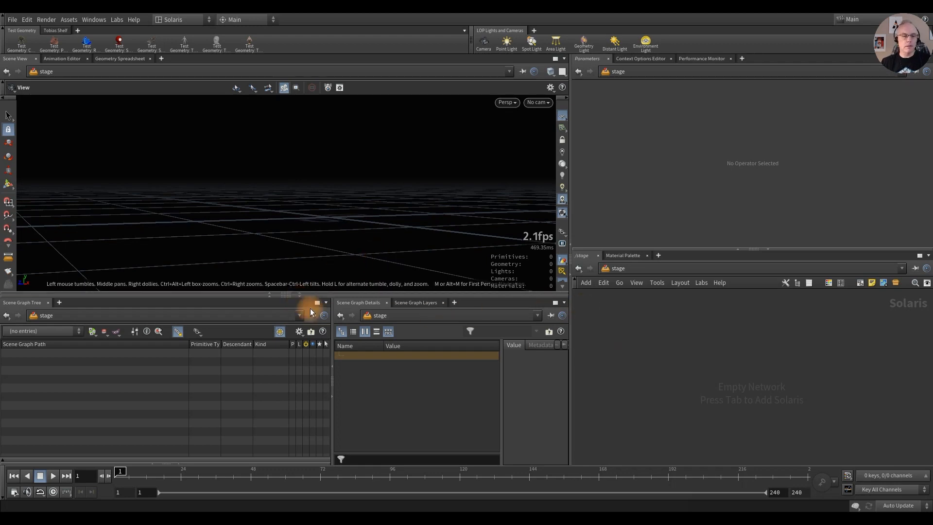
left_click(298, 298)
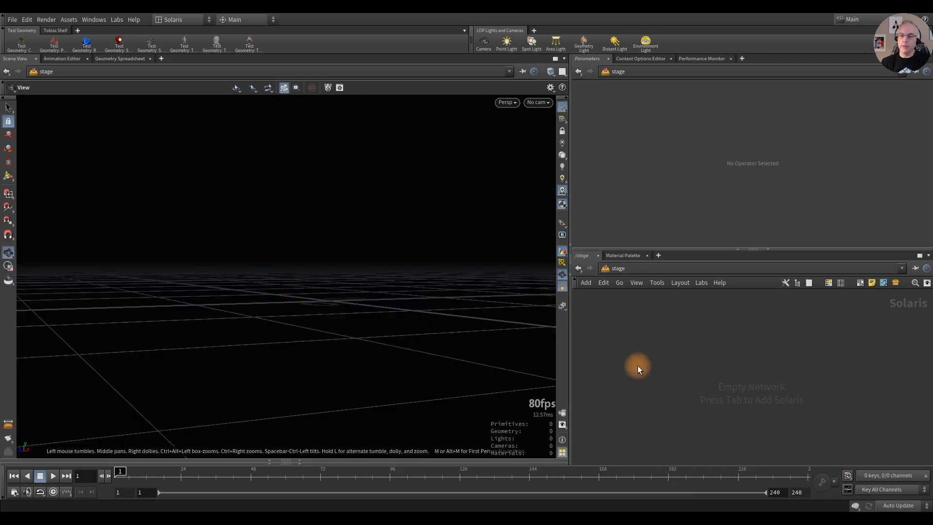
Step: Add a Scene Import (All) node to the empty stage network
key("Tab")
type("import")
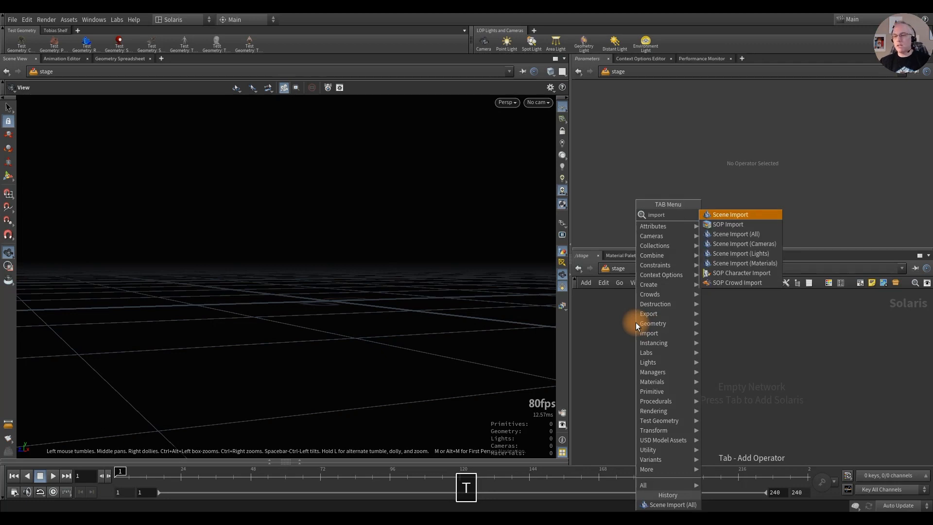
key("Down")
key("Down")
key("Return")
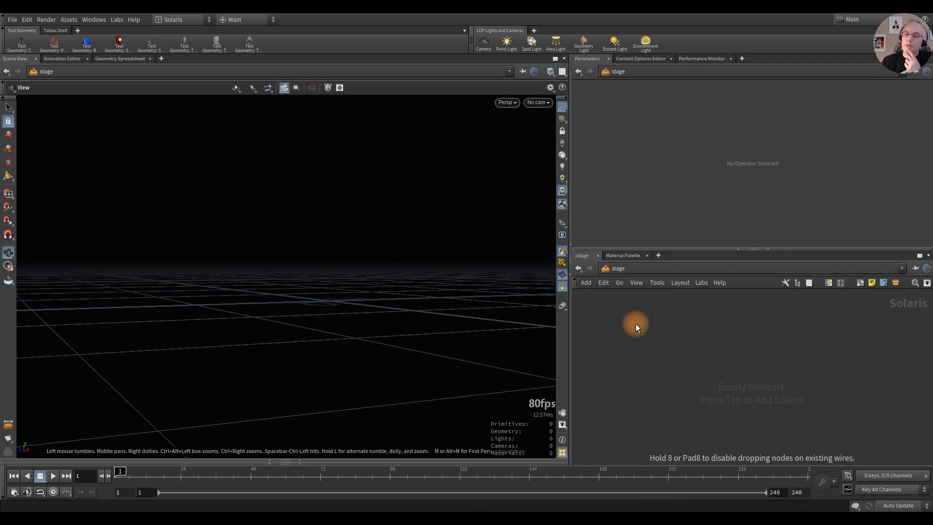
left_click(637, 328)
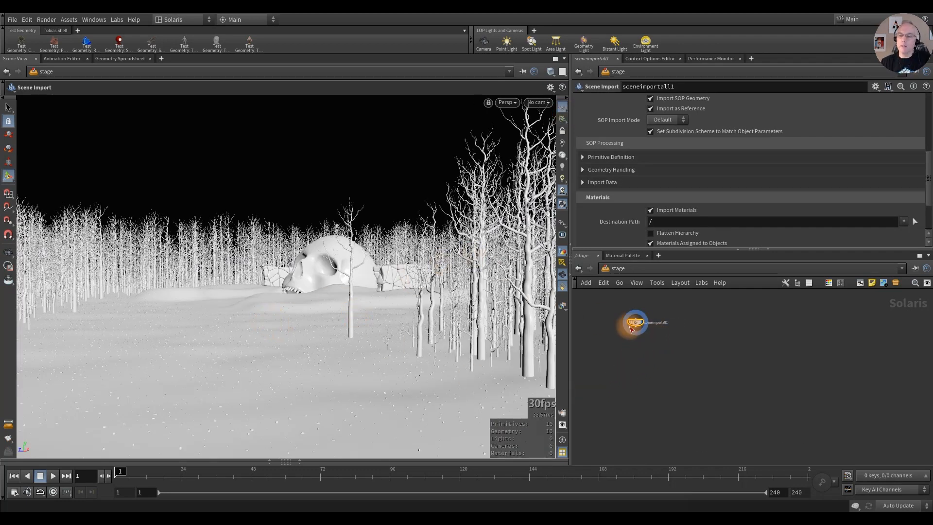
scroll(631, 328, "up", 3)
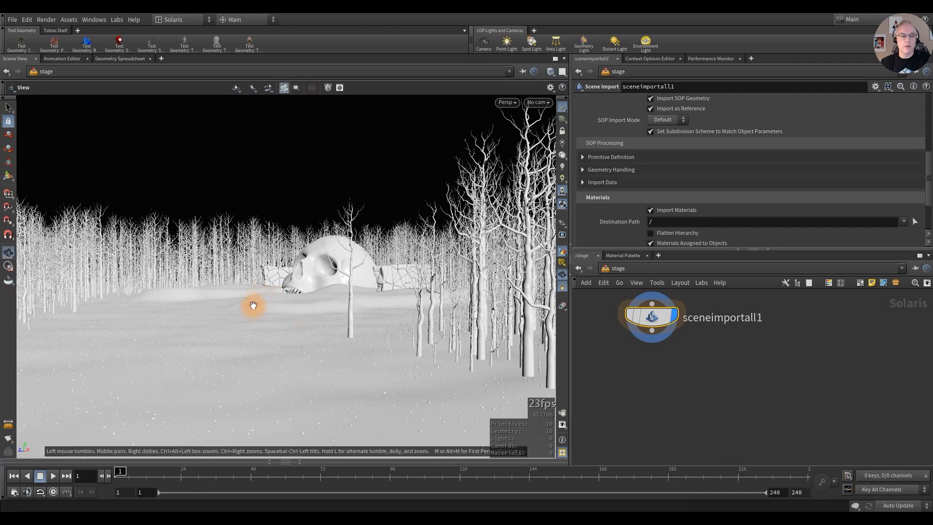
Step: Create a camera from a view framing the skull with trees in front of it, and unlock the camera from the view
left_click_drag(252, 306, 296, 320, "alt")
middle_click_drag(296, 321, 368, 320, "alt")
left_click_drag(368, 321, 356, 324, "alt")
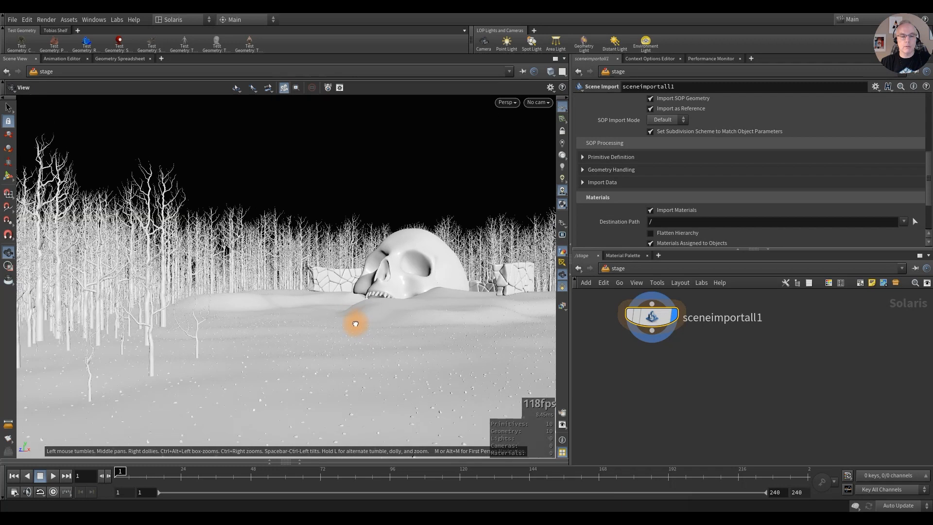
left_click(484, 45, "ctrl")
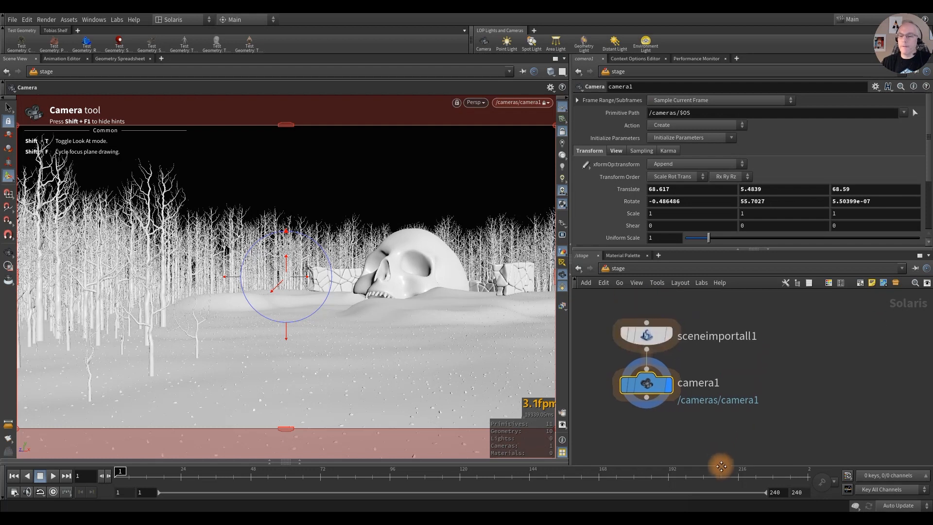
left_click(562, 131)
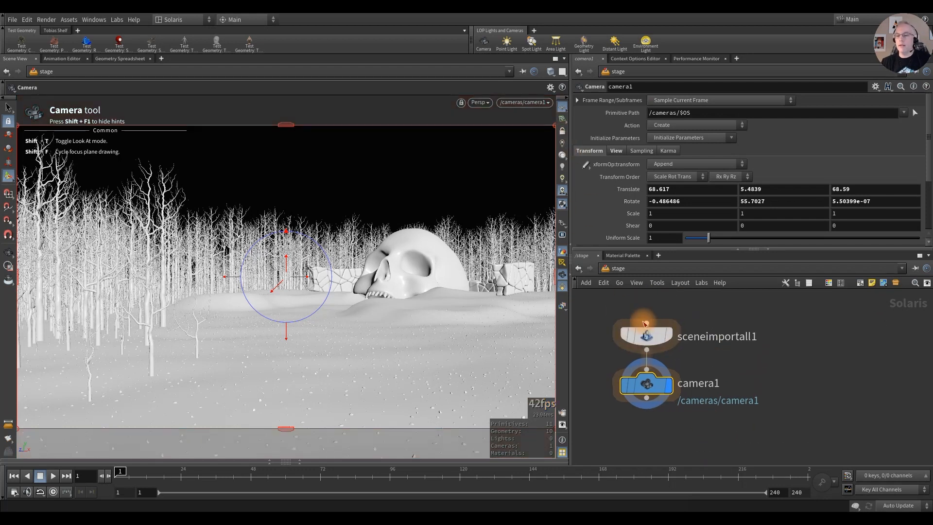
Step: Enable the Packed Primitives override in the scene import's primitive definition and set it to Create Point Instancer
left_click(651, 337)
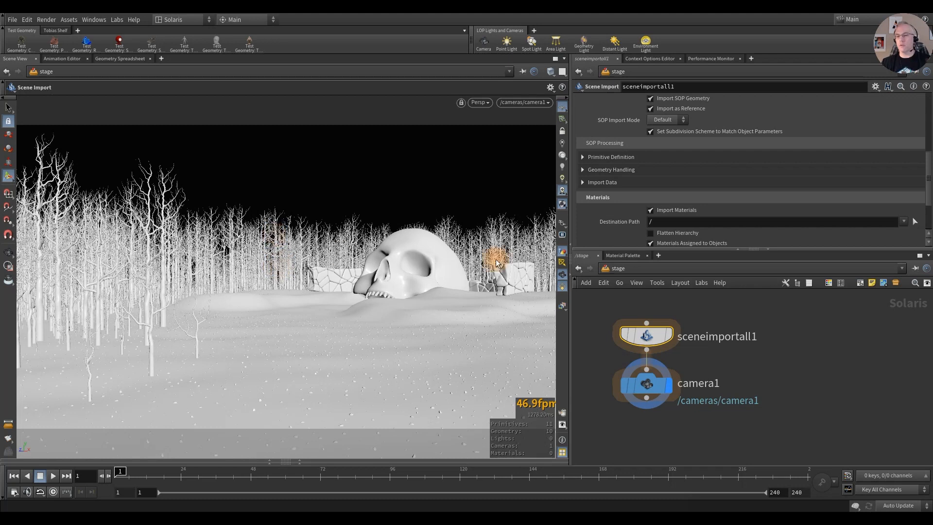
scroll(616, 162, "up", 2)
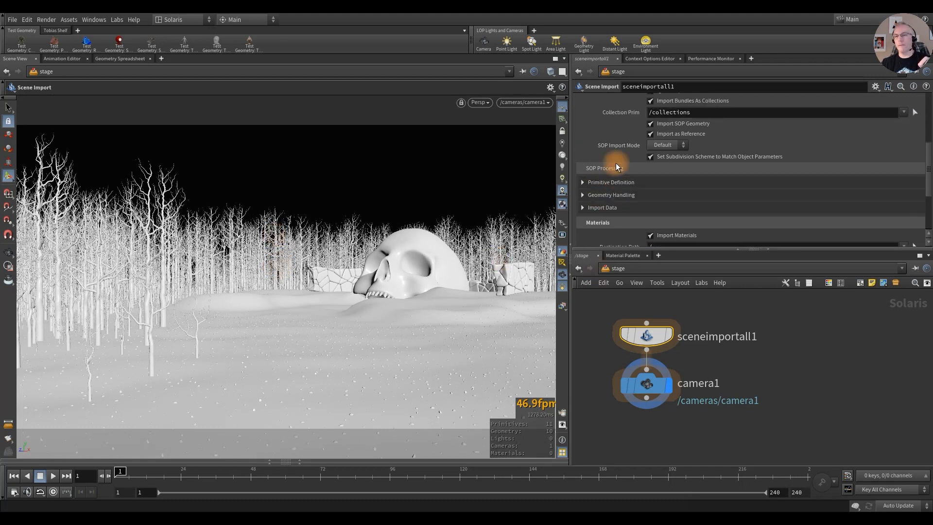
scroll(600, 173, "down", 1)
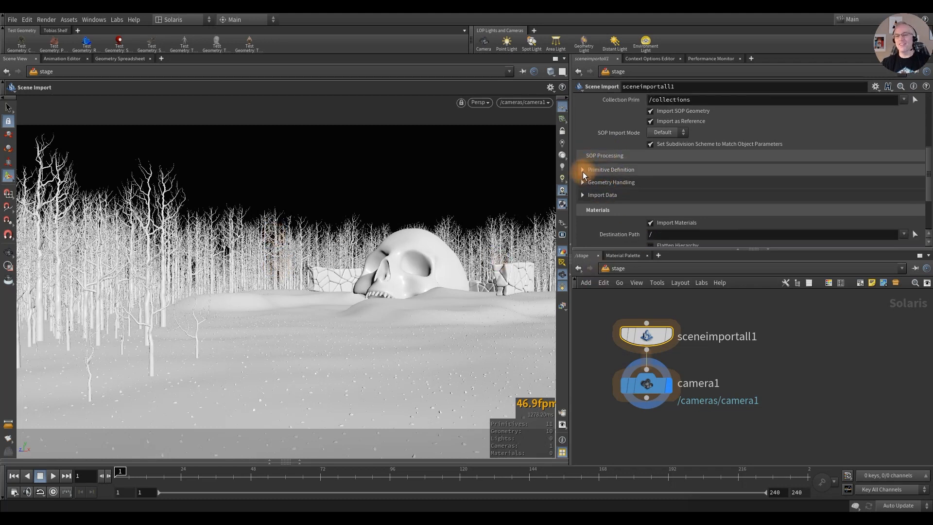
scroll(605, 174, "up", 1)
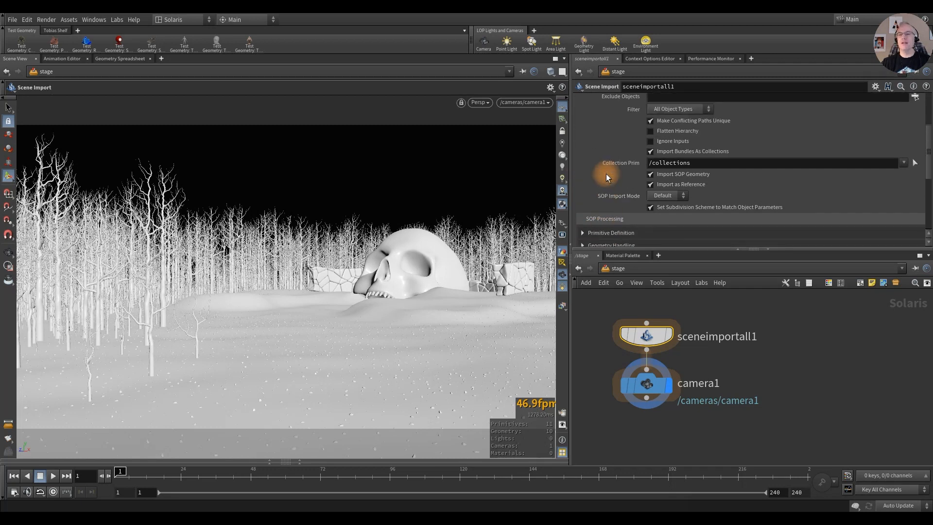
scroll(606, 174, "down", 1)
left_click(581, 182)
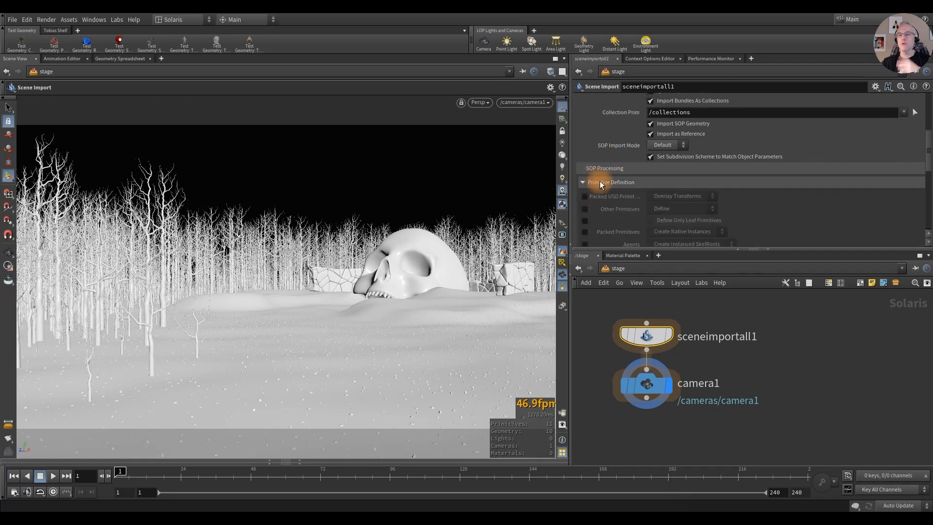
scroll(600, 181, "down", 3)
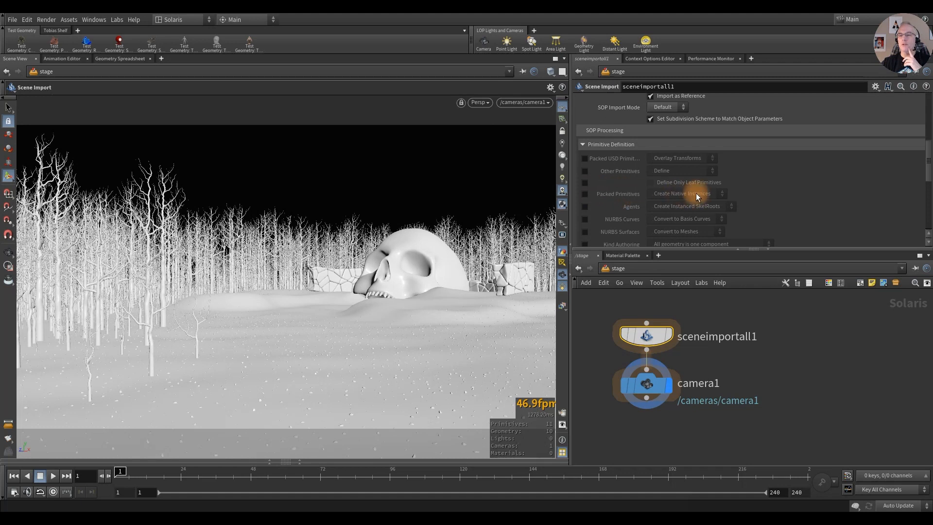
left_click_drag(696, 194, 665, 197)
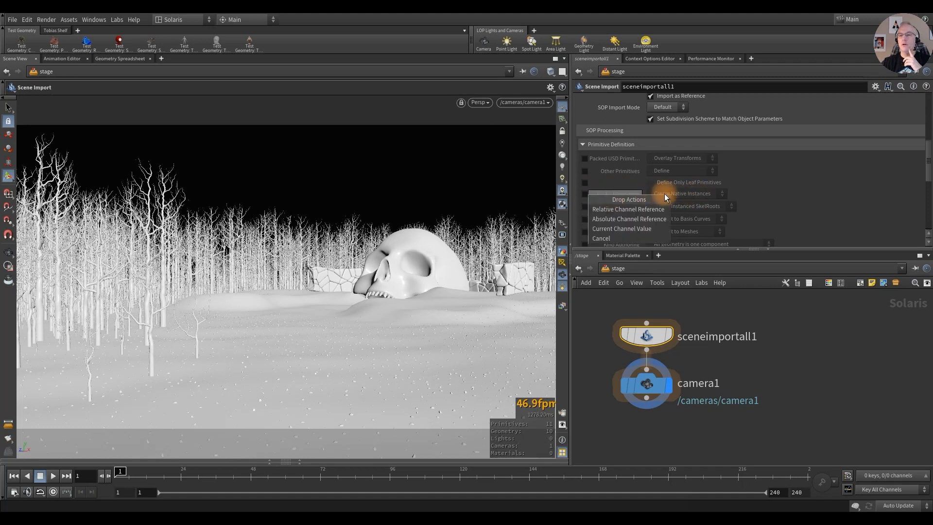
left_click(687, 193)
left_click(585, 194)
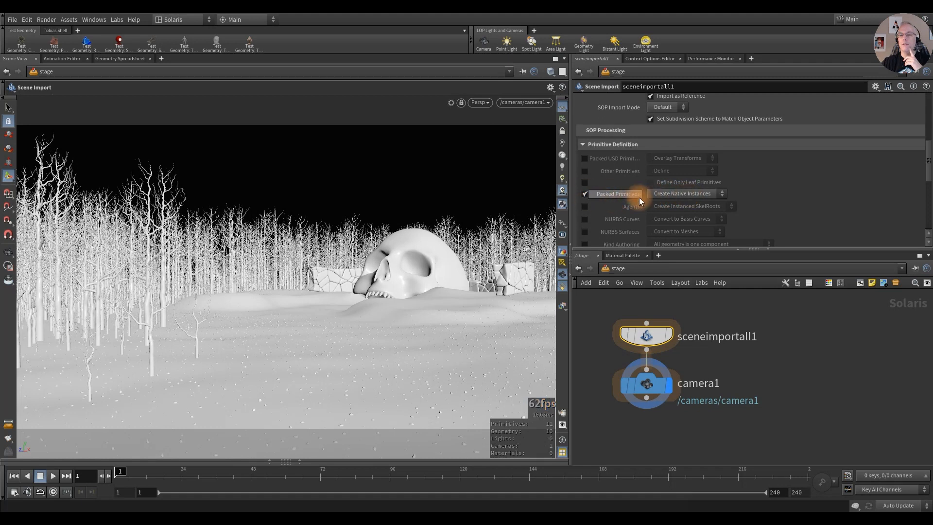
left_click(673, 195)
left_click(674, 212)
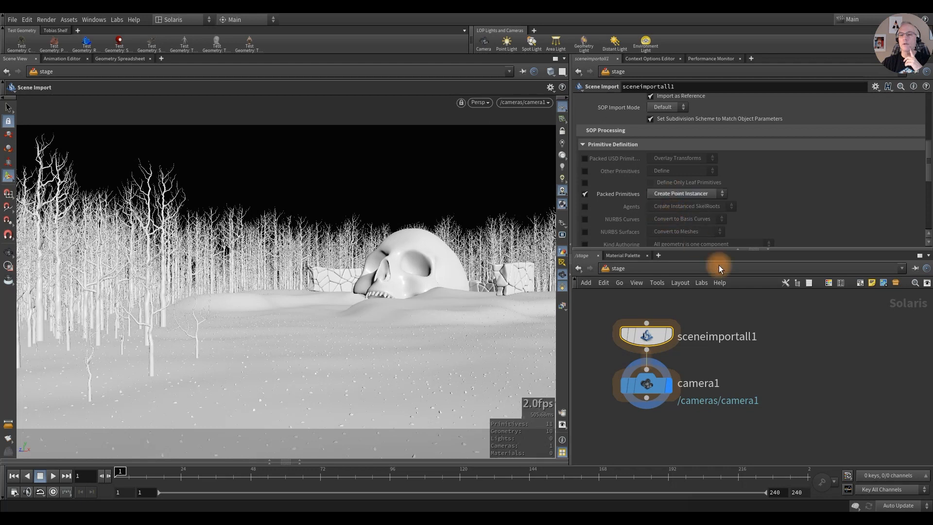
Step: Move the camera node down and insert a Material Library node between the scene import and the camera
left_click(791, 382)
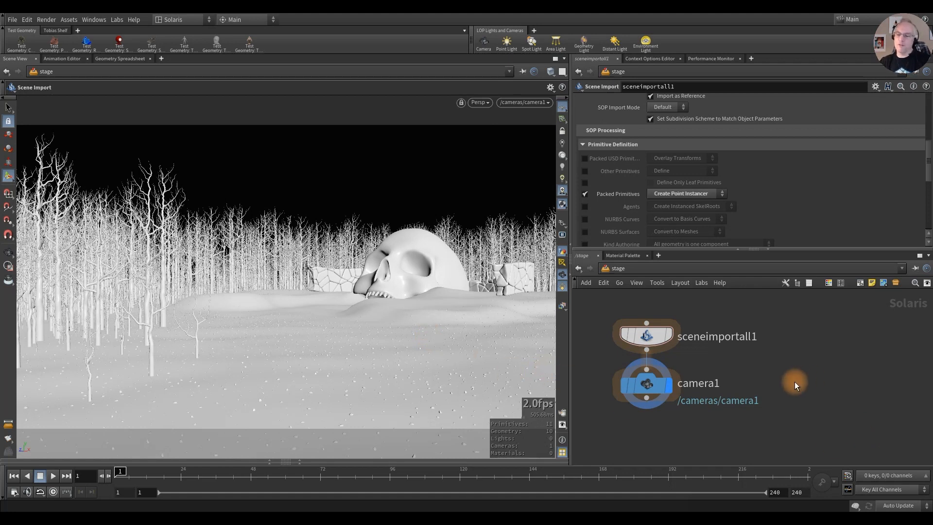
middle_click_drag(786, 394, 785, 361)
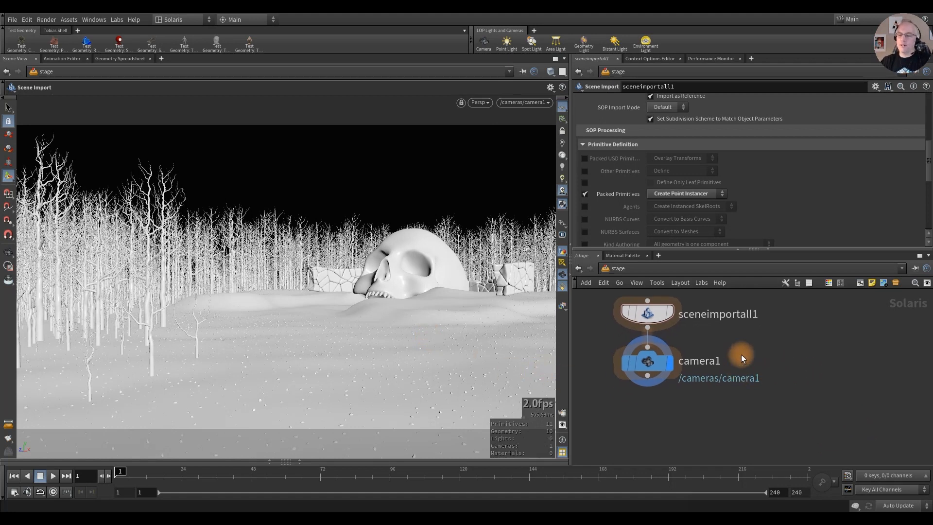
scroll(770, 374, "up", 1)
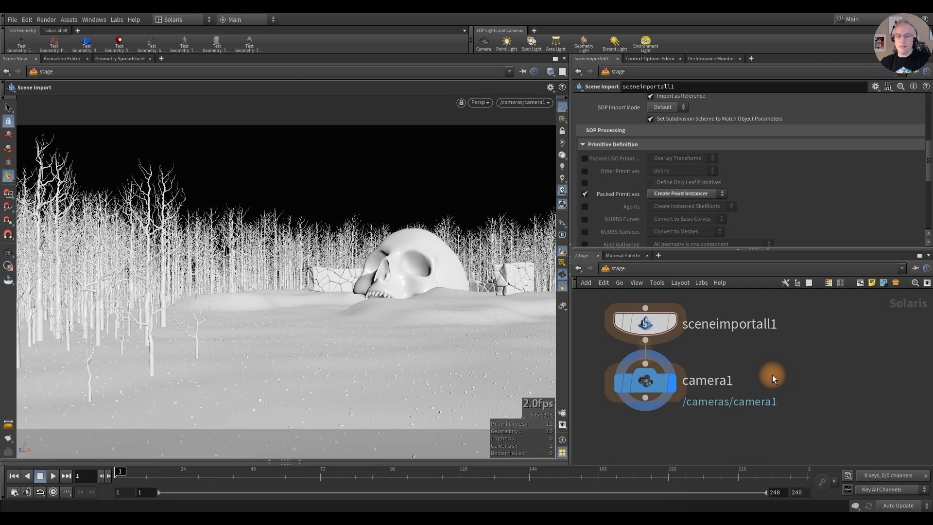
middle_click_drag(784, 378, 776, 363)
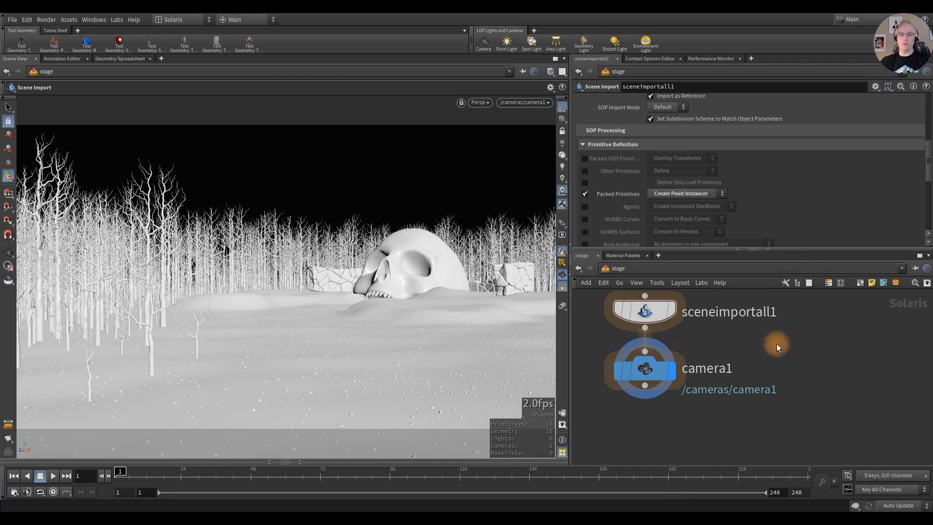
left_click_drag(631, 366, 632, 438)
key("Tab")
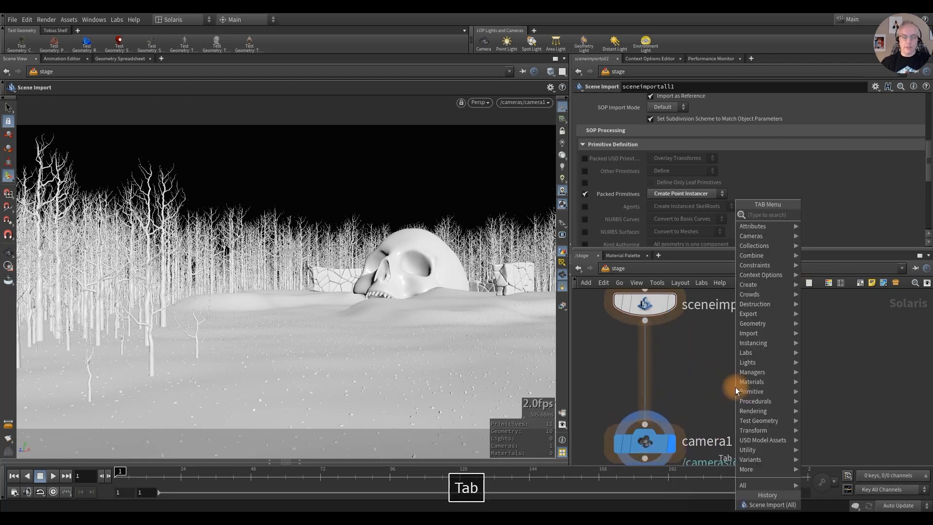
type("library")
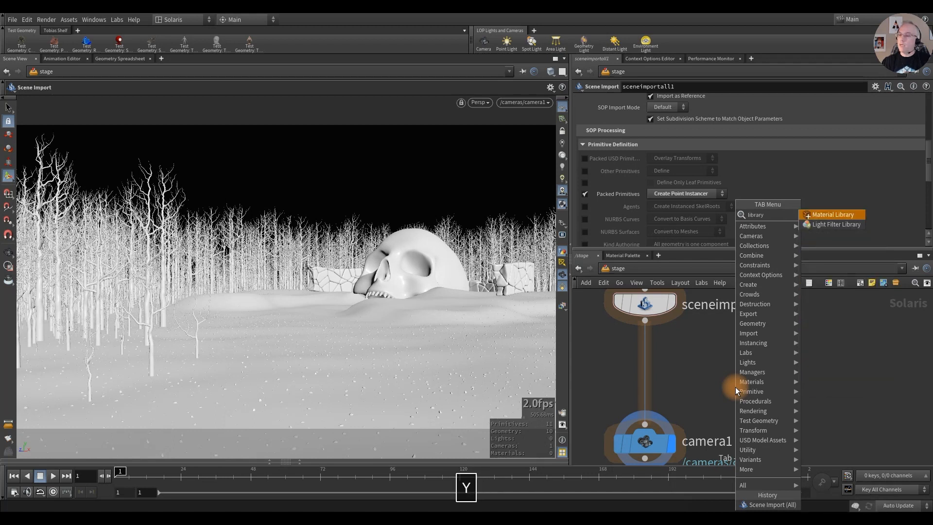
key("Return")
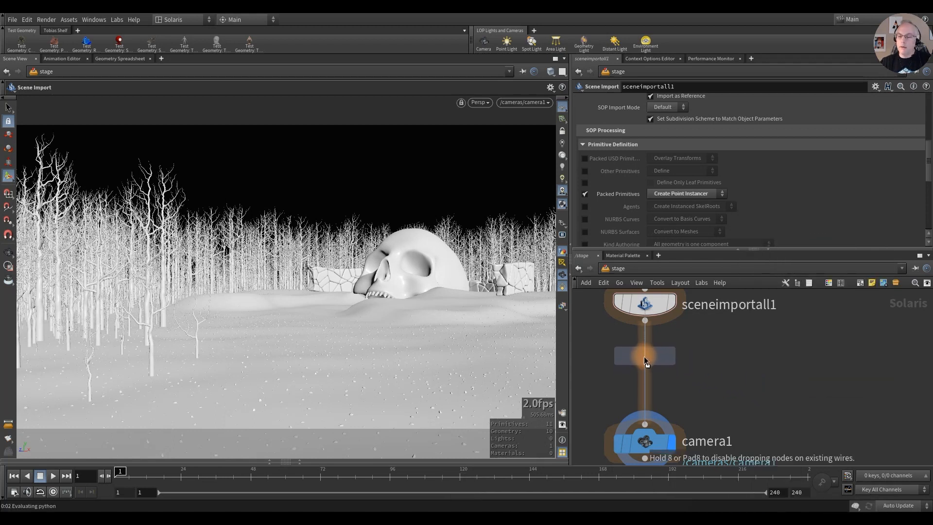
left_click(644, 358)
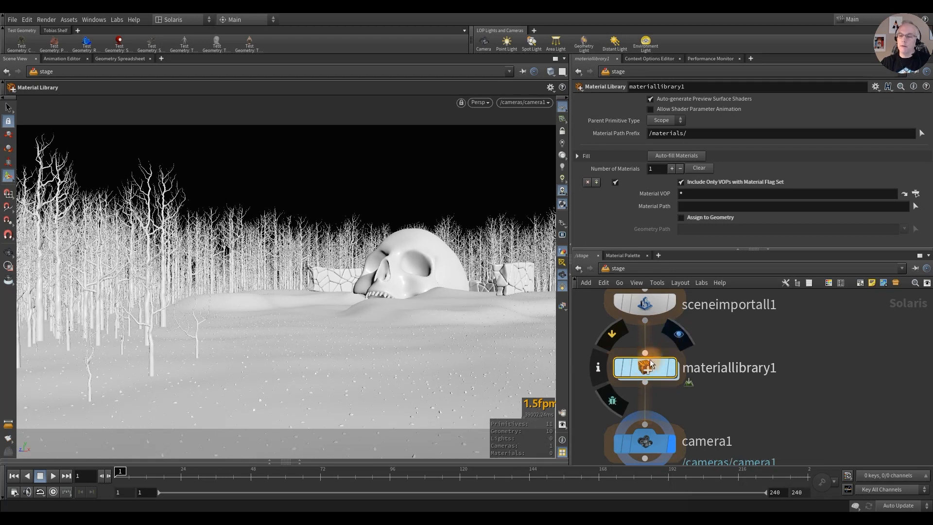
Step: Insert an Assign Material node between the material library and the camera
key("Tab")
type("a")
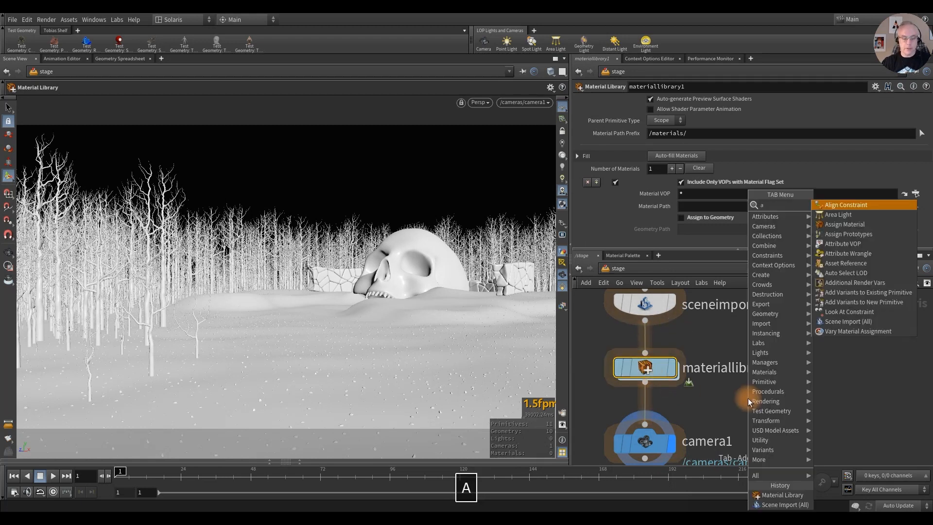
type("ssign")
key("Return")
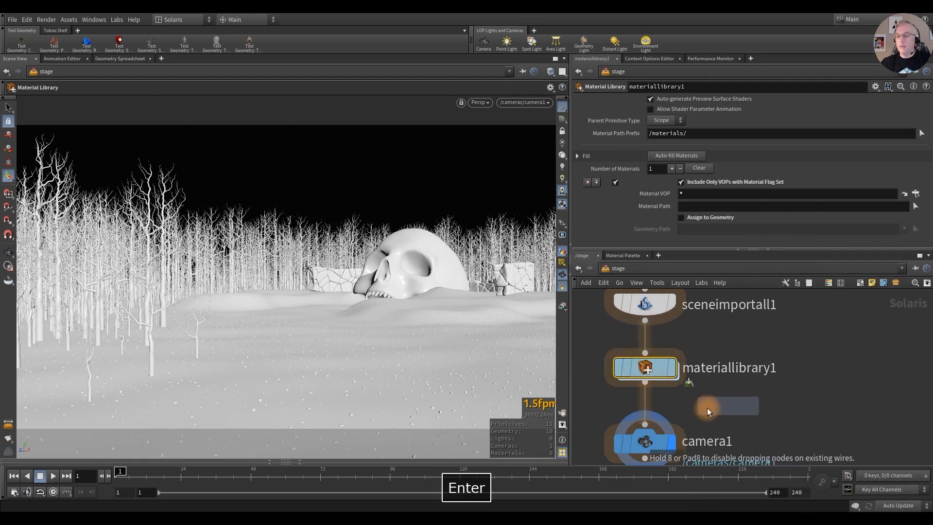
left_click(642, 401)
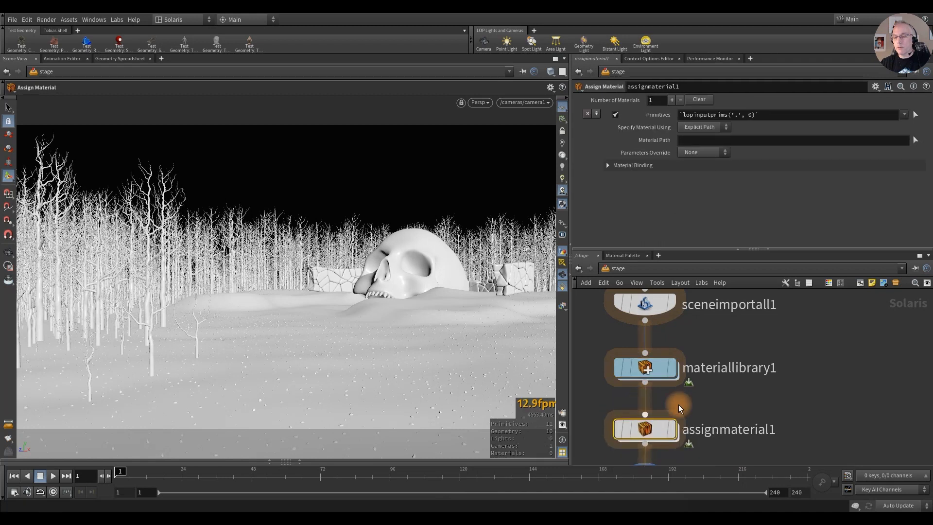
Step: Go inside the material library node and add a Principled Shader to its empty network
left_click(650, 371)
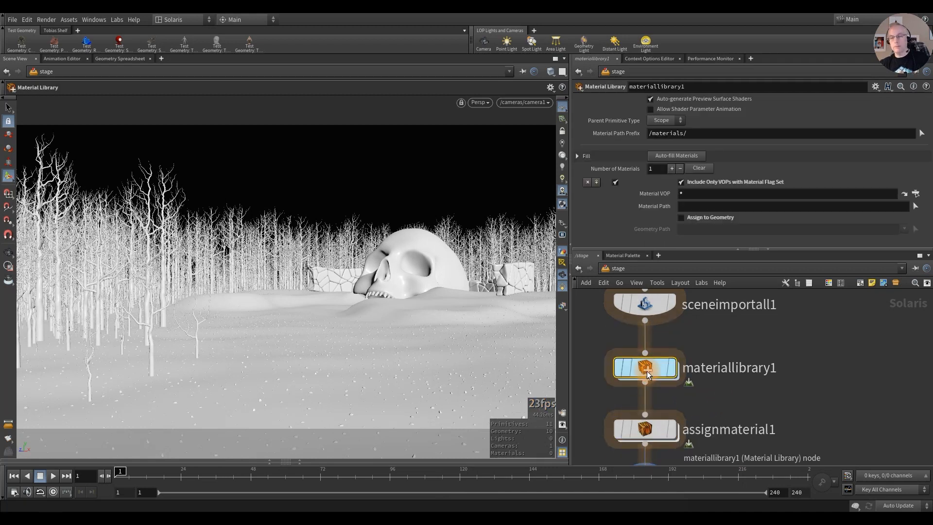
double_click(646, 371)
key("Tab")
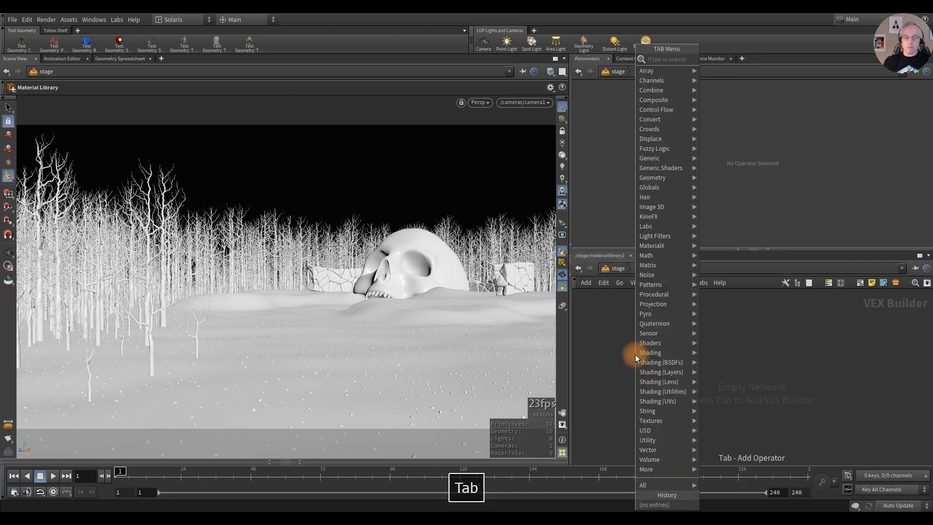
type("princi")
key("Return")
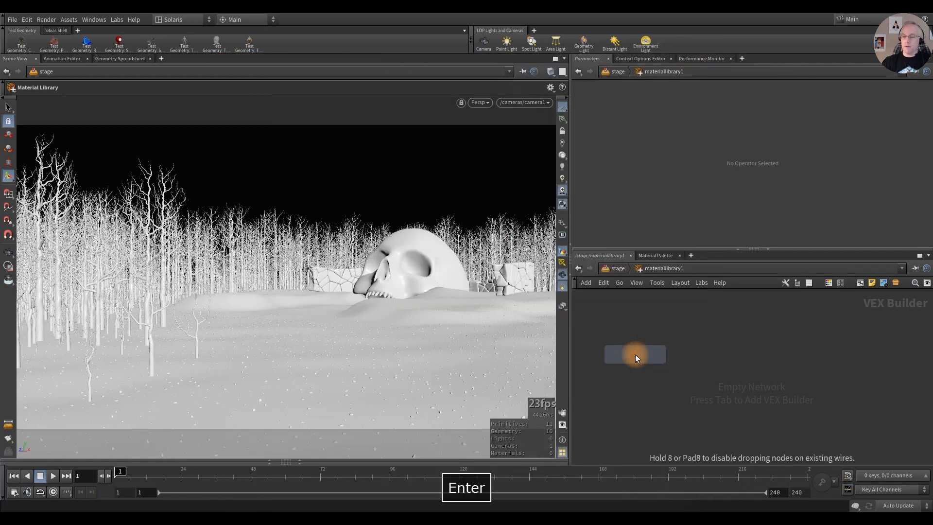
left_click(628, 336)
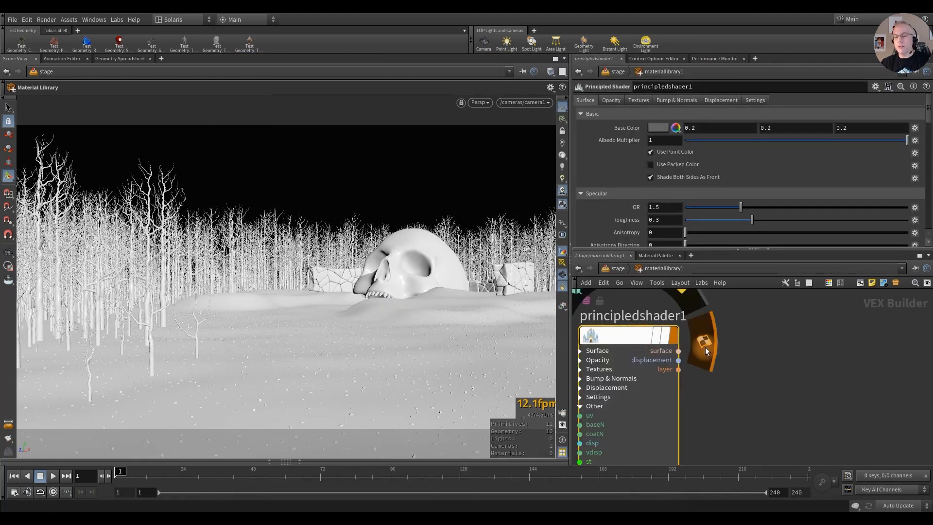
Step: Rename the new principled shader to ground
scroll(729, 347, "down", 4)
scroll(658, 339, "up", 1)
scroll(664, 343, "up", 1)
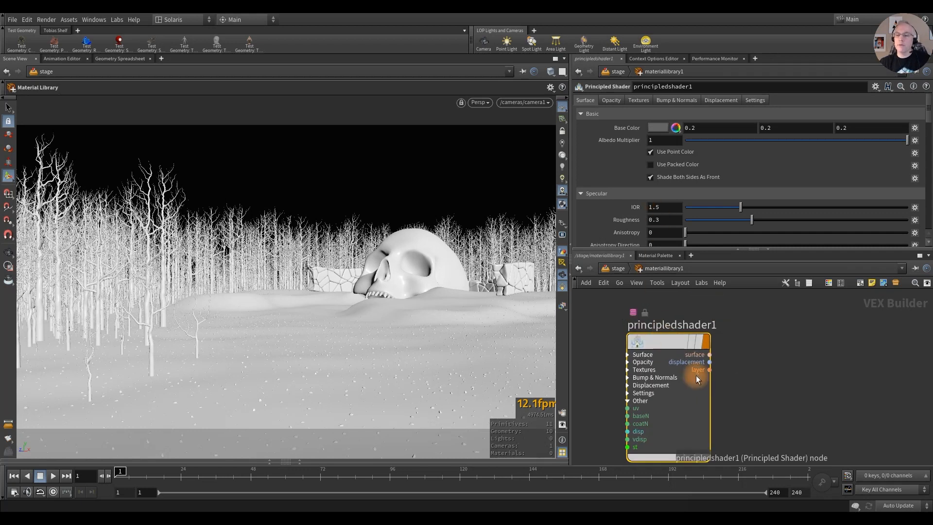
double_click(671, 325)
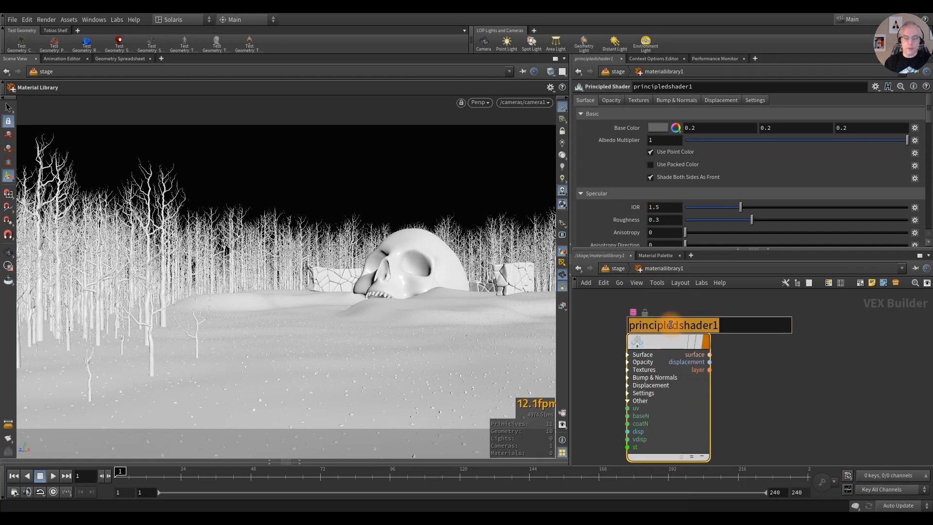
type("ground")
key("Return")
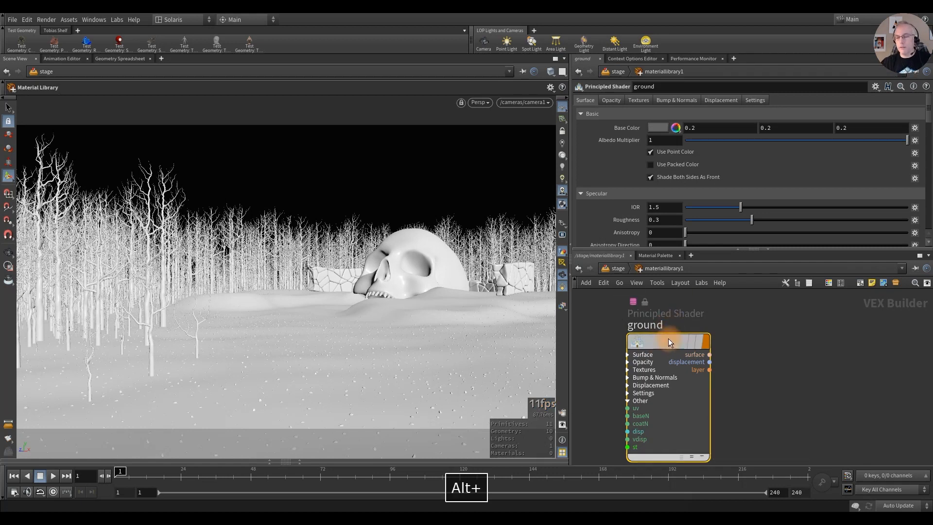
Step: Duplicate the ground shader beside the original and name the copy skull
left_click_drag(669, 338, 772, 334, "alt")
double_click(765, 326)
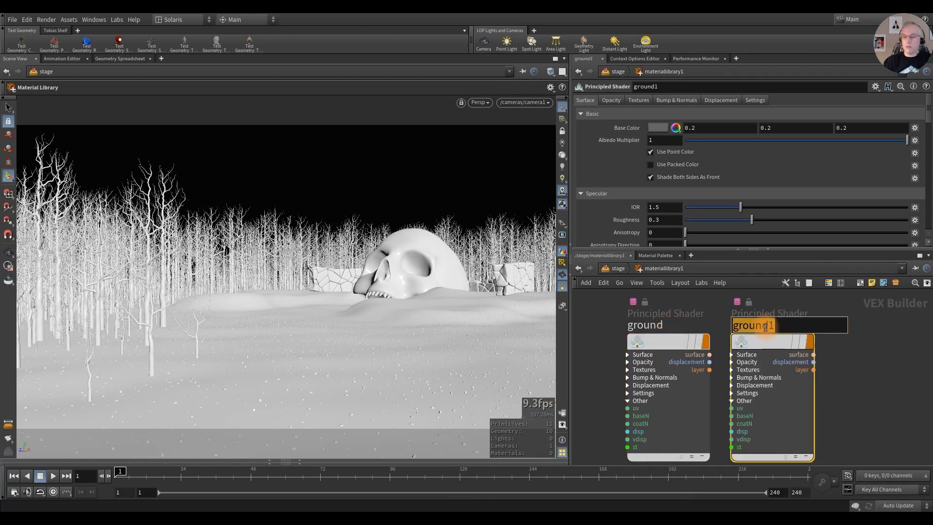
type("skull")
key("Return")
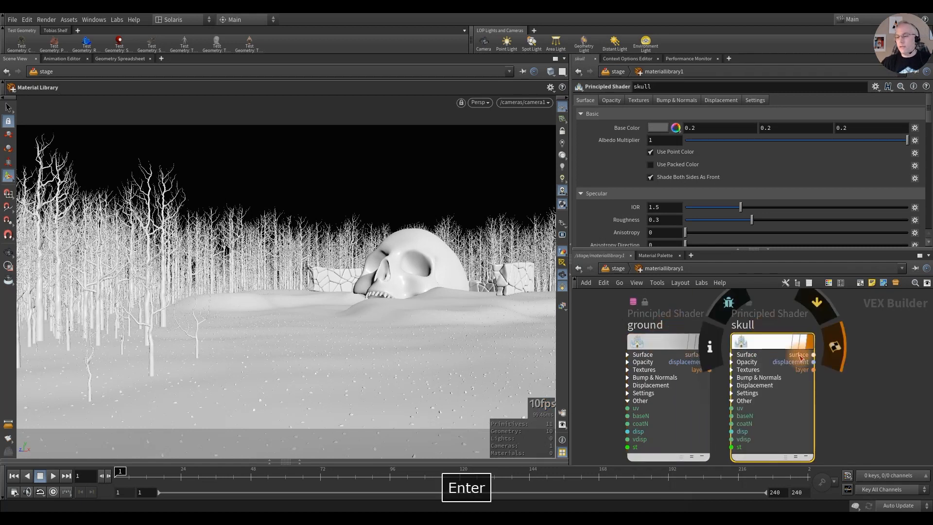
Step: Duplicate the skull shader beside the original and name the copy trees
middle_click_drag(843, 382, 687, 351)
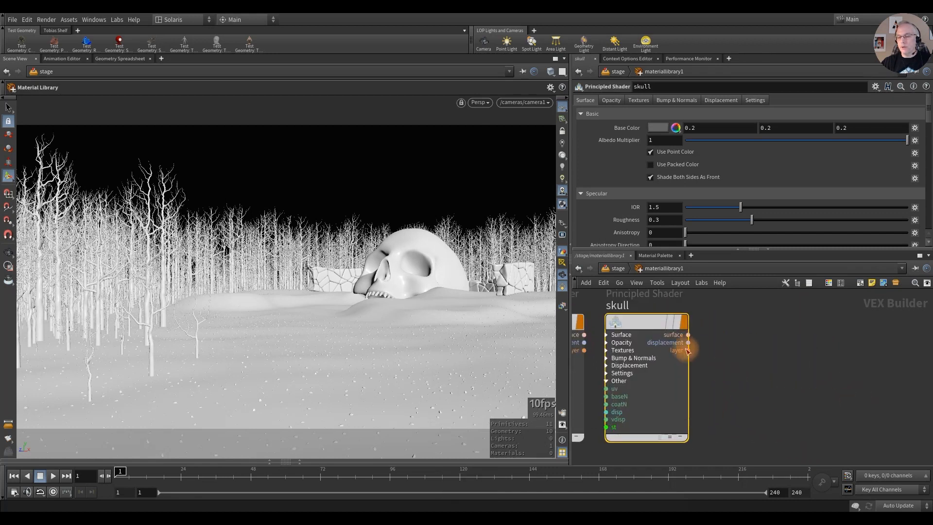
left_click_drag(646, 324, 752, 324, "alt")
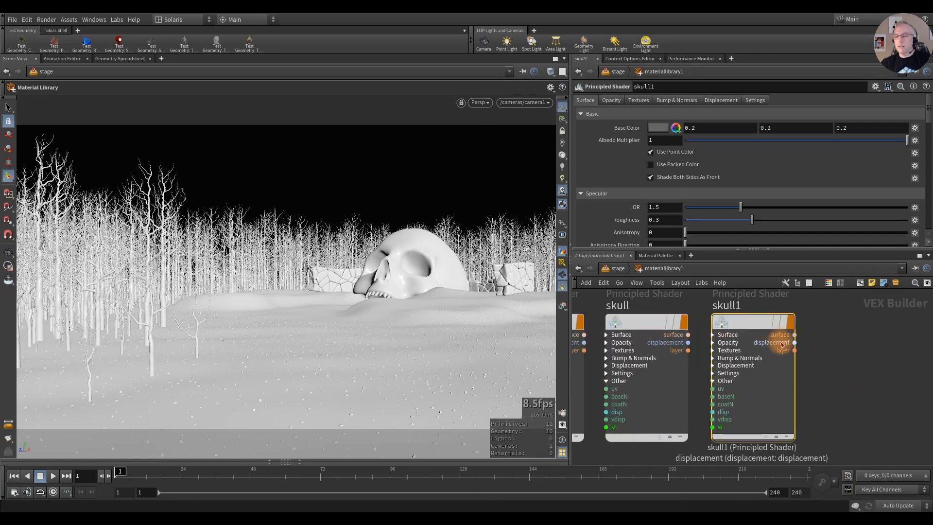
double_click(726, 305)
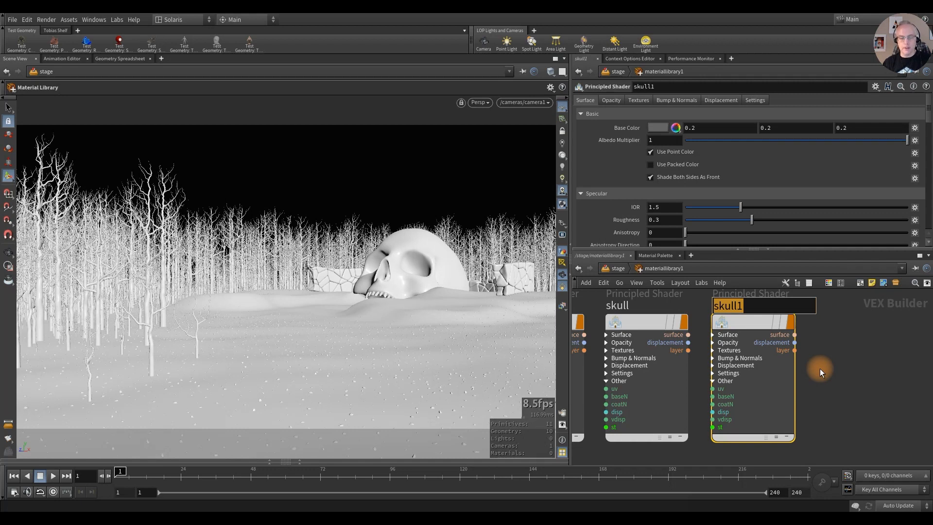
type("trees")
key("Return")
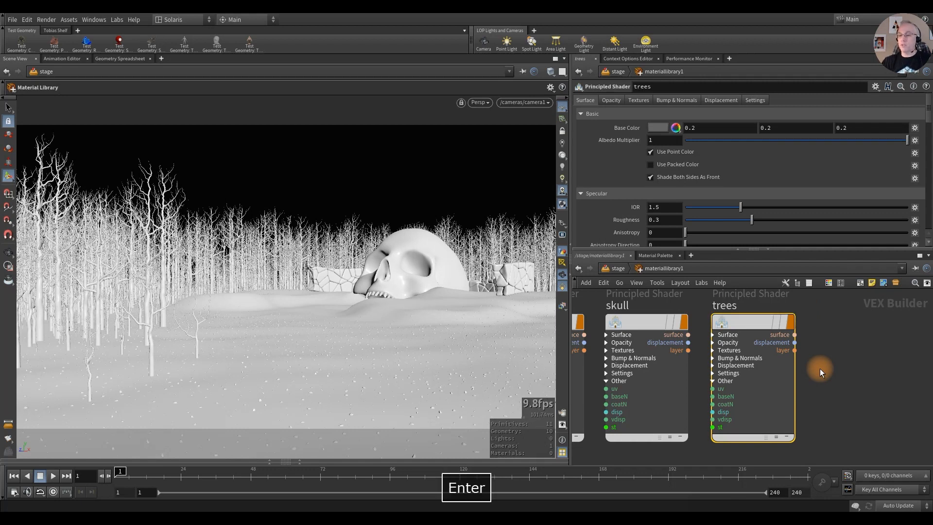
Step: Duplicate the trees shader beside the original and name the copy rock
left_click_drag(742, 319, 850, 320, "alt")
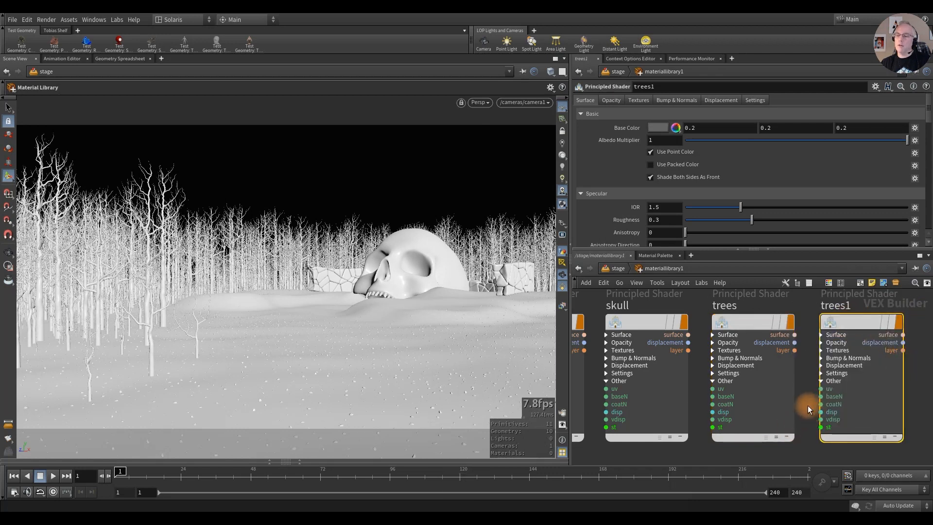
middle_click_drag(807, 405, 697, 421)
double_click(730, 326)
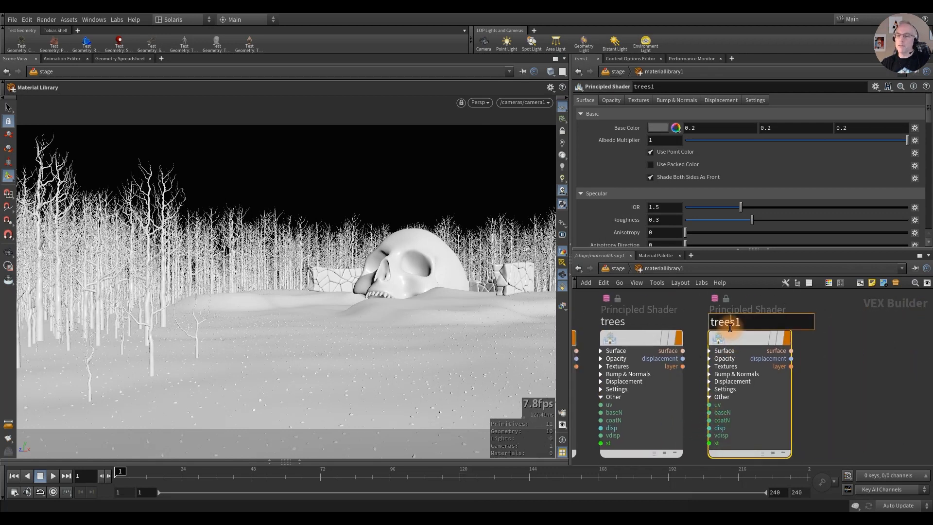
double_click(730, 328)
type("rock")
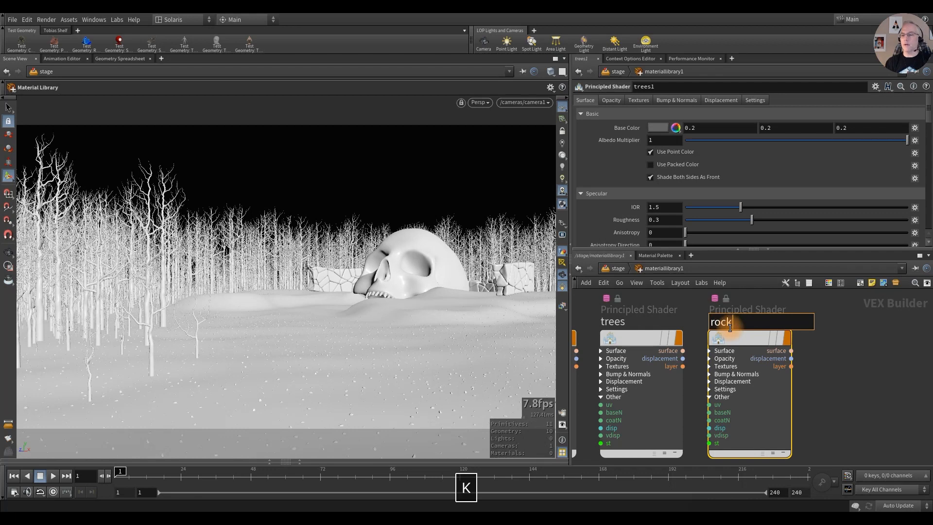
key("Return")
Step: Duplicate the rock shader beside the original and name the copy stone_wall
scroll(800, 359, "down", 2)
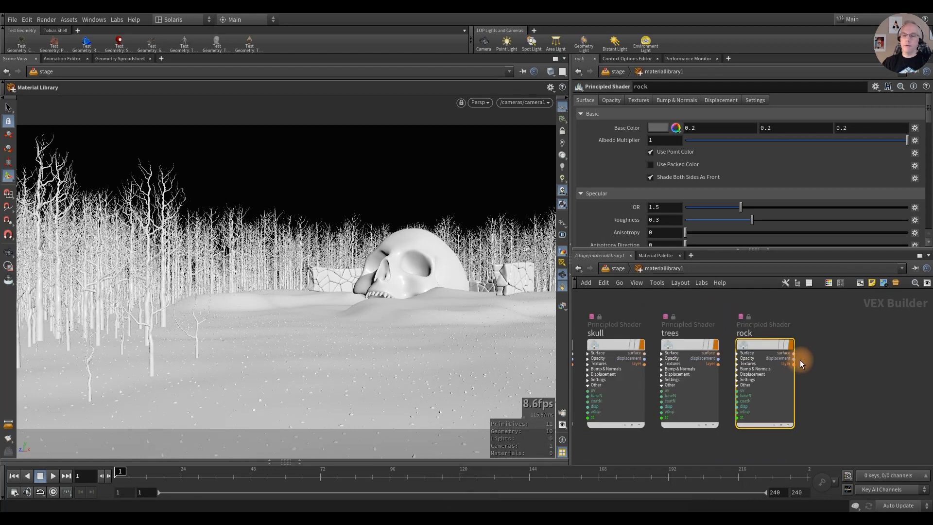
scroll(809, 352, "up", 3)
scroll(809, 353, "down", 2)
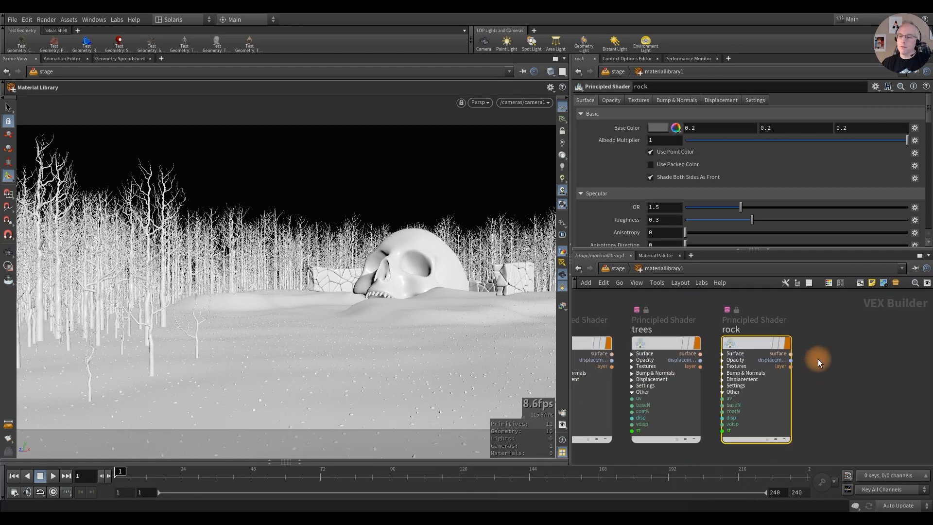
mouse_move(830, 363)
middle_mouse_down()
mouse_move(859, 370)
mouse_move(832, 369)
middle_mouse_up()
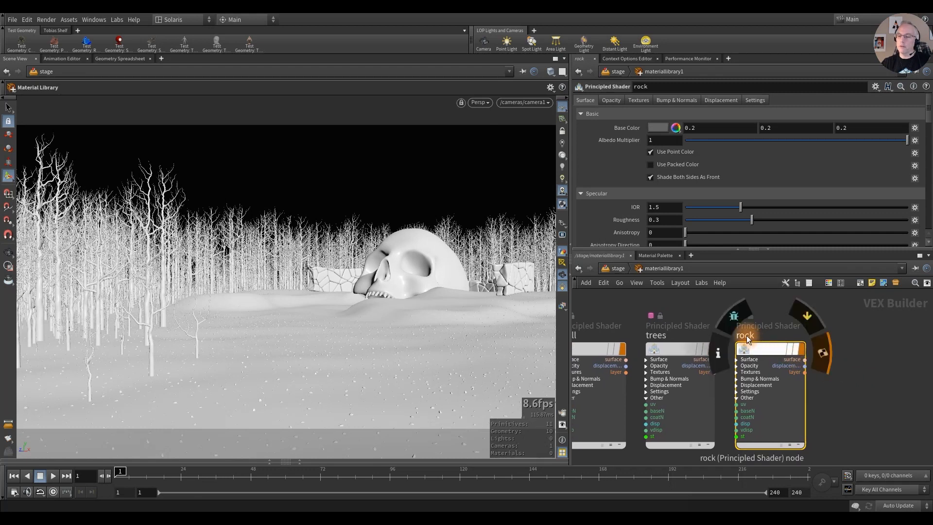
left_click_drag(765, 349, 849, 355, "alt")
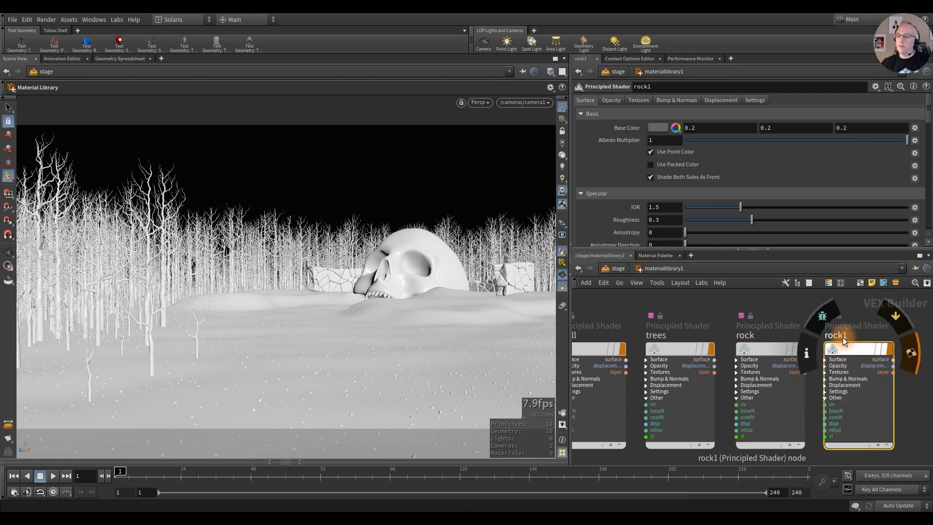
double_click(841, 337)
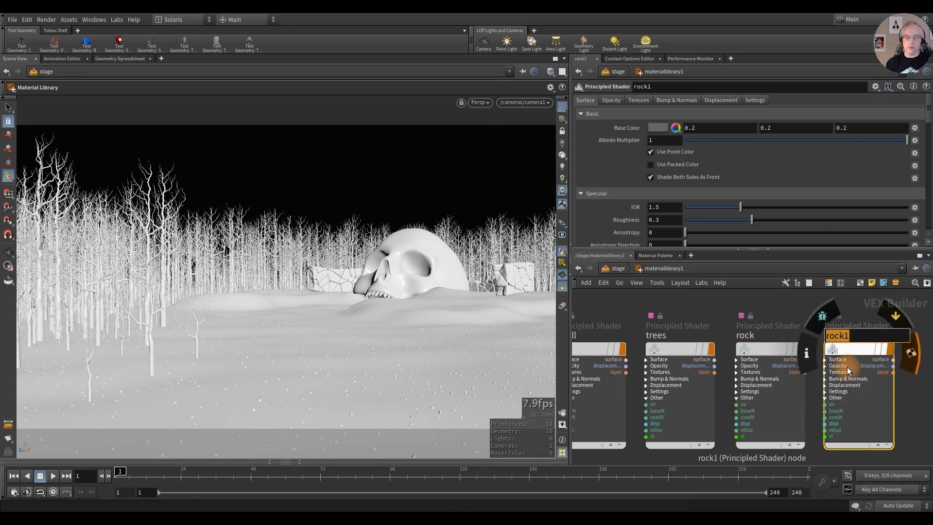
type("stone_wal")
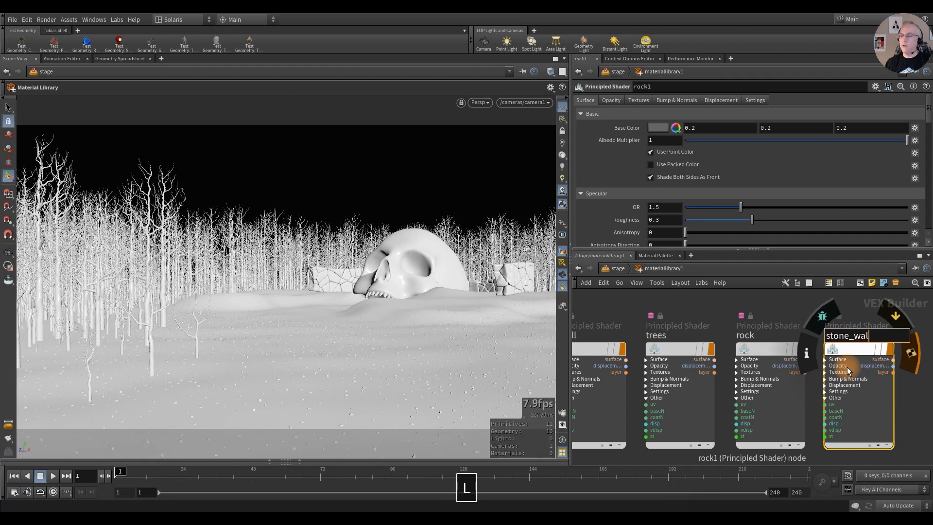
type("l")
key("Return")
Step: Rename the rock shader to rocks
double_click(759, 335)
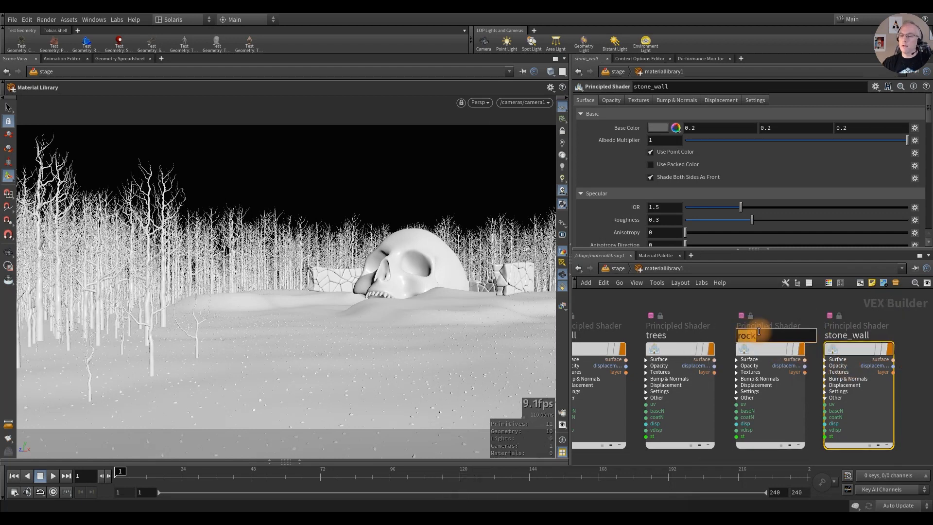
type("s")
key("Return")
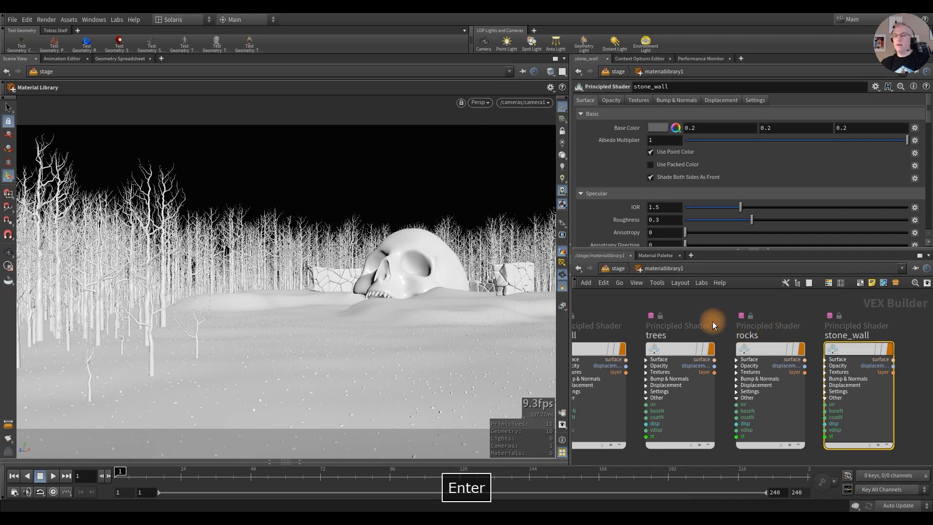
Step: Set the ground shader's base color to white, with all three channels at 1
middle_click_drag(626, 304, 775, 311)
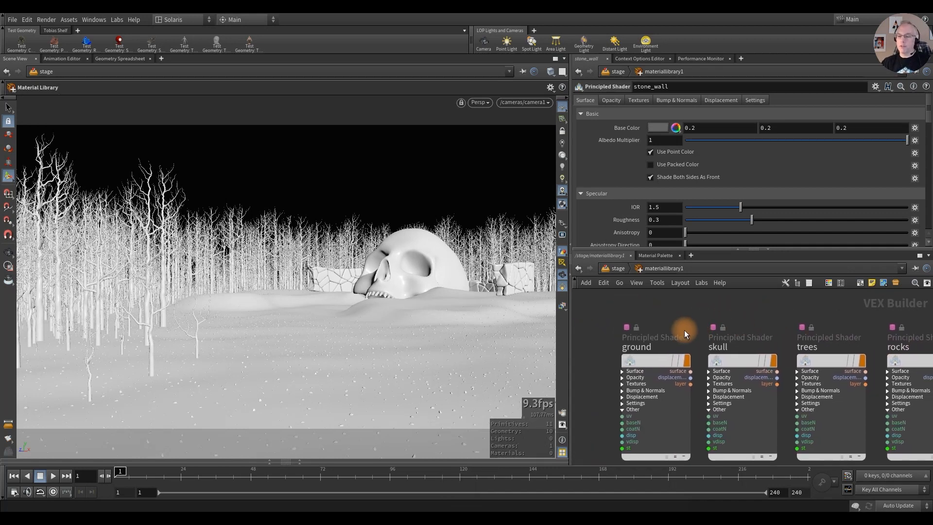
scroll(683, 328, "up", 3)
middle_click_drag(670, 332, 666, 319)
mouse_move(650, 364)
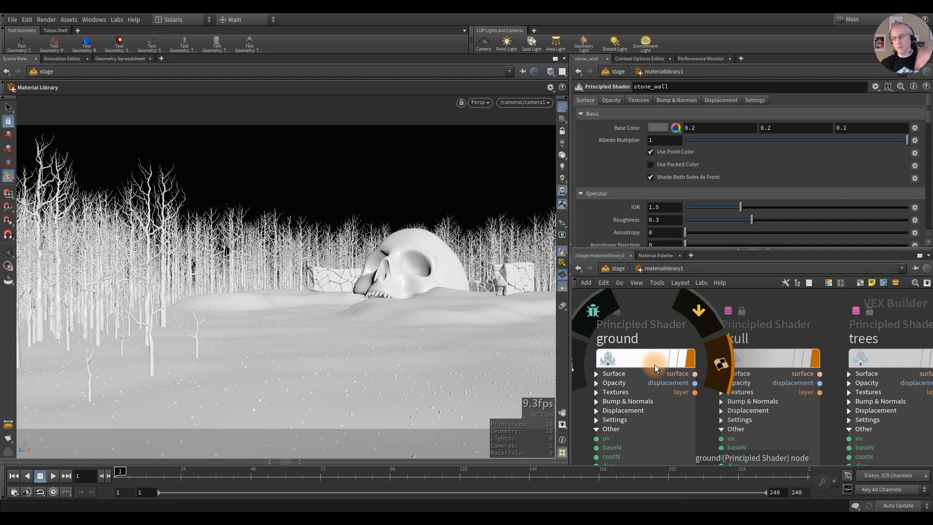
left_click(650, 362)
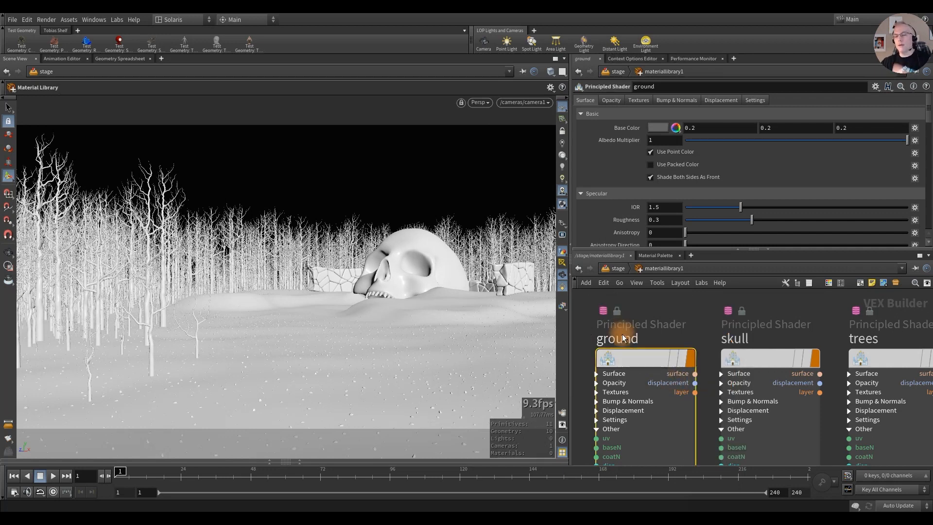
mouse_move(641, 362)
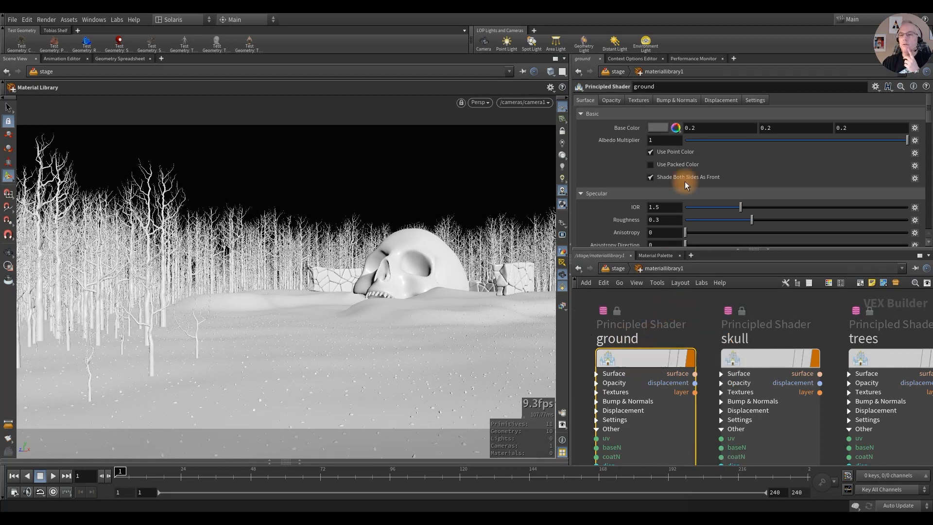
left_click(658, 128)
left_click(787, 109)
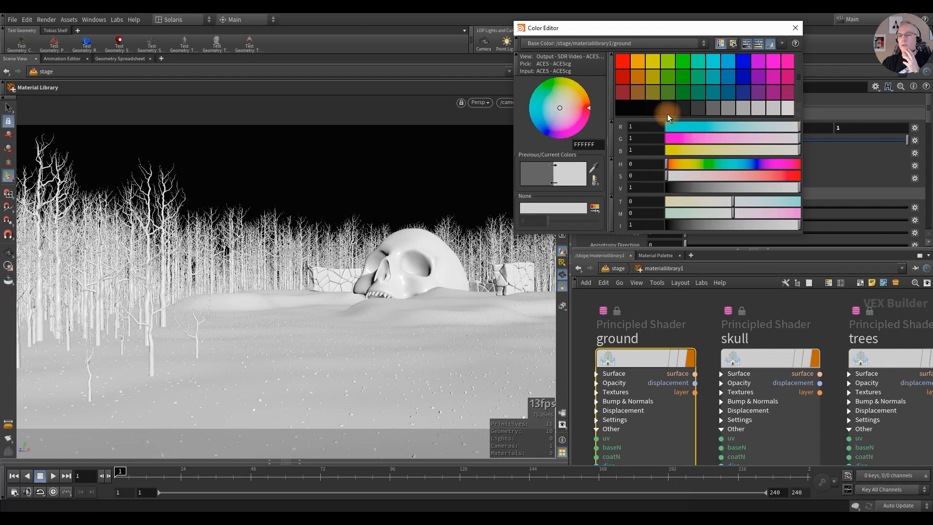
left_click(795, 29)
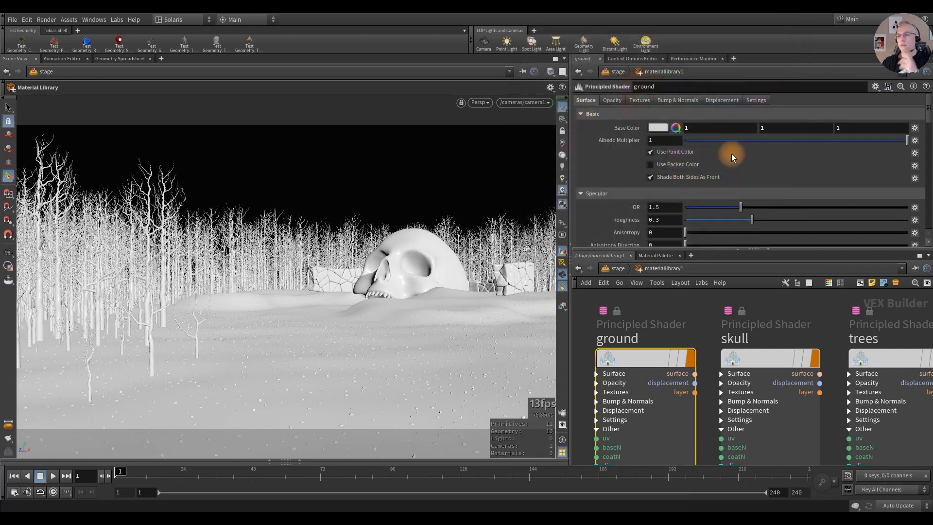
Step: Enable the ground shader's base color texture and load smkjdacb_4K_Albedo.jpg from the $HIP/tex/Ground_Forest_smkjdacb folder
left_click(641, 100)
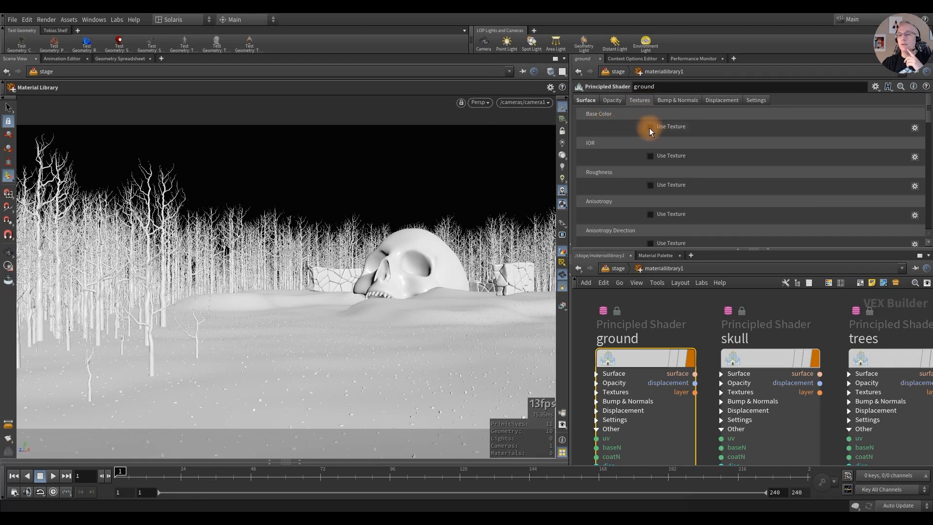
left_click(650, 127)
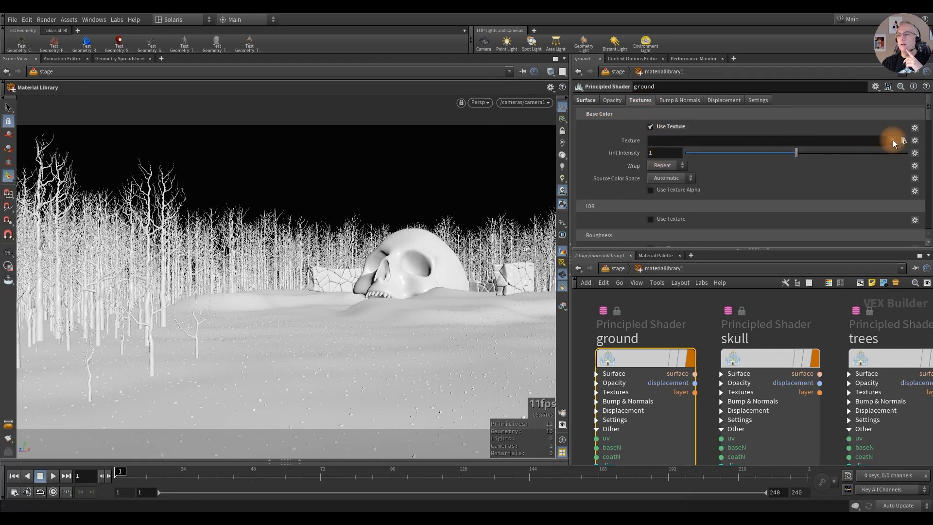
left_click(904, 140)
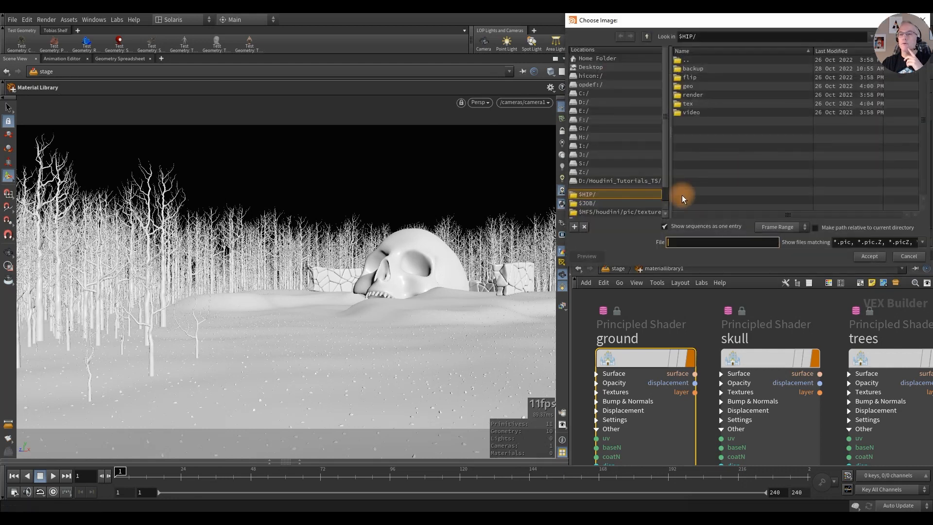
double_click(692, 102)
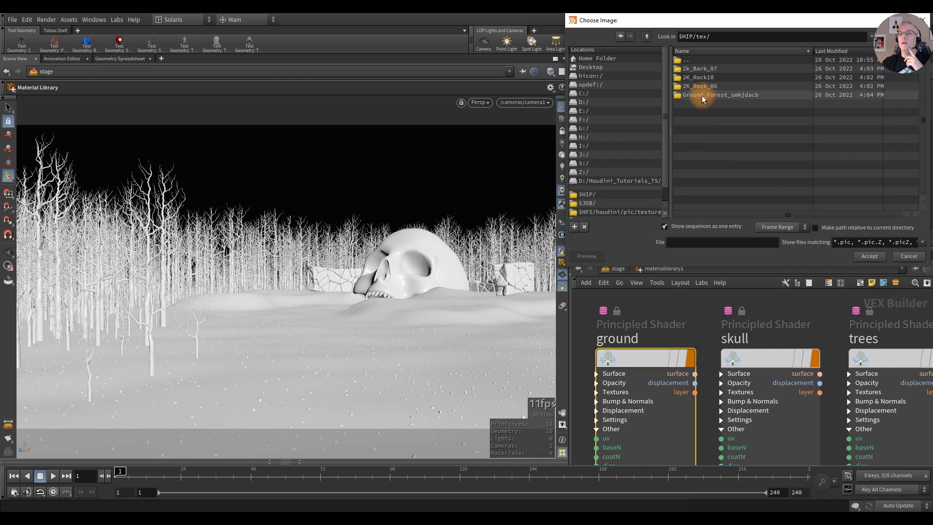
double_click(701, 95)
left_click(733, 68)
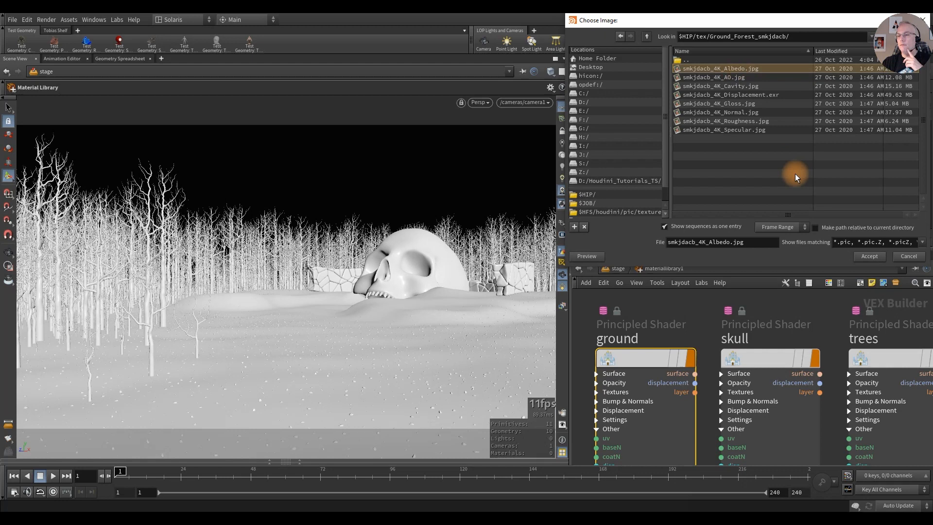
left_click(868, 257)
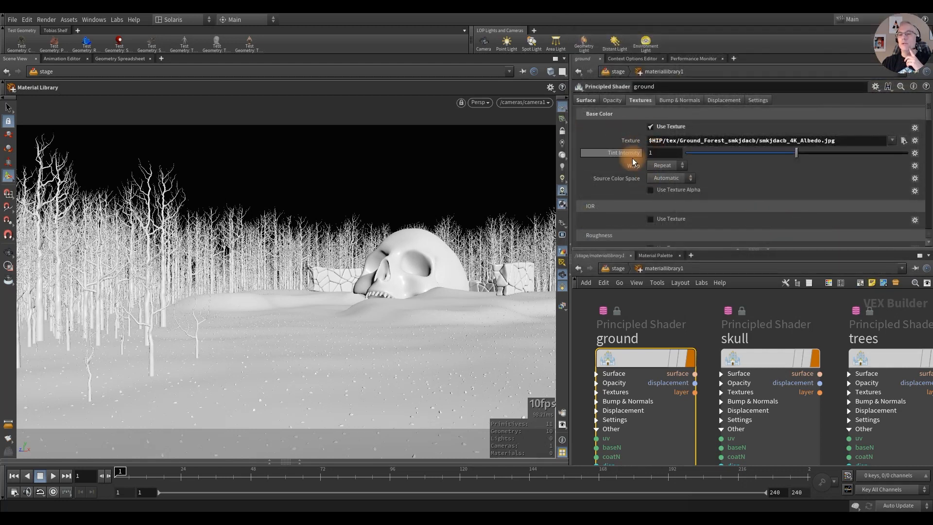
Step: Enable the ground shader's roughness texture and load smkjdacb_4K_Roughness.jpg
scroll(636, 175, "down", 3)
left_click(650, 197)
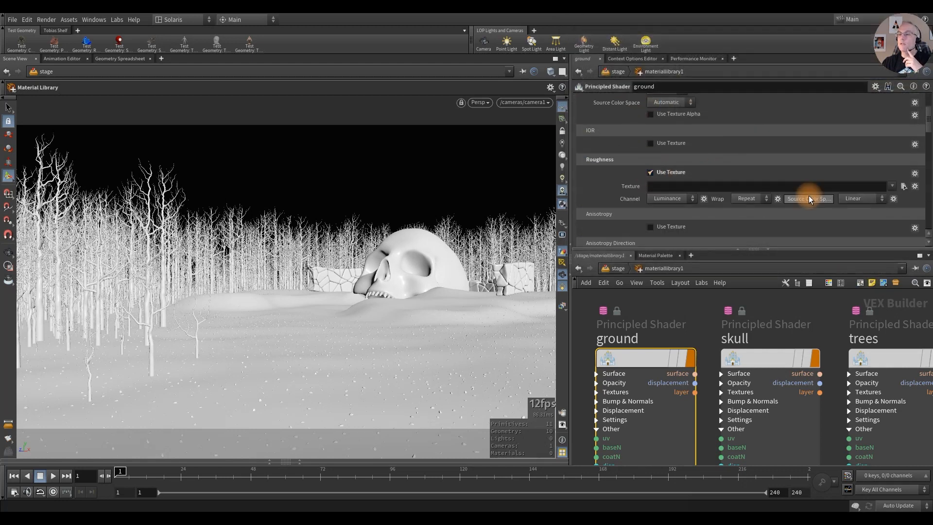
left_click(896, 188)
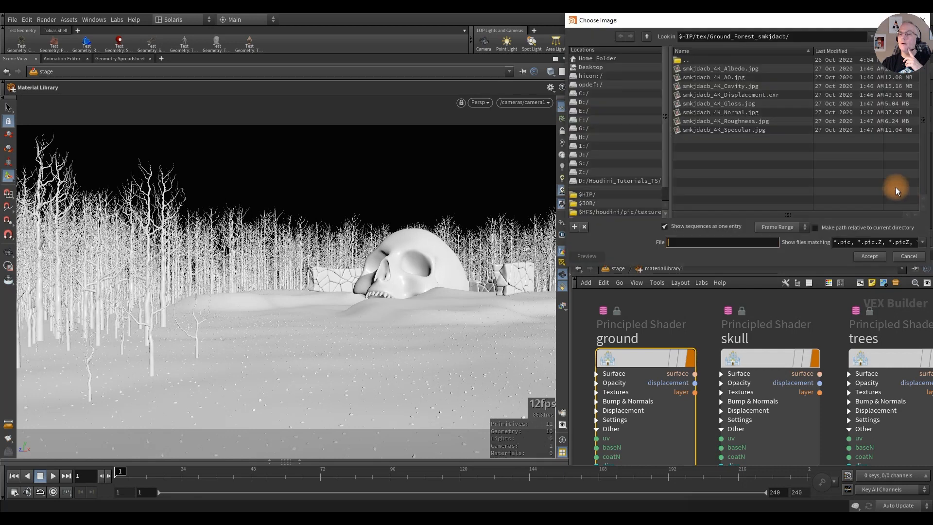
left_click(743, 121)
left_click(869, 256)
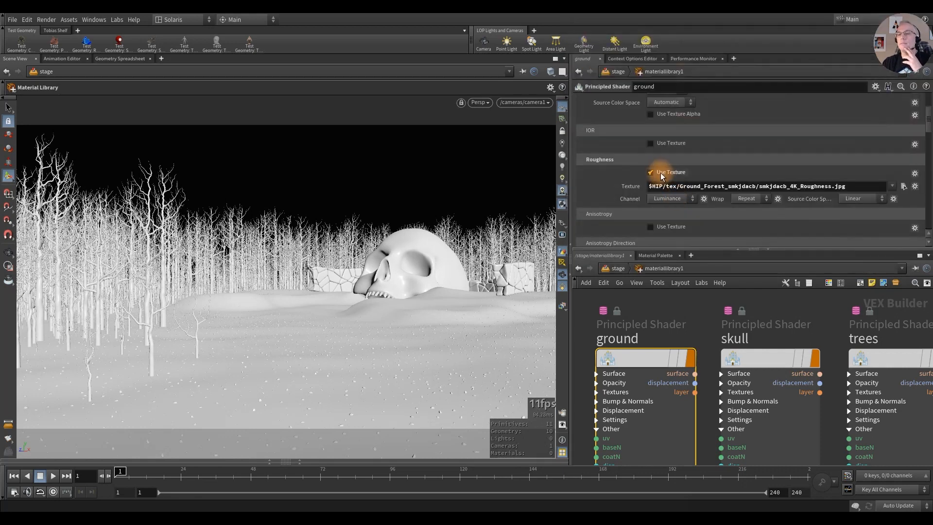
Step: Enable the ground shader's occlusion texture and load smkjdacb_4K_AO.jpg
scroll(624, 162, "down", 5)
scroll(629, 161, "down", 6)
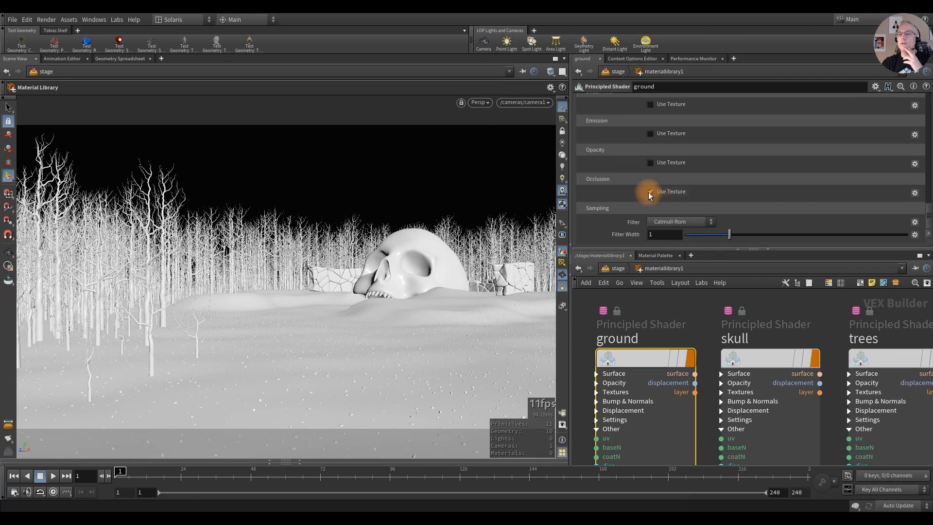
left_click(650, 192)
left_click(901, 210)
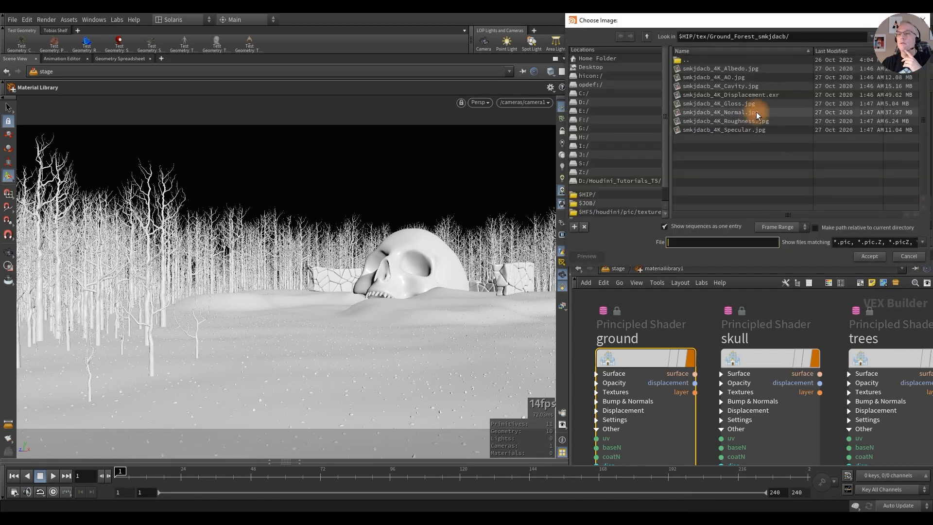
left_click(728, 77)
left_click(868, 256)
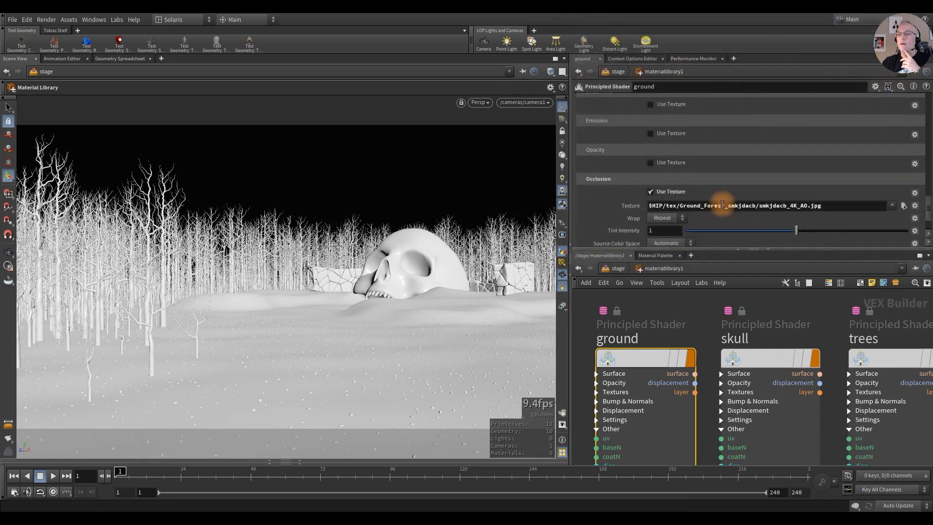
Step: Enable the base normal map on the ground shader and load smkjdacb_4K_Normal.jpg as its texture
scroll(707, 170, "up", 8)
scroll(706, 170, "up", 10)
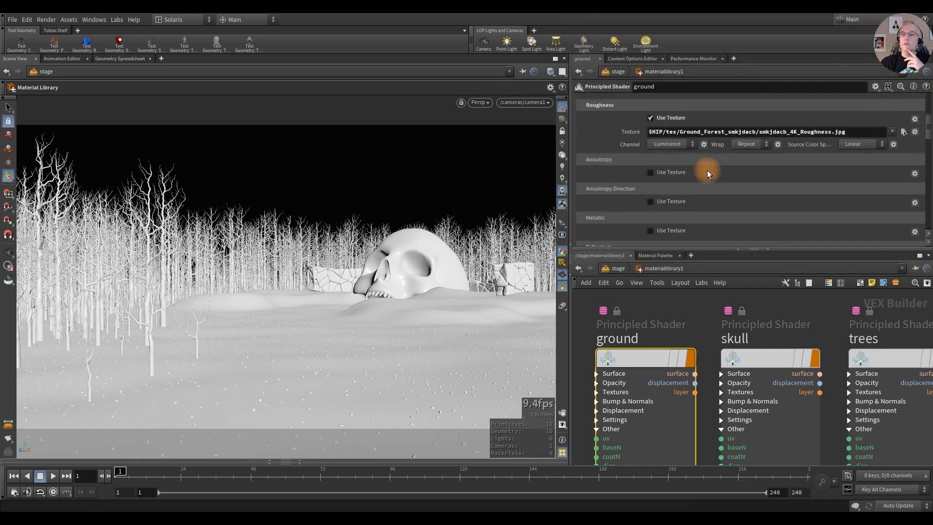
left_click(683, 100)
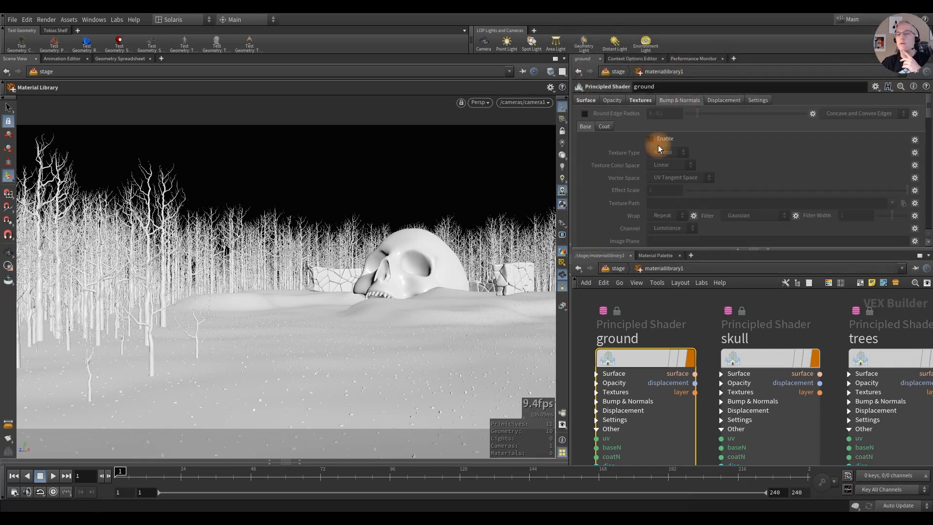
left_click(652, 140)
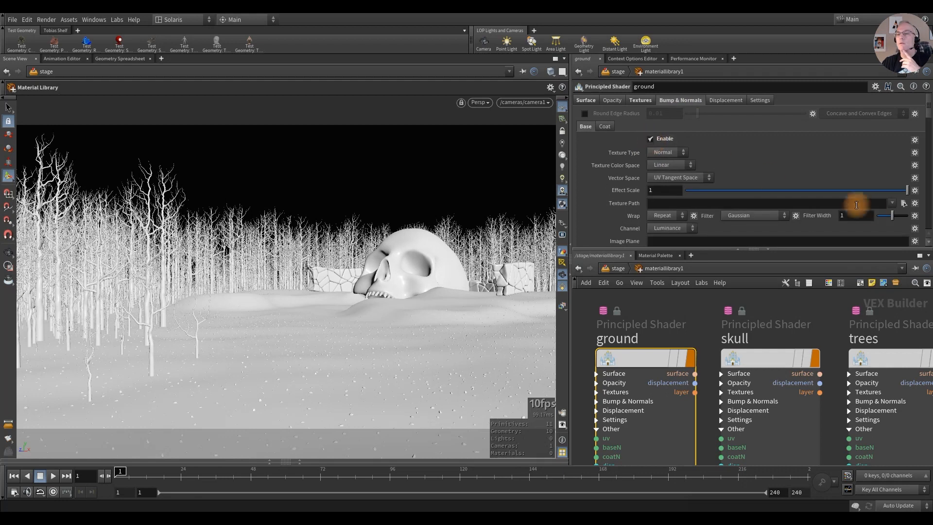
left_click(903, 203)
left_click(735, 112)
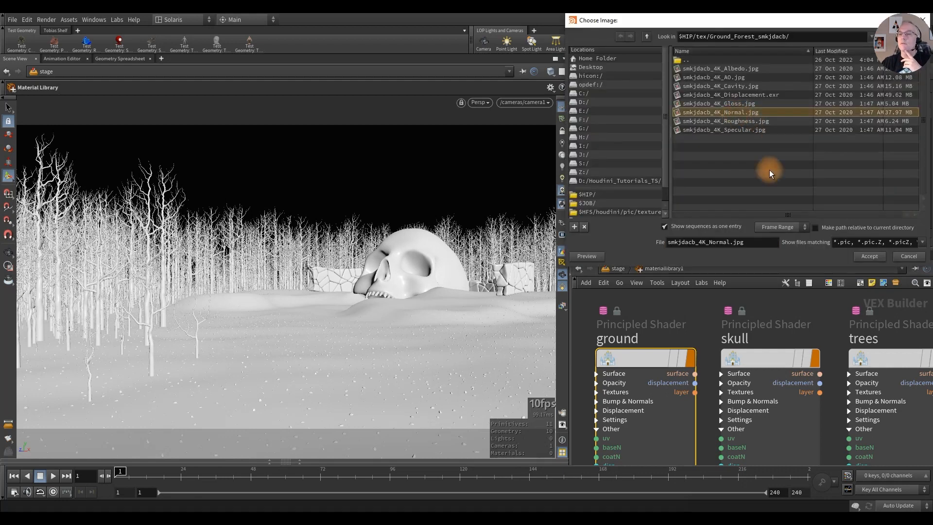
left_click(874, 256)
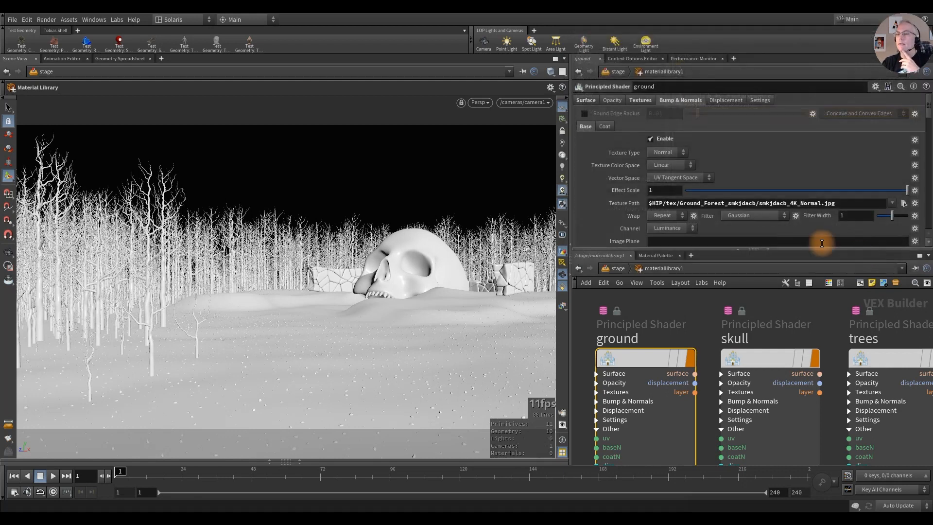
Step: Enable texture displacement on the ground shader and load smkjdacb_4K_Displacement.exr as its texture
left_click(725, 100)
left_click(651, 205)
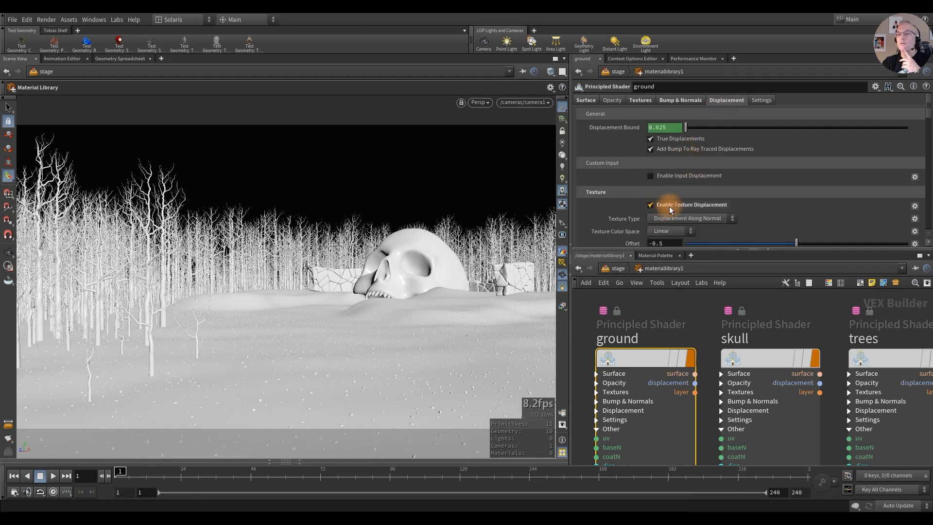
scroll(806, 212, "down", 3)
scroll(893, 215, "down", 1)
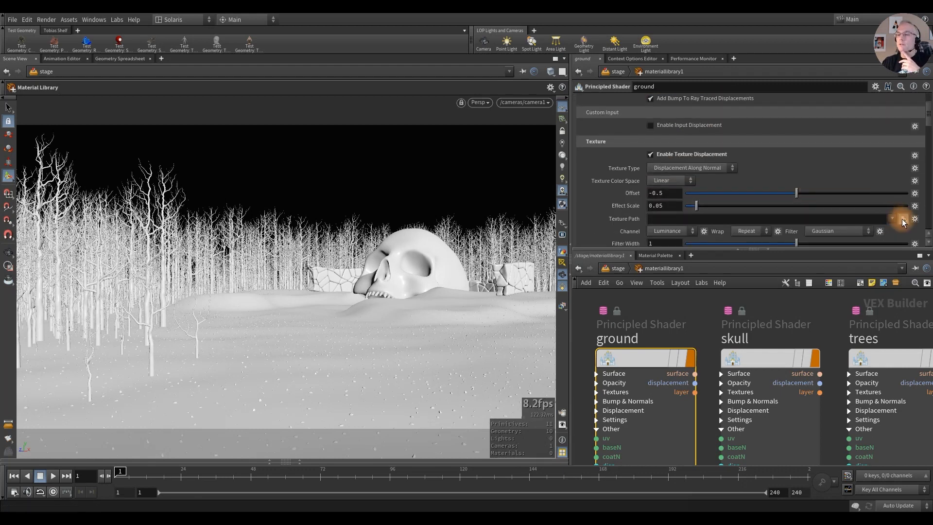
left_click(902, 219)
left_click(737, 93)
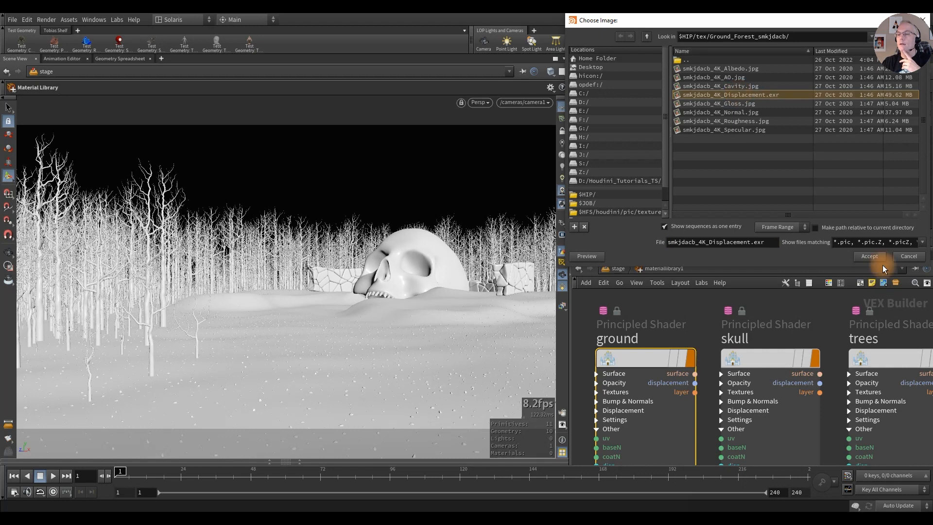
left_click(867, 256)
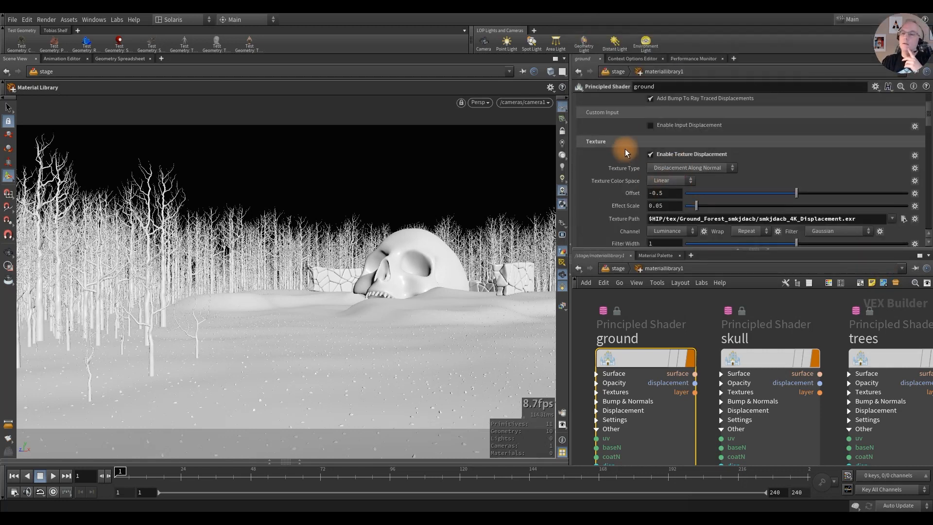
Step: Review the ground shader's texture assignments from base color through occlusion, along with its basic surface settings
scroll(624, 149, "up", 4)
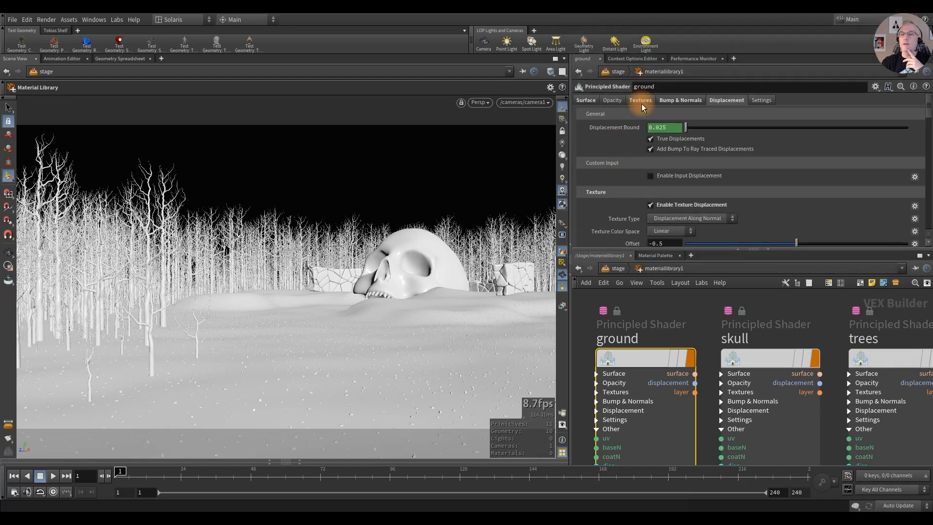
left_click(641, 101)
scroll(622, 197, "down", 5)
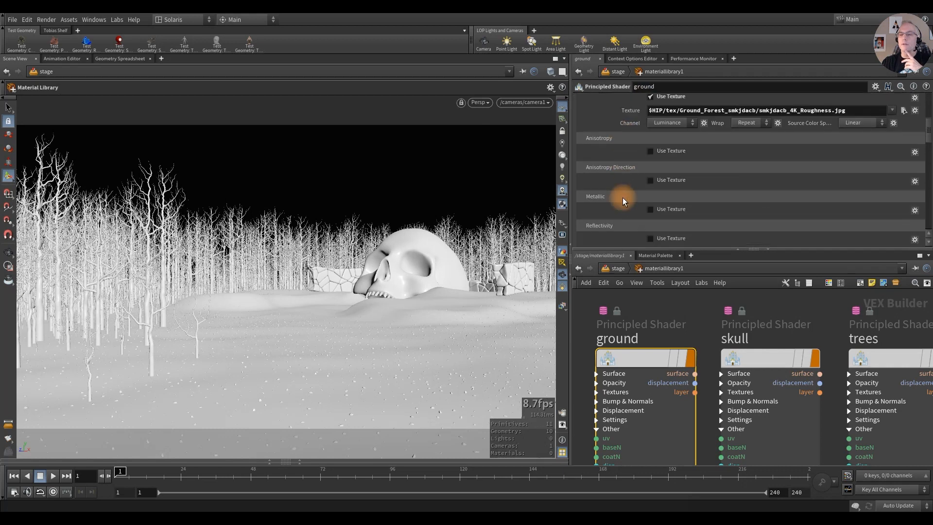
scroll(623, 197, "down", 10)
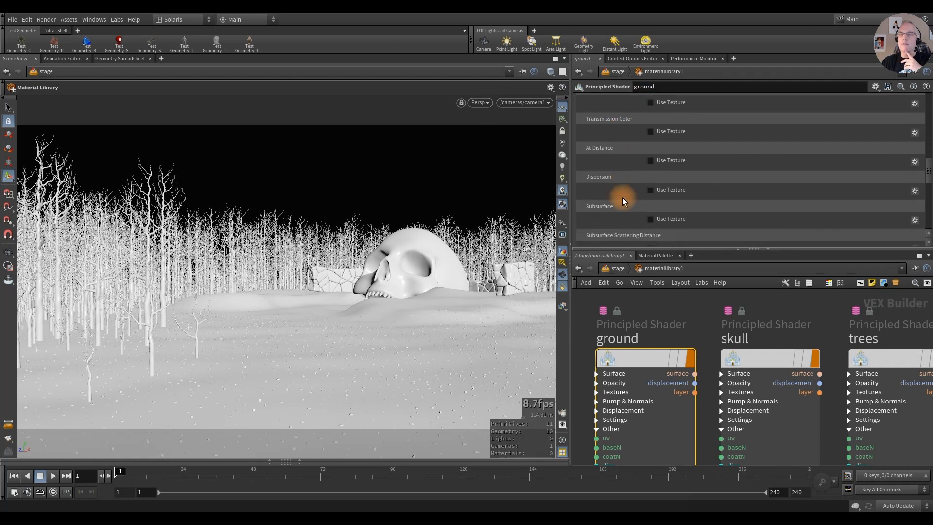
scroll(623, 197, "down", 2)
scroll(643, 182, "down", 9)
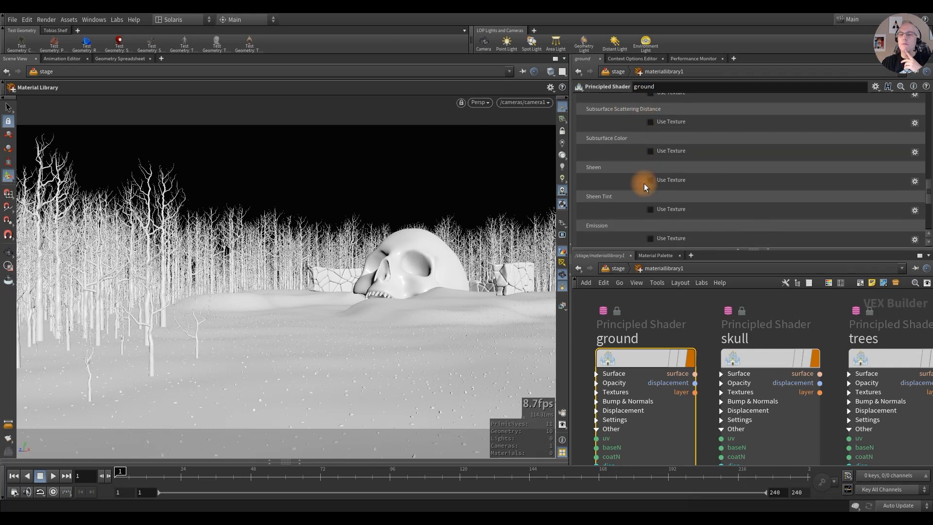
scroll(634, 212, "down", 4)
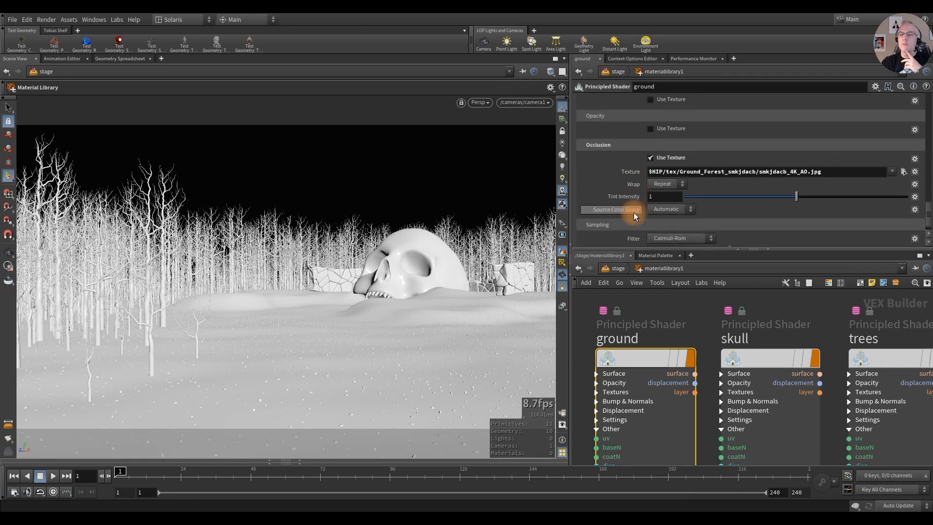
scroll(634, 212, "up", 6)
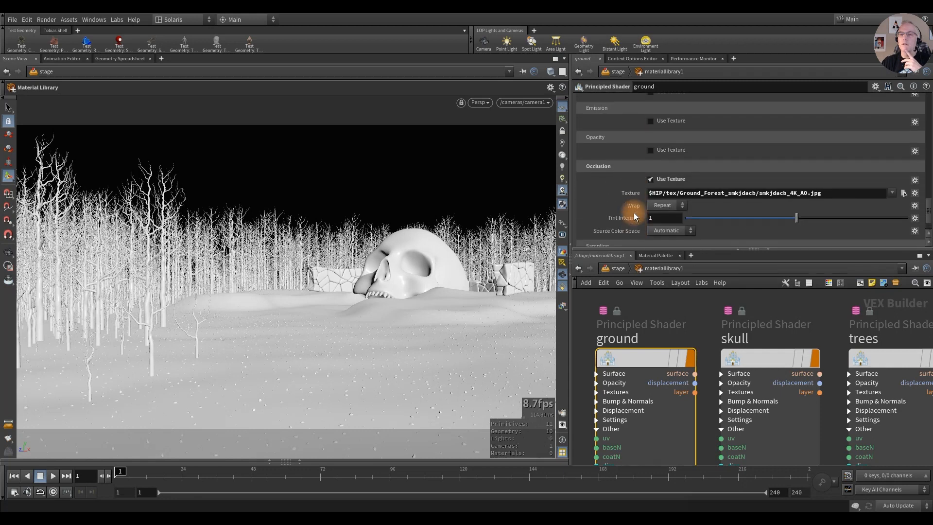
scroll(633, 212, "up", 10)
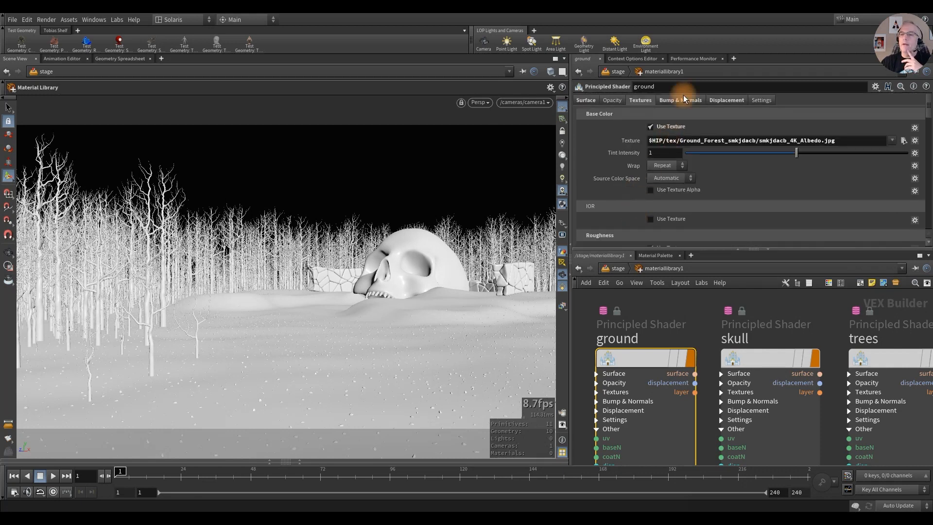
left_click(587, 100)
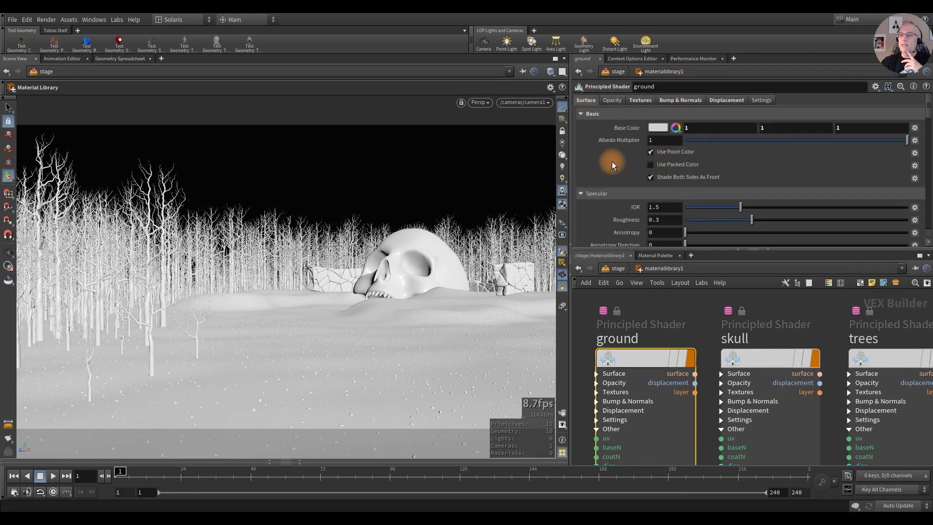
scroll(612, 165, "down", 2)
Step: Return to the stage level, clear the material library's entries and auto-fill them from the ground, skull, trees, rocks and stone_wall shaders
mouse_move(642, 357)
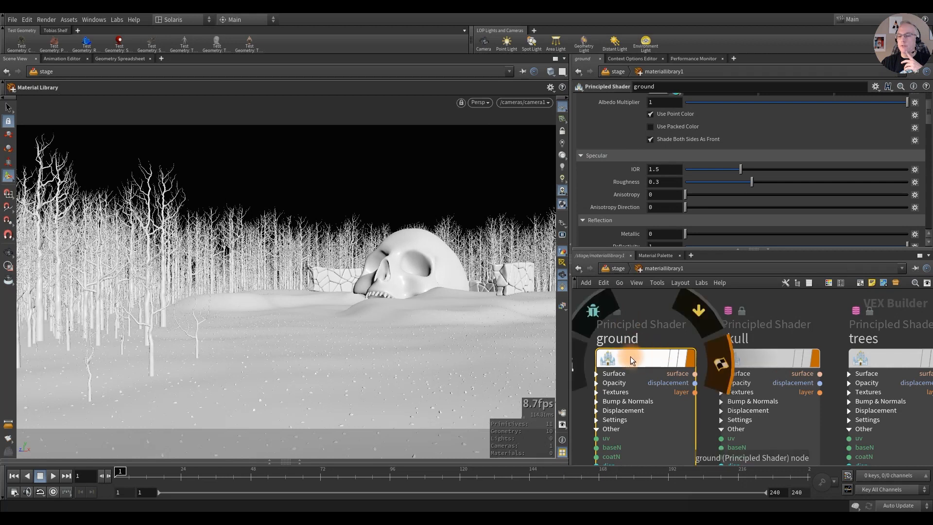
scroll(782, 340, "down", 5)
middle_click_drag(780, 324, 685, 304)
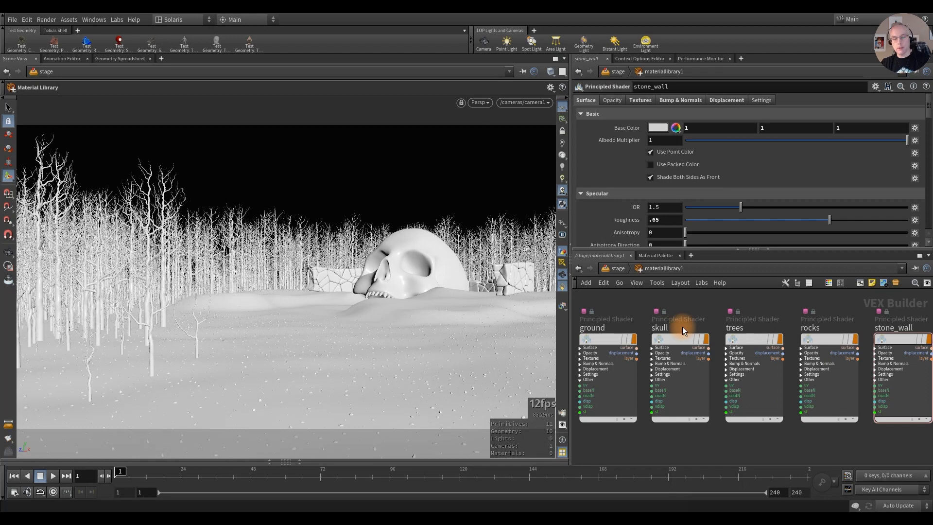
key("u")
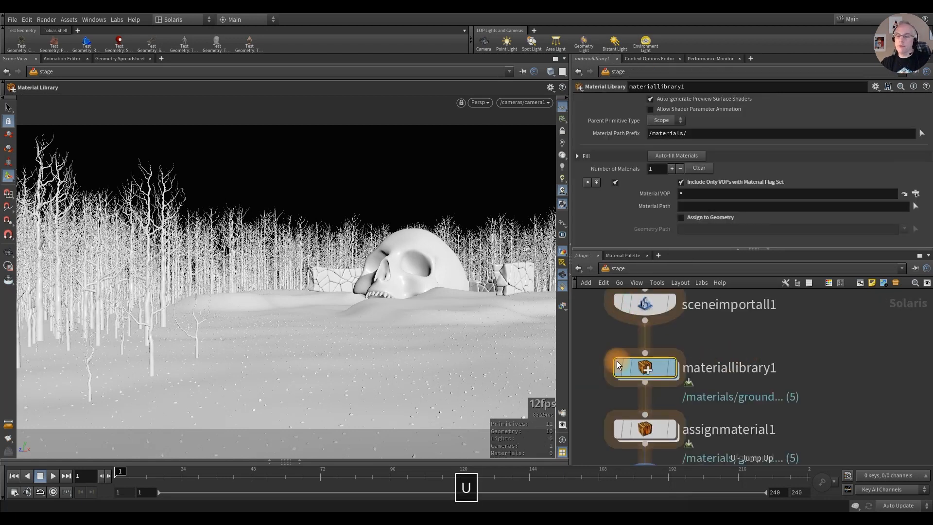
left_click(703, 167)
left_click(687, 157)
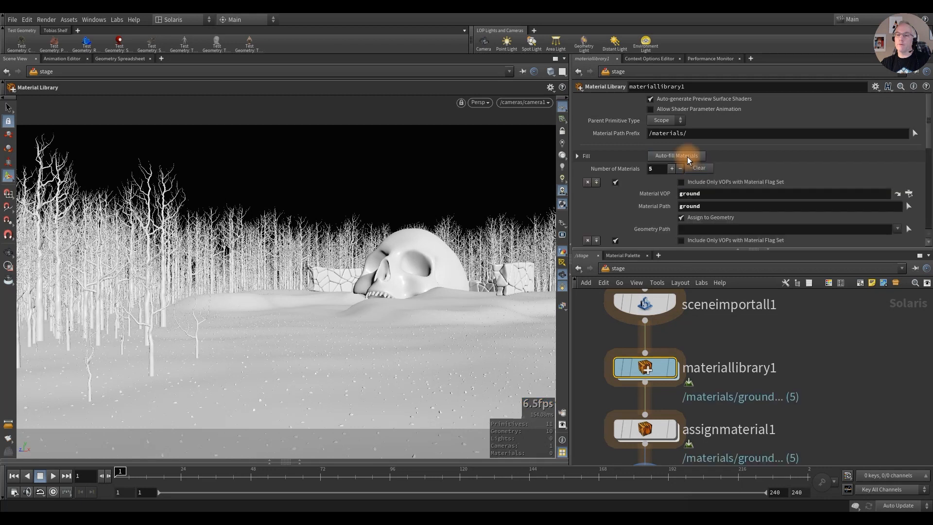
scroll(645, 194, "down", 5)
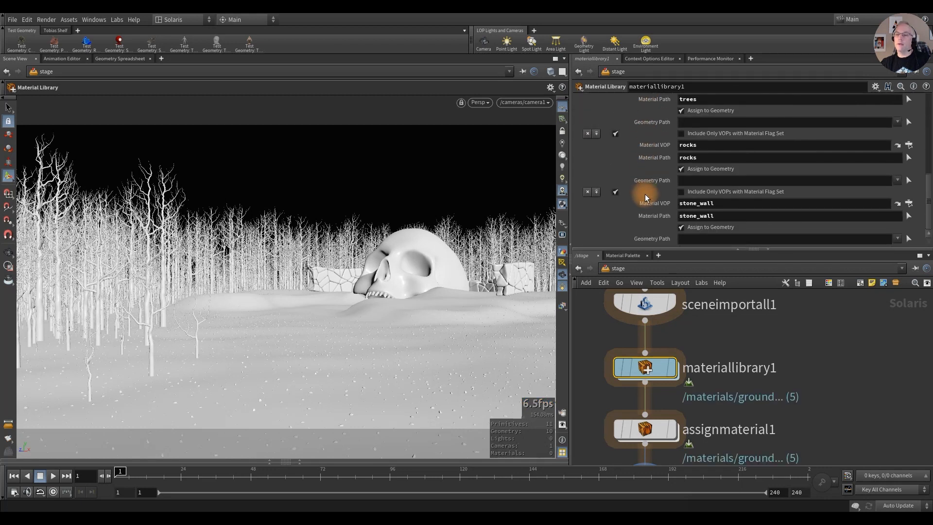
scroll(646, 194, "up", 5)
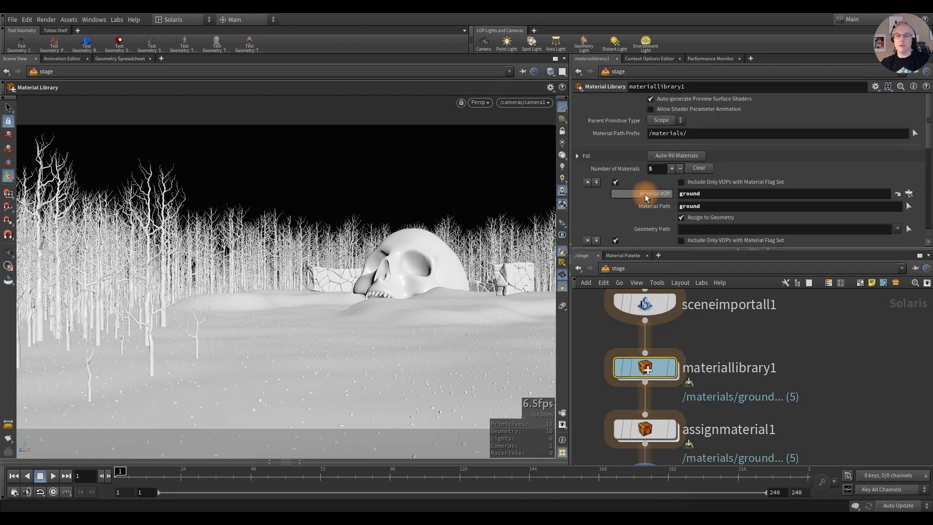
Step: Set the target primitives of the first entry in assignmaterial1 to /ground
left_click(650, 429)
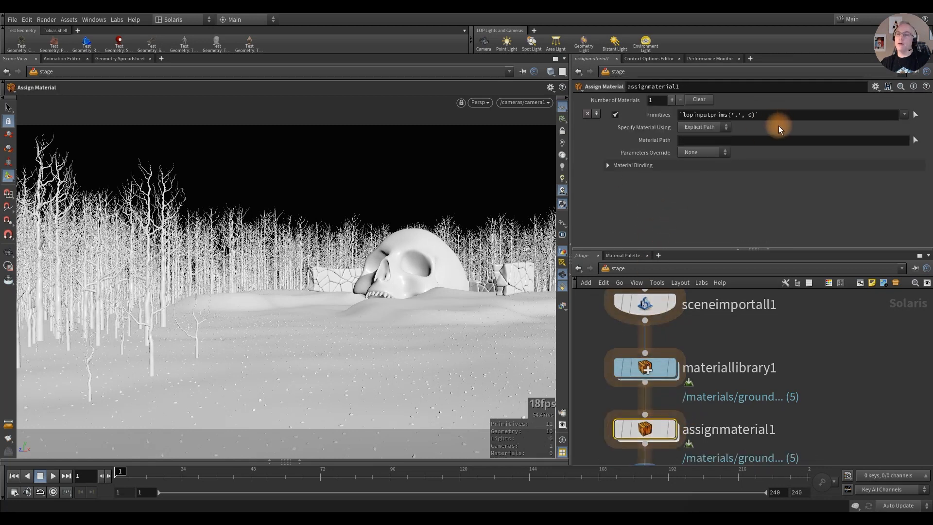
left_click(915, 114, "ctrl")
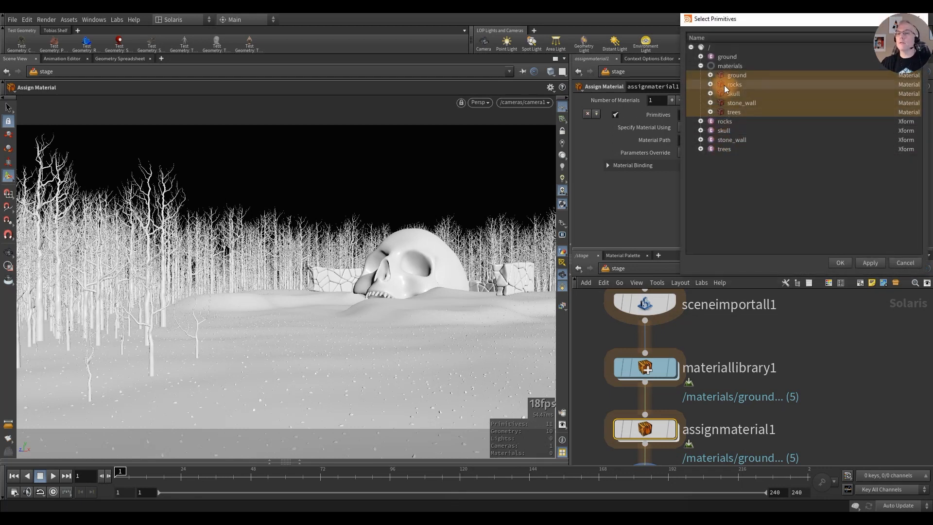
left_click(719, 56)
left_click(840, 262)
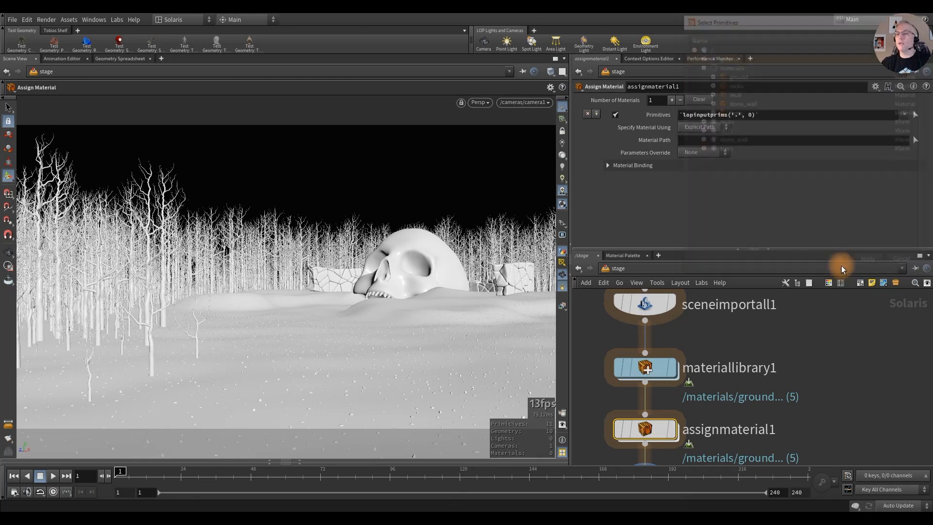
Step: Set the material path for /ground to /materials/ground and add another material assignment entry
left_click(914, 140)
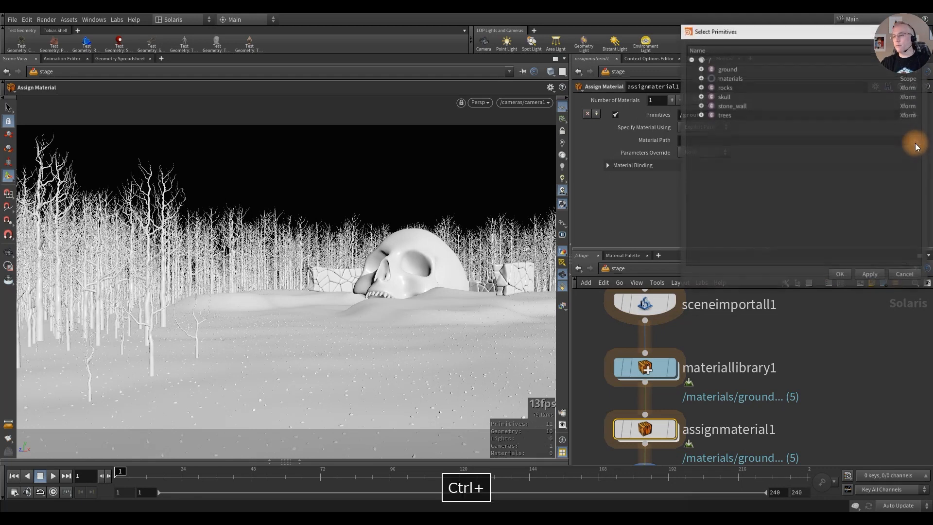
left_click(700, 77)
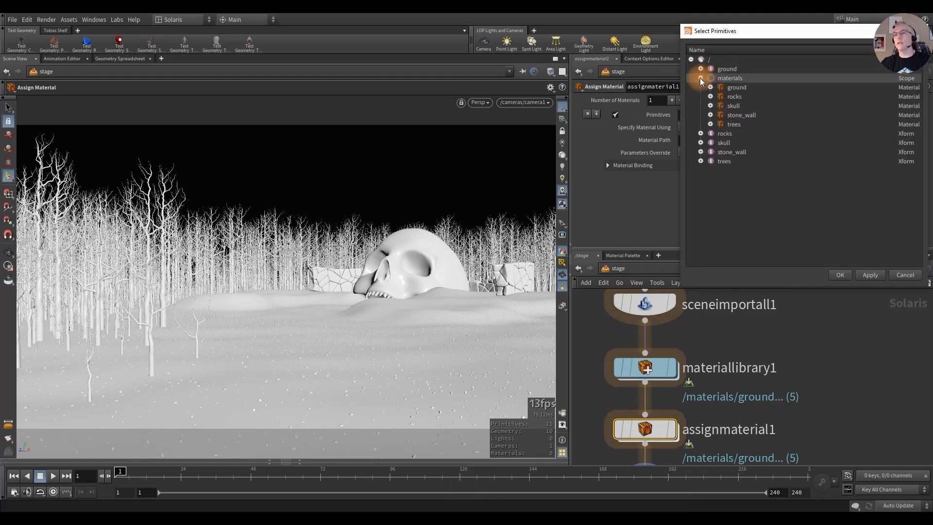
left_click(736, 87)
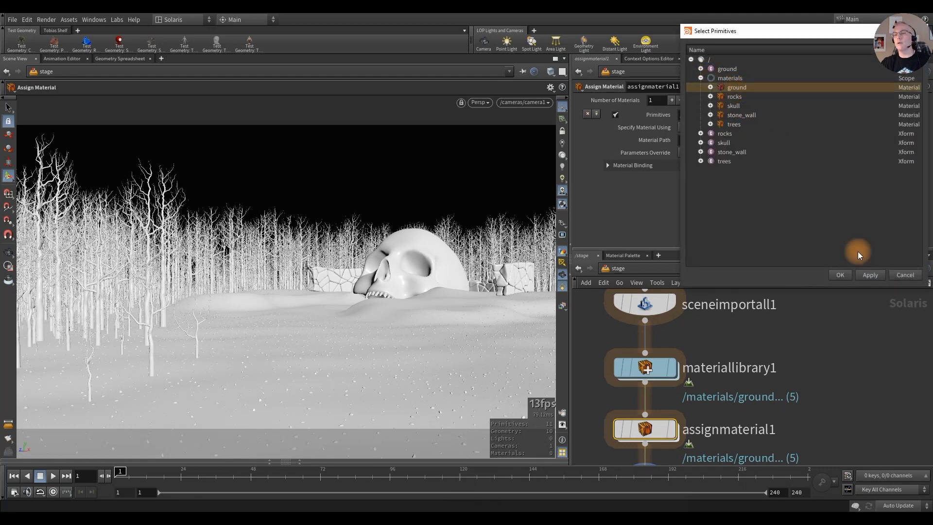
left_click(840, 275)
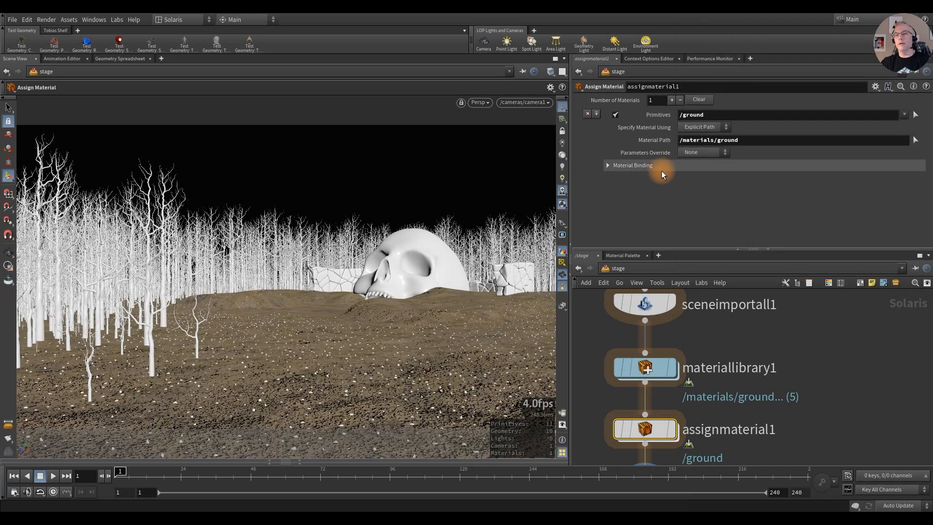
left_click(670, 99)
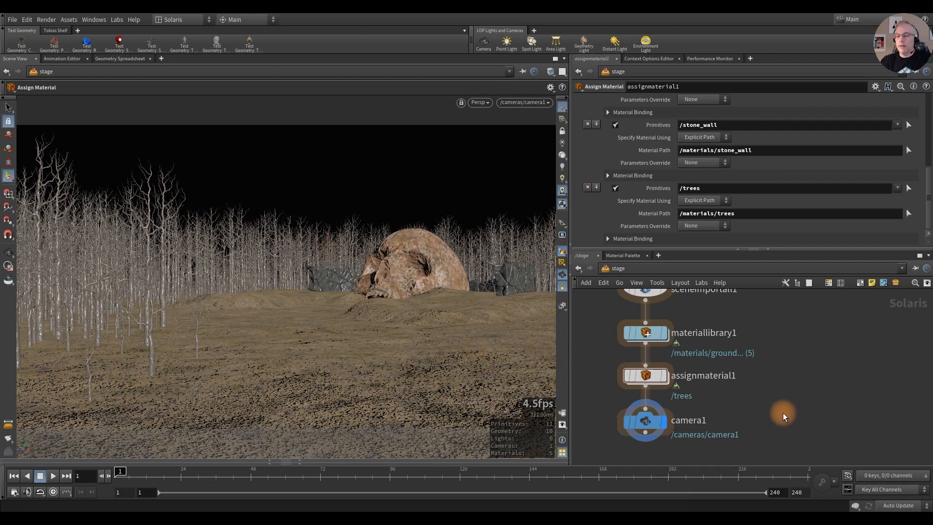
Step: Add a dome light connected below camera1, make it the displayed node, and save the scene file
middle_click_drag(782, 416, 777, 360)
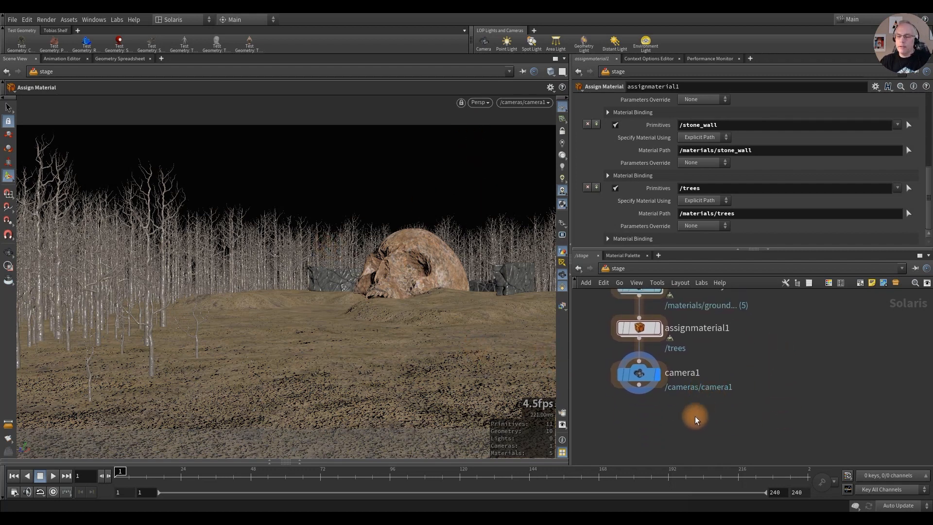
middle_click_drag(694, 420, 721, 399)
left_click(663, 362)
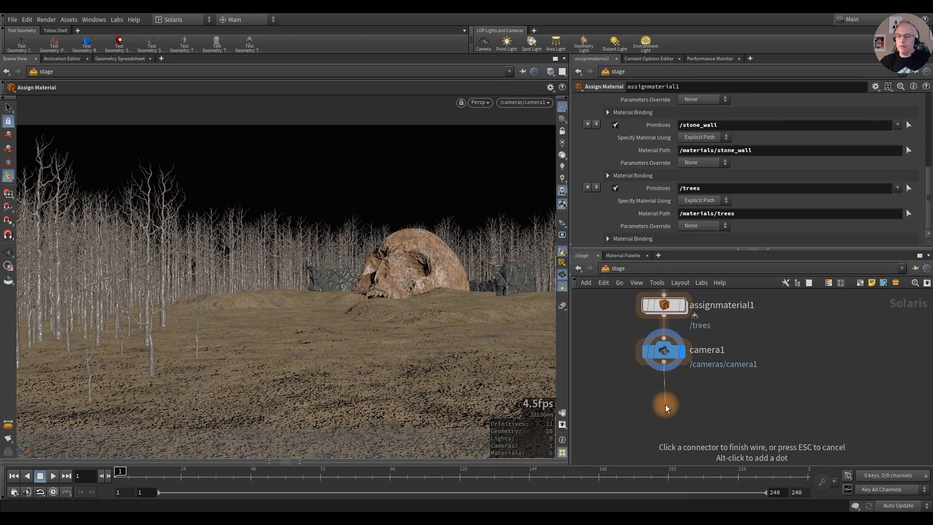
key("Tab")
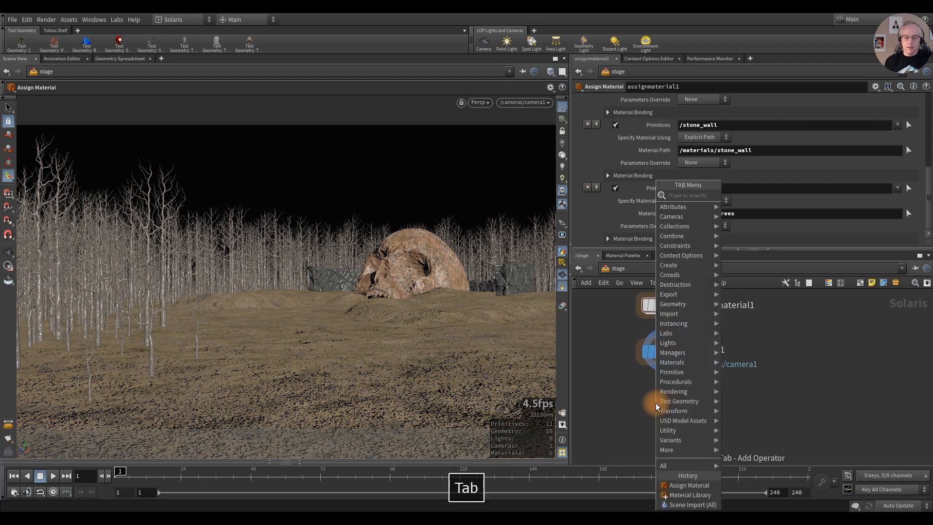
type("env")
key("Return")
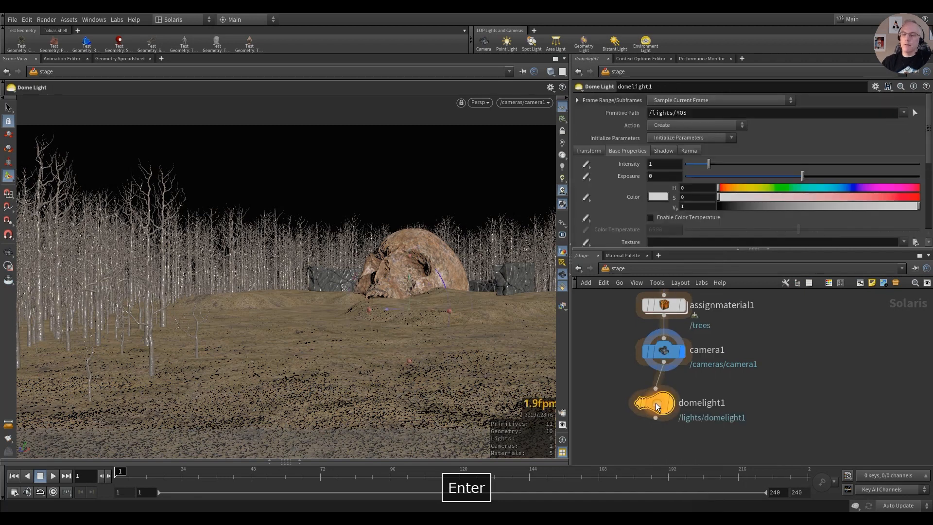
left_click(682, 385)
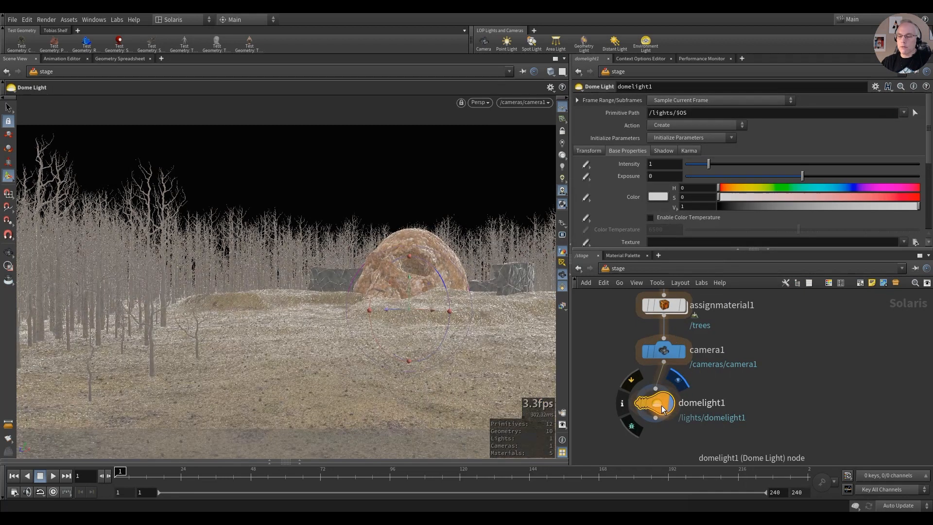
left_click_drag(660, 405, 664, 402)
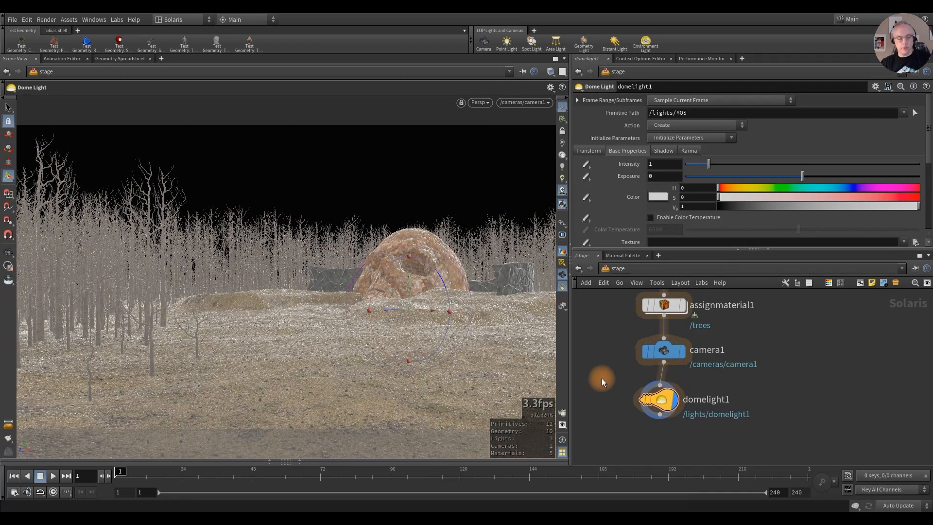
key("ctrl+s")
Step: Load I:/hdri/kloppenheim_04_4k.exr as the dome light's texture
scroll(626, 211, "down", 2)
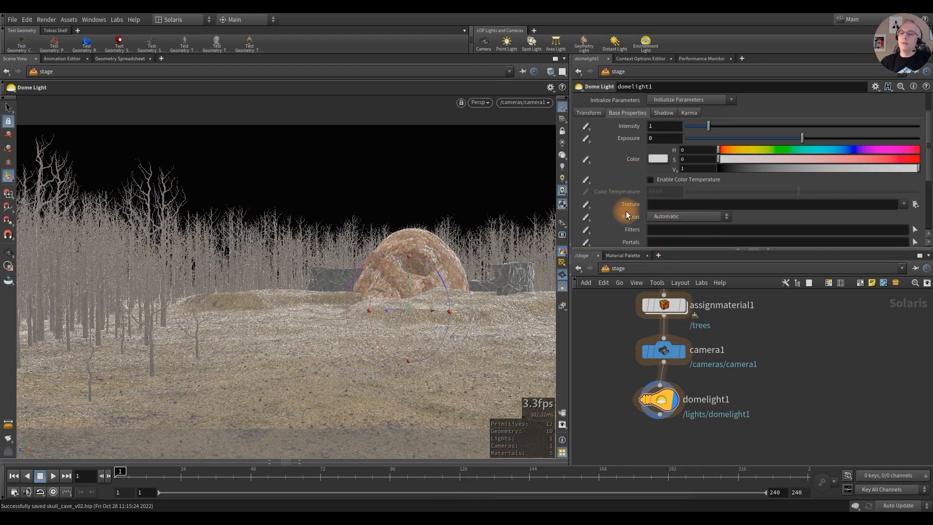
left_click(911, 205)
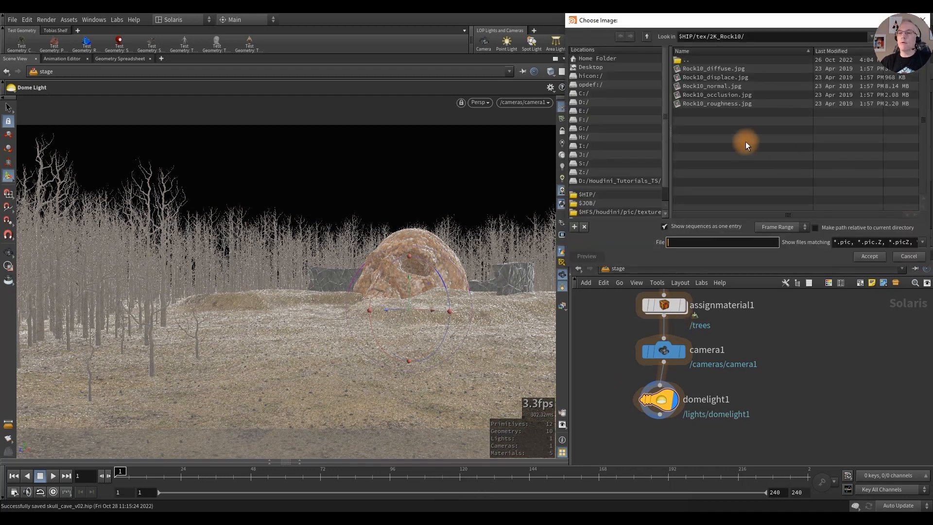
left_click(586, 146)
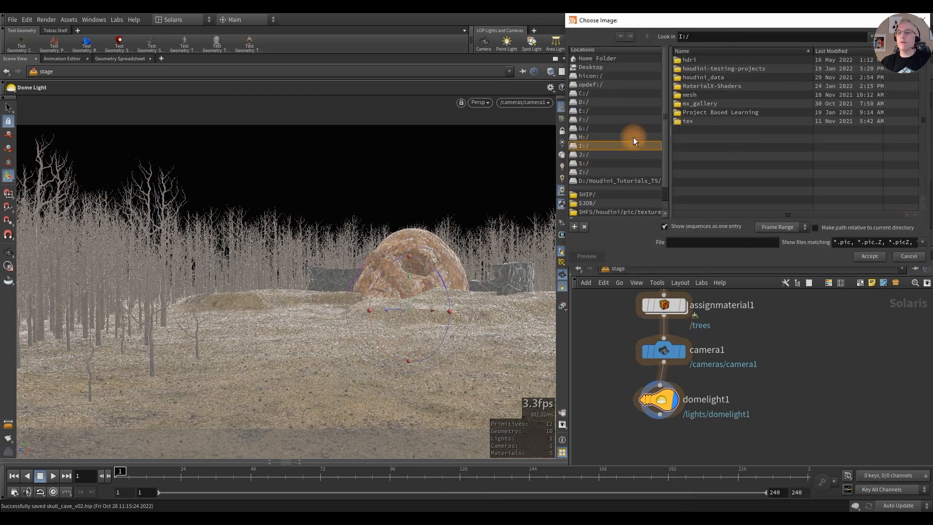
double_click(693, 61)
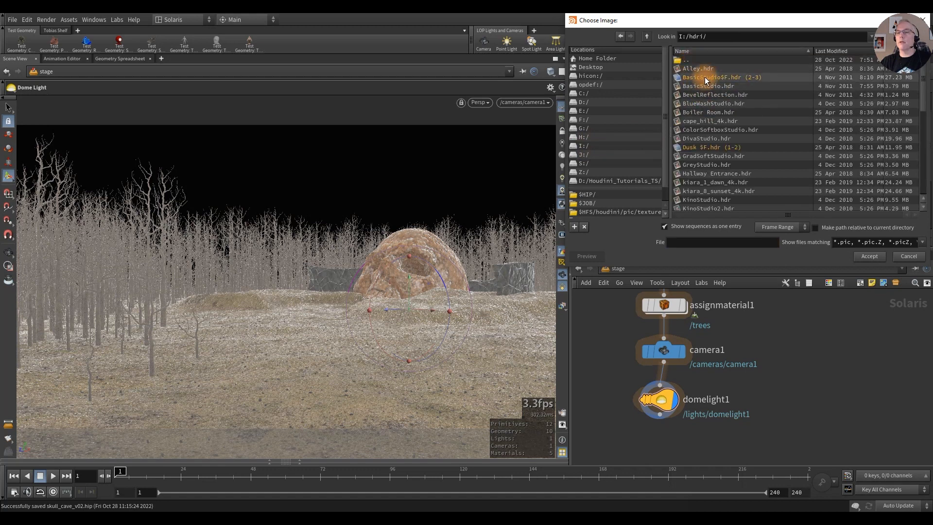
scroll(724, 162, "down", 3)
scroll(724, 165, "down", 2)
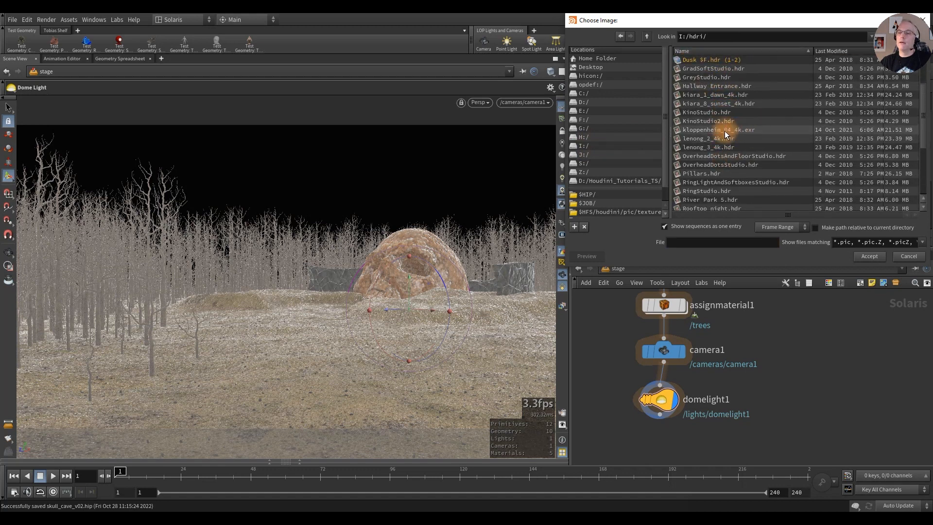
left_click(725, 130)
left_click(871, 258)
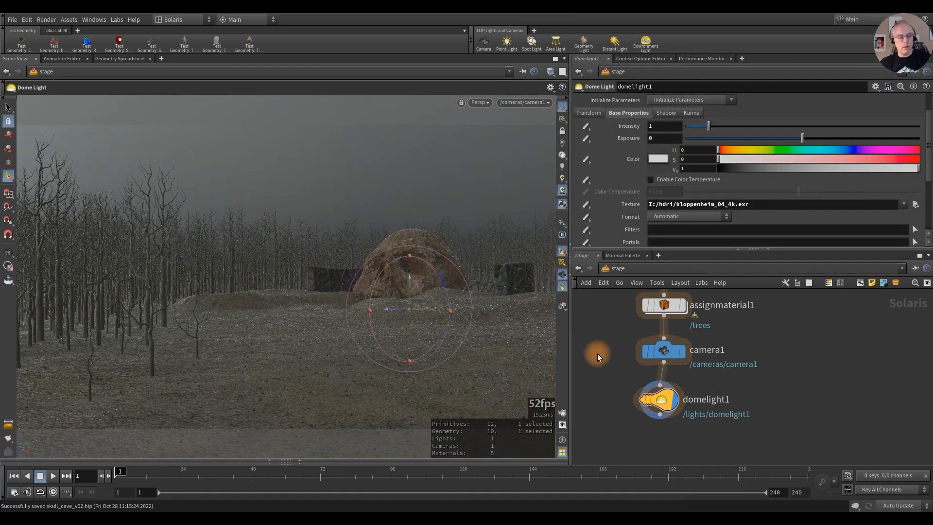
key("Escape")
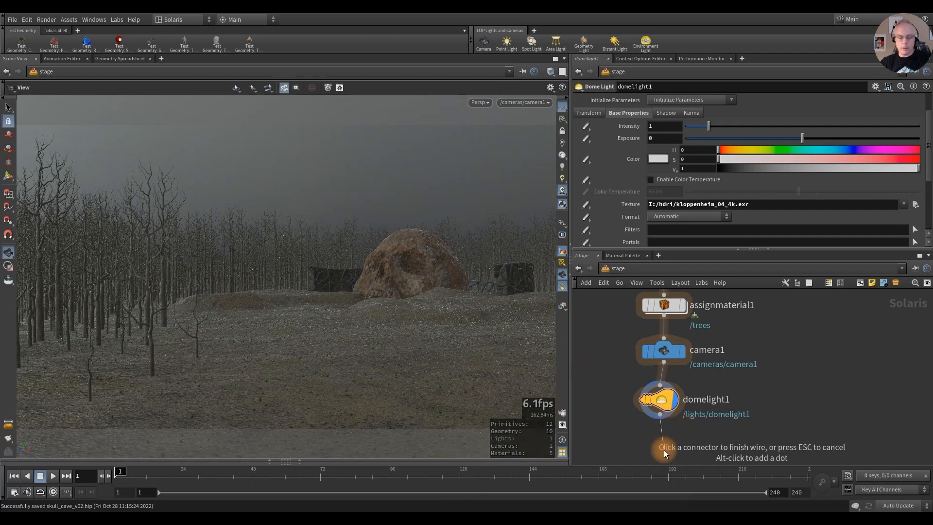
Step: Add Karma render settings connected below domelight1, make them the displayed node, and save the scene file
key("Tab")
type("karma")
key("Return")
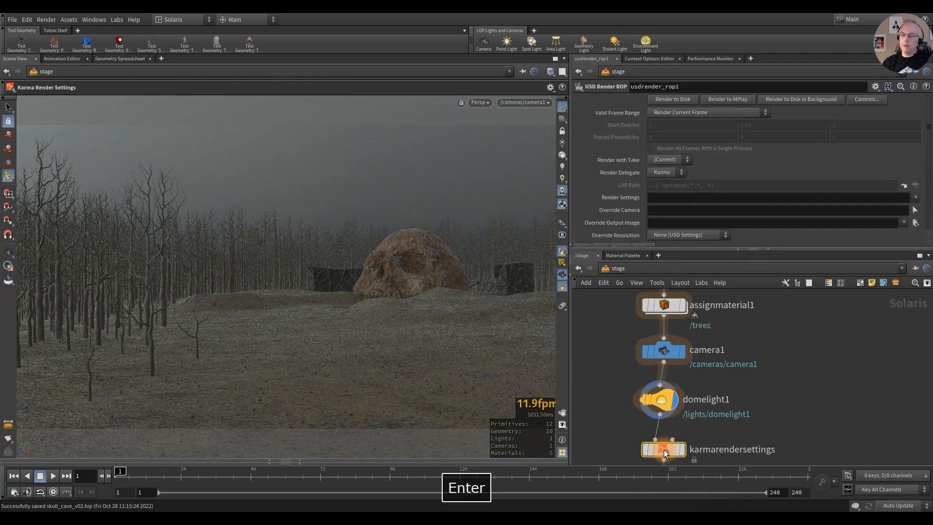
mouse_move(657, 399)
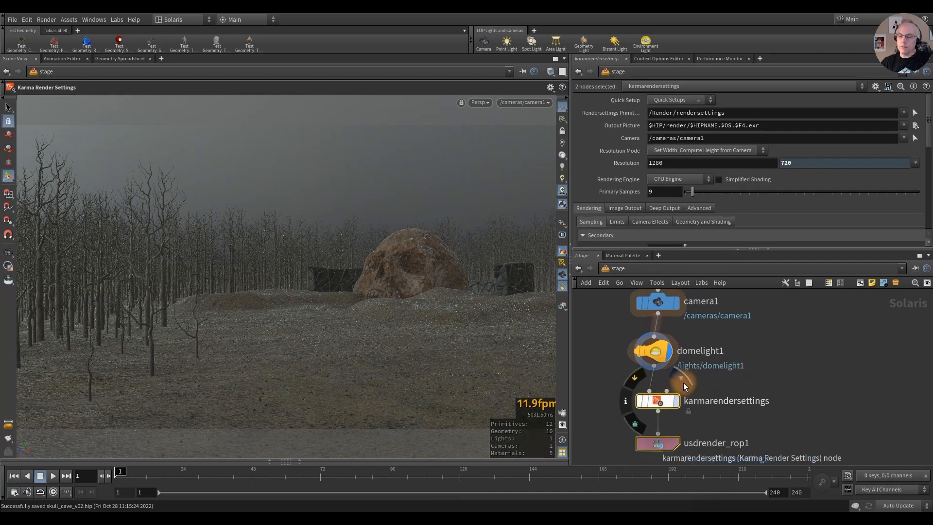
left_click(659, 399)
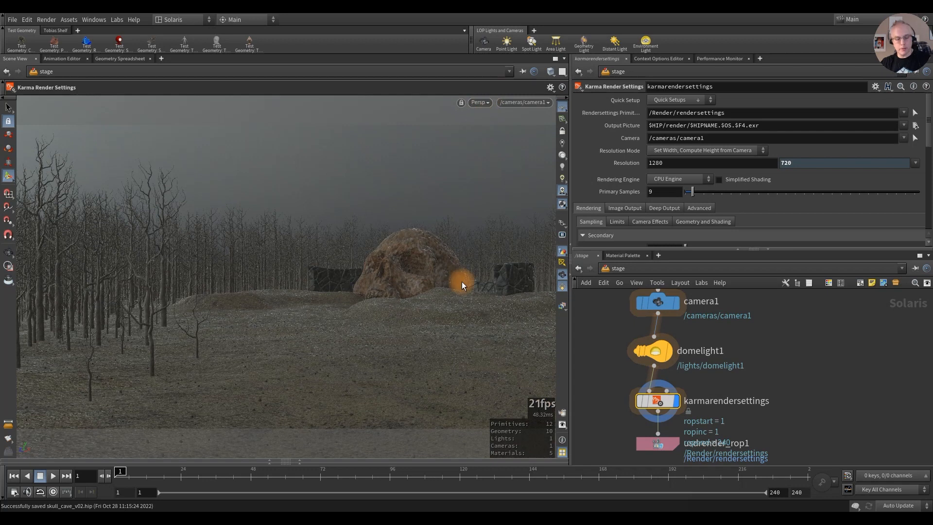
key("ctrl+s")
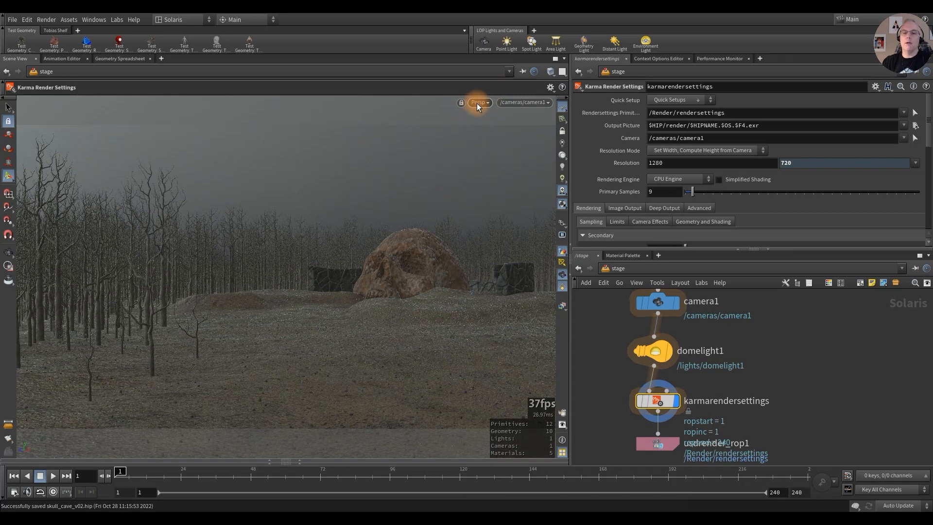
Step: Preview the camera view with the Karma renderer in the viewport, and return it to Houdini GL
left_click(477, 103)
left_click(493, 148)
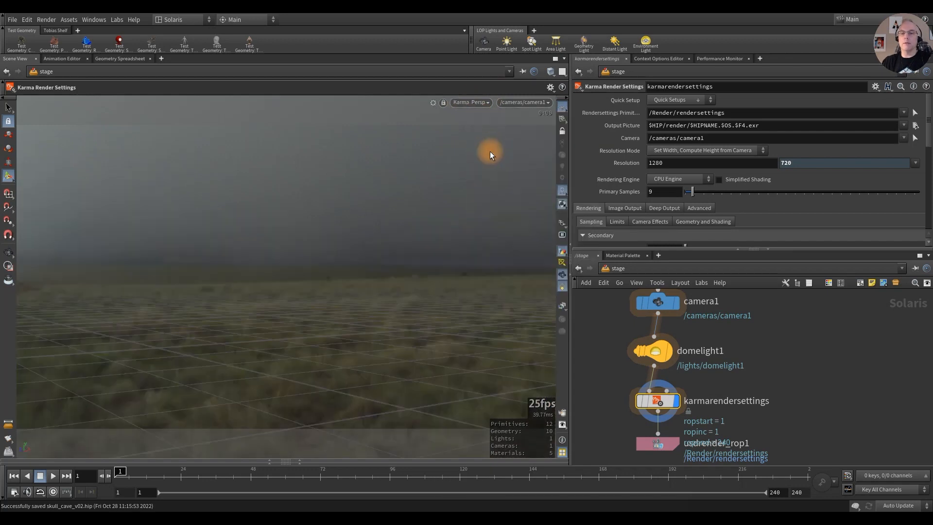
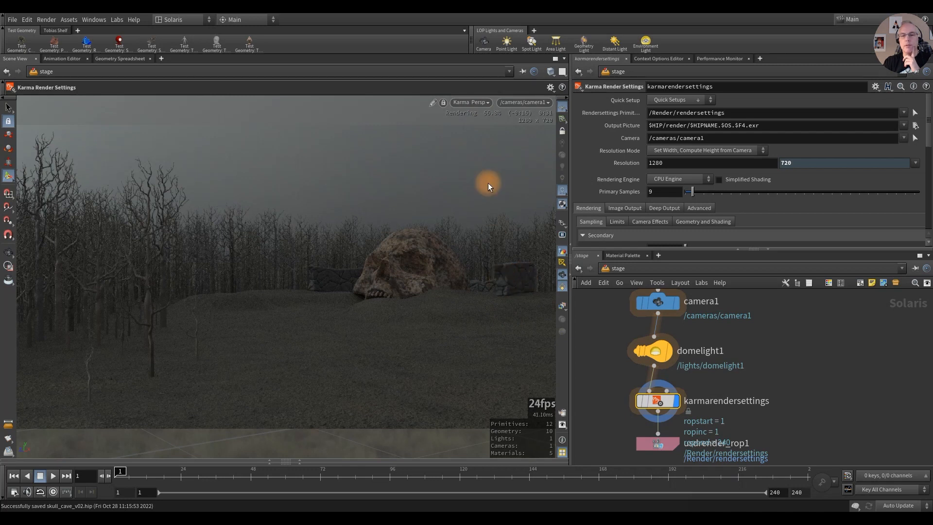
left_click(480, 101)
left_click(477, 138)
Step: Lower the base color texture's tint intensity on materiallibrary1's skull shader to 0.368 and preview it with Karma in the viewport
middle_click_drag(776, 349, 789, 436)
middle_click_drag(676, 331, 682, 353)
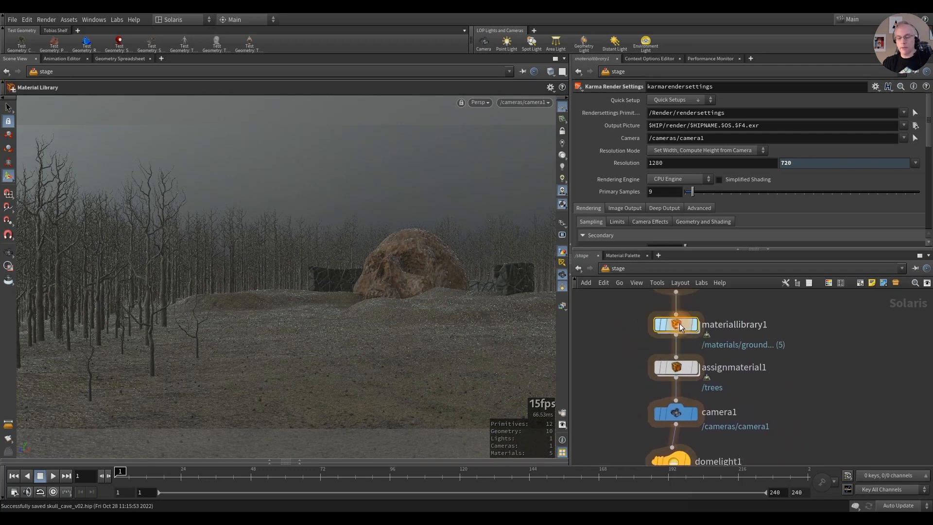
double_click(680, 323)
left_click(666, 339)
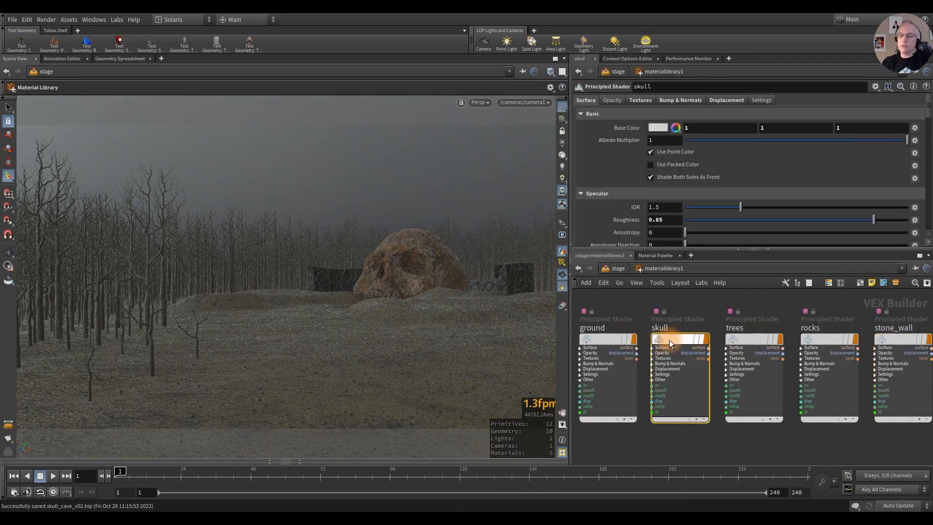
left_click(637, 100)
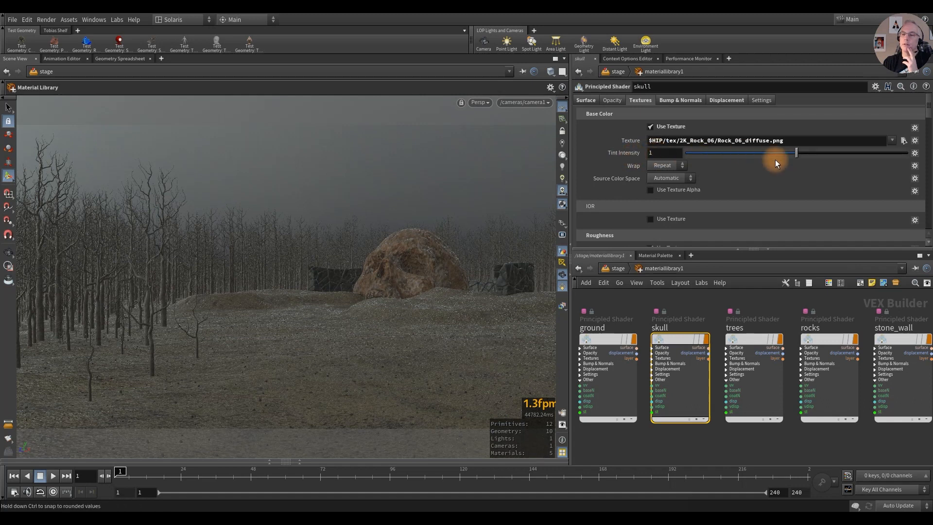
left_click_drag(796, 155, 726, 152)
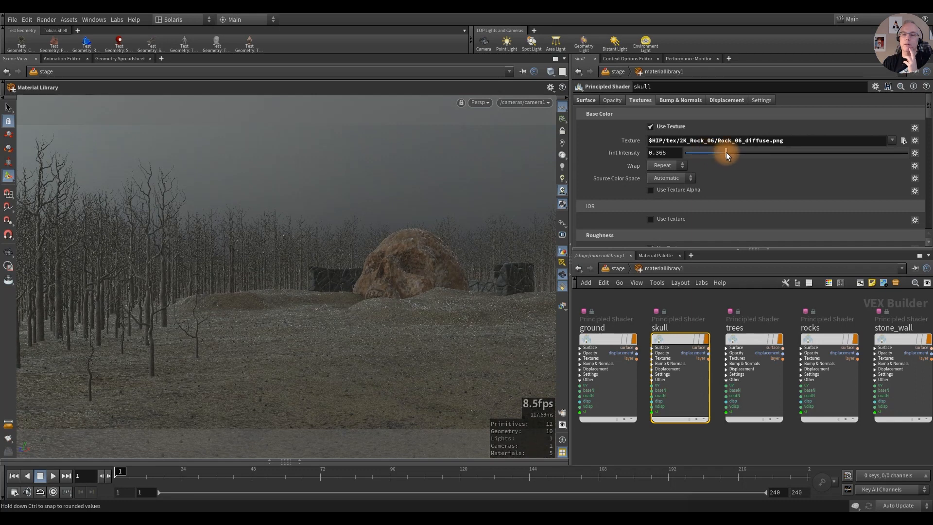
left_click(480, 102)
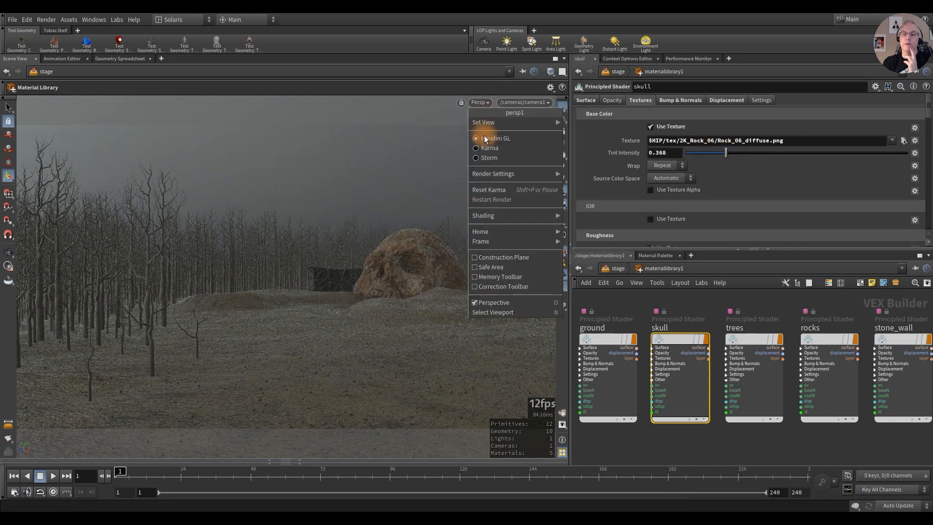
left_click(487, 148)
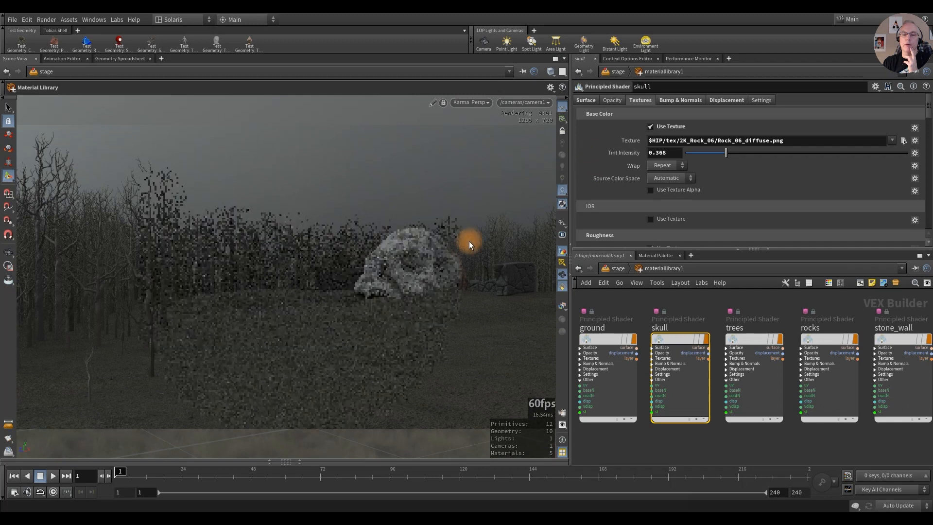
Step: Raise the skull shader's base color texture tint intensity to 0.805 and bring up the shader's surface settings
left_click(766, 153)
left_click_drag(765, 151, 773, 152)
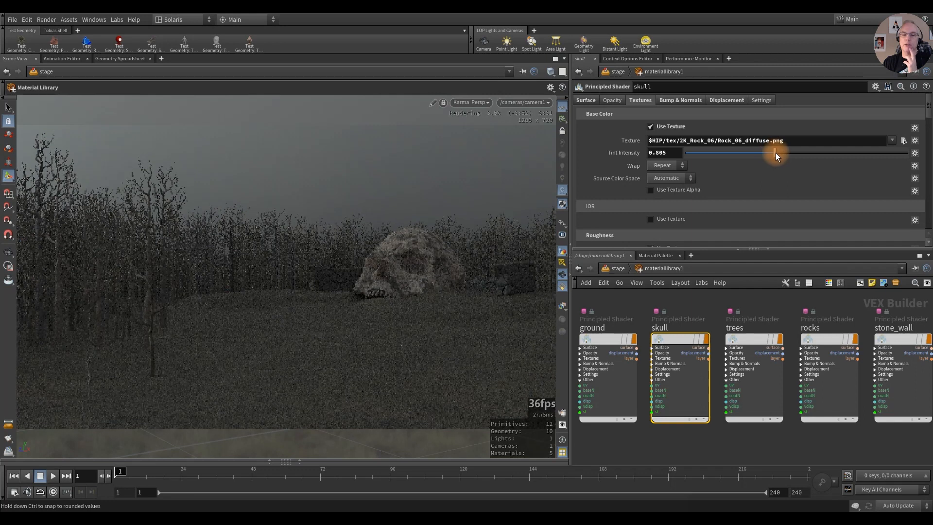
left_click(585, 100)
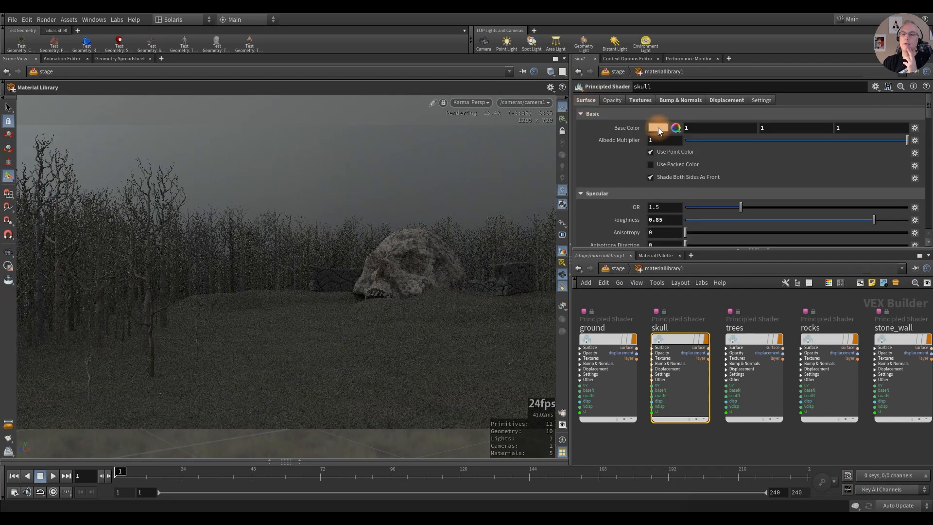
Step: Set the skull shader's base color to light grey, 0.6667 in all three channels
left_click(658, 128)
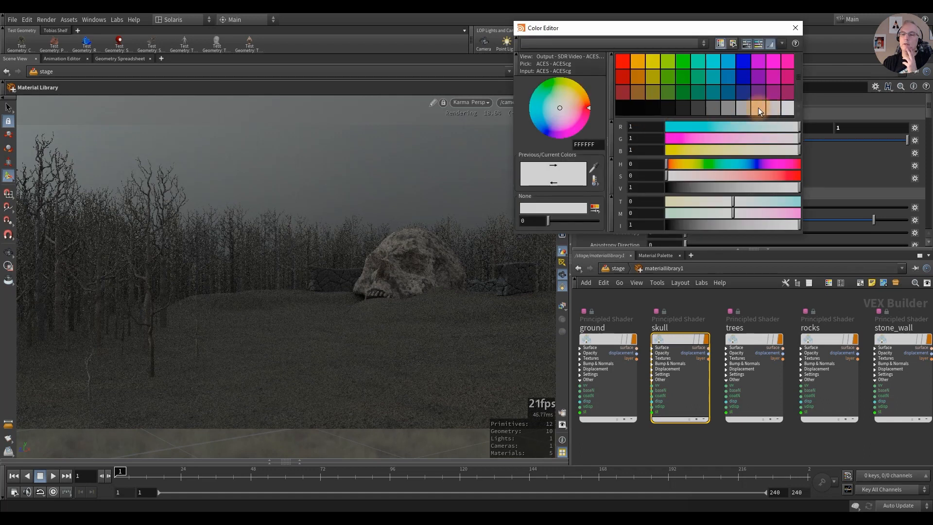
left_click(756, 108)
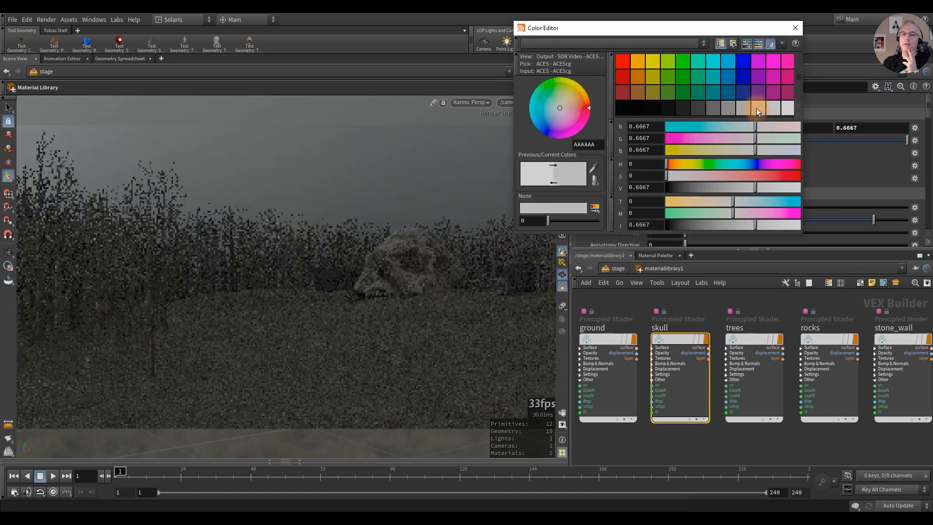
left_click(795, 27)
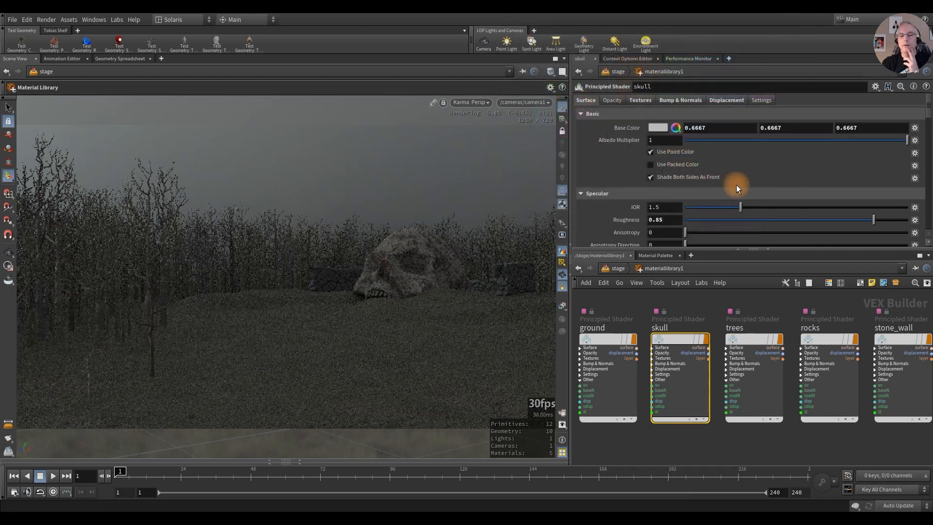
Step: Set the effect scale of the skull shader's texture displacement to 0.25
left_click(722, 98)
scroll(628, 178, "down", 3)
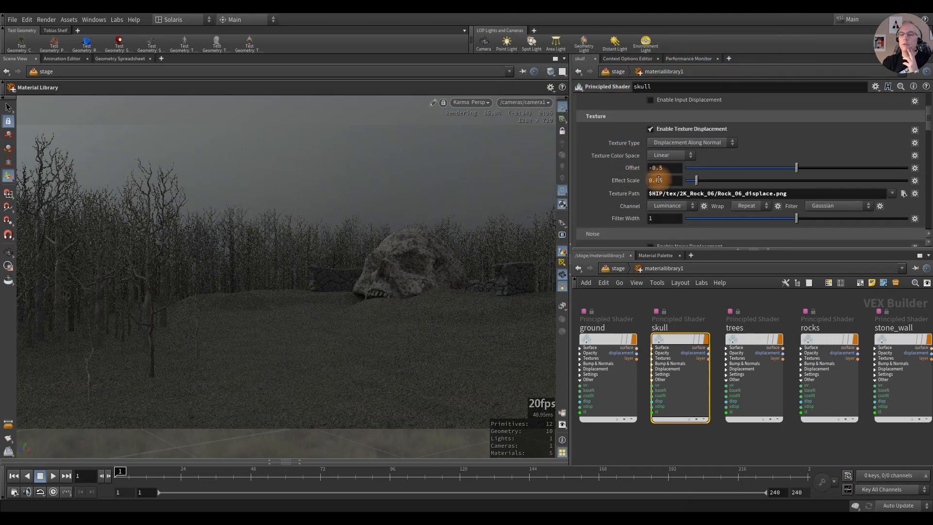
left_click(672, 180)
type(".25")
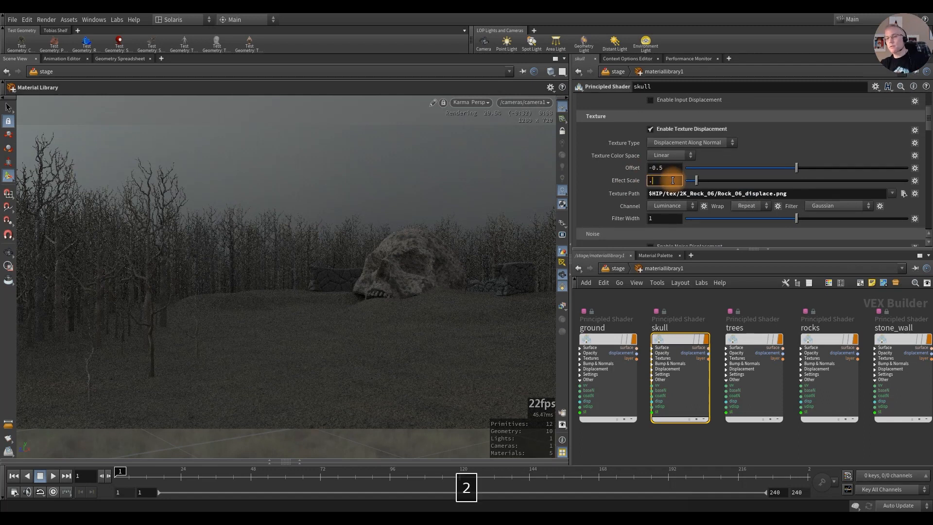
key("Return")
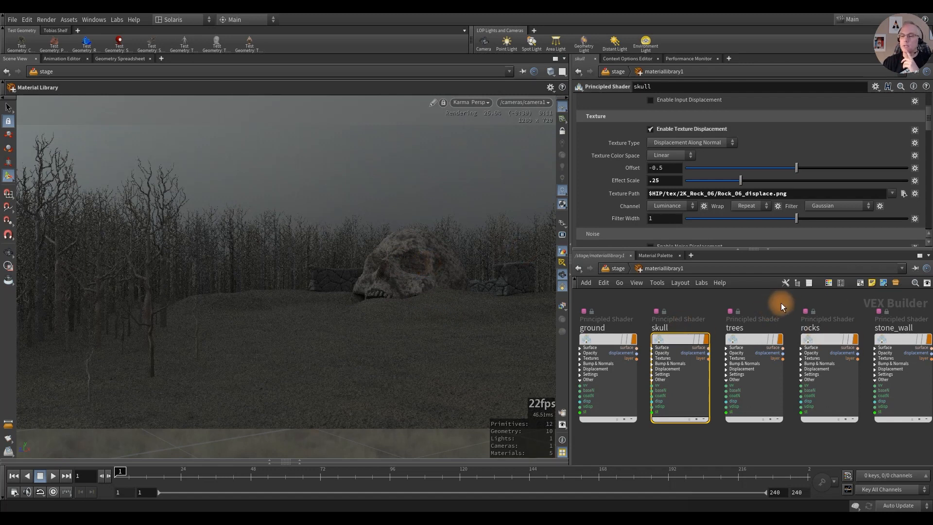
Step: Lower the base color texture's tint intensity on the stone_wall shader to 0.88
middle_click_drag(772, 301, 722, 303)
left_click(845, 339)
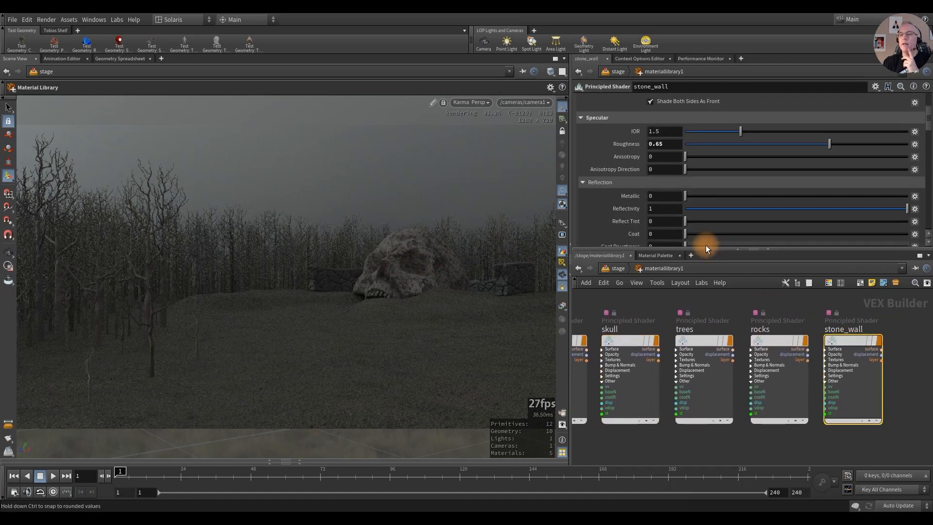
scroll(617, 167, "up", 3)
scroll(620, 164, "up", 2)
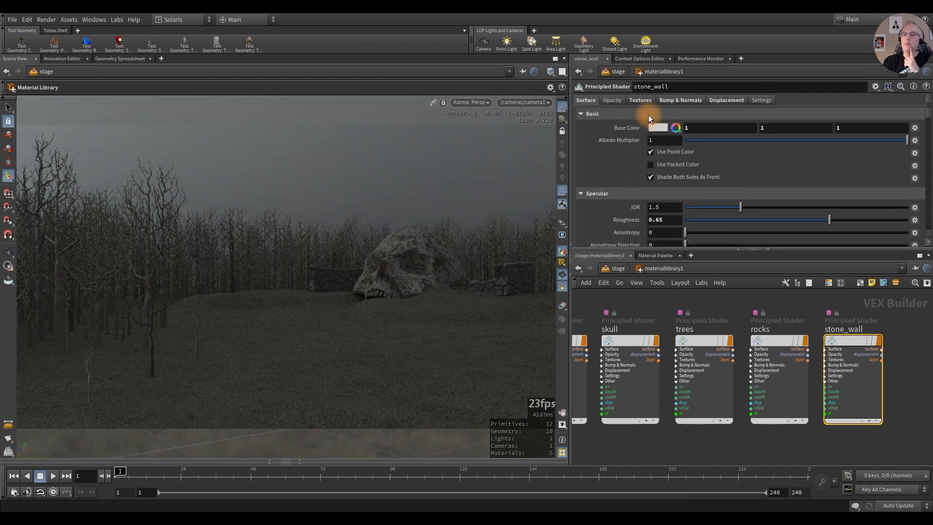
left_click(640, 100)
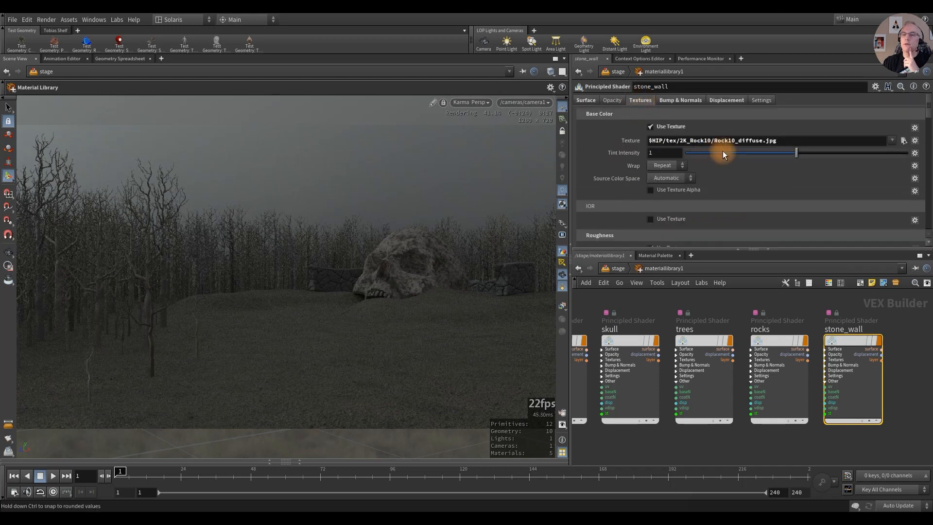
left_click_drag(791, 153, 783, 153)
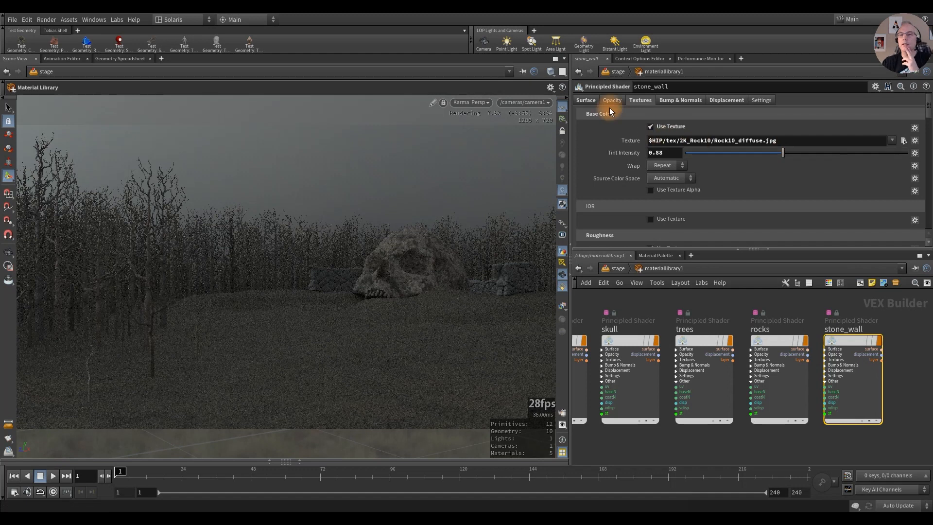
Step: Tint the stone_wall shader's base color a muted brown with RGB 0.332, 0.25813, 0.18426
left_click(585, 100)
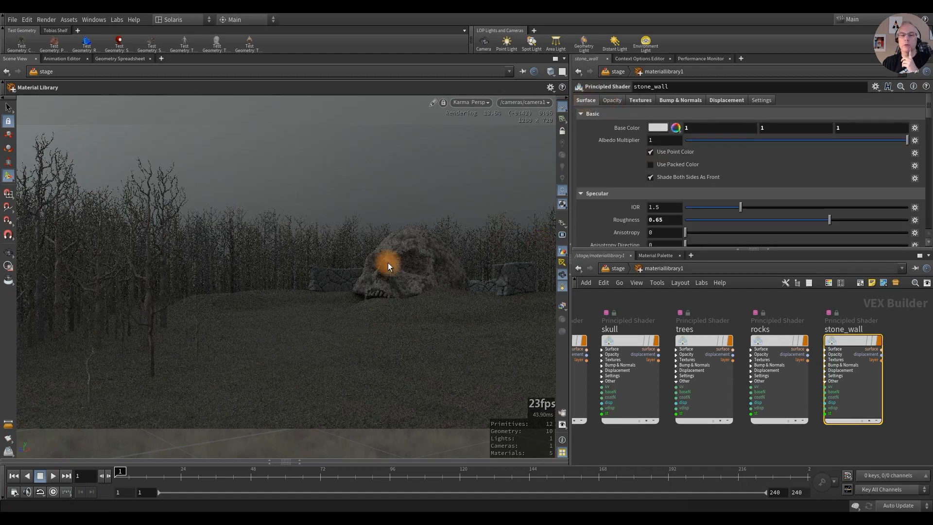
left_click(657, 127)
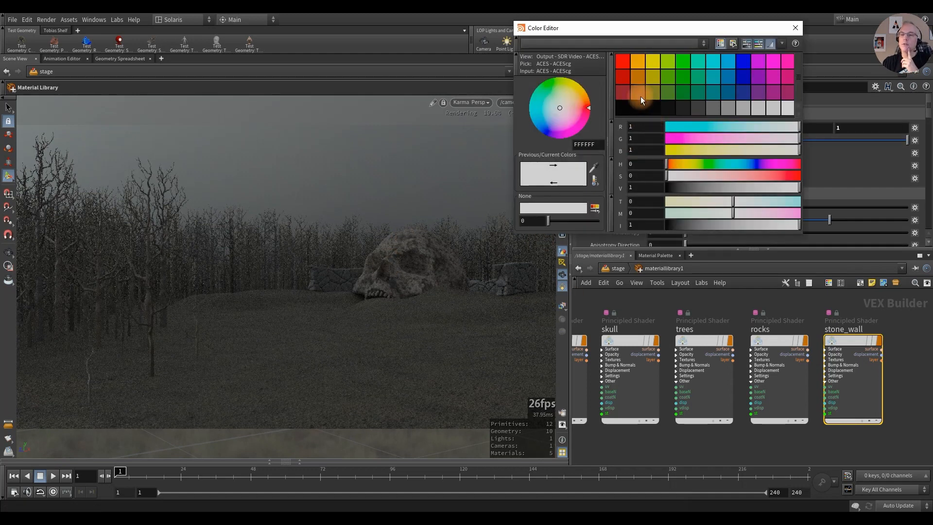
left_click(635, 59)
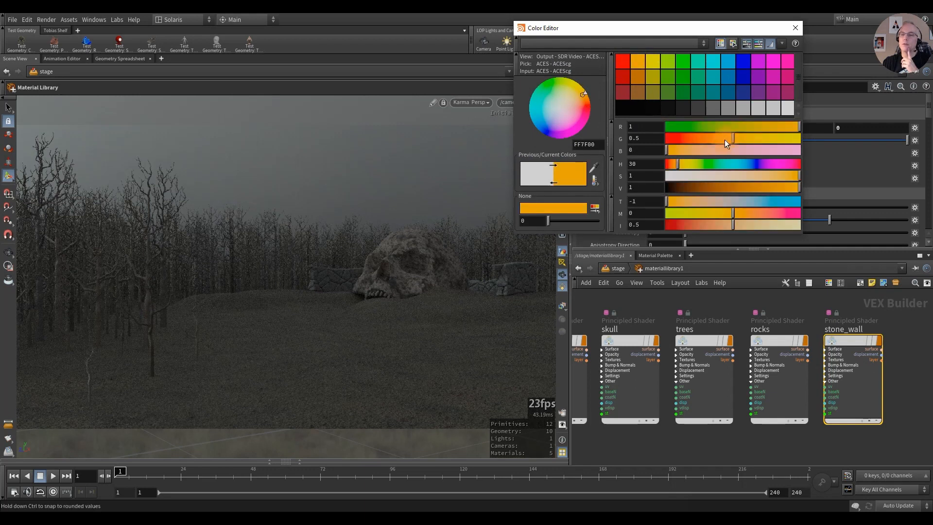
left_click_drag(744, 174, 695, 189)
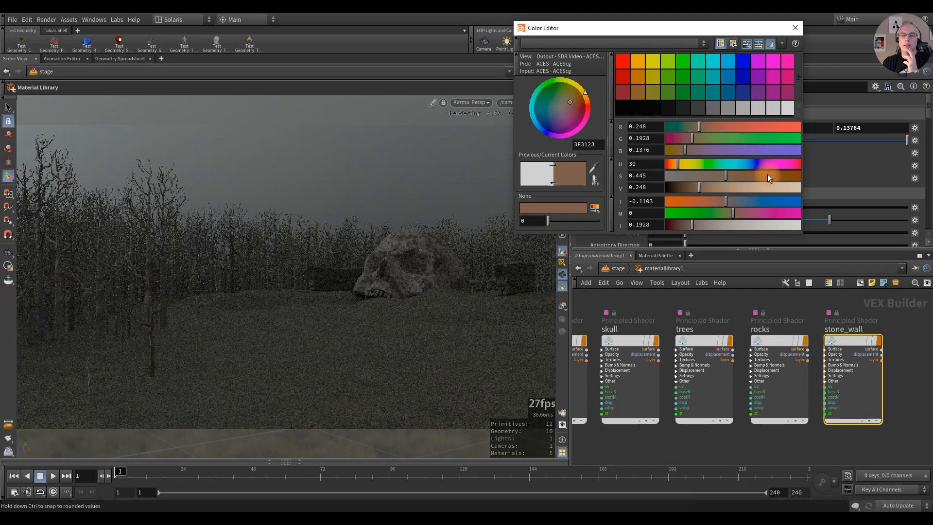
left_click(710, 189)
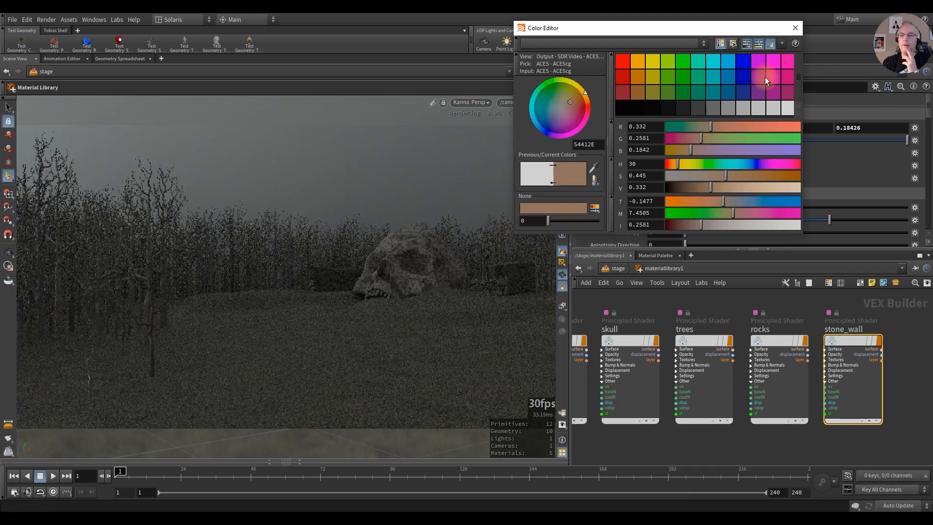
left_click(794, 28)
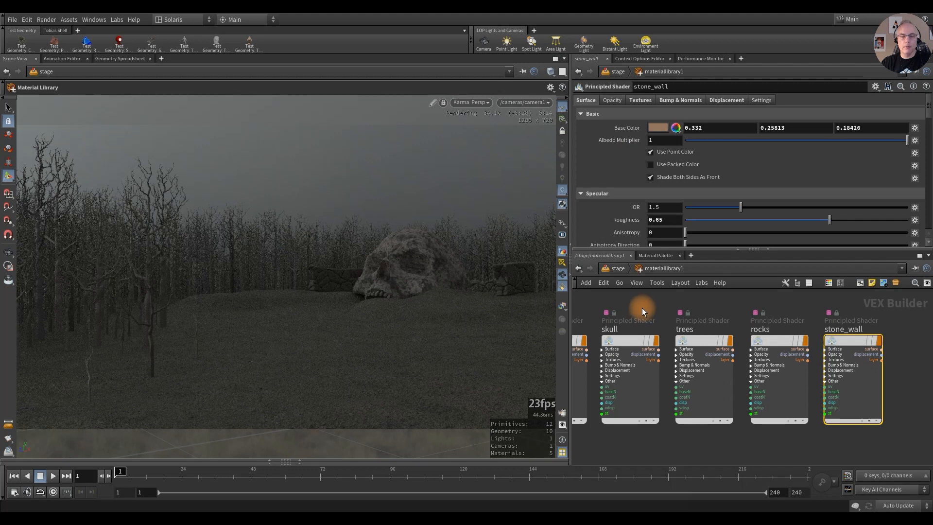
Step: Switch the viewport renderer from Karma back to Houdini GL
middle_click_drag(637, 301, 710, 312)
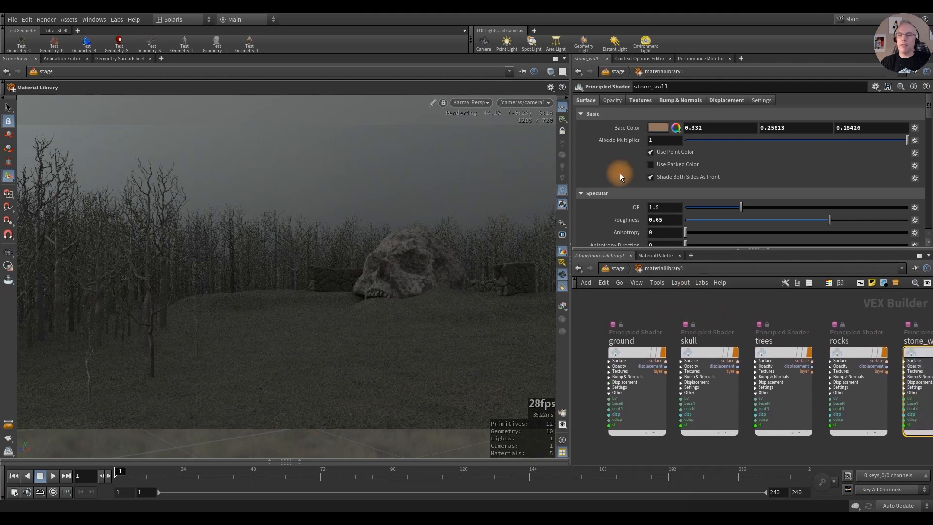
left_click(484, 103)
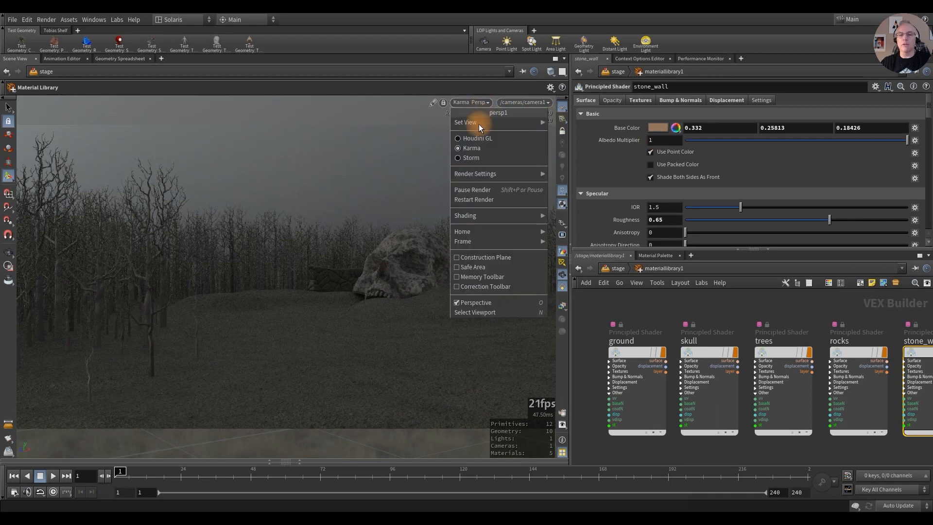
left_click(476, 138)
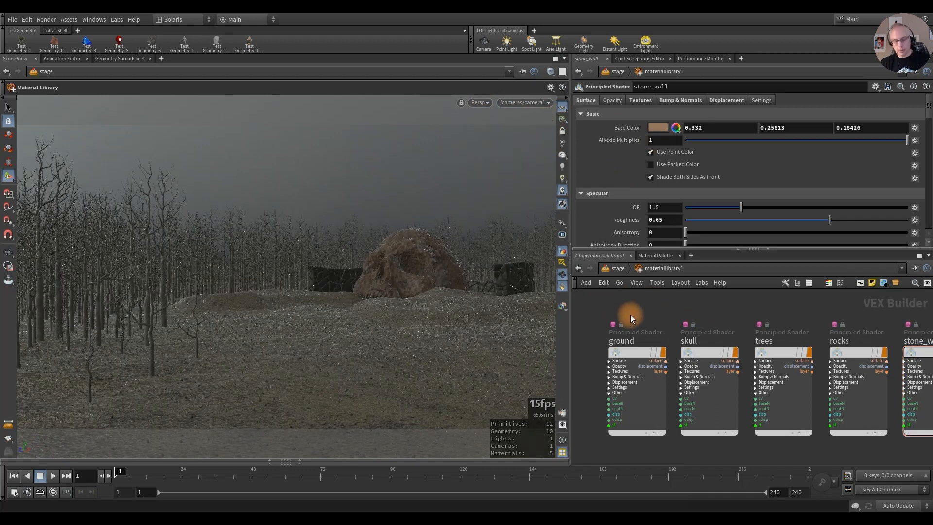
Step: Return from materiallibrary1 to the stage network and save the scene file
key("u")
middle_click_drag(813, 415, 782, 356)
middle_click_drag(782, 416, 785, 347)
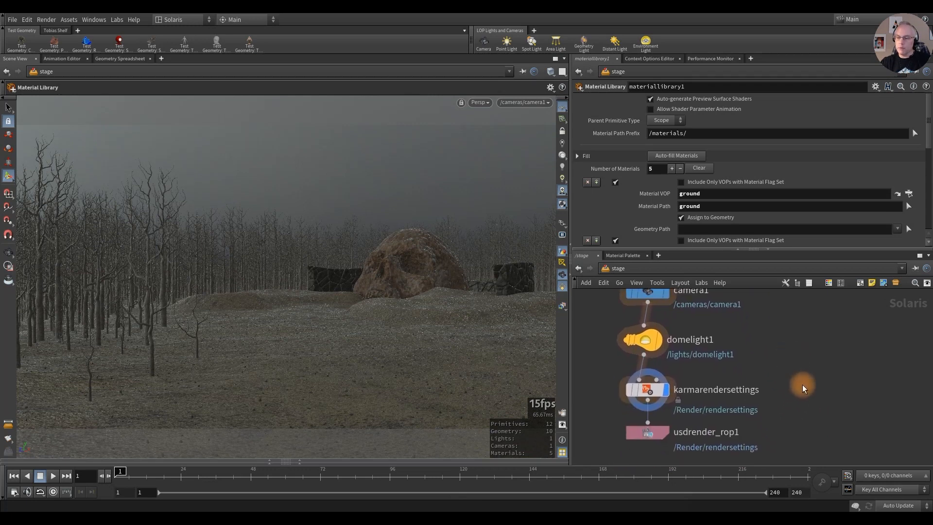
middle_click_drag(802, 386, 788, 377)
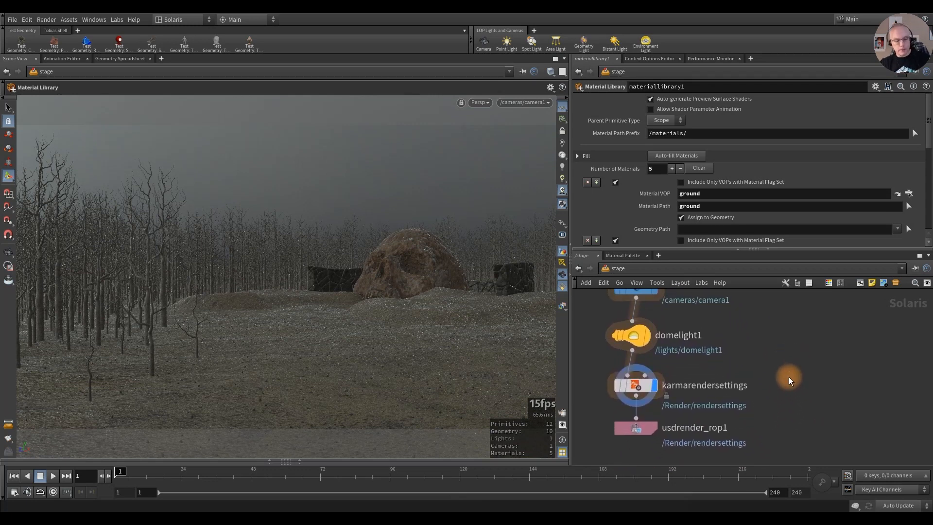
key("ctrl+s")
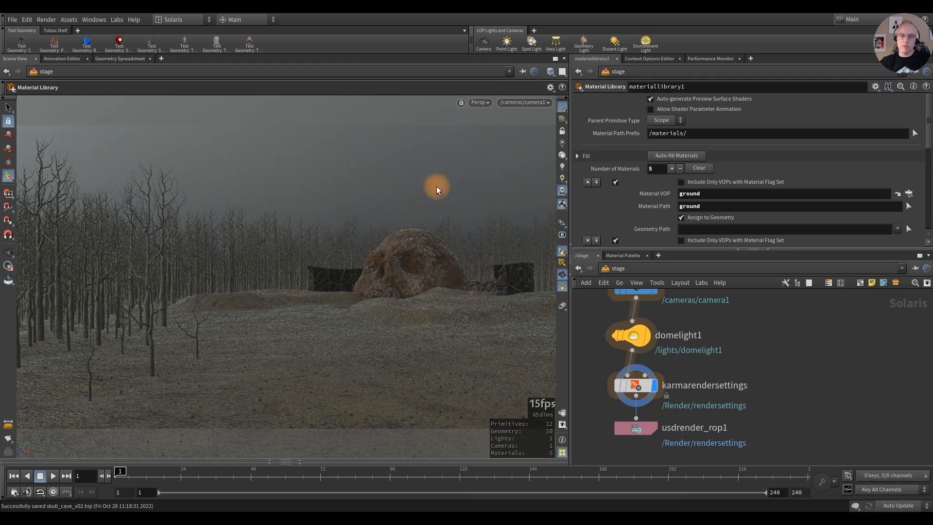
Step: Move karmarendersettings and usdrender_rop1 down together to make room below domelight1
mouse_move(700, 351)
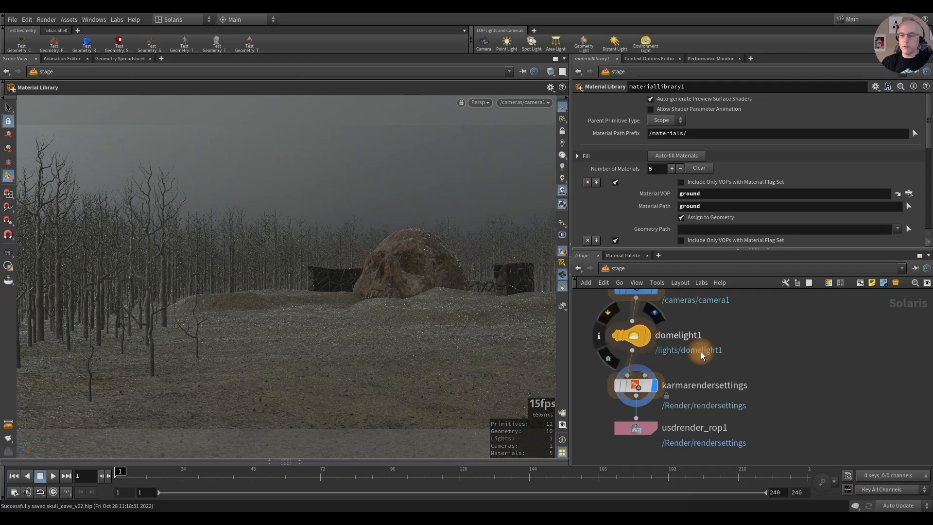
middle_click_drag(791, 352, 826, 360)
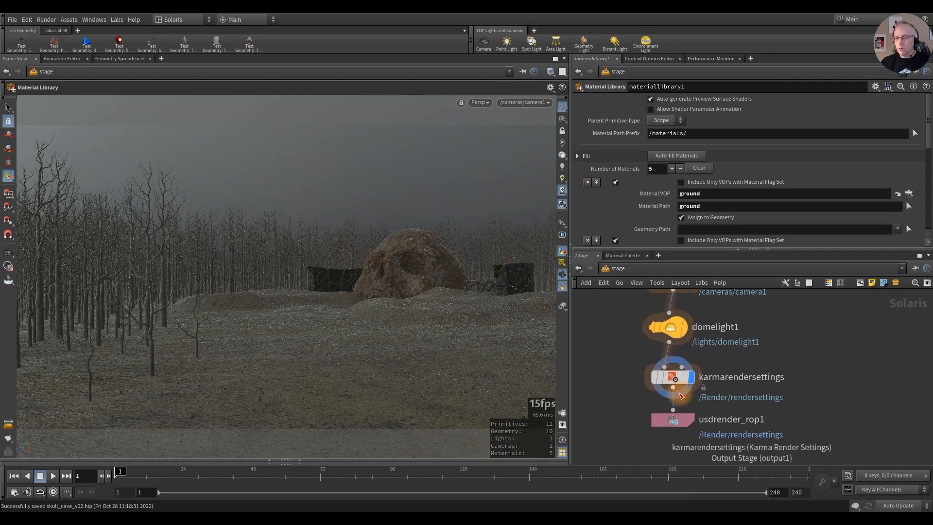
left_click_drag(622, 357, 682, 420)
left_click_drag(672, 376, 673, 441)
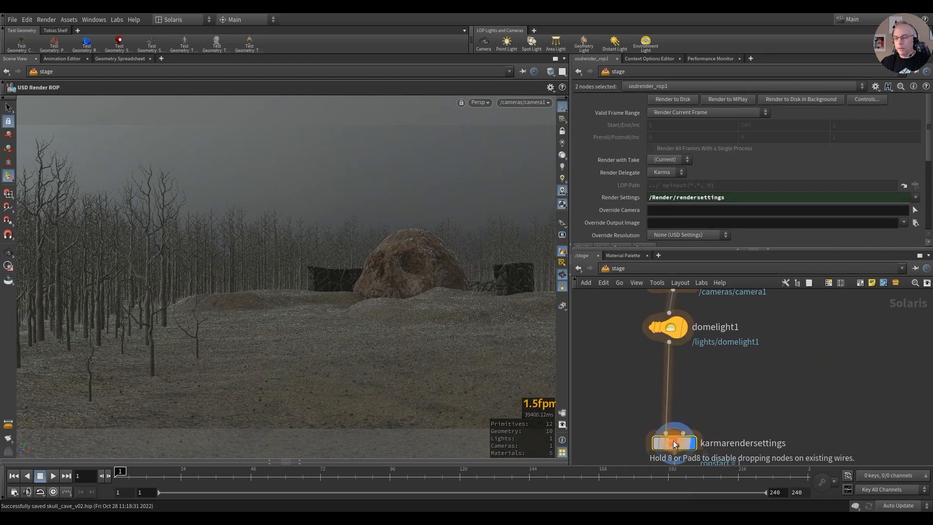
left_click(734, 385)
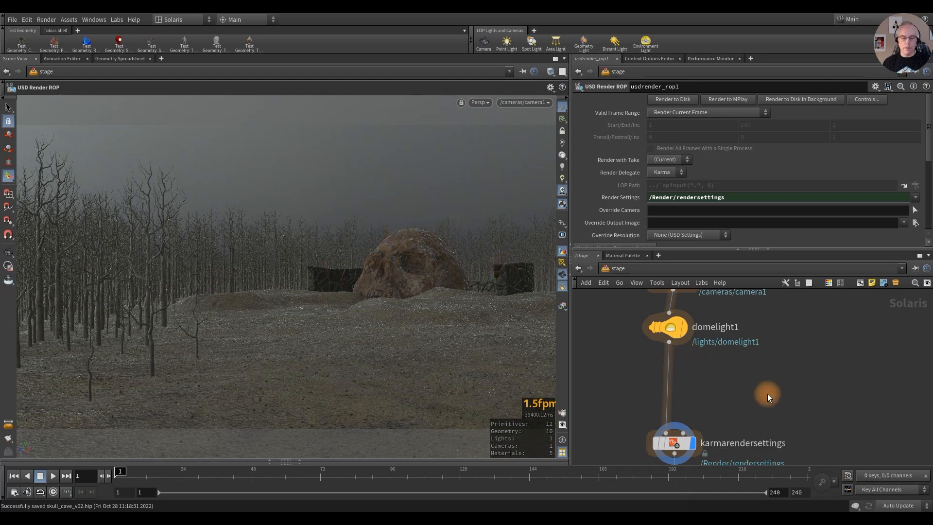
Step: Insert an Area Light node on the wire between domelight1 and karmarendersettings
key("Tab")
type("light")
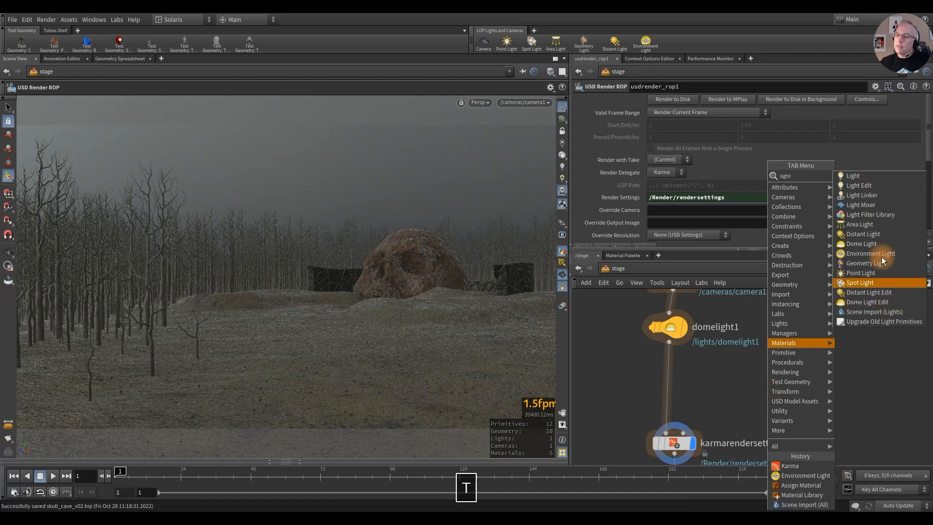
left_click(865, 226)
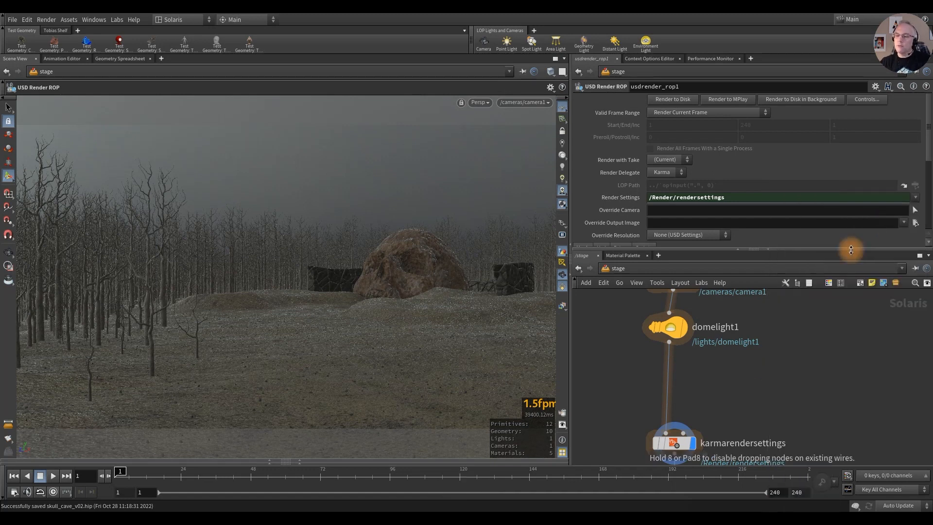
left_click(667, 368)
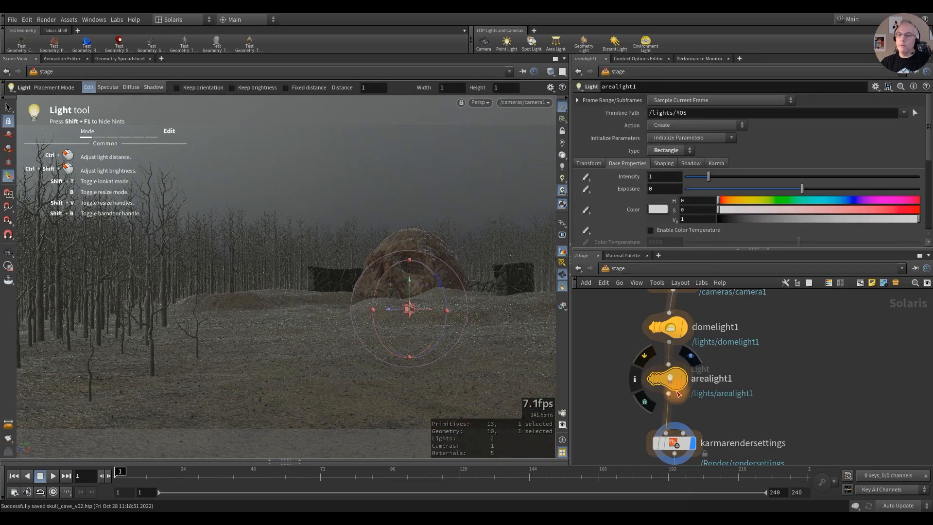
Step: Change arealight1's type to Disk and set its exposure to 1
left_click(675, 150)
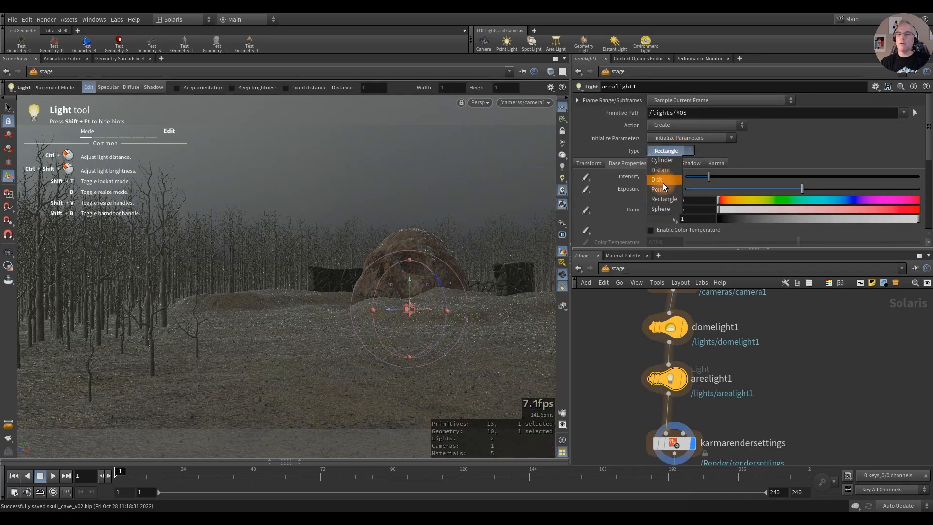
left_click(662, 183)
left_click(660, 190)
type("1")
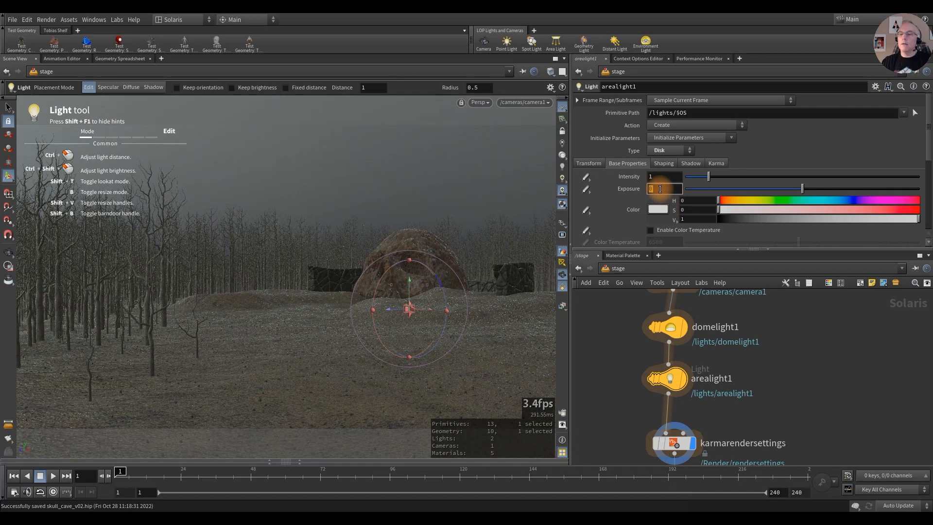
key("Return")
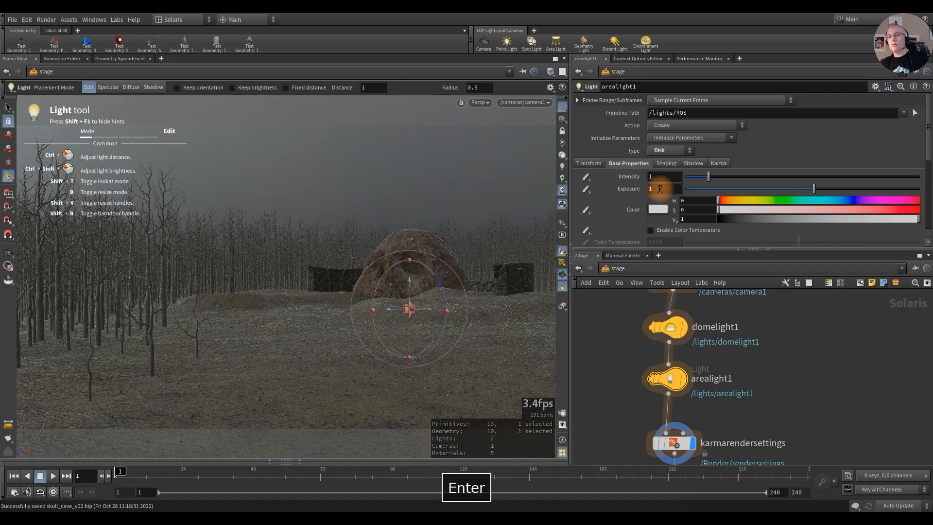
Step: Set arealight1's uniform scale to 10 and bring its base properties back up
left_click(588, 164)
left_click(665, 238)
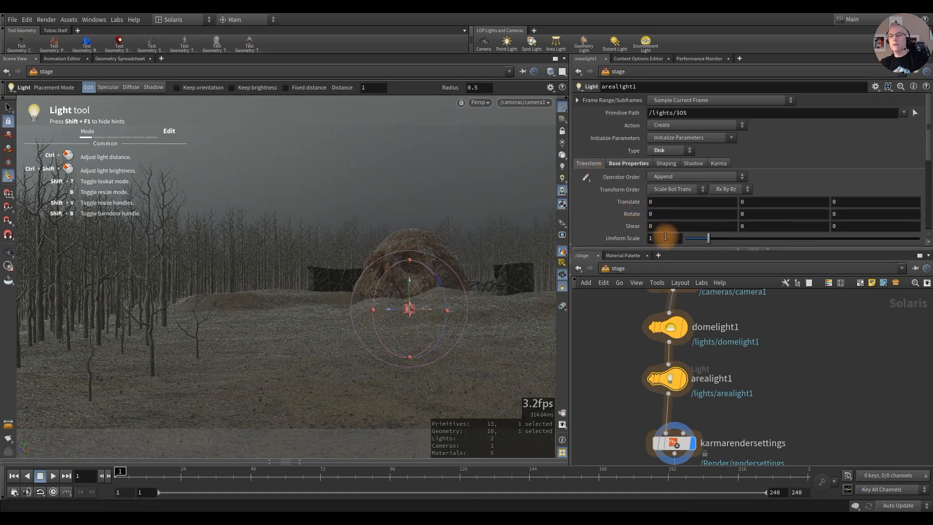
type("10")
key("Return")
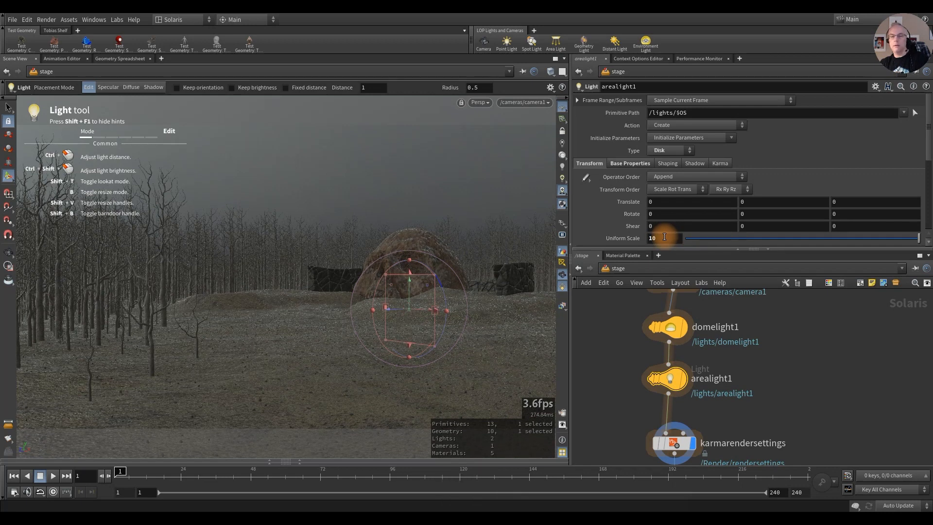
left_click(626, 163)
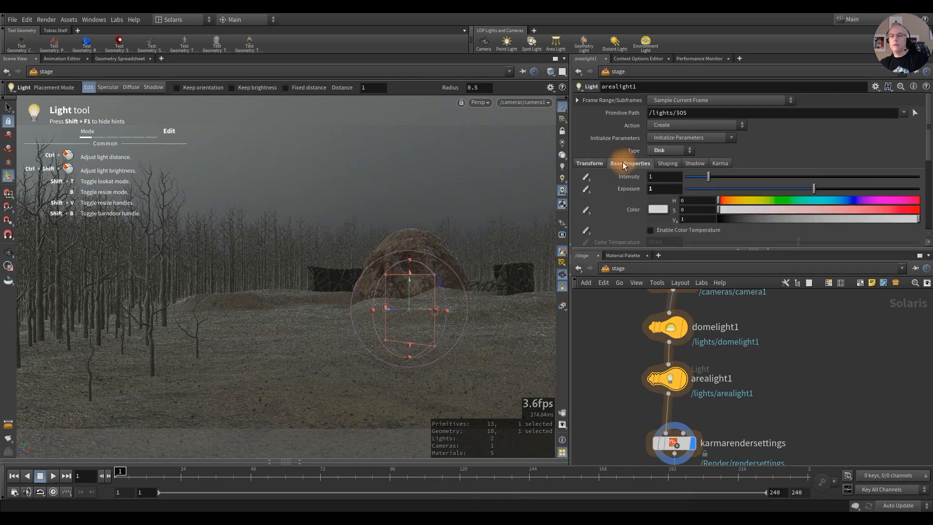
Step: Set arealight1's intensity to 100 and look through /lights/arealight1 in the viewport
left_click(662, 178)
key("Return")
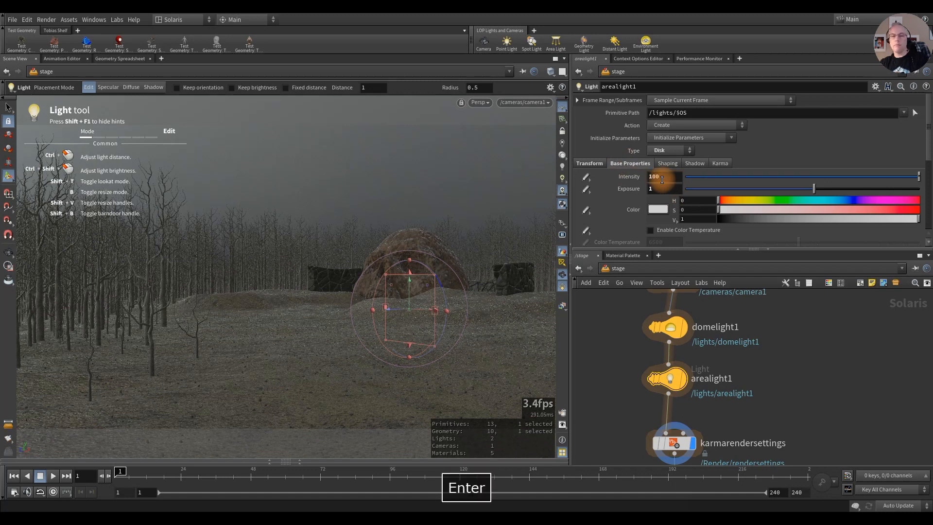
left_click(532, 102)
mouse_move(539, 138)
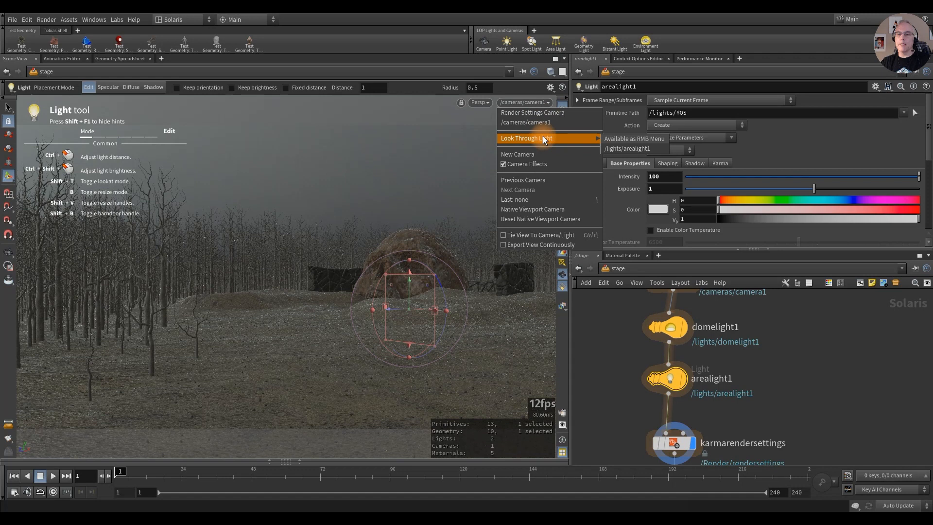
left_click(622, 148)
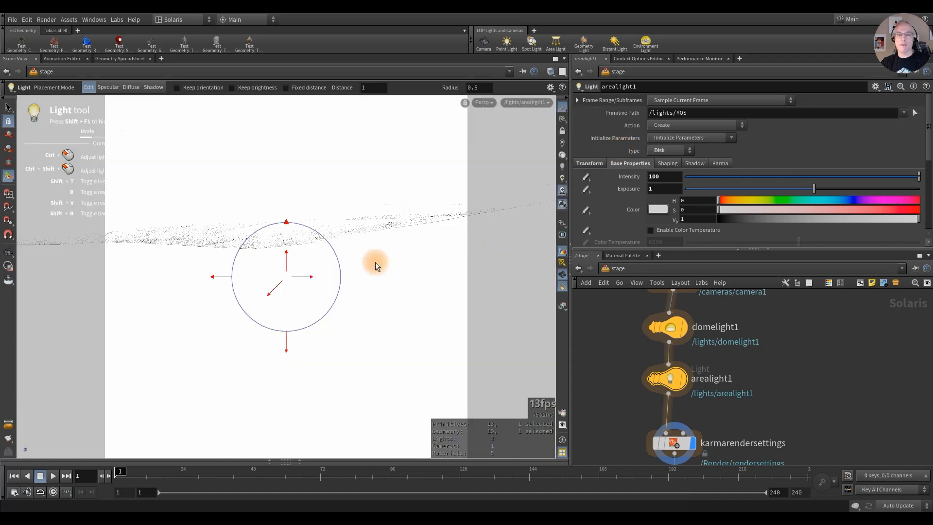
key("space")
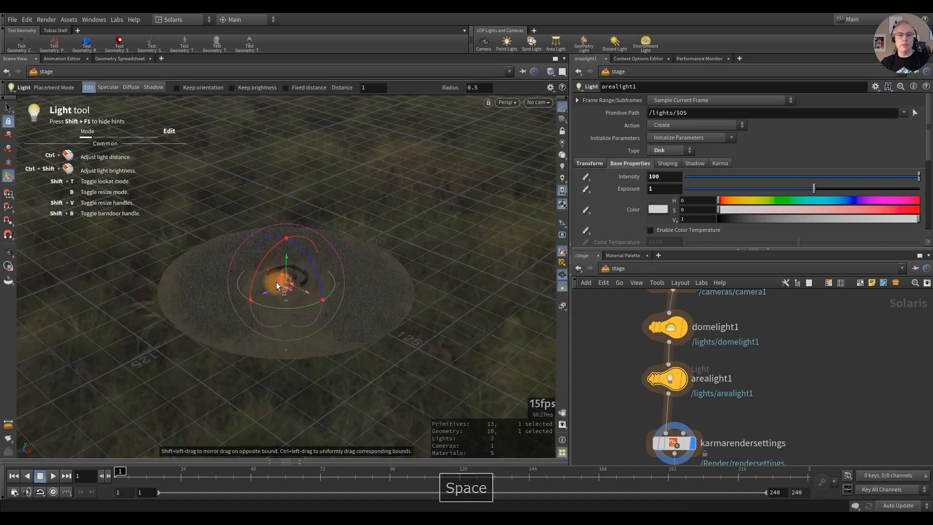
left_click(544, 101)
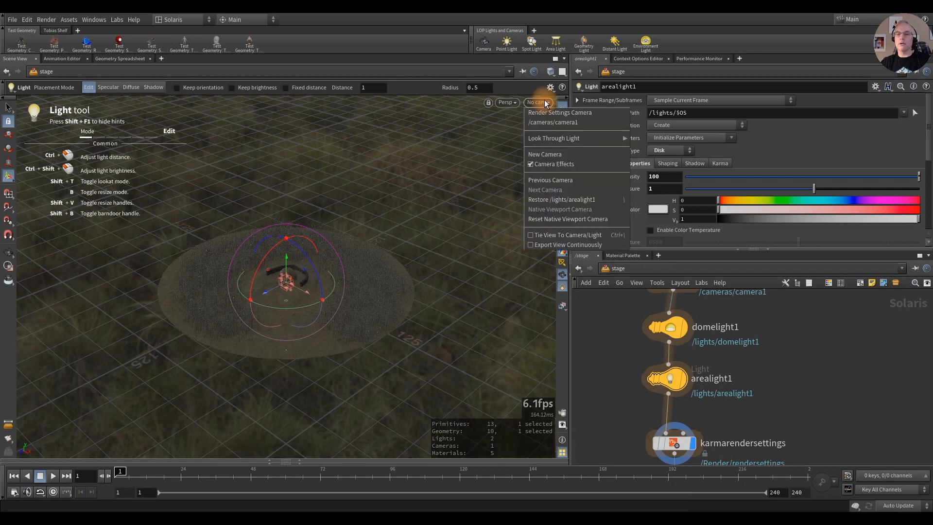
mouse_move(554, 138)
left_click(657, 149)
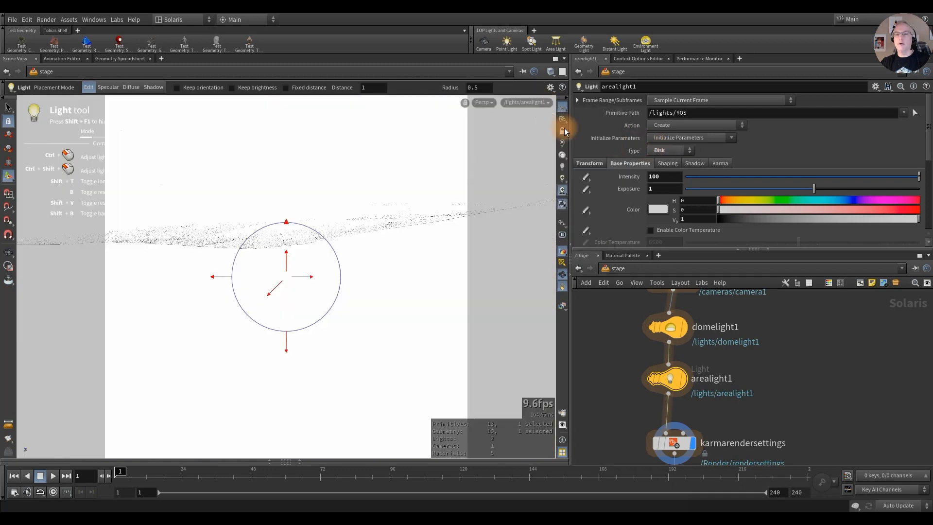
Step: Lock the view to arealight1, aim the light down at the skull from above, move it closer in, and unlock the view
key("space+h")
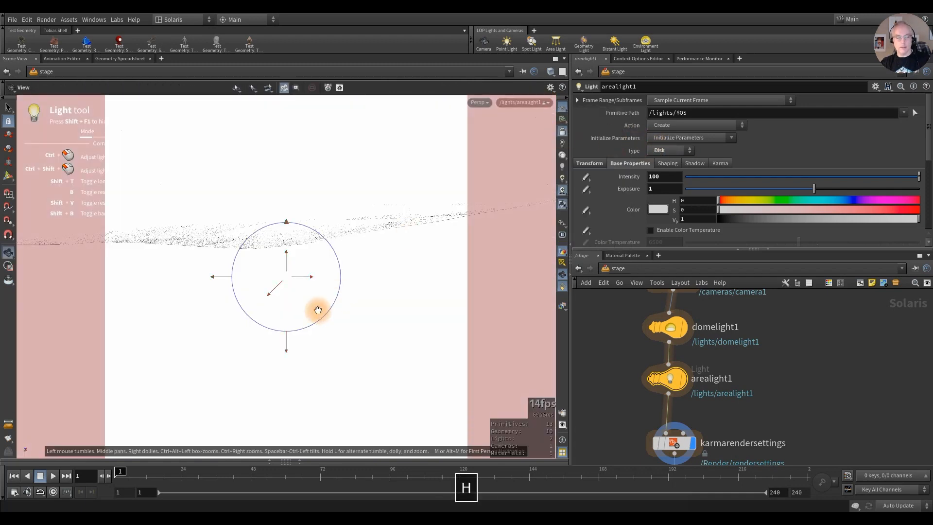
left_click_drag(279, 284, 448, 285, "alt")
right_click_drag(447, 285, 667, 329, "alt")
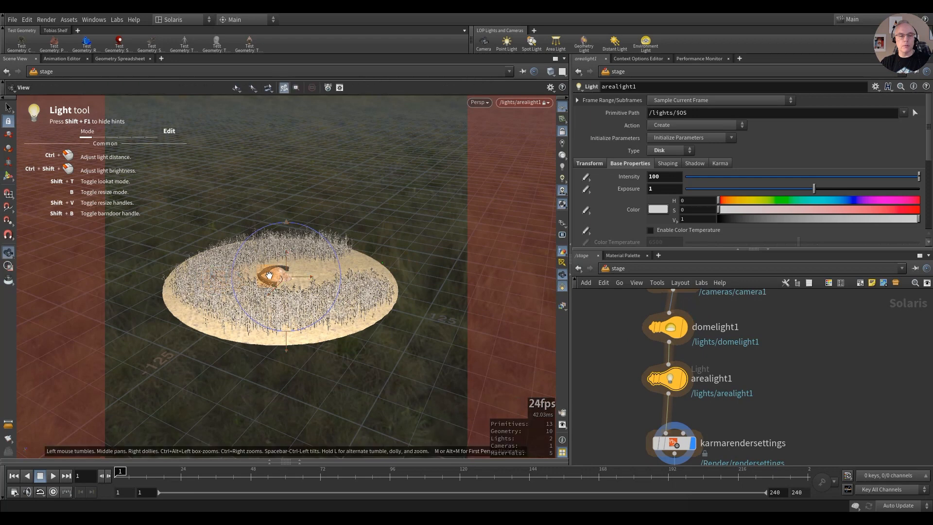
right_click_drag(271, 278, 928, 350, "alt")
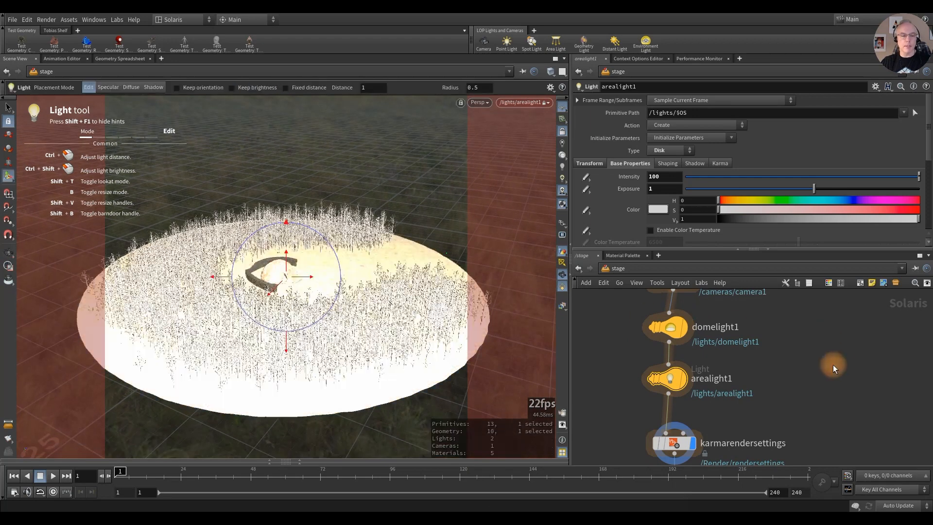
right_click_drag(236, 263, 387, 292, "alt")
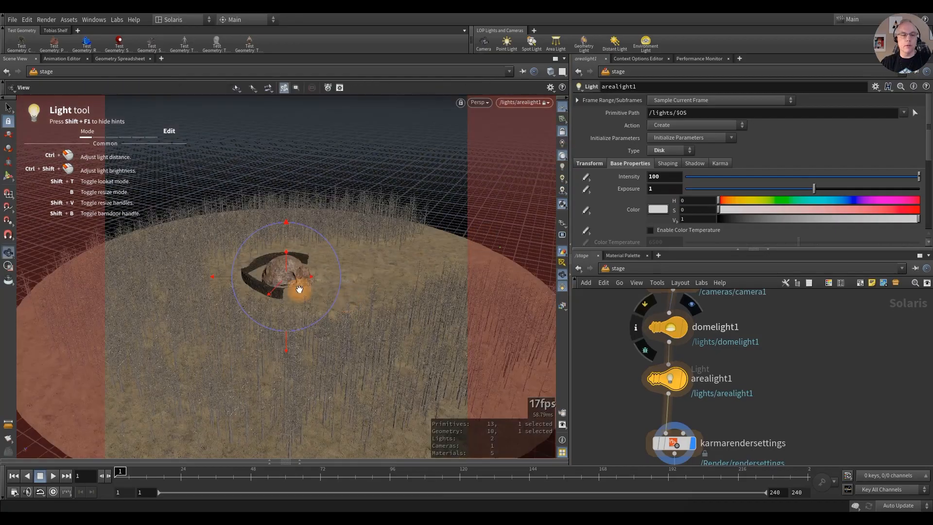
right_click_drag(275, 278, 738, 307, "alt")
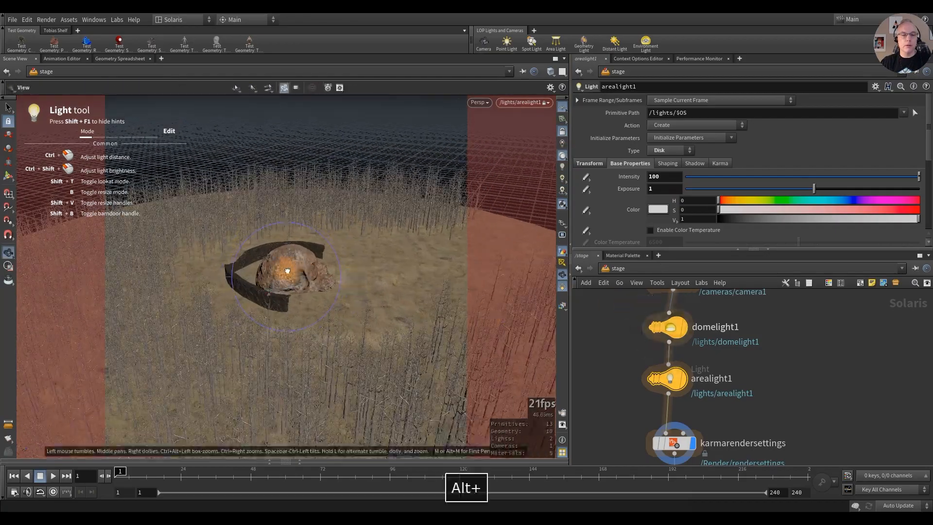
left_click_drag(277, 271, 272, 247, "alt")
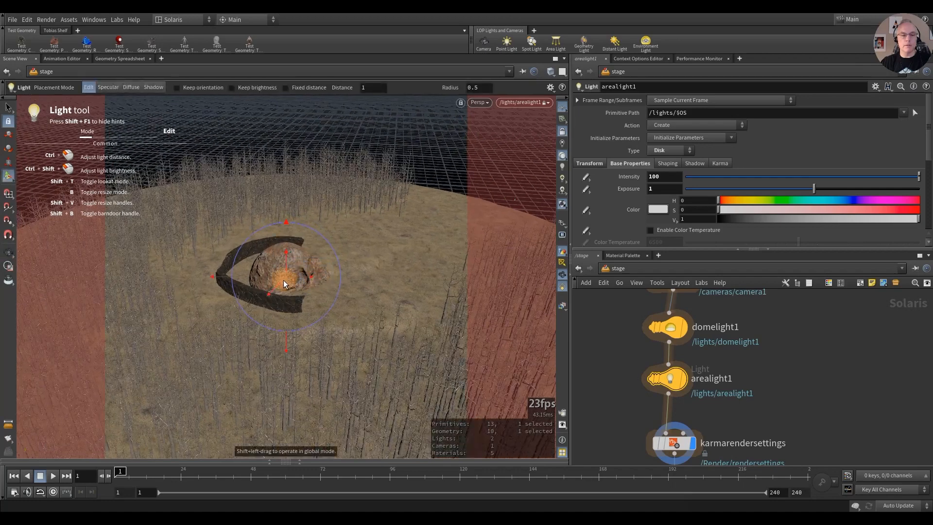
left_click_drag(284, 280, 463, 295, "alt")
right_click_drag(463, 295, 449, 297, "alt")
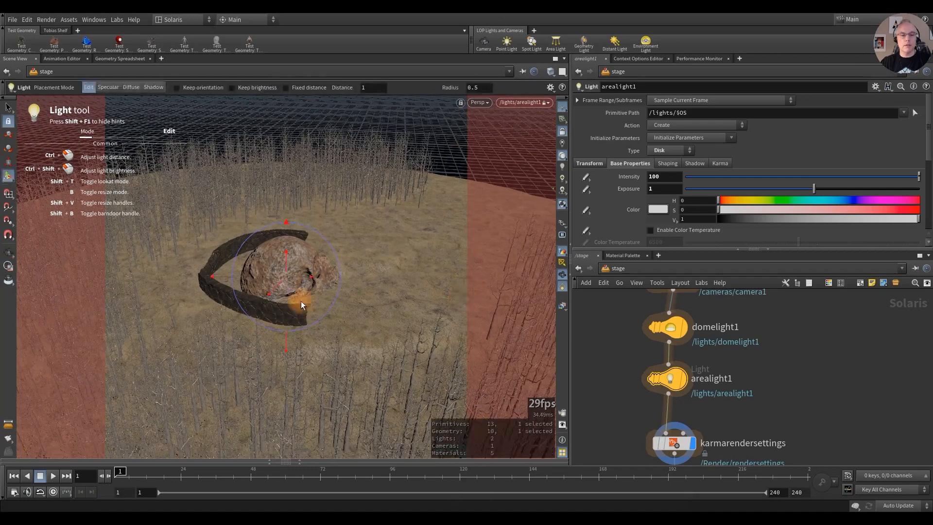
left_click_drag(220, 282, 289, 293)
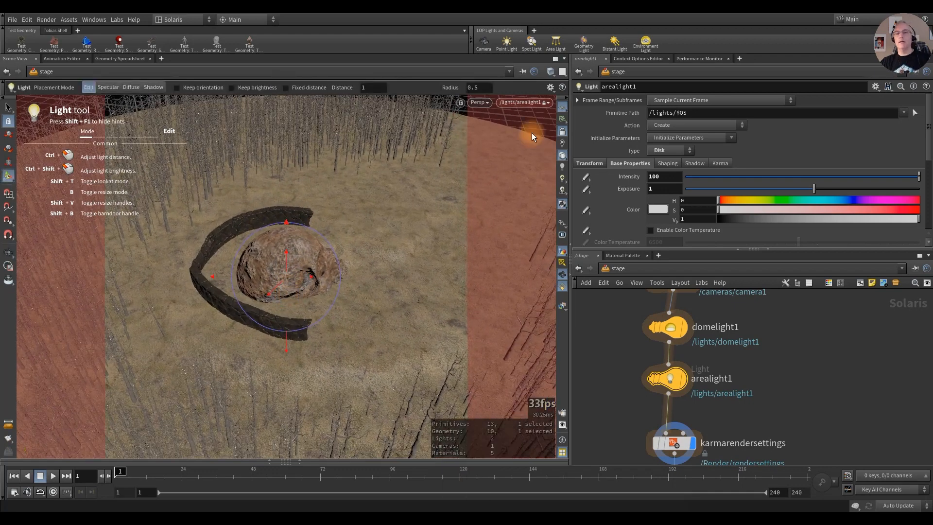
left_click(561, 135)
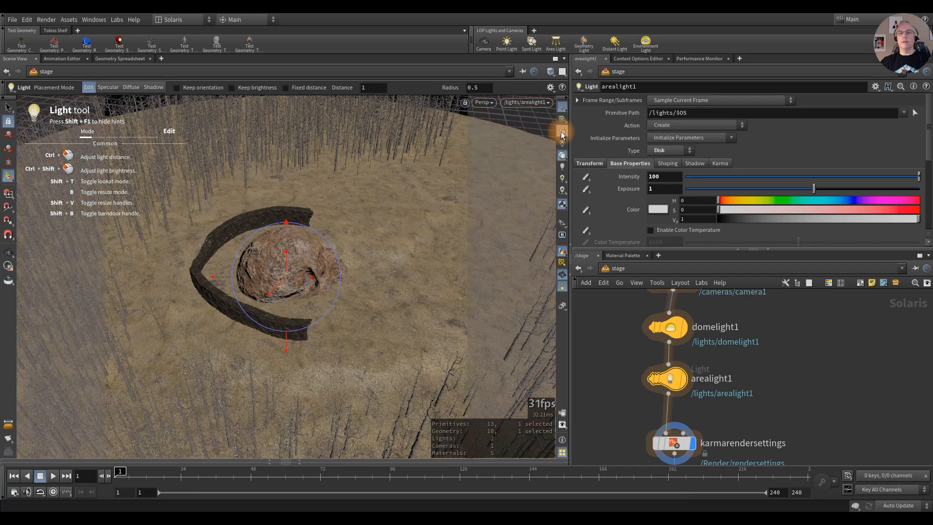
Step: Look through /cameras/camera1 and preview the lighting with the Karma renderer
left_click(536, 104)
left_click(535, 123)
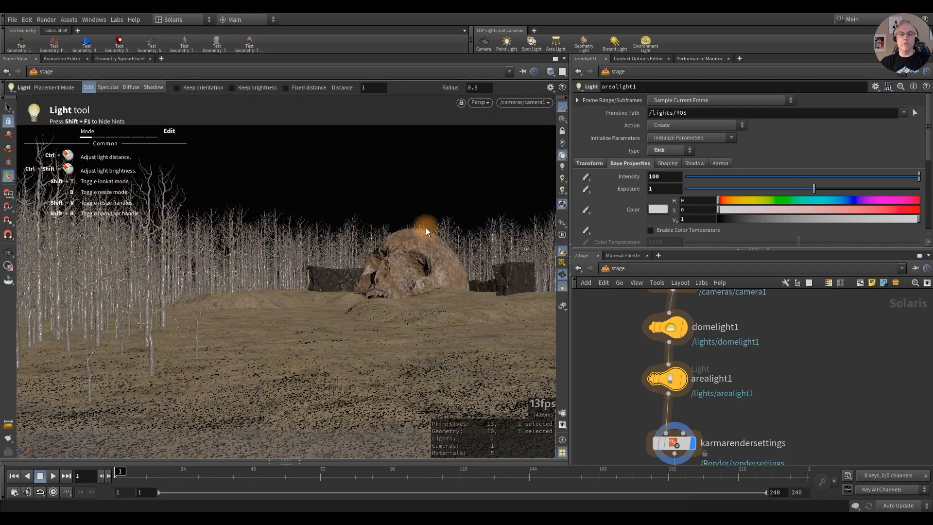
left_click(483, 102)
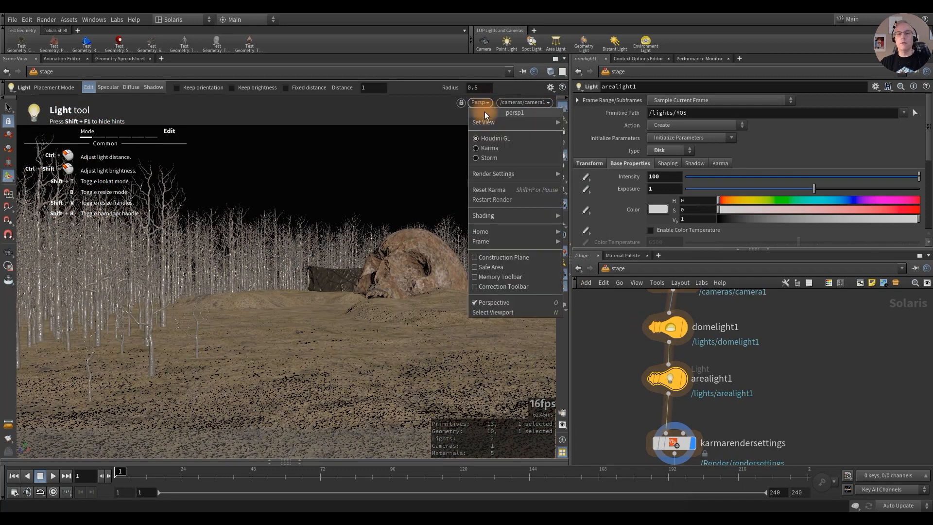
left_click(492, 147)
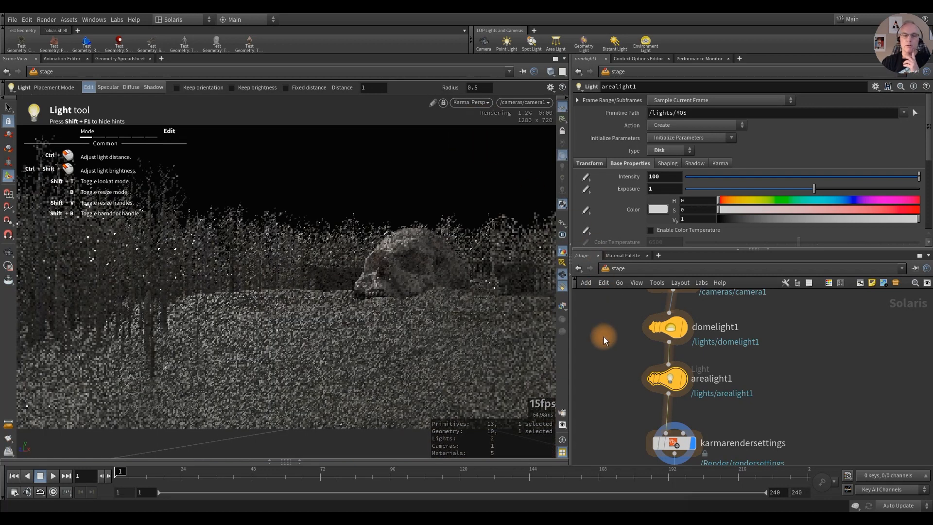
Step: Set arealight1's colour to a pale cyan with hue 180 and saturation 0.464
left_click(657, 209)
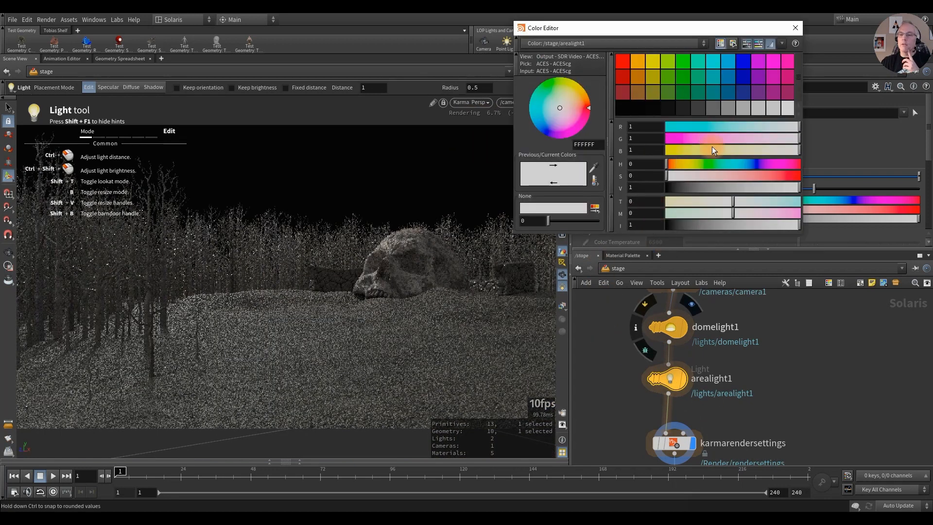
left_click(712, 61)
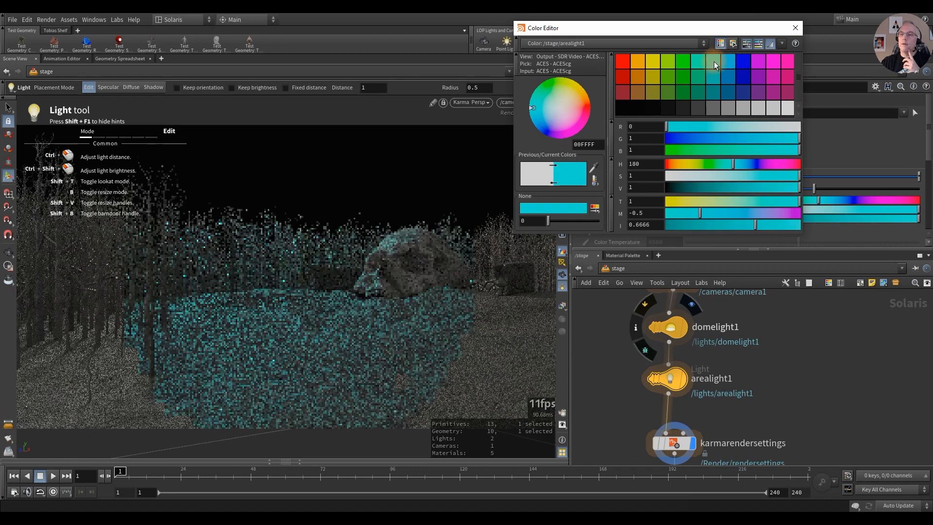
left_click(728, 177)
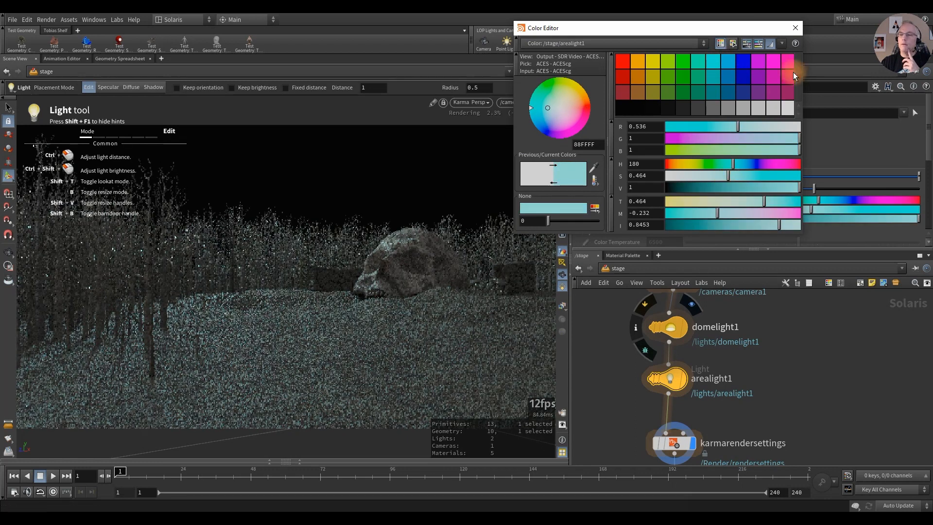
left_click(795, 28)
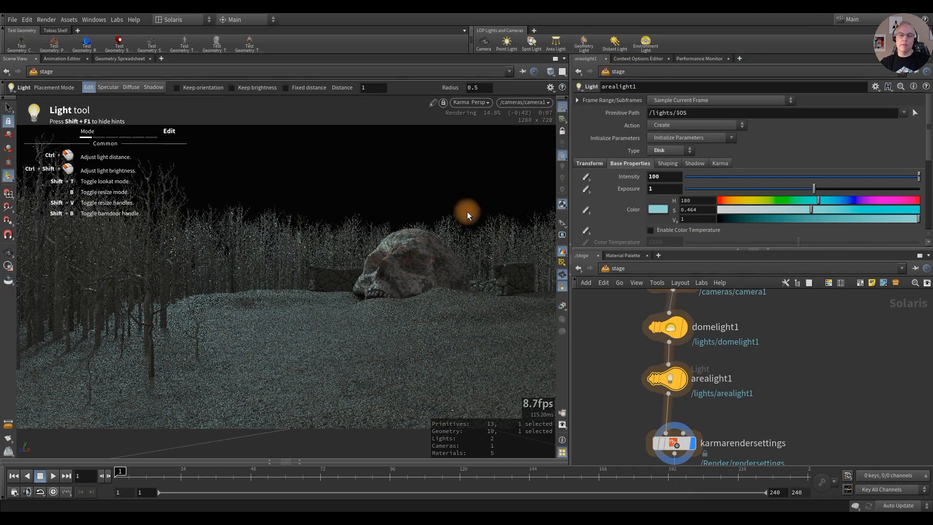
Step: Switch back to Houdini GL, look through arealight1 with the view locked, and orbit the light to a lower angle on the skull
left_click(479, 103)
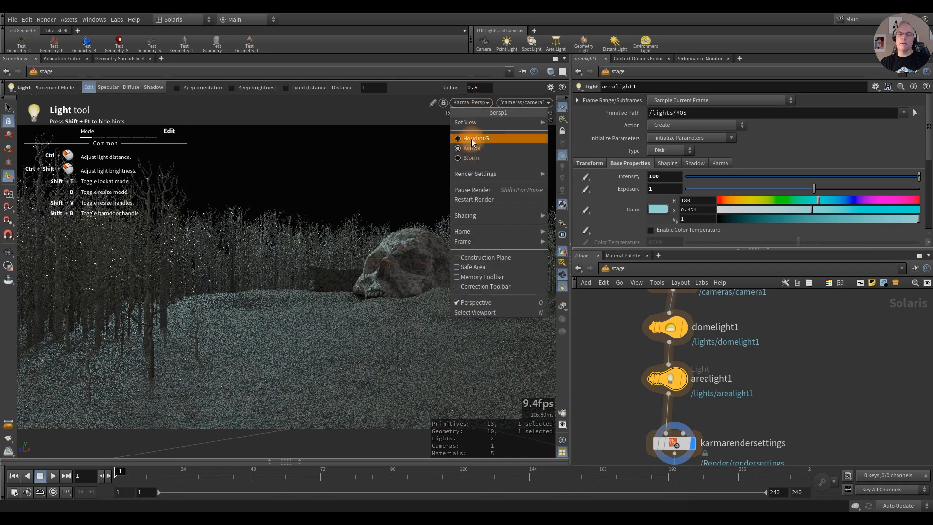
left_click(472, 138)
left_click(532, 104)
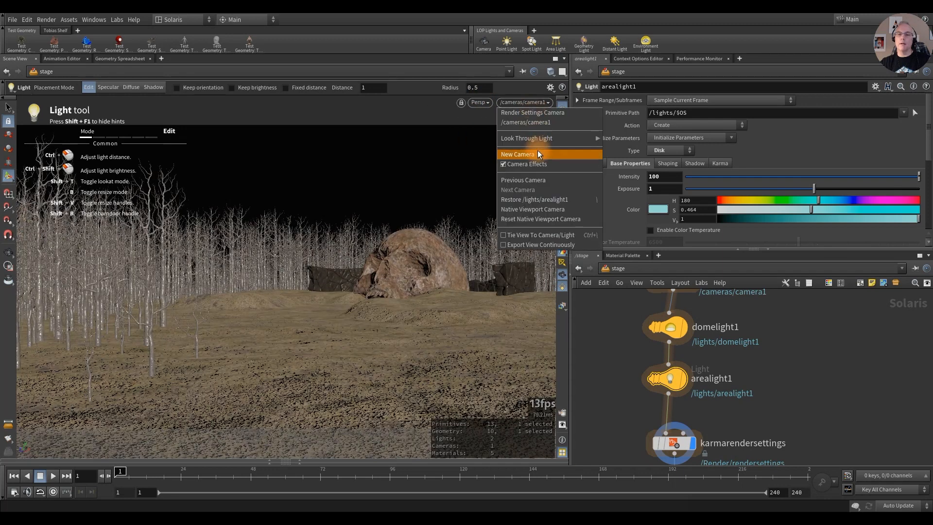
mouse_move(532, 139)
left_click(634, 149)
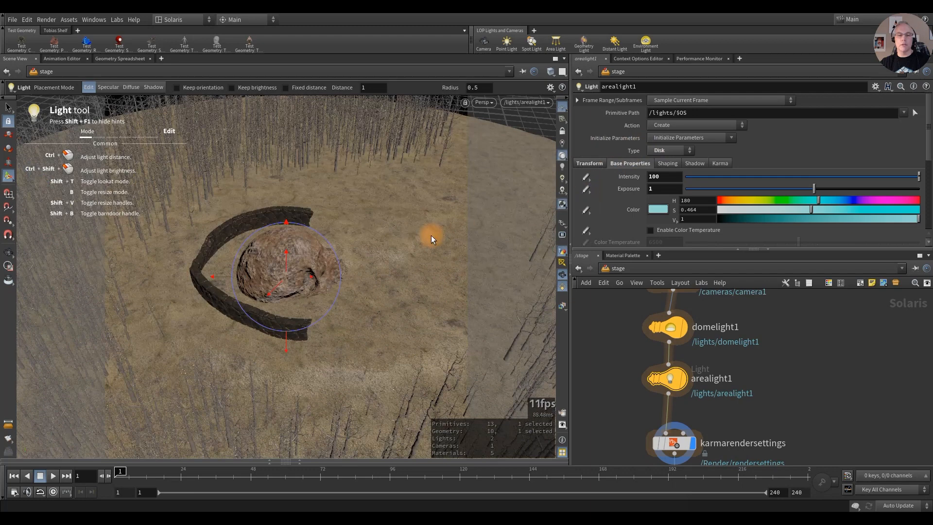
left_click(562, 132)
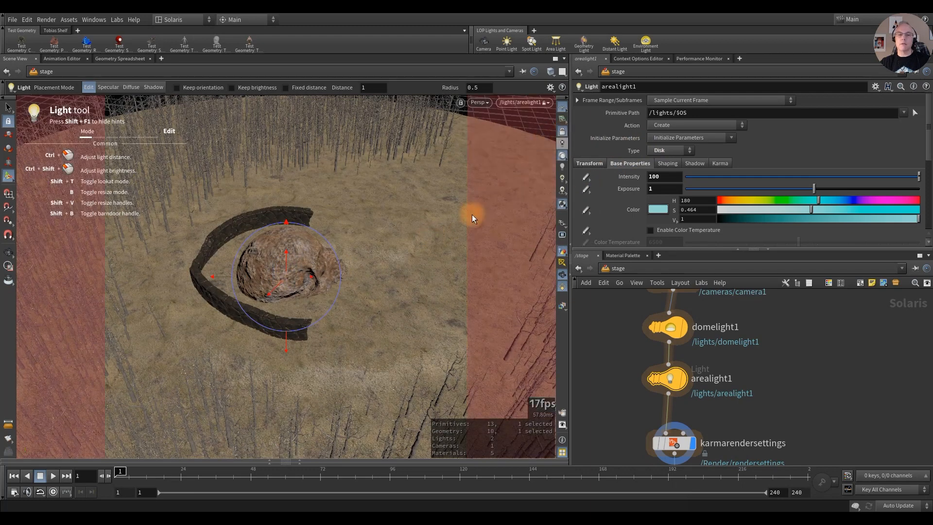
left_click_drag(280, 265, 306, 252, "alt")
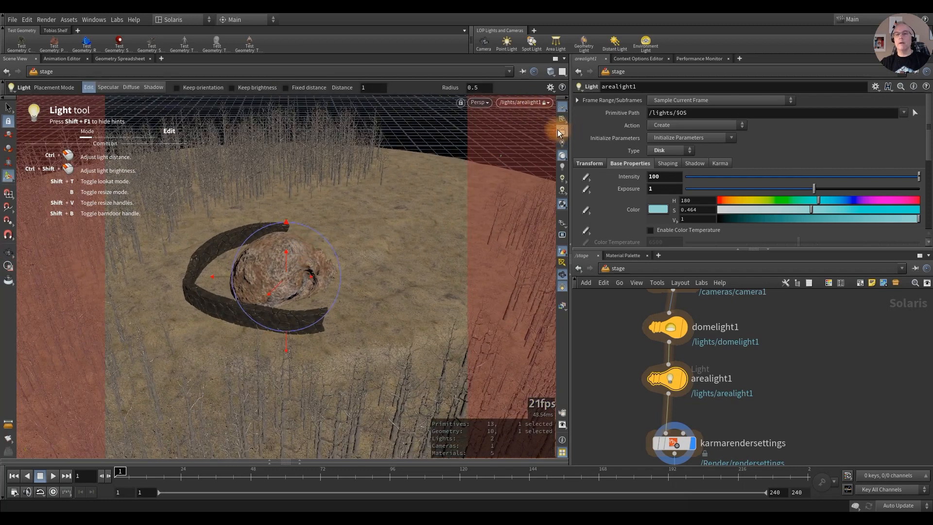
Step: Return to the camera1 view and check the repositioned light's effect on the skull in Karma
left_click(534, 104)
left_click(529, 123)
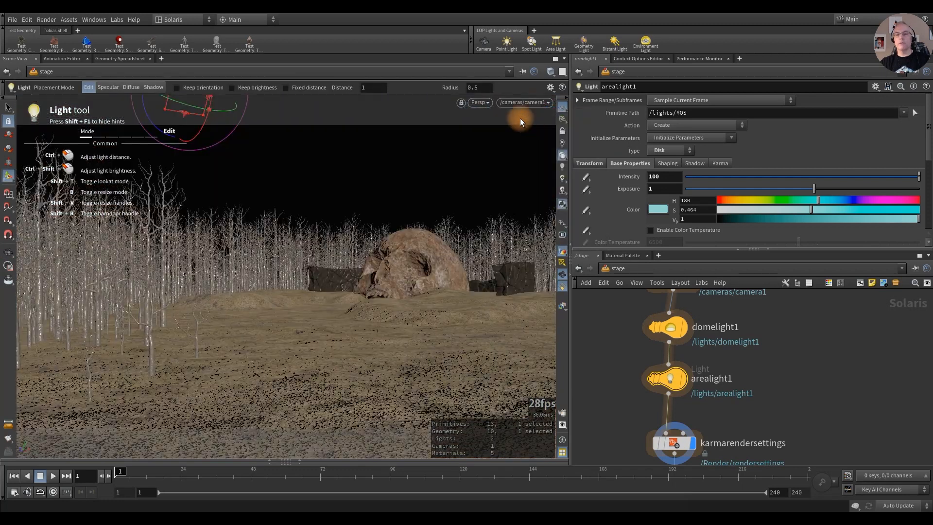
left_click(474, 103)
left_click(479, 147)
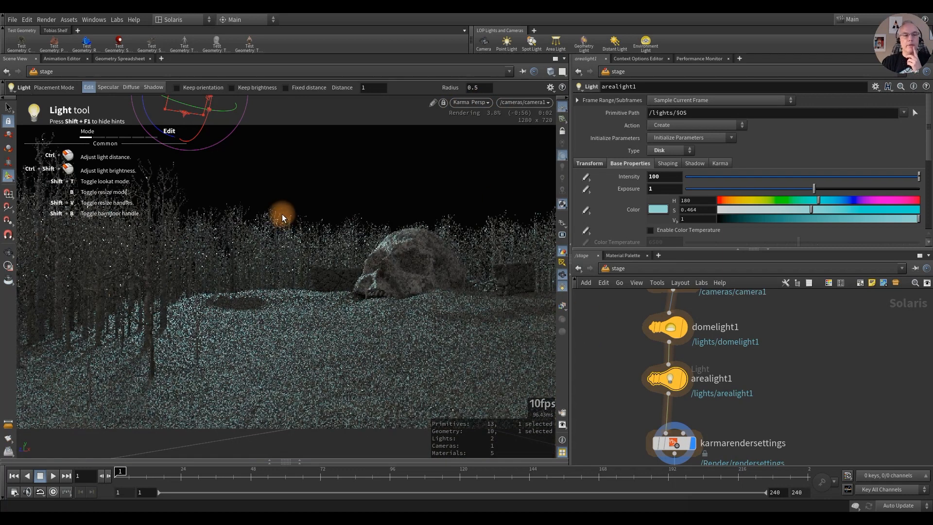
left_click_drag(404, 222, 351, 240)
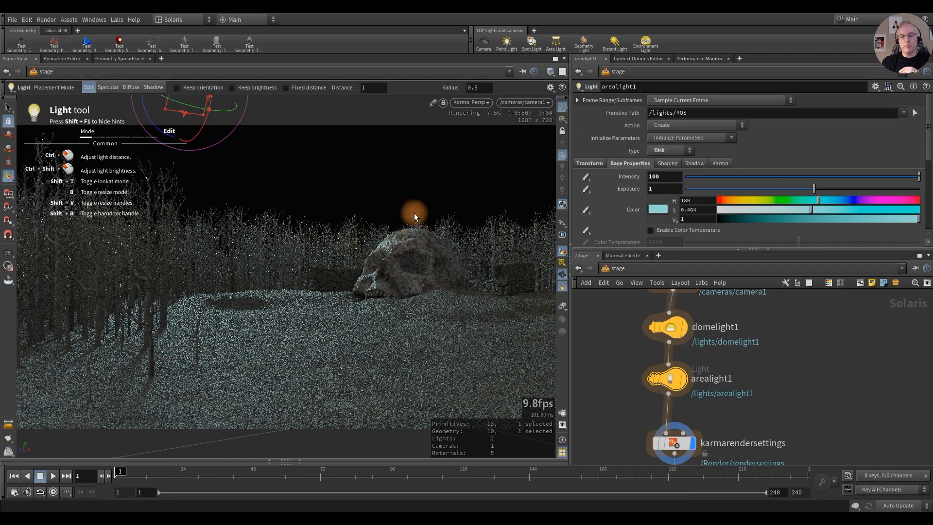
left_click_drag(419, 207, 353, 236)
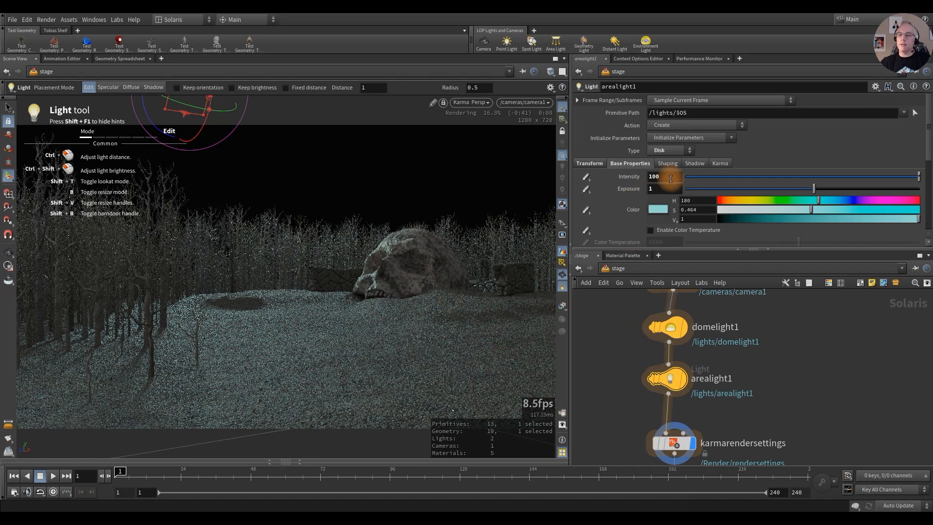
Step: Set arealight1's intensity to 50 and leave the Light tool for the View tool
type("50")
key("Return")
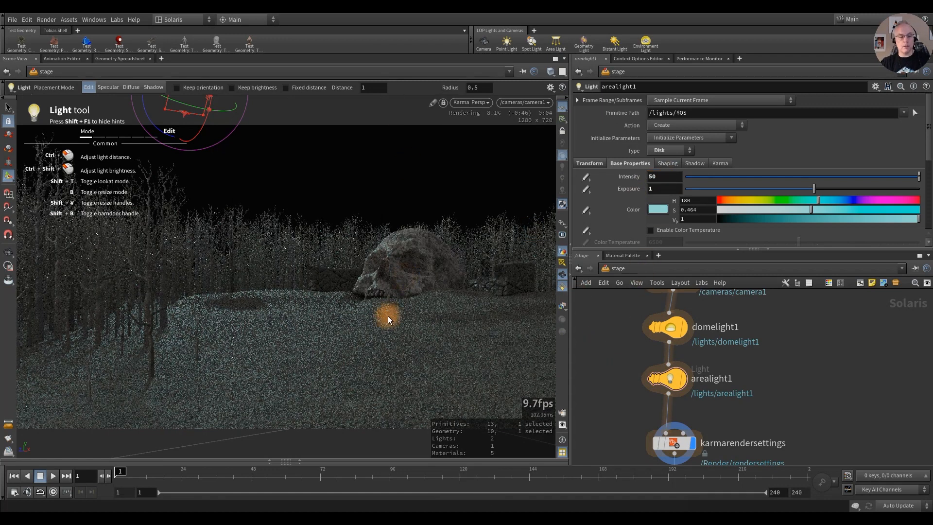
key("Escape")
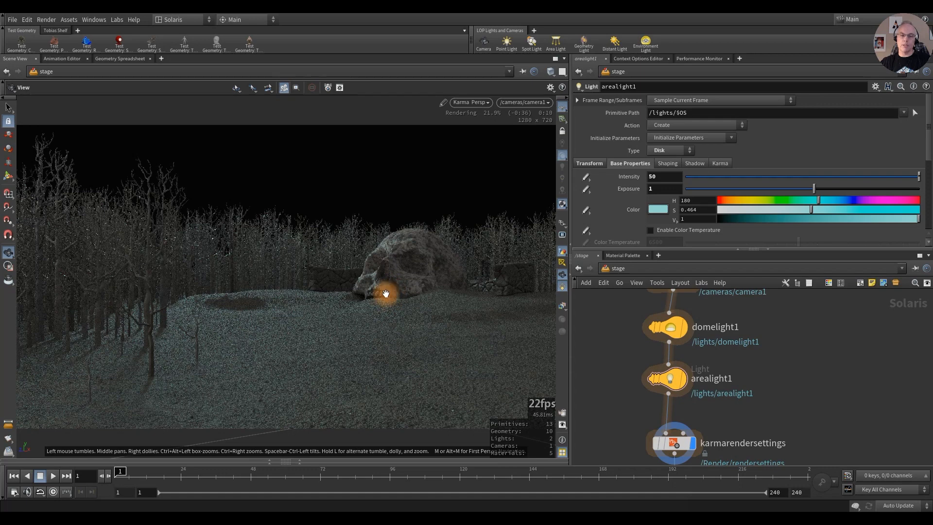
Step: Switch the viewport to Houdini GL and inspect the skull from a closer free view outside camera1
left_click(475, 103)
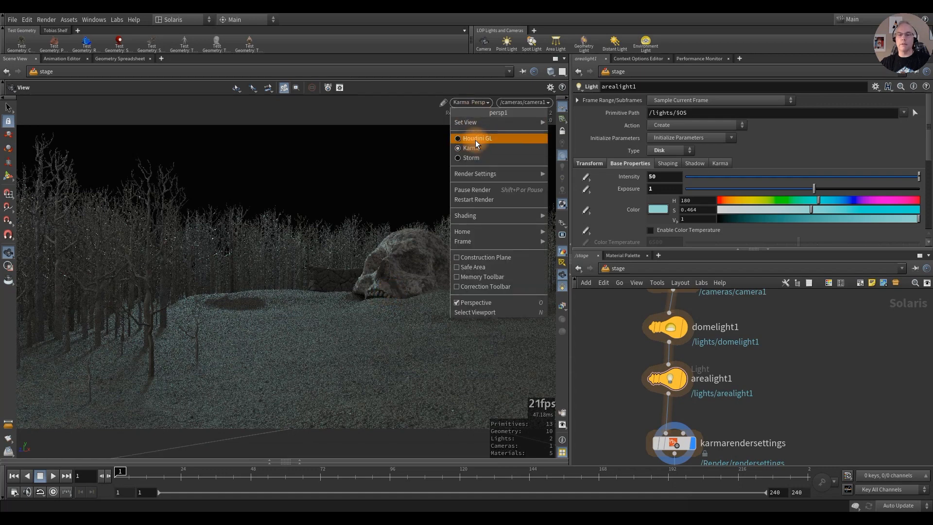
left_click(475, 140)
left_click_drag(396, 291, 410, 294, "alt")
right_click_drag(410, 295, 479, 308, "alt")
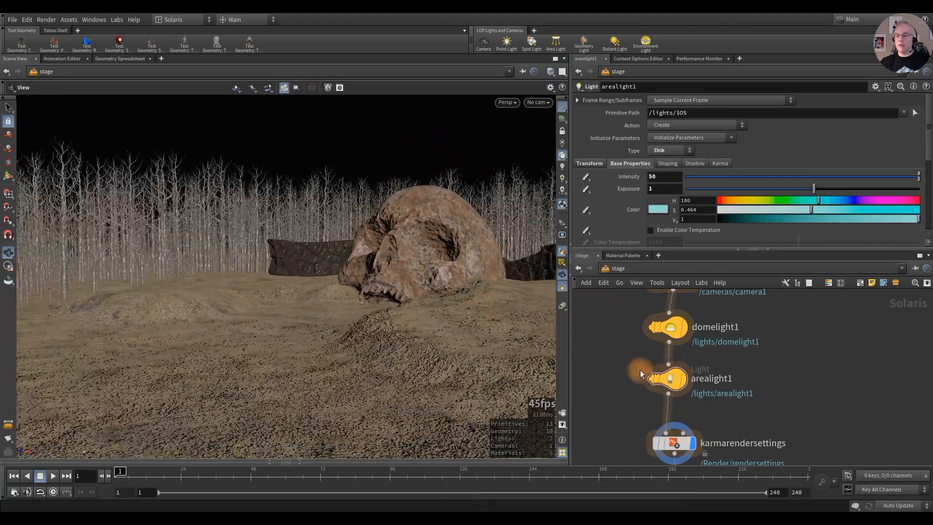
Step: Rename the arealight1 node to moon_light
middle_click_drag(837, 389, 721, 369)
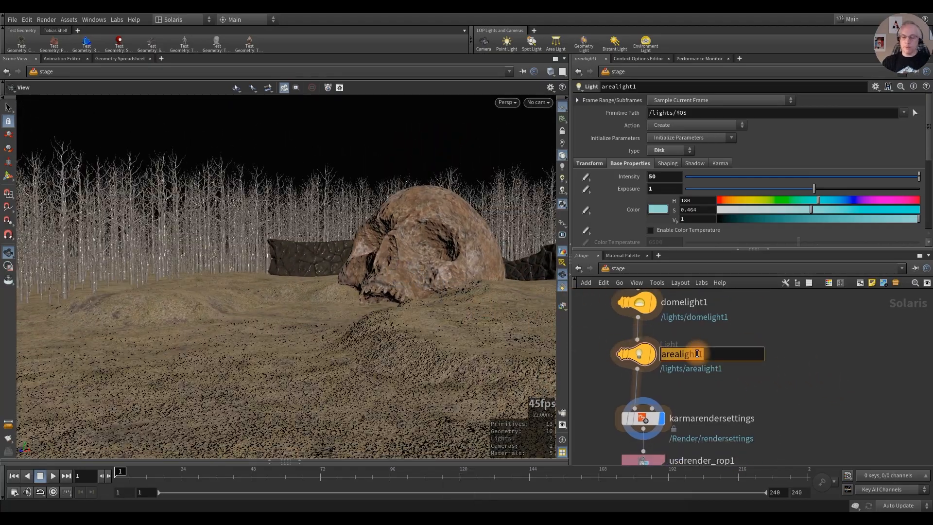
type("t")
key("Return")
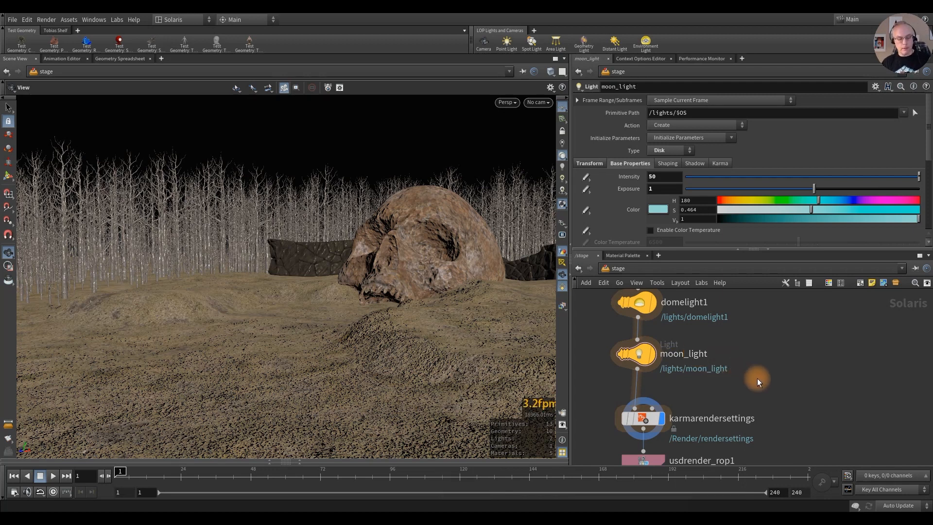
Step: Add a Point Light node on the wire between moon_light and karmarendersettings
key("Tab")
type("point")
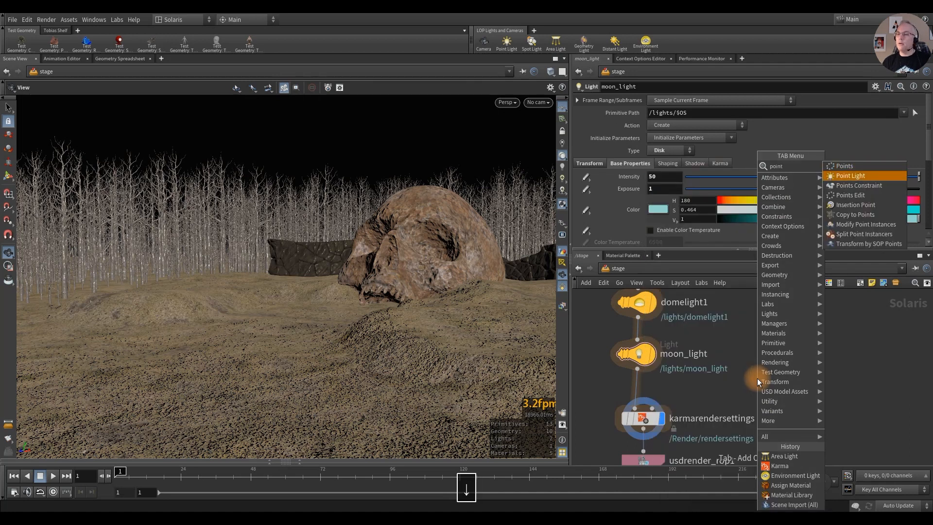
key("Return")
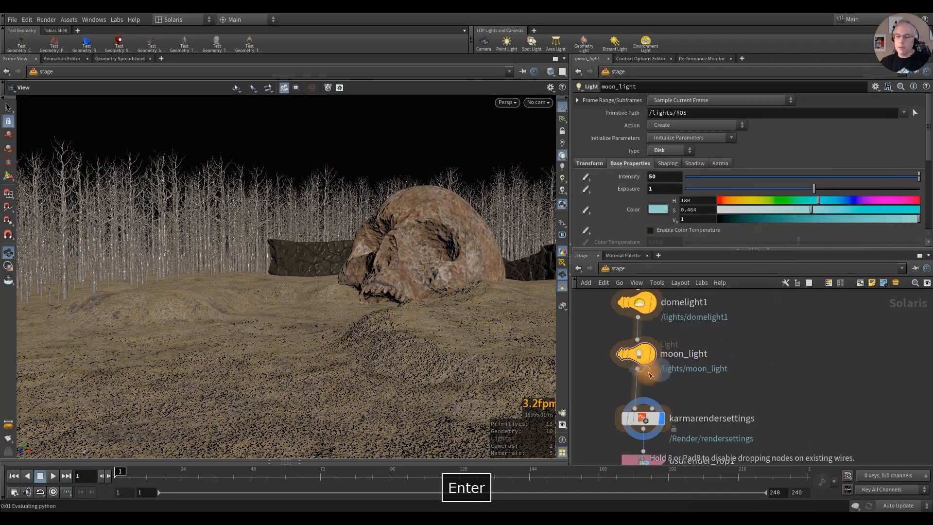
left_click(635, 388)
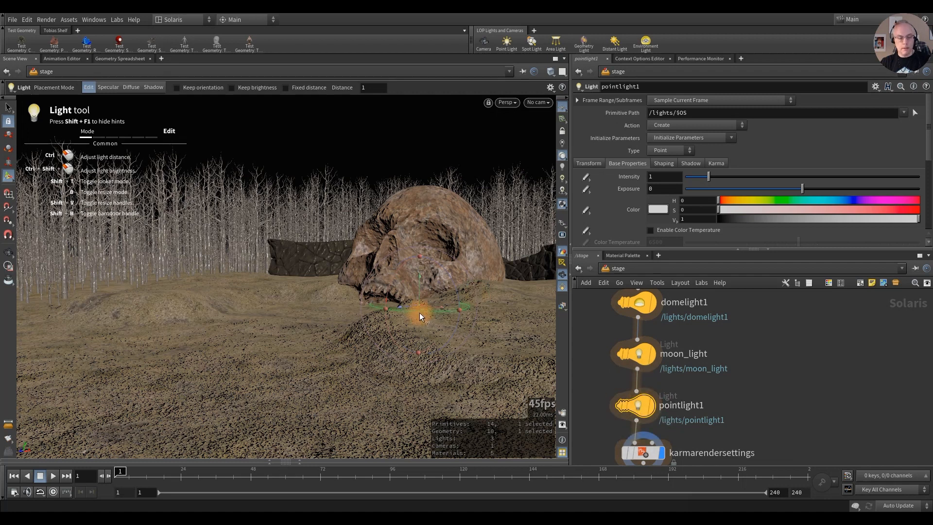
Step: Position pointlight1 at the skull's mouth using the top and perspective views, raising it slightly above the ground
key("space+2")
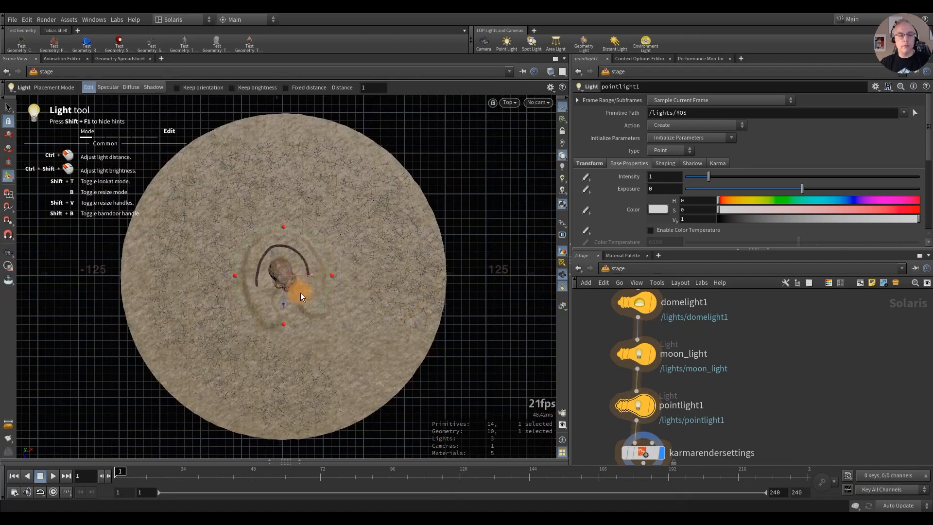
left_click_drag(308, 302, 312, 314)
right_click_drag(285, 288, 794, 314, "alt")
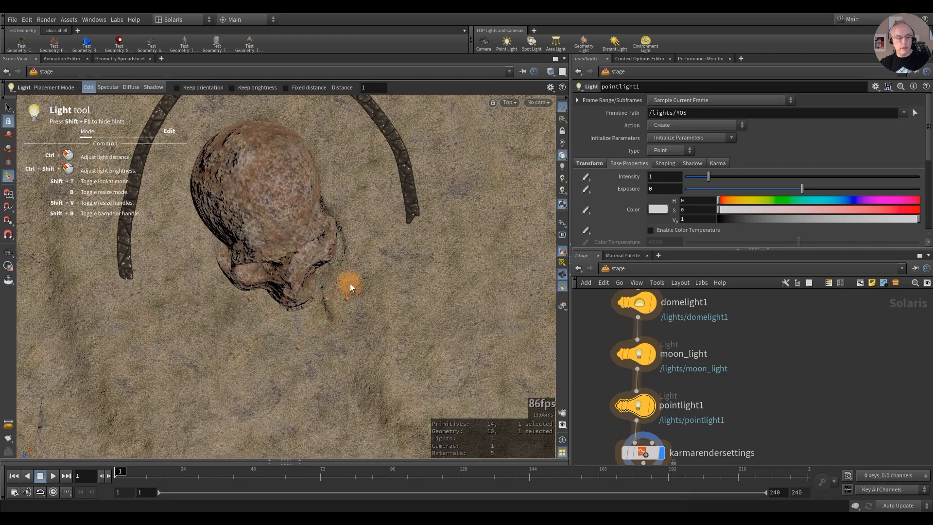
key("space+2")
key("space+3")
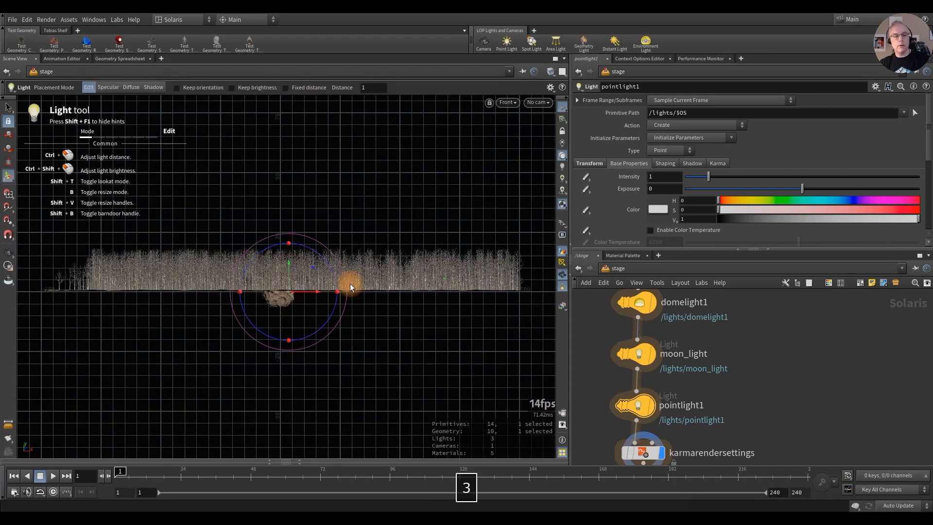
key("space+4")
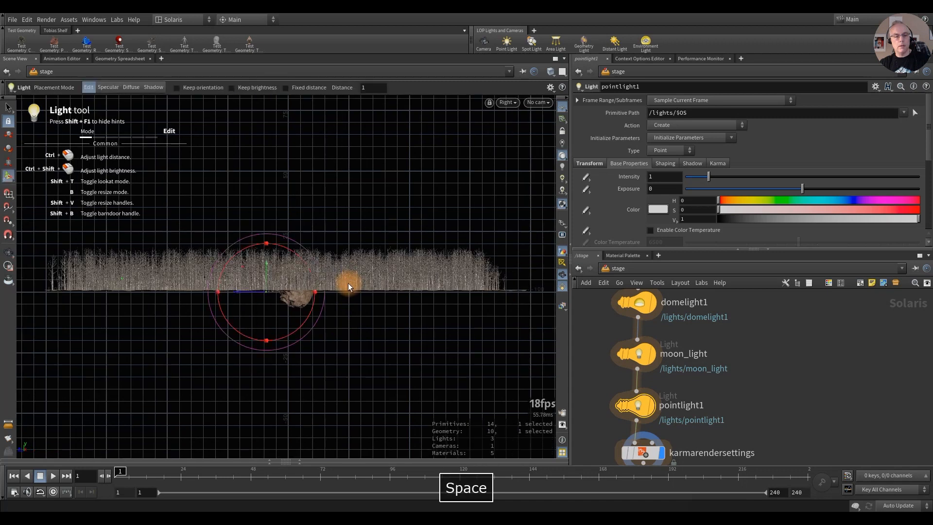
key("space+1")
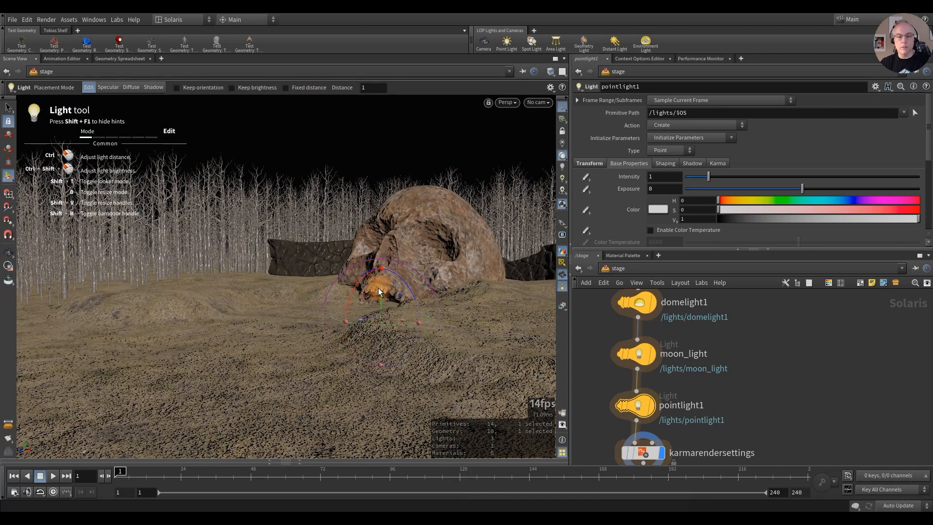
mouse_move(381, 290)
left_mouse_down()
mouse_move(378, 264)
mouse_move(380, 275)
left_mouse_up()
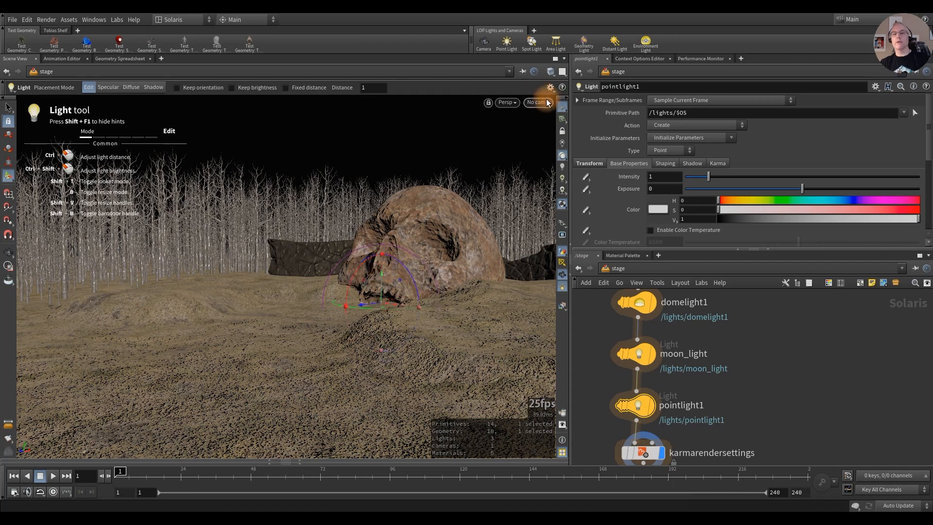
Step: Look through camera1 with the Karma renderer and nudge pointlight1 slightly higher in the skull's mouth
left_click(546, 102)
left_click(543, 121)
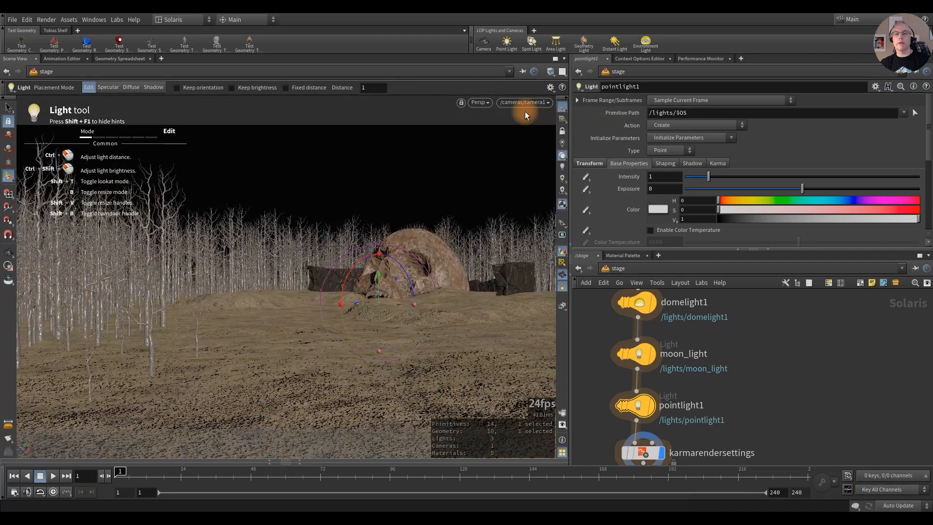
left_click(475, 103)
left_click(487, 148)
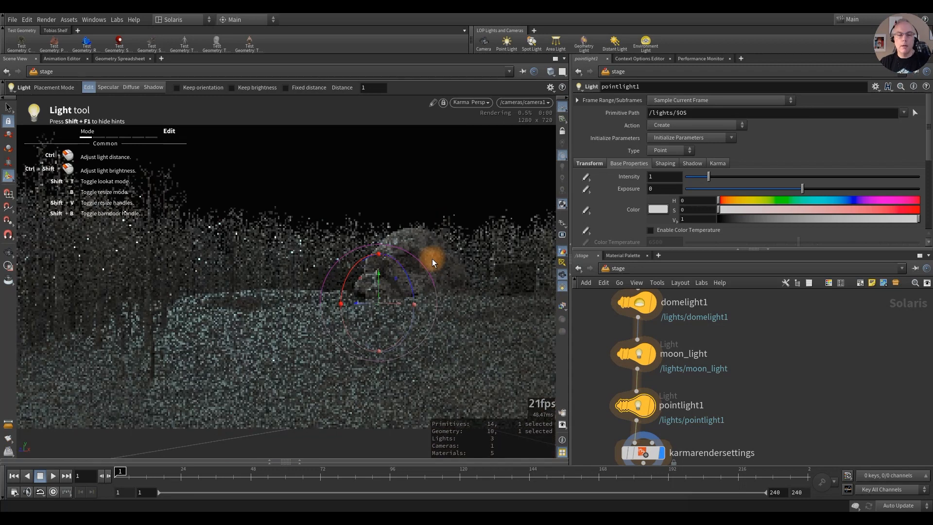
left_click_drag(432, 259, 378, 268)
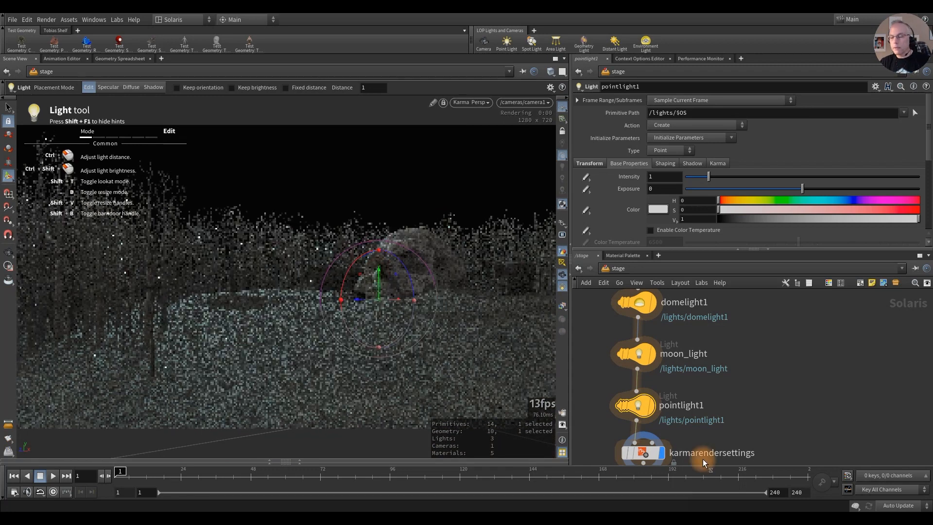
Step: Set pointlight1's color to the orange swatch FF7F00
left_click(658, 209)
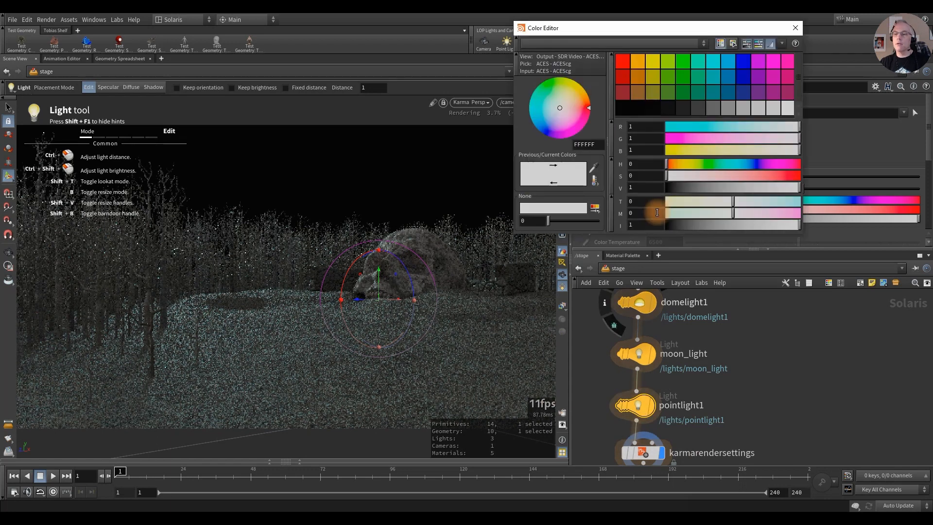
left_click(639, 64)
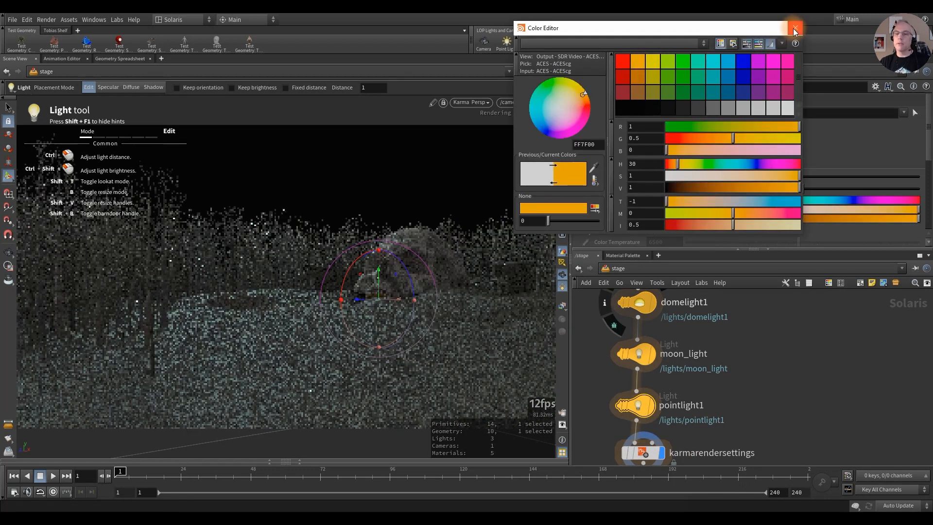
left_click(795, 28)
Step: Set pointlight1's exposure to 1 and try an intensity of 100
left_click(659, 189)
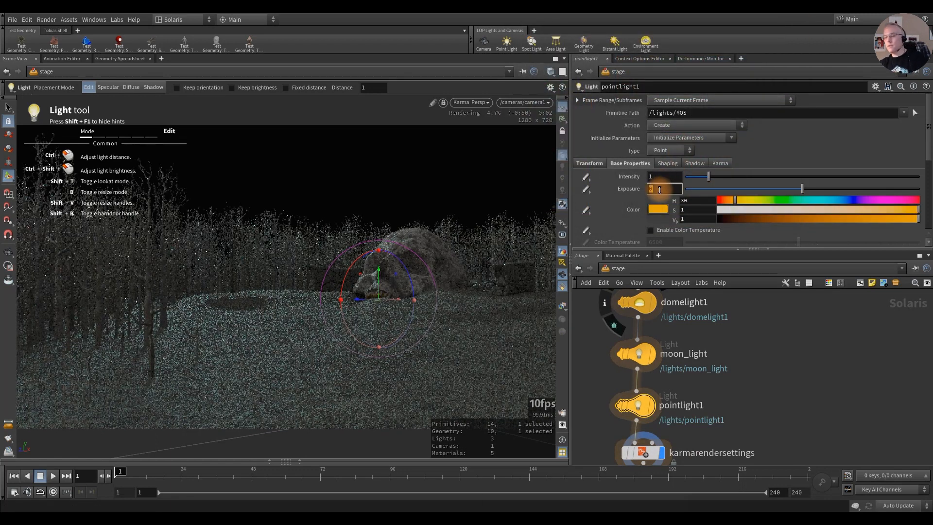
type("1")
key("Return")
left_click(660, 177)
type("0")
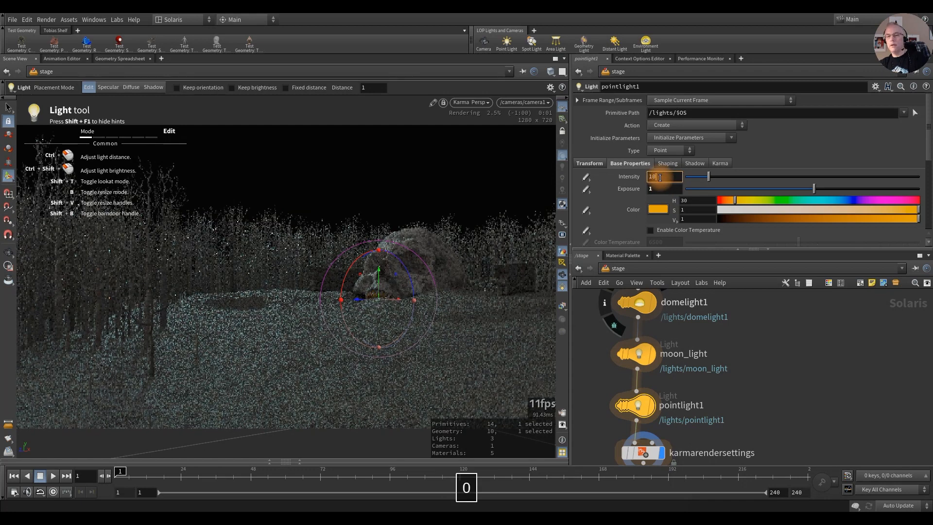
type("0")
key("Return")
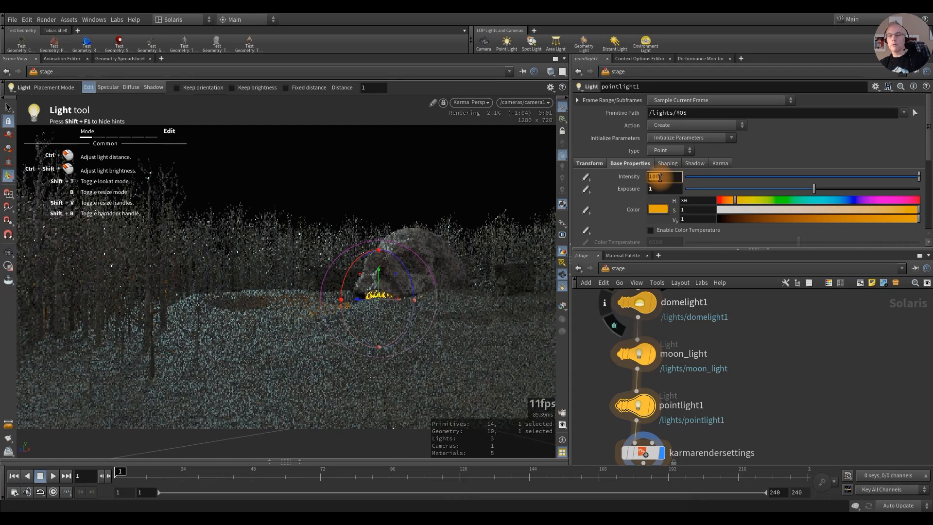
Step: Lower pointlight1's intensity to 50 and finally to 25, and leave the Light tool to view the render
type("50")
key("Return")
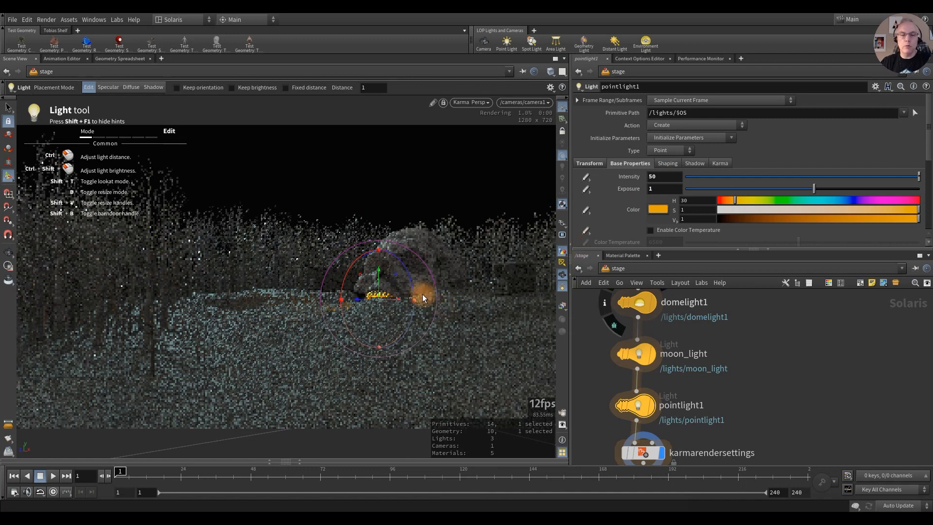
left_click(669, 177)
type("25")
key("Return")
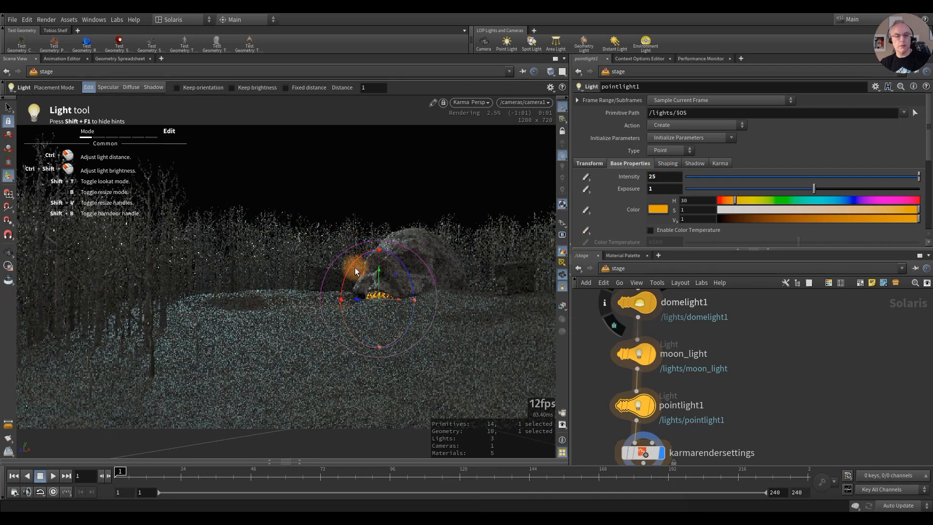
key("Escape")
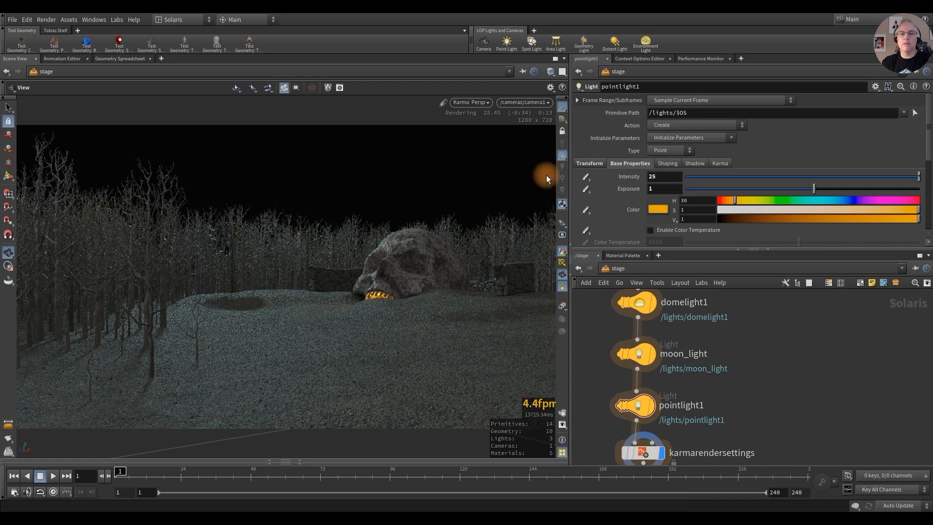
Step: Switch the viewport back to Houdini GL and save the scene file
left_click(488, 103)
left_click(482, 141)
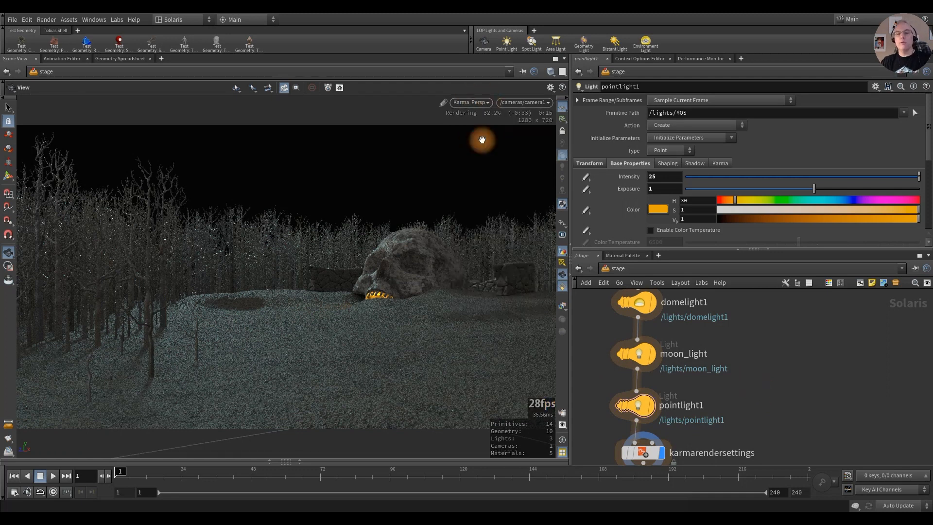
key("ctrl+s")
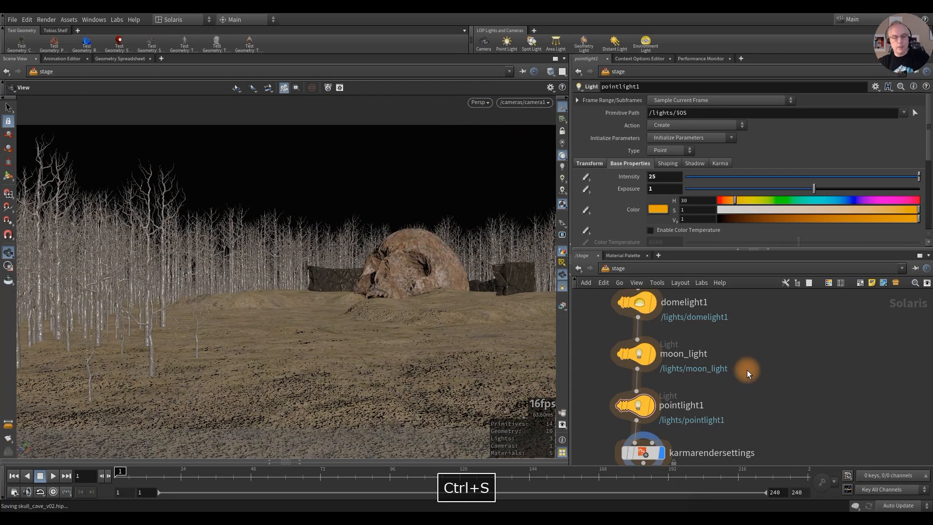
Step: Move karmarendersettings and usdrender_rop1 down together to open a gap below pointlight1
middle_click_drag(766, 402, 807, 380)
left_click(601, 378)
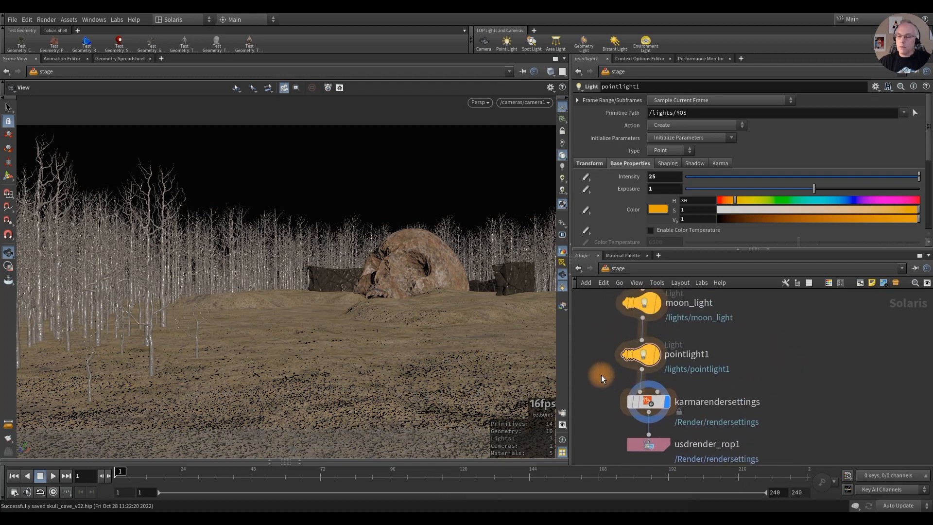
middle_click_drag(592, 378, 616, 342)
left_click_drag(616, 342, 671, 408)
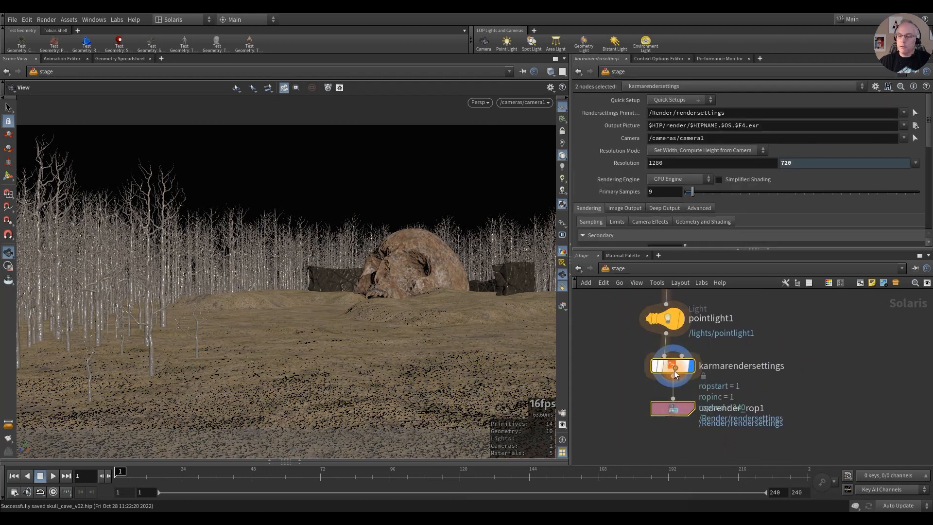
left_click_drag(675, 370, 679, 424)
Step: Insert a Karma Fog Box node on the wire between pointlight1 and karmarendersettings
left_click(723, 380)
key("Tab")
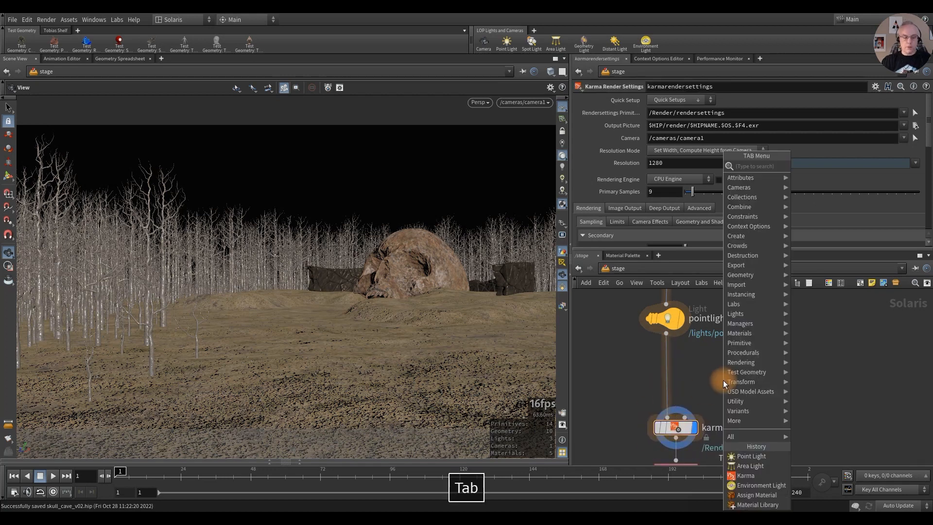
type("fg")
key("Return")
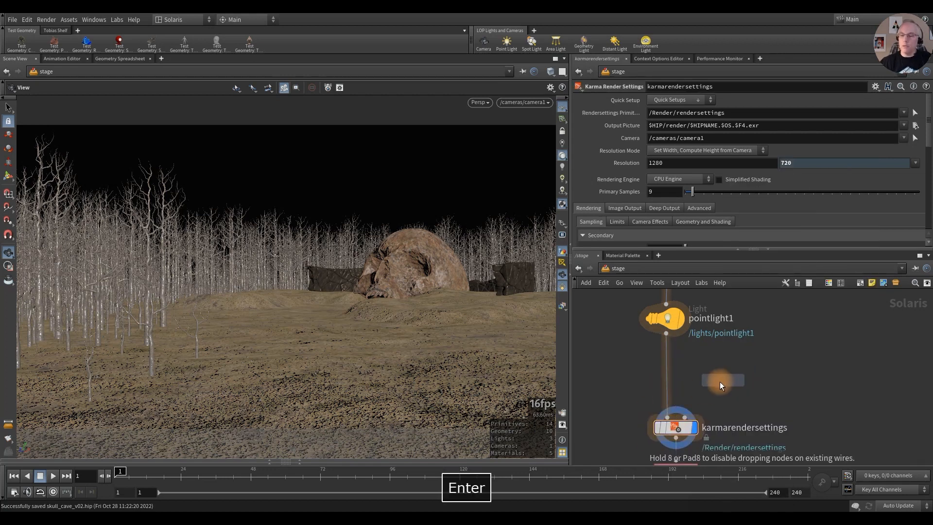
left_click(665, 361)
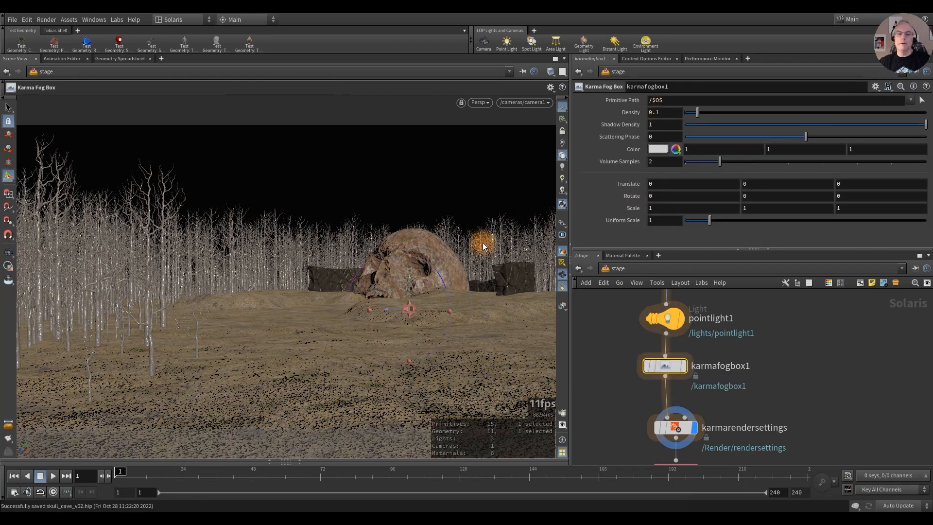
Step: Switch to the top view of the whole scene and set the fog box's uniform scale to 10
key("space+2")
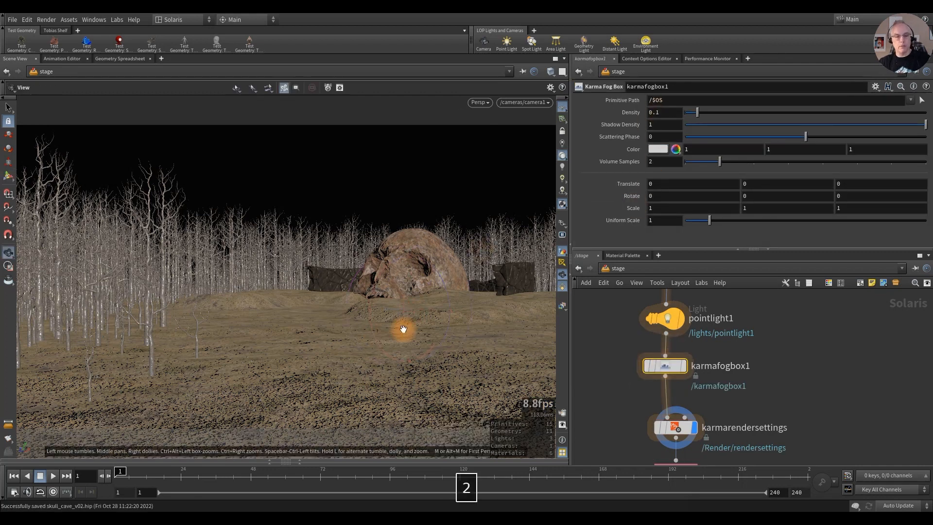
key("space+a")
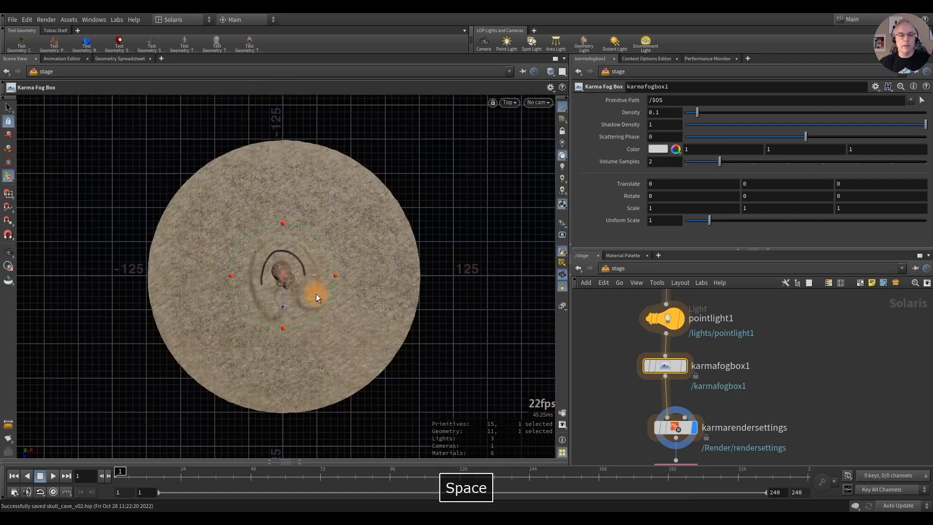
left_click_drag(709, 220, 884, 232)
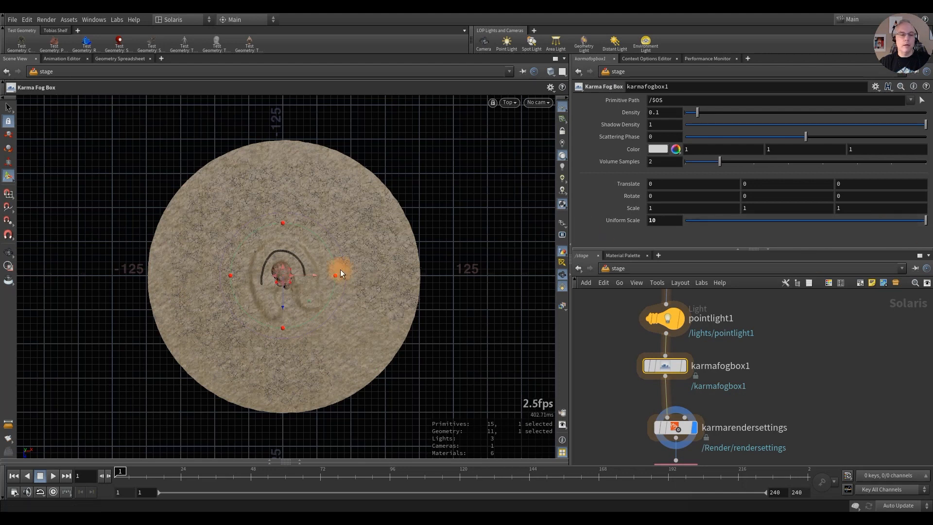
Step: Stretch the fog box around the skull and surrounding forest to a scale of about 12.5 in X and 9.2 in Z
left_click_drag(291, 275, 354, 279)
left_click_drag(272, 274, 185, 275)
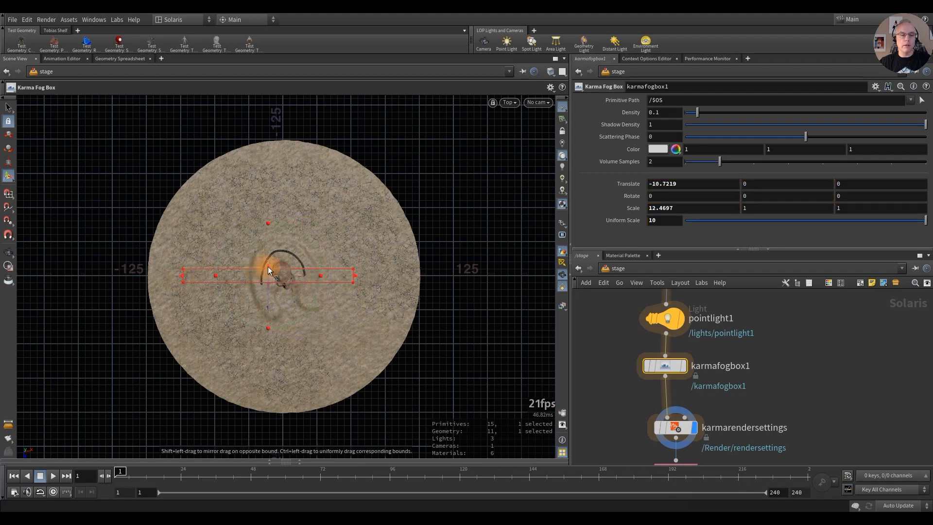
left_click_drag(269, 270, 269, 218)
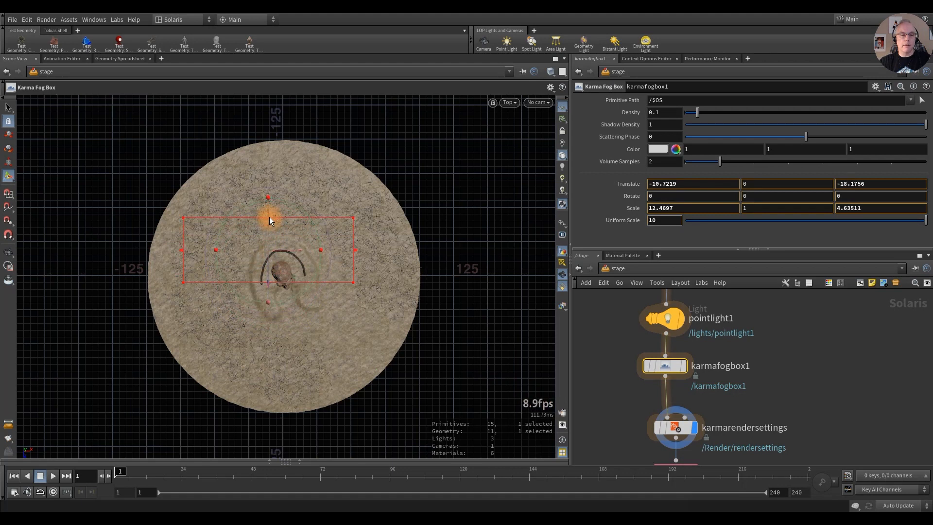
left_click_drag(268, 283, 273, 343)
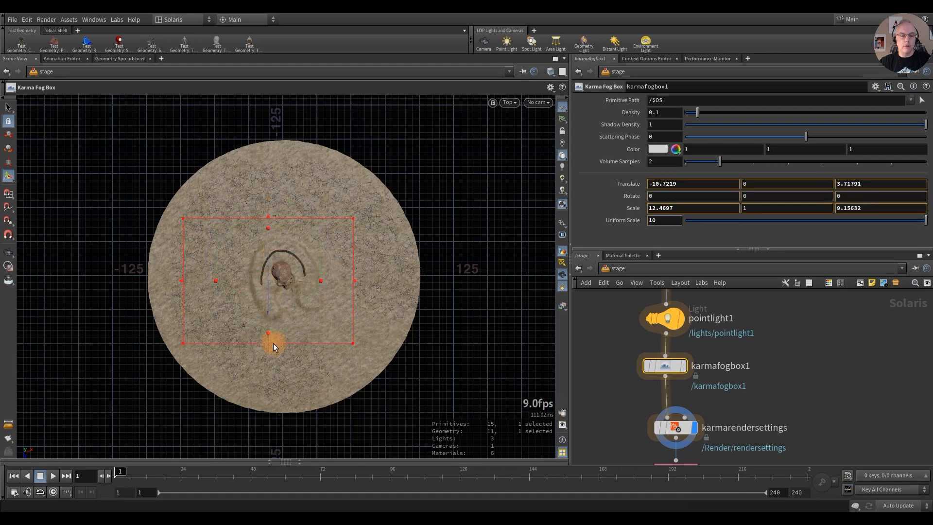
Step: Return to the perspective view and enlarge the fog box to a scale of about 15.5 in X and 11.7 in Y
key("space+1")
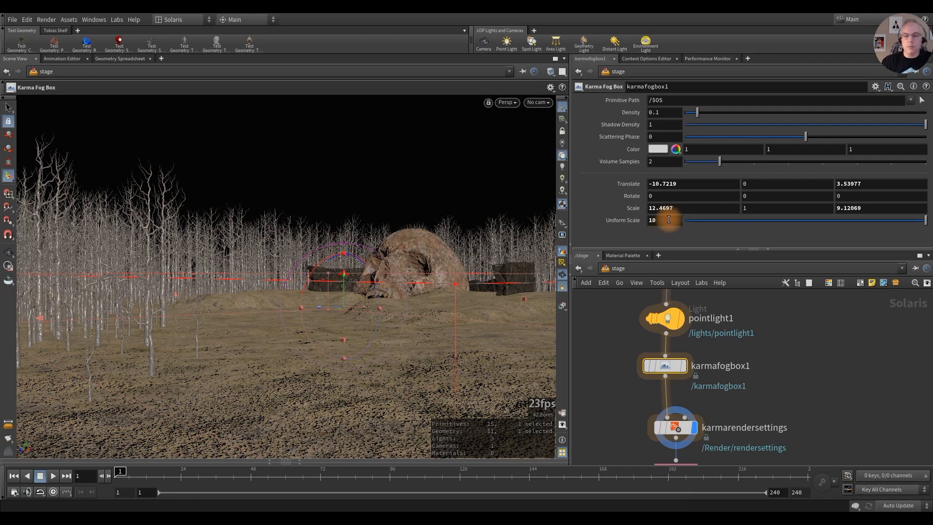
middle_click_drag(698, 209, 724, 188)
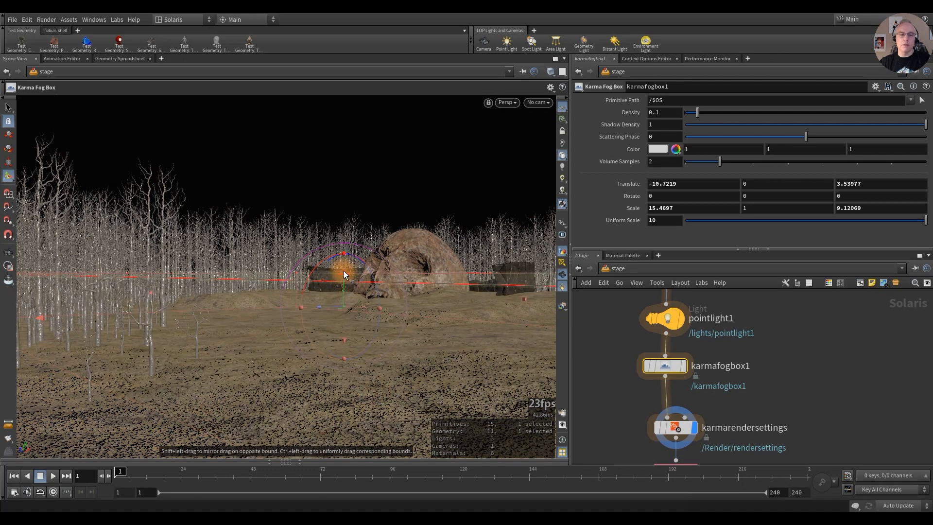
left_click_drag(344, 275, 343, 235)
key("ctrl+z")
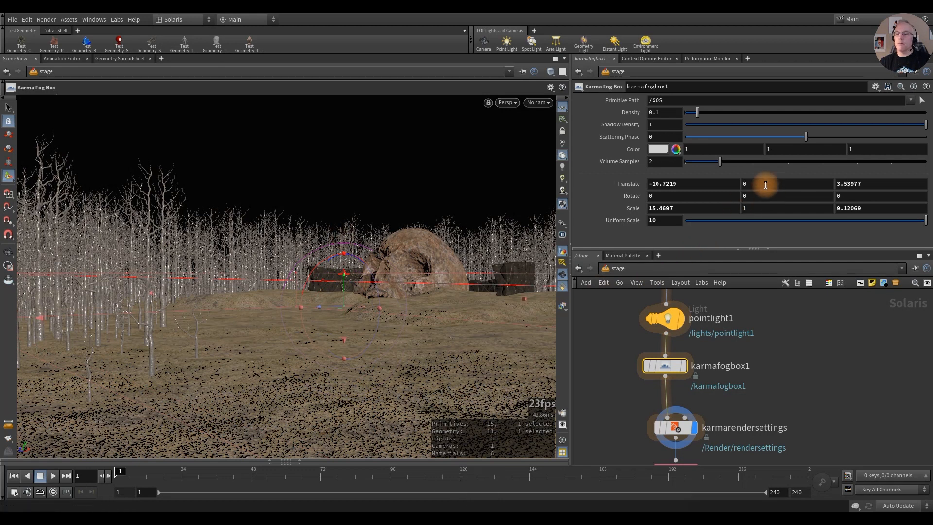
middle_click_drag(760, 210, 821, 210)
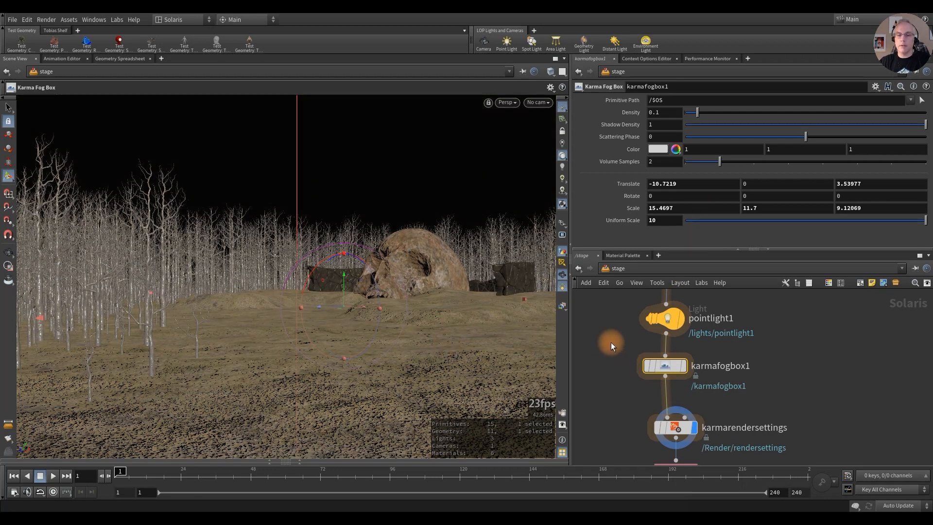
left_click(611, 342)
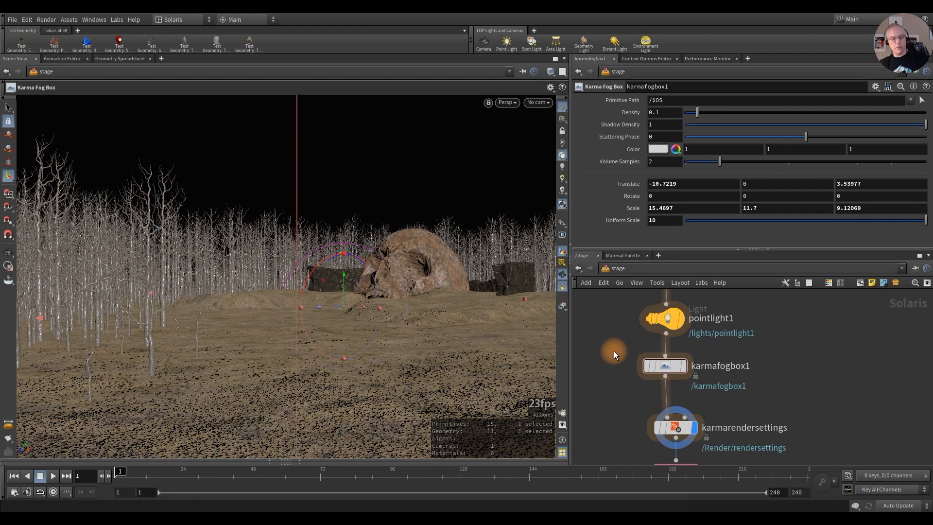
Step: Save the scene and preview the fog in the viewport with Karma, with karmarendersettings selected
key("ctrl+s")
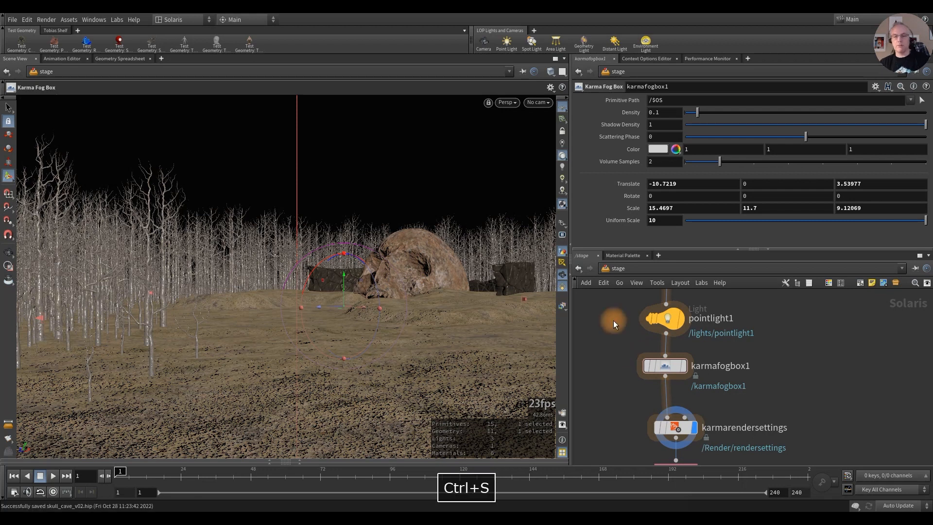
left_click(512, 107)
left_click(523, 156)
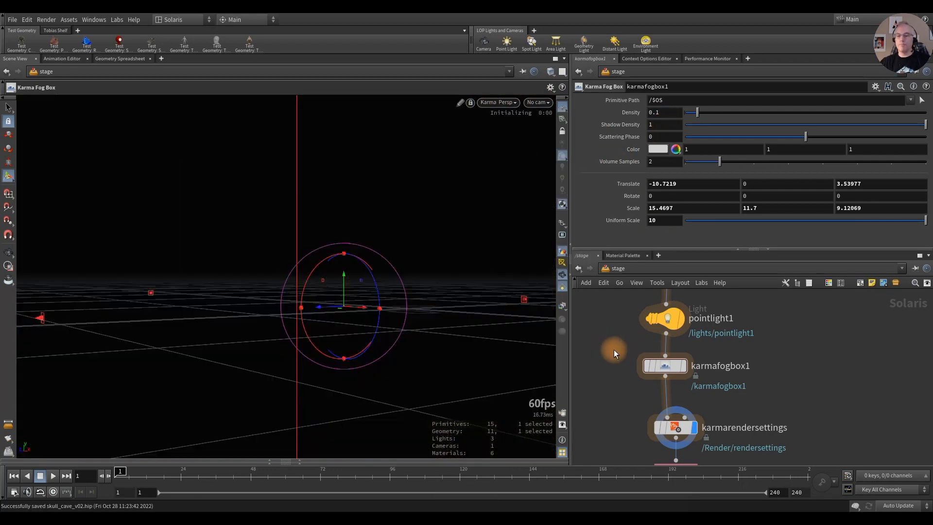
left_click(679, 428)
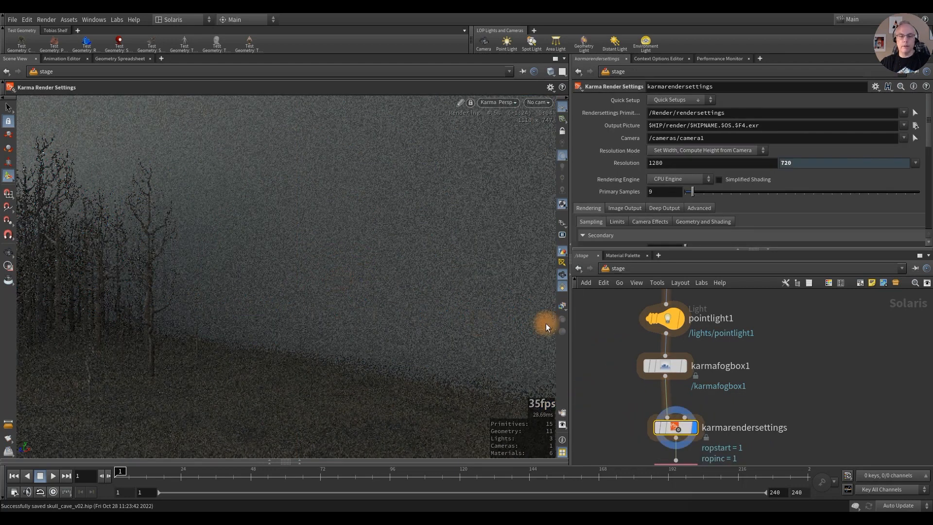
Step: Set karmafogbox1's density to 0.02 and preview the render with karmarendersettings selected
left_click(668, 368)
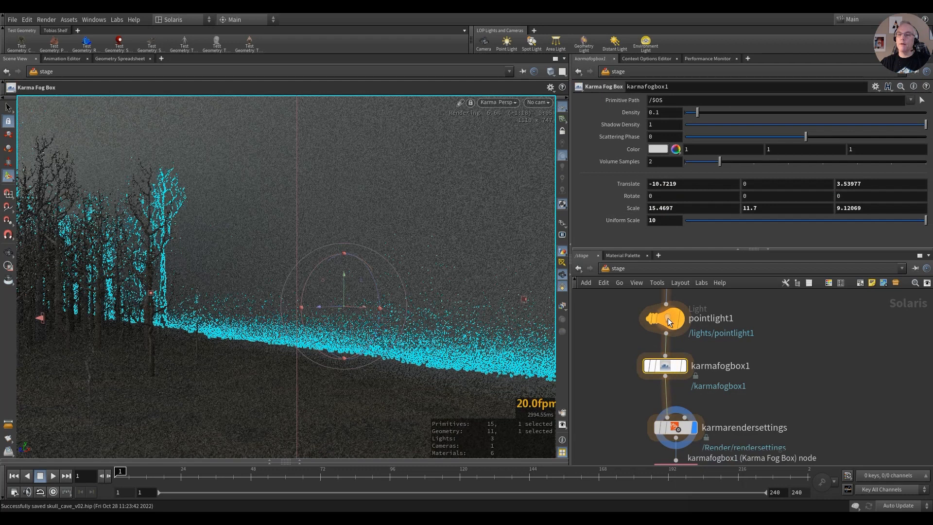
left_click(670, 116)
key("BackSpace")
key("BackSpace")
key("BackSpace")
type(".02")
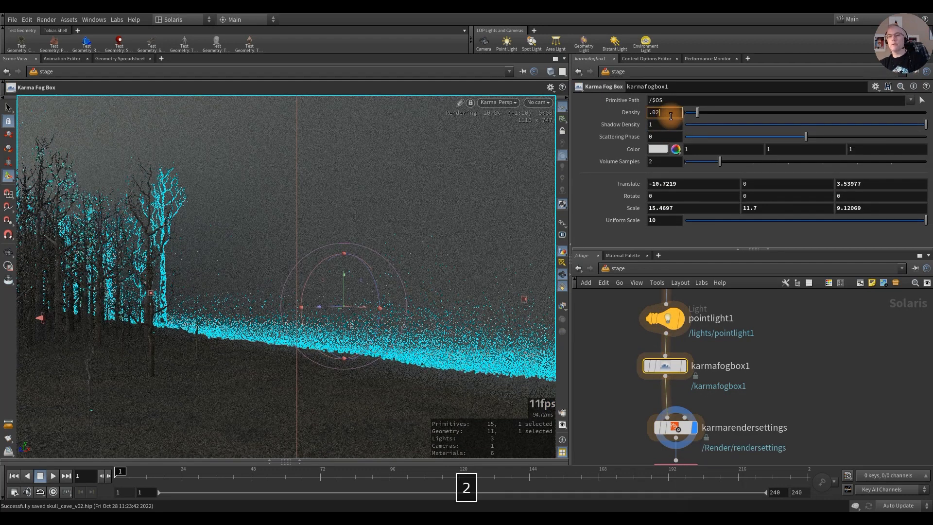
key("Return")
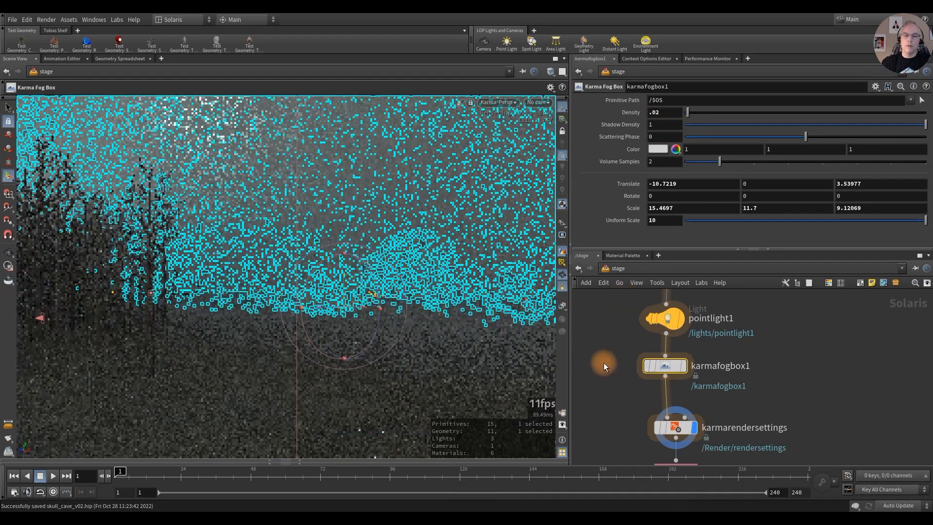
left_click(676, 427)
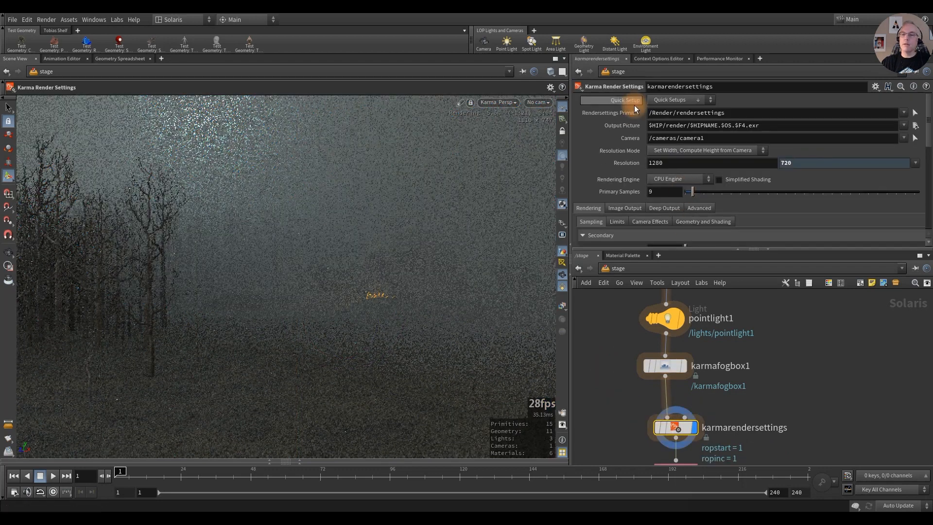
Step: Lower karmafogbox1's density to 0.01 and preview the render with karmarendersettings selected
left_click(660, 369)
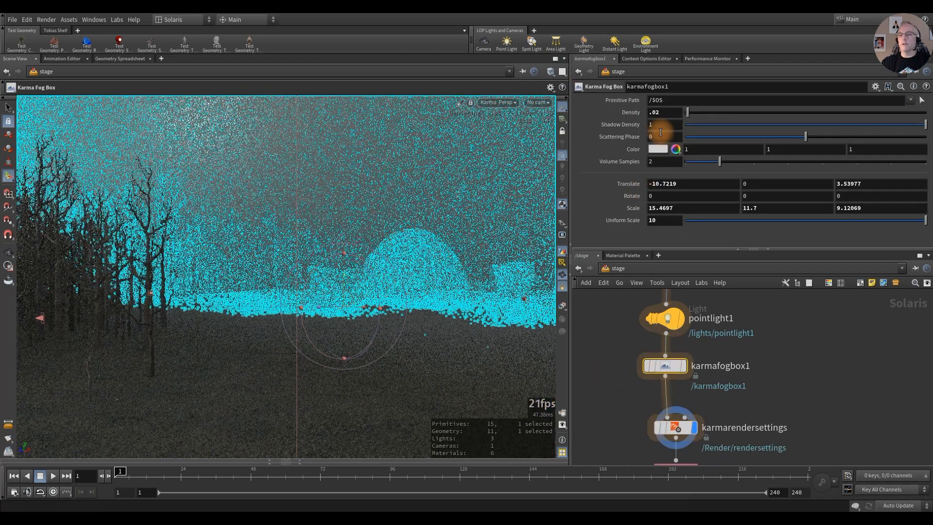
left_click_drag(659, 111, 656, 111)
type("1")
key("Return")
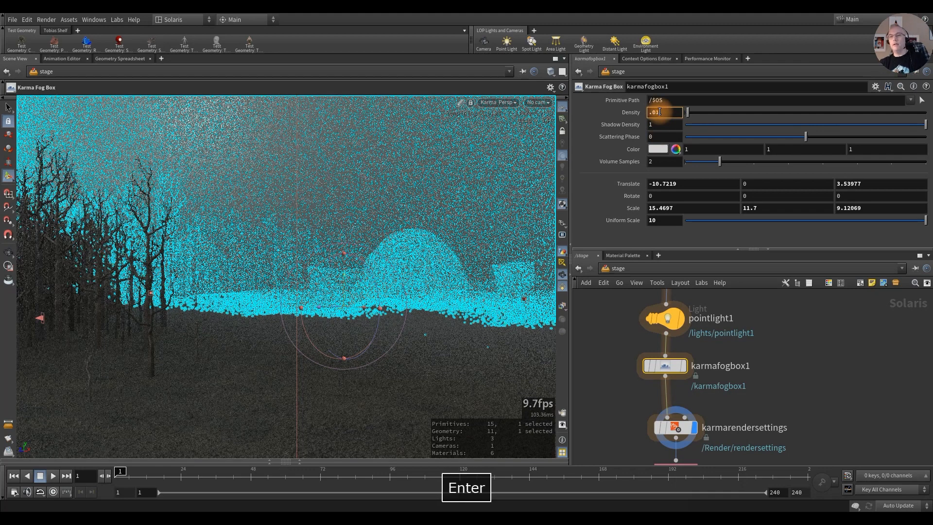
left_click(673, 426)
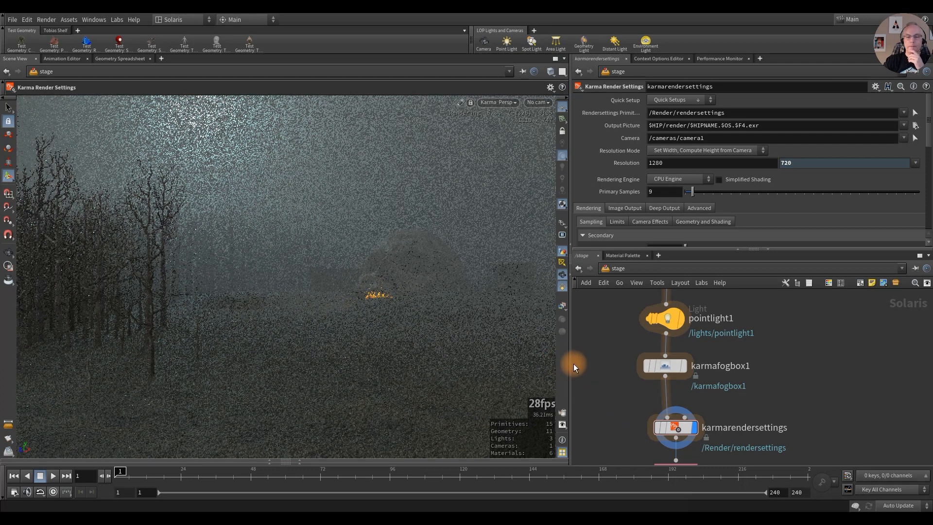
Step: Switch the viewport to Houdini GL and extend the fog box in the top view to a scale of about 16.5 in X and 11.3 in Z
left_click(498, 102)
left_click(499, 138)
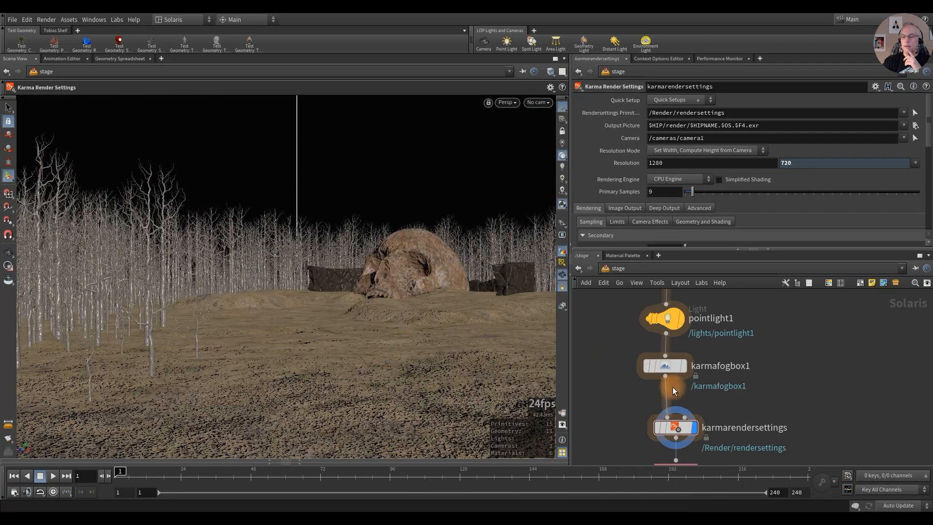
left_click(665, 364)
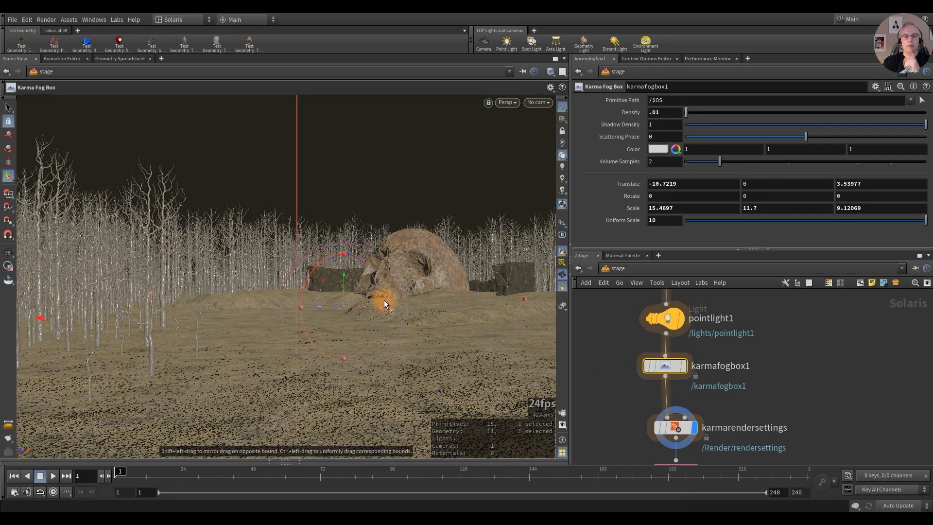
key("space+2")
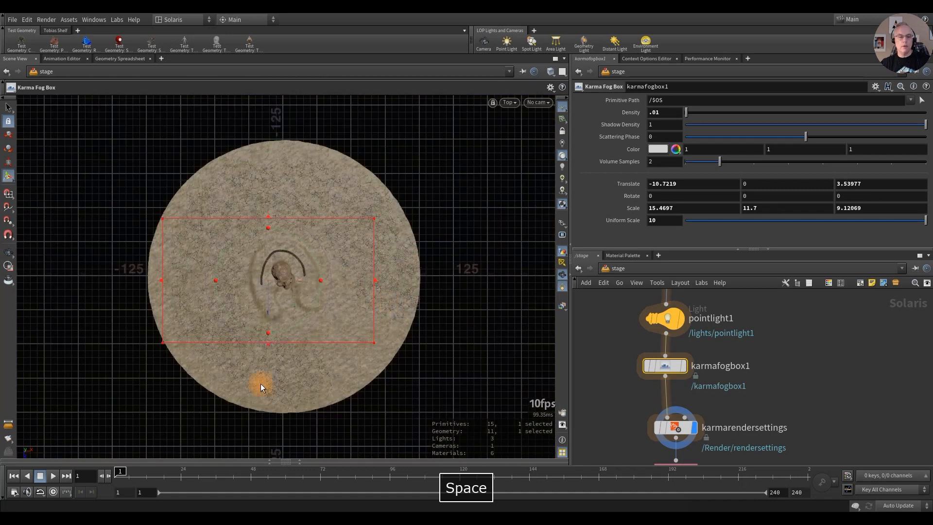
left_click_drag(269, 345, 267, 372)
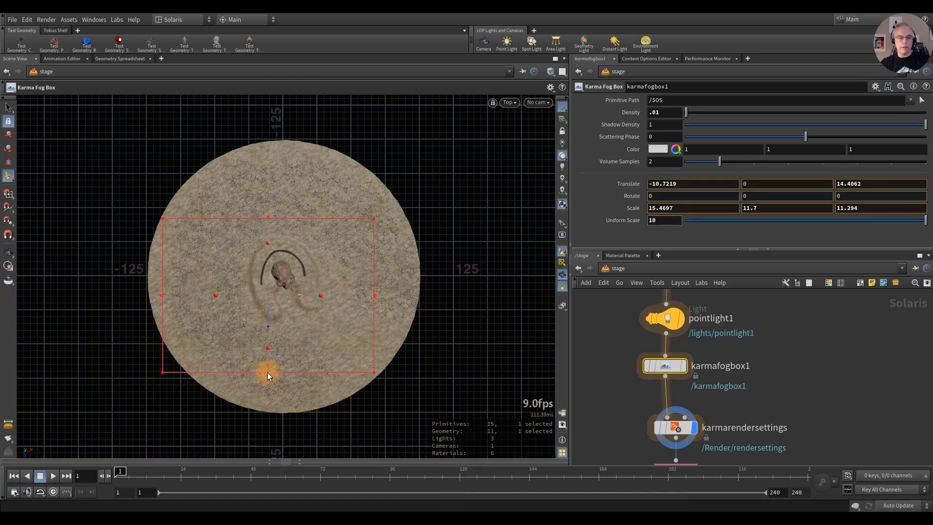
left_click_drag(377, 296, 387, 294)
key("space+1")
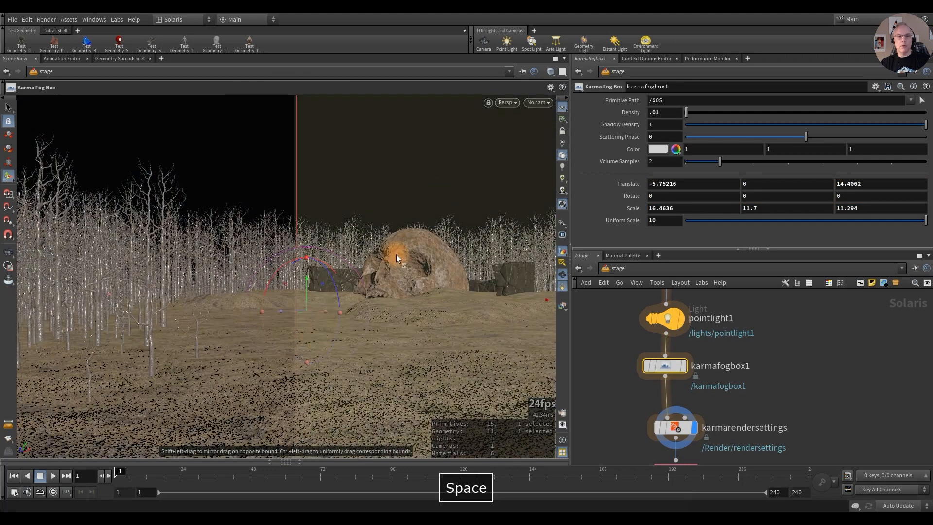
Step: Look through /cameras/camera1 and render the viewport with Karma, with karmarendersettings selected
left_click(538, 103)
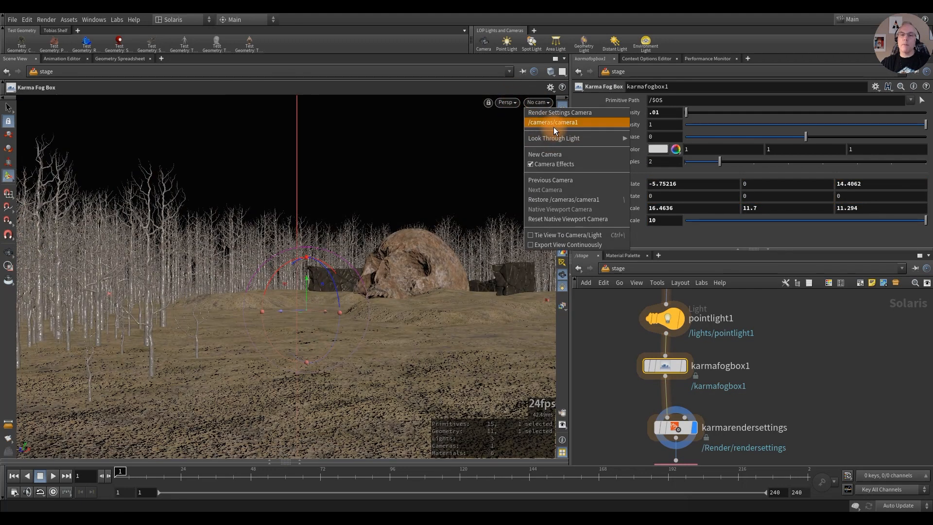
left_click(554, 123)
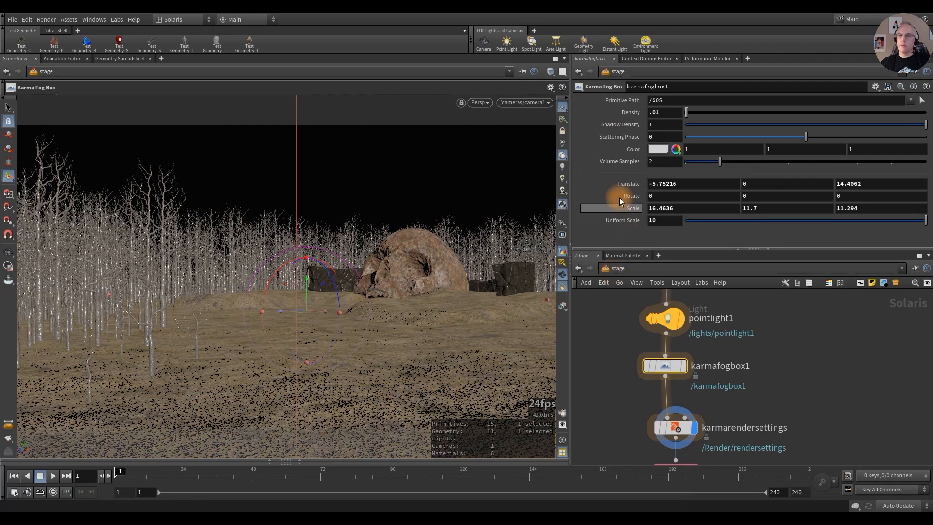
left_click(480, 102)
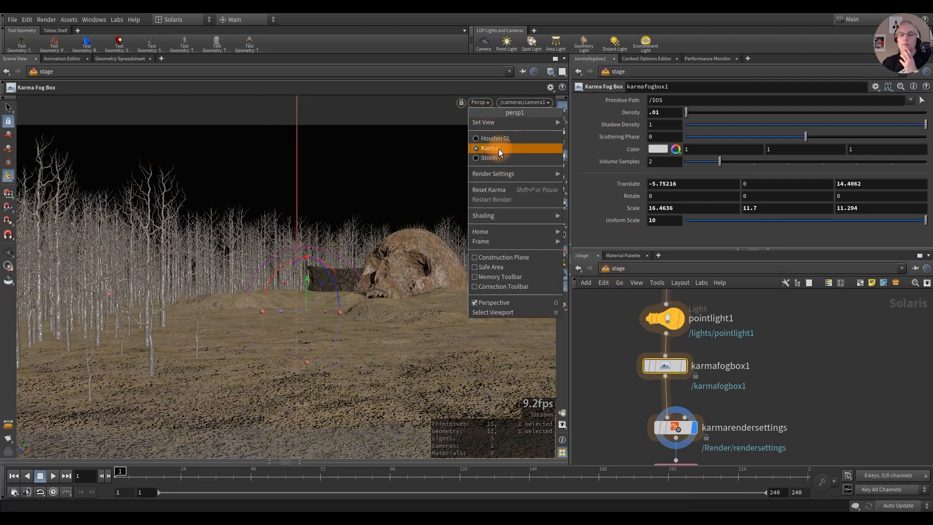
left_click(499, 148)
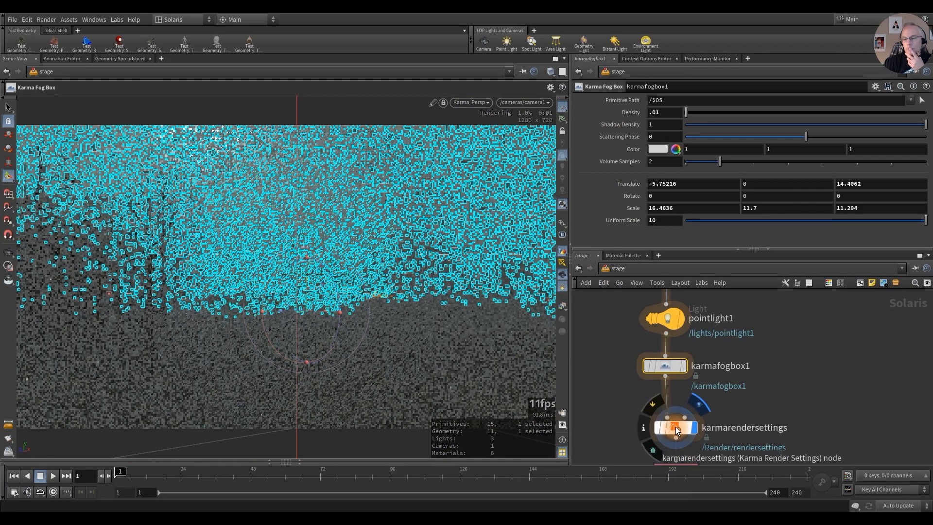
left_click(675, 426)
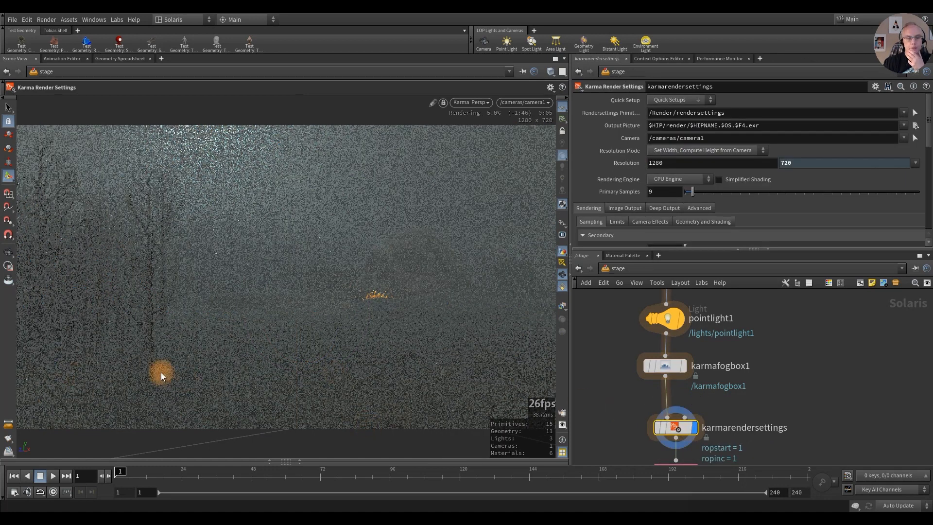
Step: Set karmafogbox1's density to 0.005 and the primary samples in karmarendersettings to 64
left_click(669, 366)
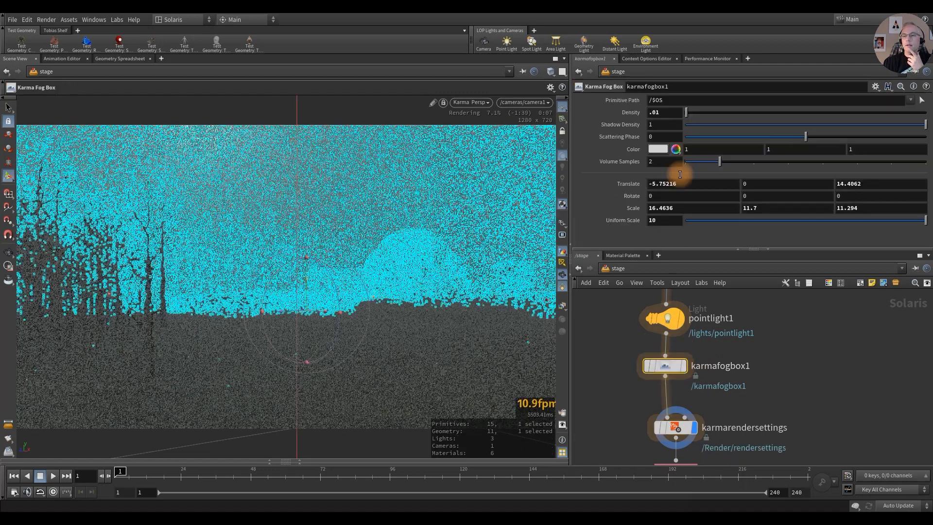
double_click(667, 114)
type("0")
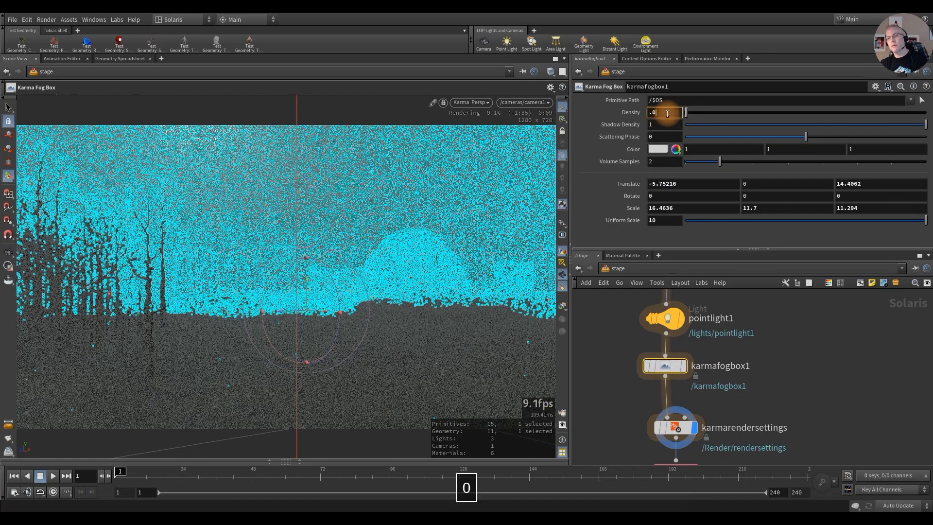
key("Return")
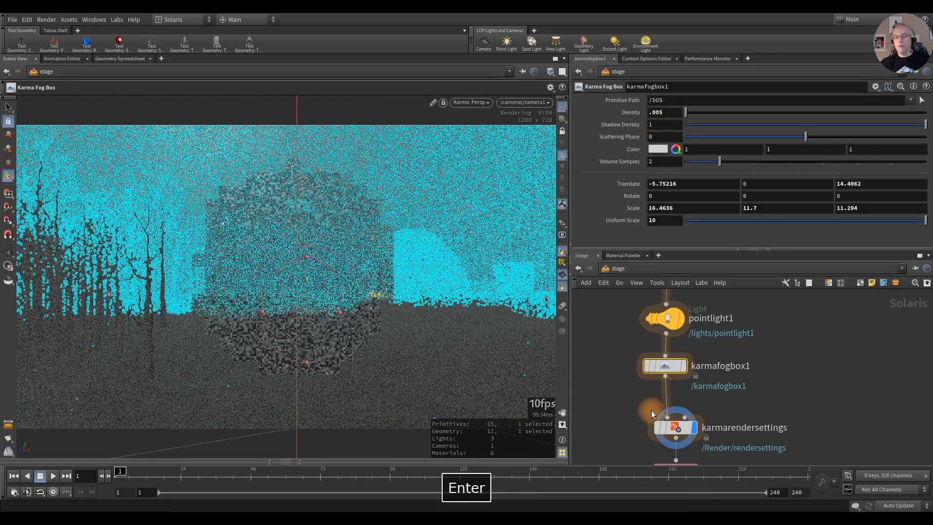
left_click(677, 425)
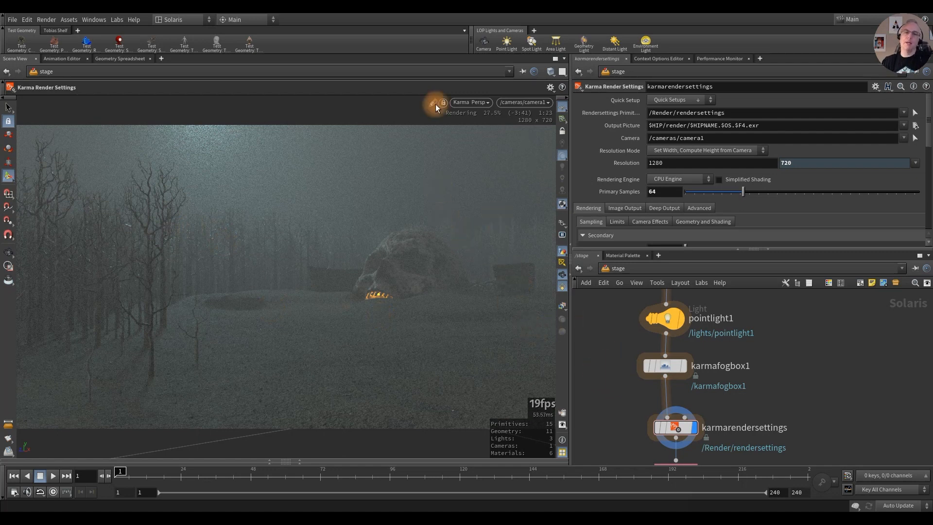
Step: Switch the viewport back to Houdini GL, select camera1 in the network and make it the displayed node
left_click(477, 104)
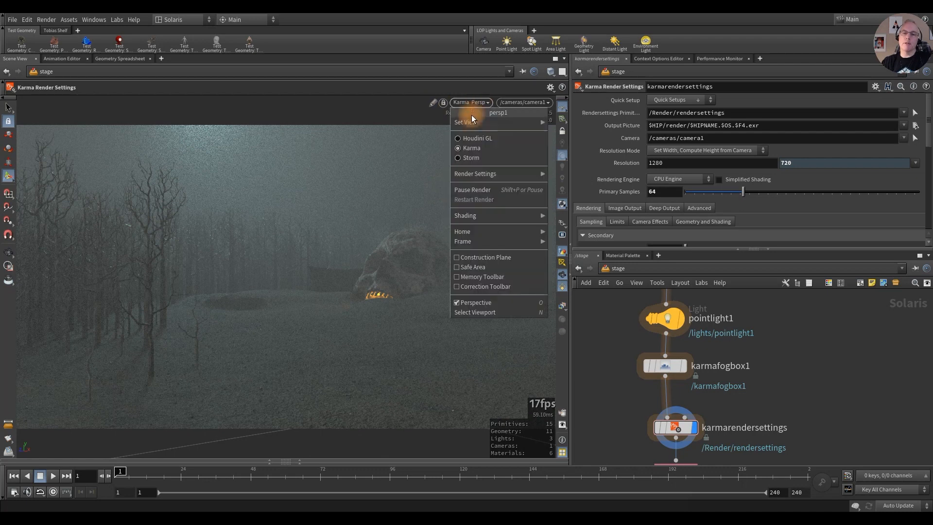
left_click(470, 140)
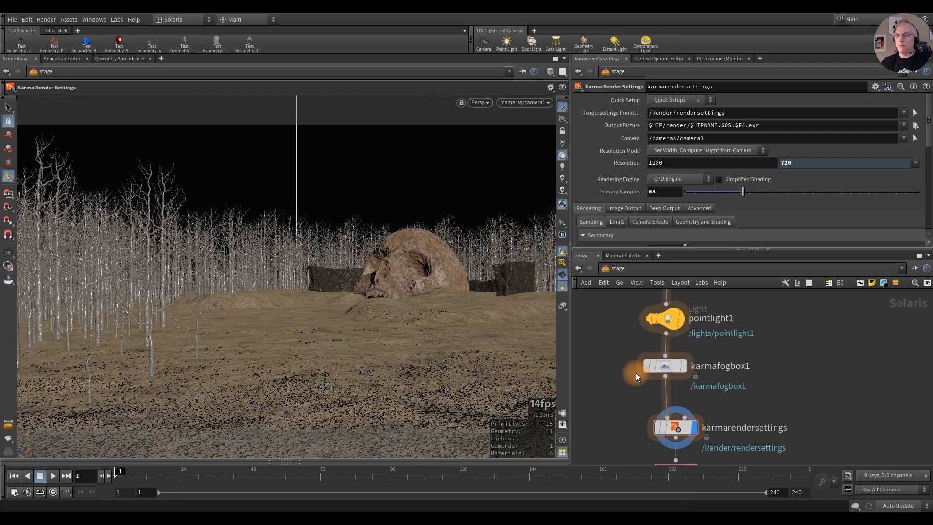
middle_click_drag(607, 359, 643, 392)
scroll(622, 377, "down", 5)
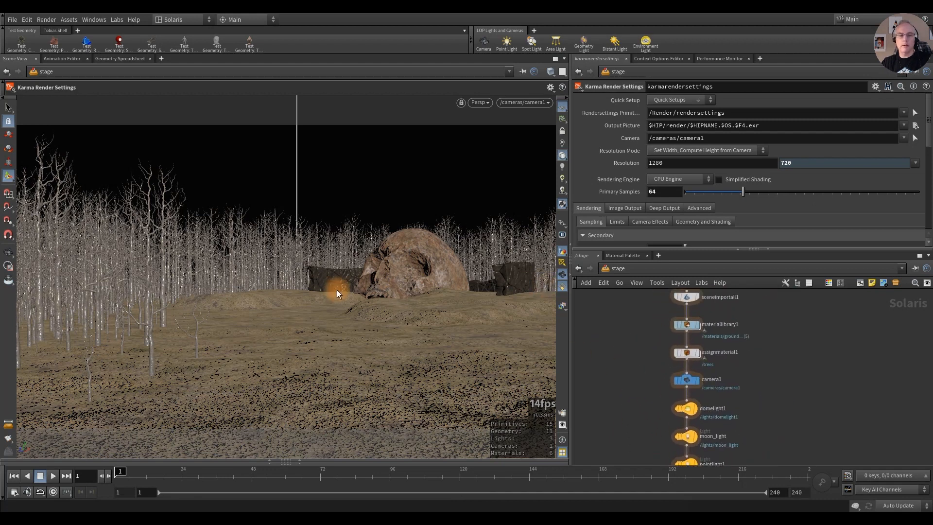
key("space+2")
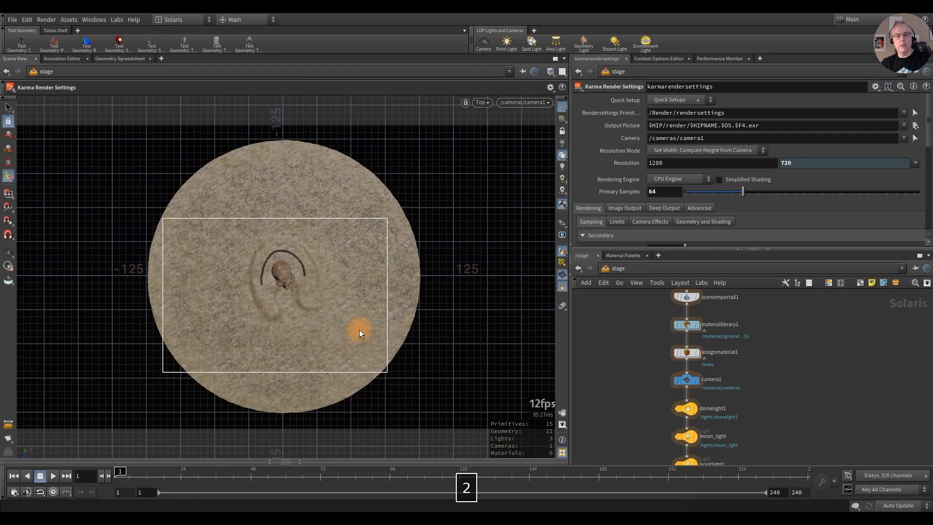
left_click(689, 381)
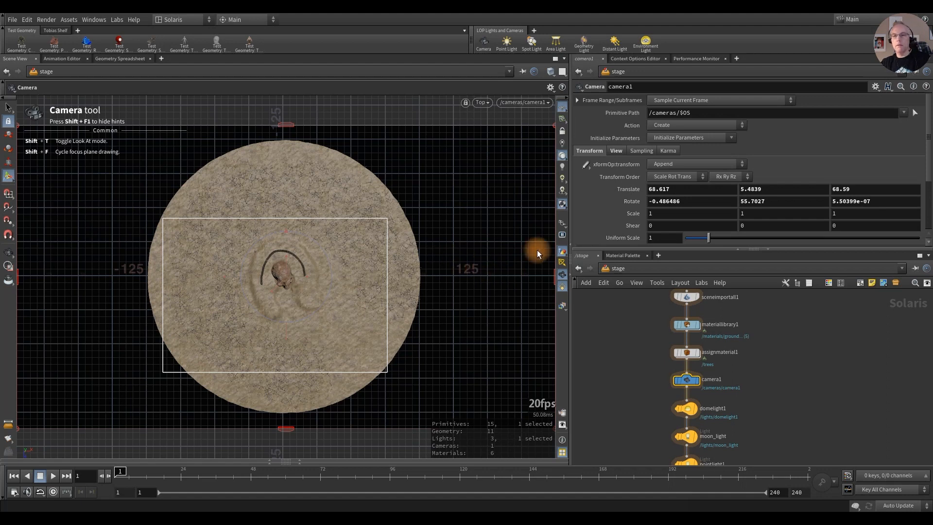
left_click(700, 371)
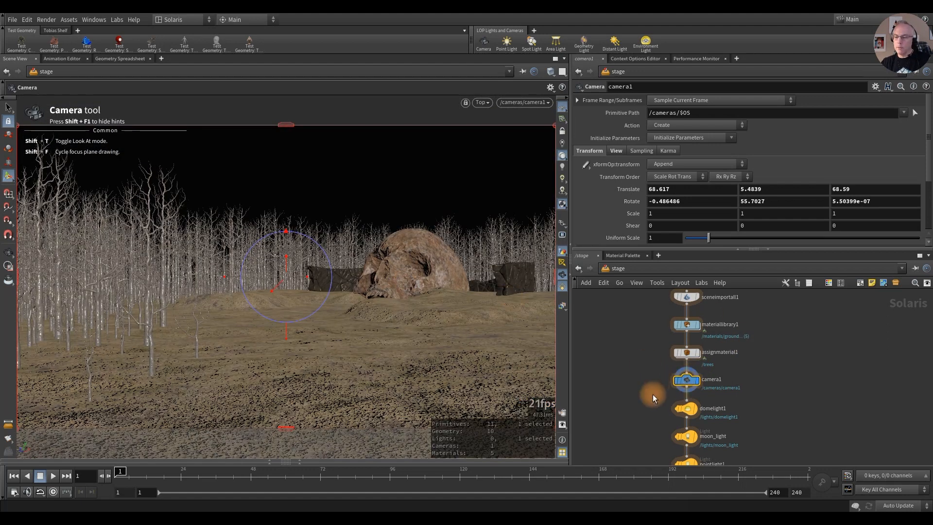
Step: Display karmarendersettings and try to bring up camera1's handle in the top and bottom views
scroll(655, 398, "down", 3)
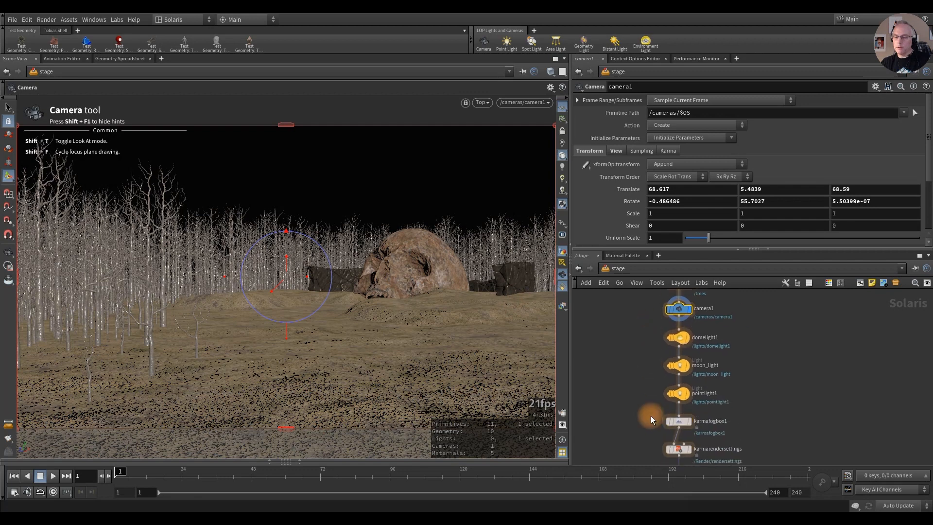
left_click(679, 449)
key("space+1")
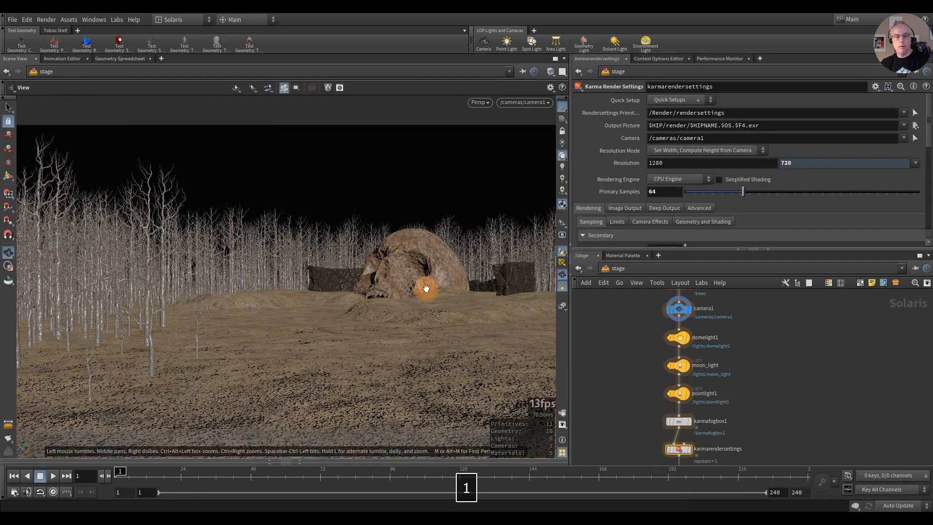
left_click(686, 445)
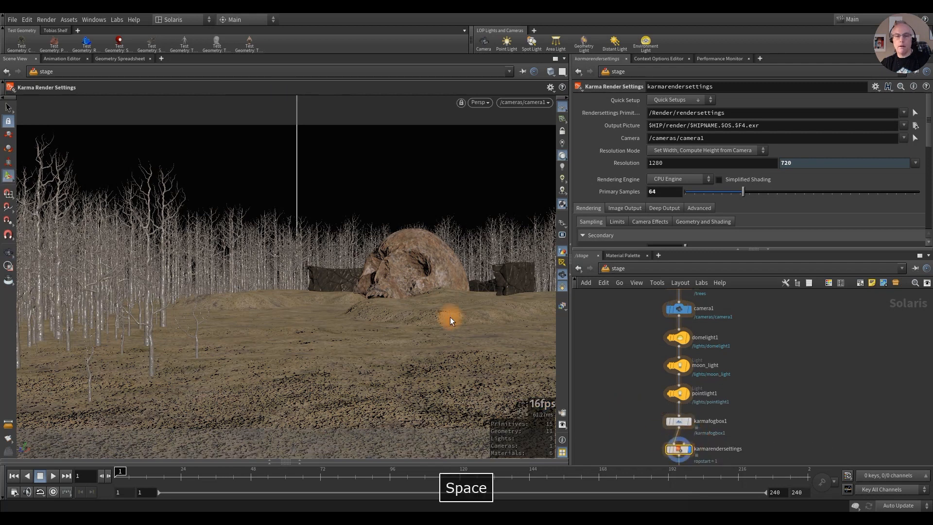
key("space+2")
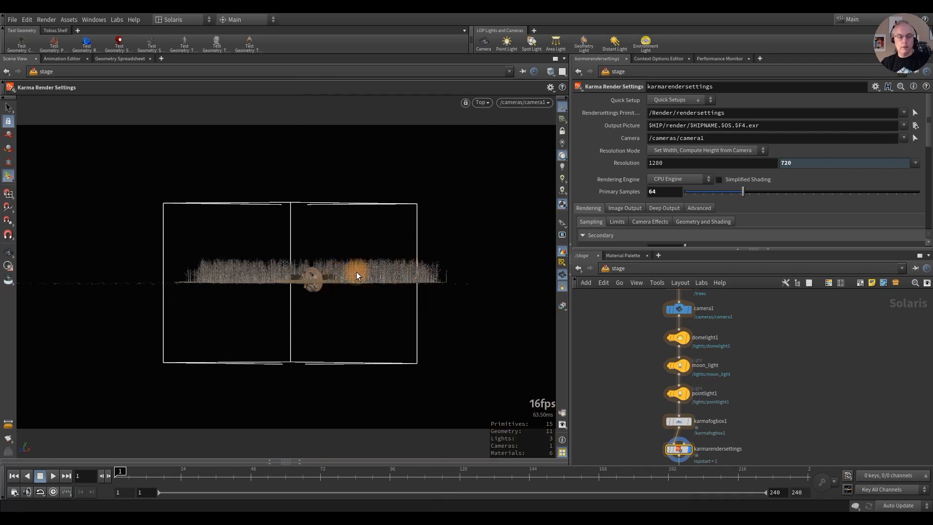
key("space+2")
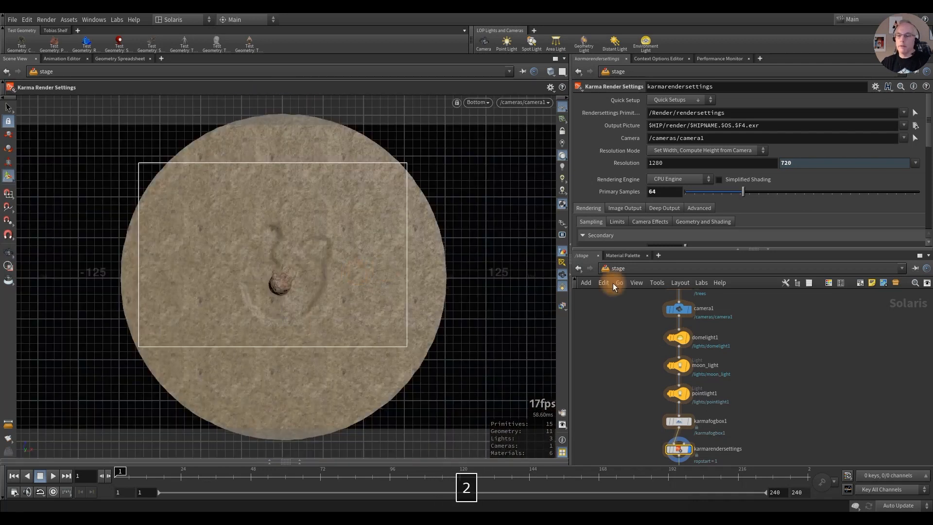
left_click(678, 309)
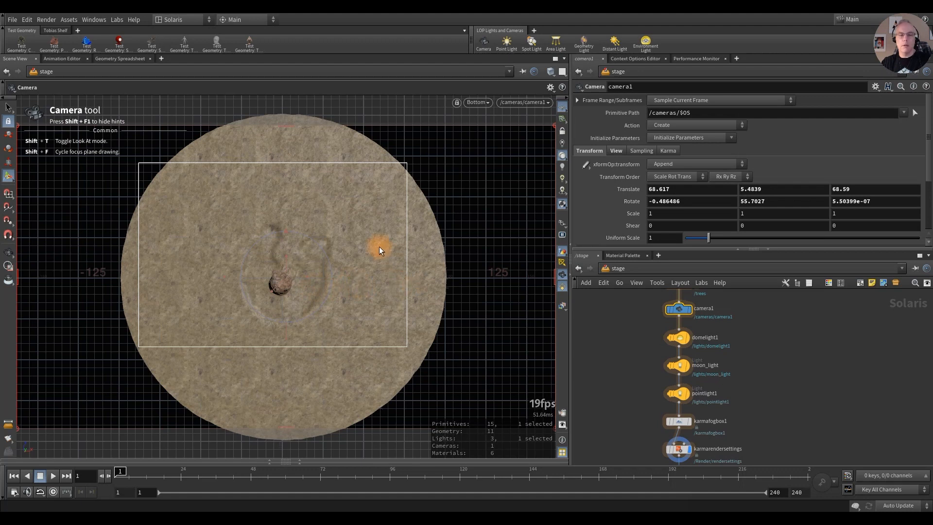
key("Return")
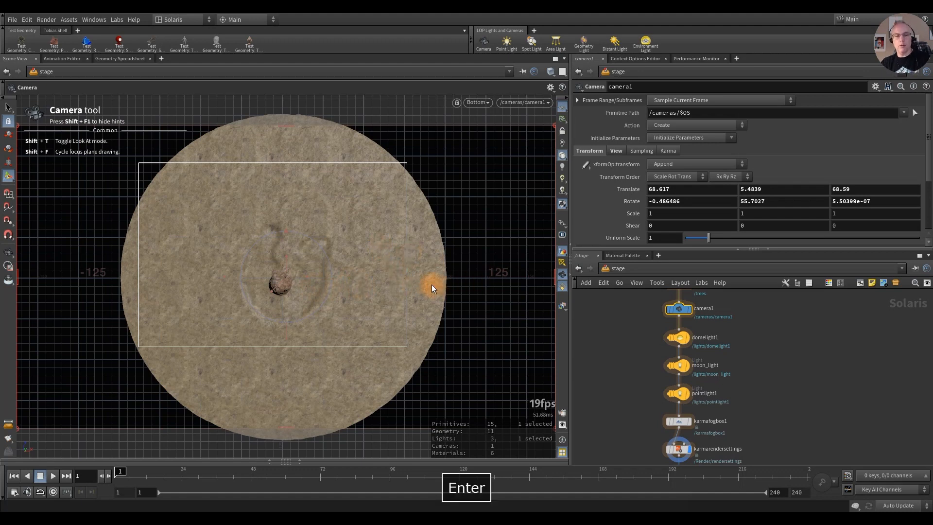
key("Return")
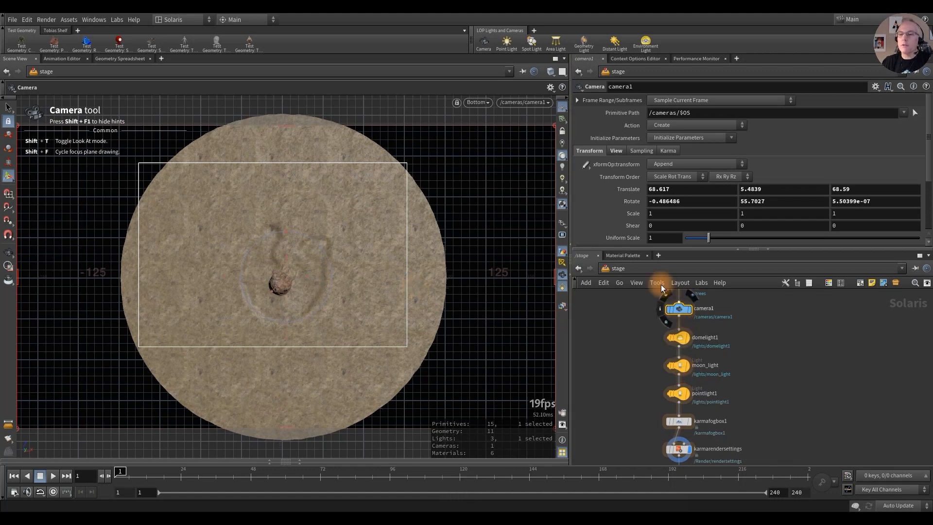
Step: Set camera1's F-Stop to 0.37 in its sampling parameters
left_click(641, 150)
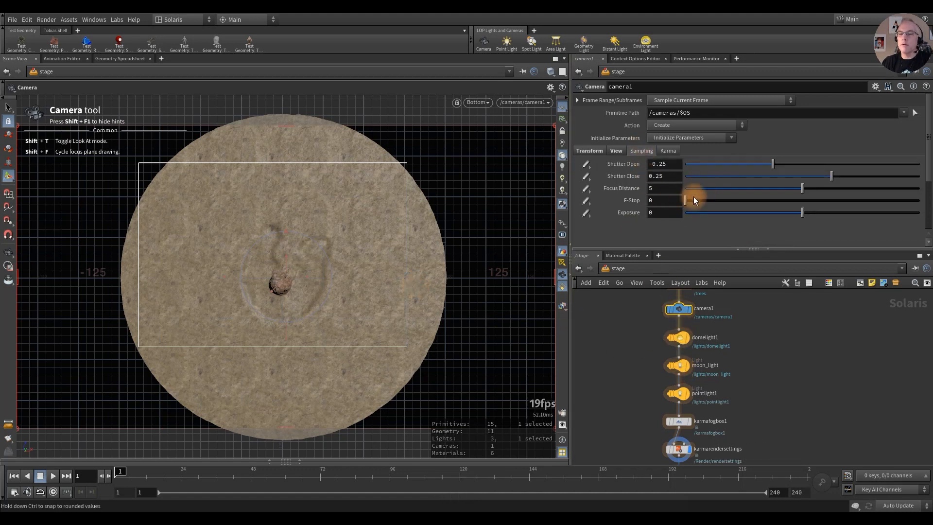
left_click_drag(693, 199, 693, 202)
middle_click_drag(647, 393, 647, 371)
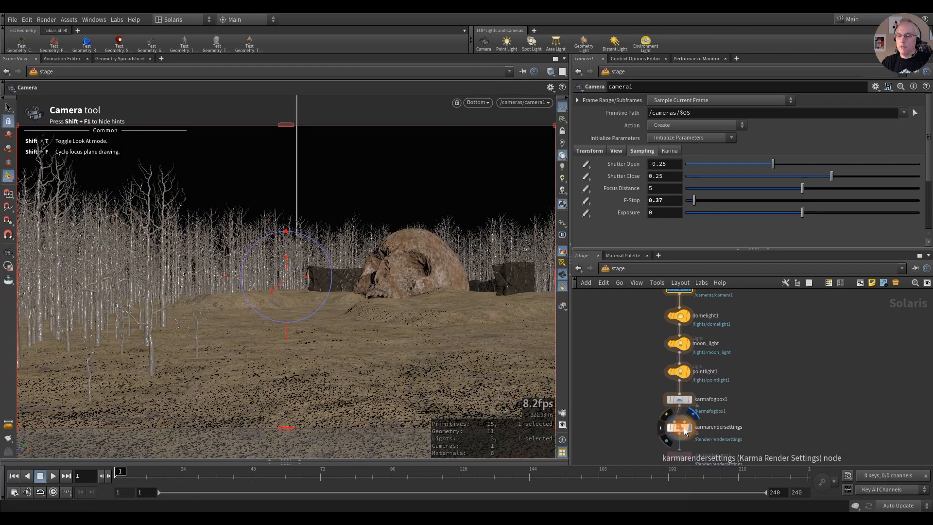
Step: Inspect the fog box and forest in the top and bottom views, with karmarendersettings and camera1 selected in turn
left_click(683, 428)
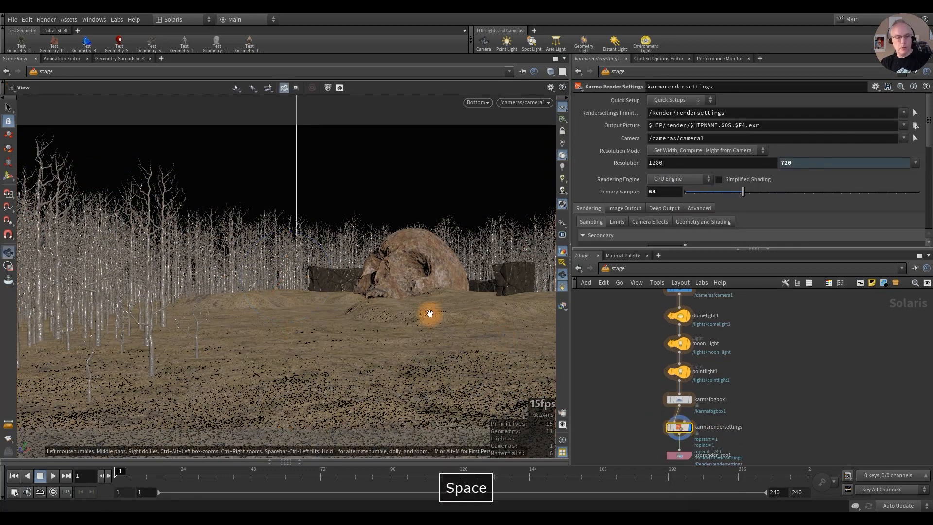
key("space+2")
middle_click_drag(634, 322, 635, 350)
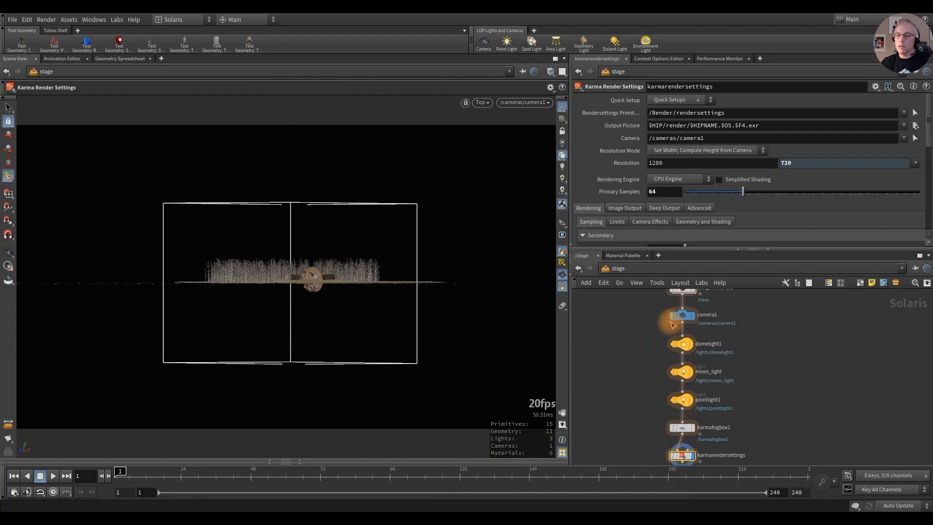
left_click(683, 316)
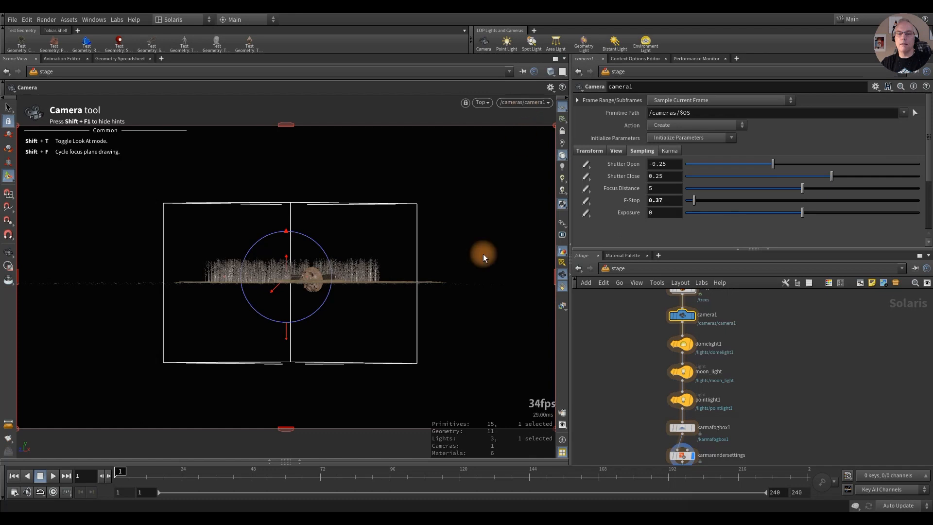
key("space+2")
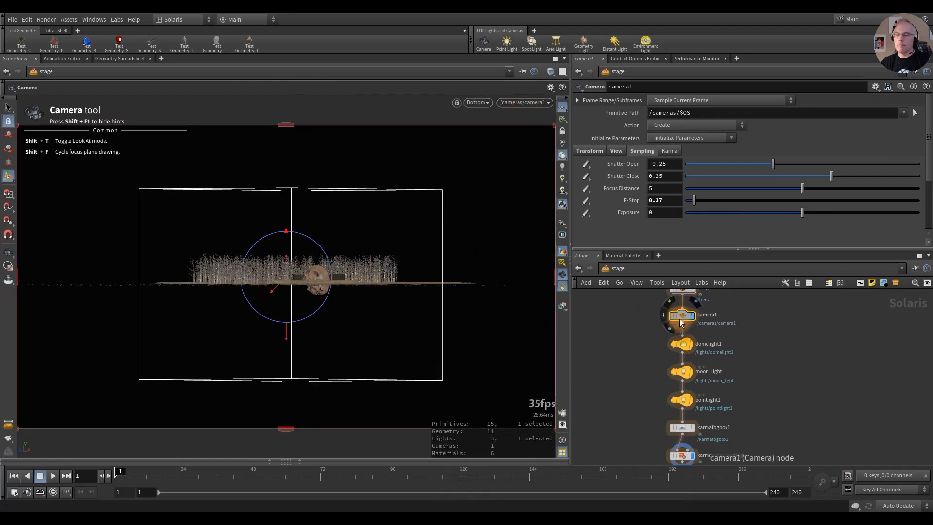
Step: Make camera1 the displayed node, view the scene from above without a camera, and turn on the camera's Focus Handle
key("space+1")
key("space+2")
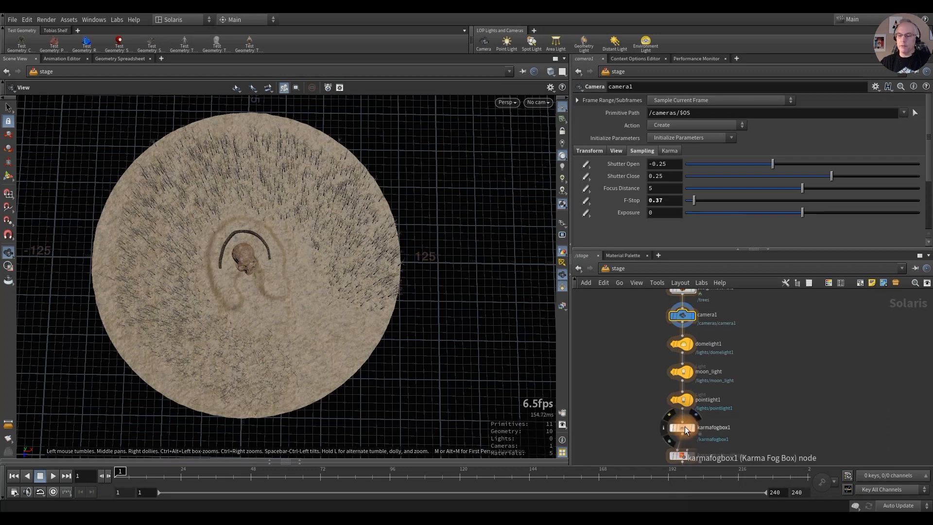
mouse_move(693, 323)
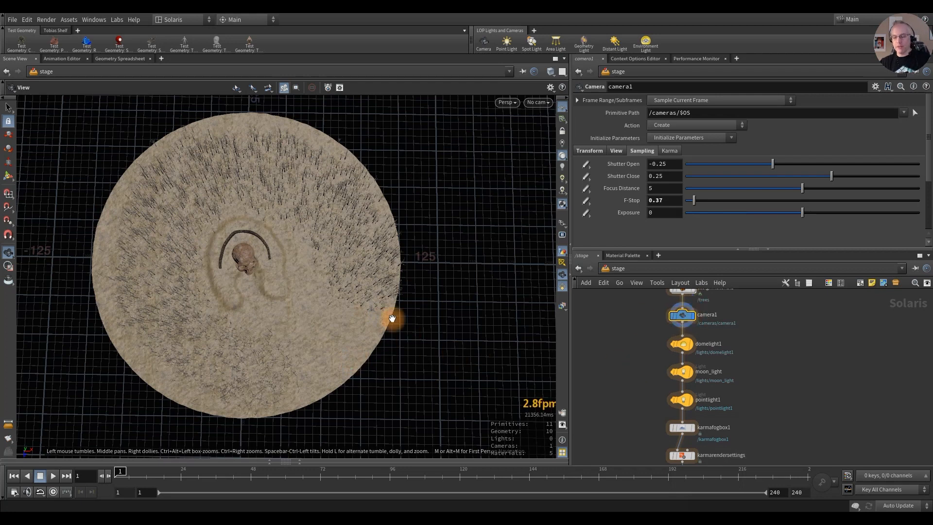
key("Return")
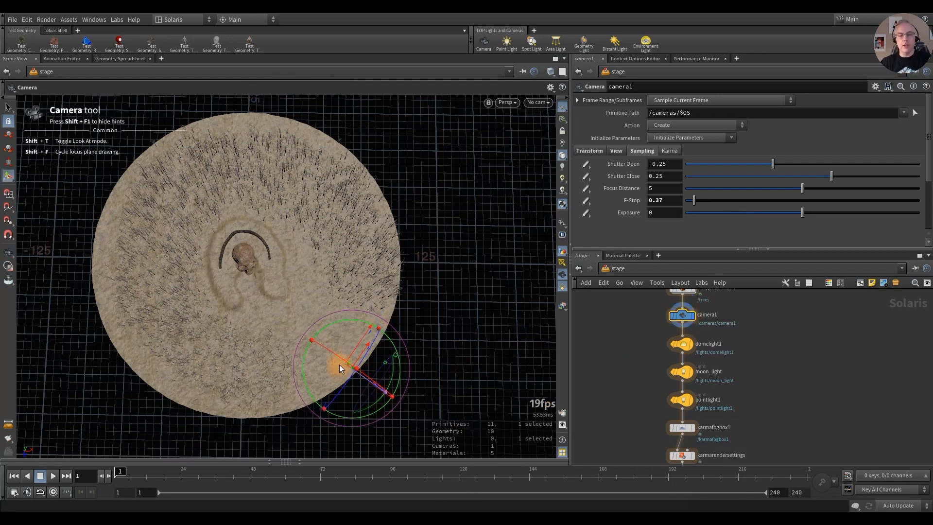
right_click_drag(346, 375, 430, 381, "alt")
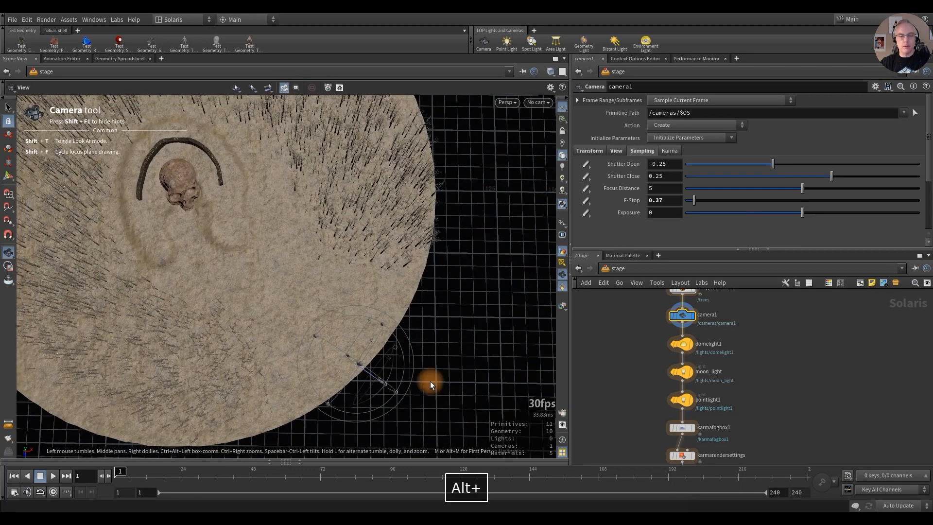
right_click(337, 349)
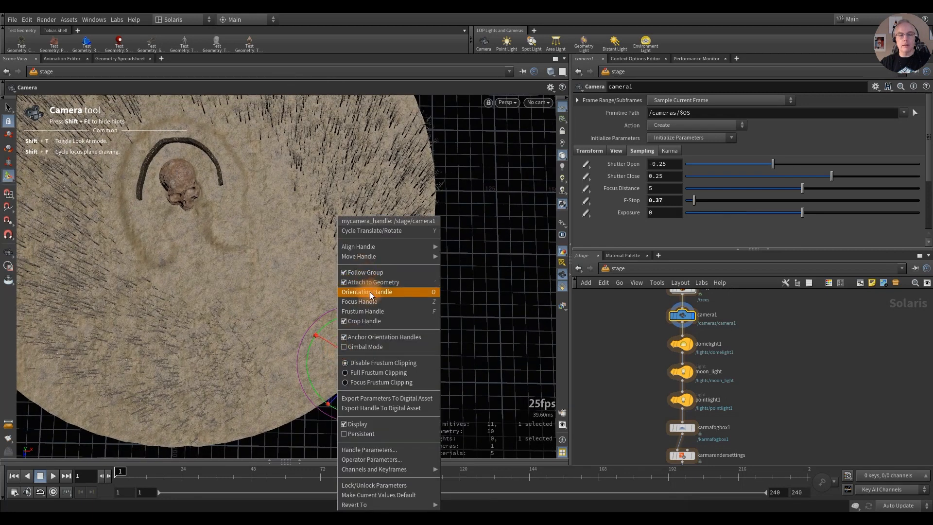
left_click(372, 304)
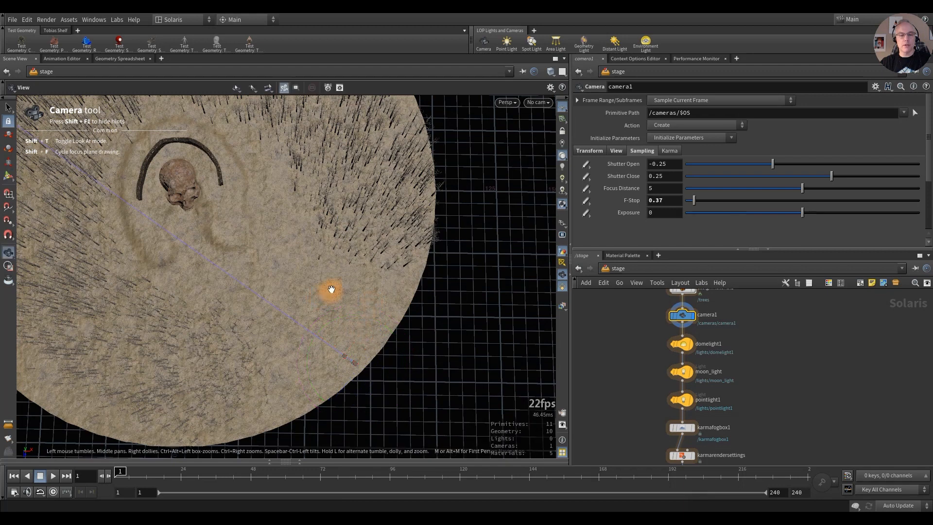
Step: Pull camera1's focus handle out to just in front of the skull, a focus distance of about 81.5
right_click_drag(330, 291, 229, 298, "alt")
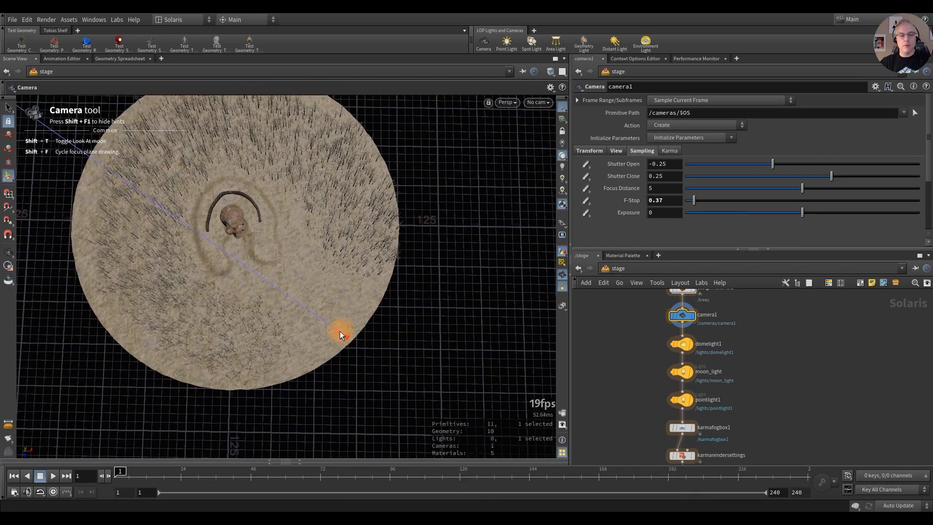
left_click_drag(339, 332, 234, 259)
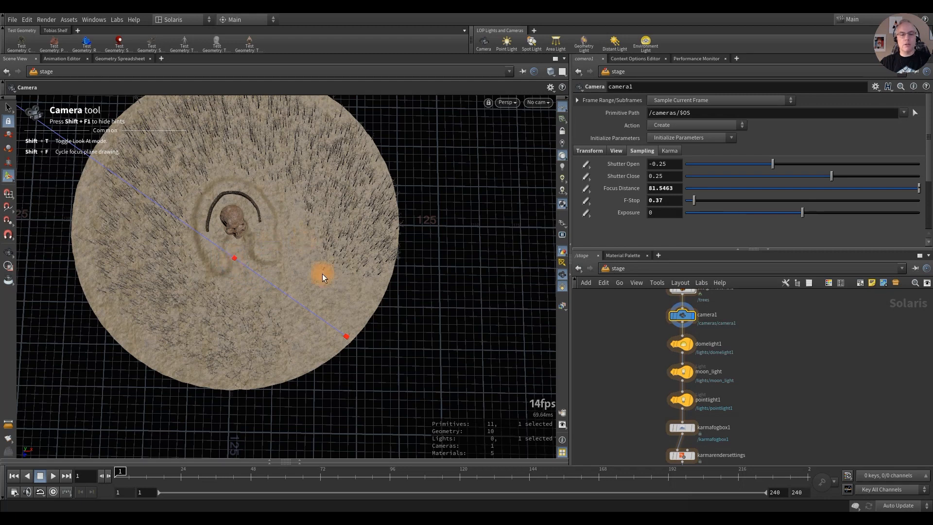
middle_click_drag(263, 253, 369, 287, "alt")
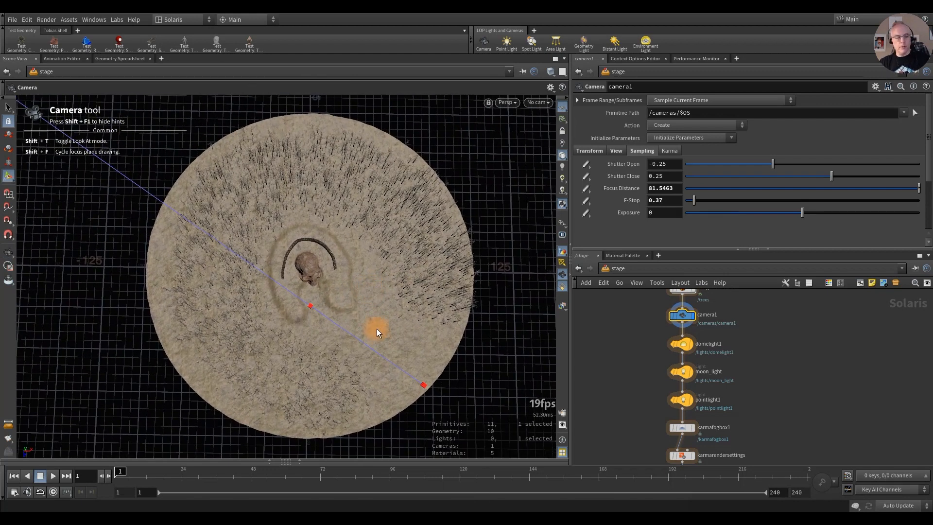
key("space")
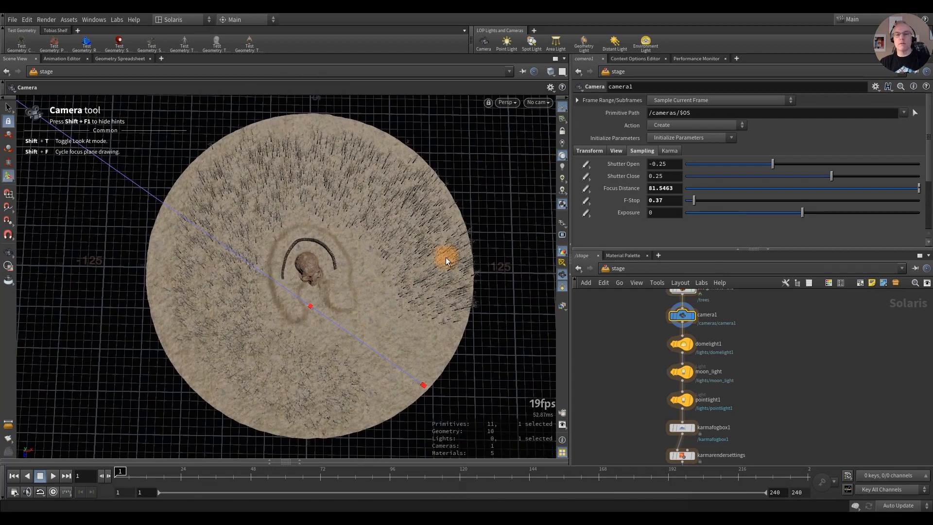
left_click_drag(381, 304, 337, 263, "alt")
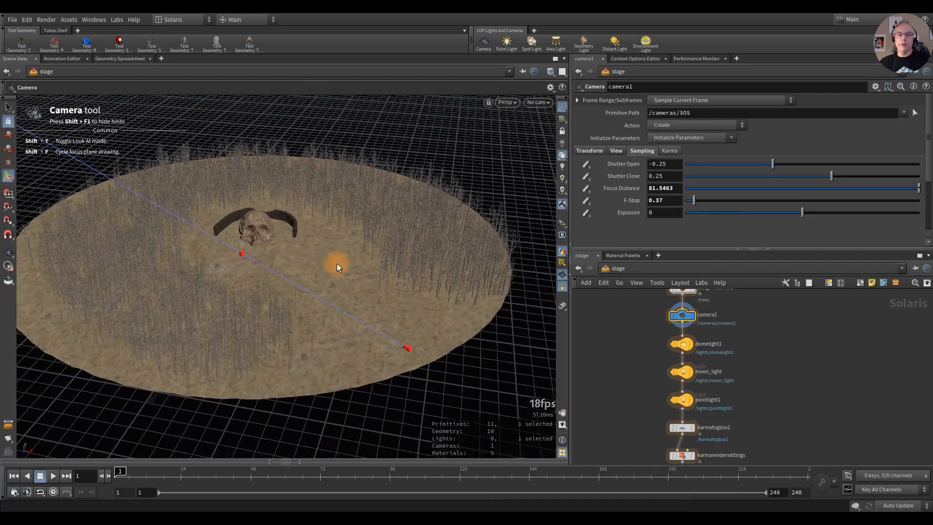
Step: Look through /cameras/camera1, set the camera's F-Stop to 0.2 and save the scene
left_click(543, 104)
left_click(551, 115)
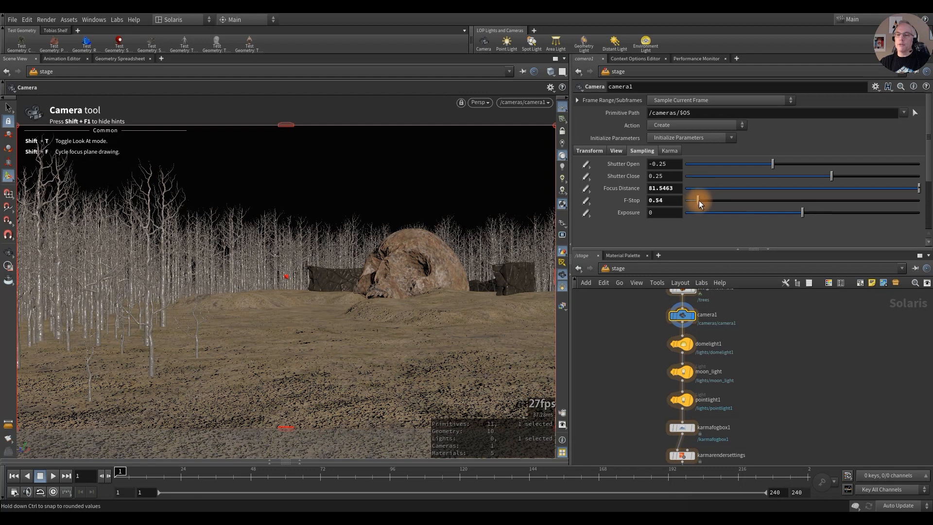
left_click_drag(698, 200, 704, 202)
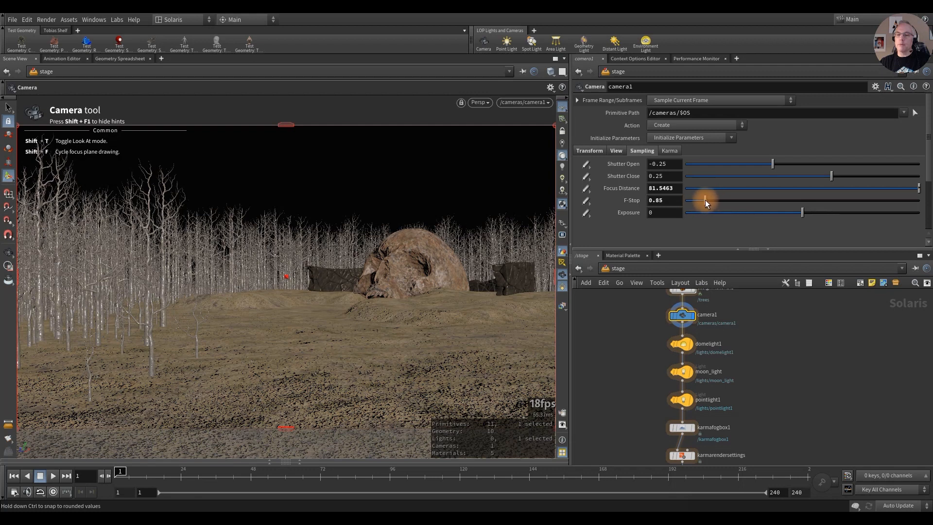
double_click(674, 200)
type(".2")
key("Return")
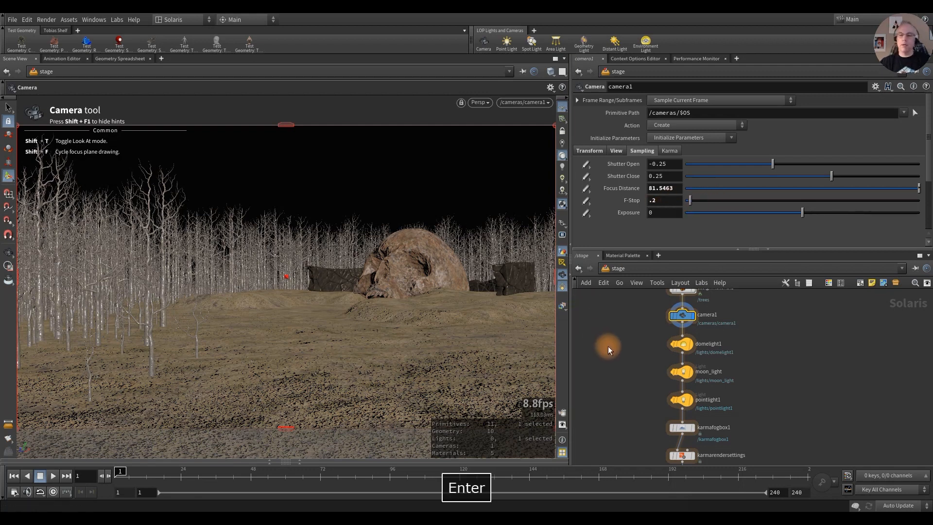
key("ctrl+s")
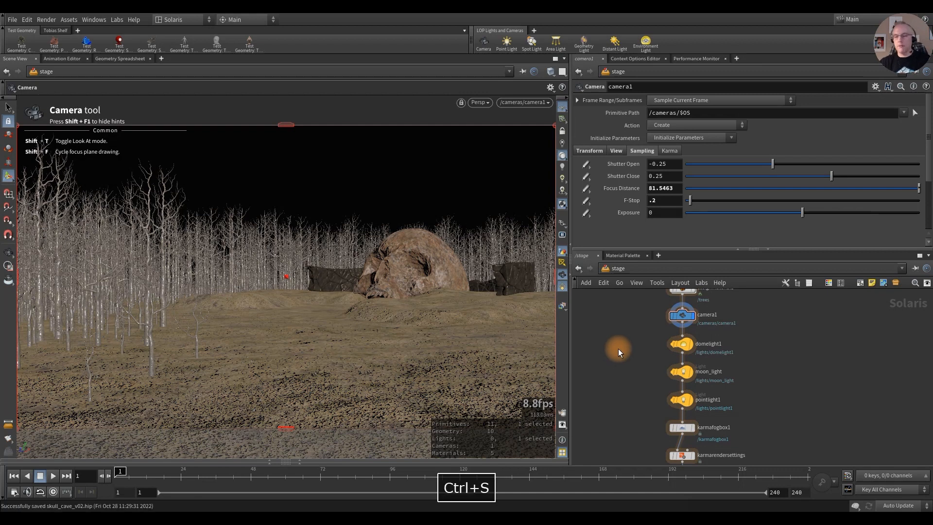
Step: Render the viewport with Karma and make karmarendersettings the selected, displayed node
left_click(482, 101)
left_click(496, 150)
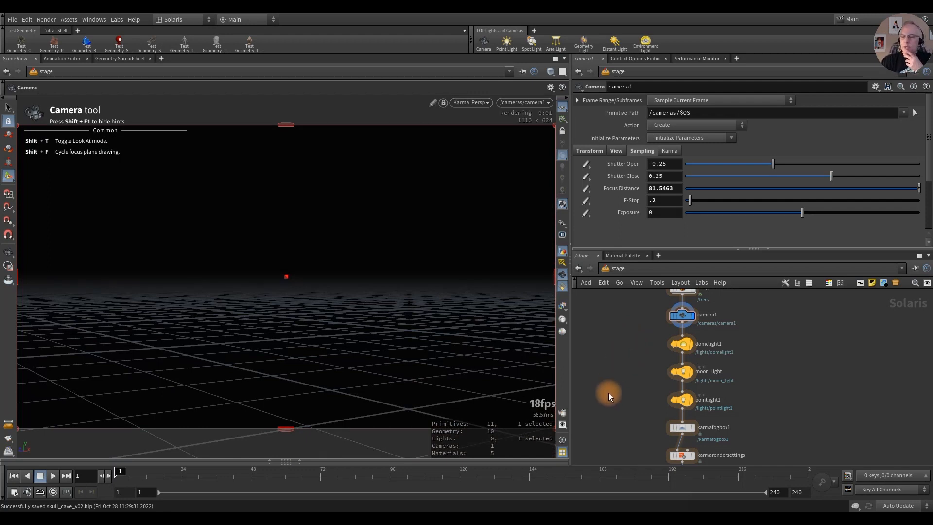
middle_click_drag(609, 392, 618, 359)
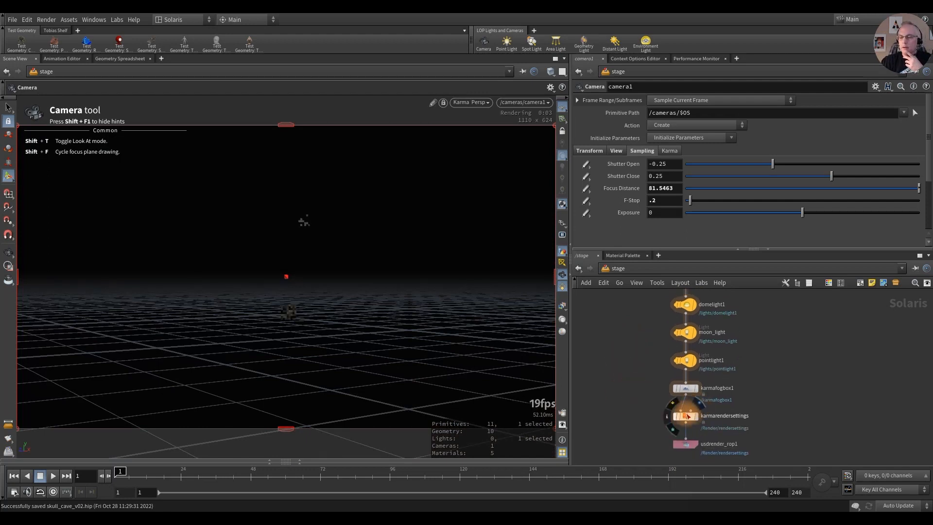
left_click(686, 415)
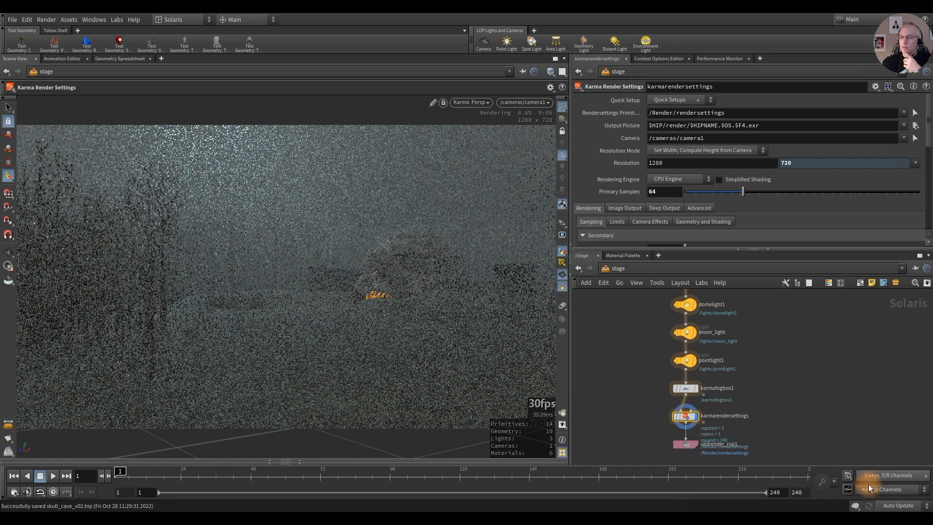
Step: Set the primary samples in karmarendersettings to 32 and keep the viewport rendering with Karma
left_click(881, 505)
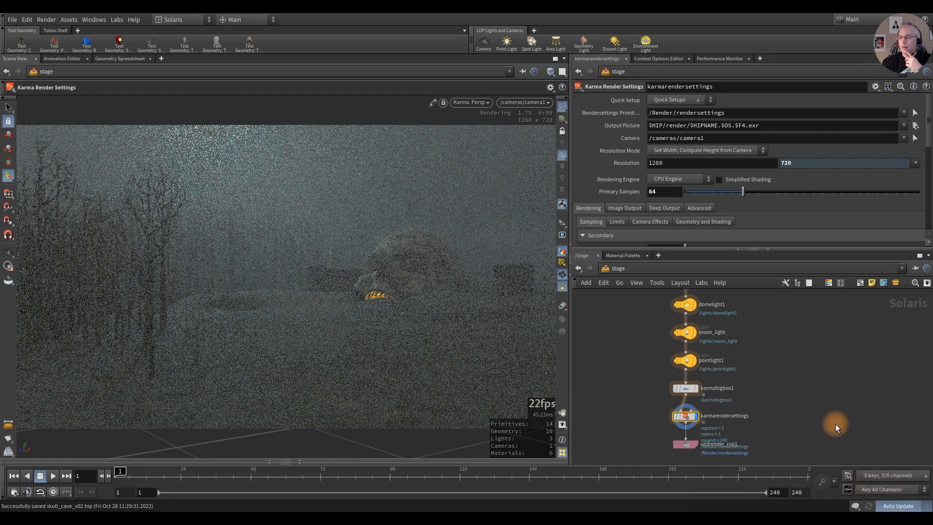
left_click(884, 506)
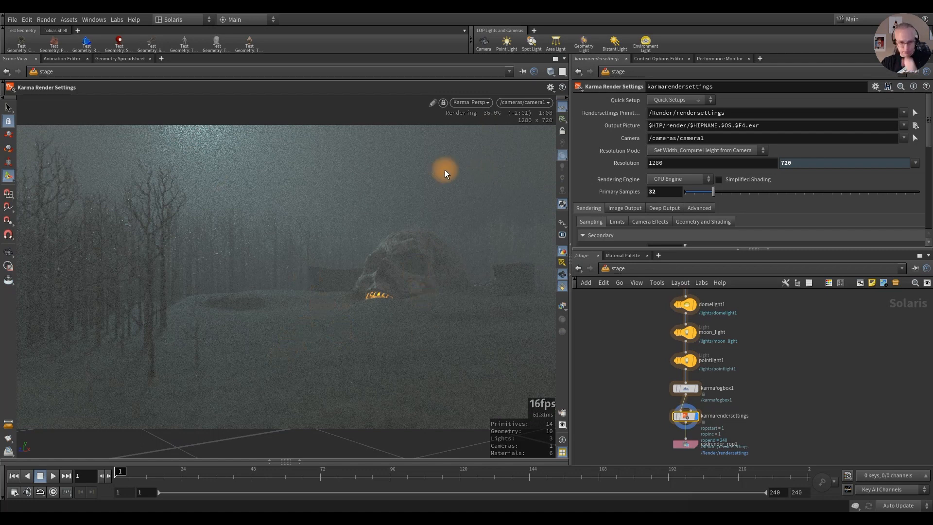
left_click(482, 104)
left_click(473, 139)
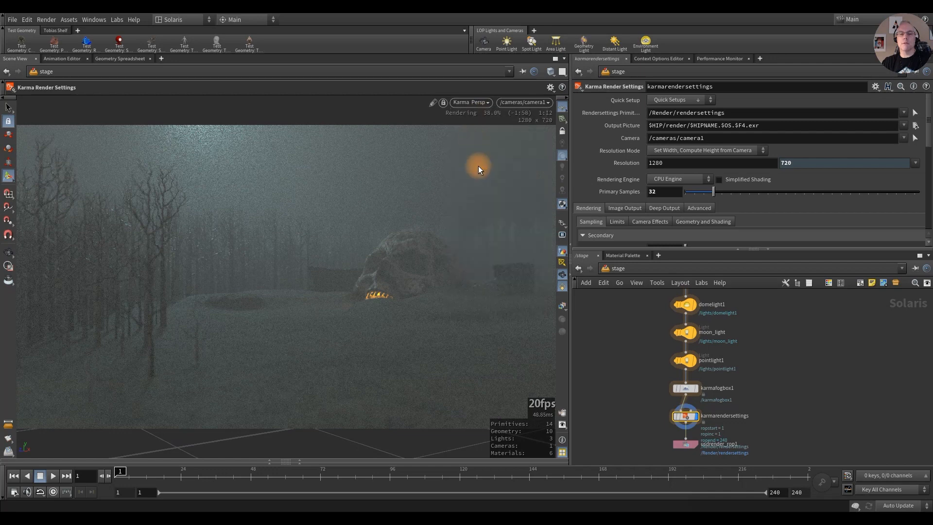
Step: Lock camera1 to the view, reframe it closer to the skull with bare trees in the near foreground, and unlock it
left_click(562, 133)
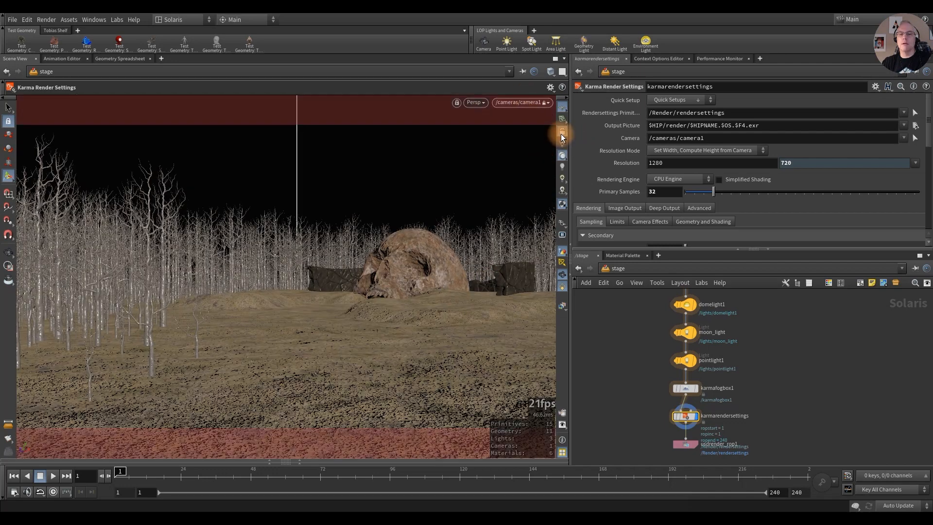
mouse_move(233, 356)
left_mouse_down("alt")
mouse_move(243, 358)
mouse_move(237, 351)
left_mouse_up("alt")
right_click_drag(237, 351, 319, 348, "alt")
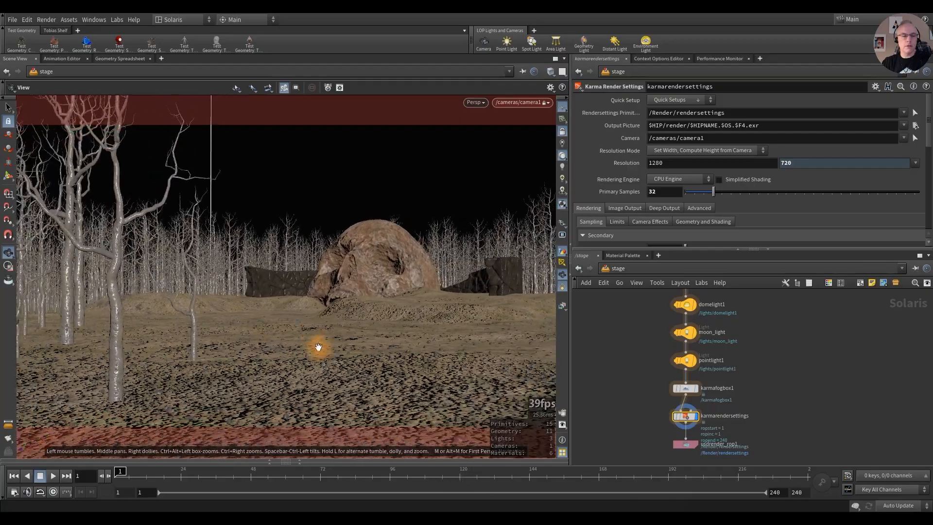
middle_click_drag(314, 331, 292, 358, "alt")
mouse_move(277, 358)
left_mouse_down("alt")
mouse_move(300, 356)
mouse_move(278, 355)
left_mouse_up("alt")
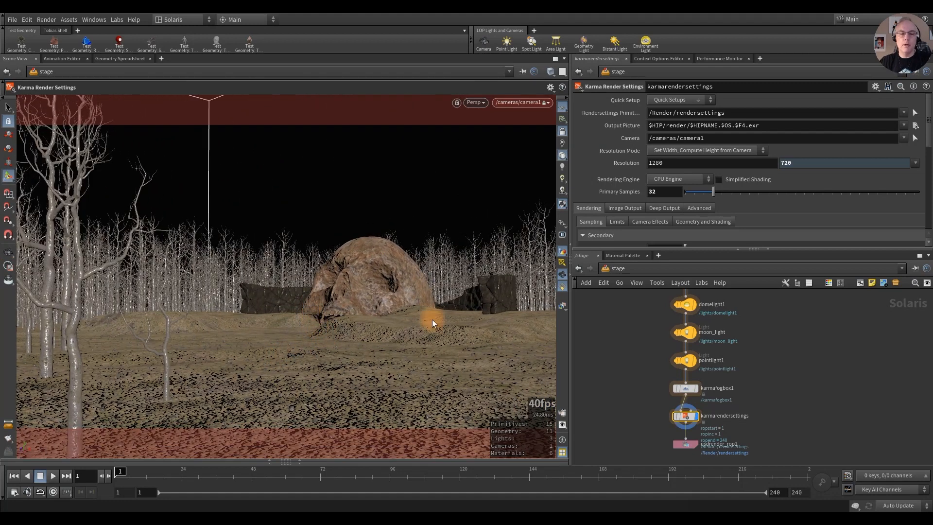
left_click(562, 132)
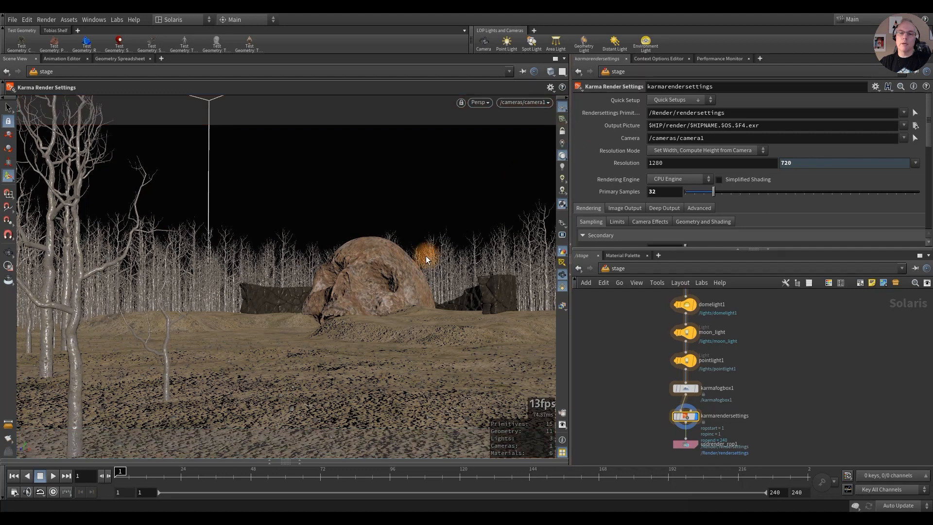
Step: Set camera1's focus distance to about 71.39 at the skull from a free view and look through /cameras/camera1 again
key("Escape")
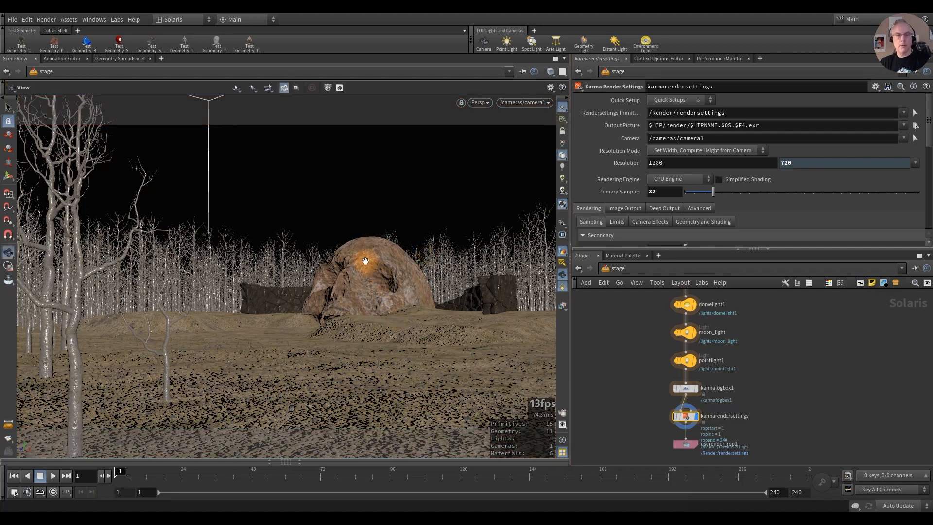
left_click_drag(368, 277, 130, 356, "alt")
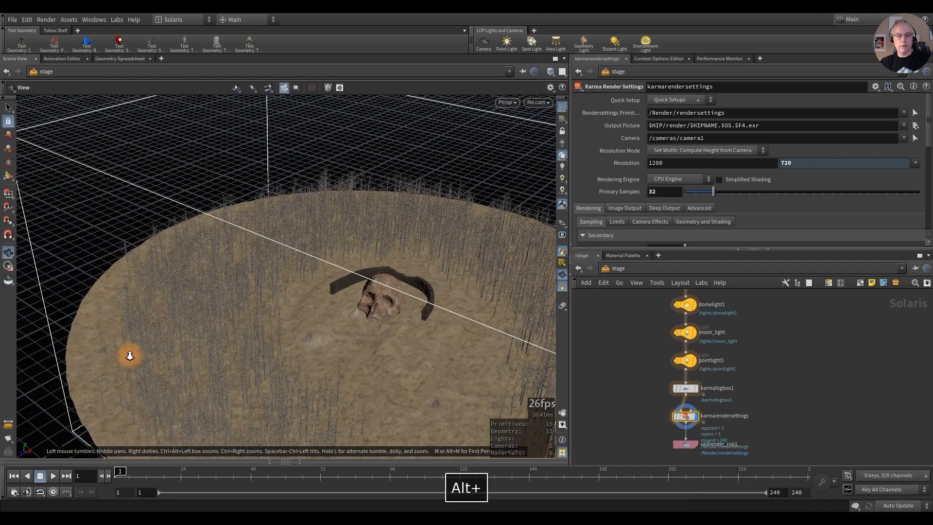
right_click_drag(129, 356, 136, 355, "alt")
scroll(636, 342, "down", 2)
middle_click_drag(657, 301, 657, 412)
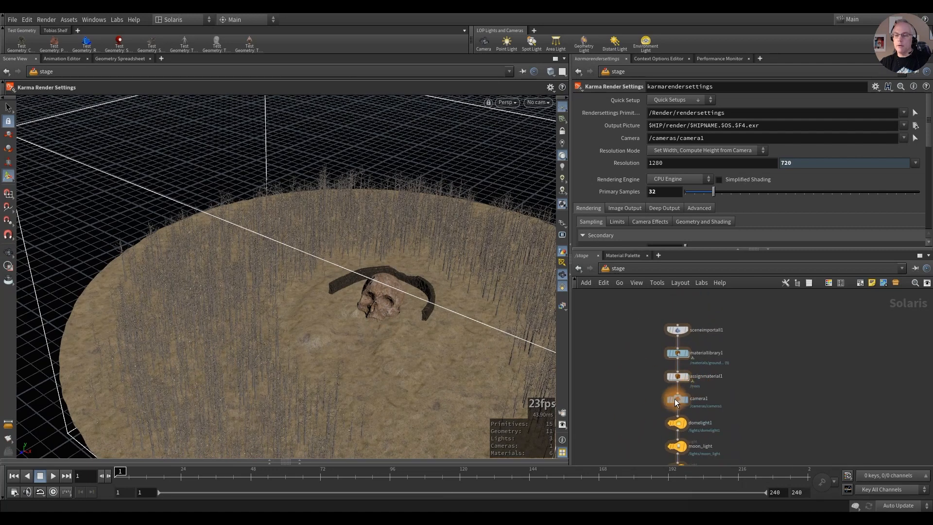
left_click(675, 401)
left_click_drag(351, 312, 304, 260, "alt")
left_click(542, 102)
left_click(542, 123)
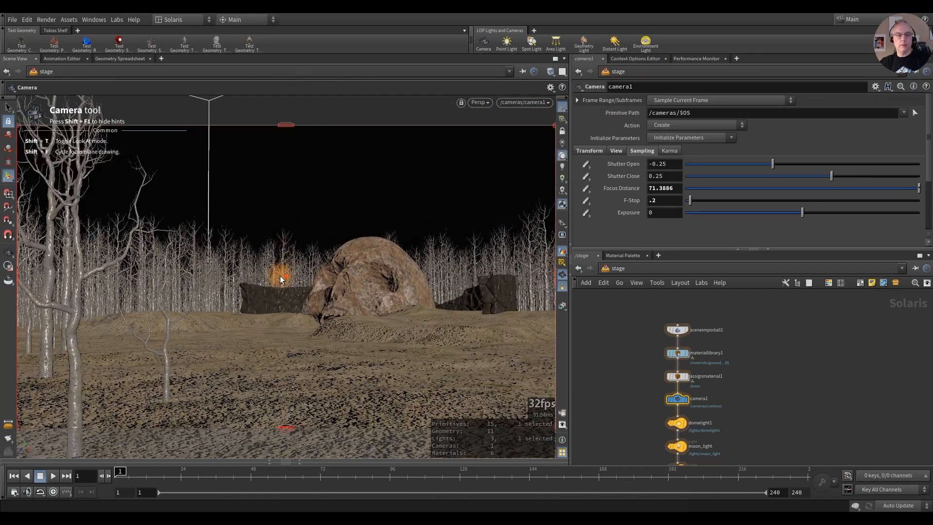
key("Escape")
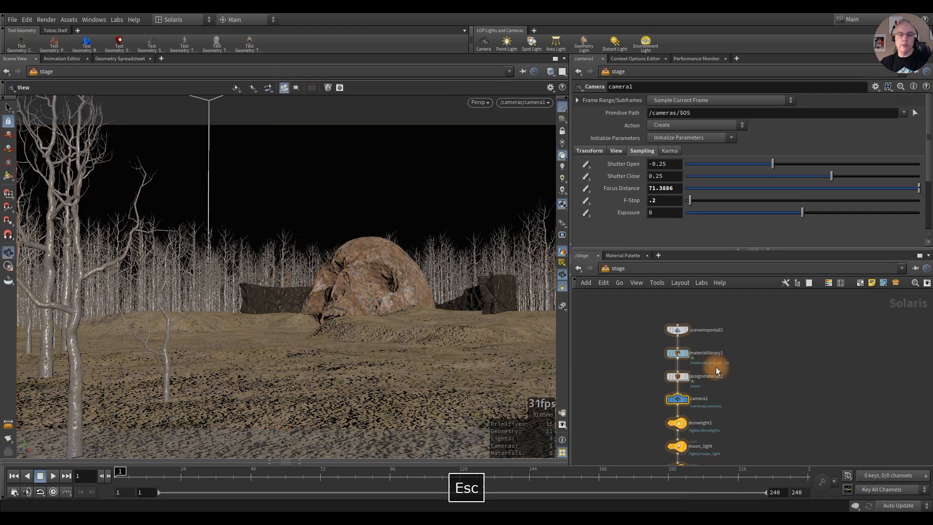
Step: Set the intensity of moon_light to 25
scroll(638, 348, "down", 3)
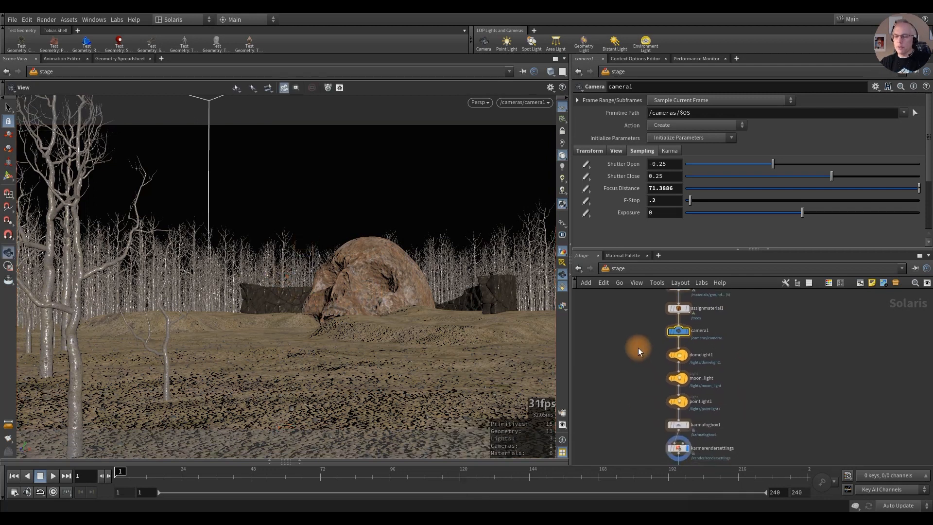
left_click(678, 378)
left_click(667, 175)
type("254")
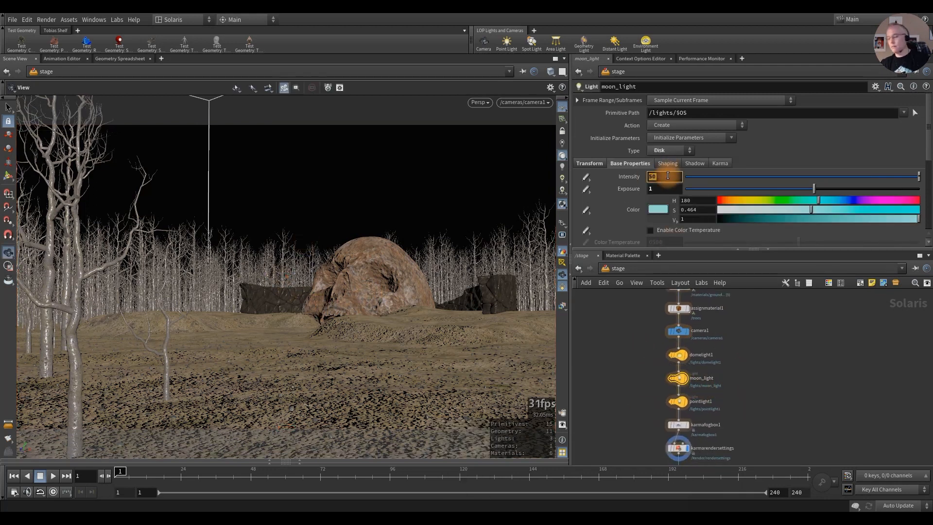
key("Return")
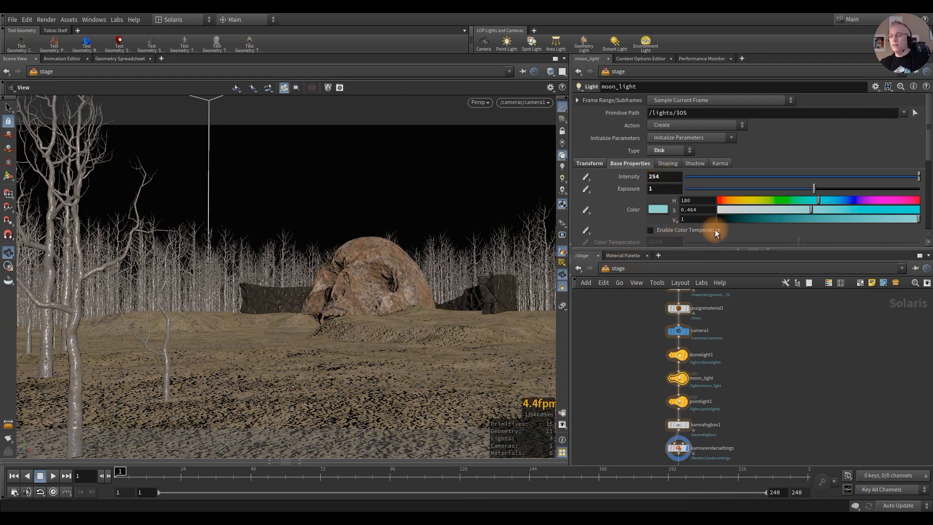
left_click(665, 176)
type("25")
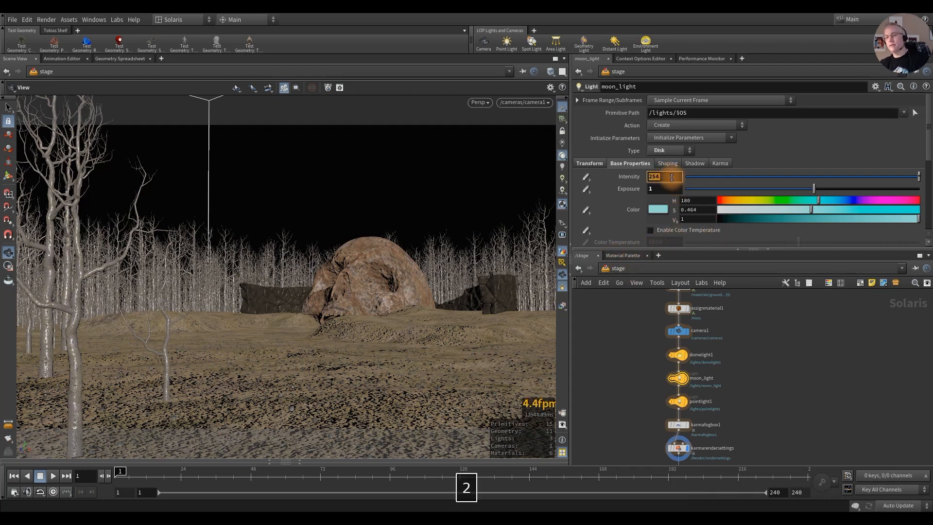
key("Return")
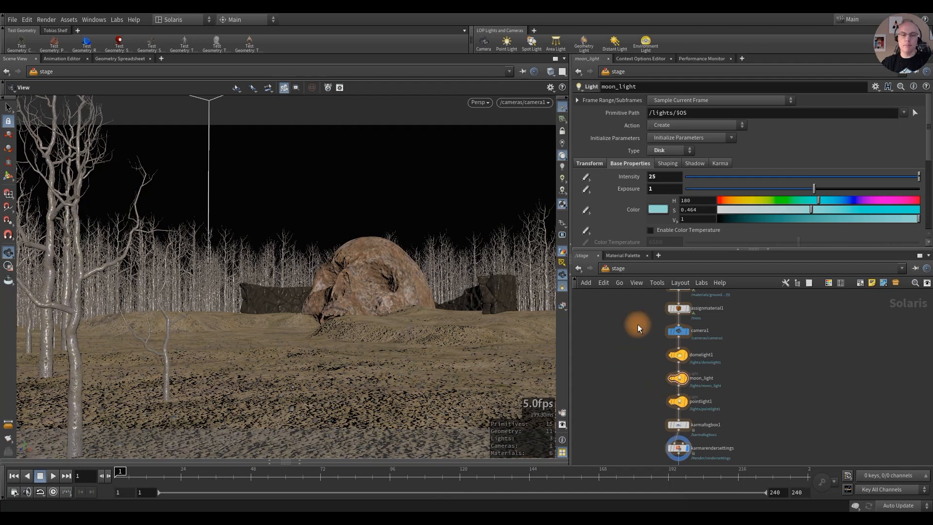
Step: Render the camera1 viewport with Karma and make karmarendersettings the selected node
left_click(480, 102)
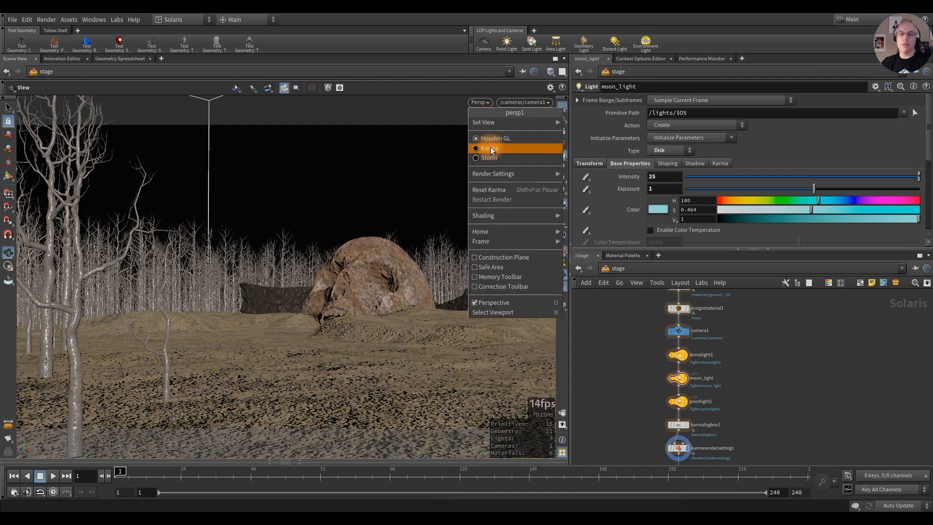
left_click(491, 147)
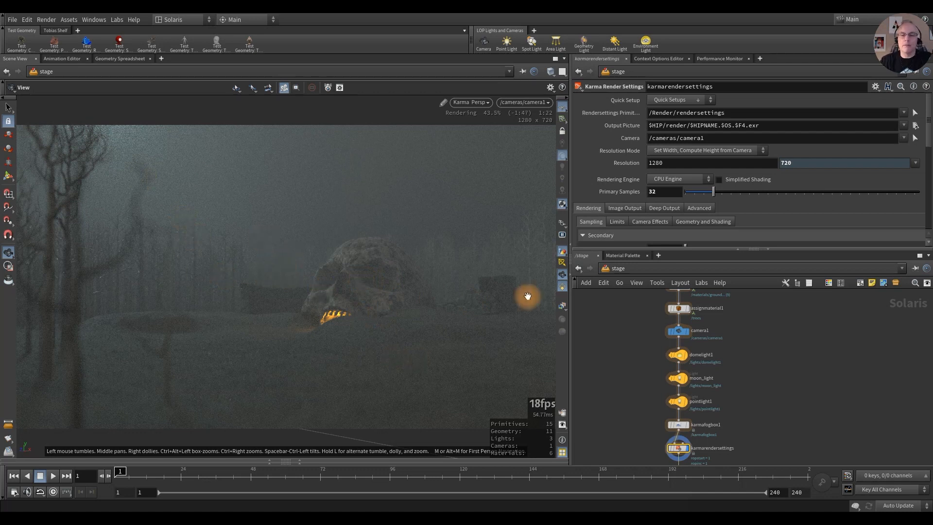
left_click(625, 377)
middle_click_drag(623, 365, 610, 332)
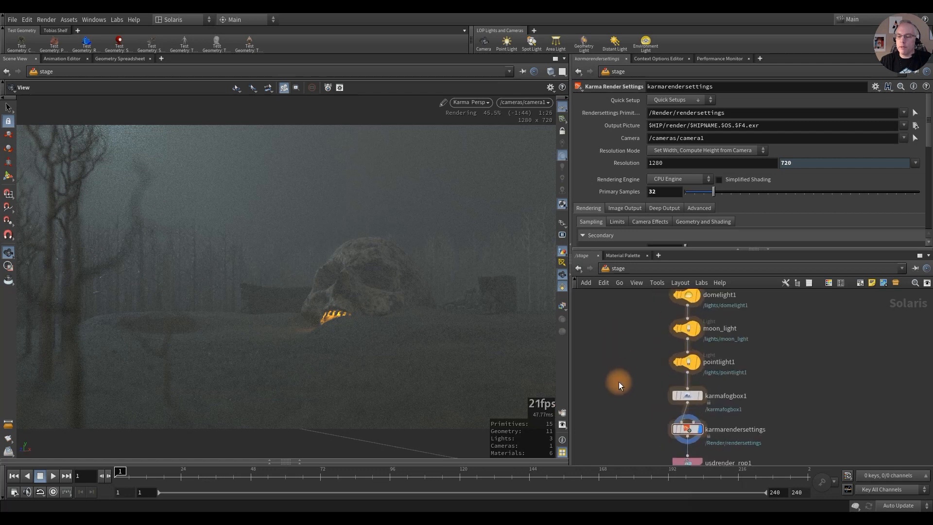
scroll(620, 388, "up", 4)
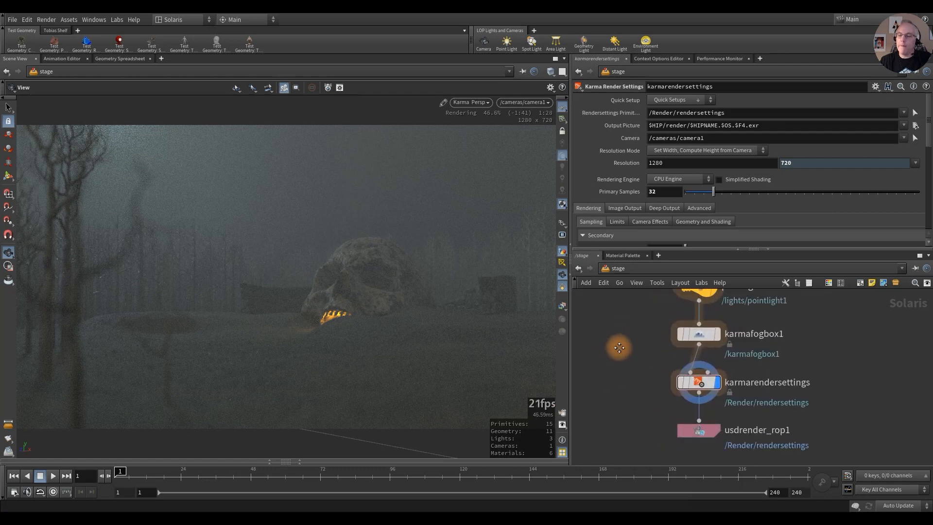
middle_click_drag(618, 348, 603, 364)
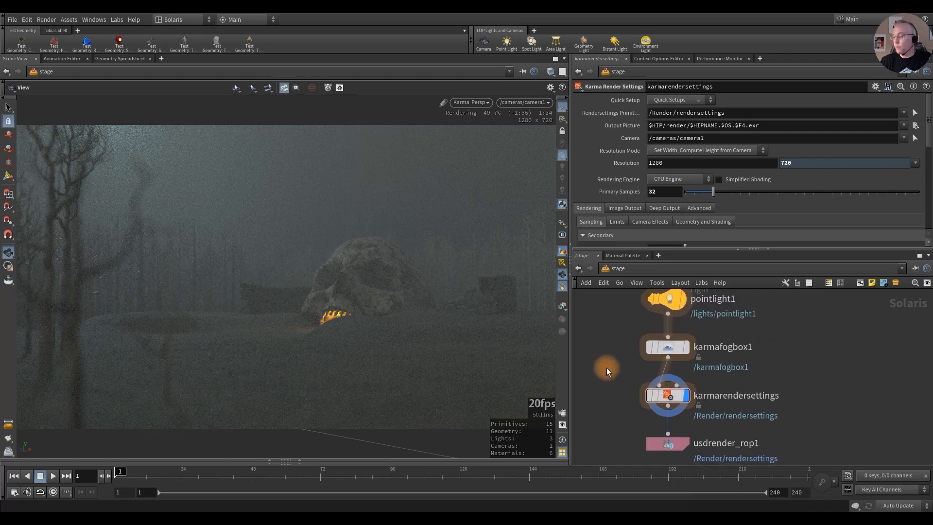